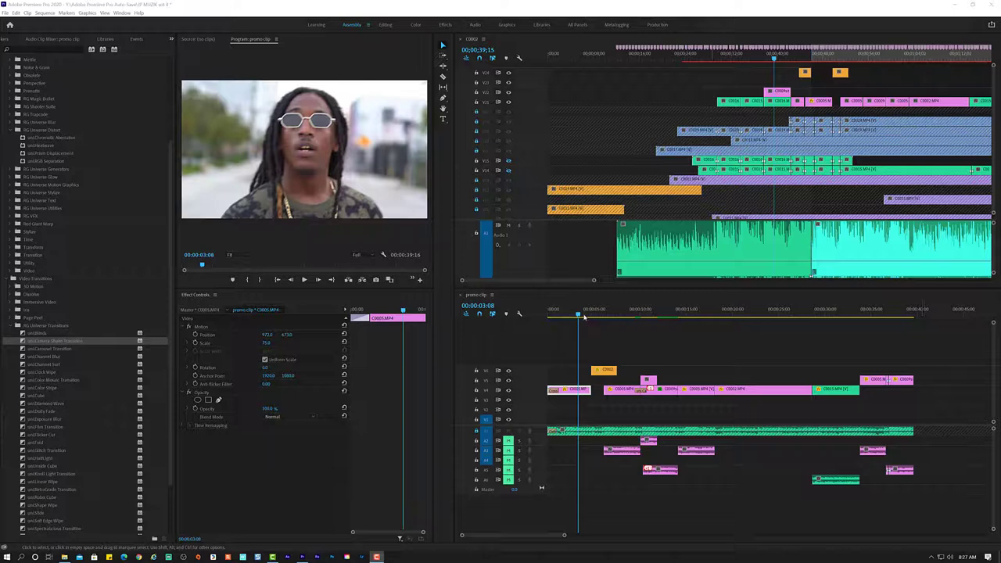
Play the promo clip sequence briefly from its start, then stop.
{"action": "left_click", "coordinate": [585, 329]}
{"action": "key", "text": "Home"}
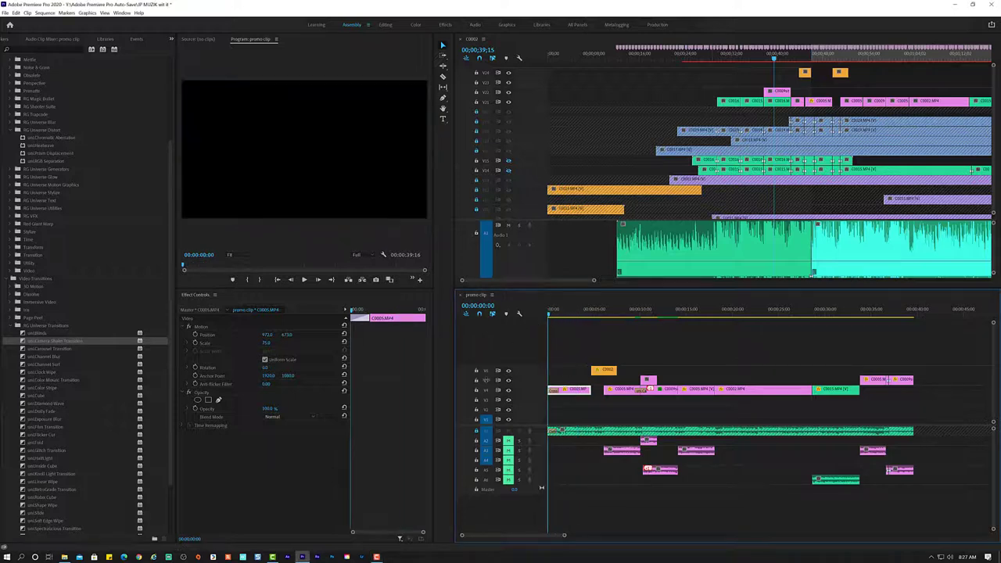
{"action": "key", "text": "space"}
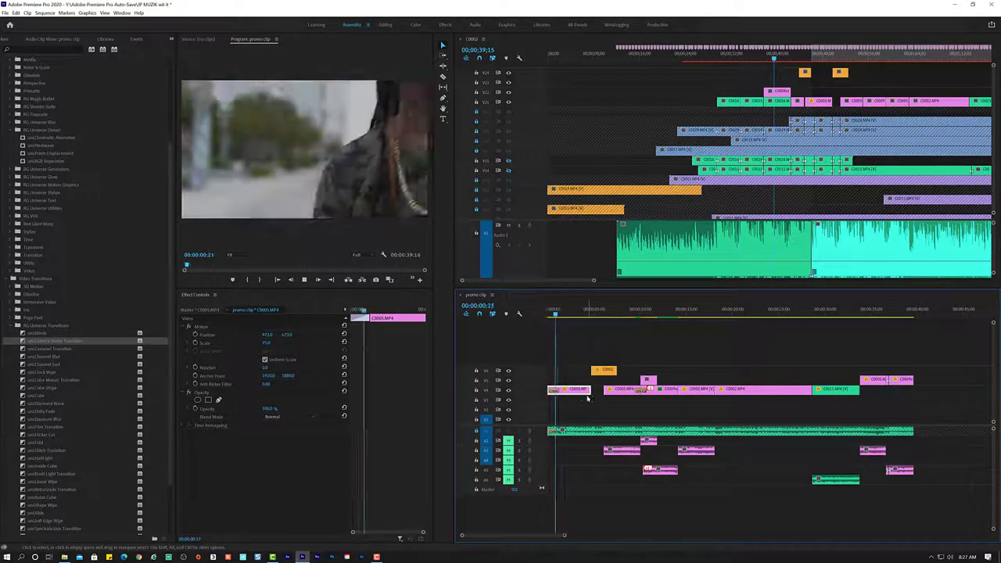
{"action": "key", "text": "space"}
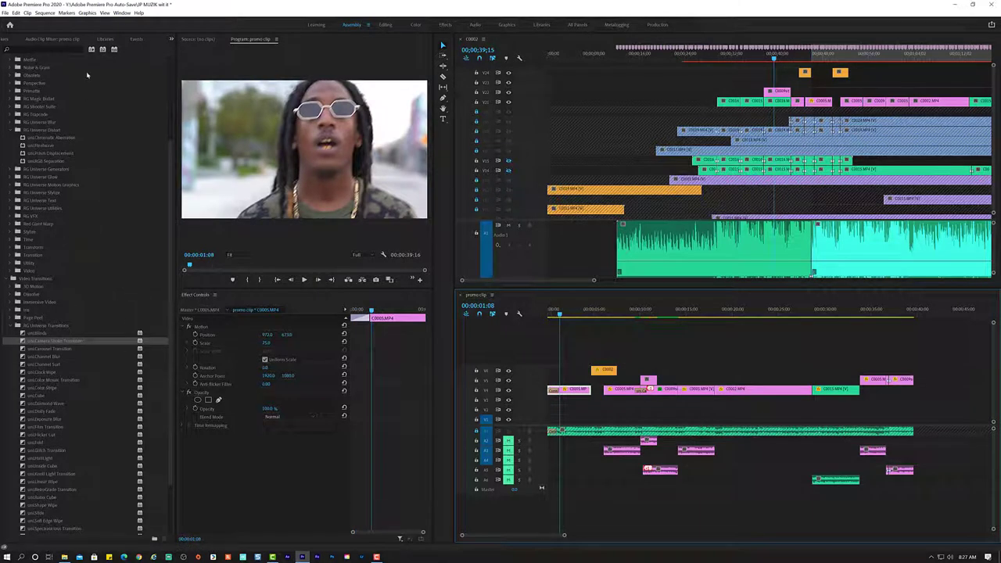
Search the Effects panel for 'warp' and select Warp Stabilizer.
{"action": "left_click", "coordinate": [47, 48]}
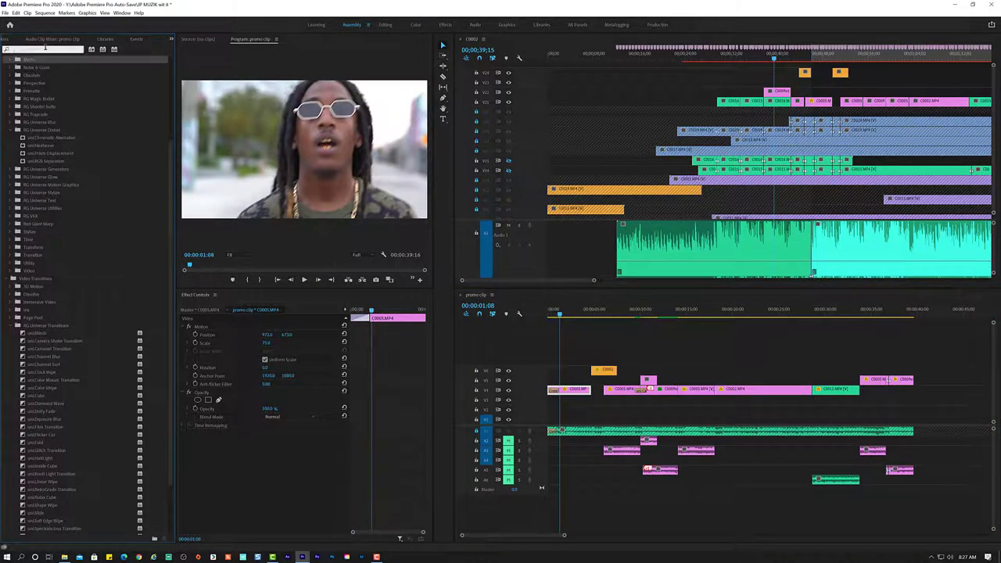
{"action": "type", "text": "warp"}
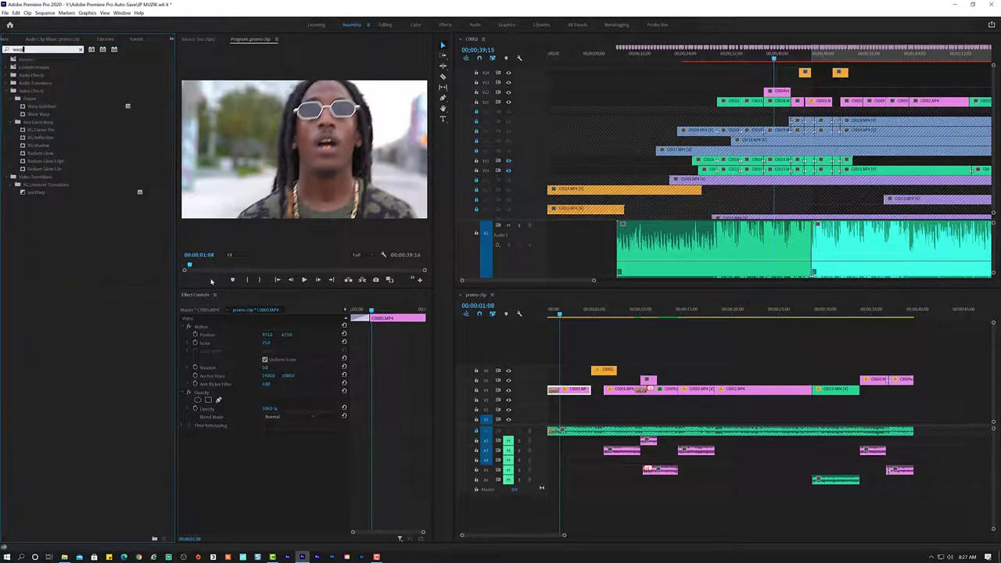
{"action": "left_click", "coordinate": [61, 109]}
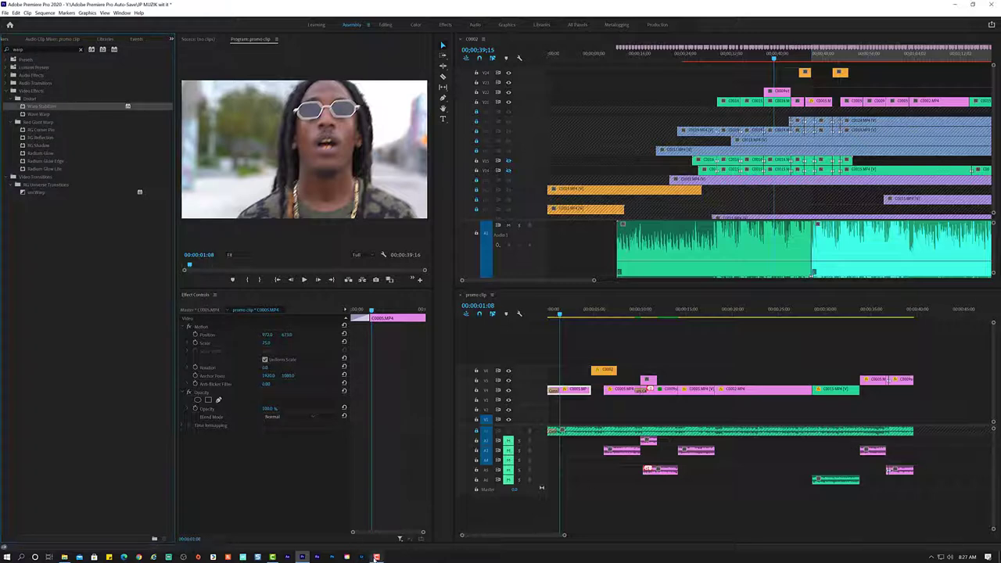
{"action": "left_click", "coordinate": [376, 557]}
Look through Camtasia Recorder's effects options and dismiss the annotation and bin menus unchanged.
{"action": "left_click", "coordinate": [907, 516]}
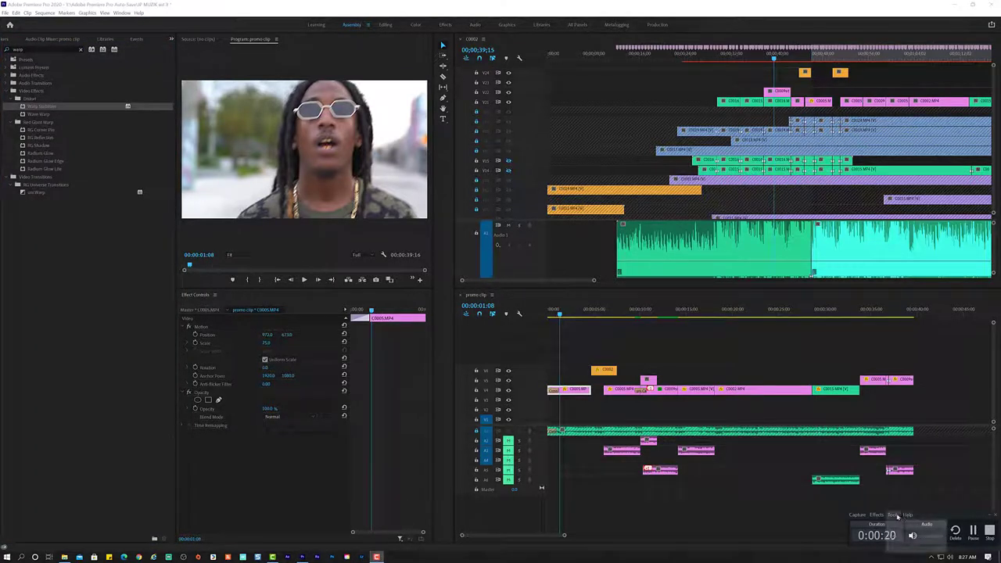
{"action": "left_click", "coordinate": [876, 515]}
{"action": "mouse_move", "coordinate": [886, 524]}
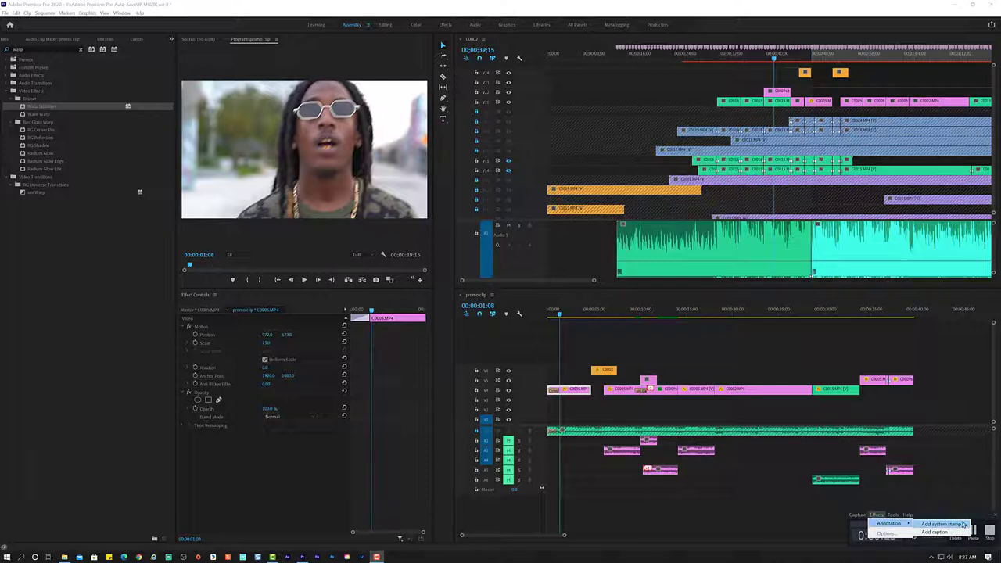
{"action": "left_click", "coordinate": [957, 536]}
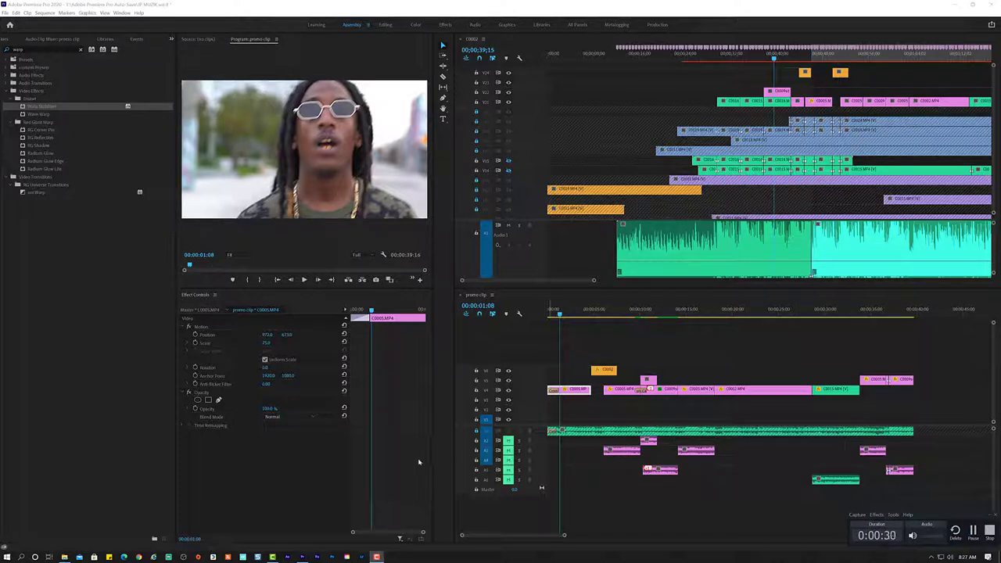
{"action": "right_click", "coordinate": [95, 328]}
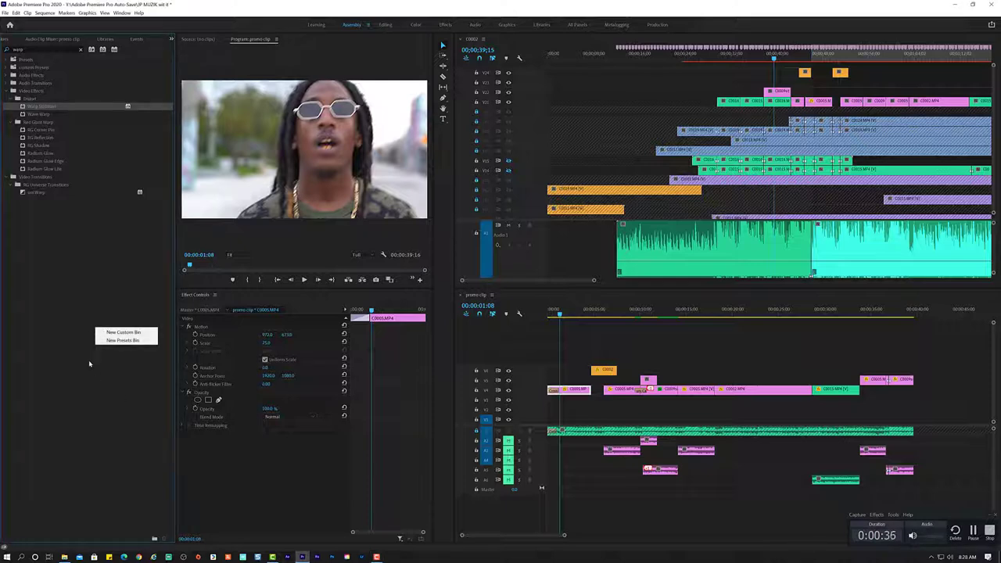
{"action": "left_click", "coordinate": [89, 359]}
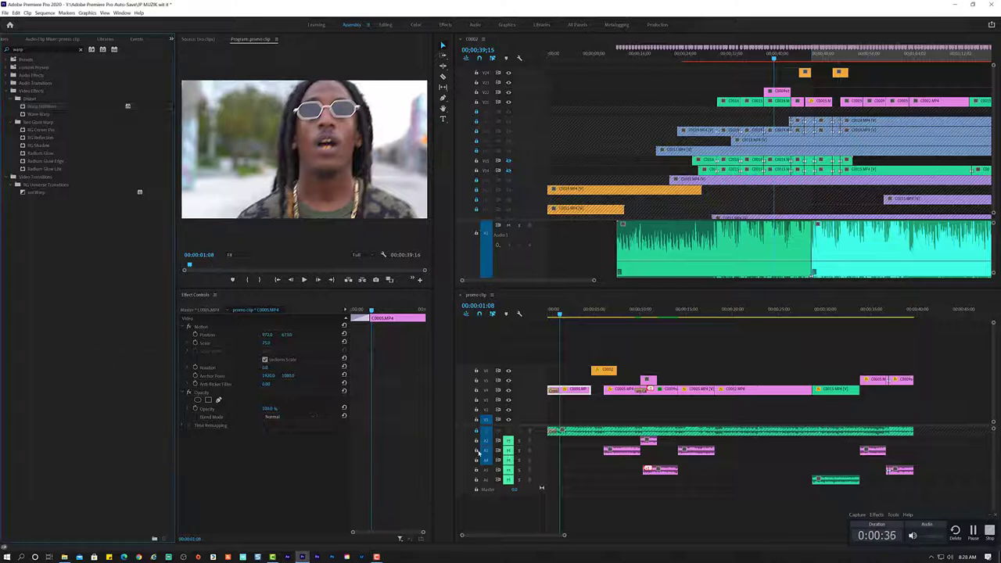
Turn on the Effects section of the recorder toolbar via Tools > Recording Toolbars.
{"action": "left_click", "coordinate": [877, 515]}
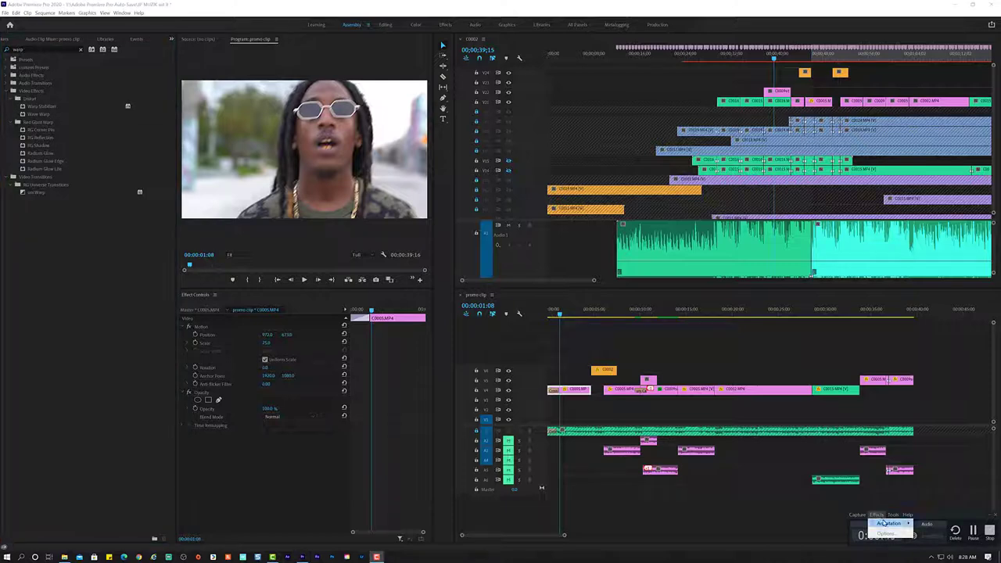
{"action": "mouse_move", "coordinate": [891, 523]}
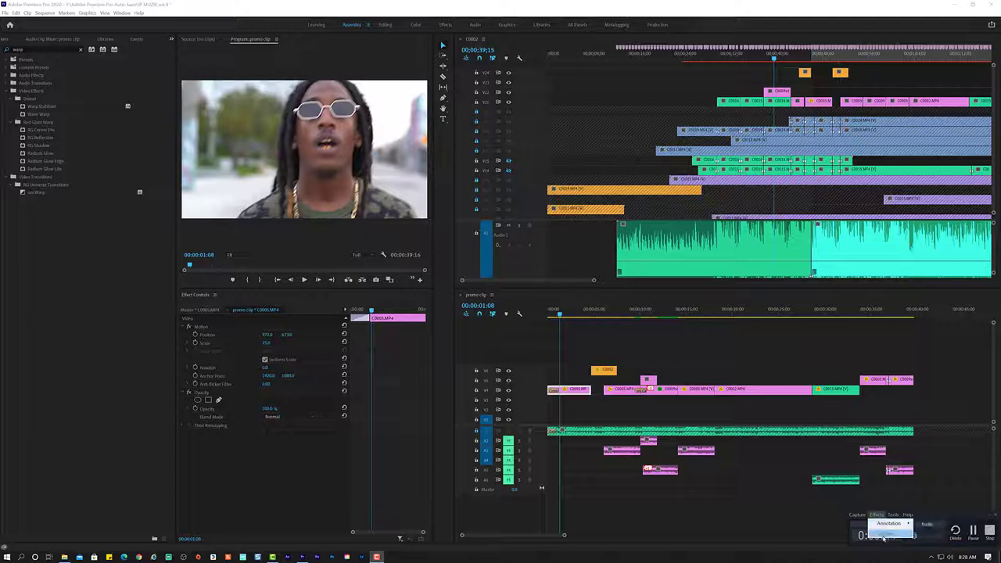
{"action": "left_click", "coordinate": [859, 513]}
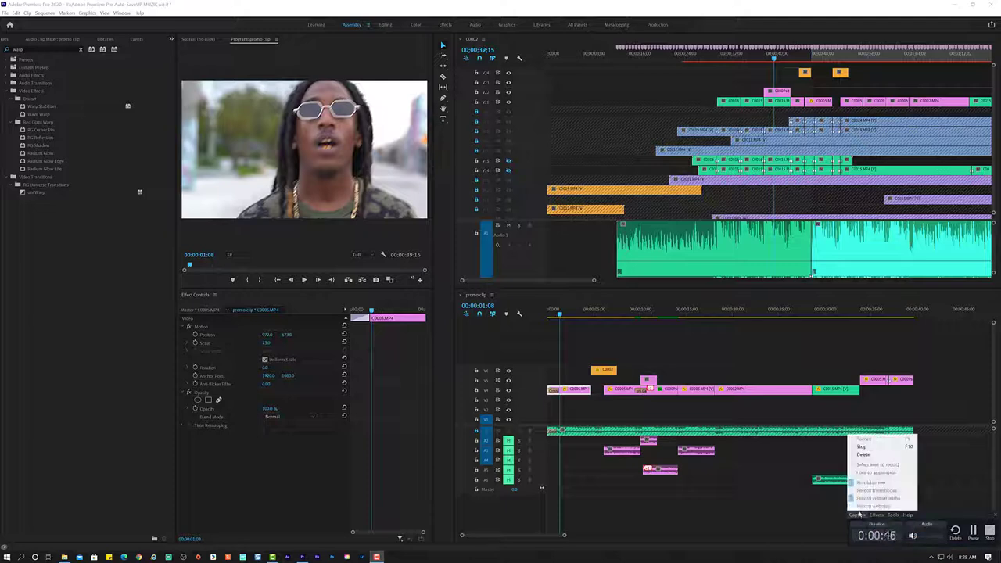
{"action": "left_click", "coordinate": [875, 514]}
{"action": "left_click", "coordinate": [893, 513]}
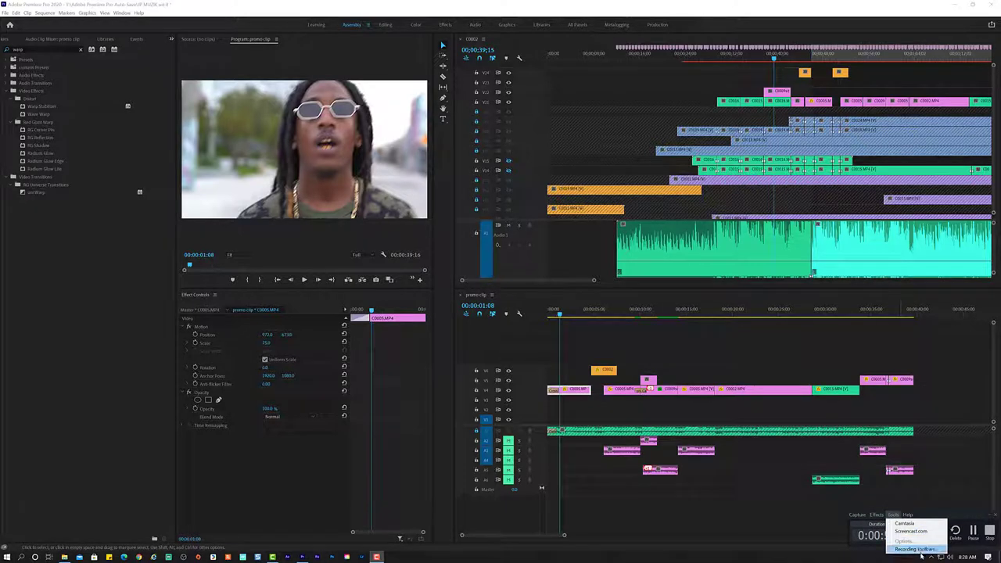
{"action": "left_click", "coordinate": [915, 549]}
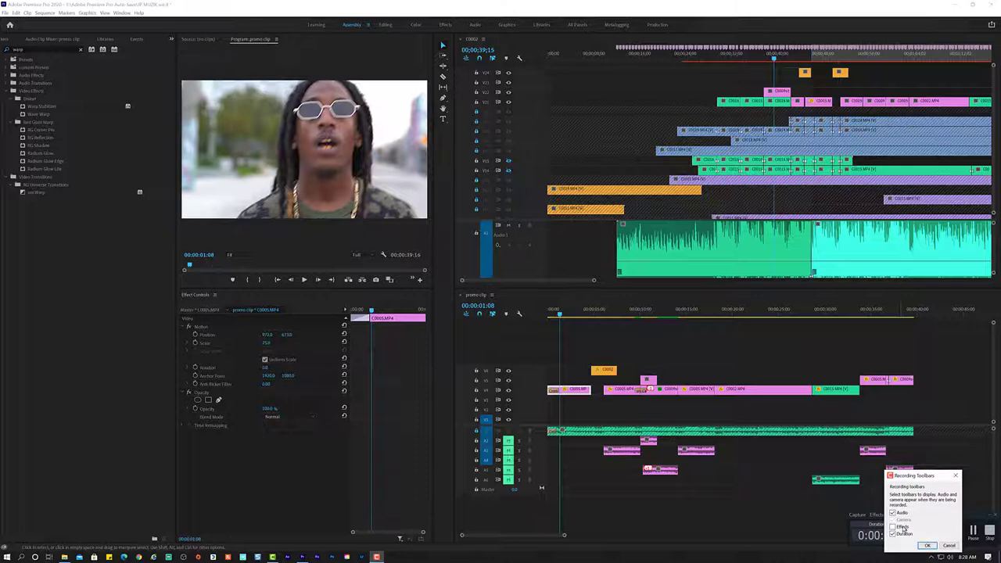
{"action": "left_click", "coordinate": [927, 544]}
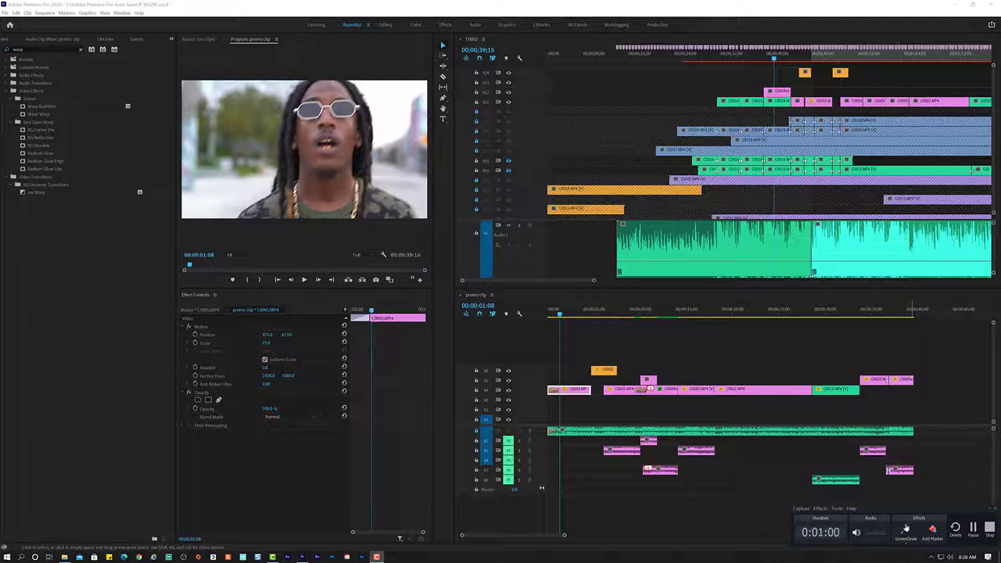
Open ScreenDraw, choose a shape tool, and move the recorder controls toward the timeline.
{"action": "left_click", "coordinate": [905, 528]}
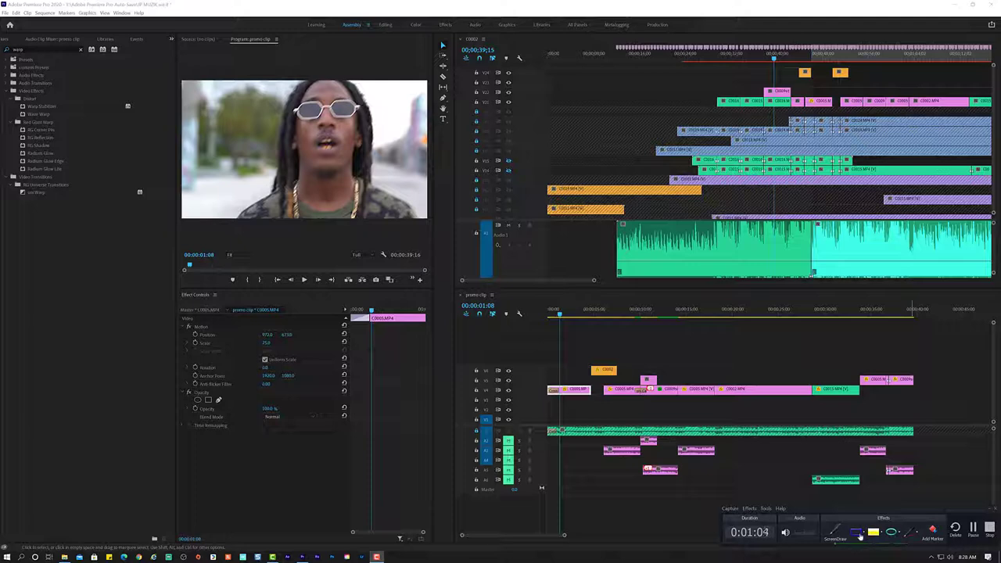
{"action": "left_click", "coordinate": [912, 534]}
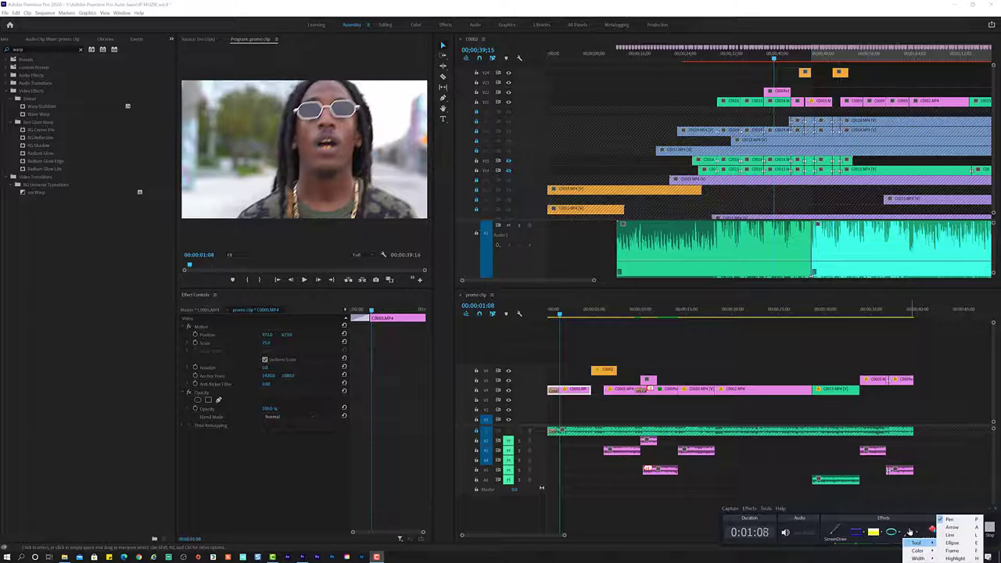
{"action": "left_click", "coordinate": [906, 518]}
{"action": "left_click_drag", "start_coordinate": [906, 518], "coordinate": [841, 465]}
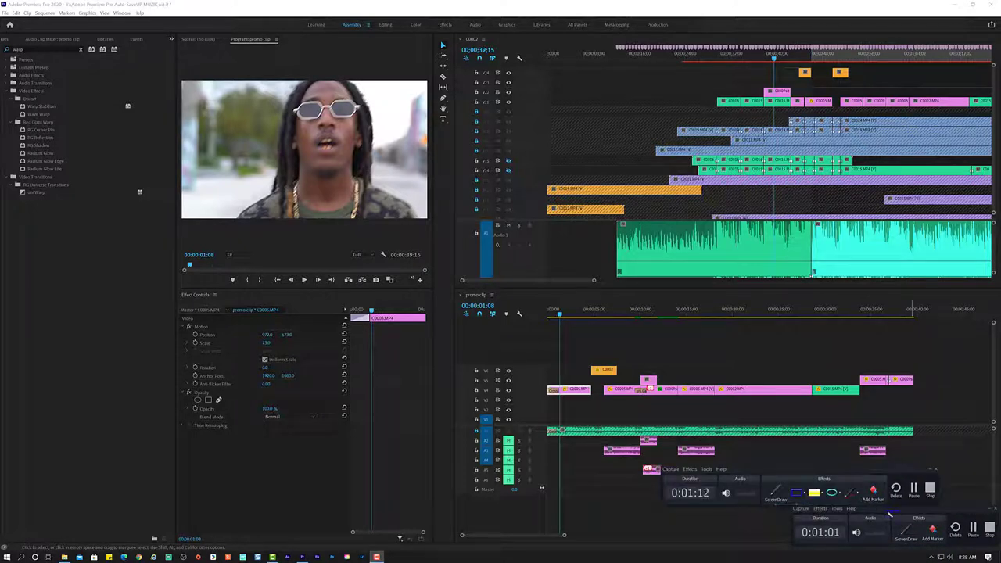
Draw two boxes around the lower timeline clips, then switch ScreenDraw off to clear them.
{"action": "left_click", "coordinate": [792, 421]}
{"action": "left_click_drag", "start_coordinate": [491, 341], "coordinate": [552, 300]}
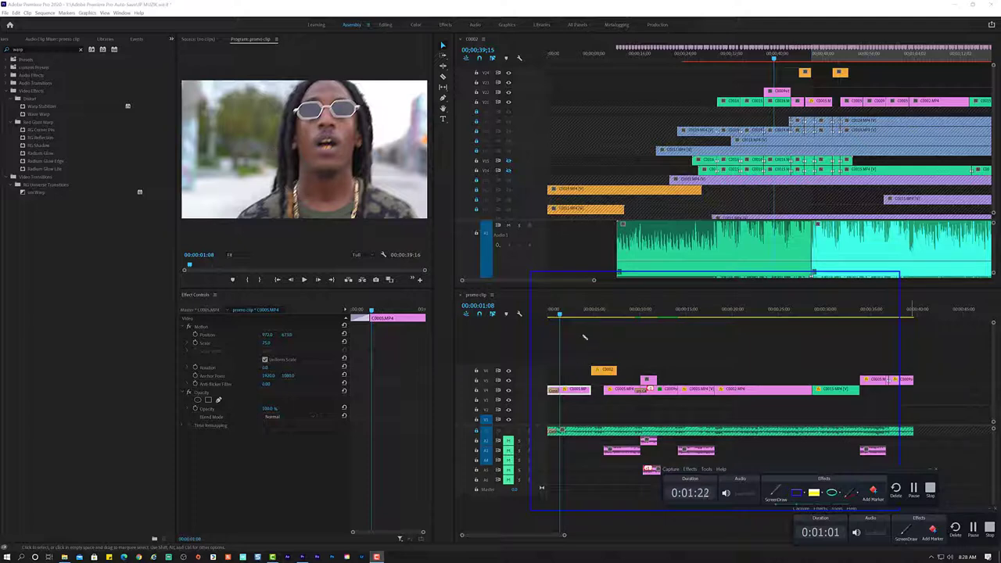
{"action": "mouse_move", "coordinate": [582, 357]}
{"action": "left_mouse_down"}
{"action": "mouse_move", "coordinate": [622, 326]}
{"action": "mouse_move", "coordinate": [634, 302]}
{"action": "left_mouse_up"}
{"action": "left_click", "coordinate": [778, 494]}
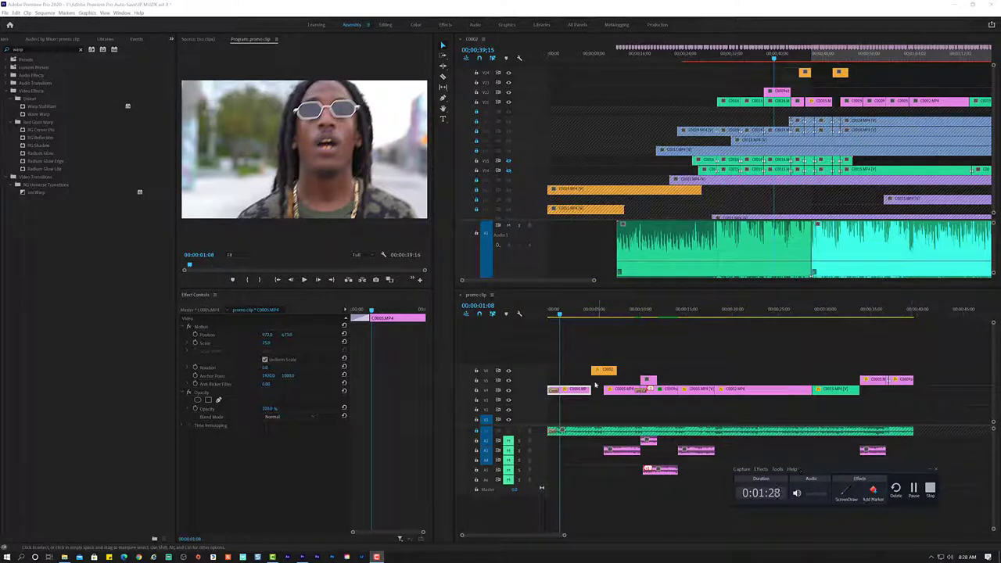
Draw a ScreenDraw ellipse around the lower timeline's start, clear it, and hide the recorder toolbar.
{"action": "left_click", "coordinate": [602, 336]}
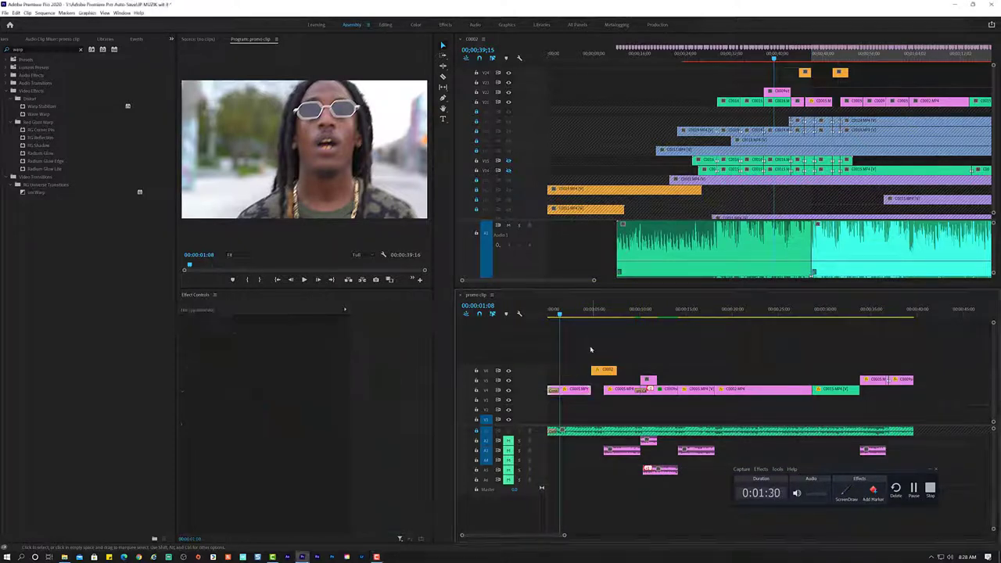
{"action": "left_click", "coordinate": [844, 492]}
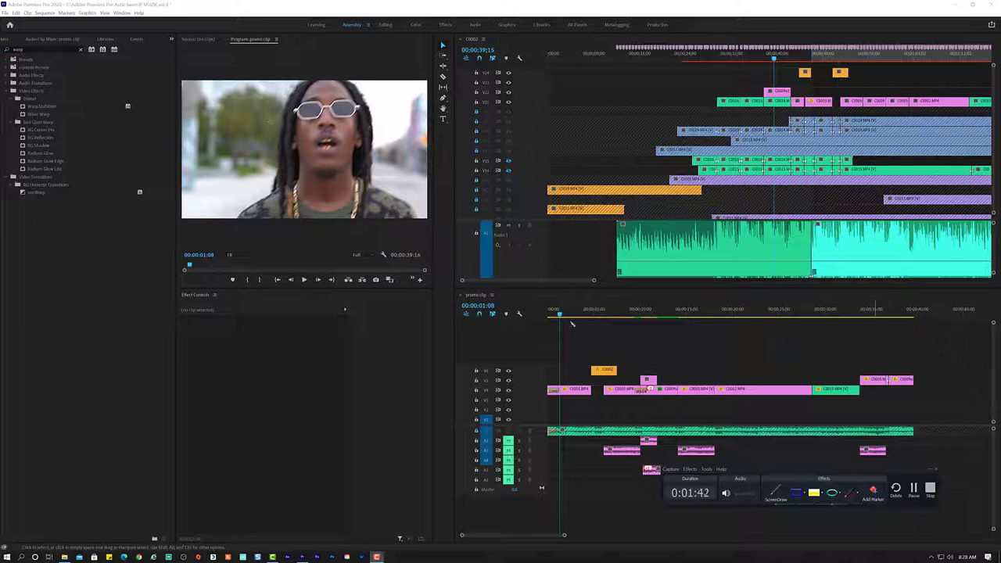
{"action": "mouse_move", "coordinate": [547, 301]}
{"action": "left_mouse_down"}
{"action": "mouse_move", "coordinate": [751, 386]}
{"action": "mouse_move", "coordinate": [767, 445]}
{"action": "left_mouse_up"}
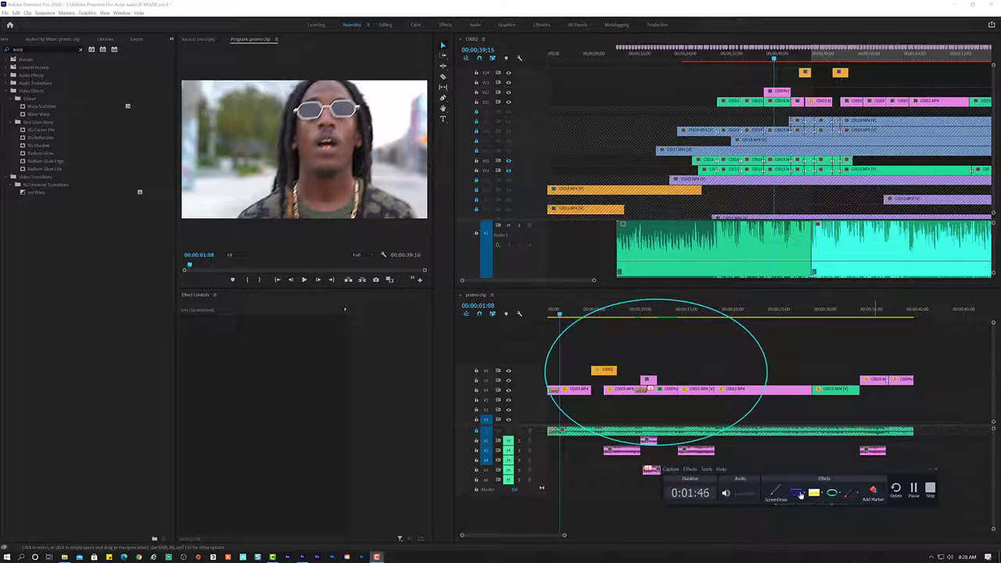
{"action": "left_click", "coordinate": [780, 491]}
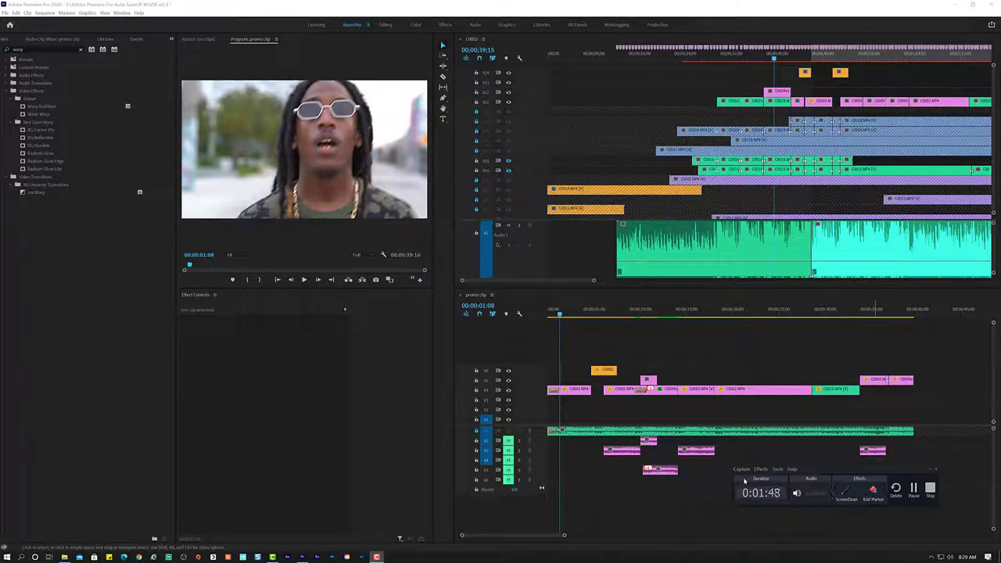
{"action": "left_click", "coordinate": [915, 467]}
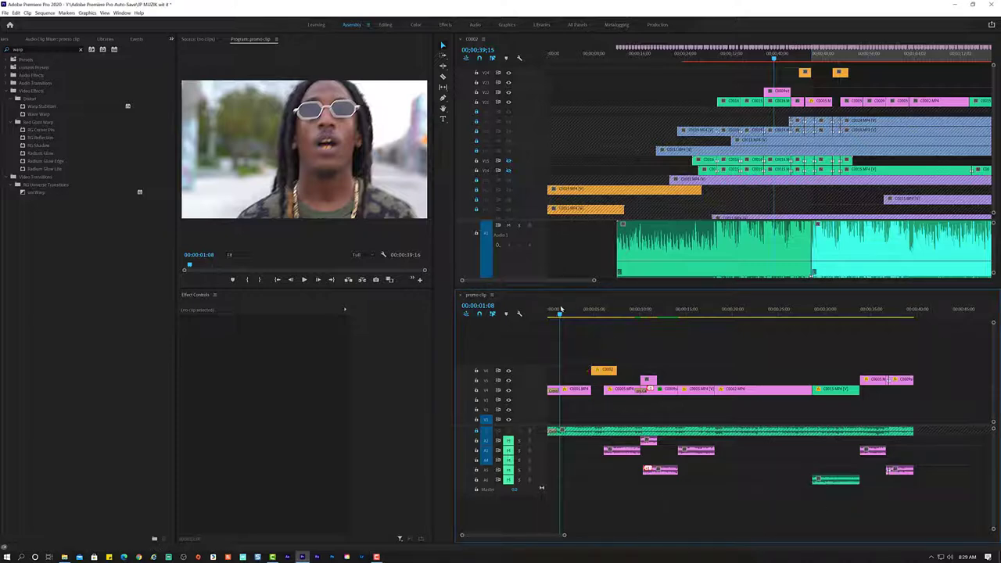
Play the promo clip sequence from its beginning.
{"action": "left_click", "coordinate": [376, 556]}
{"action": "left_click", "coordinate": [568, 315]}
{"action": "key", "text": "space"}
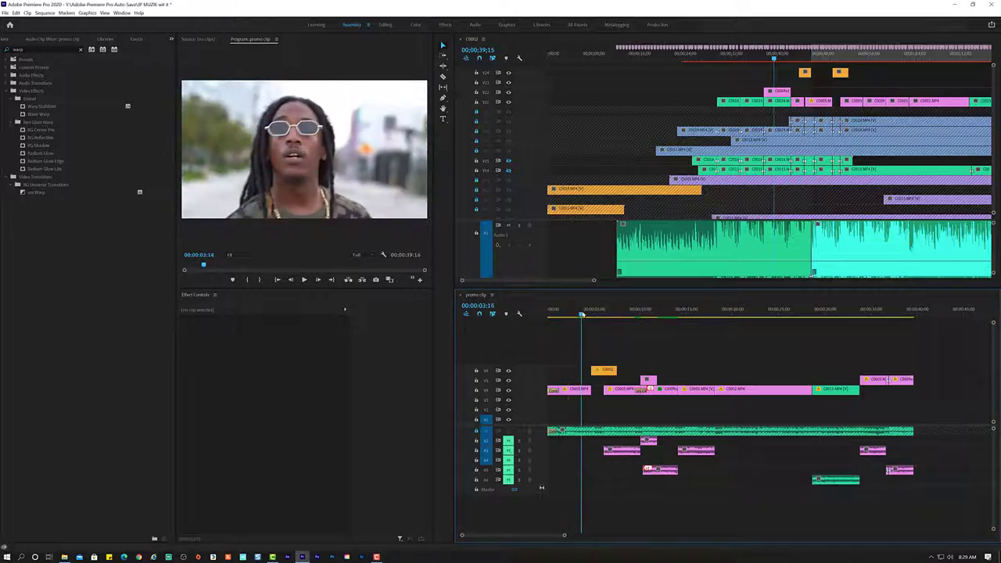
{"action": "key", "text": "Home"}
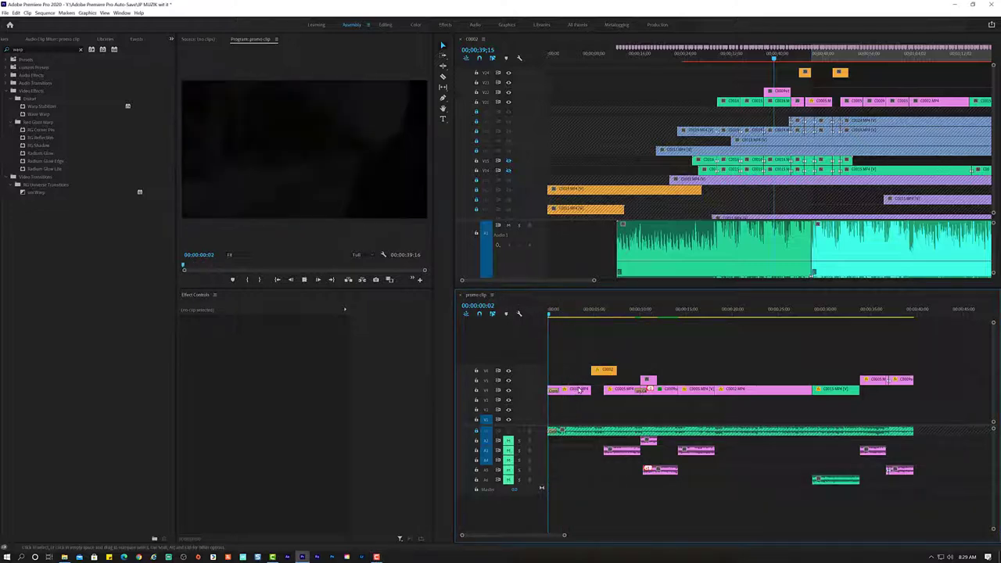
Apply Warp Stabilizer to C0005.MP4 with Smooth Motion, 50% smoothness and Subspace Warp.
{"action": "left_click", "coordinate": [578, 397]}
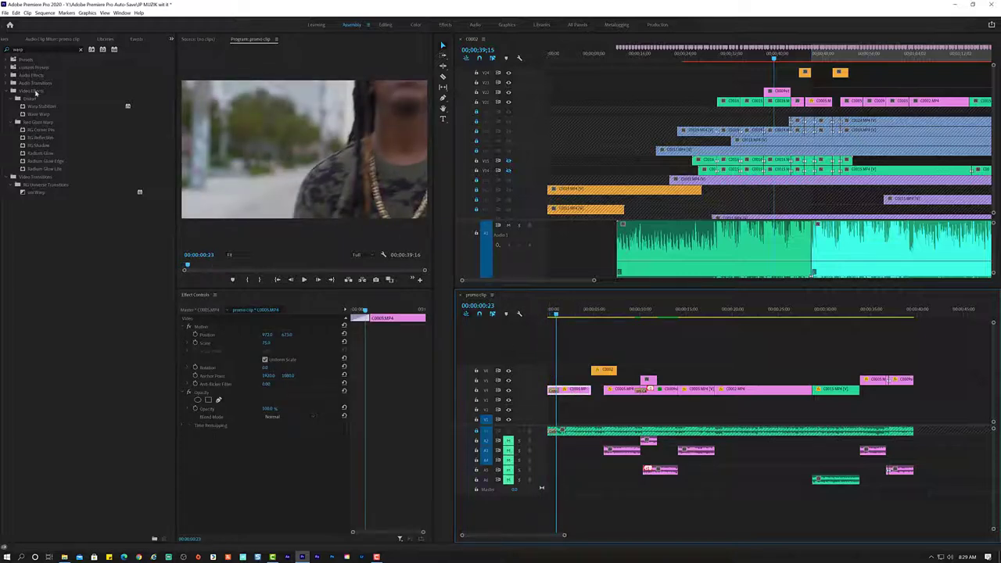
{"action": "left_click", "coordinate": [40, 106]}
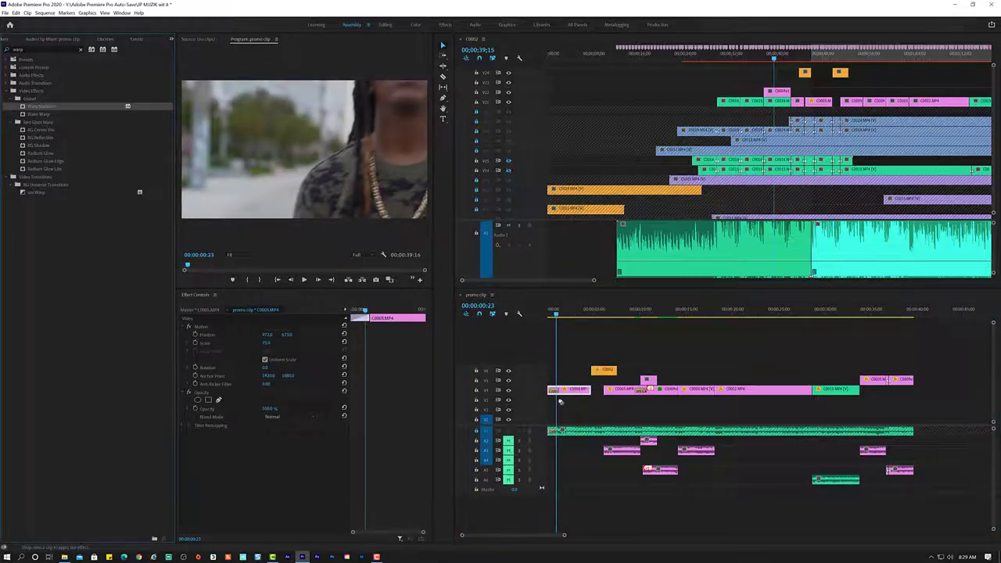
{"action": "left_click_drag", "start_coordinate": [335, 241], "coordinate": [580, 390]}
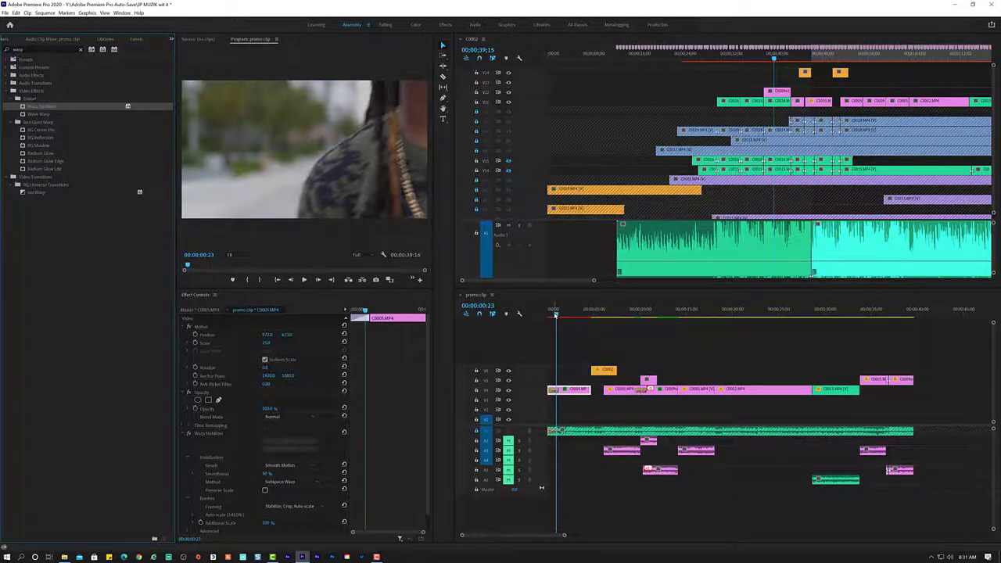
Rewind to 00:00:00:00 and play the sequence, adjusting the system volume.
{"action": "left_click_drag", "start_coordinate": [553, 312], "coordinate": [528, 318]}
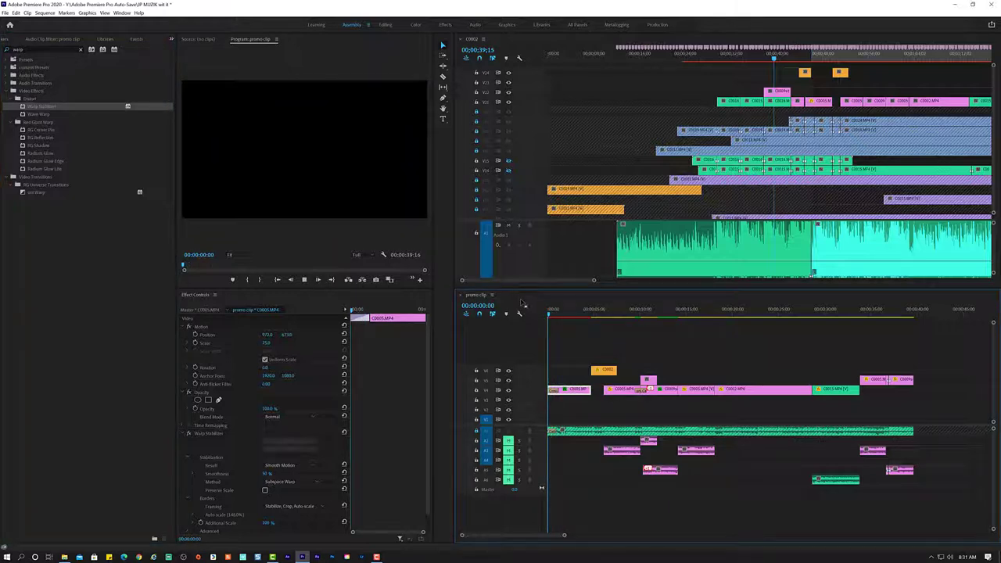
{"action": "key", "text": "space"}
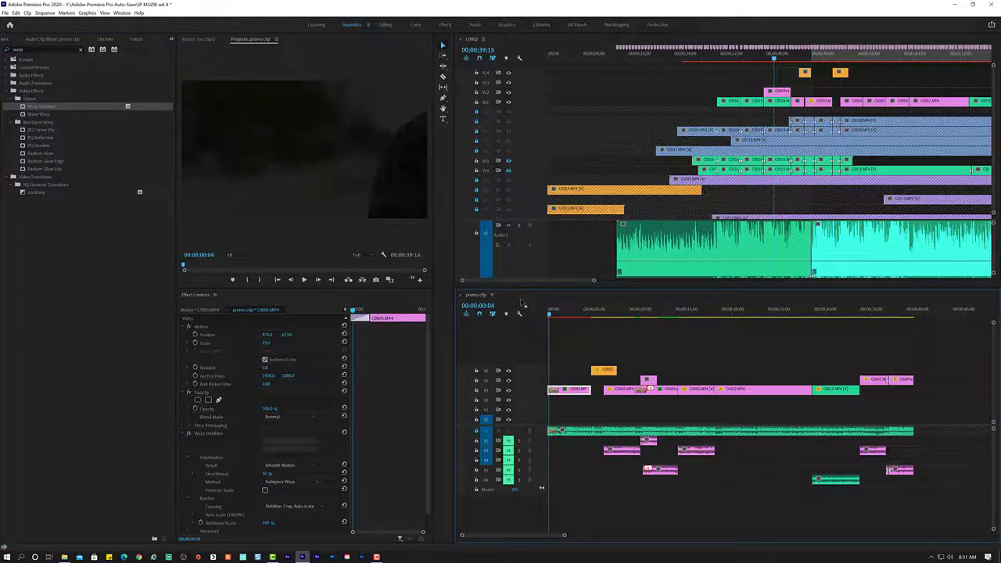
{"action": "key", "text": "XF86AudioRaiseVolume"}
{"action": "key", "text": "XF86AudioLowerVolume"}
{"action": "key", "text": "XF86AudioLowerVolume"}
{"action": "key", "text": "XF86AudioLowerVolume"}
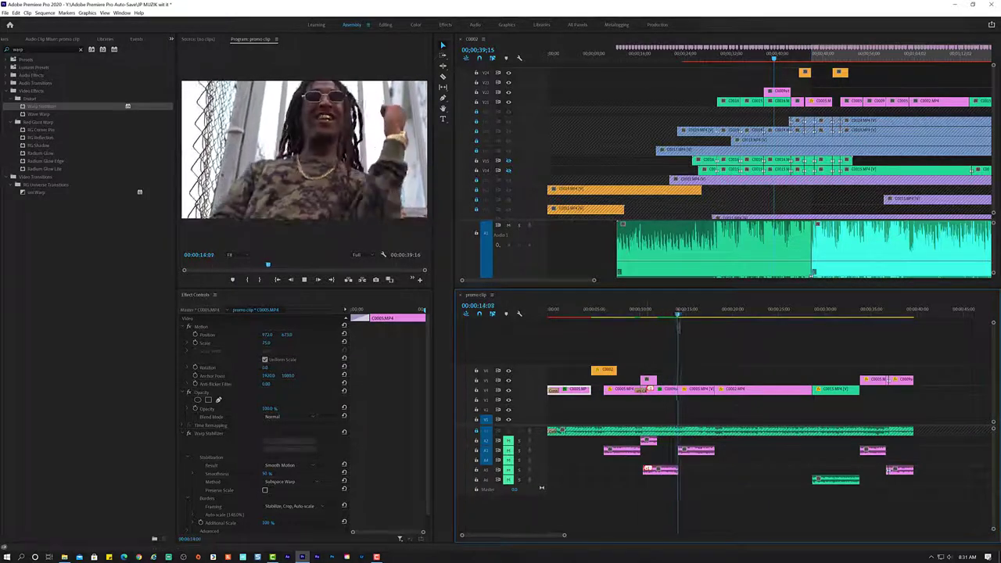
Set C0009 to 103.9% speed with Optical Flow time interpolation.
{"action": "left_click", "coordinate": [643, 310]}
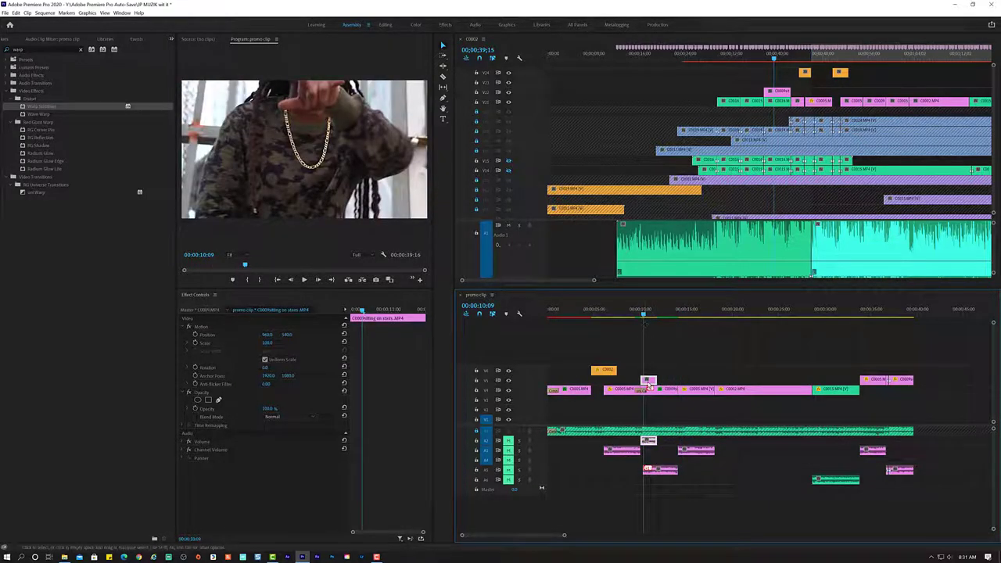
{"action": "left_click", "coordinate": [648, 382]}
{"action": "key", "text": "ctrl+r"}
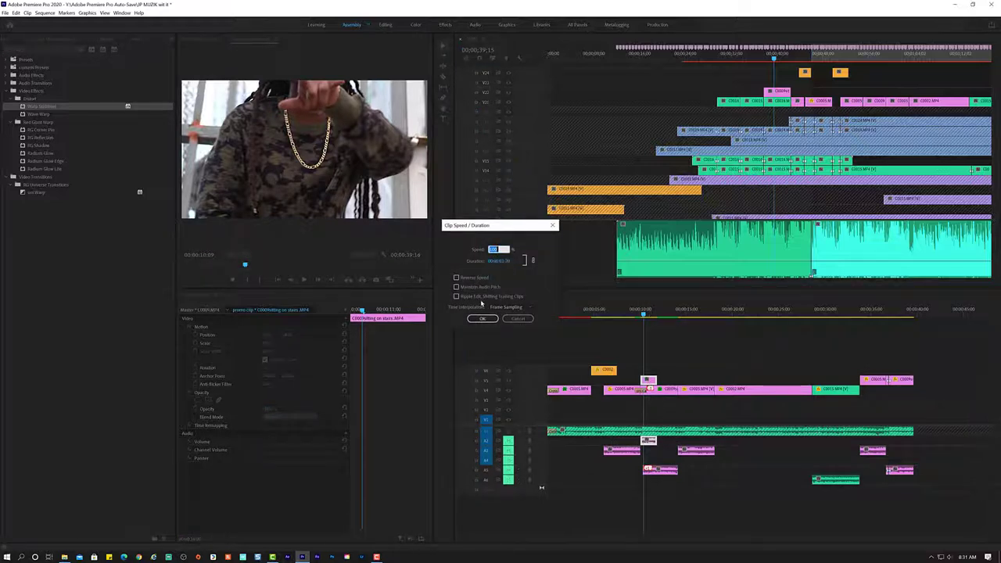
{"action": "left_click", "coordinate": [508, 307]}
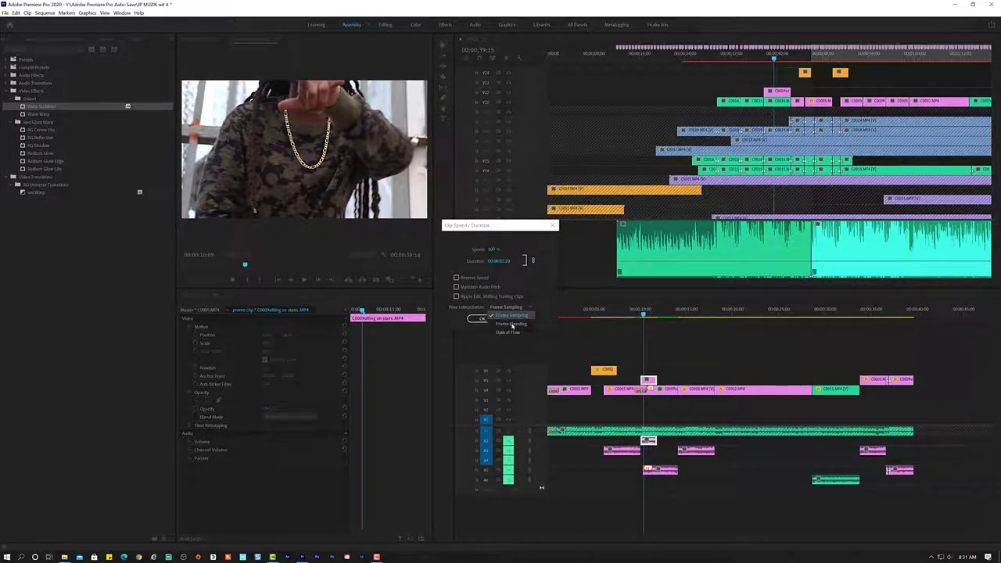
{"action": "left_click", "coordinate": [513, 334]}
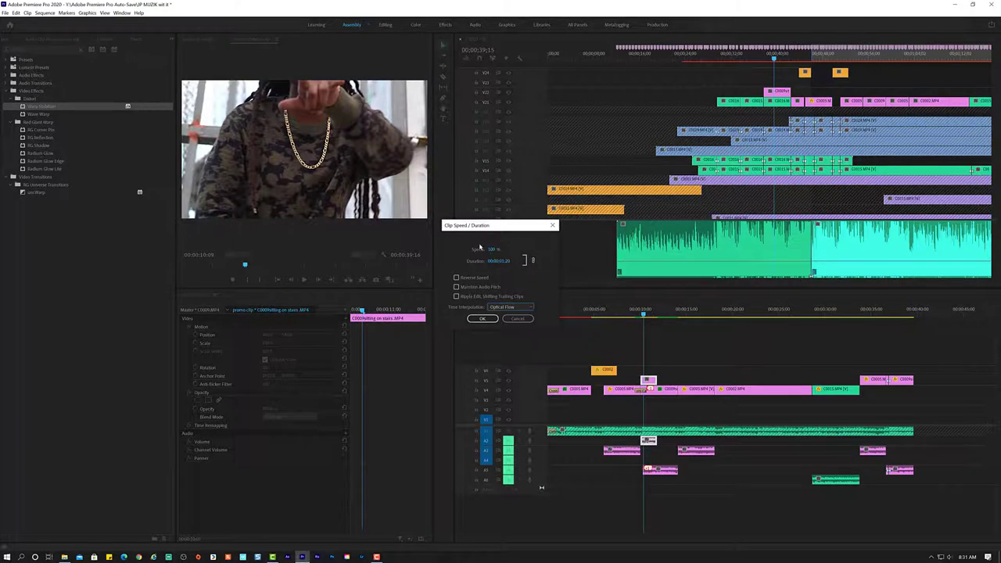
{"action": "mouse_move", "coordinate": [492, 249]}
{"action": "left_mouse_down"}
{"action": "mouse_move", "coordinate": [515, 248]}
{"action": "mouse_move", "coordinate": [484, 248]}
{"action": "left_mouse_up"}
{"action": "left_click", "coordinate": [482, 319]}
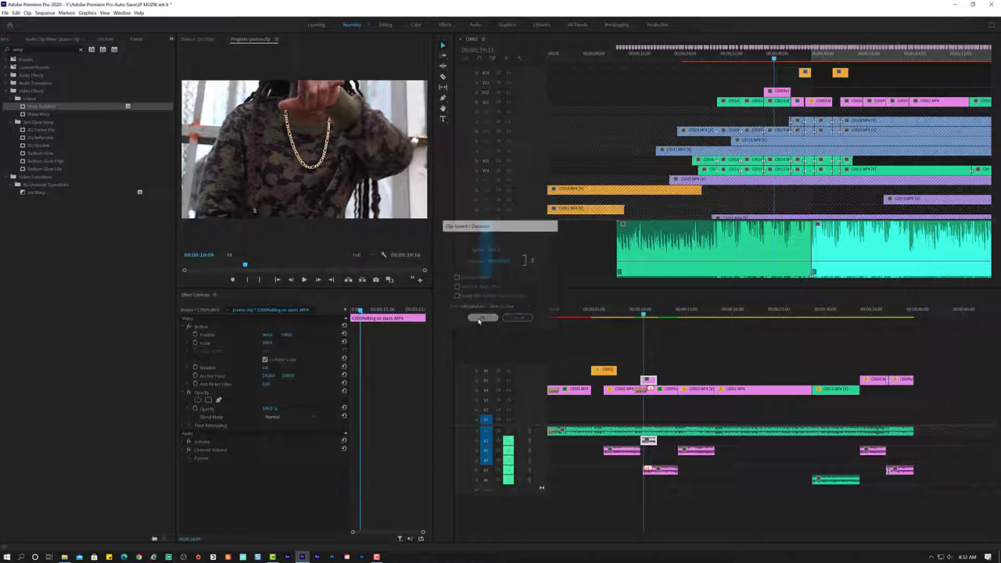
{"action": "left_click", "coordinate": [617, 312]}
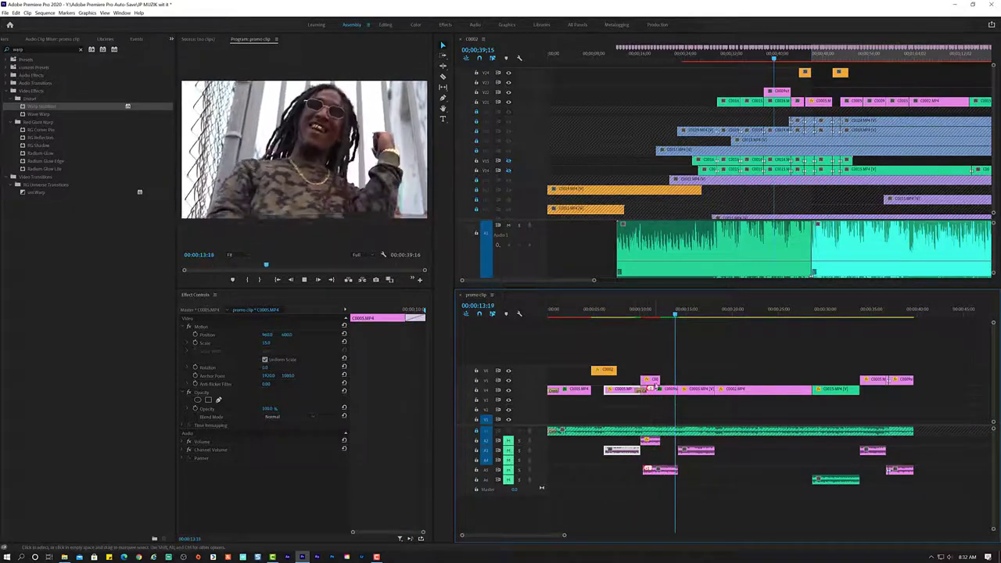
{"action": "left_click", "coordinate": [692, 389]}
{"action": "key", "text": "space"}
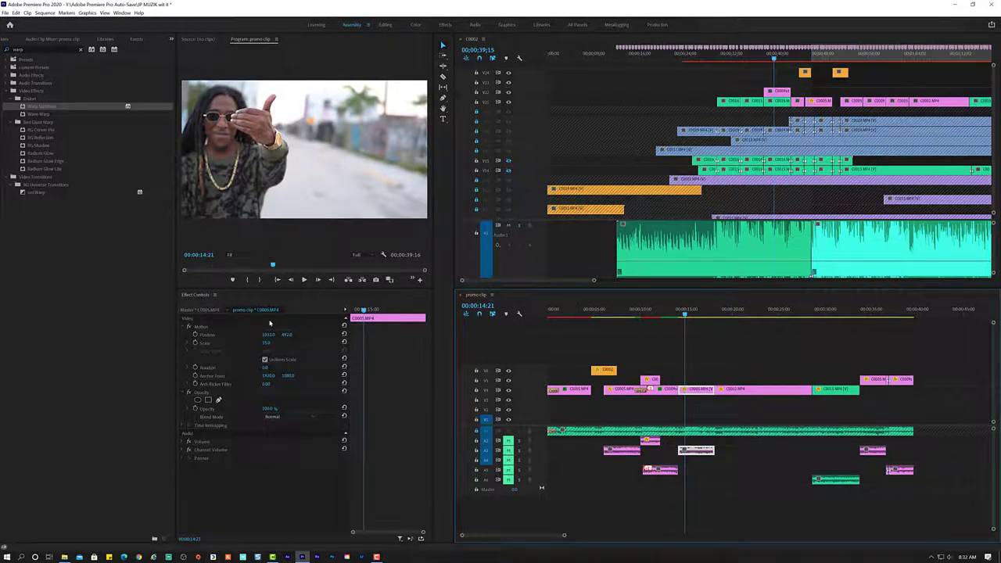
{"action": "left_click", "coordinate": [206, 315]}
{"action": "left_click", "coordinate": [212, 319]}
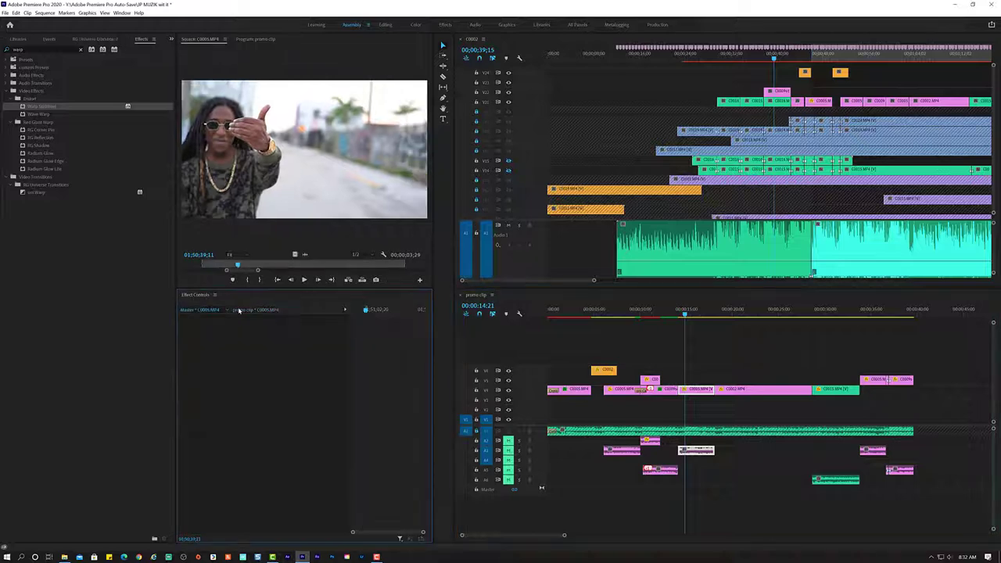
{"action": "left_click", "coordinate": [241, 310]}
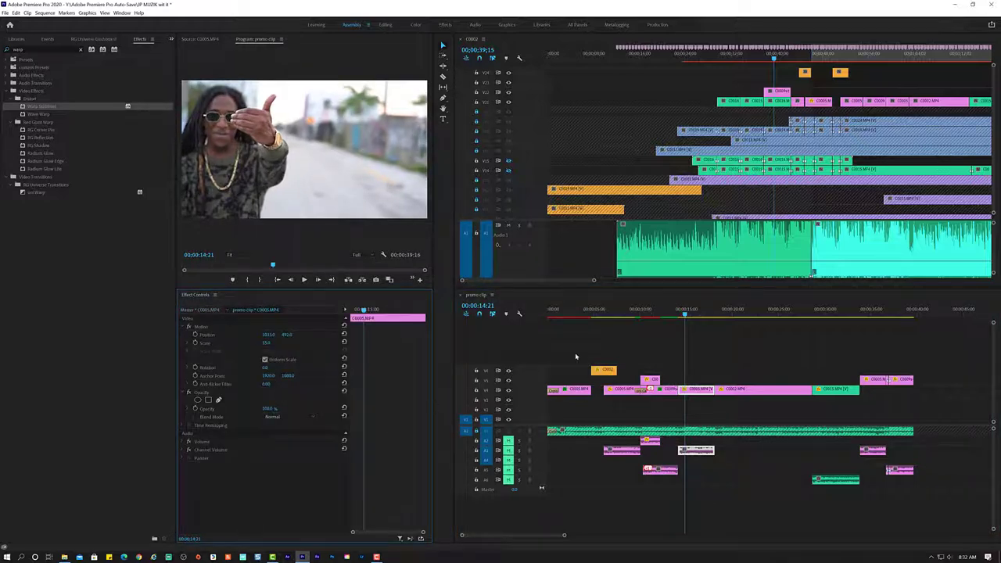
{"action": "right_click", "coordinate": [691, 389]}
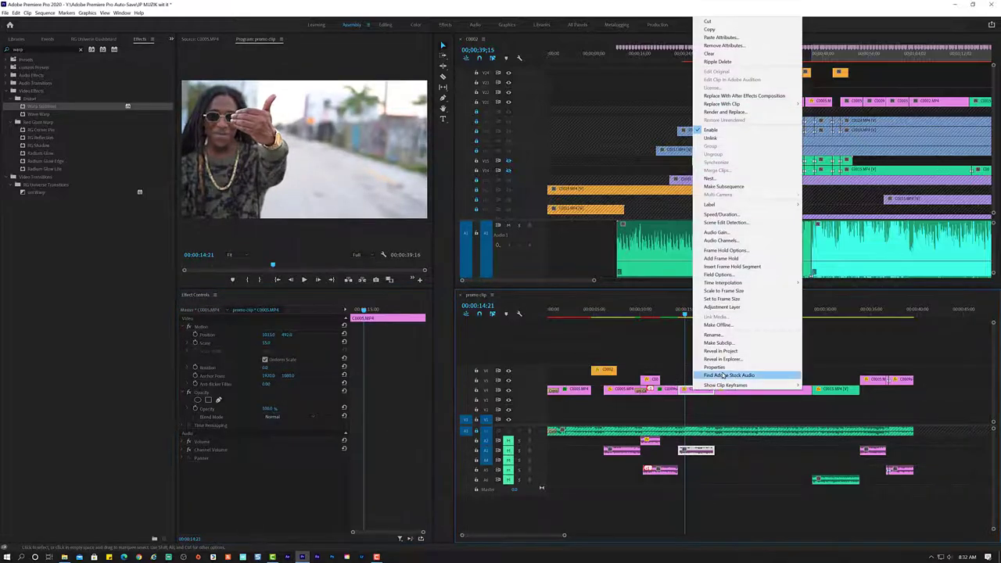
{"action": "mouse_move", "coordinate": [756, 387]}
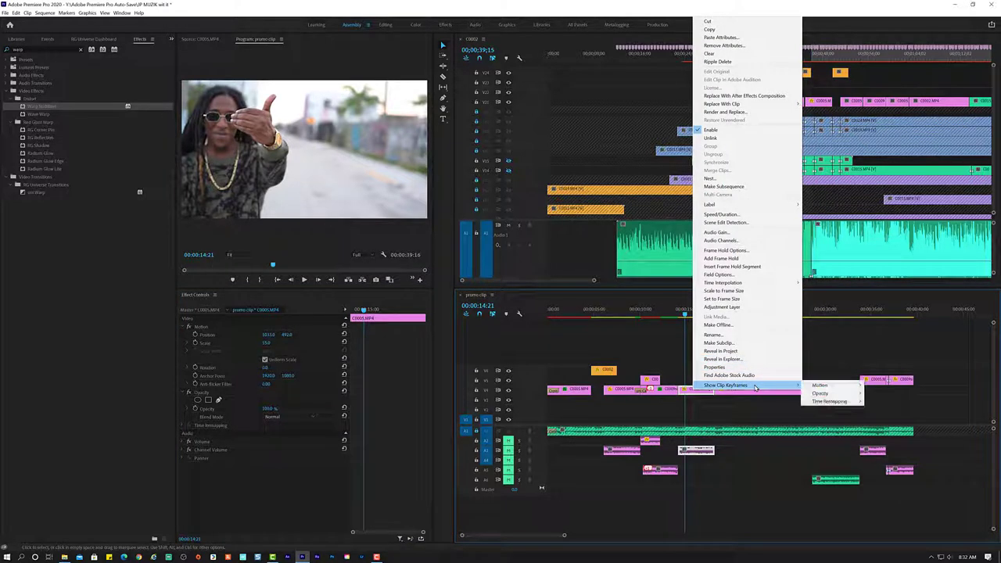
{"action": "left_click", "coordinate": [713, 367]}
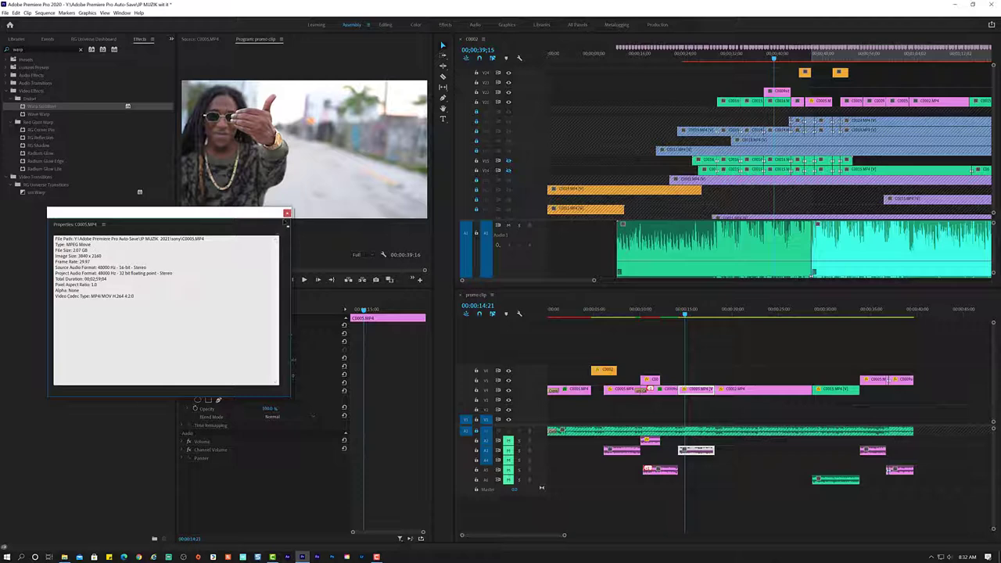
{"action": "left_click", "coordinate": [287, 212]}
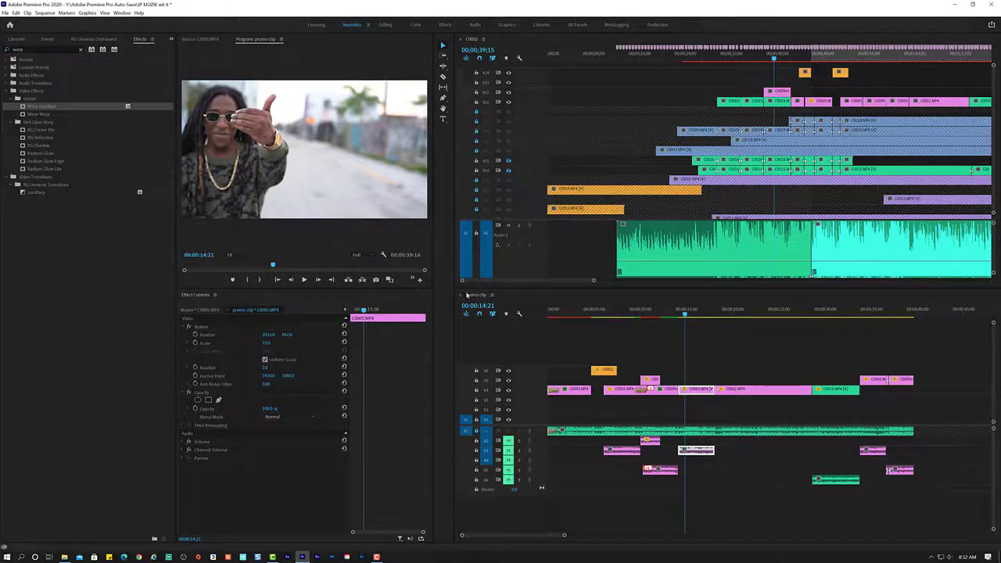
{"action": "left_click", "coordinate": [651, 379]}
{"action": "right_click", "coordinate": [652, 379]}
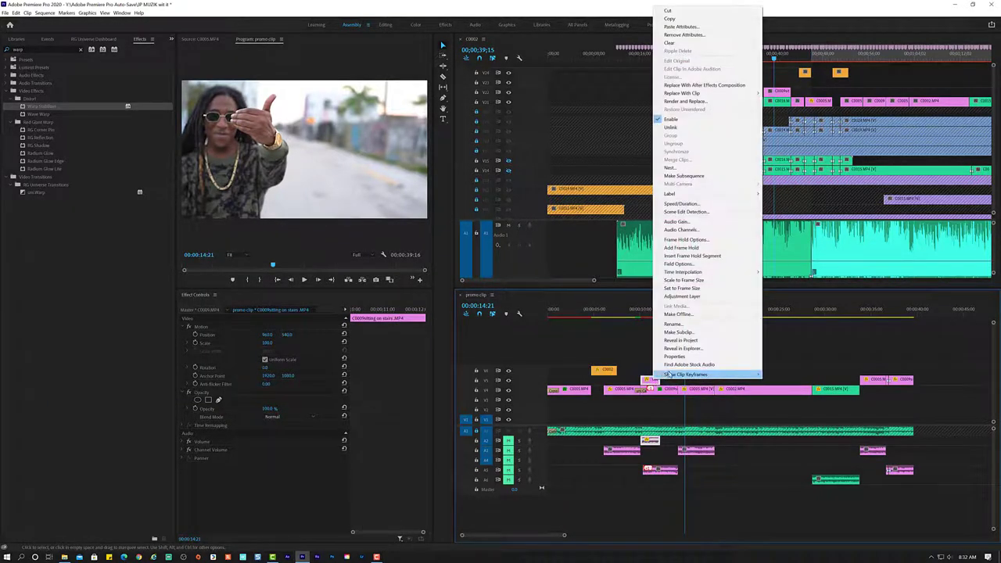
{"action": "left_click", "coordinate": [674, 356]}
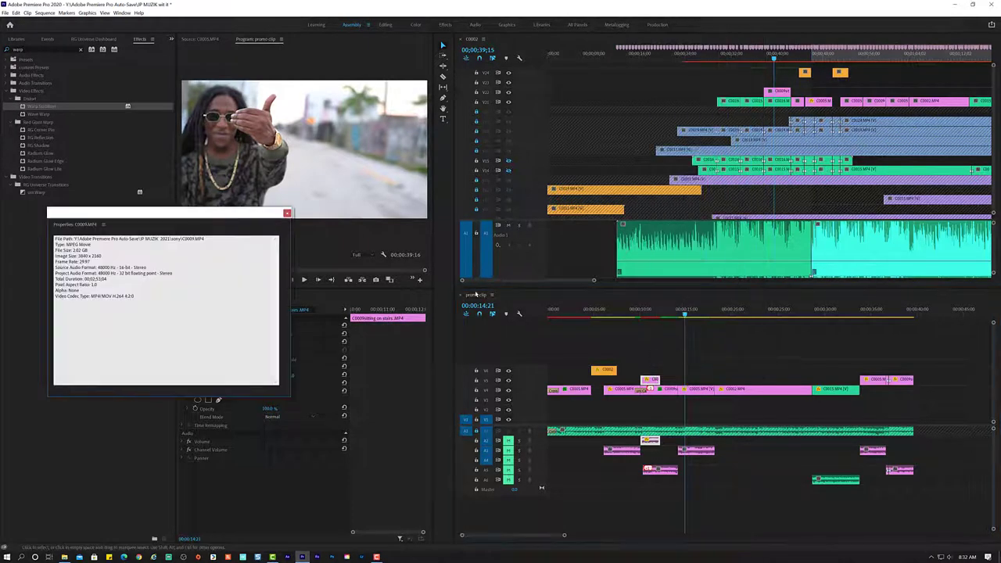
{"action": "left_click", "coordinate": [287, 213]}
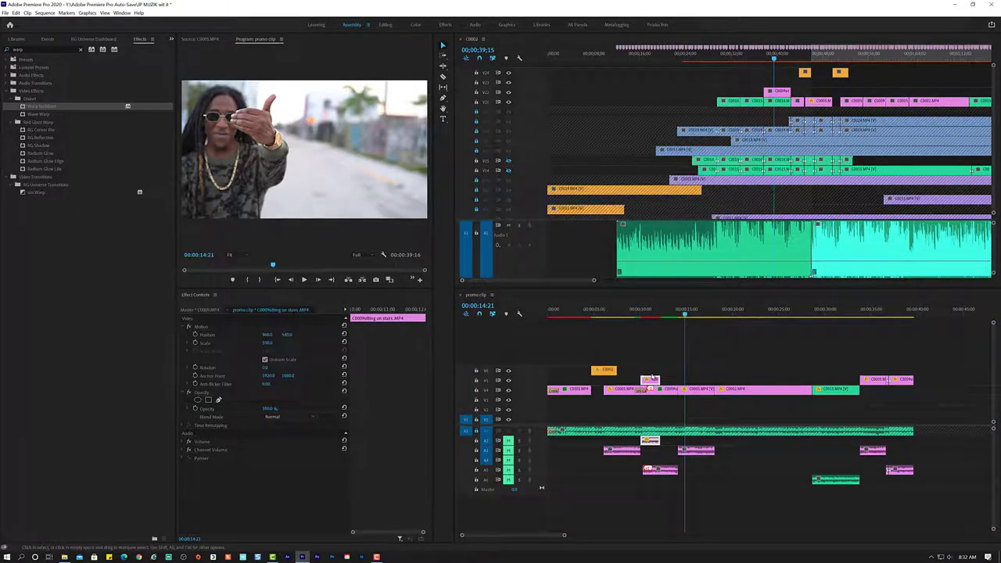
{"action": "left_click", "coordinate": [605, 371]}
{"action": "right_click", "coordinate": [605, 371]}
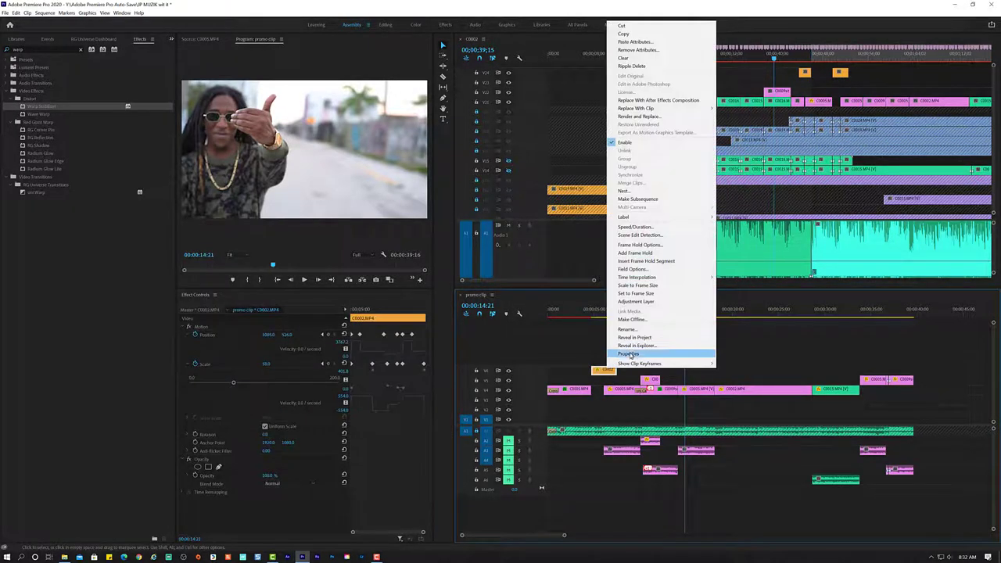
{"action": "left_click", "coordinate": [625, 353]}
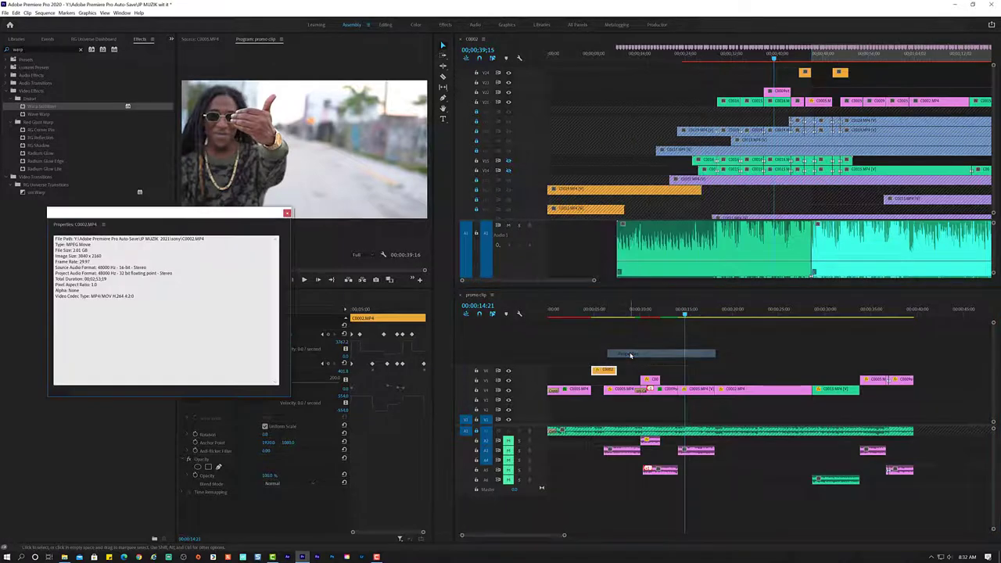
{"action": "left_click", "coordinate": [287, 213]}
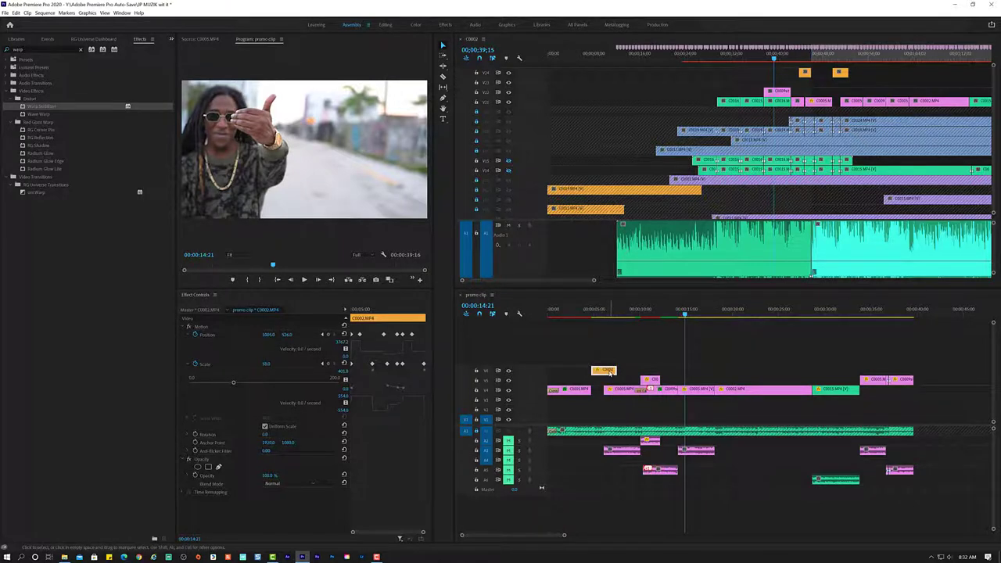
Set C0002 to 84.78% speed with Optical Flow interpolation, lengthening it to 00:00:03:21.
{"action": "right_click", "coordinate": [612, 372]}
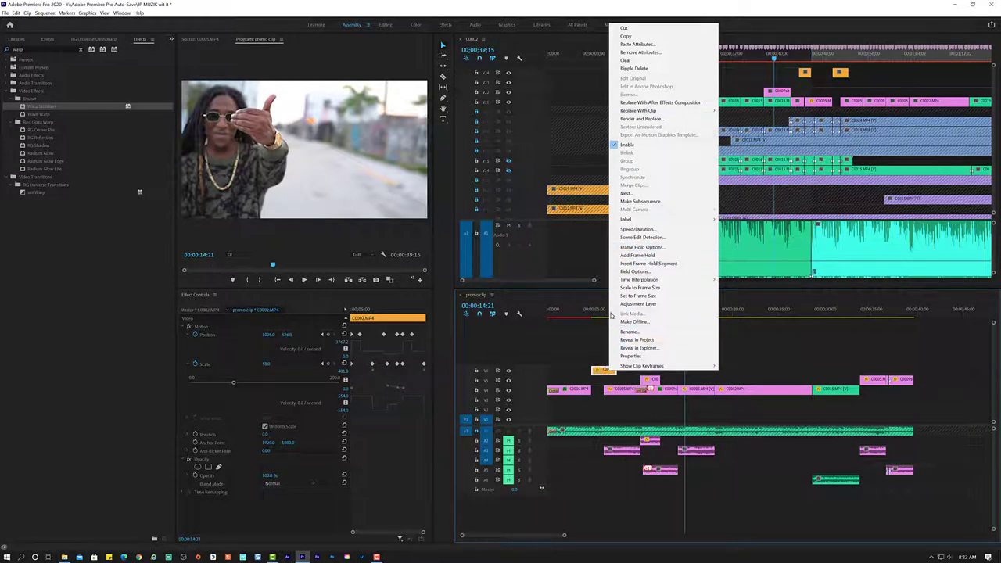
{"action": "left_click", "coordinate": [592, 375]}
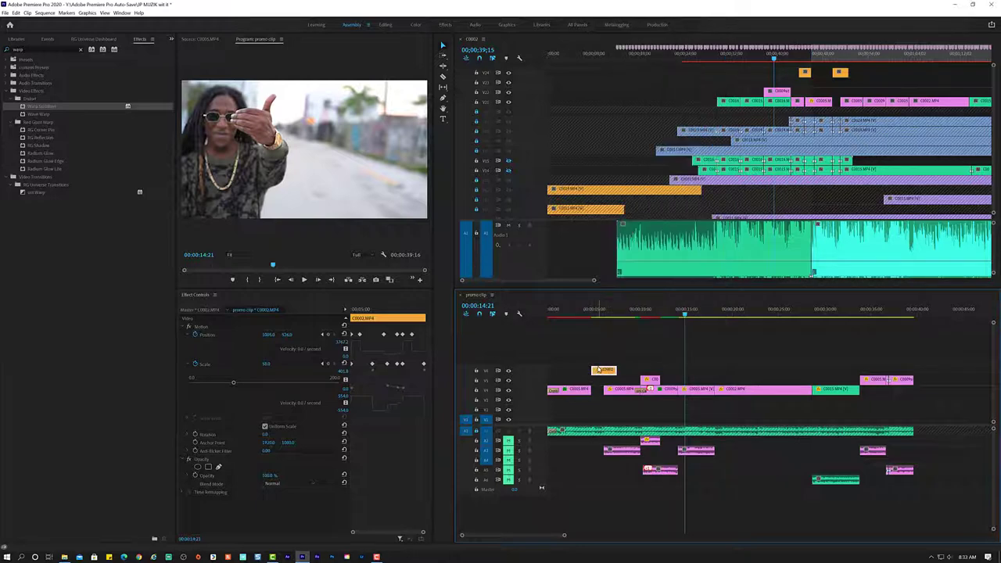
{"action": "right_click", "coordinate": [602, 367]}
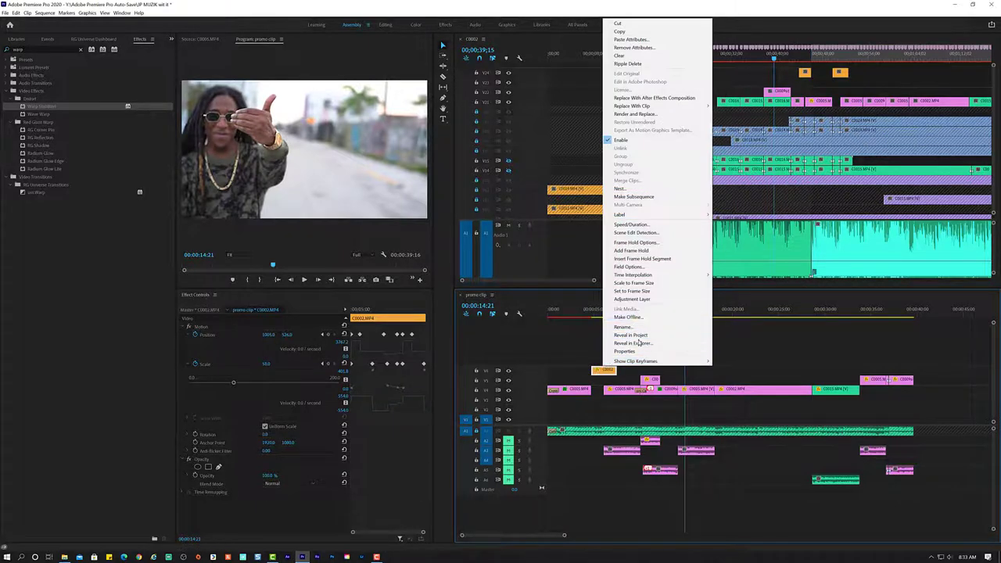
{"action": "left_click", "coordinate": [601, 373]}
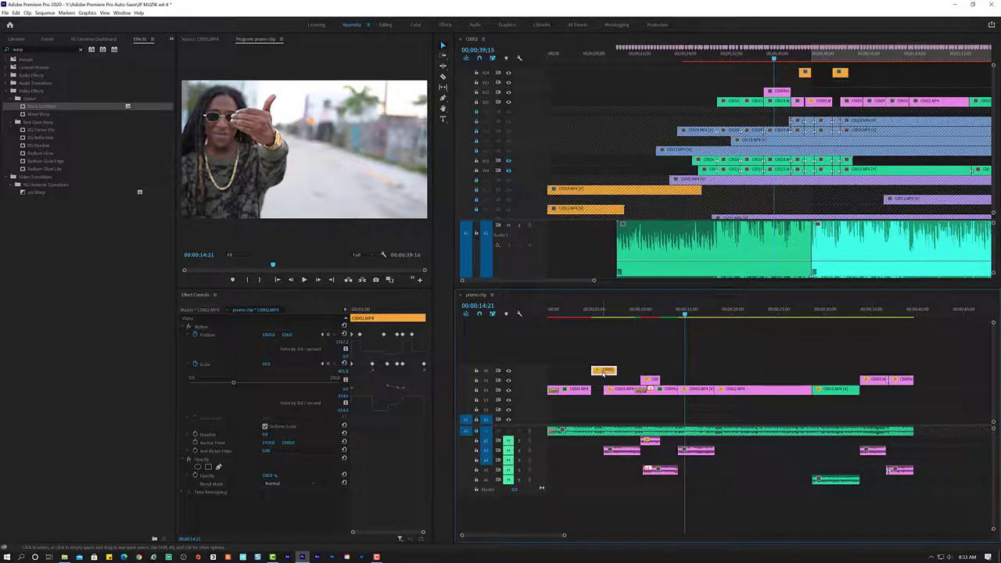
{"action": "key", "text": "ctrl+r"}
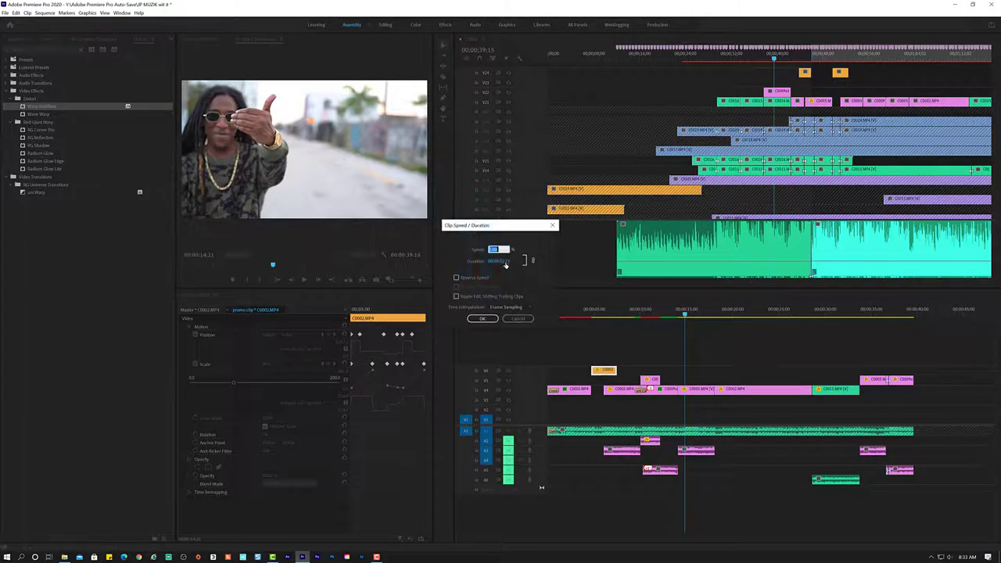
{"action": "left_click_drag", "start_coordinate": [503, 261], "coordinate": [523, 261]}
{"action": "left_click", "coordinate": [517, 307]}
{"action": "left_click", "coordinate": [506, 333]}
{"action": "left_click", "coordinate": [485, 320]}
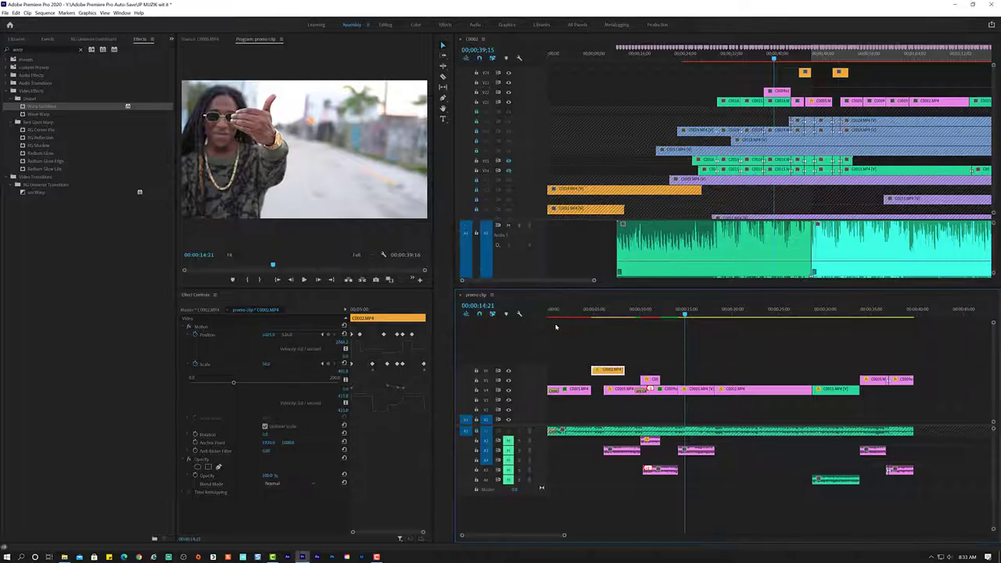
{"action": "left_click", "coordinate": [589, 311]}
{"action": "key", "text": "space"}
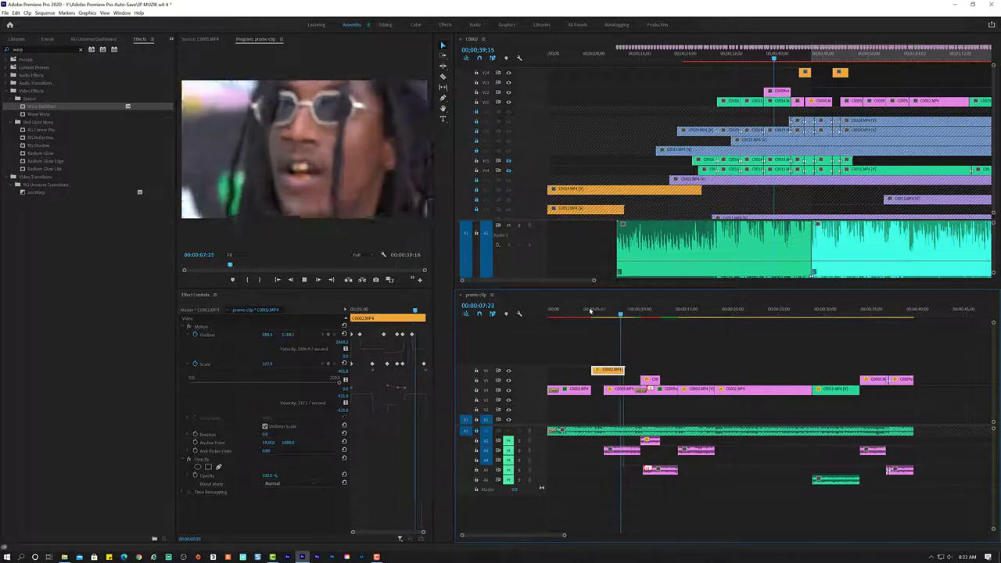
{"action": "key", "text": "space"}
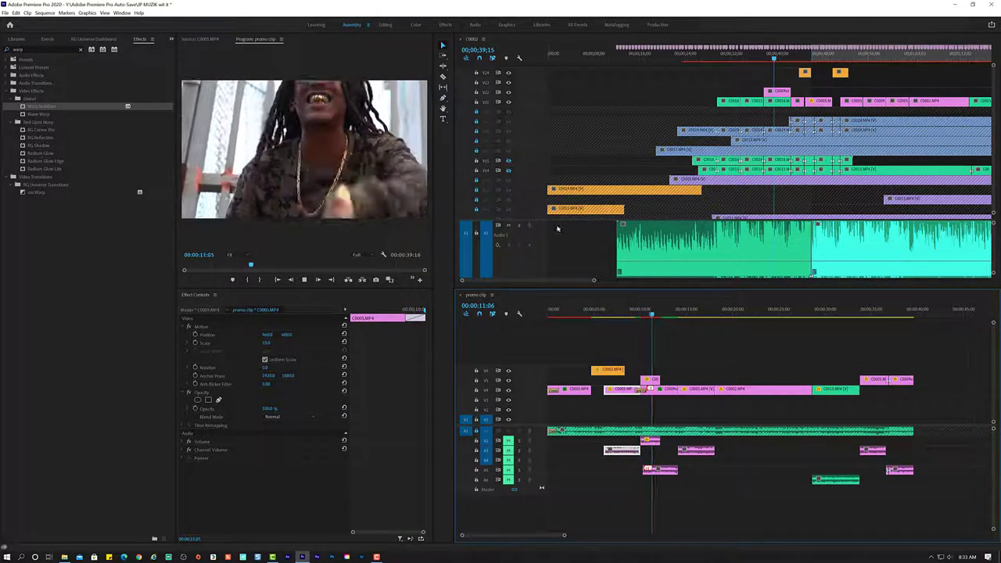
{"action": "key", "text": "space"}
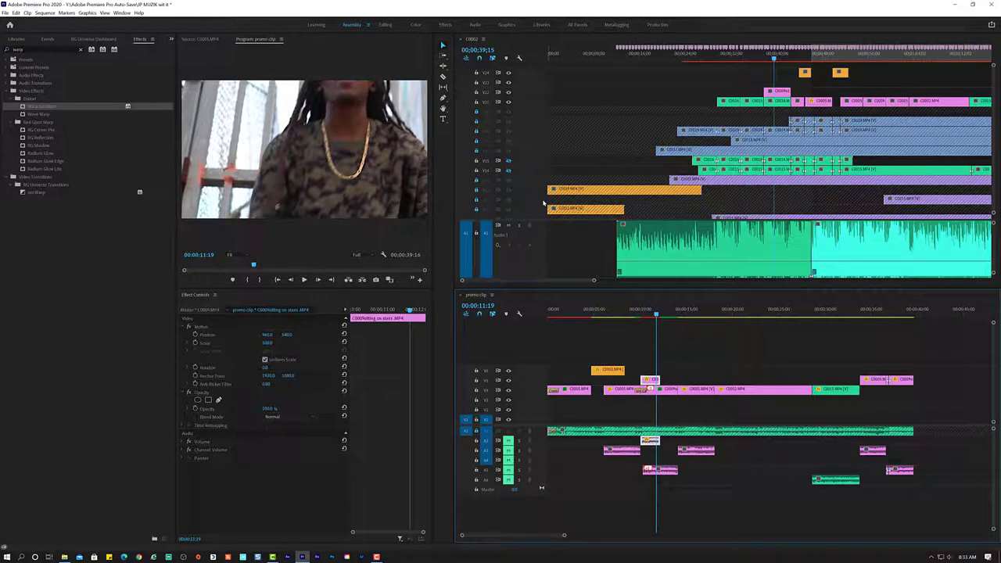
{"action": "key", "text": "XF86AudioLowerVolume"}
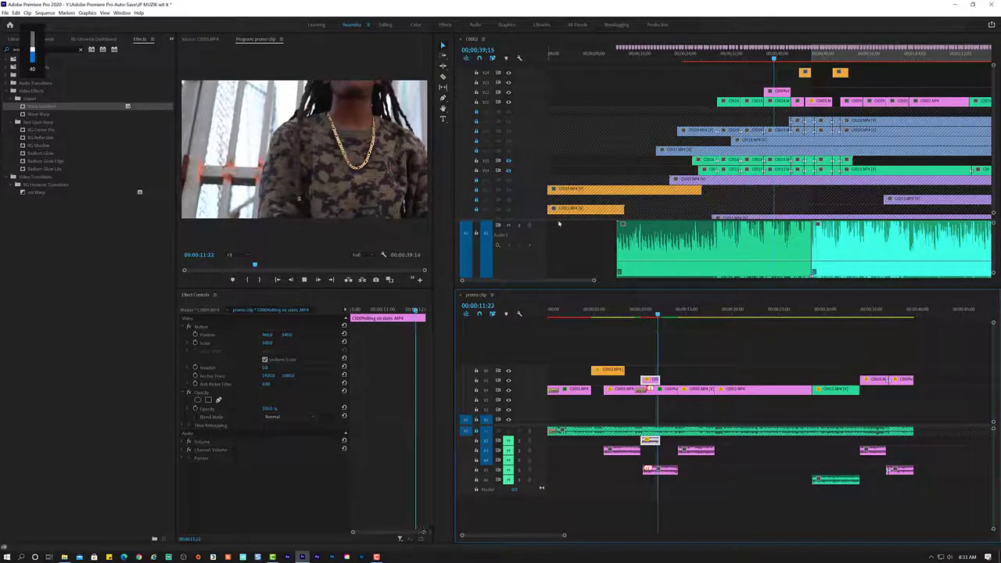
{"action": "left_click", "coordinate": [562, 311]}
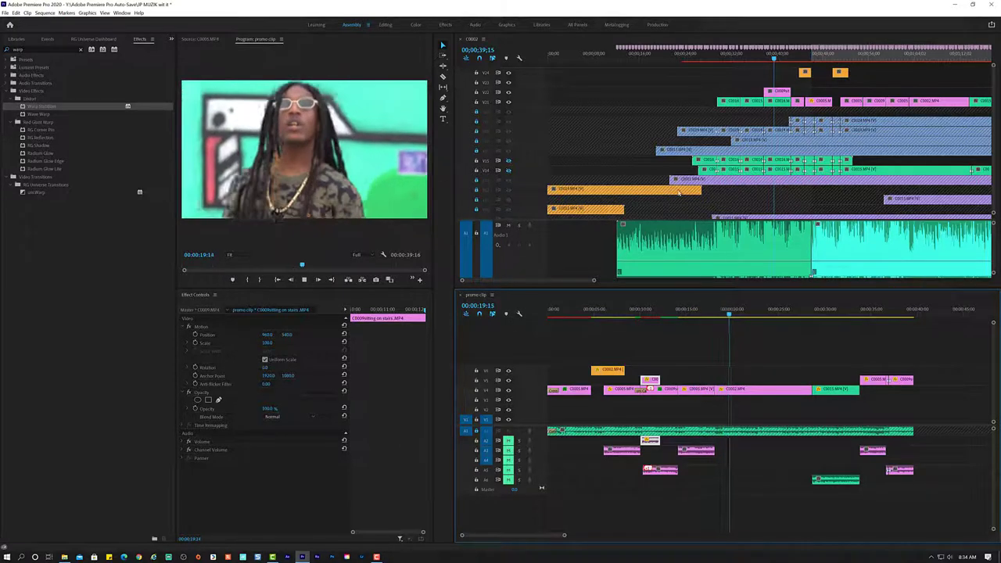
Stop playback and show the C0002 sequence at 00;00;45;15 in the Program monitor, zoomed out.
{"action": "key", "text": "space"}
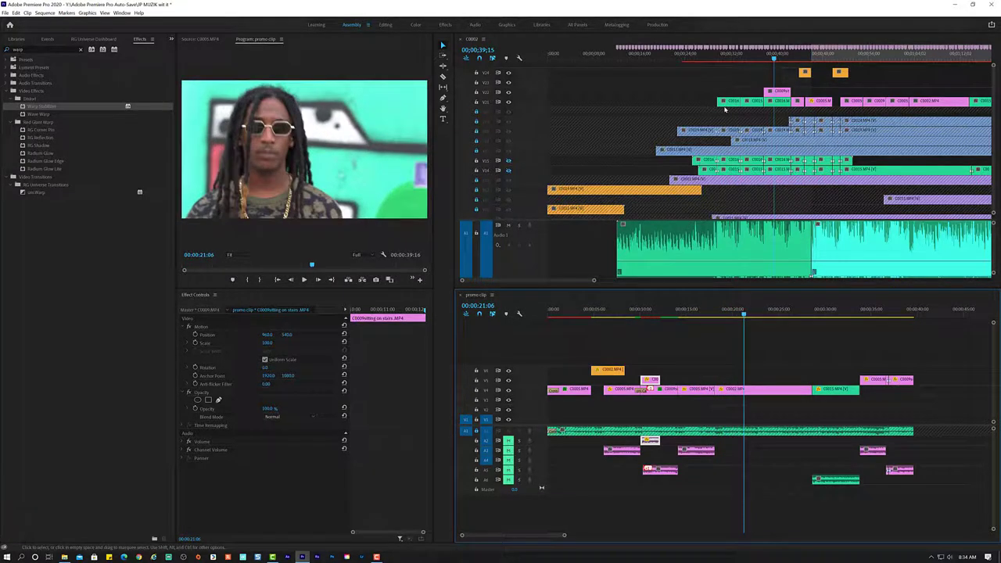
{"action": "scroll", "coordinate": [791, 48], "scroll_direction": "down", "scroll_amount": 2}
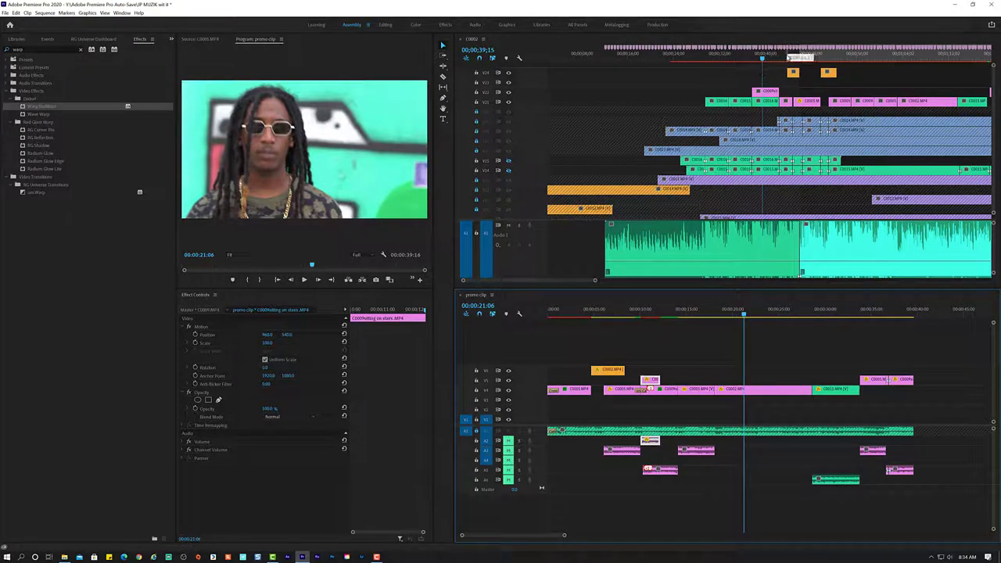
{"action": "left_click", "coordinate": [791, 57]}
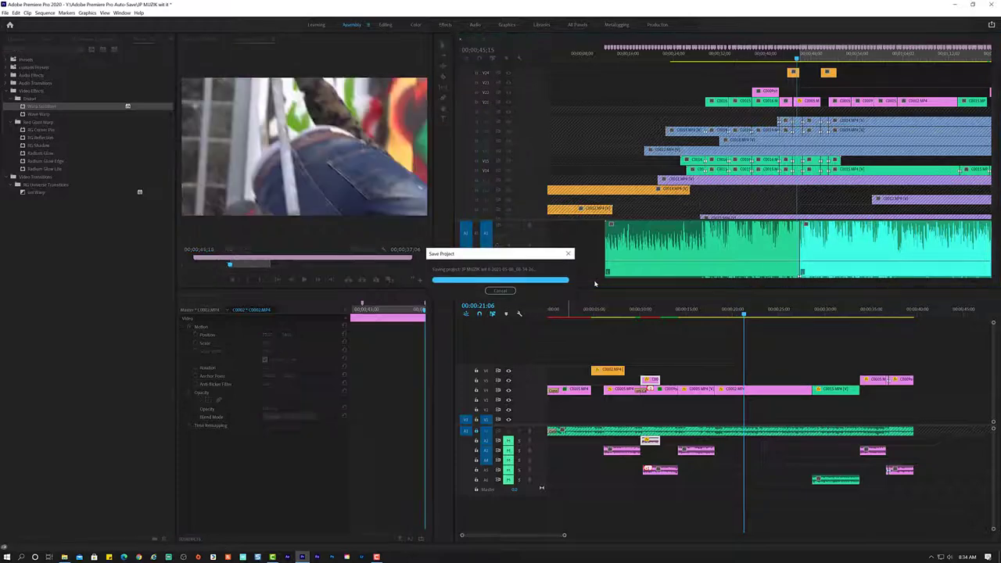
{"action": "left_click_drag", "start_coordinate": [600, 282], "coordinate": [635, 280]}
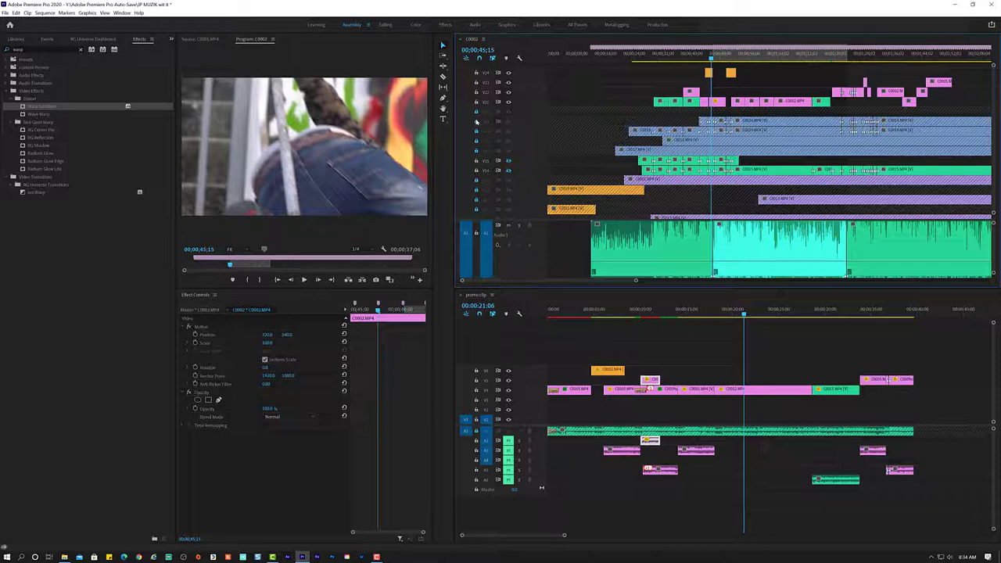
Enable V10's track output in C0002 and drag C0024.MP4 onto V7 of the promo sequence.
{"action": "left_click", "coordinate": [508, 121]}
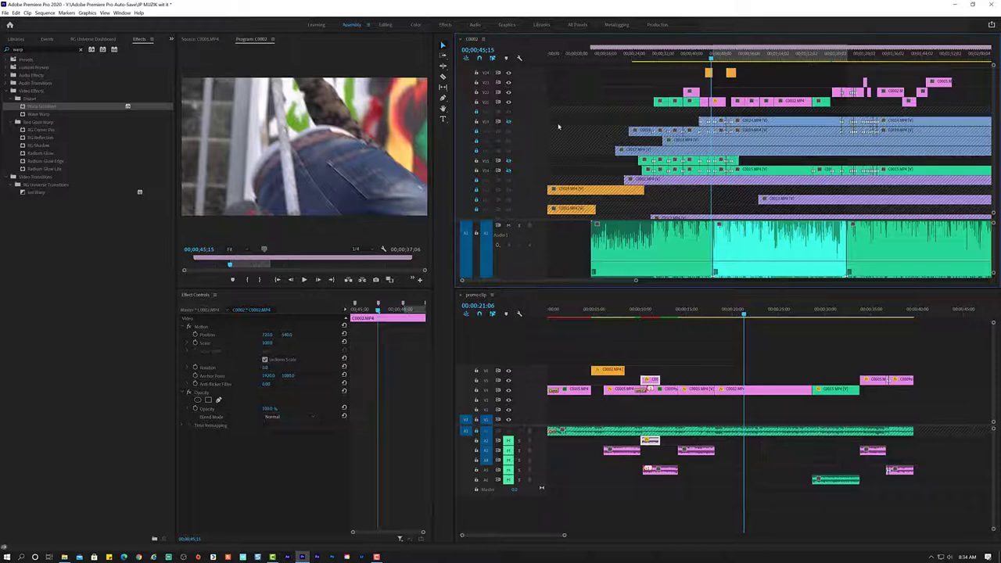
{"action": "left_click", "coordinate": [769, 122]}
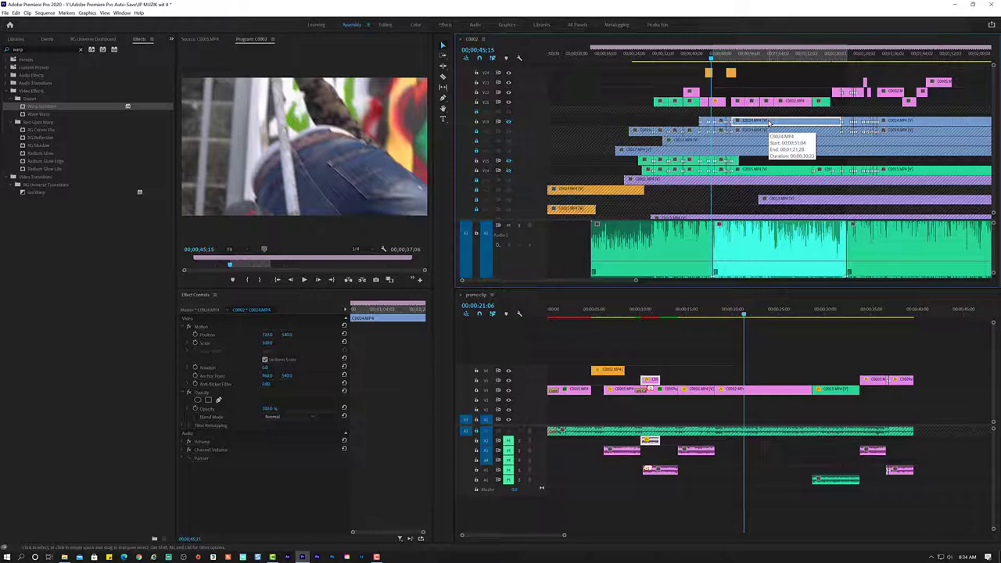
{"action": "mouse_move", "coordinate": [768, 122]}
{"action": "left_mouse_down"}
{"action": "mouse_move", "coordinate": [772, 354]}
{"action": "mouse_move", "coordinate": [594, 346]}
{"action": "left_mouse_up"}
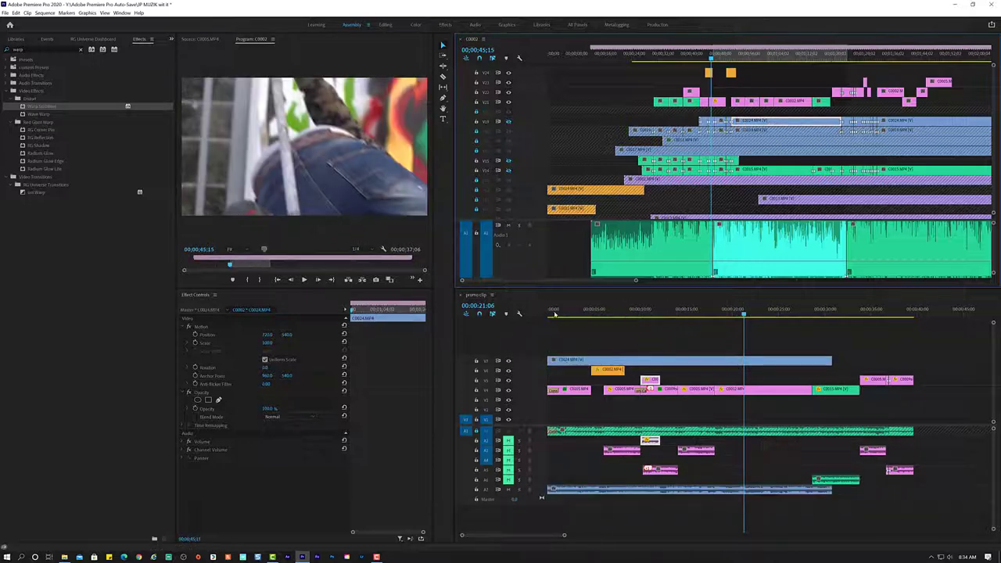
Play the promo sequence from the start to review the added C0024 clip.
{"action": "left_click", "coordinate": [549, 312]}
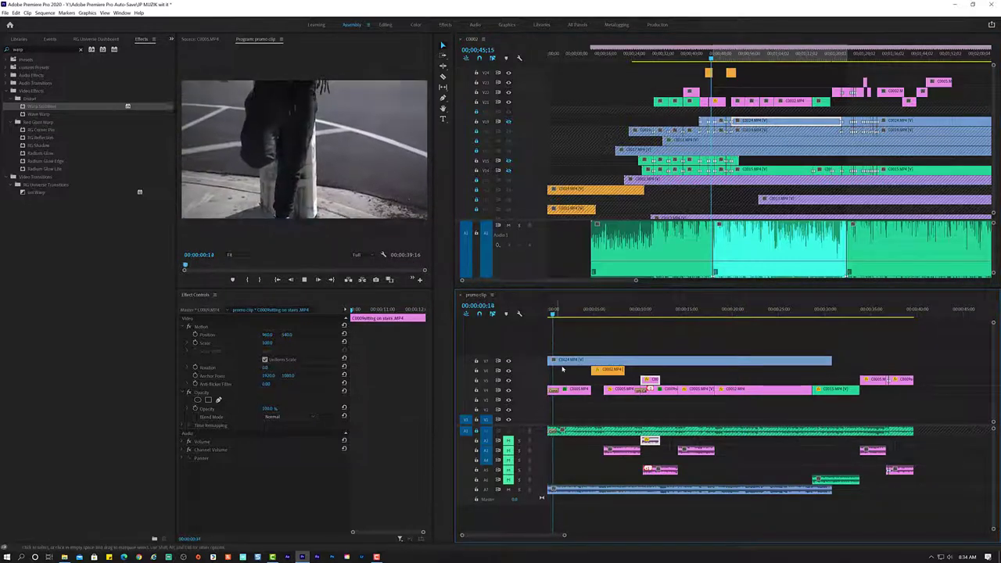
{"action": "key", "text": "space"}
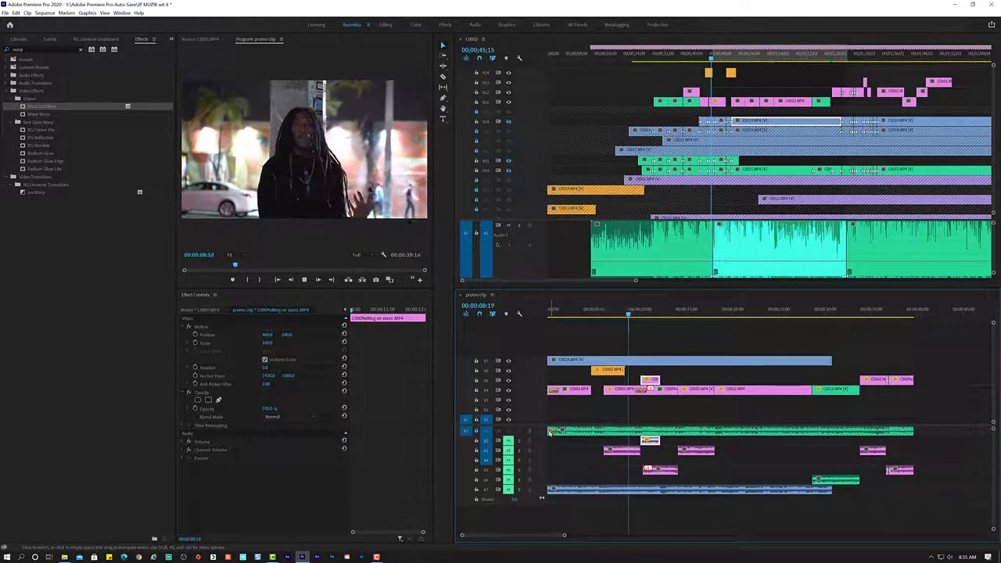
{"action": "key", "text": "space"}
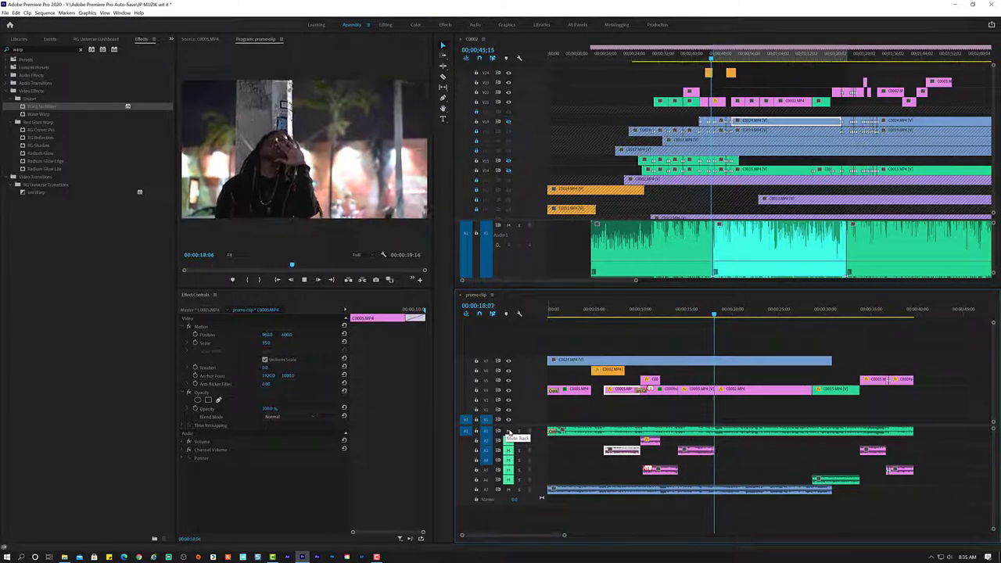
Move C0024.MP4 and its audio +00:00:05:03 later on V7, then play back to check.
{"action": "left_click", "coordinate": [735, 431]}
{"action": "left_click", "coordinate": [748, 364]}
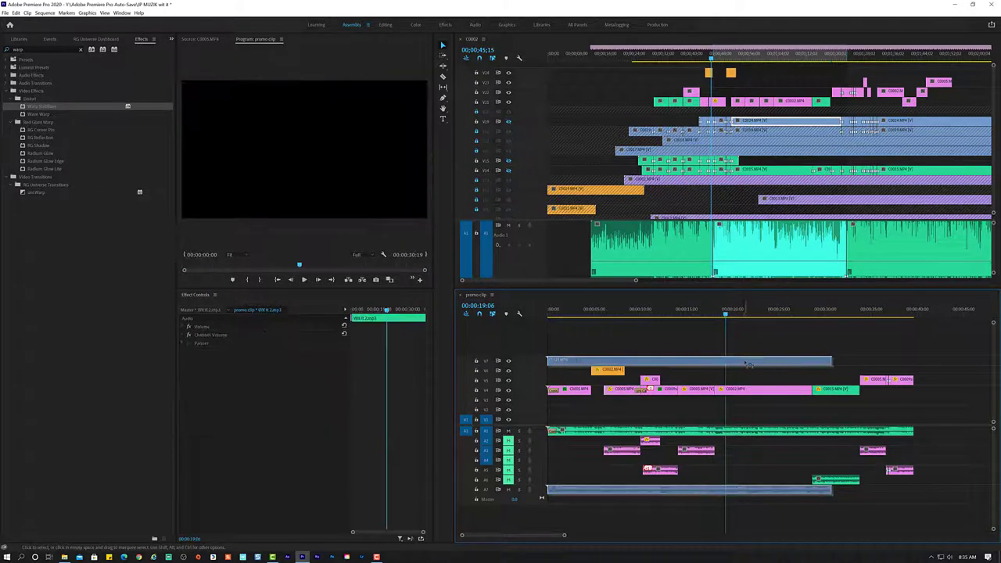
{"action": "left_click_drag", "start_coordinate": [748, 364], "coordinate": [800, 362]}
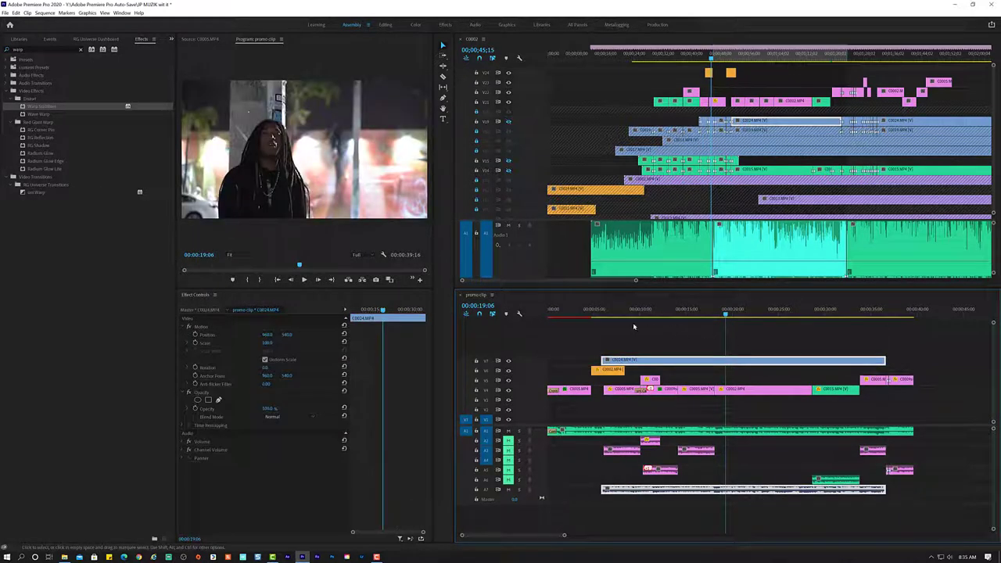
{"action": "left_click", "coordinate": [595, 314]}
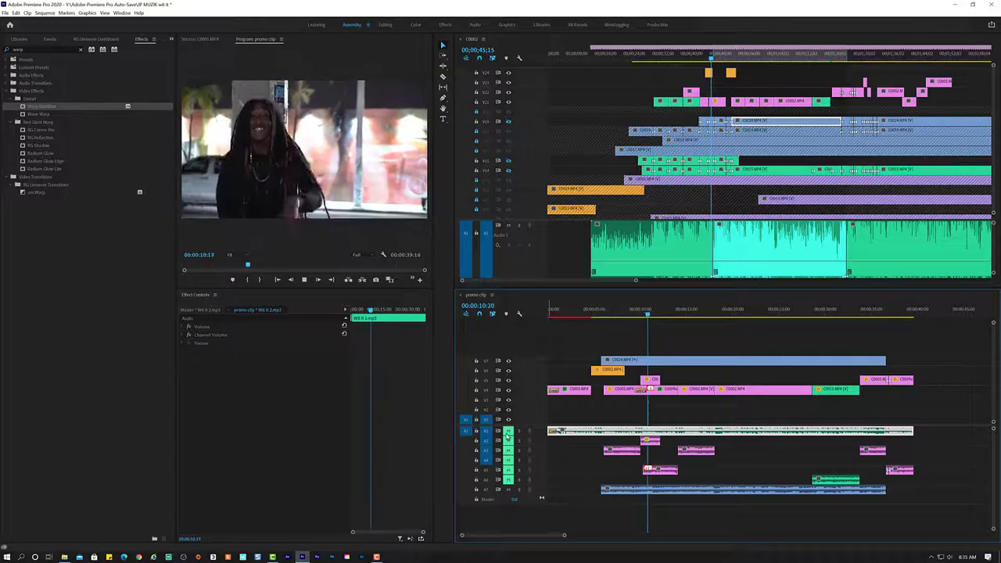
{"action": "key", "text": "space"}
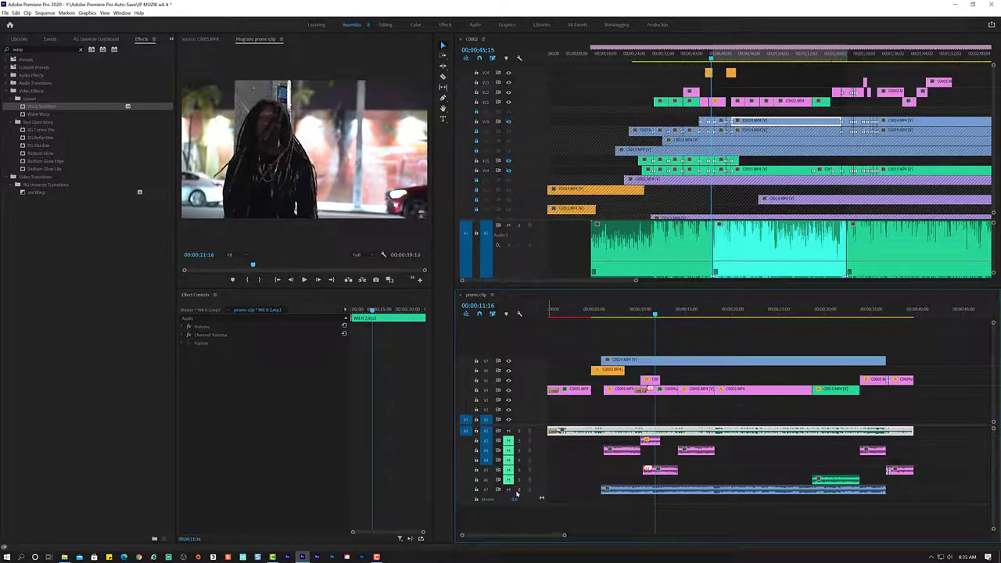
{"action": "left_click", "coordinate": [688, 362]}
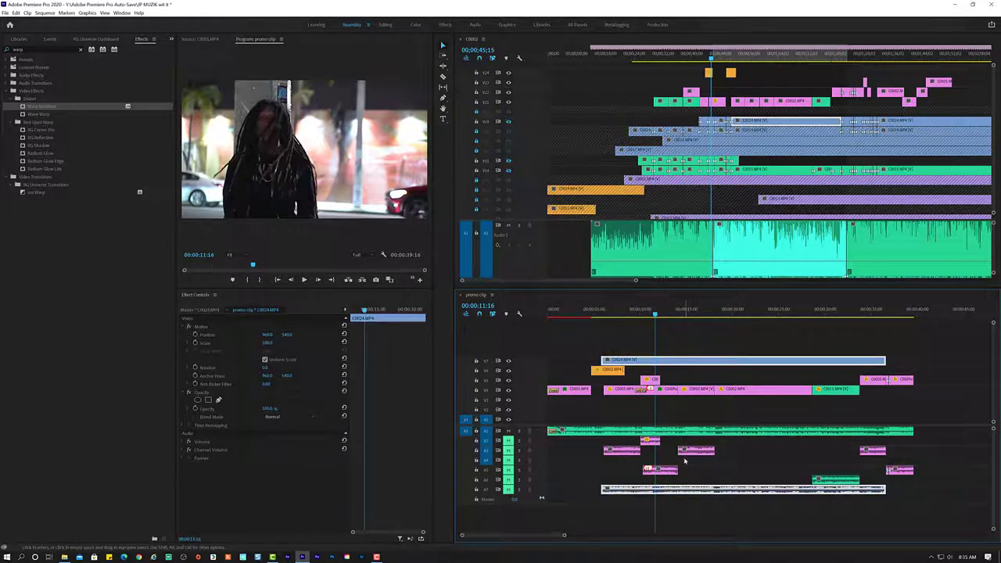
Synchronize C0024.MP4 with the A1 music clip by their audio.
{"action": "right_click", "coordinate": [716, 432]}
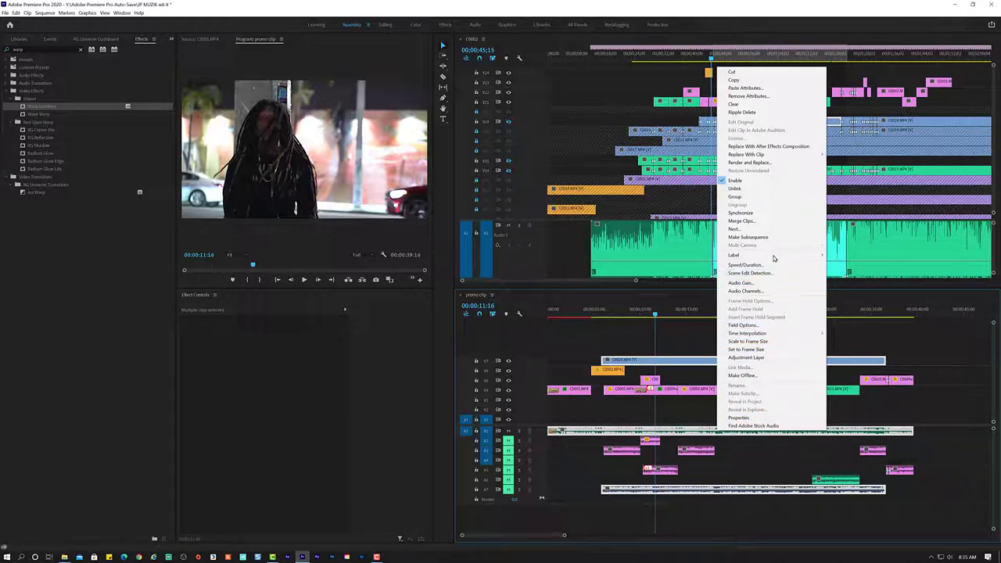
{"action": "left_click", "coordinate": [767, 212]}
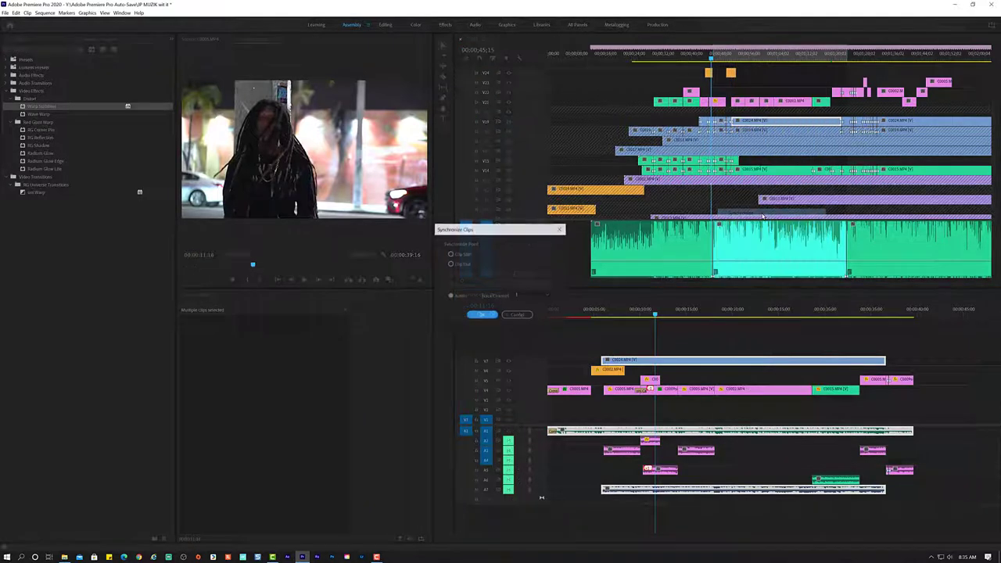
{"action": "left_click", "coordinate": [481, 315]}
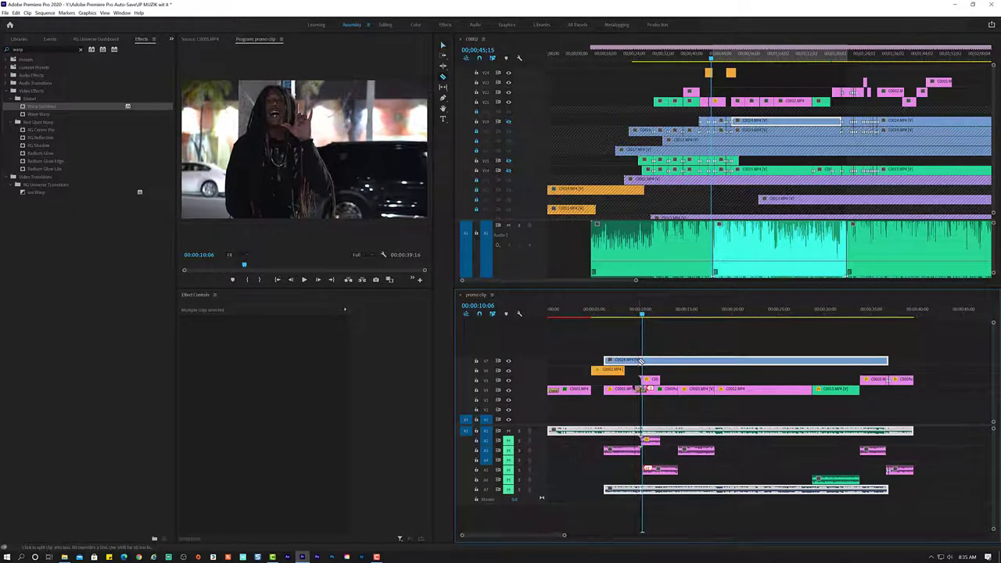
Split C0024 at the playhead and move the first piece near the sequence start.
{"action": "left_click", "coordinate": [640, 361]}
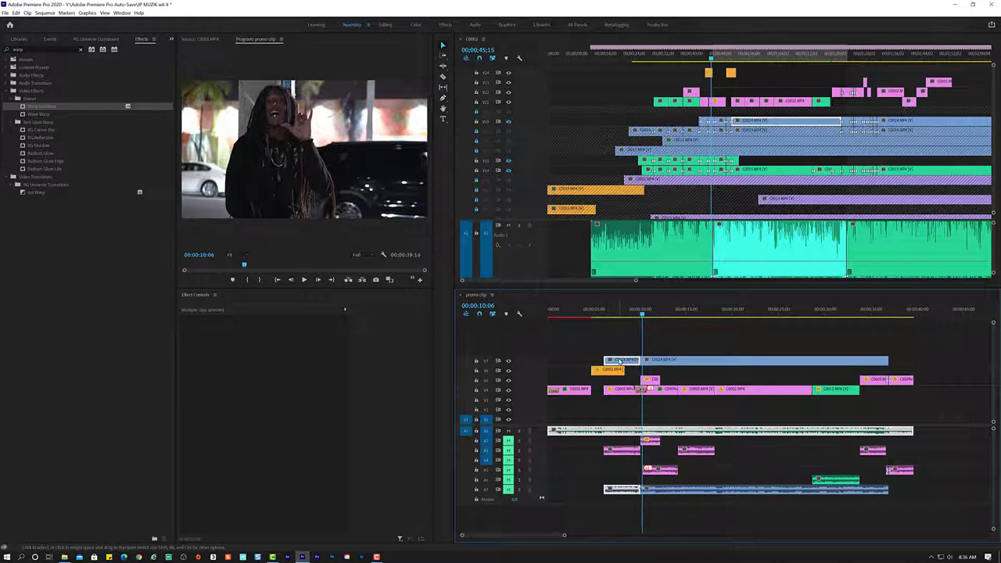
{"action": "mouse_move", "coordinate": [617, 360]}
{"action": "left_mouse_down"}
{"action": "mouse_move", "coordinate": [607, 360]}
{"action": "mouse_move", "coordinate": [640, 347]}
{"action": "left_mouse_up"}
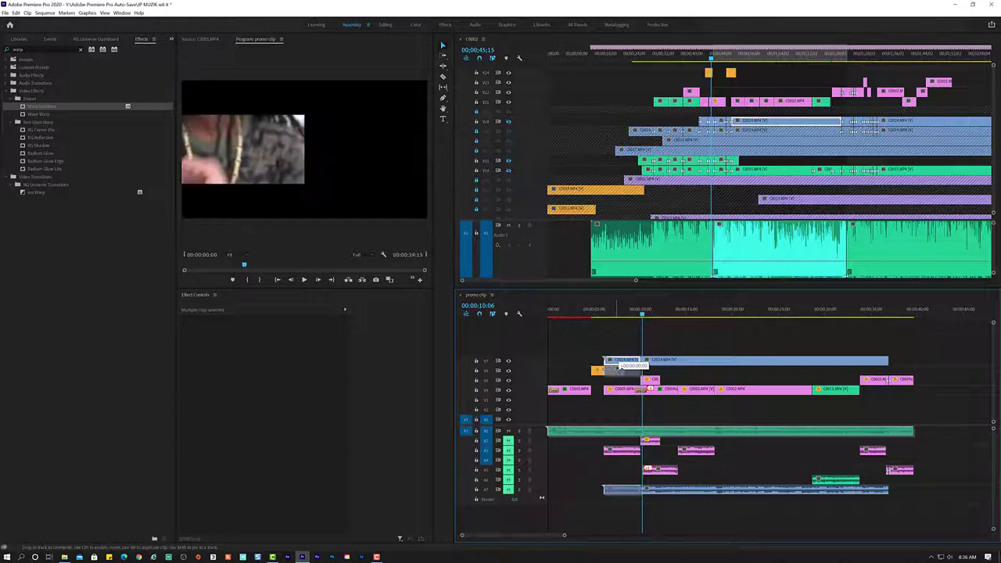
{"action": "mouse_move", "coordinate": [617, 360]}
{"action": "left_mouse_down"}
{"action": "mouse_move", "coordinate": [607, 348]}
{"action": "mouse_move", "coordinate": [585, 360]}
{"action": "left_mouse_up"}
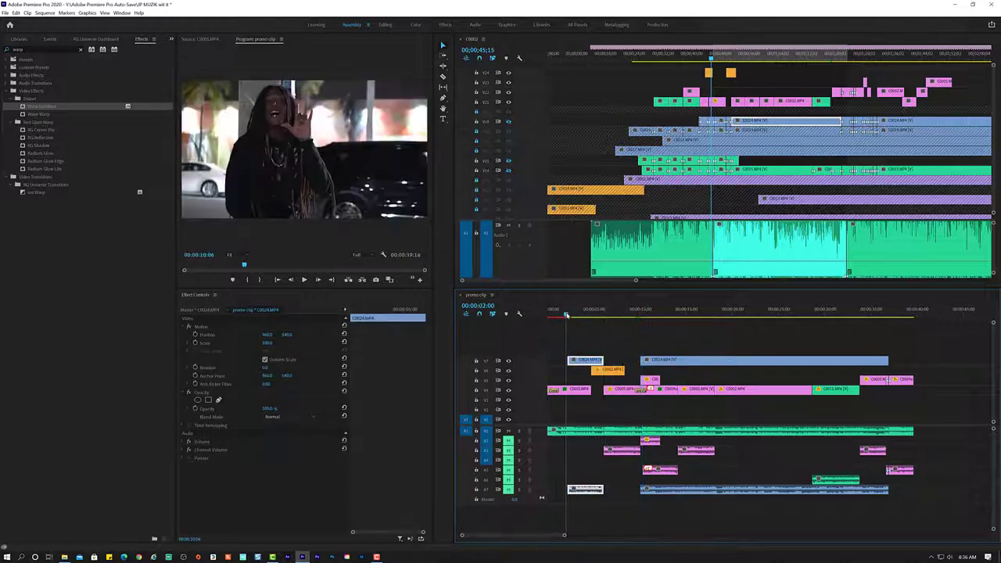
{"action": "left_click", "coordinate": [574, 431]}
{"action": "key", "text": "space"}
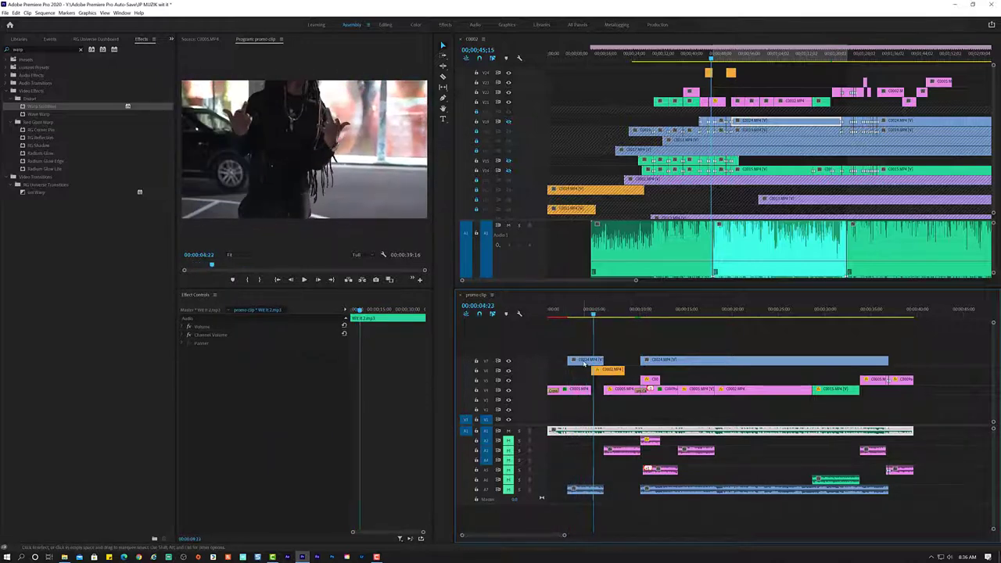
Trim the start of the short C0024 piece, review it, and open its Speed/Duration settings.
{"action": "left_click", "coordinate": [584, 361]}
{"action": "left_click_drag", "start_coordinate": [577, 318], "coordinate": [570, 317]}
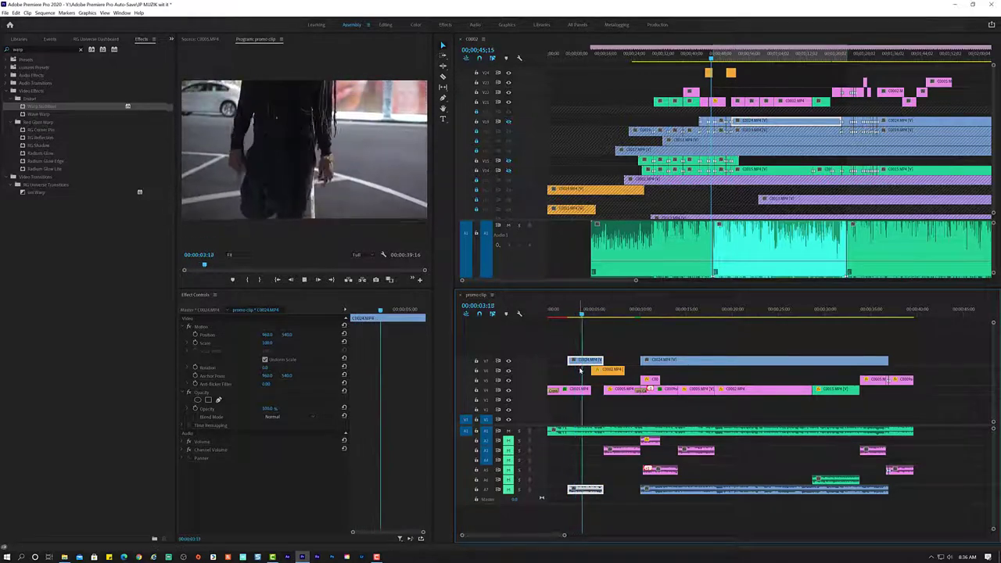
{"action": "key", "text": "space"}
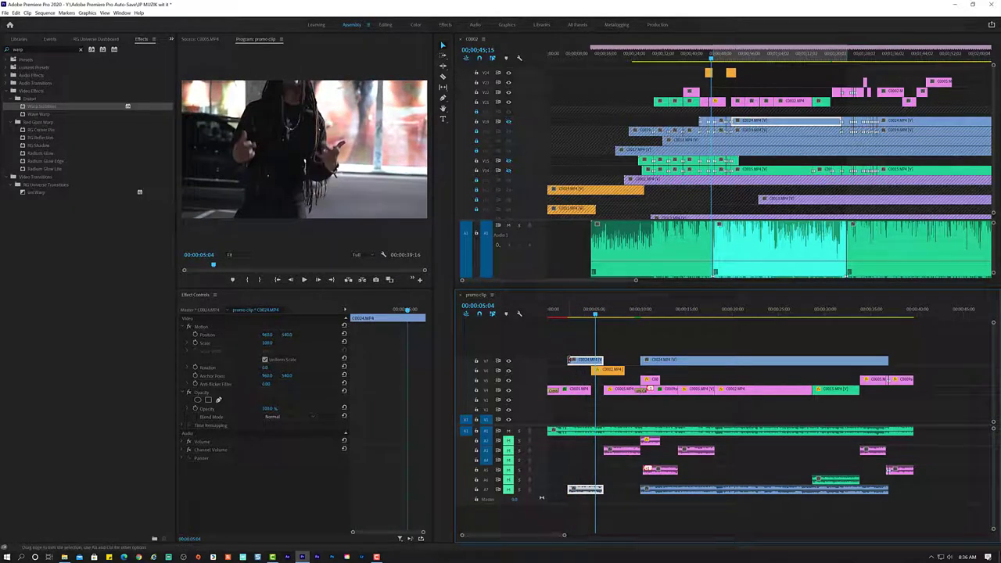
{"action": "left_click_drag", "start_coordinate": [568, 360], "coordinate": [584, 360]}
{"action": "left_click", "coordinate": [573, 316]}
{"action": "key", "text": "space"}
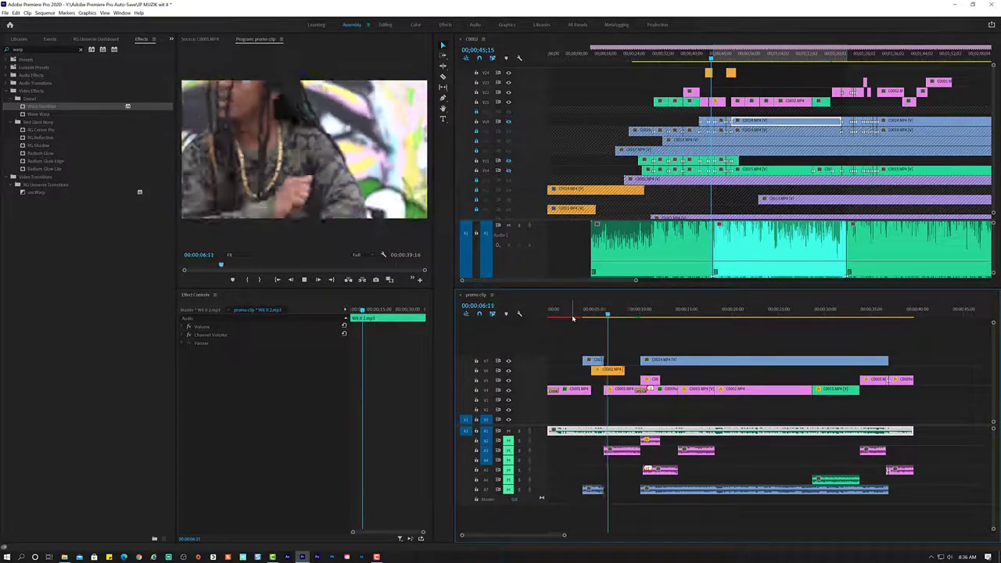
{"action": "key", "text": "space"}
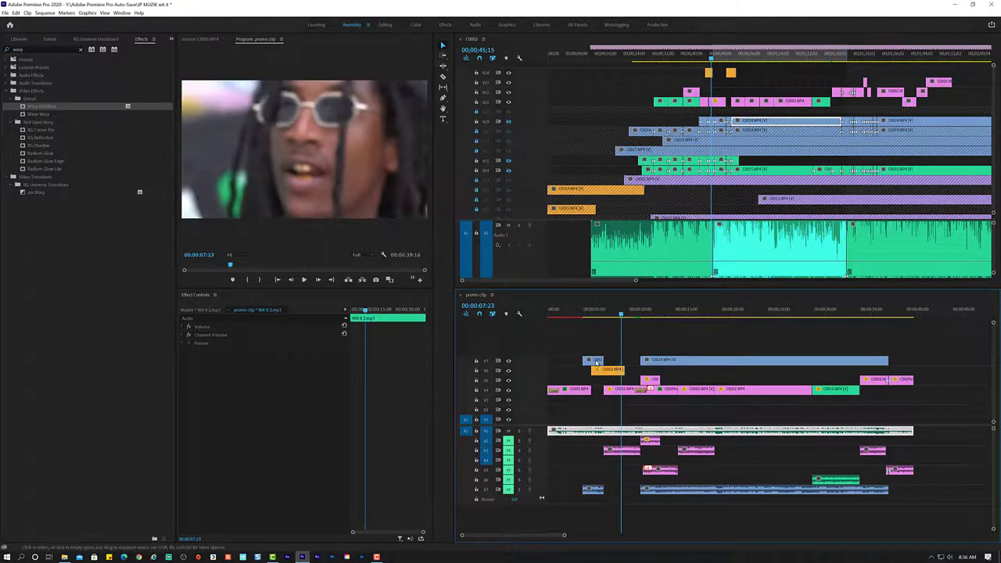
{"action": "left_click", "coordinate": [596, 361]}
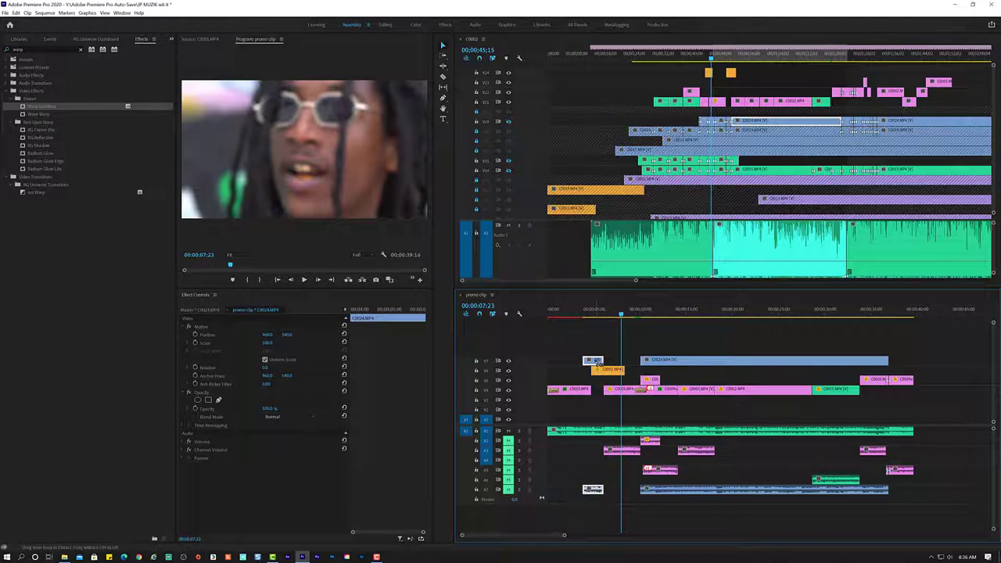
{"action": "key", "text": "ctrl+r"}
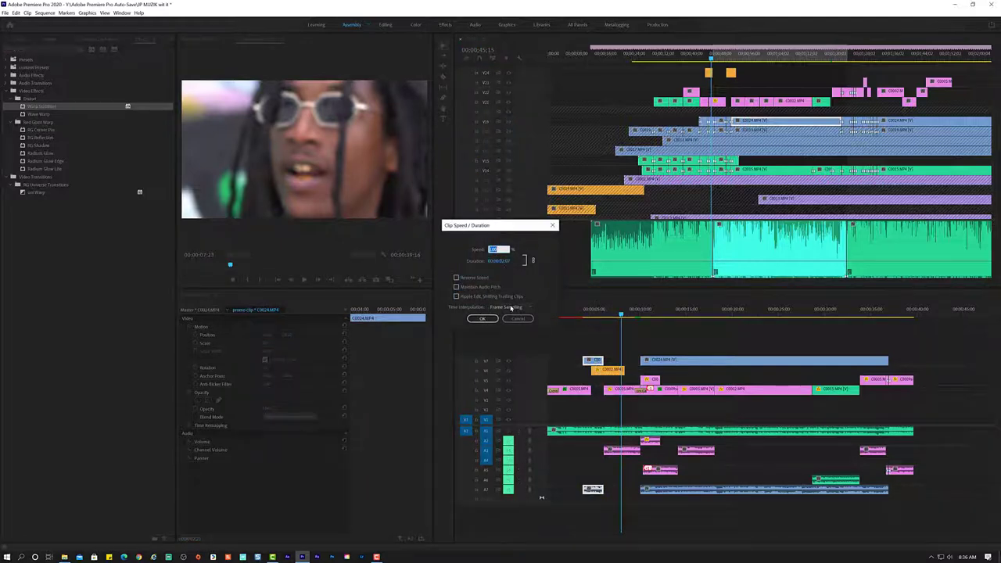
Reverse the short C0024 piece with Optical Flow time interpolation.
{"action": "left_click", "coordinate": [511, 307]}
{"action": "left_click", "coordinate": [513, 333]}
{"action": "left_click", "coordinate": [492, 322]}
Review playback and reconfirm the piece's reversed 60.43% speed in Speed/Duration.
{"action": "left_click", "coordinate": [569, 313]}
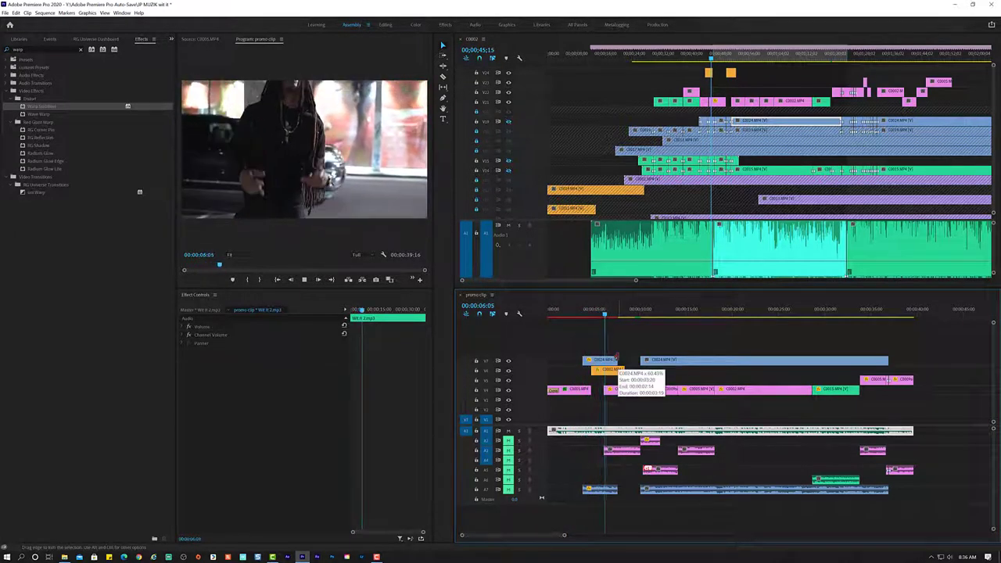
{"action": "key", "text": "space"}
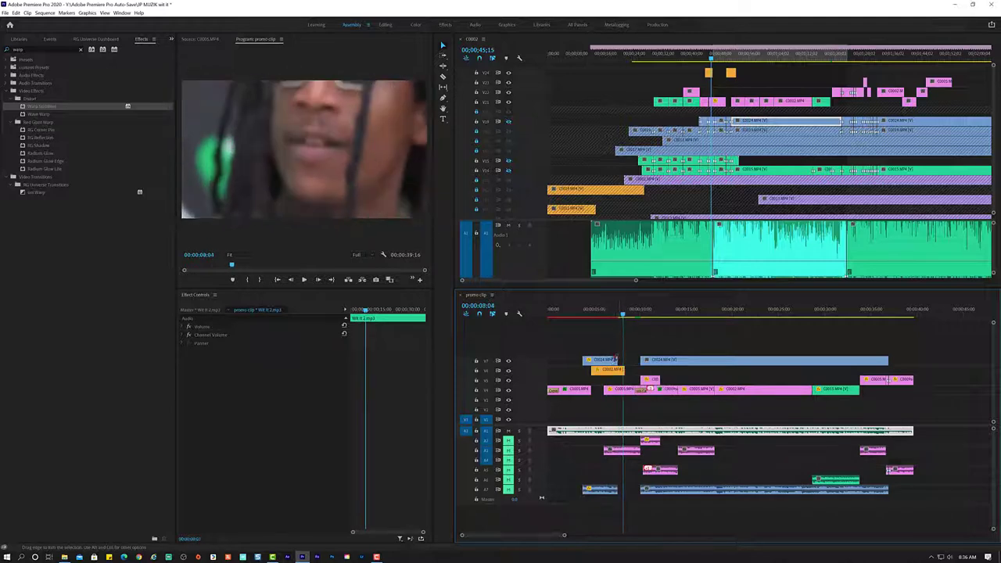
{"action": "left_click", "coordinate": [614, 359]}
{"action": "key", "text": "ctrl+r"}
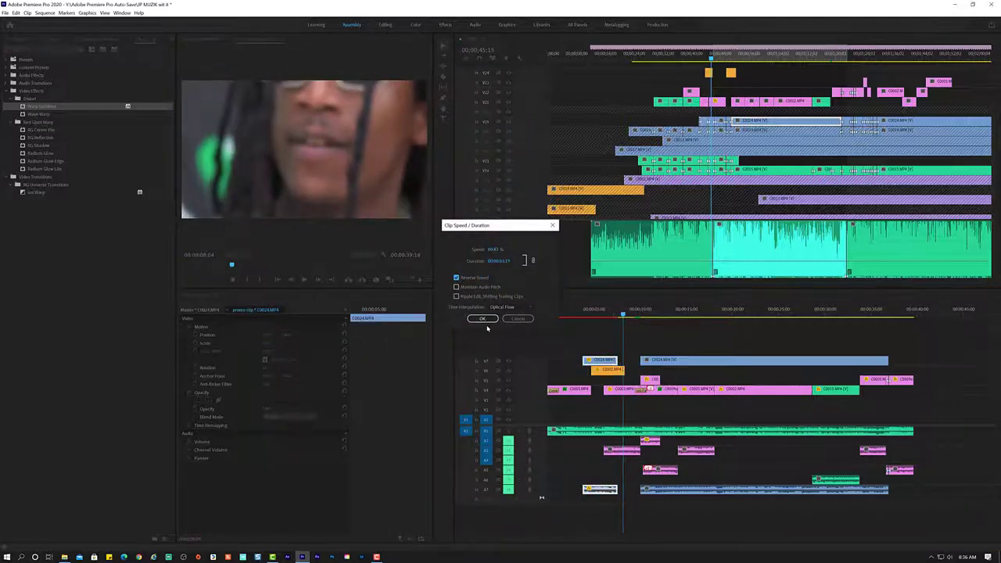
{"action": "left_click", "coordinate": [493, 318]}
Review playback from about 3 seconds and shorten the reversed C0024 clip's end.
{"action": "left_click", "coordinate": [579, 314]}
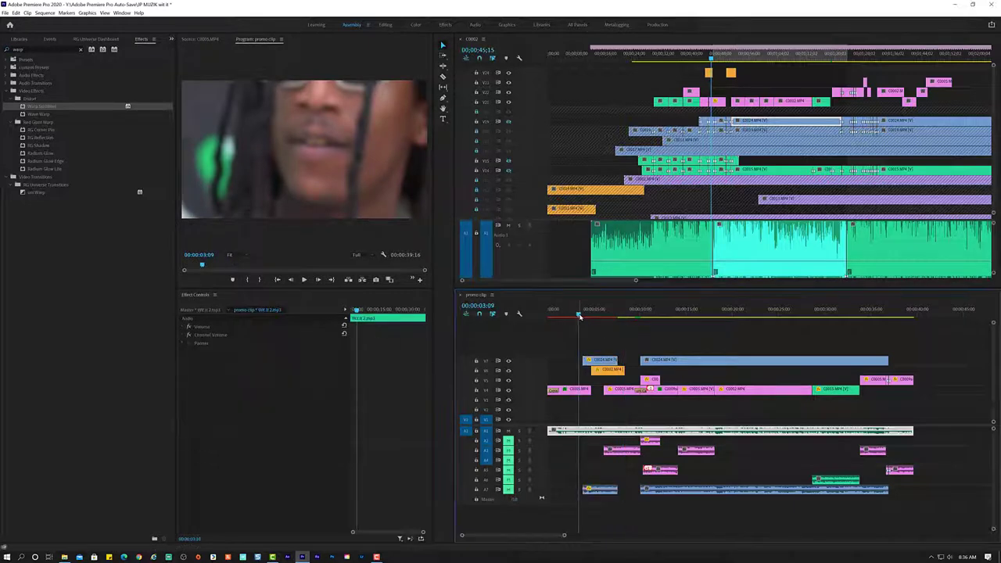
{"action": "key", "text": "space"}
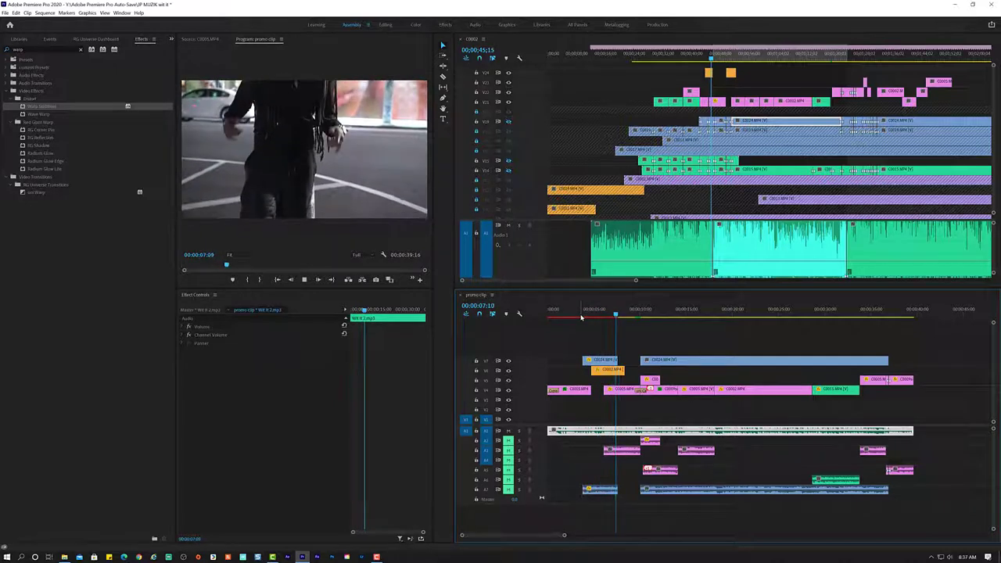
{"action": "key", "text": "space"}
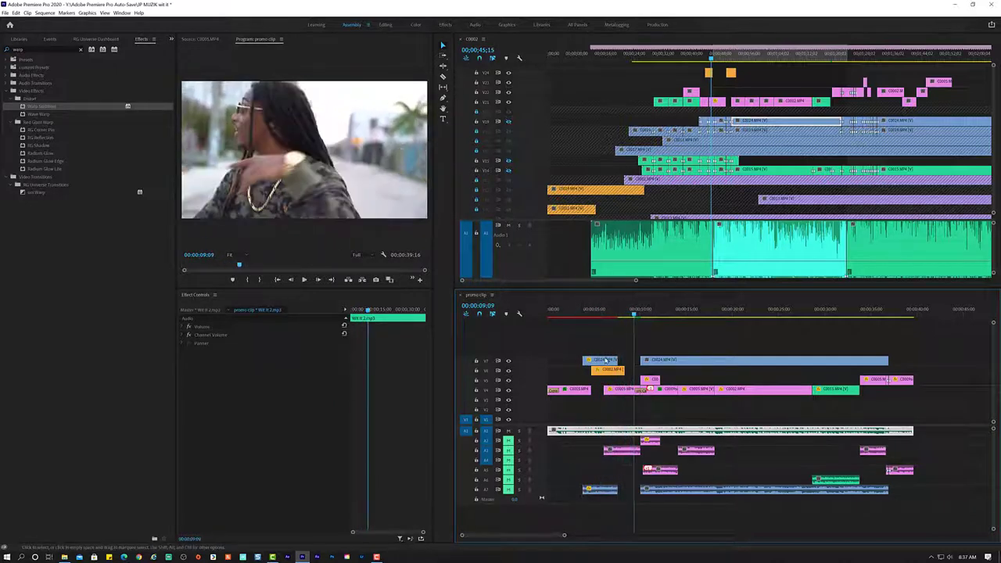
{"action": "left_click_drag", "start_coordinate": [618, 361], "coordinate": [603, 360]}
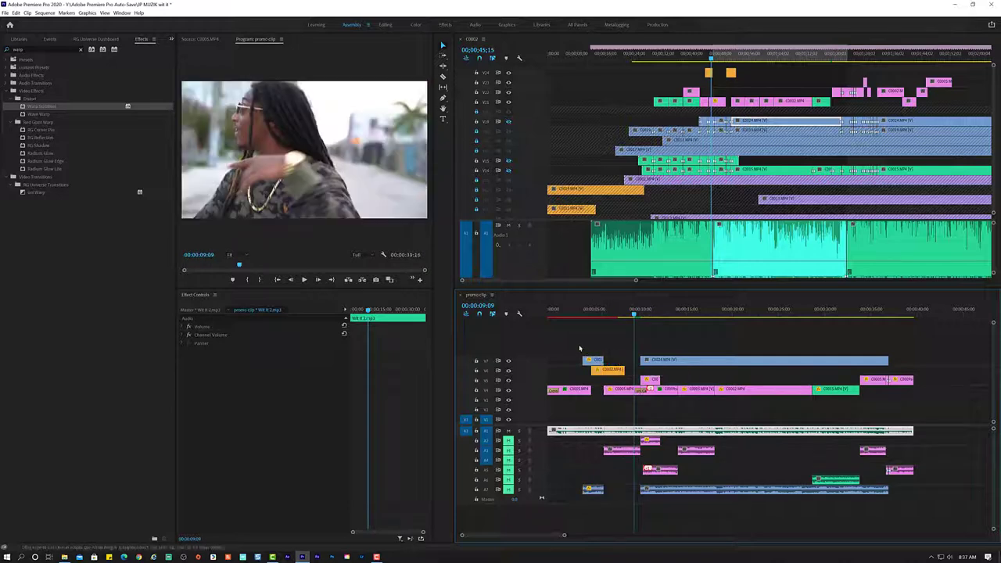
Replay from the start and nudge the C0024 clip earlier to about 00:00:02:08.
{"action": "key", "text": "Home"}
{"action": "key", "text": "space"}
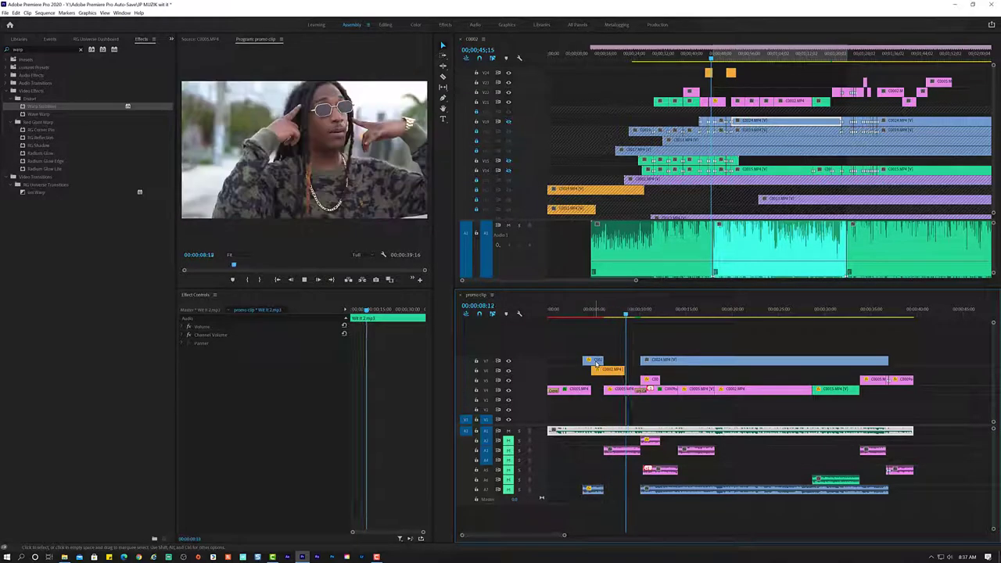
{"action": "left_click", "coordinate": [569, 310]}
{"action": "left_click_drag", "start_coordinate": [592, 360], "coordinate": [580, 355]}
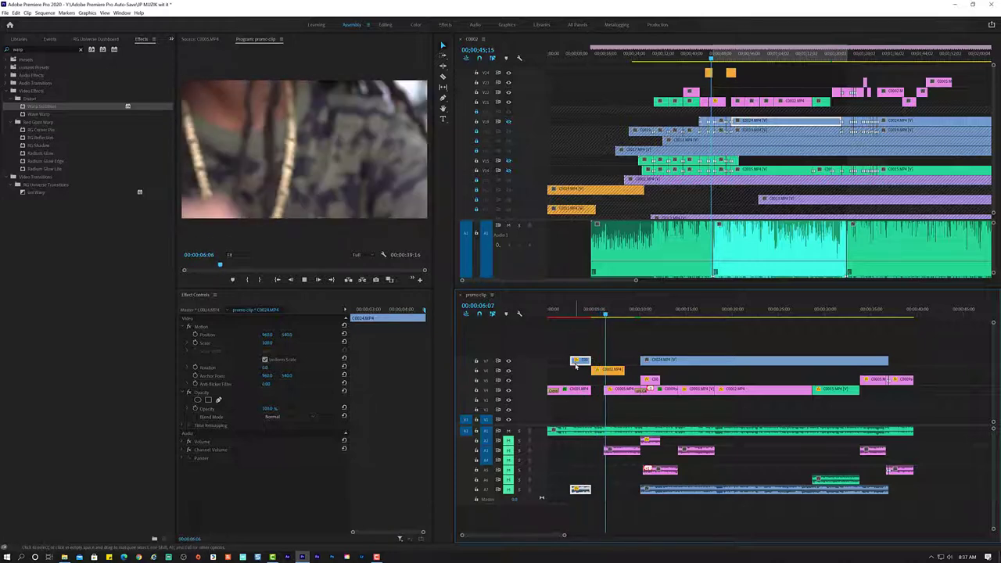
Review playback from about 9 seconds and select the long C0024 clip on V7.
{"action": "left_click", "coordinate": [635, 429]}
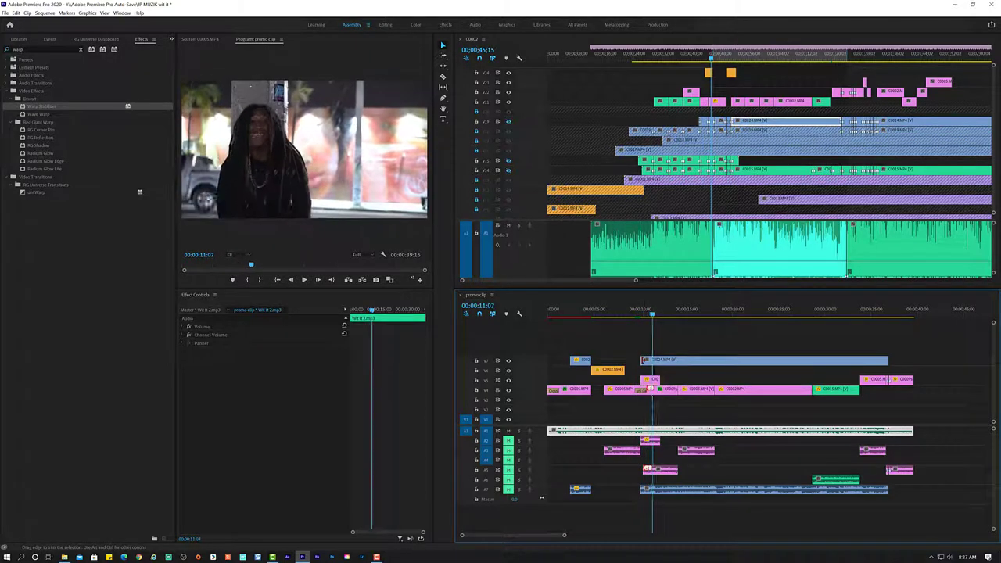
{"action": "key", "text": "space"}
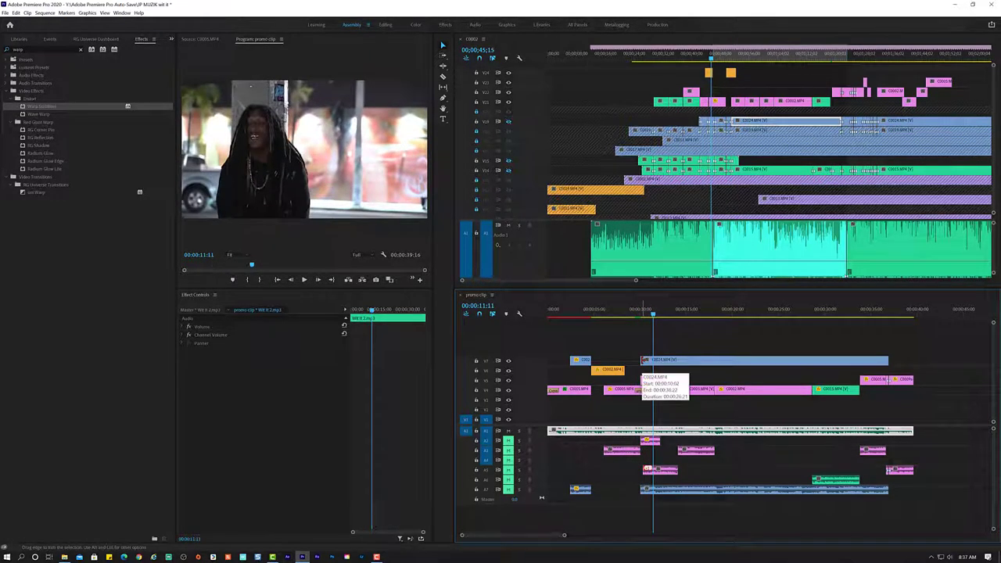
{"action": "left_click", "coordinate": [635, 312]}
{"action": "key", "text": "space"}
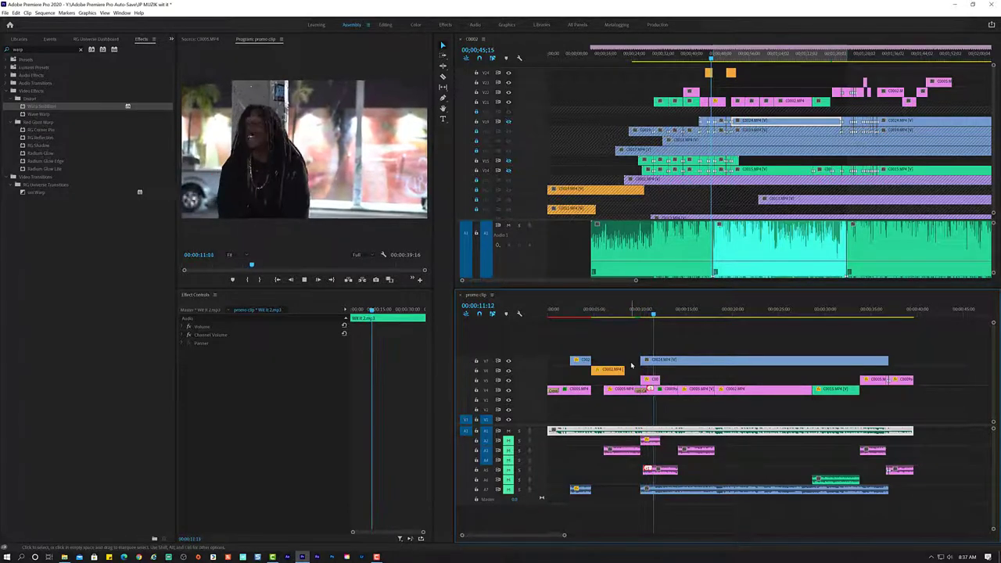
{"action": "key", "text": "space"}
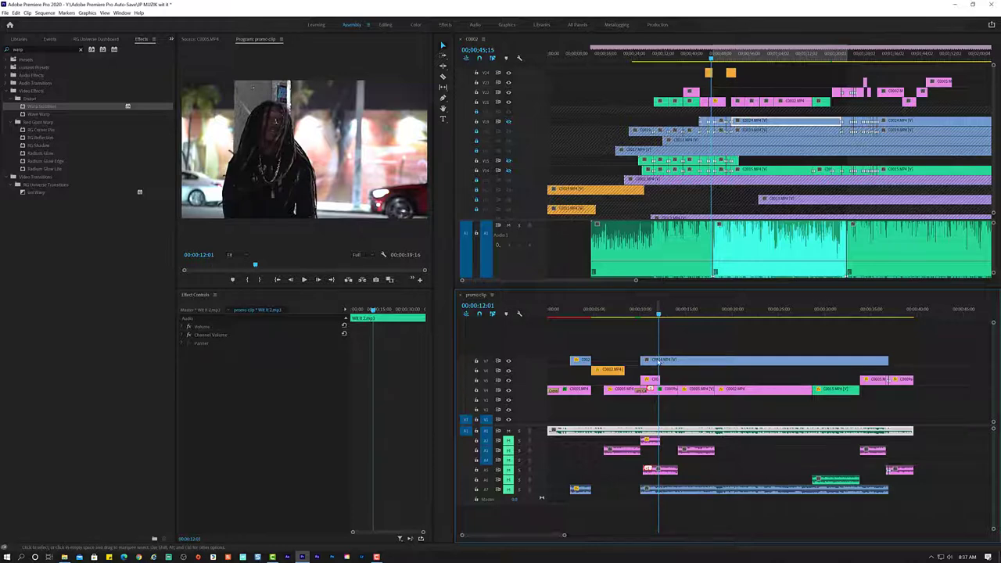
{"action": "left_click", "coordinate": [661, 361]}
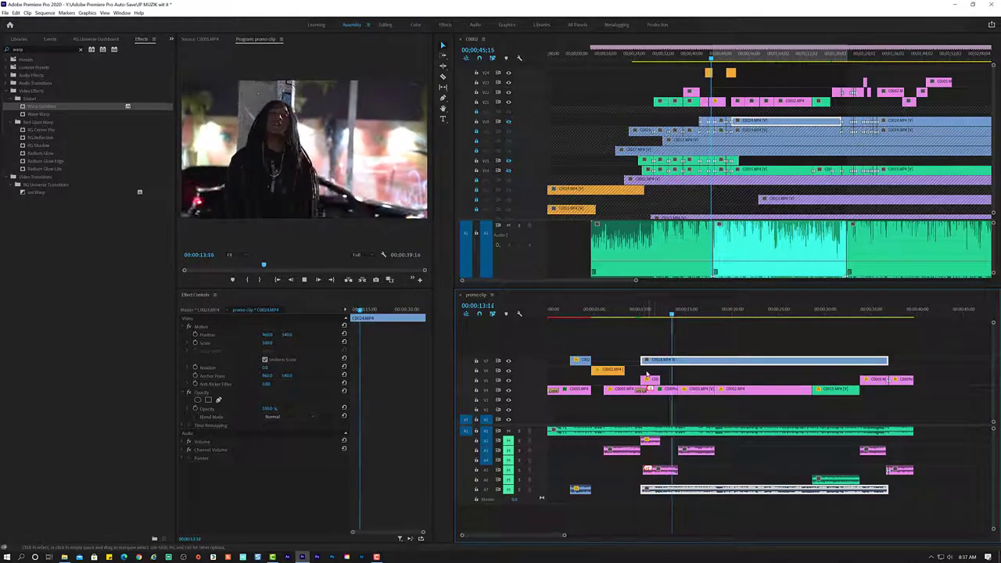
{"action": "key", "text": "space"}
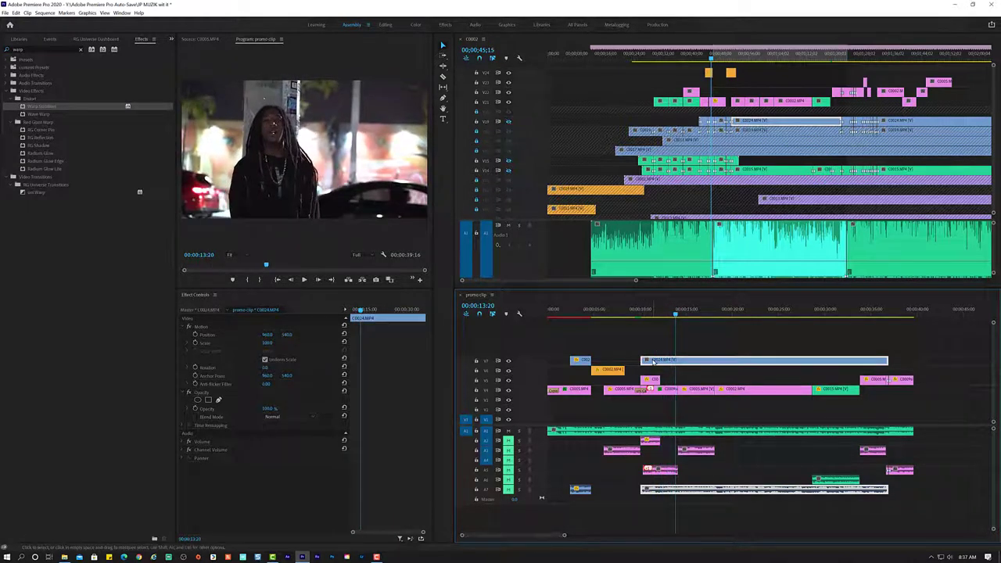
Razor-cut the long C0024 clip at 13:20 and select the short split-off piece.
{"action": "key", "text": "c"}
{"action": "left_click", "coordinate": [662, 360]}
{"action": "key", "text": "space"}
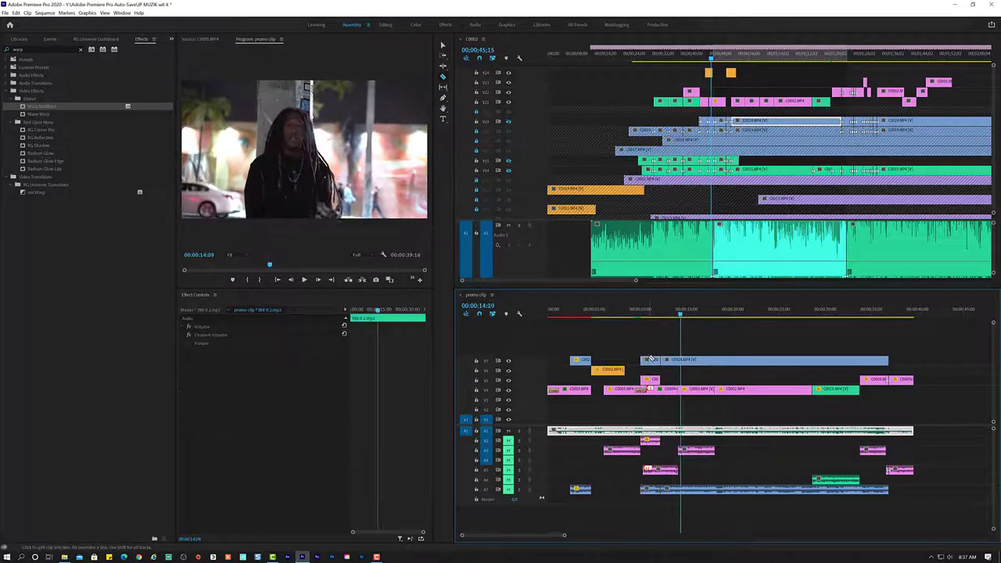
{"action": "key", "text": "v"}
{"action": "left_click", "coordinate": [652, 360]}
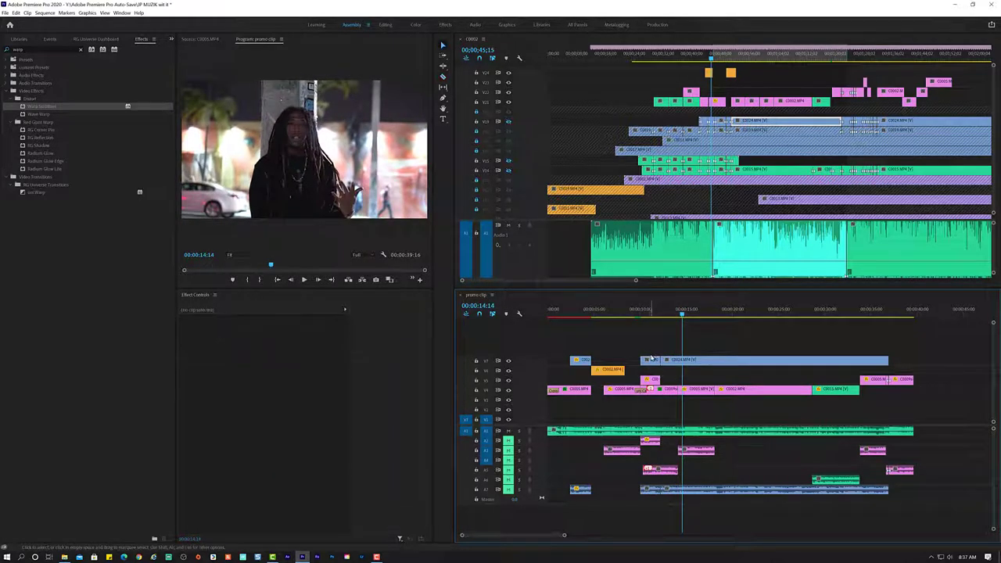
{"action": "right_click", "coordinate": [653, 359]}
Add a new text layer in the upper right of the frame reading JP MUZIK.
{"action": "left_click", "coordinate": [649, 364]}
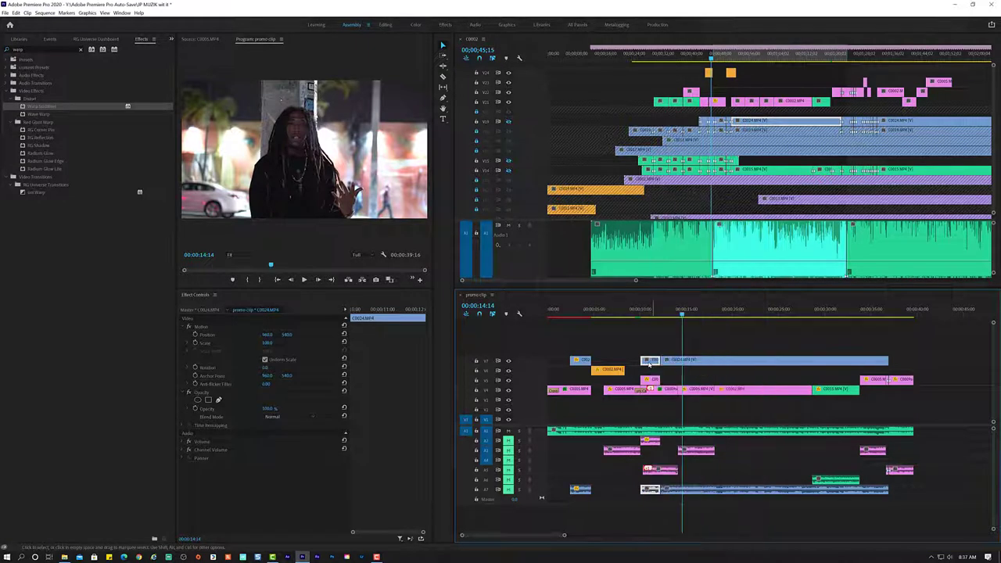
{"action": "key", "text": "ctrl+t"}
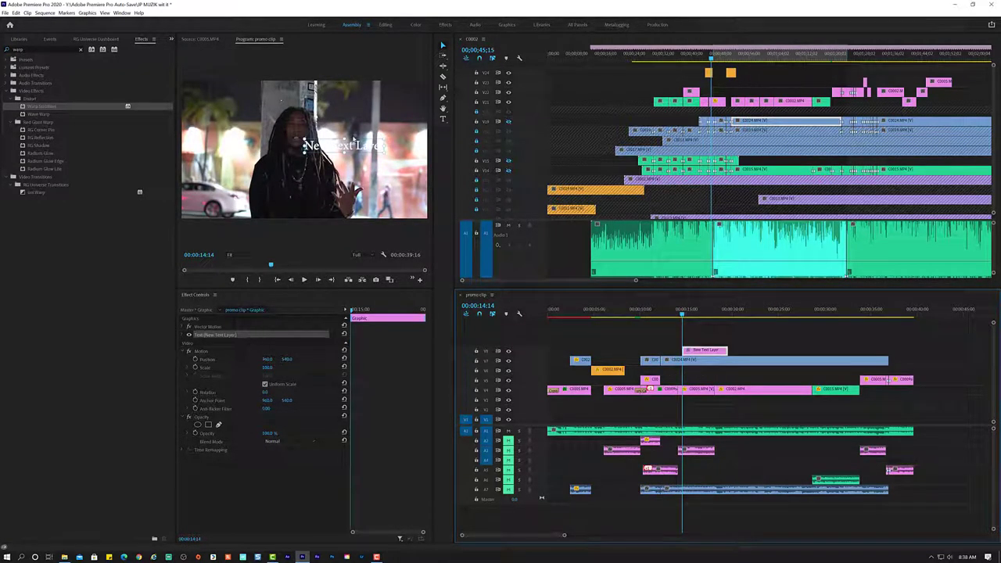
{"action": "left_click_drag", "start_coordinate": [351, 147], "coordinate": [376, 103]}
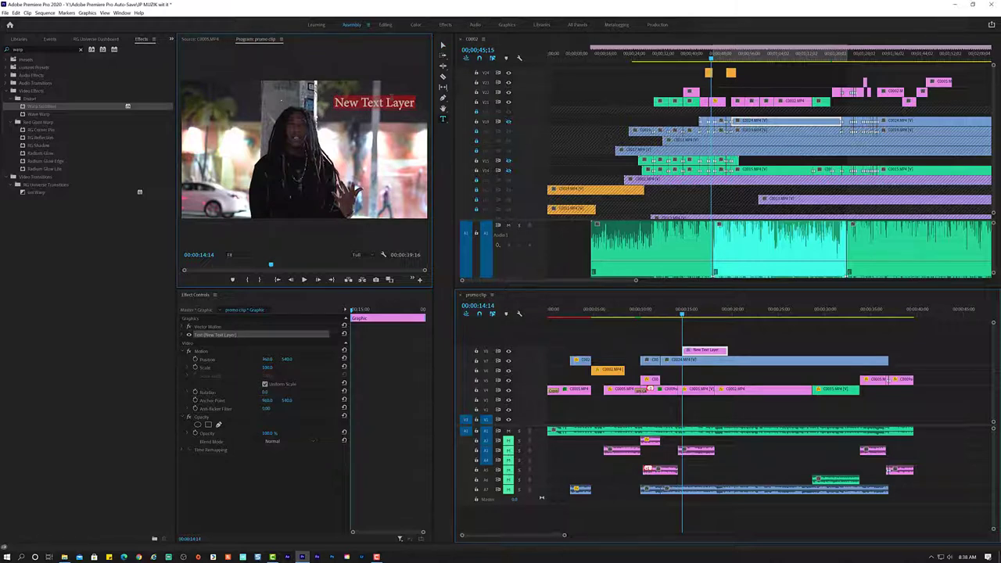
{"action": "type", "text": "JP MUZIK"}
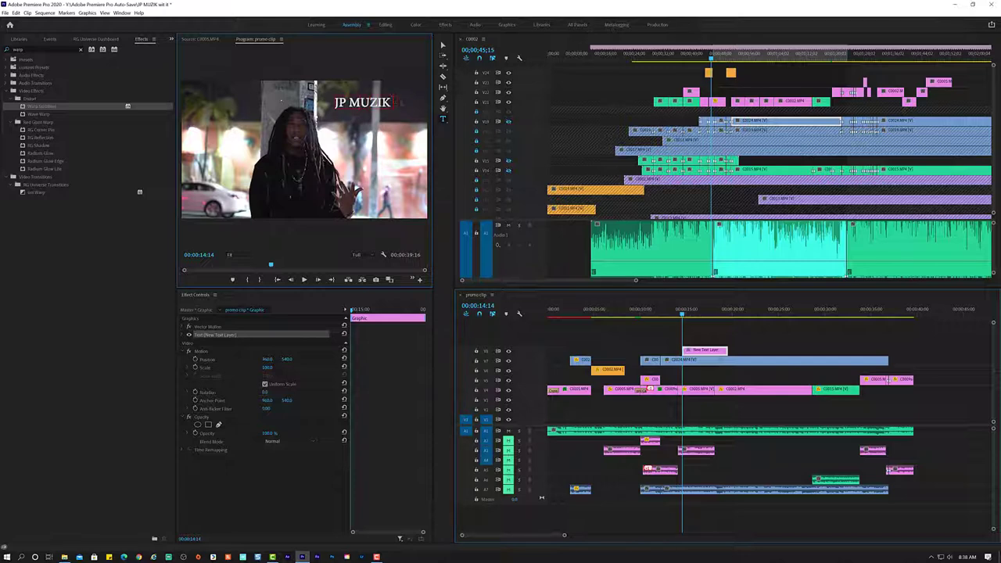
Review the new title and set the Program monitor playback resolution to 1/4.
{"action": "left_click", "coordinate": [664, 313]}
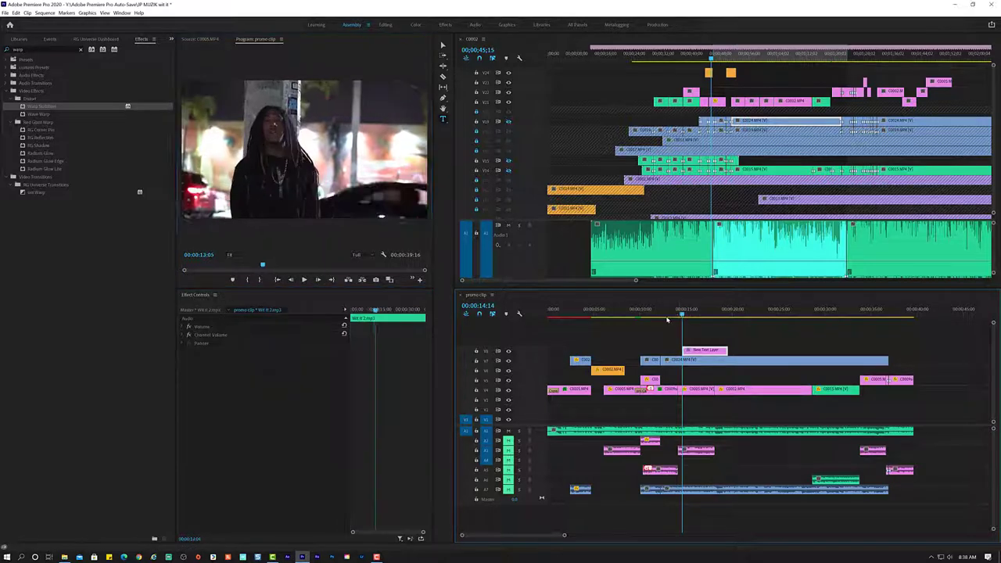
{"action": "key", "text": "space"}
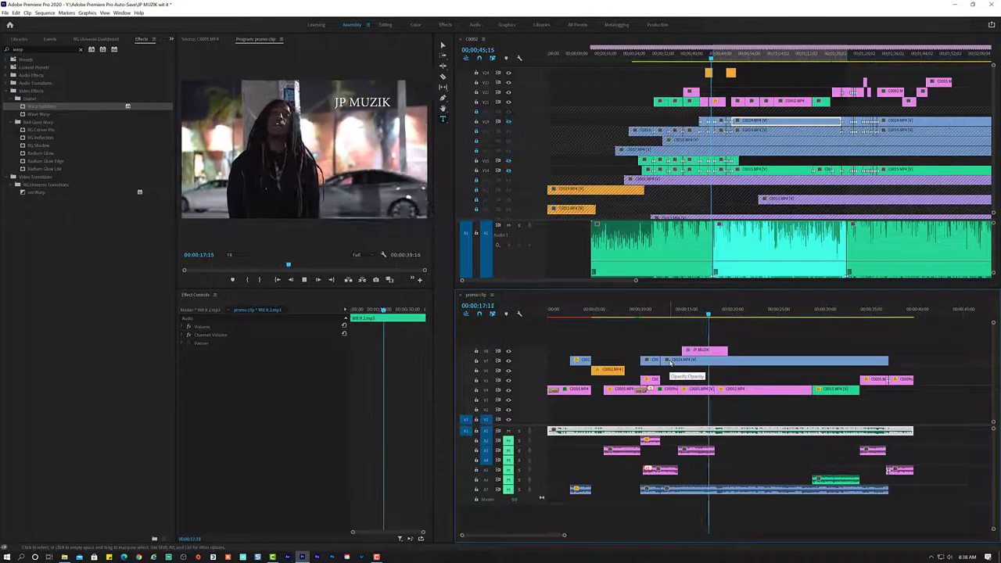
{"action": "key", "text": "space"}
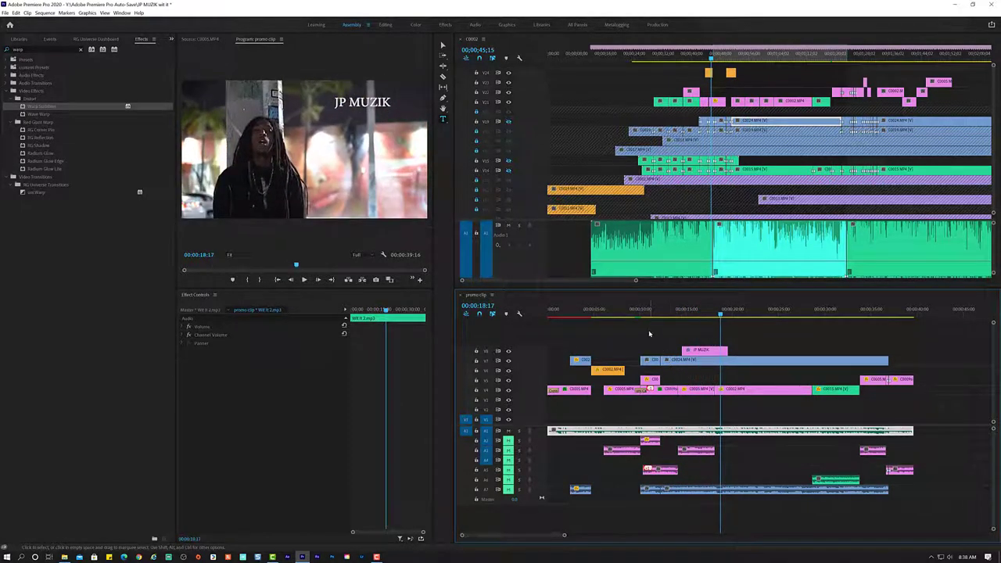
{"action": "key", "text": "Home"}
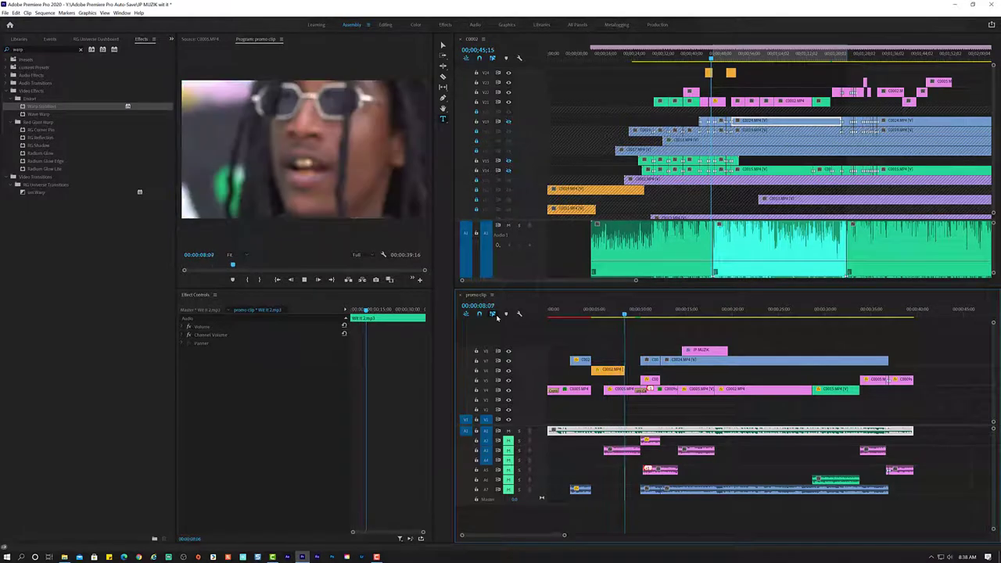
{"action": "key", "text": "space"}
{"action": "left_click", "coordinate": [374, 255]}
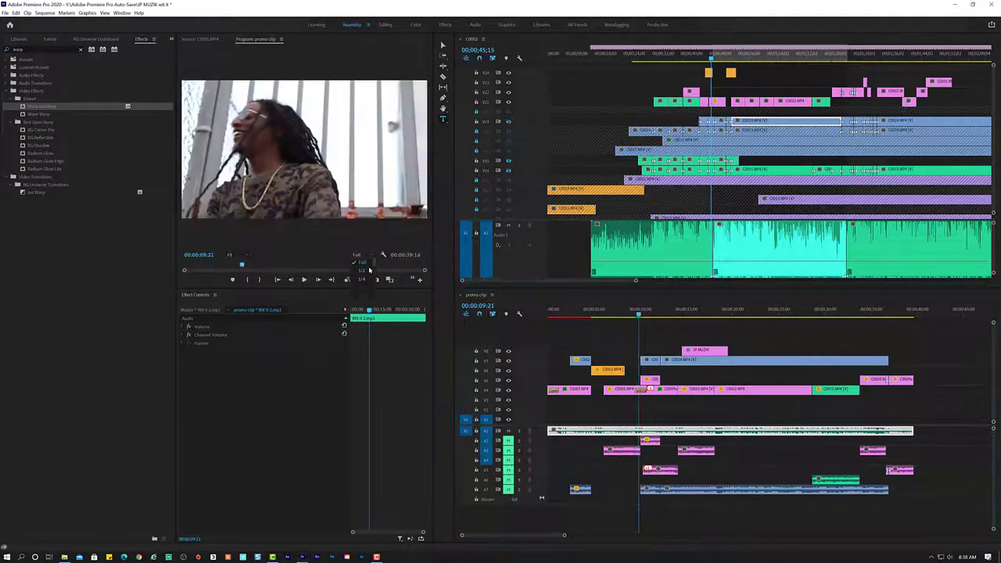
{"action": "left_click", "coordinate": [368, 280]}
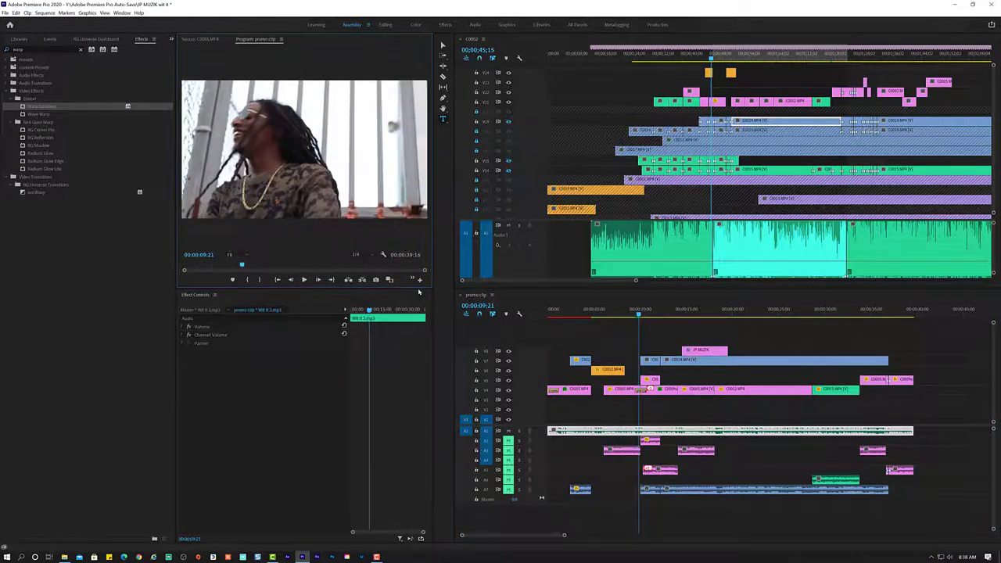
Replay from the start and trim the JP MUZIK title to end around 00:00:18.
{"action": "left_click", "coordinate": [548, 317]}
{"action": "key", "text": "space"}
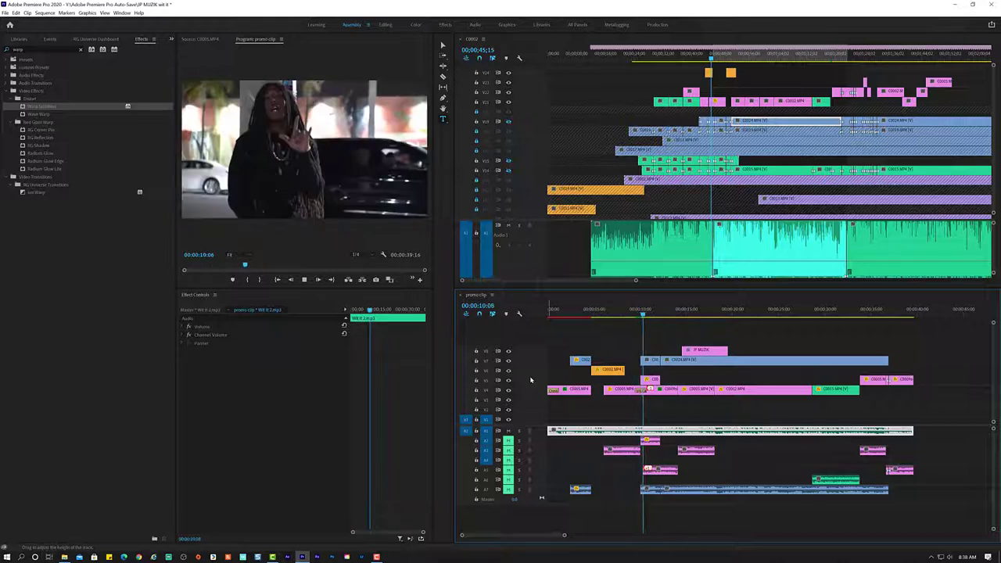
{"action": "key", "text": "space"}
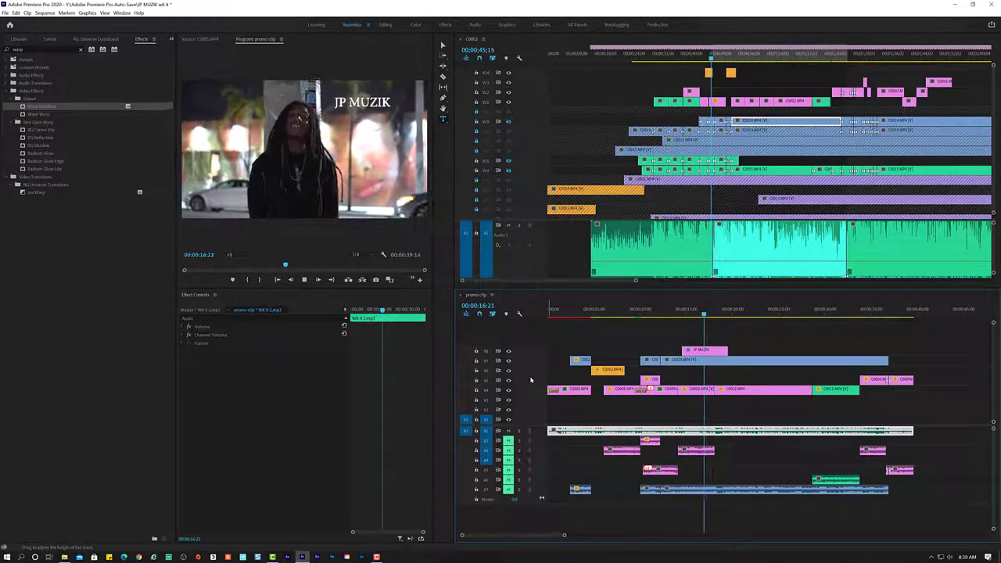
{"action": "key", "text": "space"}
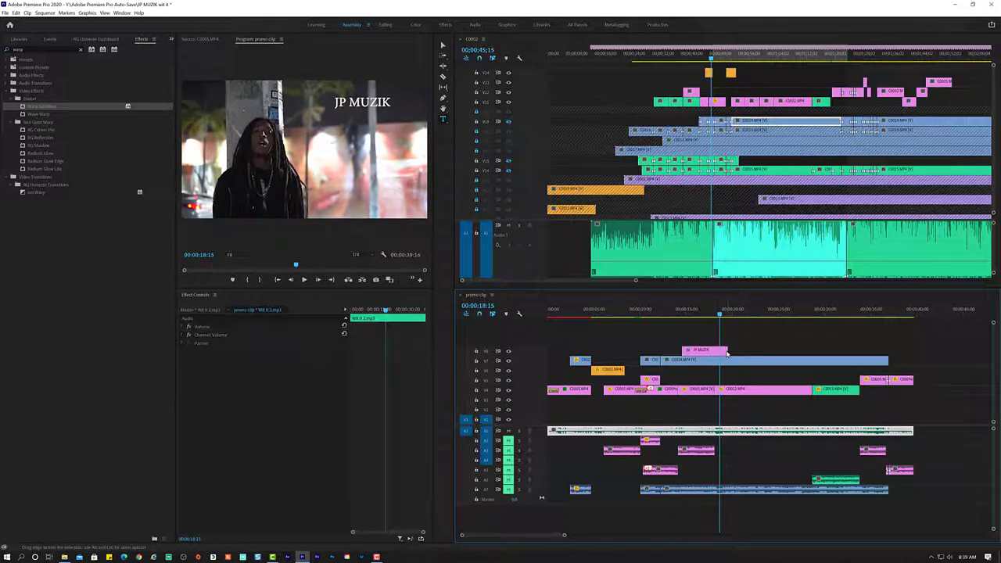
{"action": "left_click_drag", "start_coordinate": [726, 354], "coordinate": [713, 353]}
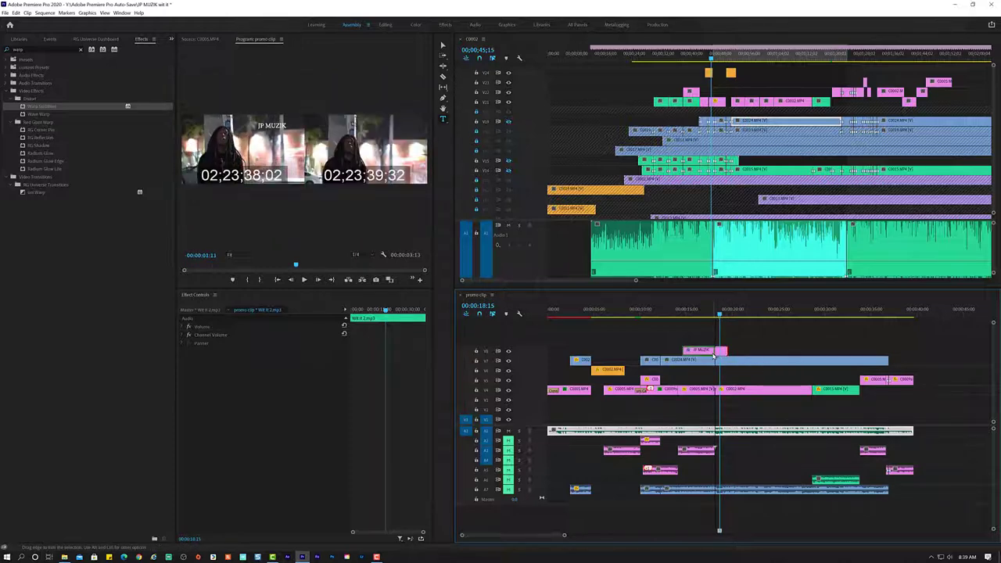
{"action": "left_click", "coordinate": [676, 311]}
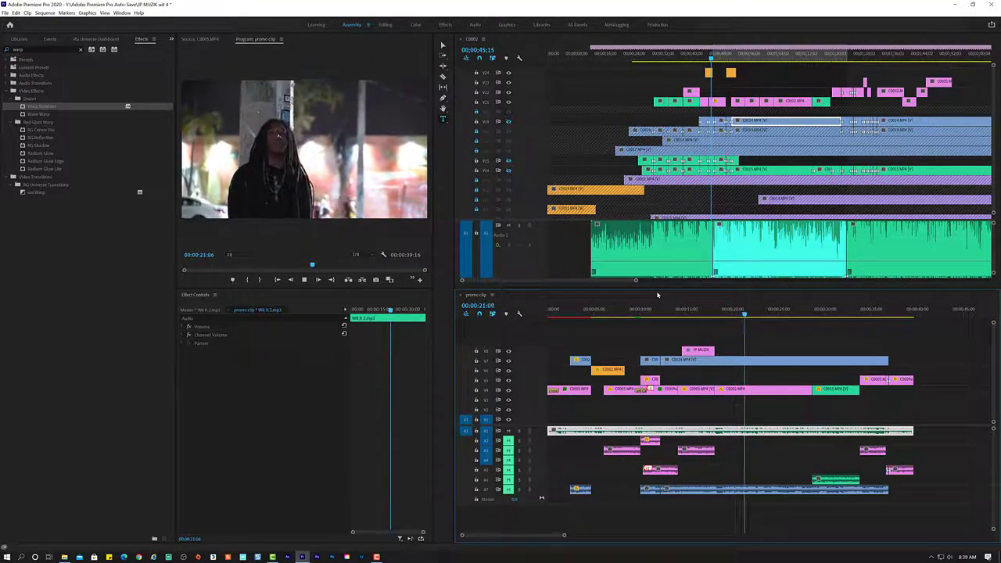
Set the JP MUZIK title clip's label color to Yellow.
{"action": "left_click", "coordinate": [700, 350]}
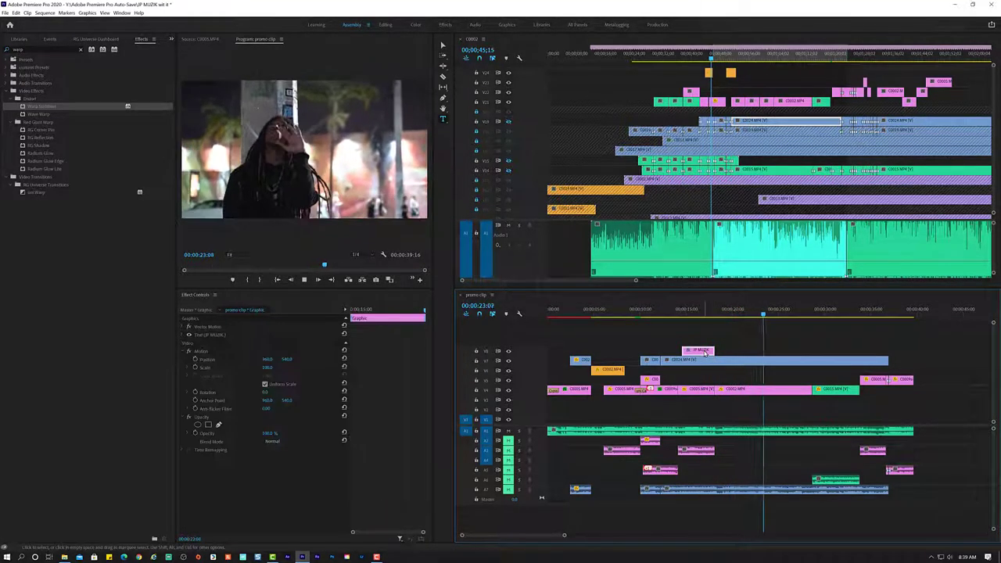
{"action": "right_click", "coordinate": [704, 349]}
{"action": "mouse_move", "coordinate": [797, 199]}
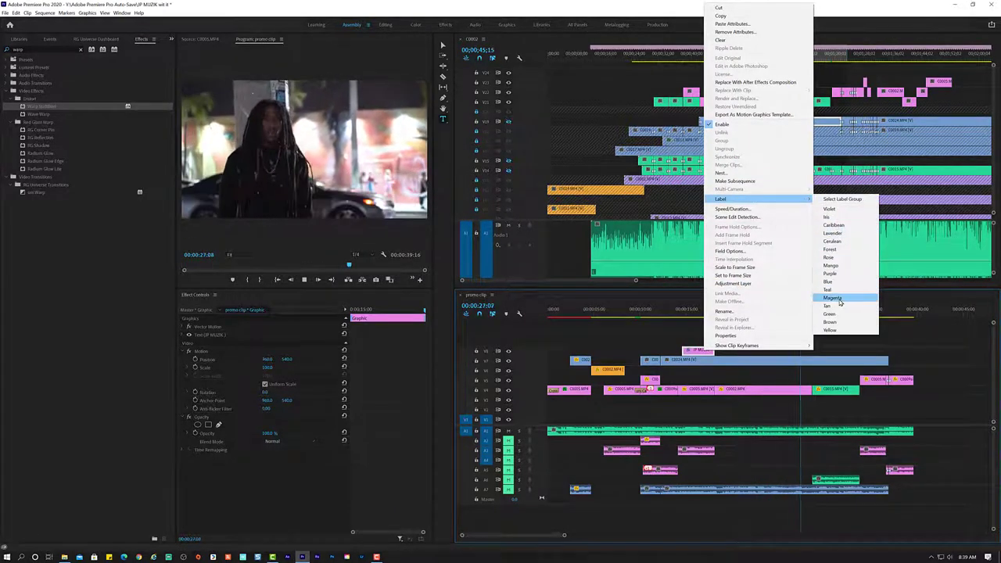
{"action": "left_click", "coordinate": [829, 330]}
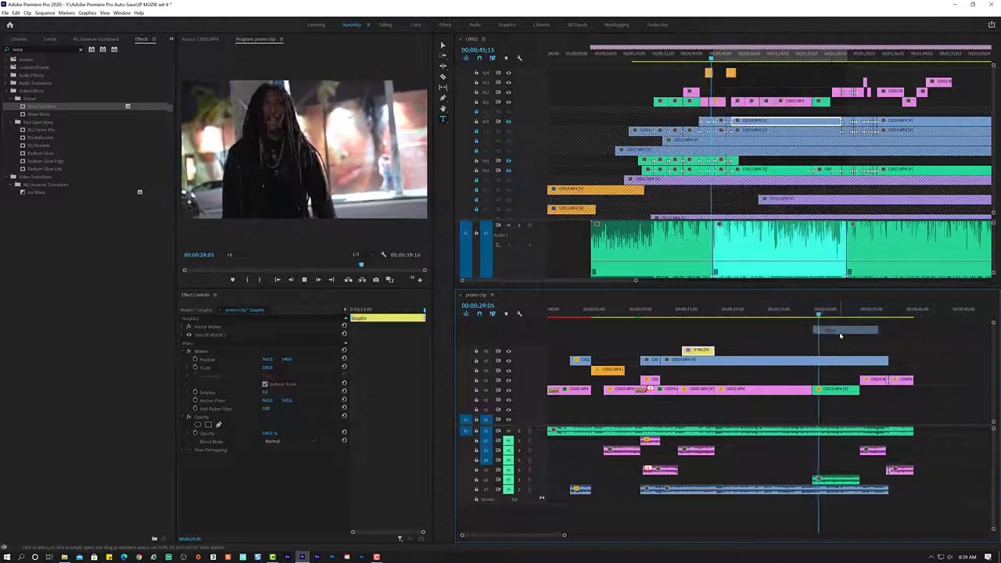
Drag the JP MUZIK title's start earlier and review the result from about 8 seconds.
{"action": "left_click", "coordinate": [664, 314]}
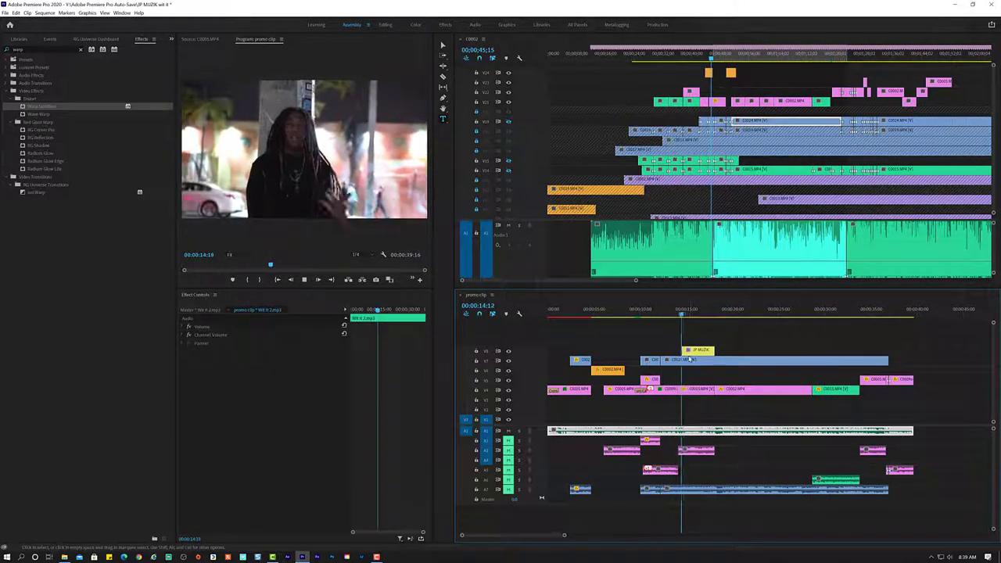
{"action": "left_click_drag", "start_coordinate": [683, 349], "coordinate": [661, 350]}
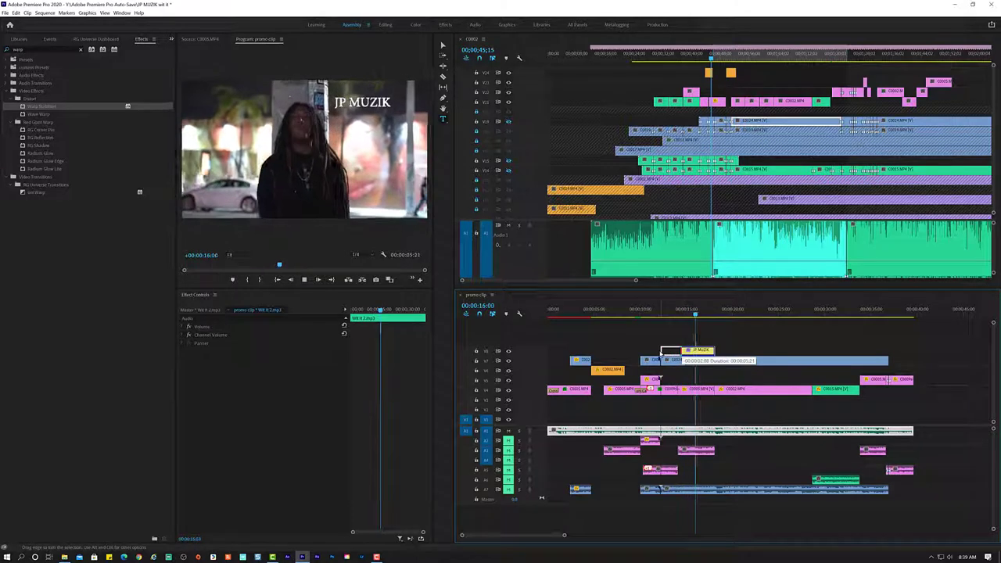
{"action": "left_click", "coordinate": [625, 313]}
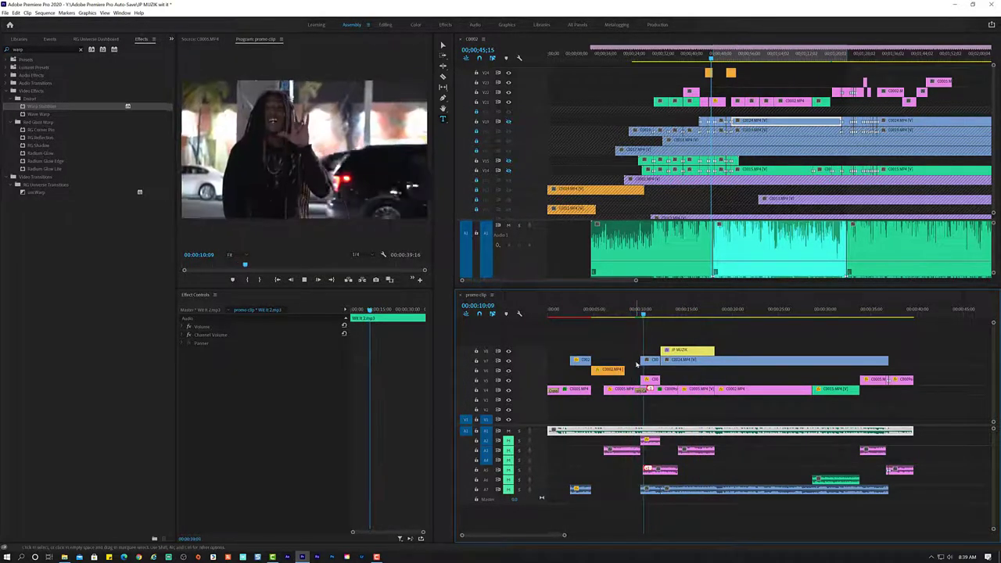
{"action": "key", "text": "space"}
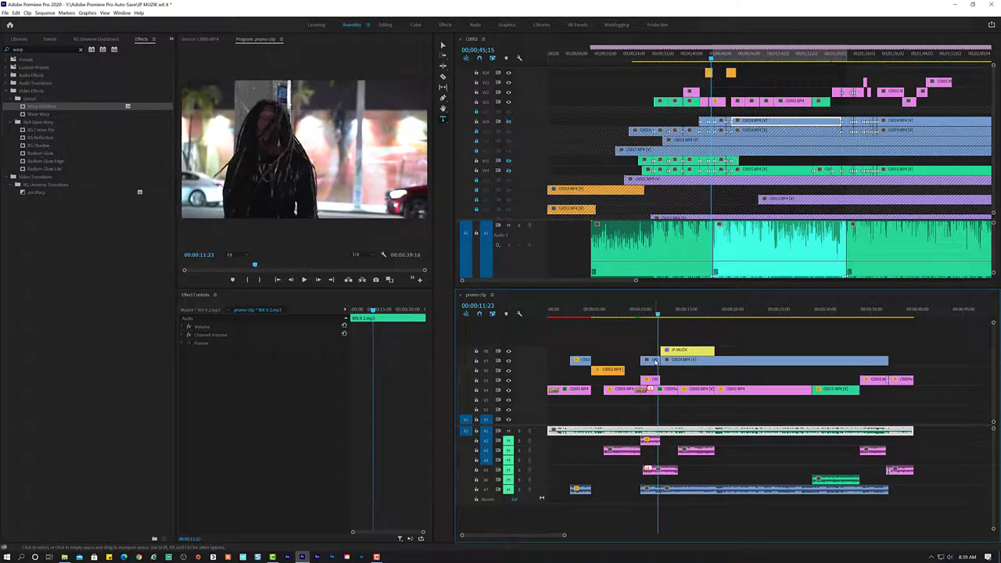
Begin a new shape graphic with the Pen tool by placing its first point in the Program Monitor.
{"action": "left_click", "coordinate": [656, 361]}
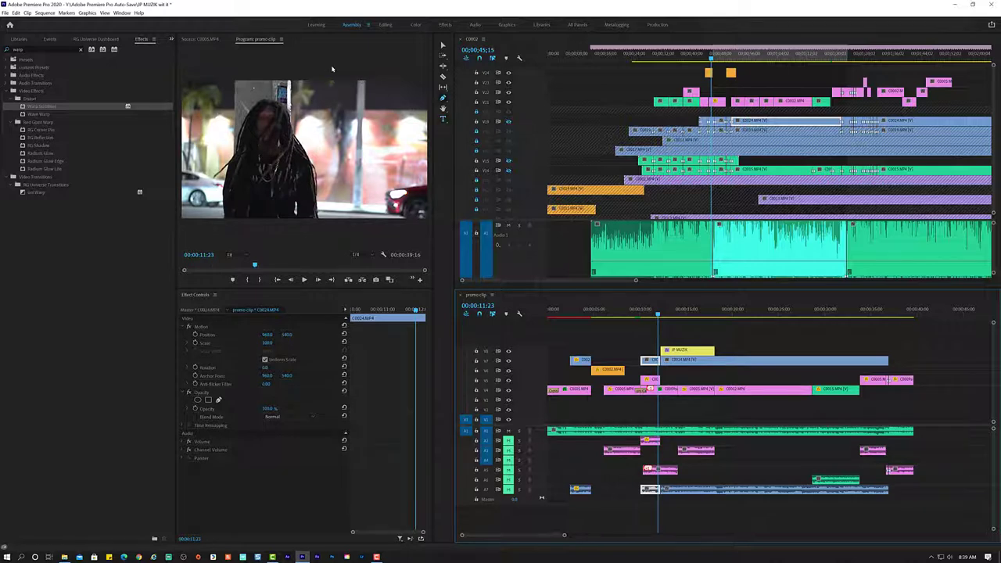
{"action": "left_click", "coordinate": [340, 82]}
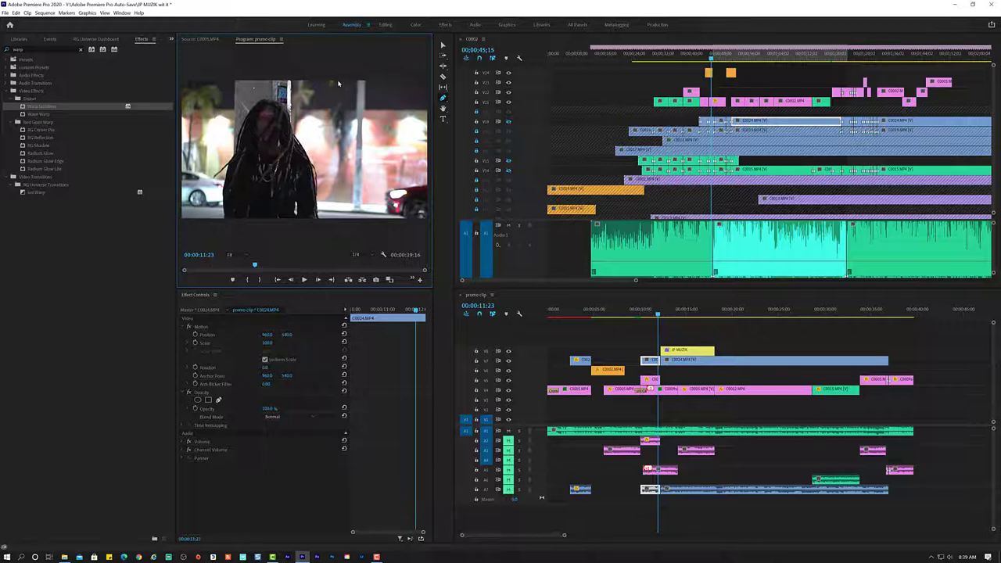
{"action": "left_click", "coordinate": [336, 80]}
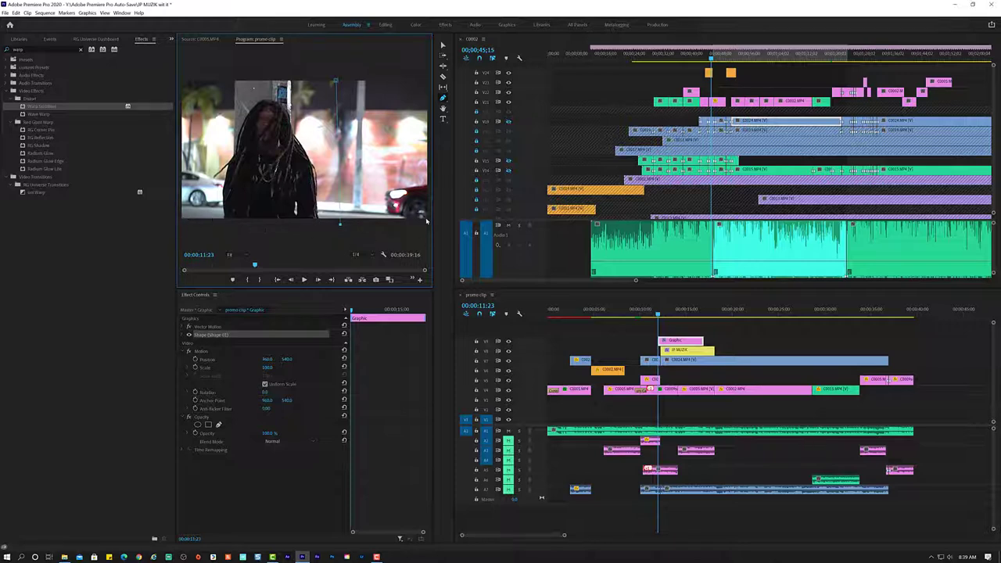
Close the grey rectangle over the right side of the frame and inspect its shape properties.
{"action": "left_click", "coordinate": [426, 221]}
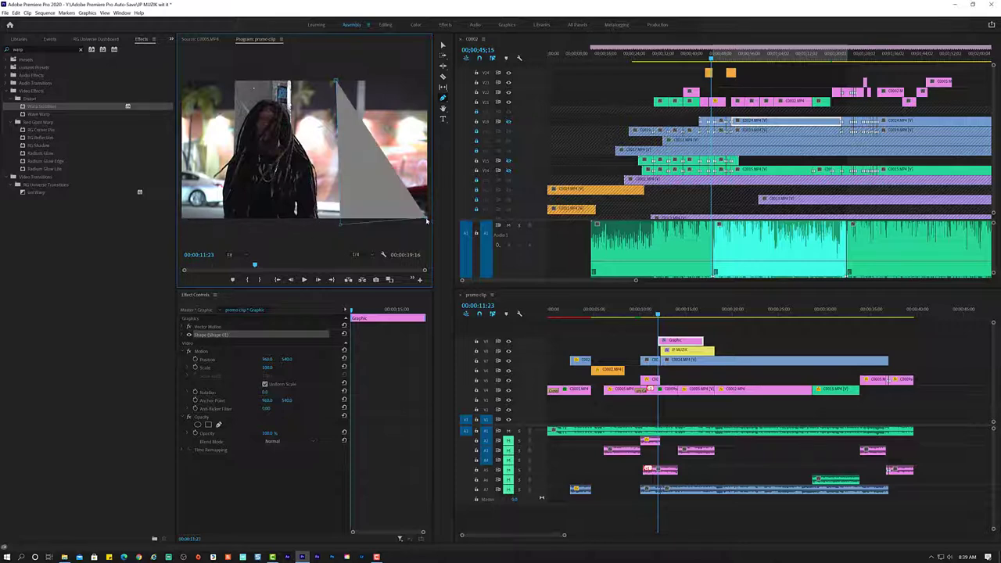
{"action": "left_click", "coordinate": [426, 82]}
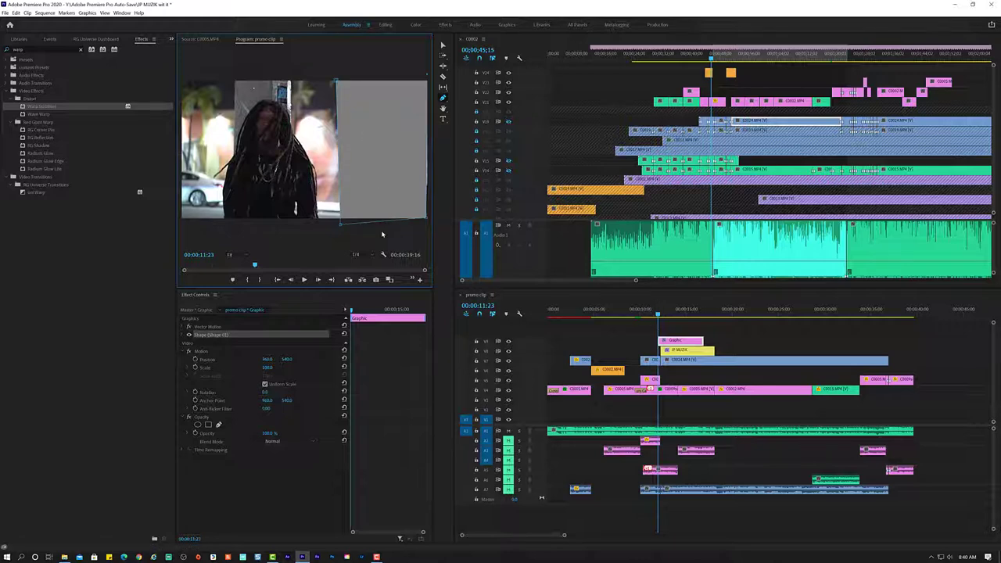
{"action": "left_click", "coordinate": [339, 184]}
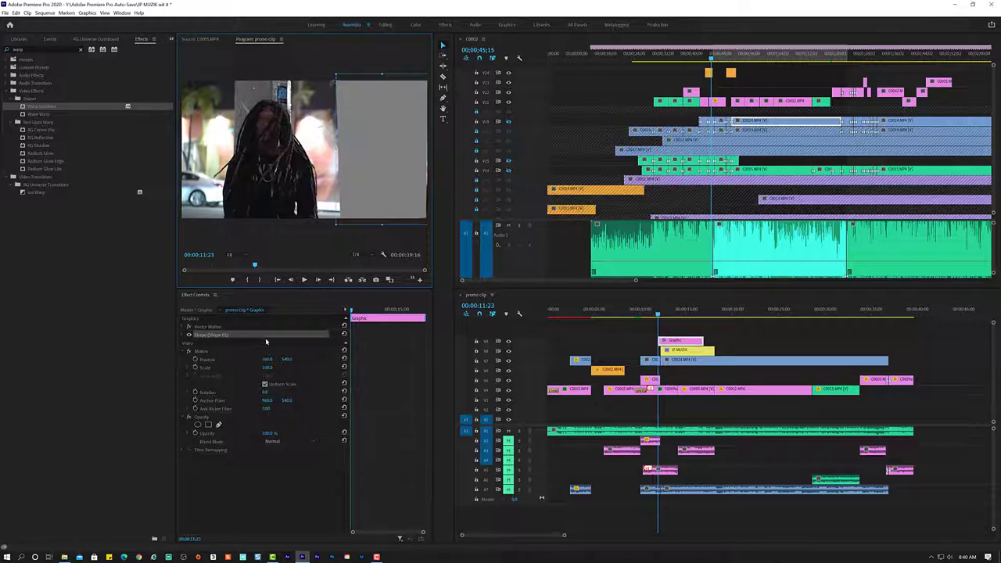
{"action": "left_click", "coordinate": [206, 336]}
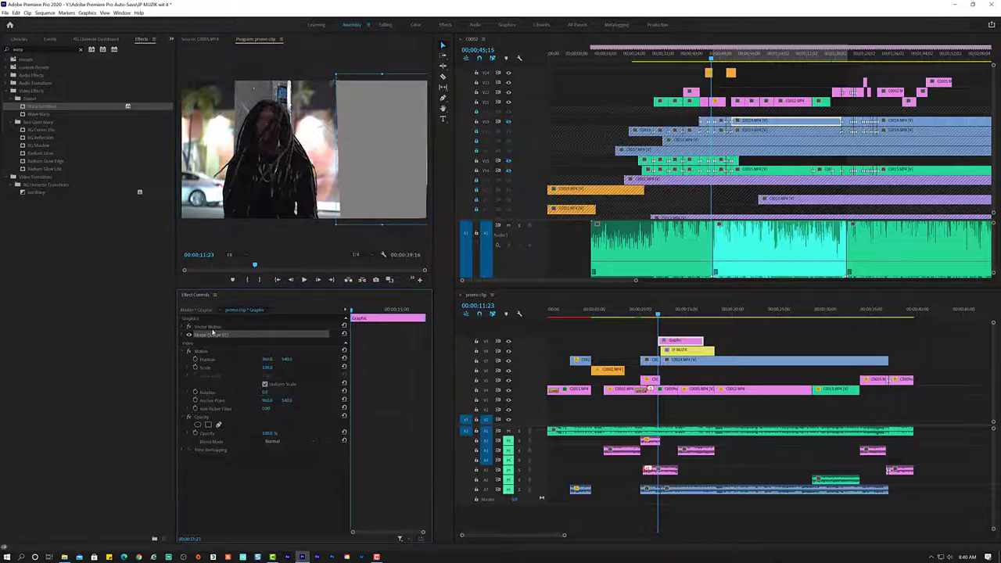
{"action": "left_click", "coordinate": [222, 327]}
{"action": "left_click", "coordinate": [364, 185]}
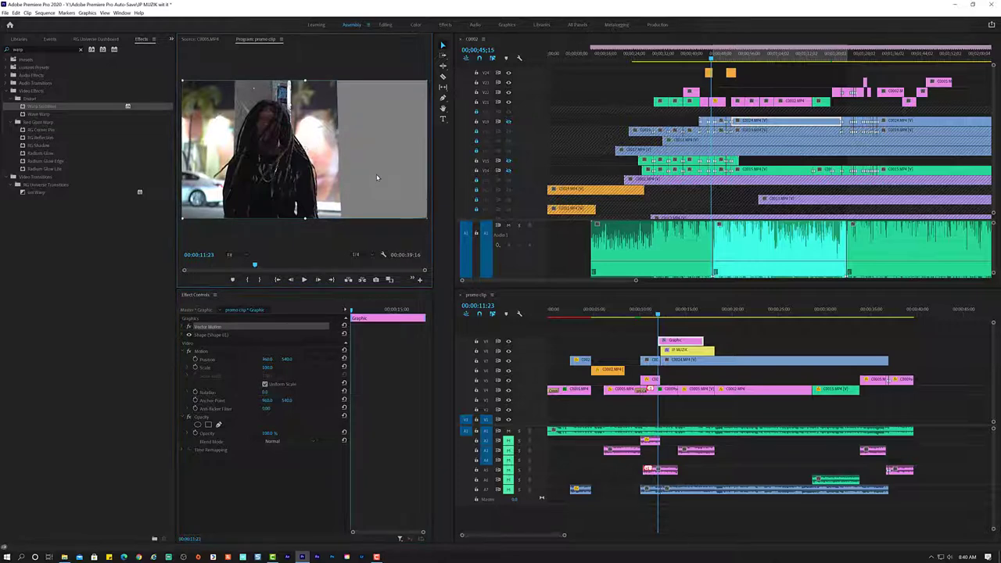
{"action": "right_click", "coordinate": [680, 344]}
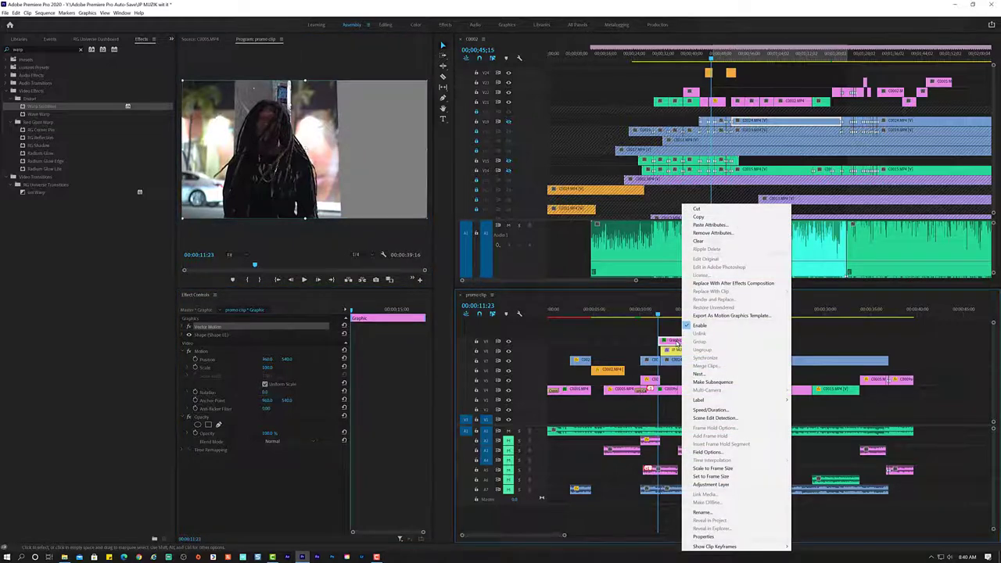
{"action": "left_click", "coordinate": [672, 344]}
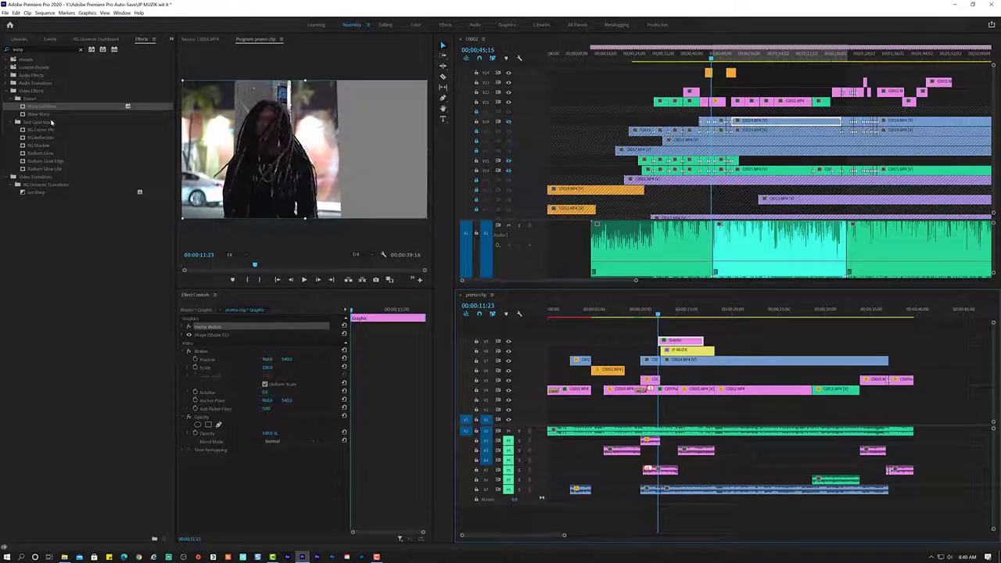
Replace the 'warp' effects search with 'mask'.
{"action": "left_click", "coordinate": [80, 50]}
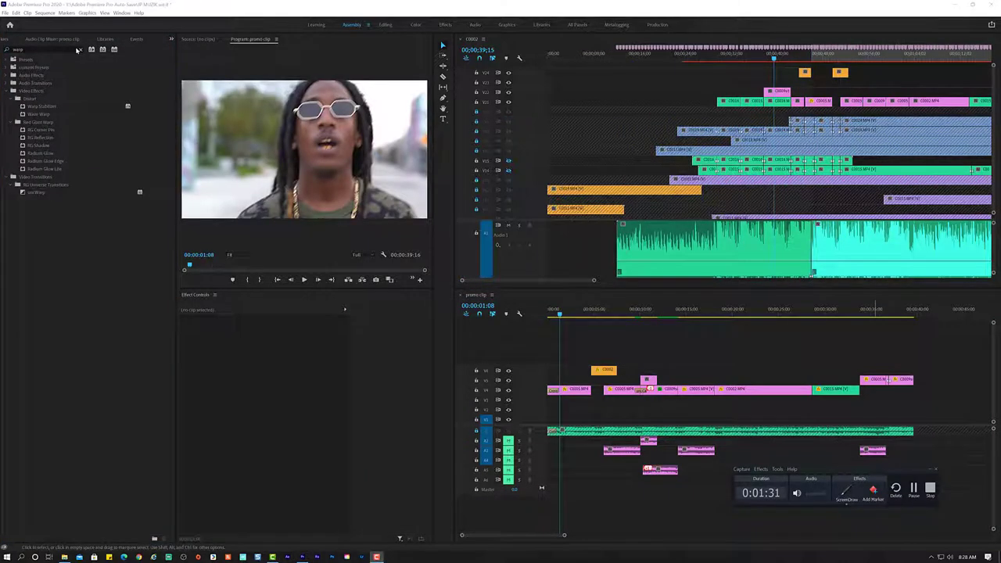
{"action": "left_click", "coordinate": [78, 50]}
{"action": "type", "text": "mask"}
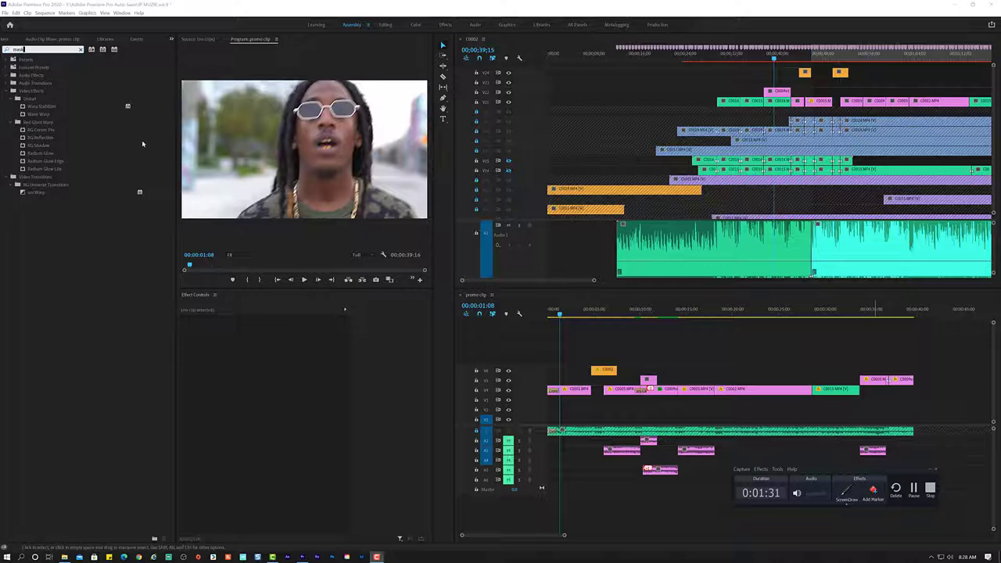
Delete the pink Graphic clip holding the grey rectangle above the JP MUZIK title.
{"action": "right_click", "coordinate": [378, 172]}
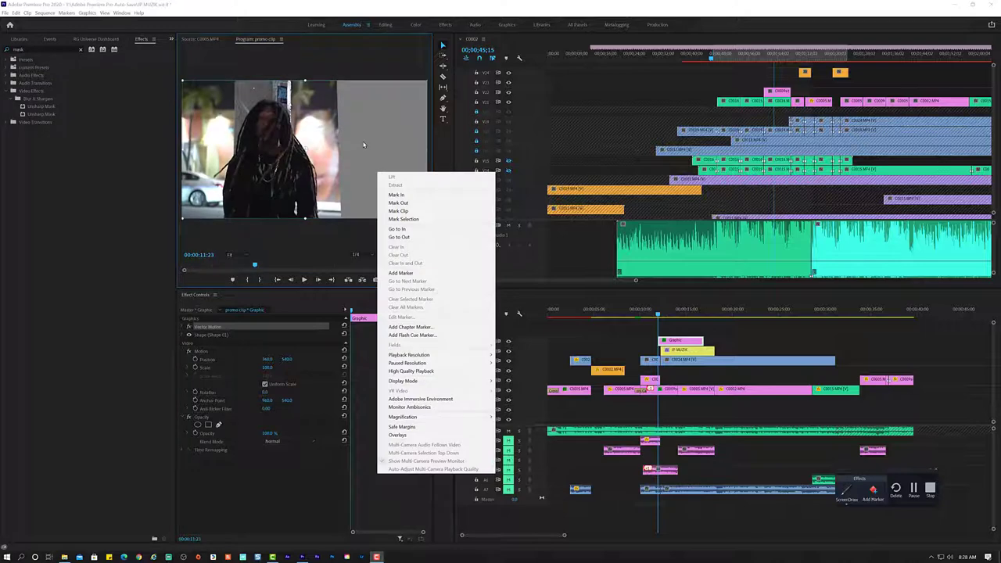
{"action": "left_click", "coordinate": [363, 143]}
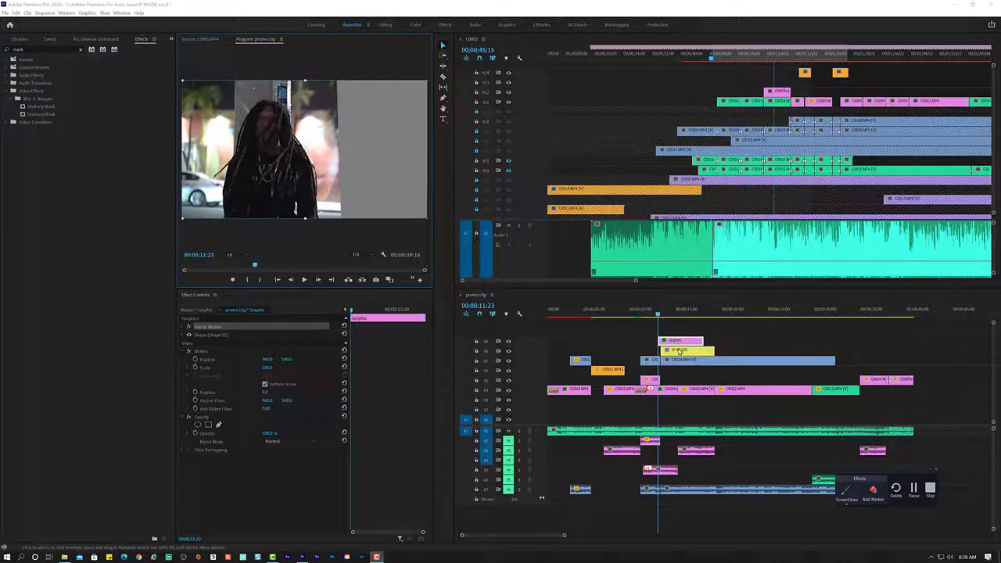
{"action": "left_click", "coordinate": [682, 353]}
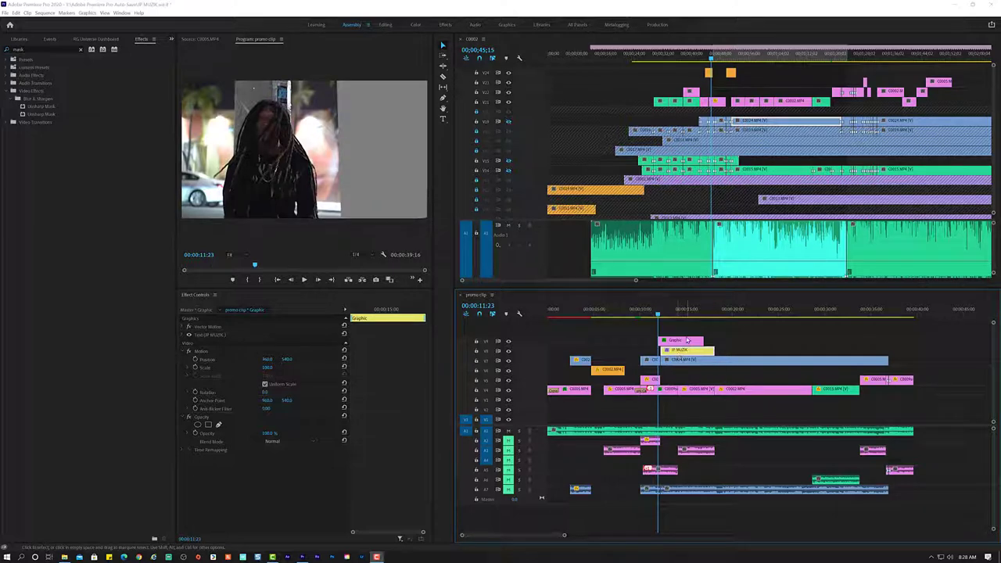
{"action": "left_click", "coordinate": [687, 340]}
{"action": "key", "text": "Delete"}
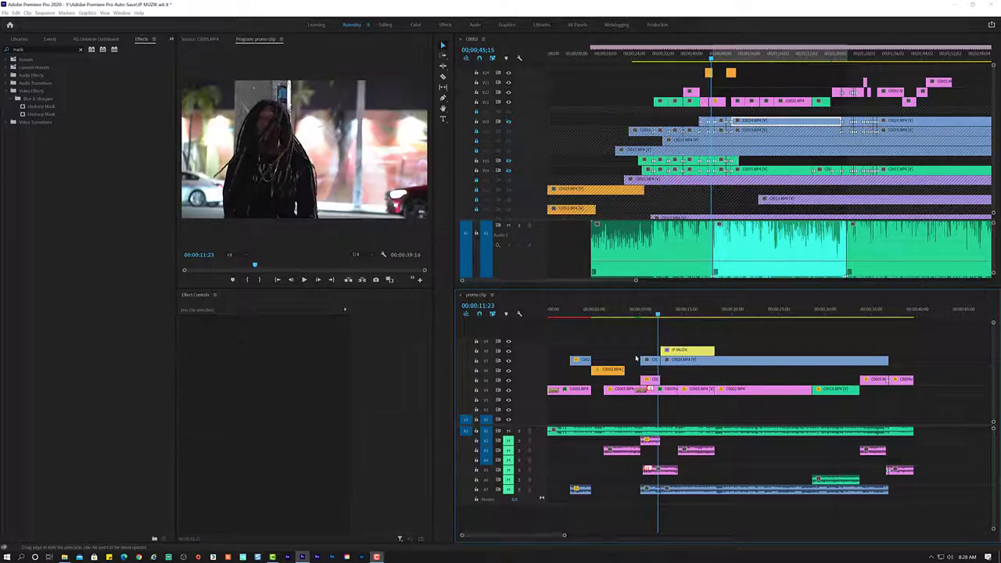
Review the title section, selecting the later part of the C0024 clip on V7.
{"action": "key", "text": "space"}
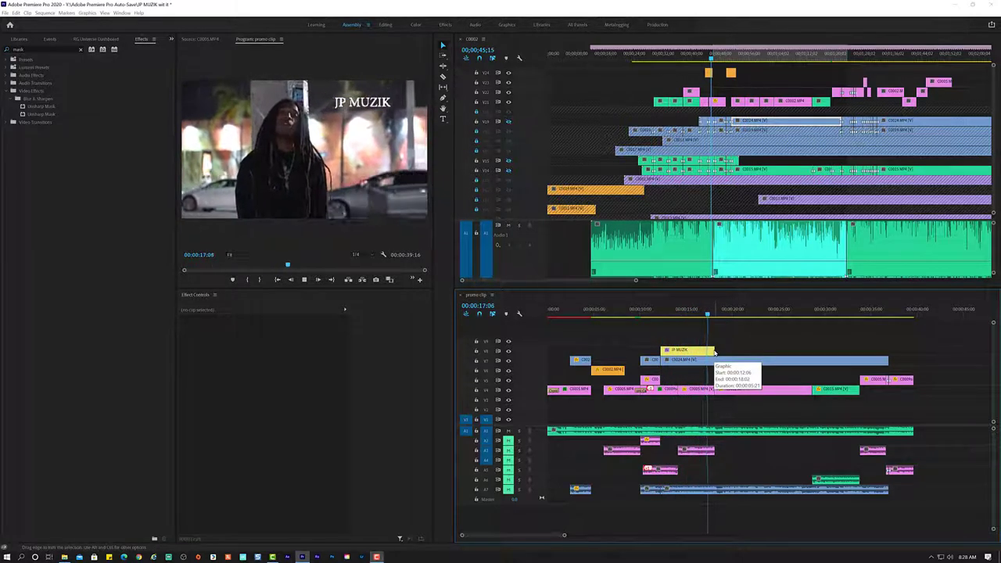
{"action": "left_click", "coordinate": [735, 430]}
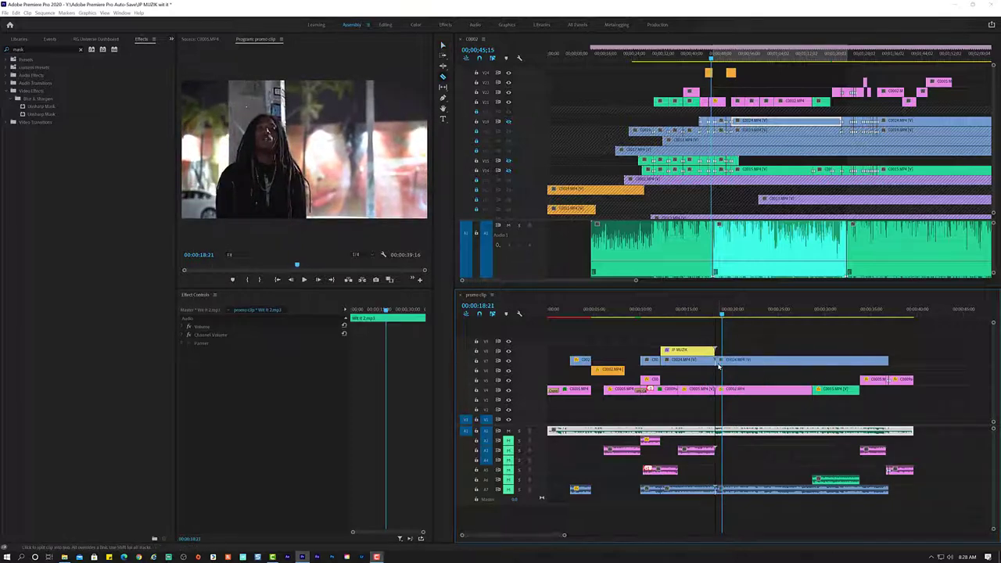
{"action": "left_click", "coordinate": [722, 362]}
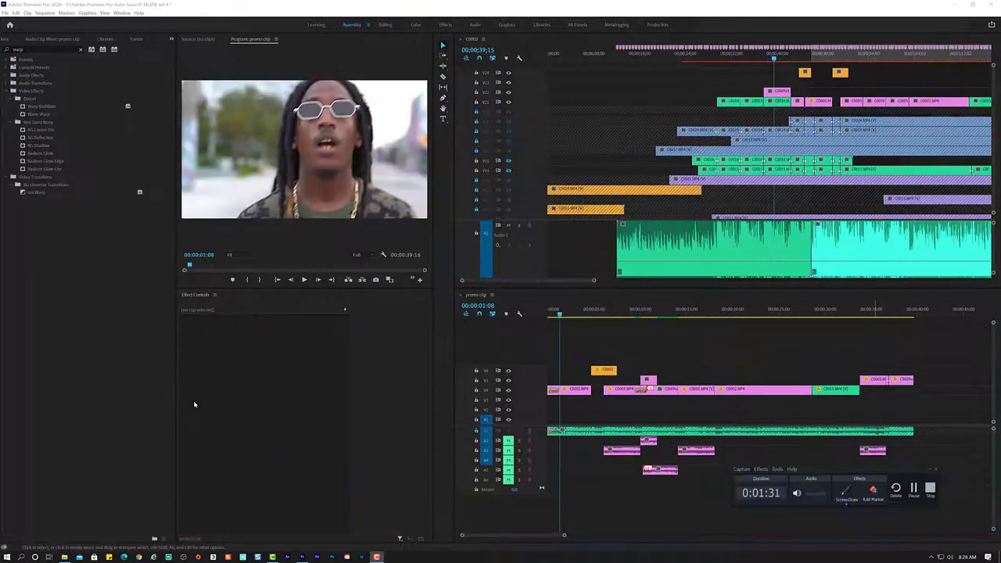
{"action": "left_click", "coordinate": [651, 313]}
{"action": "key", "text": "space"}
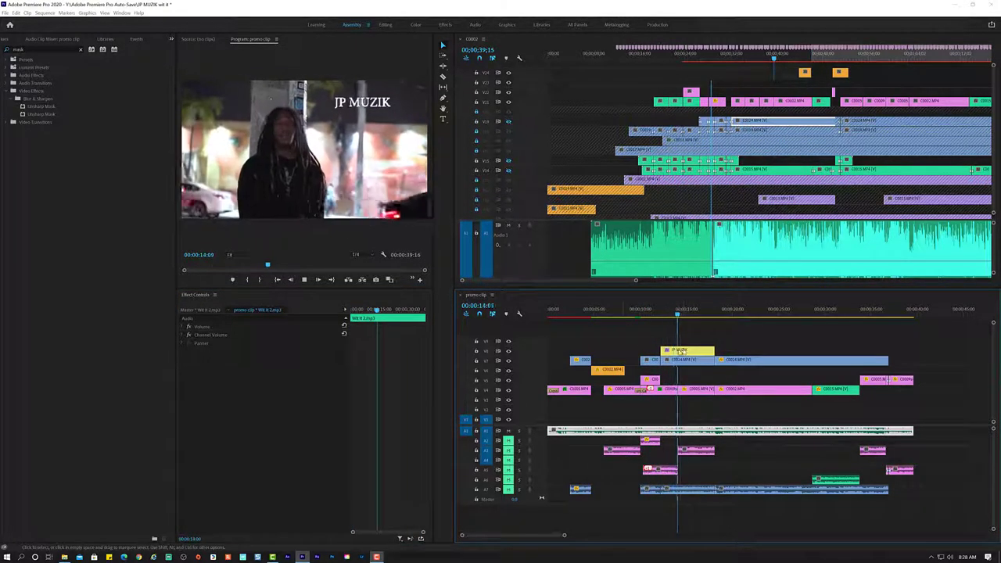
{"action": "left_click", "coordinate": [633, 314]}
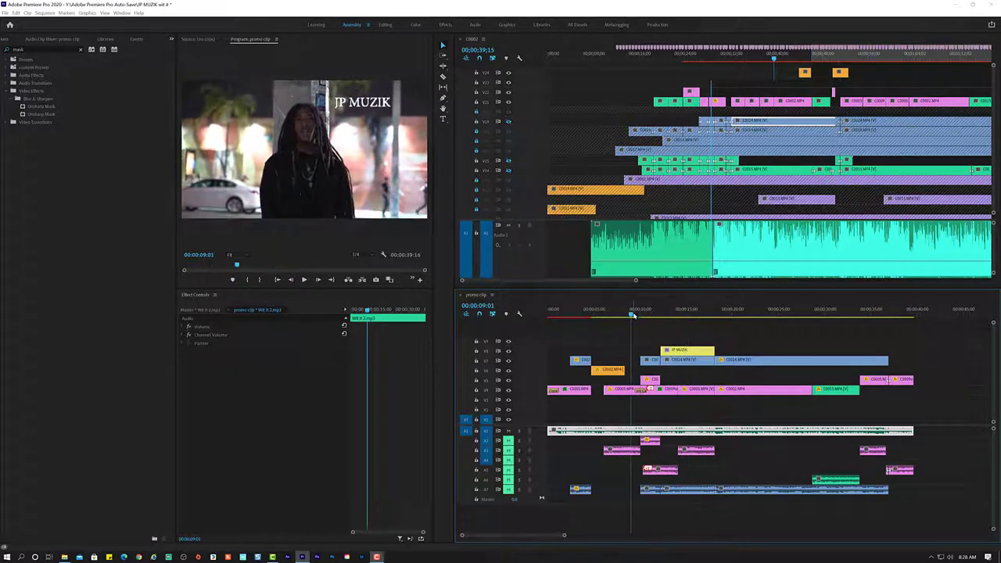
Delete the short C0024 clip on V7 and replay from about 9 seconds.
{"action": "left_click", "coordinate": [652, 361]}
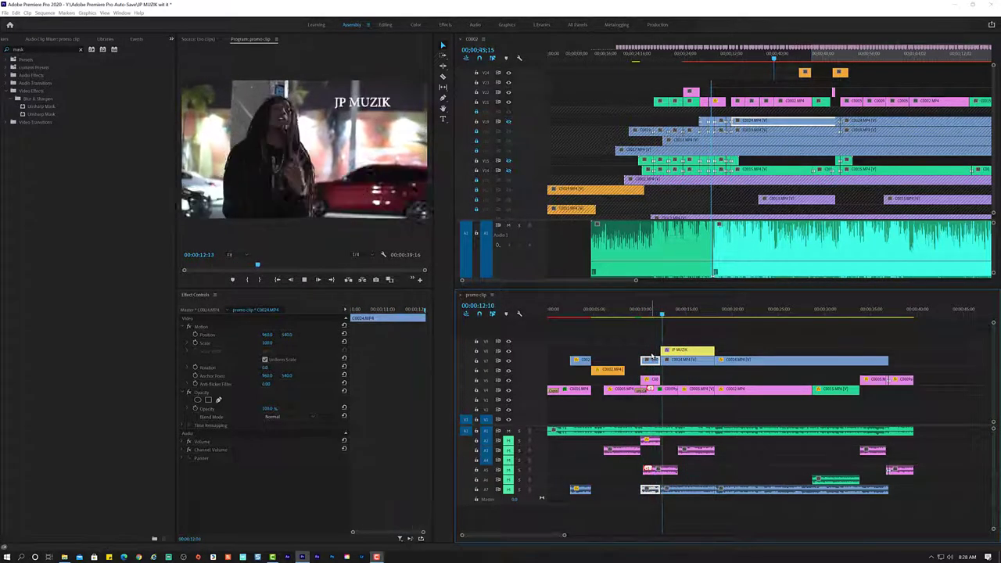
{"action": "key", "text": "Delete"}
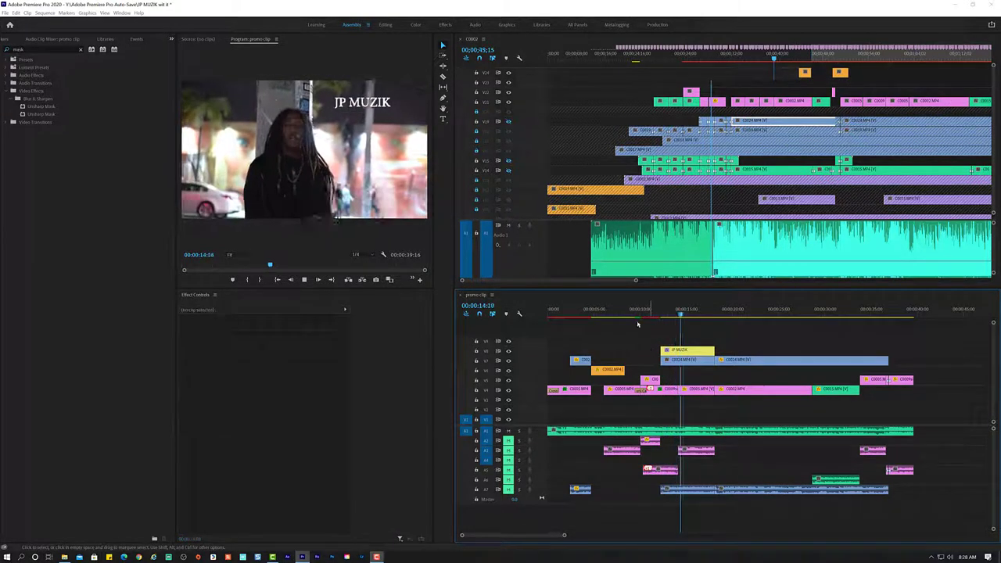
{"action": "left_click", "coordinate": [633, 313]}
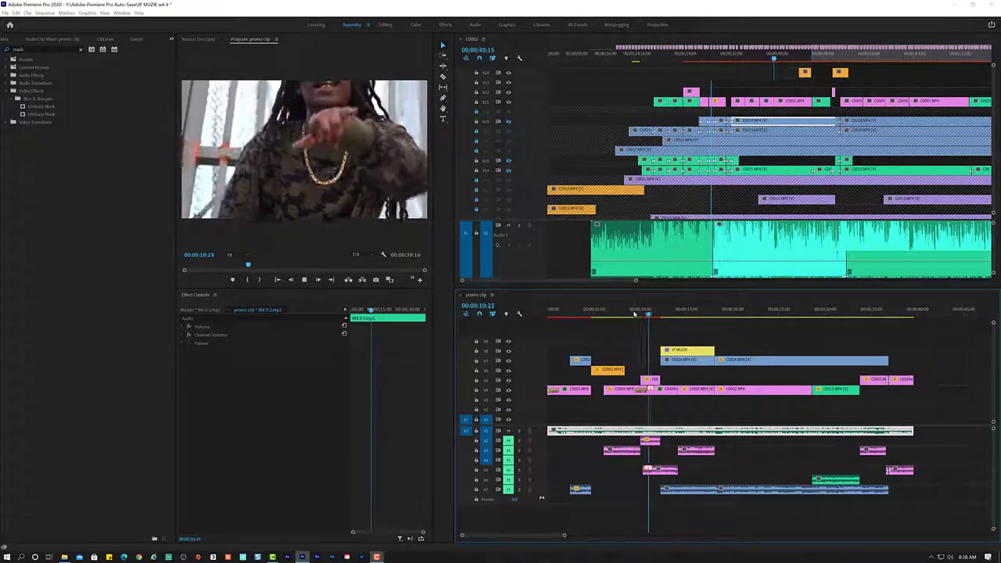
{"action": "left_click", "coordinate": [643, 358]}
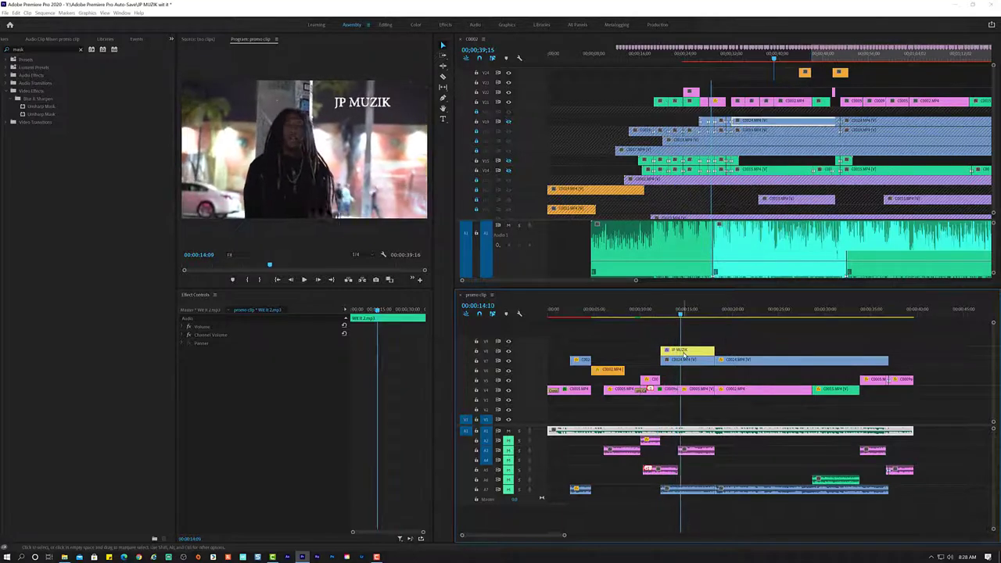
{"action": "key", "text": "space"}
Trim the title graphic's end back to about two seconds and preview from 12 seconds.
{"action": "left_click_drag", "start_coordinate": [709, 354], "coordinate": [715, 351]}
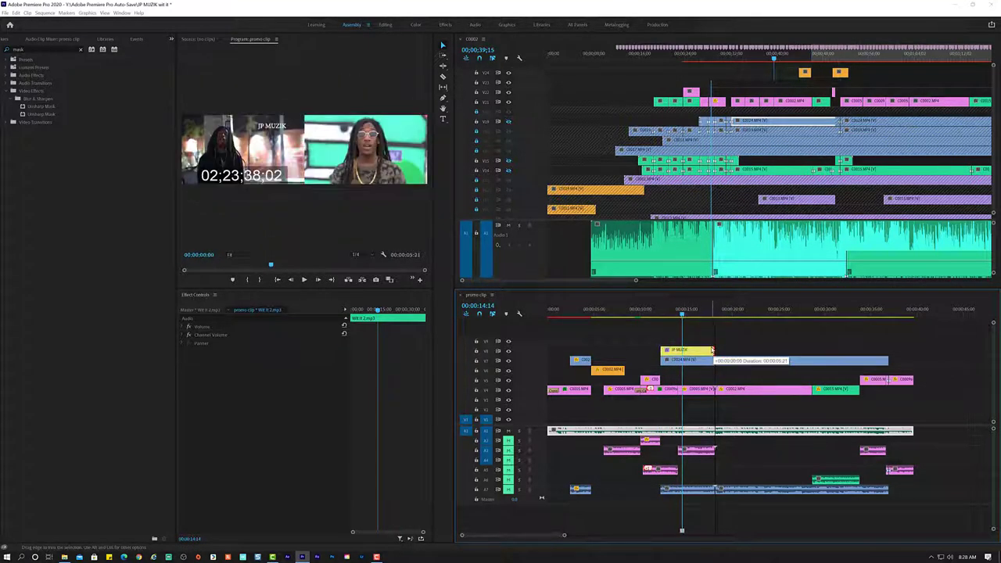
{"action": "mouse_move", "coordinate": [711, 351]}
{"action": "left_mouse_down"}
{"action": "mouse_move", "coordinate": [684, 366]}
{"action": "mouse_move", "coordinate": [713, 359]}
{"action": "left_mouse_up"}
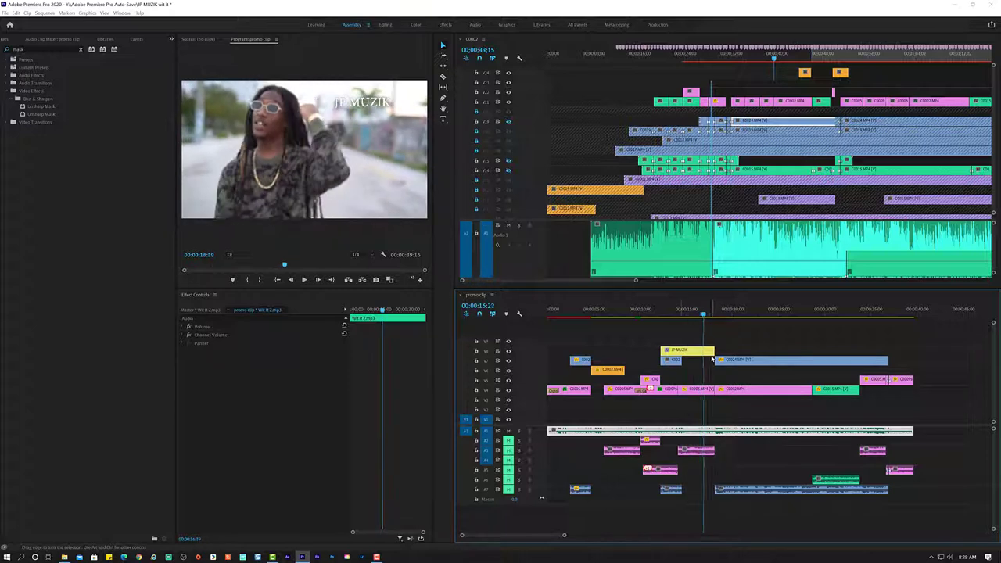
{"action": "key", "text": "space"}
{"action": "left_click_drag", "start_coordinate": [713, 351], "coordinate": [680, 351]}
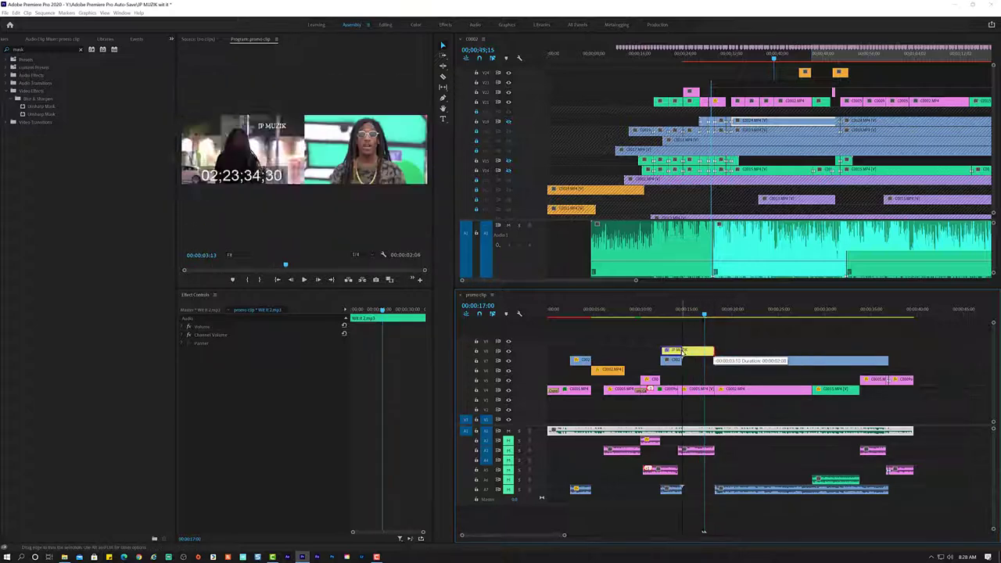
{"action": "left_click", "coordinate": [655, 314]}
{"action": "key", "text": "space"}
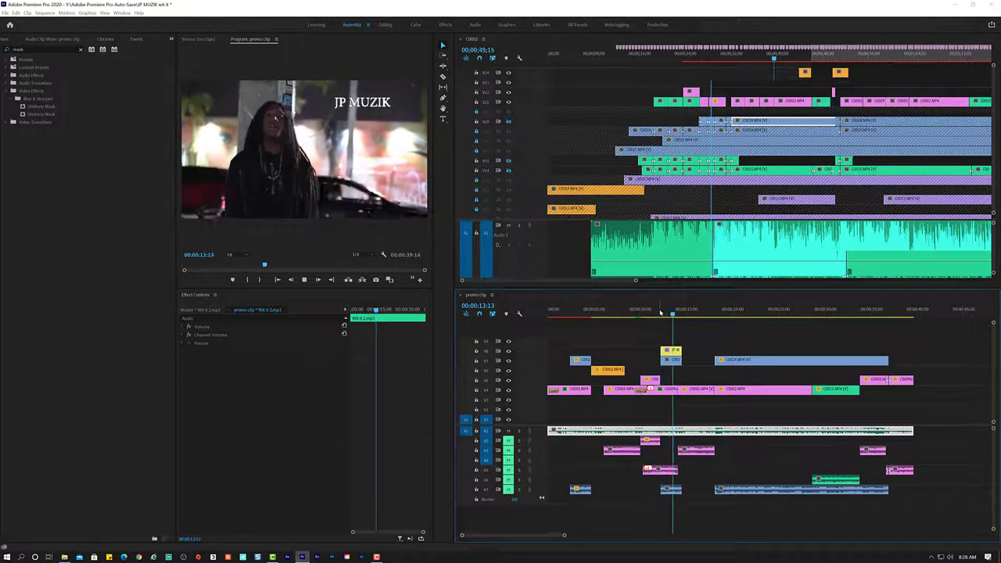
{"action": "key", "text": "space"}
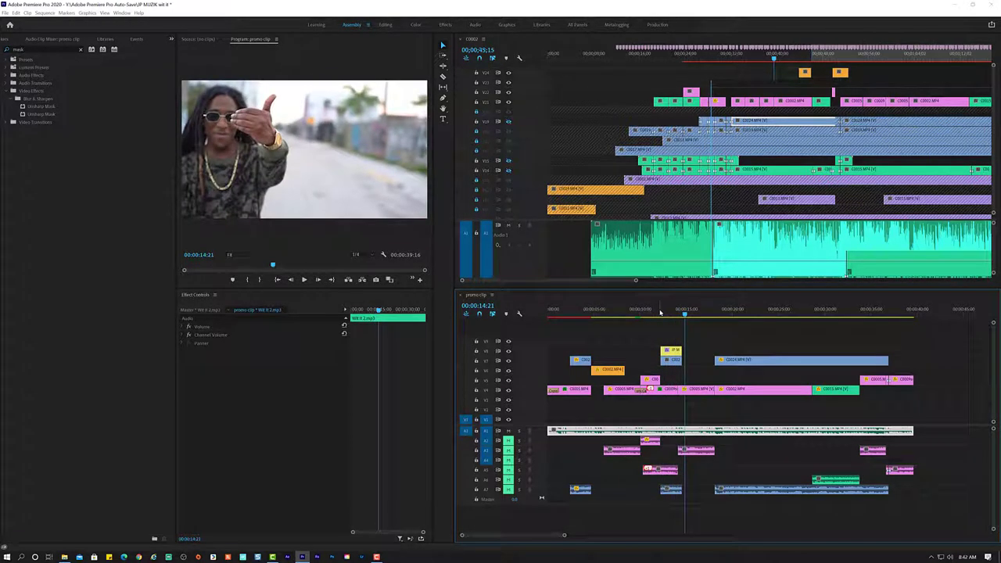
Replace the artist-name title text with 'Wynwood, FL' in the Program Monitor.
{"action": "left_click", "coordinate": [677, 350]}
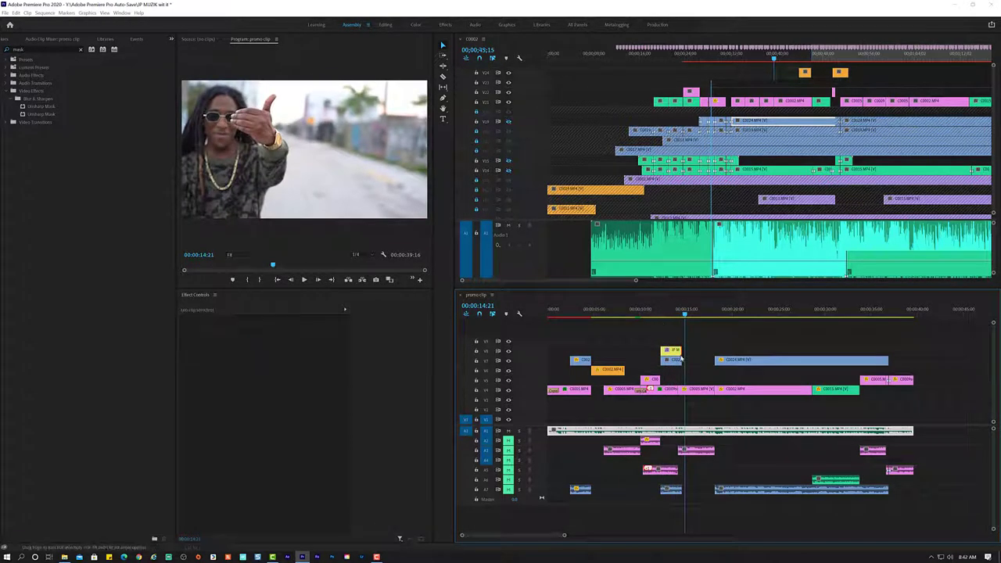
{"action": "key", "text": "shift+k"}
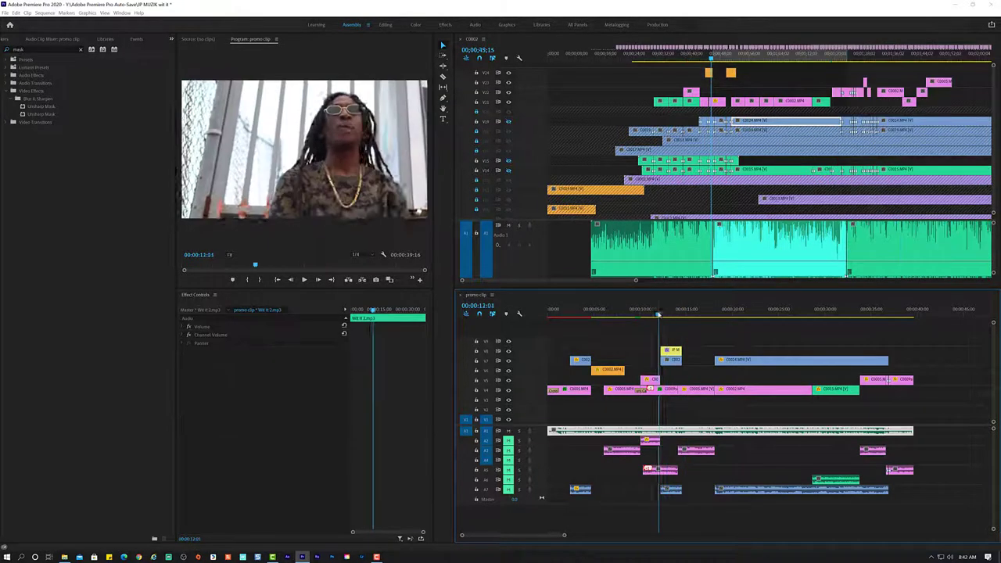
{"action": "left_click", "coordinate": [671, 351]}
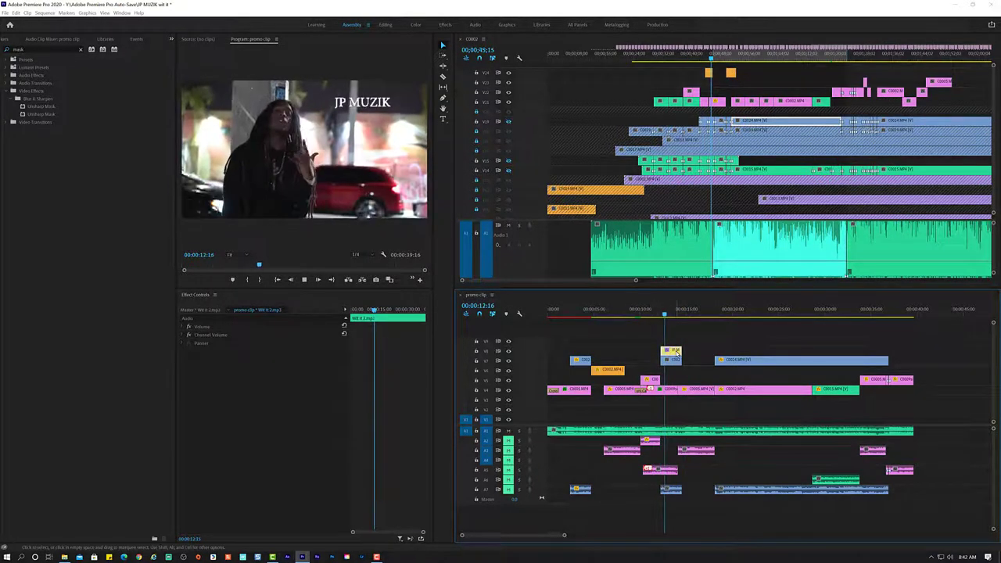
{"action": "key", "text": "space"}
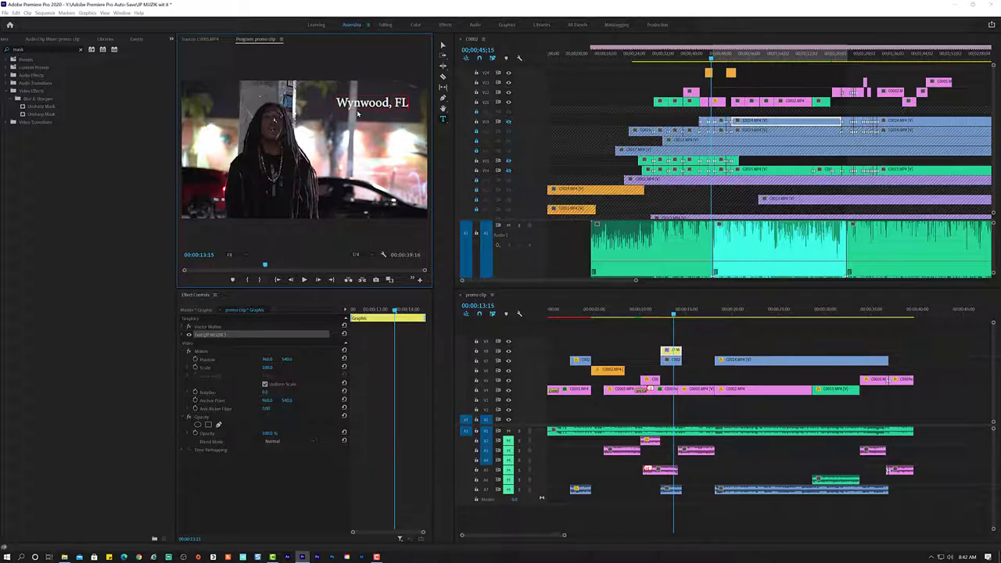
{"action": "left_click", "coordinate": [657, 321]}
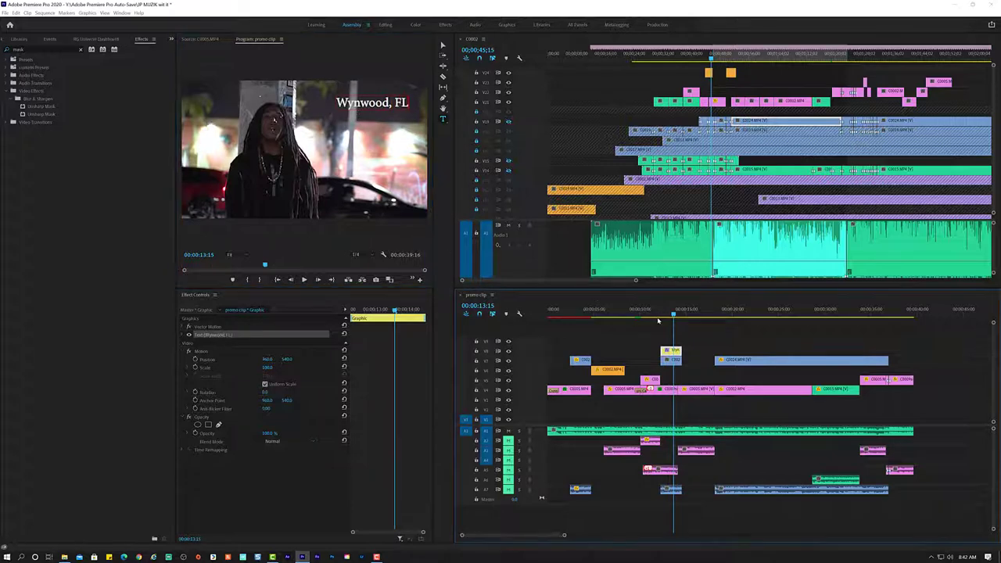
{"action": "left_click", "coordinate": [657, 315]}
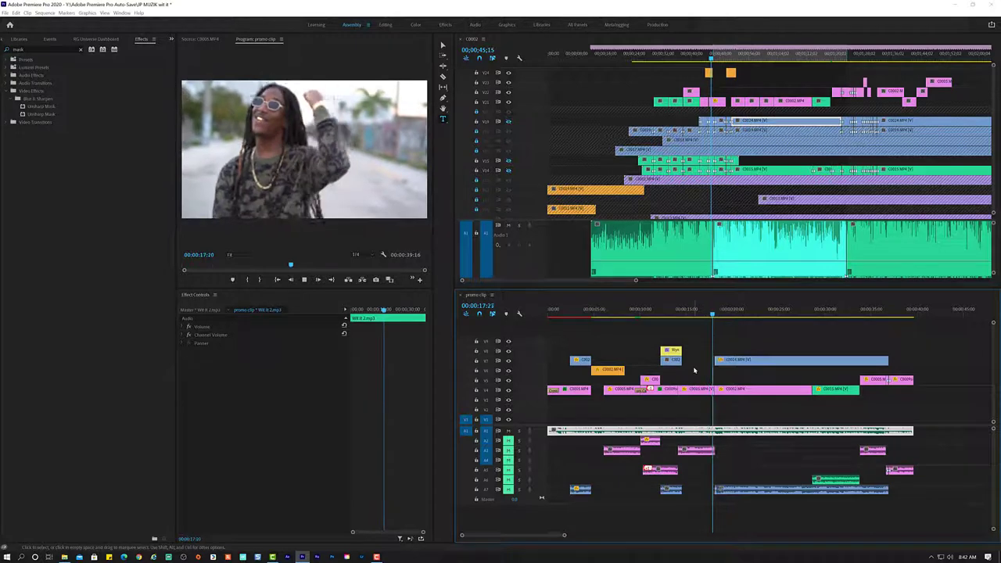
Trim C0024's end on V7 and lower its speed in Clip Speed/Duration.
{"action": "key", "text": "space"}
{"action": "left_click", "coordinate": [739, 362]}
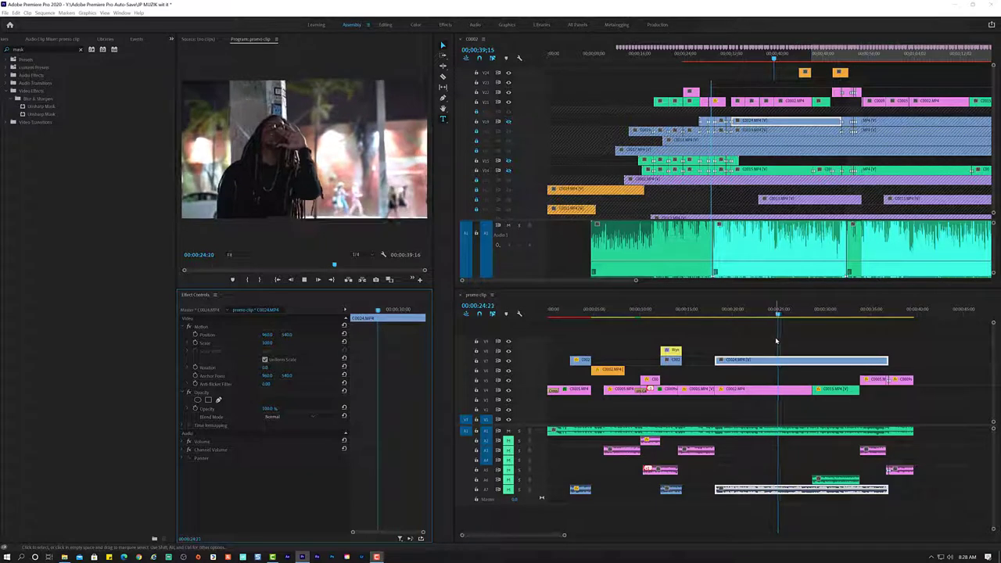
{"action": "key", "text": "space"}
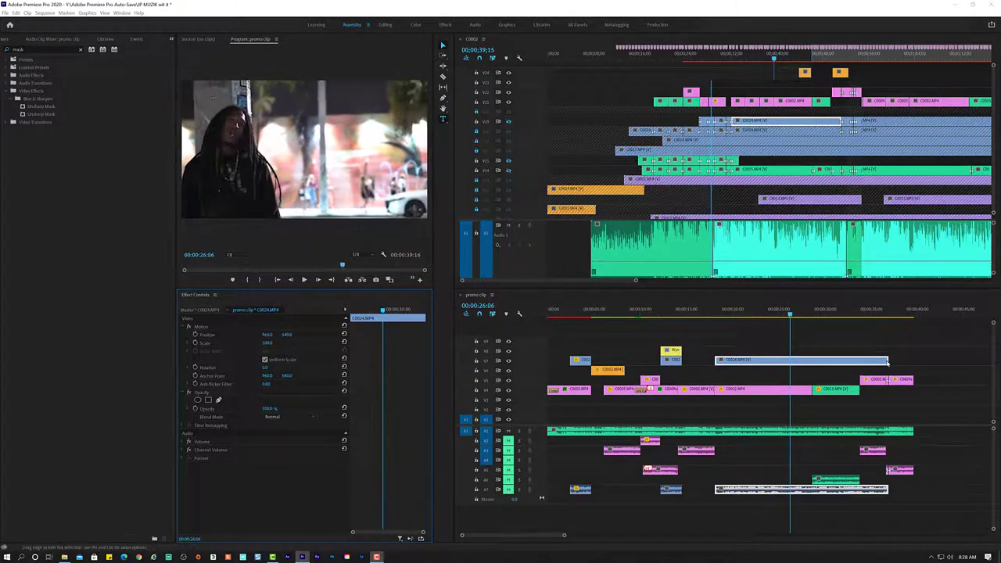
{"action": "left_click_drag", "start_coordinate": [887, 362], "coordinate": [794, 362]}
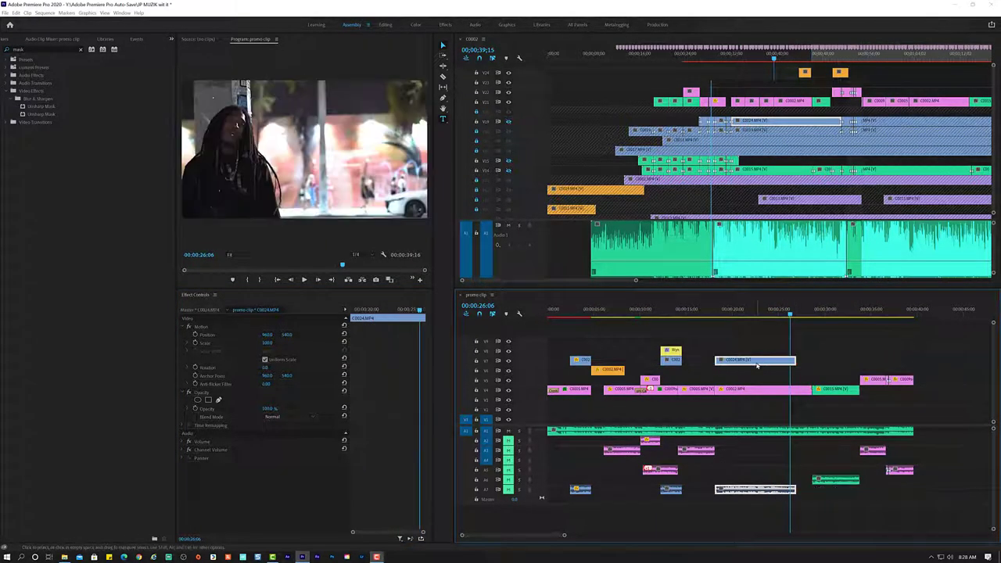
{"action": "key", "text": "ctrl+r"}
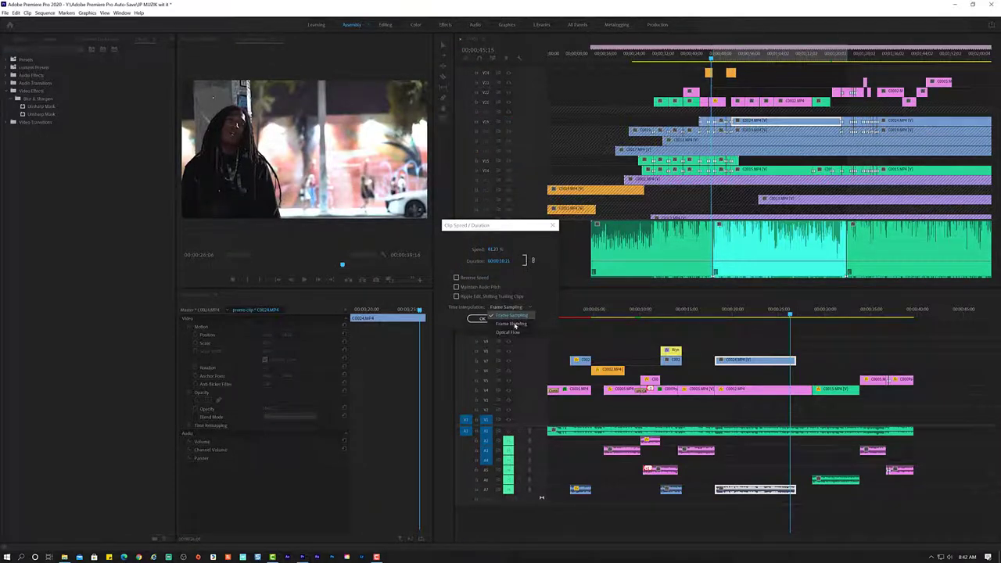
{"action": "left_click", "coordinate": [492, 319]}
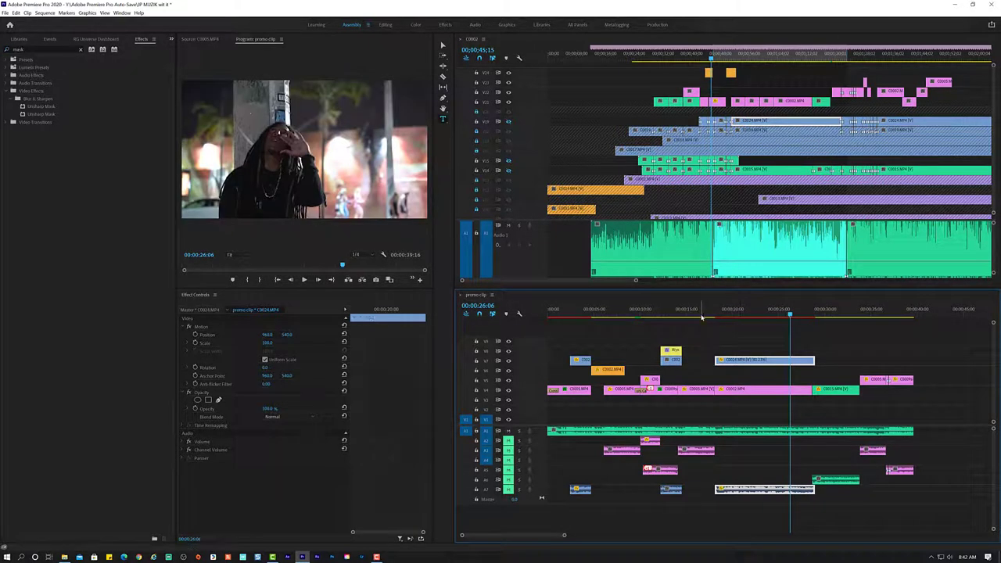
{"action": "left_click", "coordinate": [700, 314]}
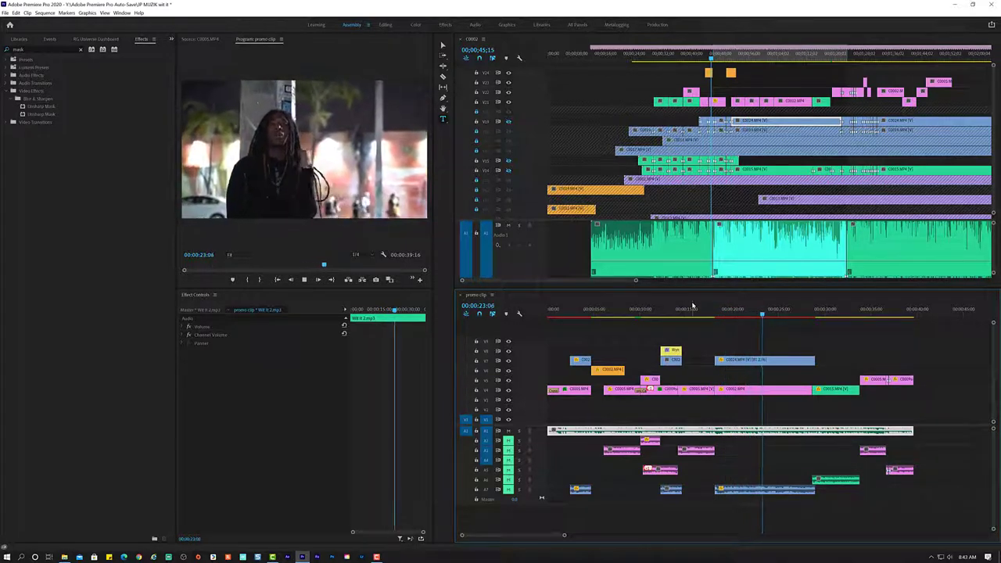
Trim C0024's start so it begins near 24 seconds.
{"action": "key", "text": "space"}
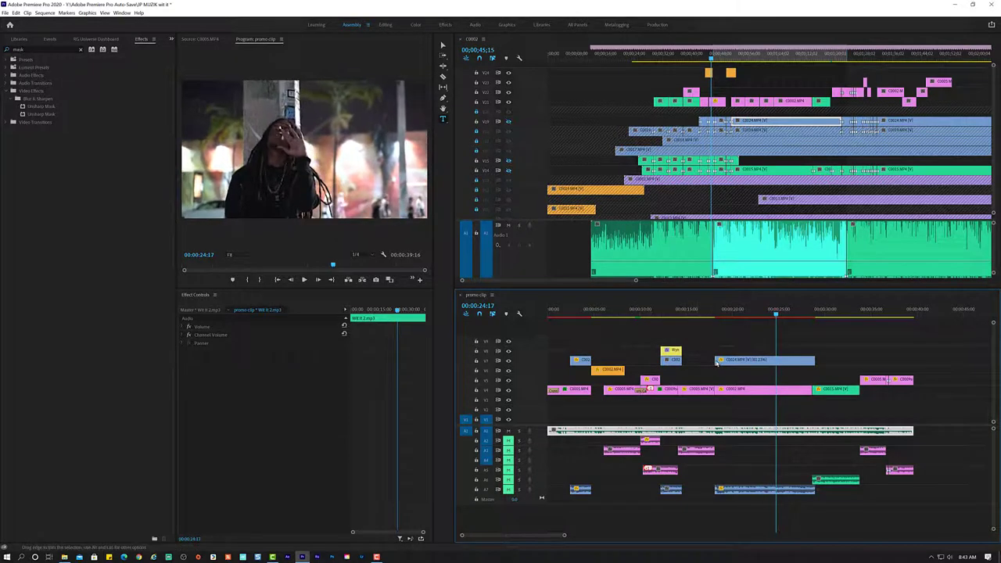
{"action": "mouse_move", "coordinate": [715, 362]}
{"action": "left_mouse_down"}
{"action": "mouse_move", "coordinate": [810, 362]}
{"action": "mouse_move", "coordinate": [801, 359]}
{"action": "left_mouse_up"}
{"action": "key", "text": "Home"}
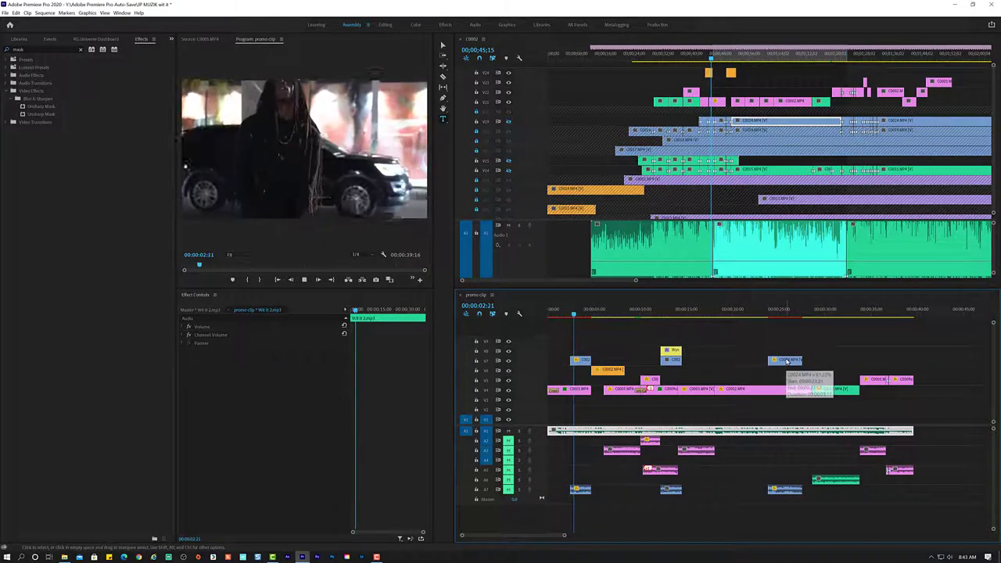
Inspect the speed settings of the short clip at V7's start, leaving them unchanged.
{"action": "left_click", "coordinate": [582, 361]}
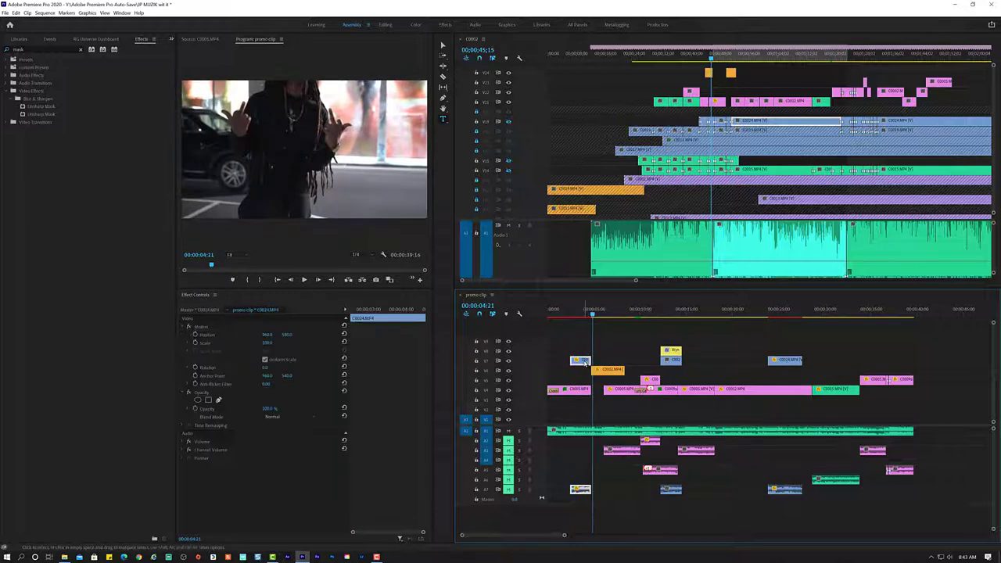
{"action": "key", "text": "ctrl+r"}
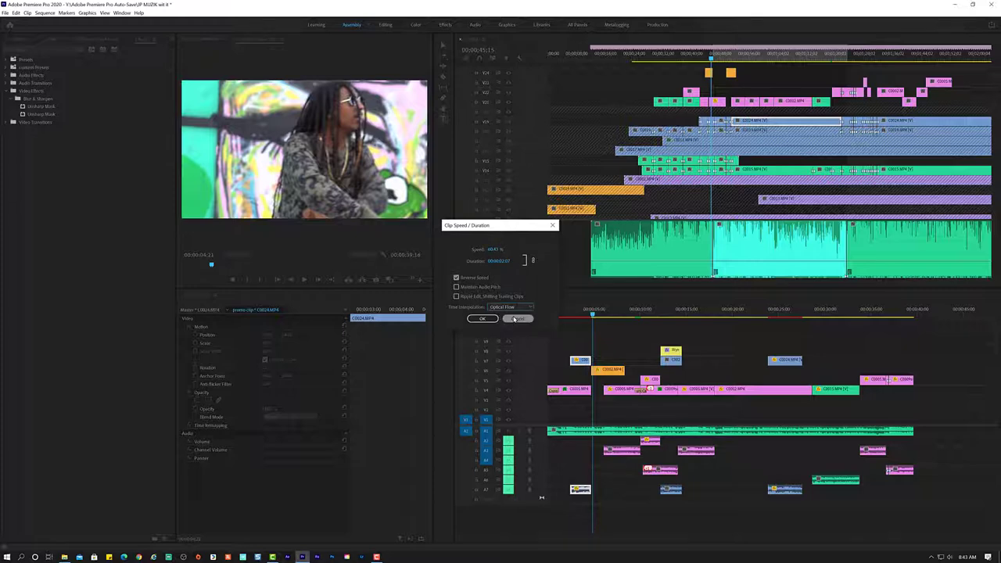
{"action": "left_click", "coordinate": [514, 319]}
{"action": "left_click", "coordinate": [568, 314]}
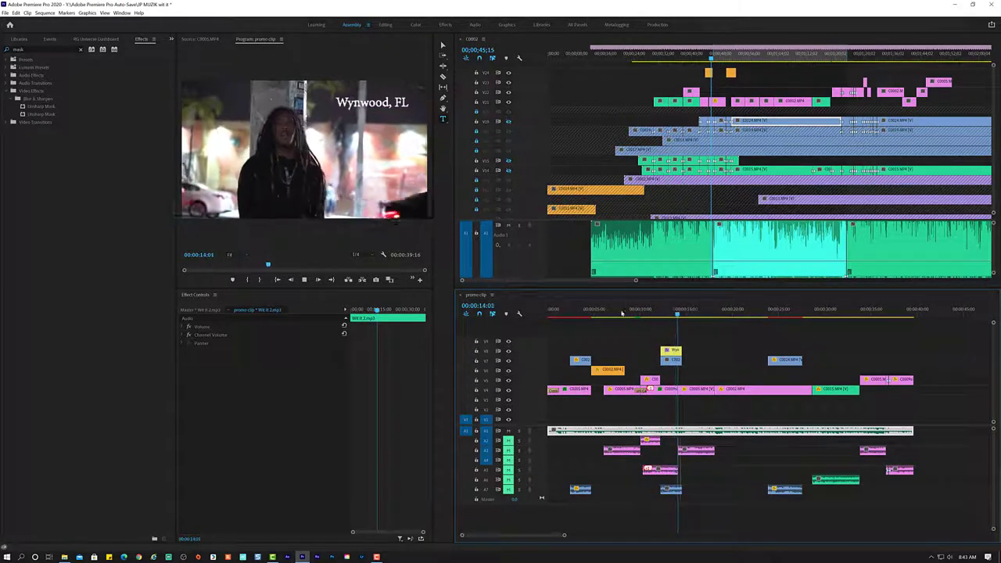
{"action": "left_click", "coordinate": [652, 310]}
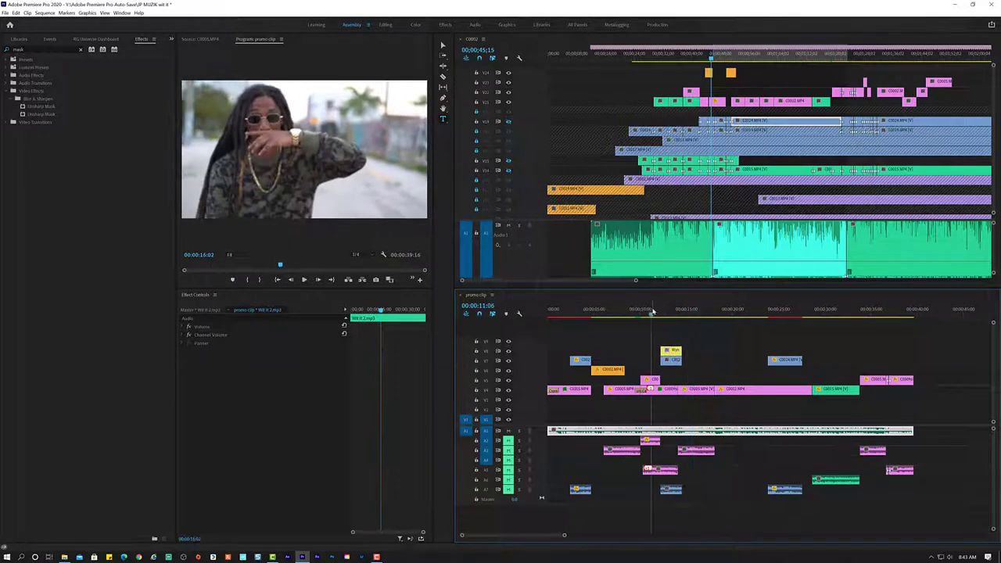
Set the C0024 clip under the Wynwood, FL title to Optical Flow and preview it.
{"action": "left_click", "coordinate": [673, 361]}
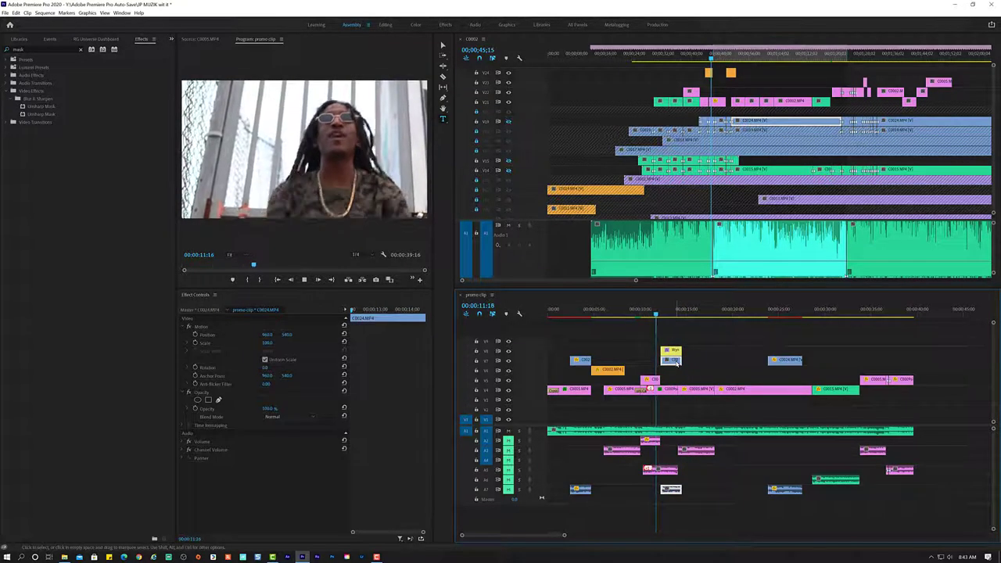
{"action": "key", "text": "ctrl+r"}
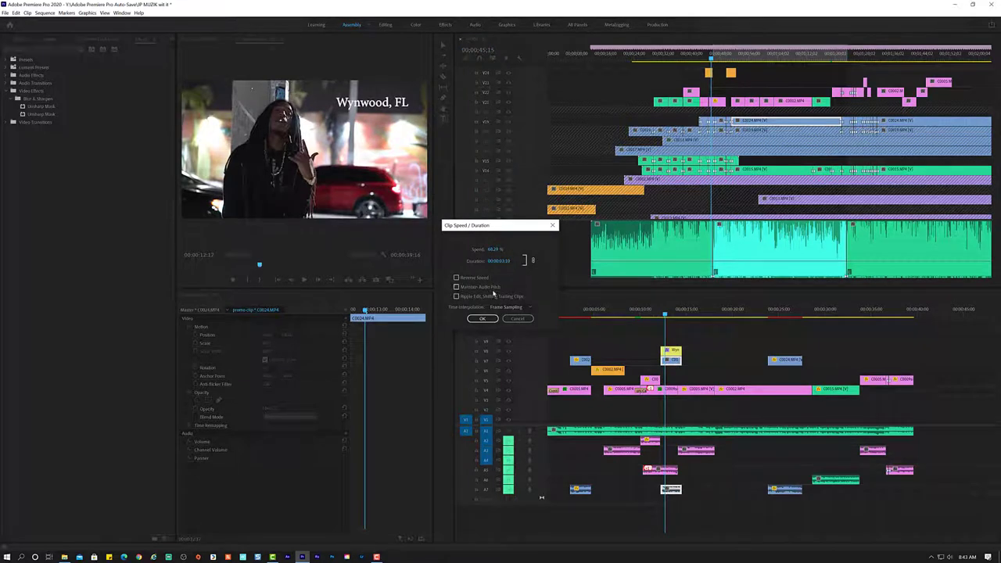
{"action": "left_click", "coordinate": [508, 332]}
{"action": "left_click", "coordinate": [478, 318]}
{"action": "key", "text": "space"}
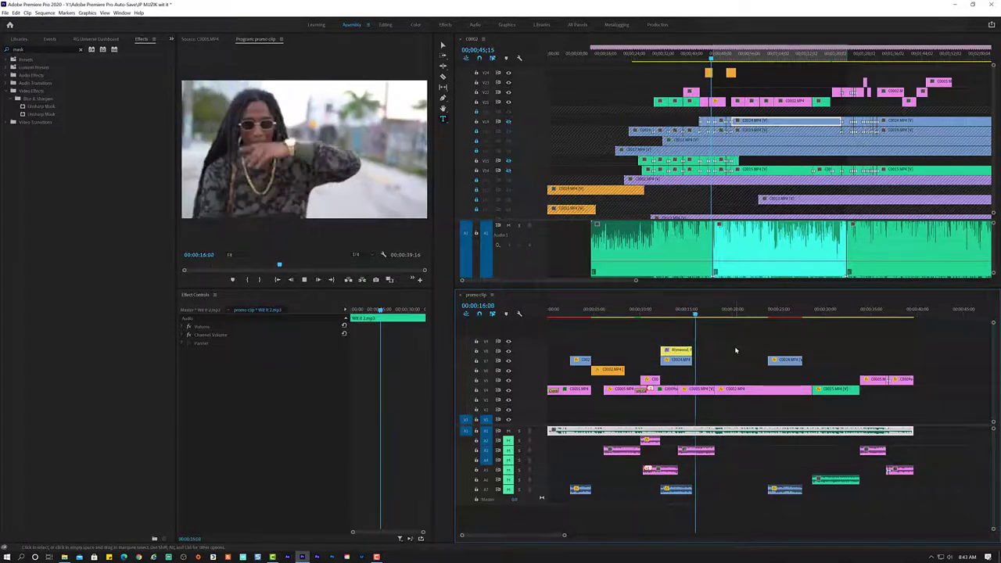
Review playback from about 11 seconds and again from about 22 seconds.
{"action": "left_click", "coordinate": [655, 310]}
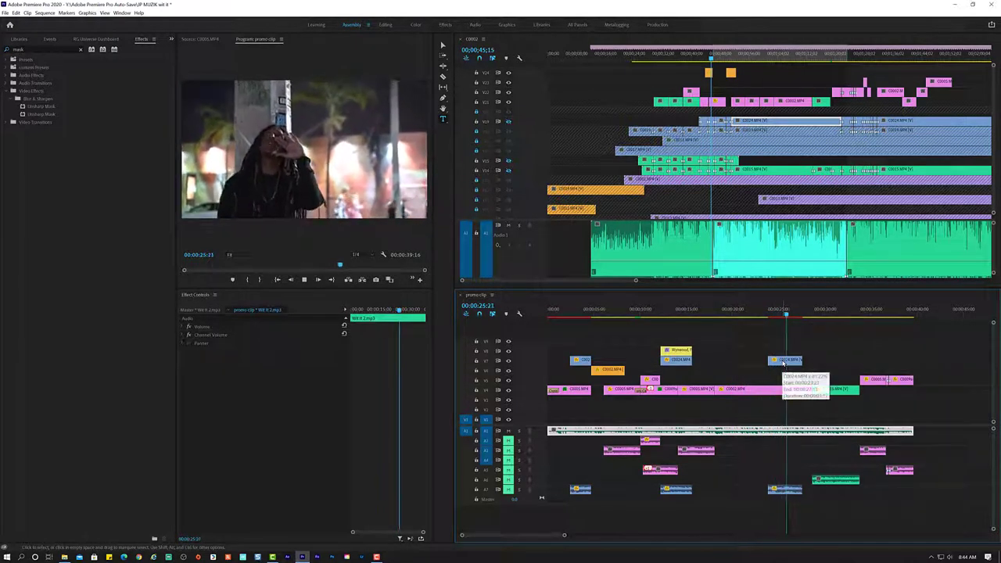
{"action": "key", "text": "space"}
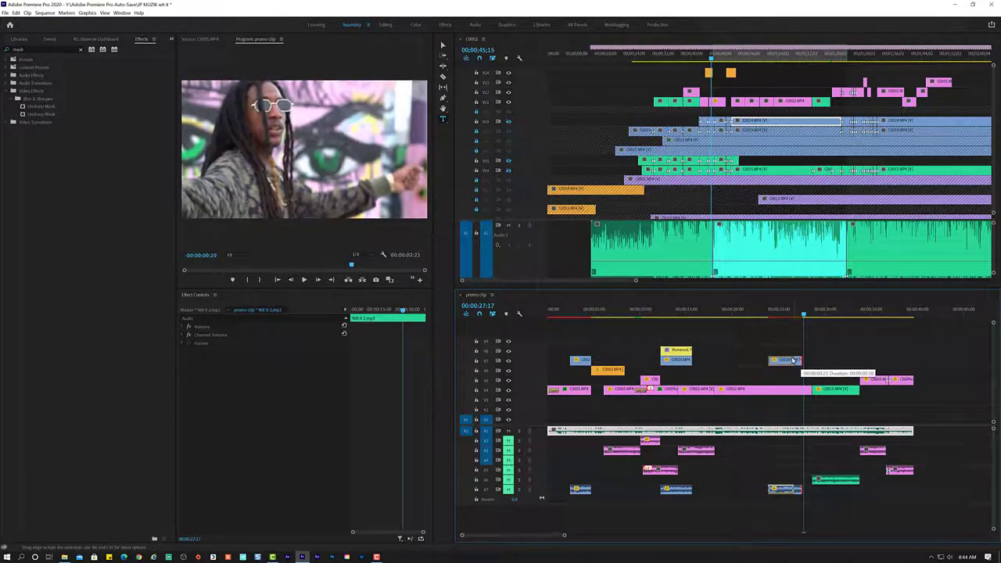
{"action": "key", "text": "space"}
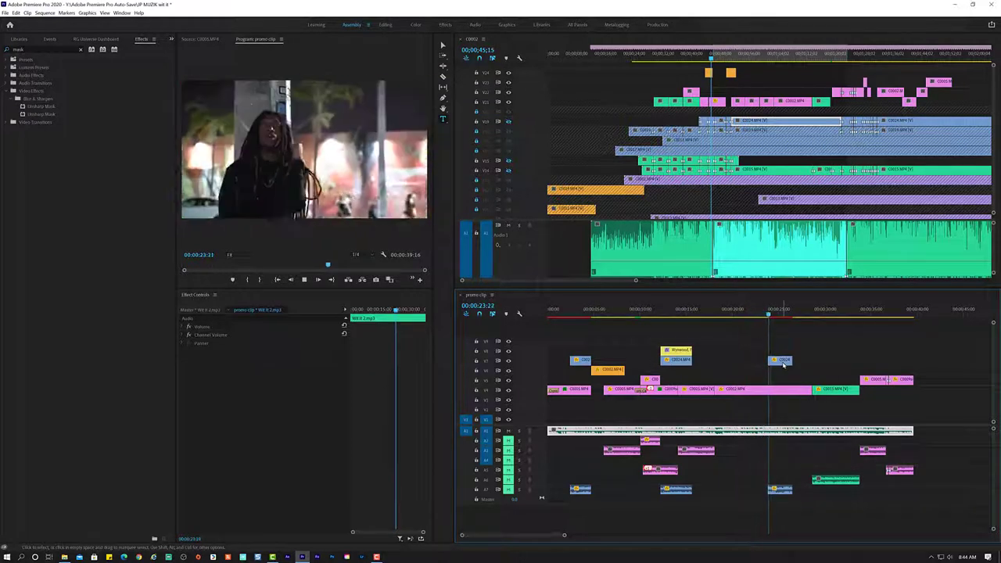
{"action": "key", "text": "space"}
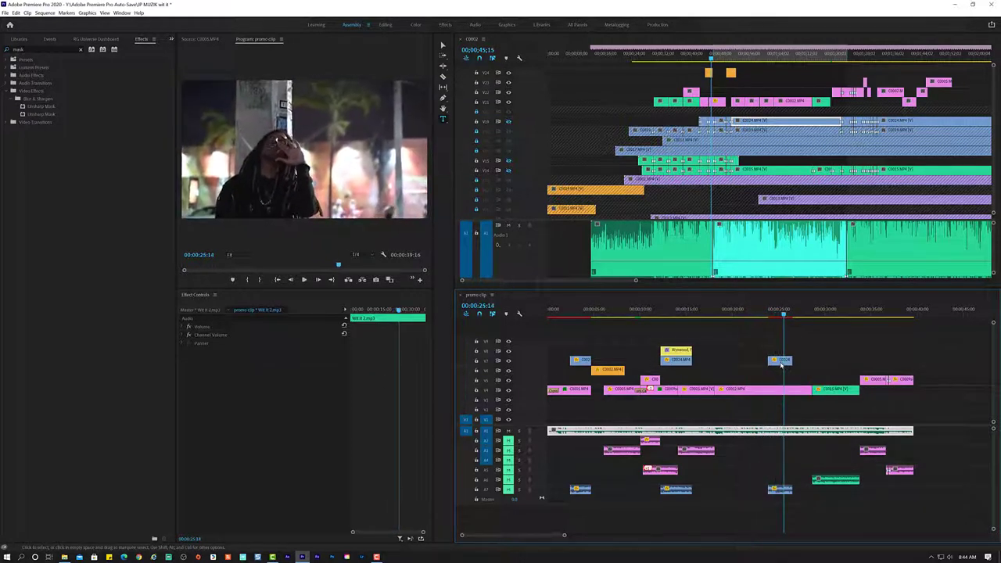
{"action": "left_click", "coordinate": [758, 314]}
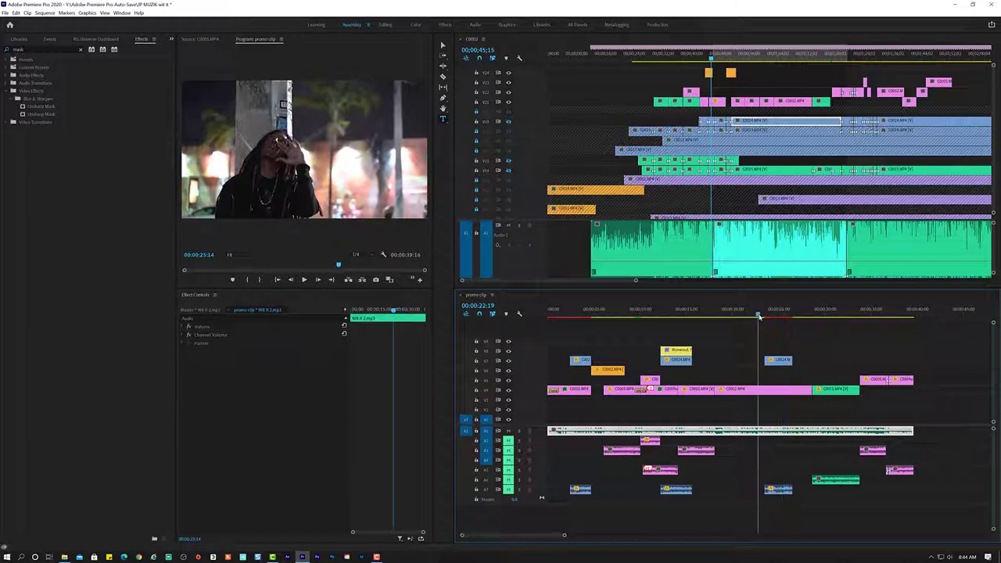
{"action": "key", "text": "space"}
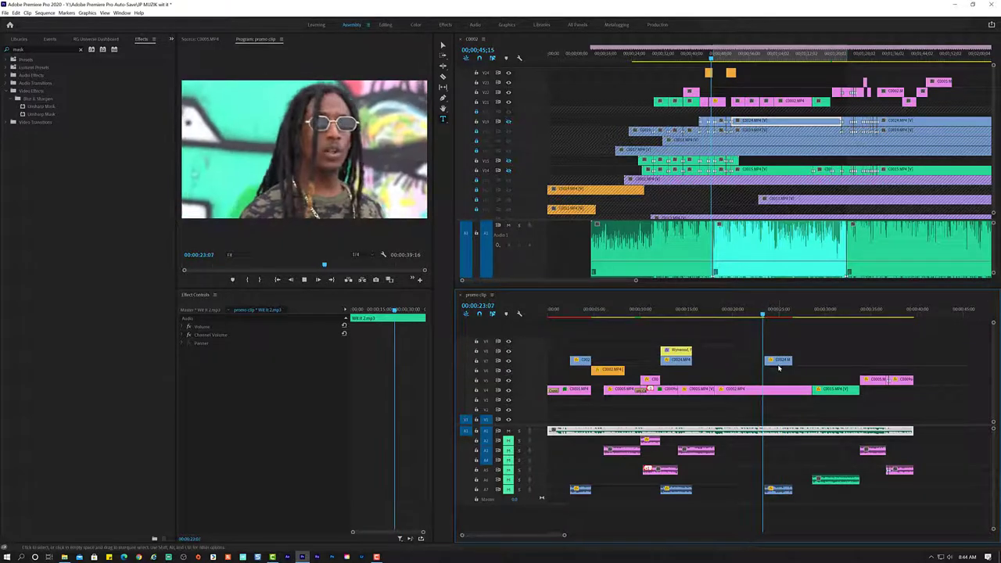
{"action": "key", "text": "space"}
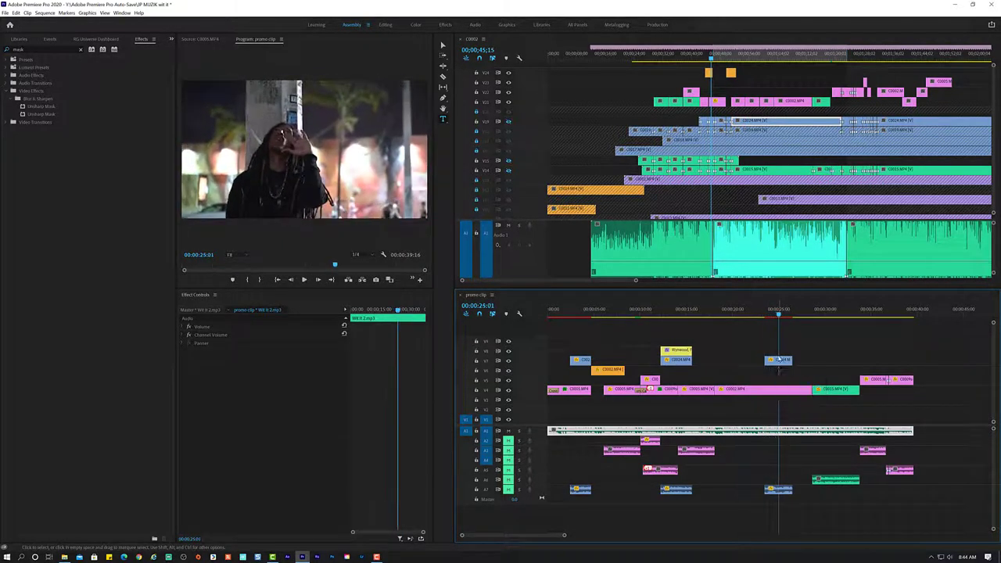
Shift the C0024 clip on V7 five frames later and replay from just before it.
{"action": "left_click", "coordinate": [780, 361]}
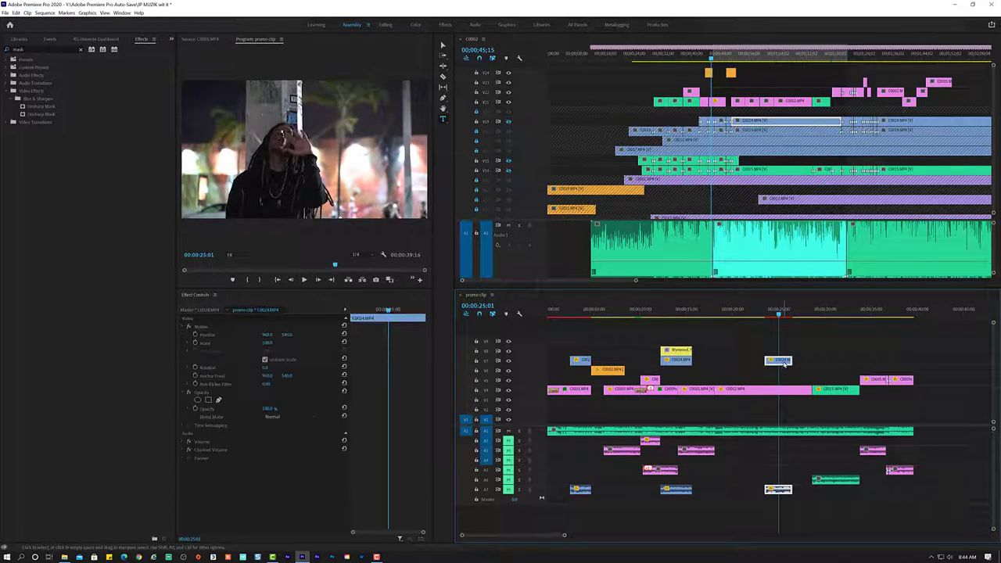
{"action": "left_click_drag", "start_coordinate": [781, 361], "coordinate": [796, 360]}
{"action": "left_click", "coordinate": [756, 313]}
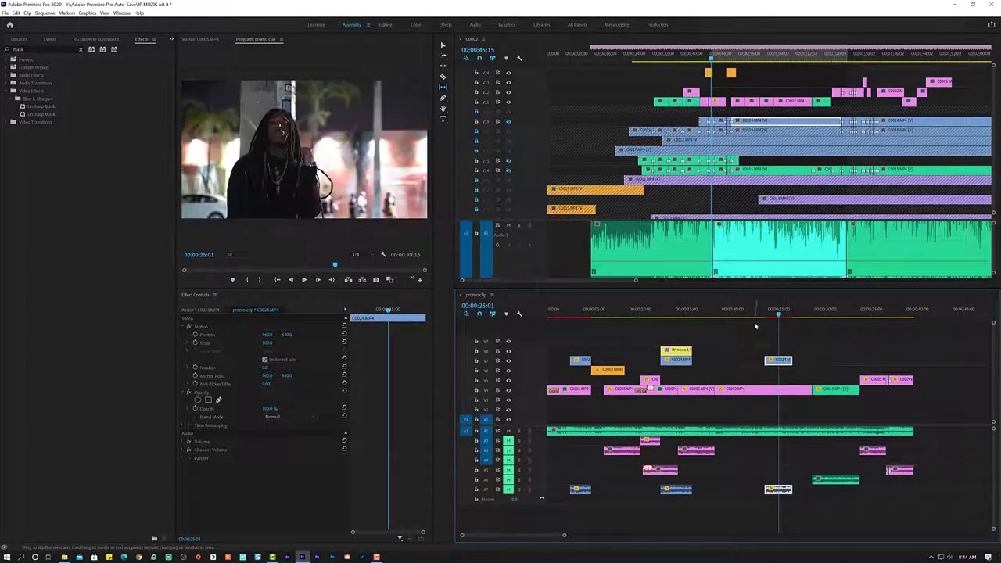
{"action": "key", "text": "space"}
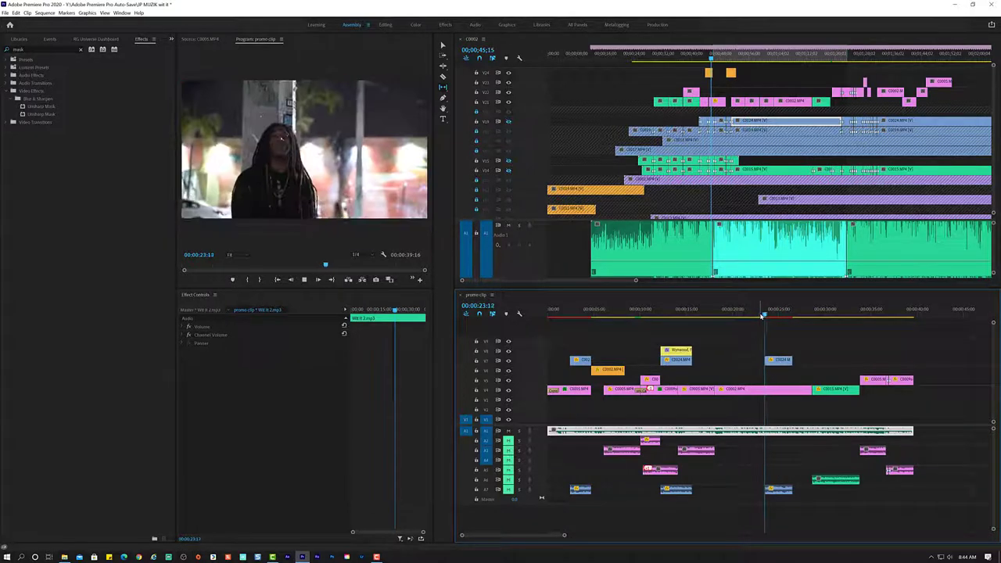
{"action": "key", "text": "space"}
Replay the cut from about 22–23 seconds to check C0024's timing.
{"action": "left_click", "coordinate": [785, 360]}
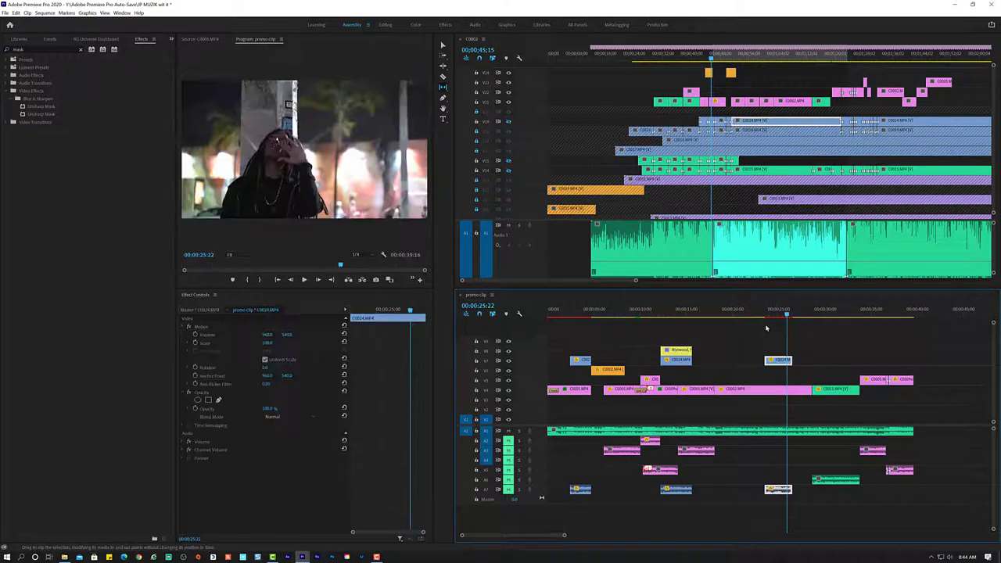
{"action": "left_click", "coordinate": [766, 329]}
{"action": "left_click", "coordinate": [761, 313]}
{"action": "key", "text": "space"}
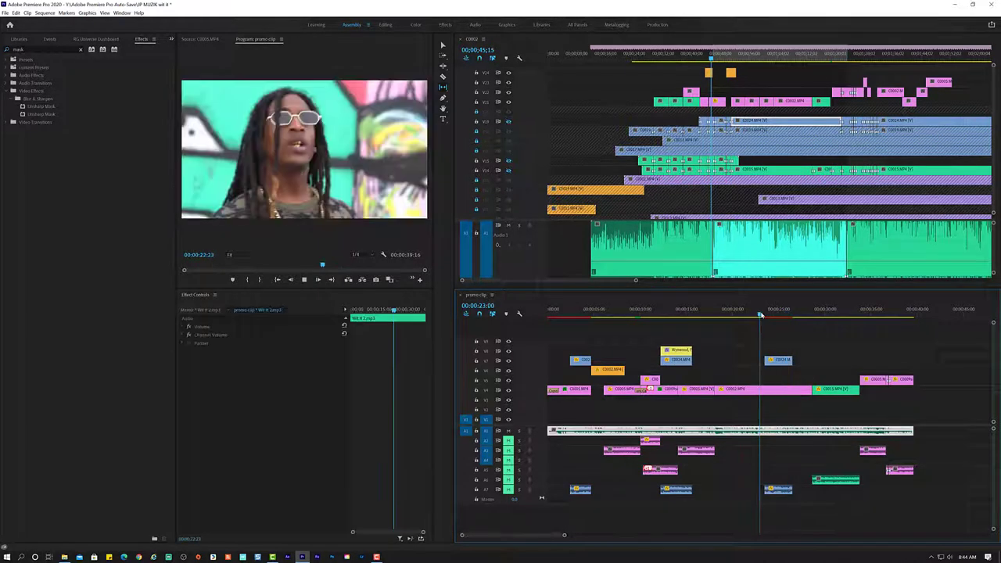
{"action": "key", "text": "space"}
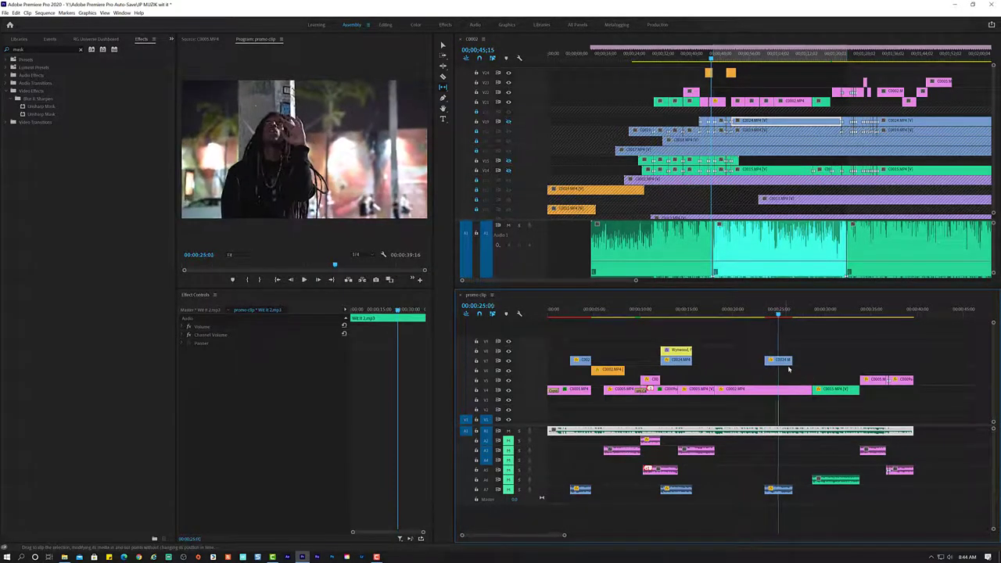
{"action": "left_click", "coordinate": [779, 361]}
{"action": "left_click", "coordinate": [755, 313]}
{"action": "key", "text": "space"}
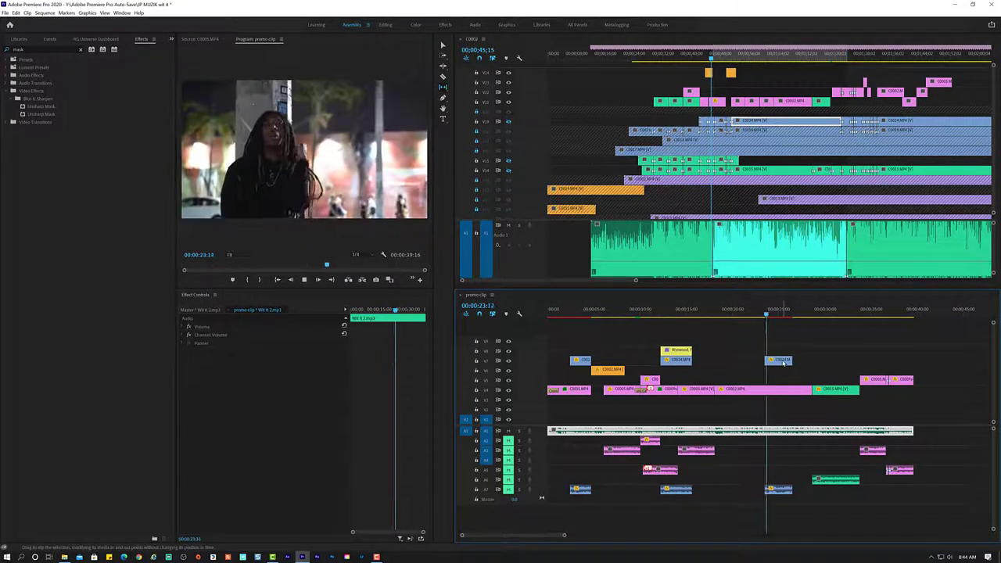
{"action": "key", "text": "space"}
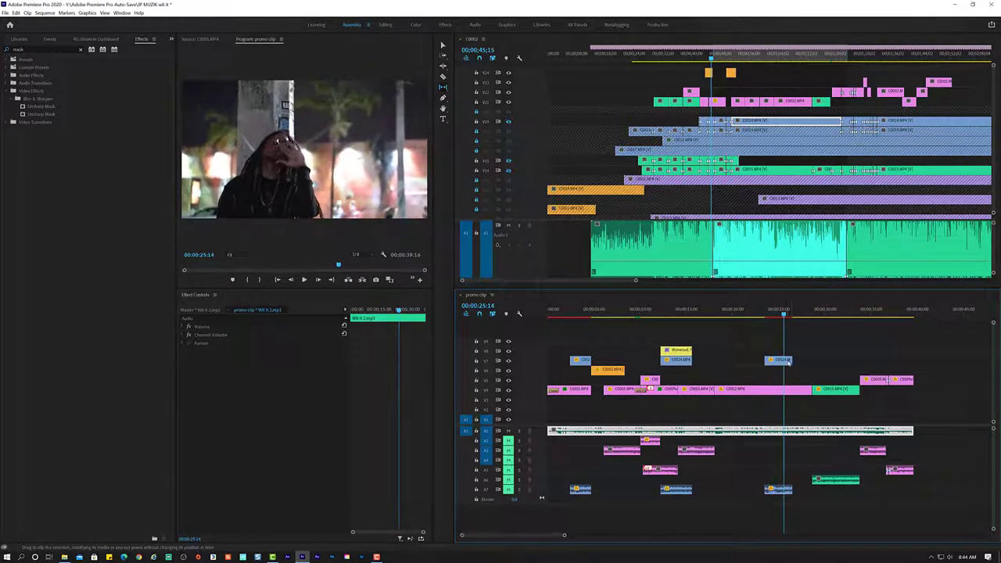
Shorten the end of the C0024 clip and review the trim from about 21 seconds.
{"action": "left_click_drag", "start_coordinate": [790, 362], "coordinate": [781, 363]}
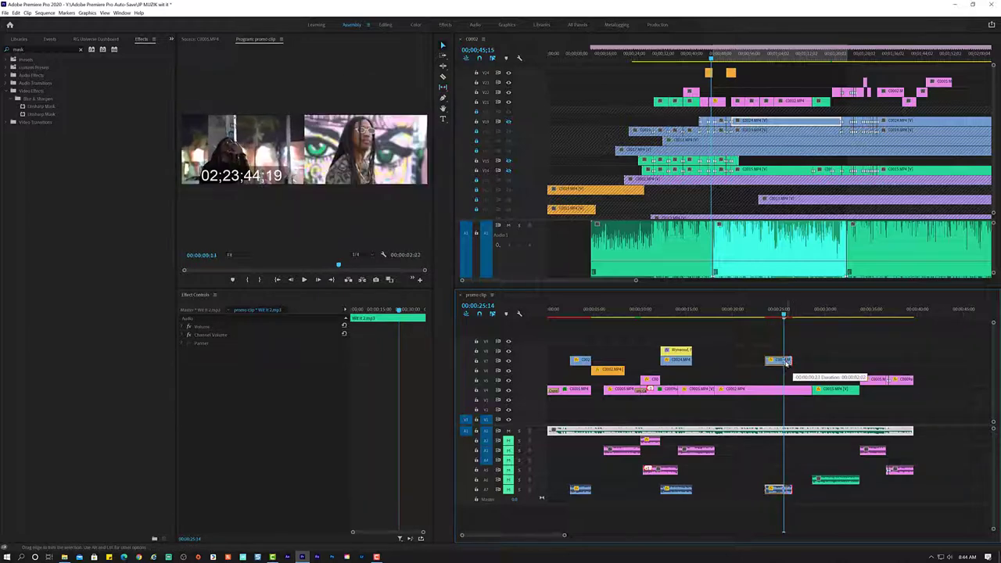
{"action": "left_click", "coordinate": [771, 361]}
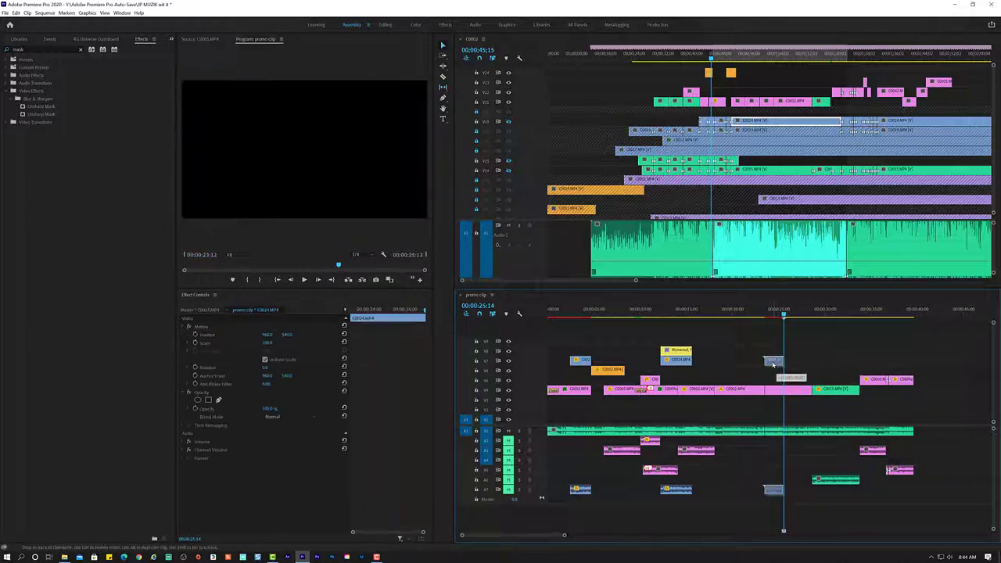
{"action": "key", "text": "space"}
{"action": "left_click", "coordinate": [743, 313]}
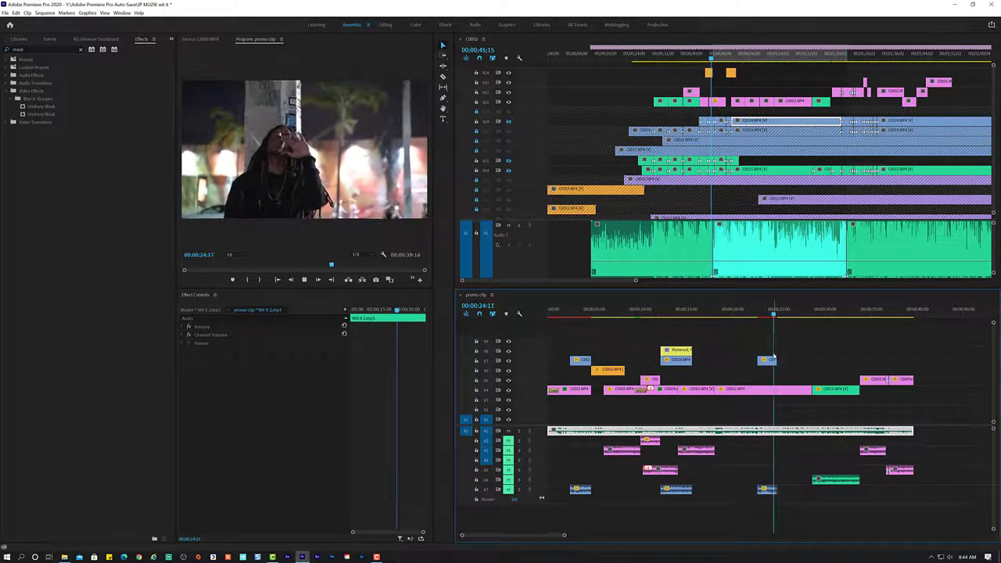
{"action": "key", "text": "space"}
Shift C0024 slightly earlier and replay the section from about 21 seconds.
{"action": "left_click_drag", "start_coordinate": [769, 362], "coordinate": [762, 362]}
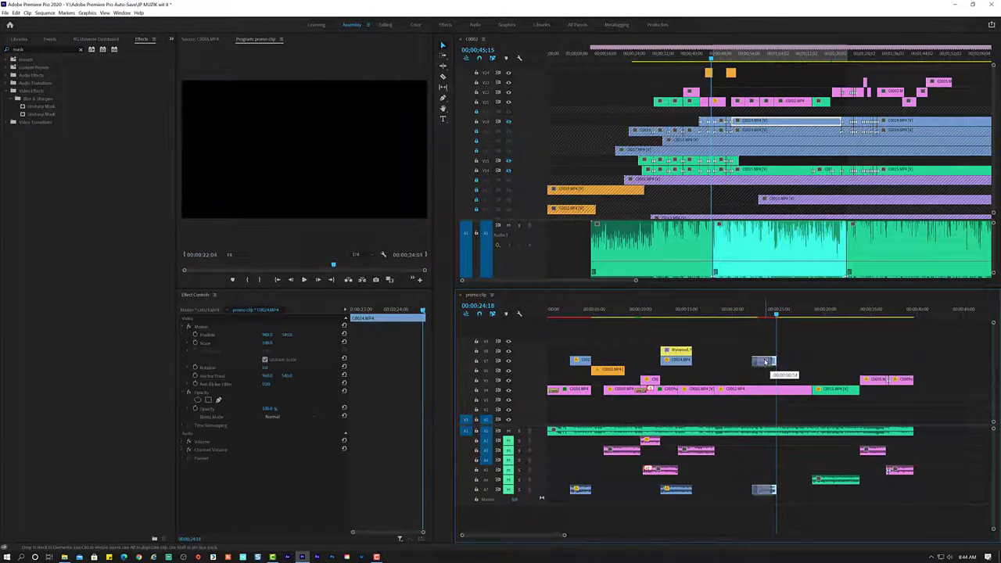
{"action": "left_click", "coordinate": [748, 431]}
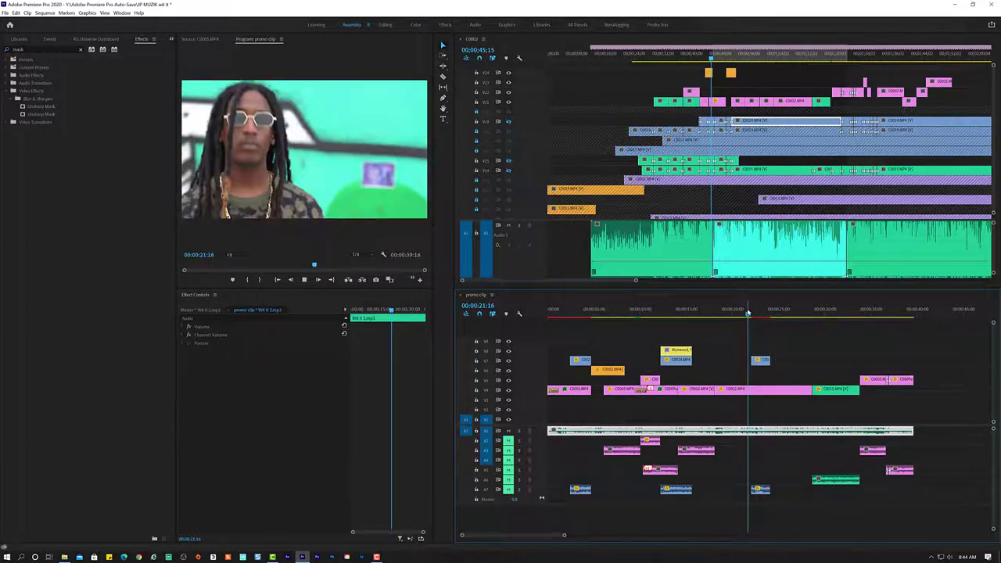
{"action": "key", "text": "space"}
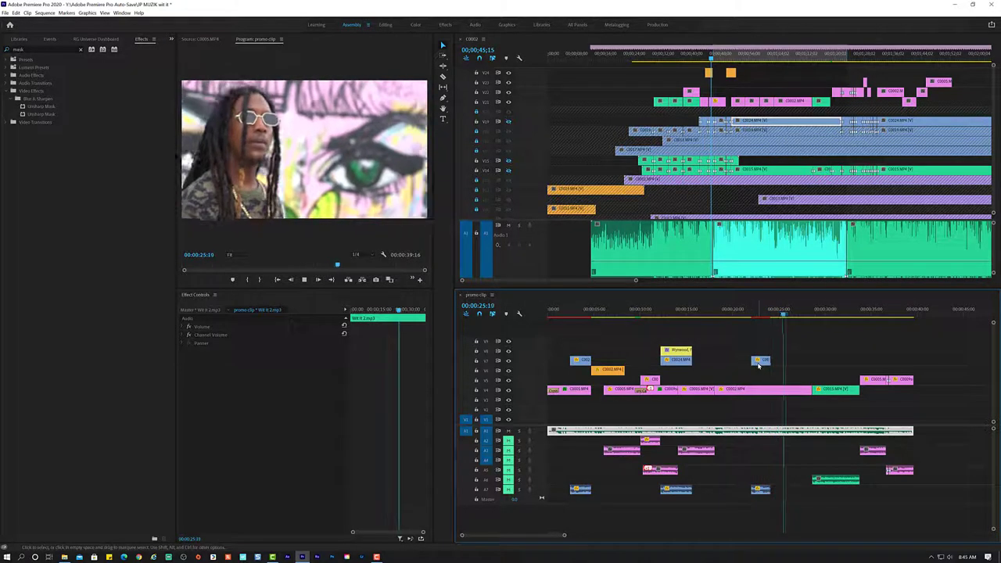
{"action": "left_click", "coordinate": [759, 361]}
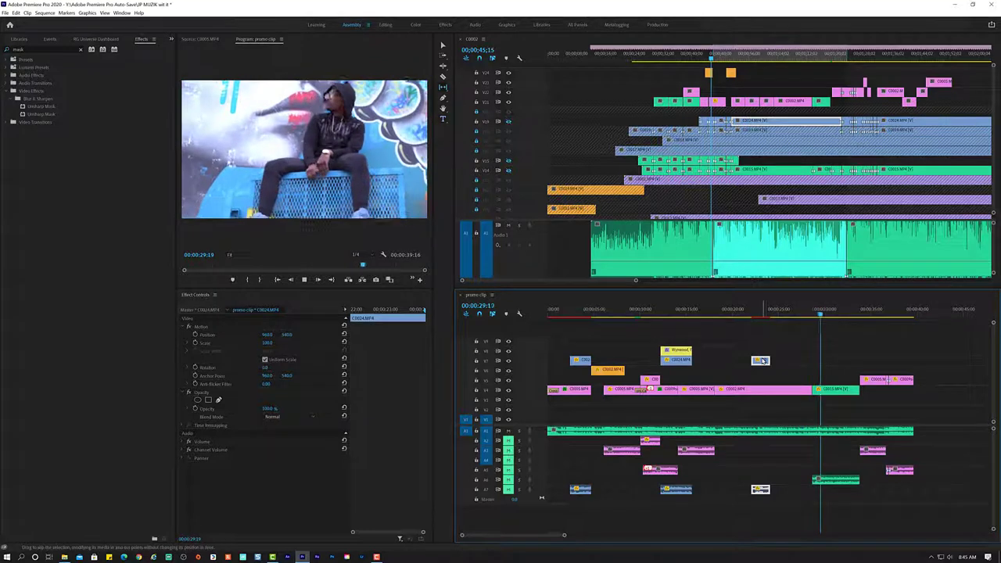
{"action": "left_click", "coordinate": [754, 430]}
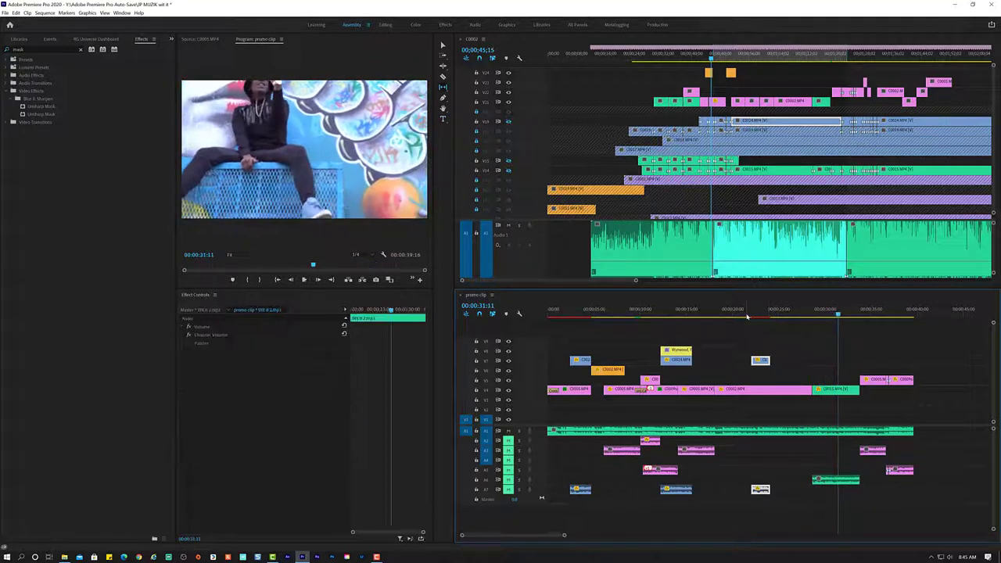
{"action": "left_click", "coordinate": [746, 313]}
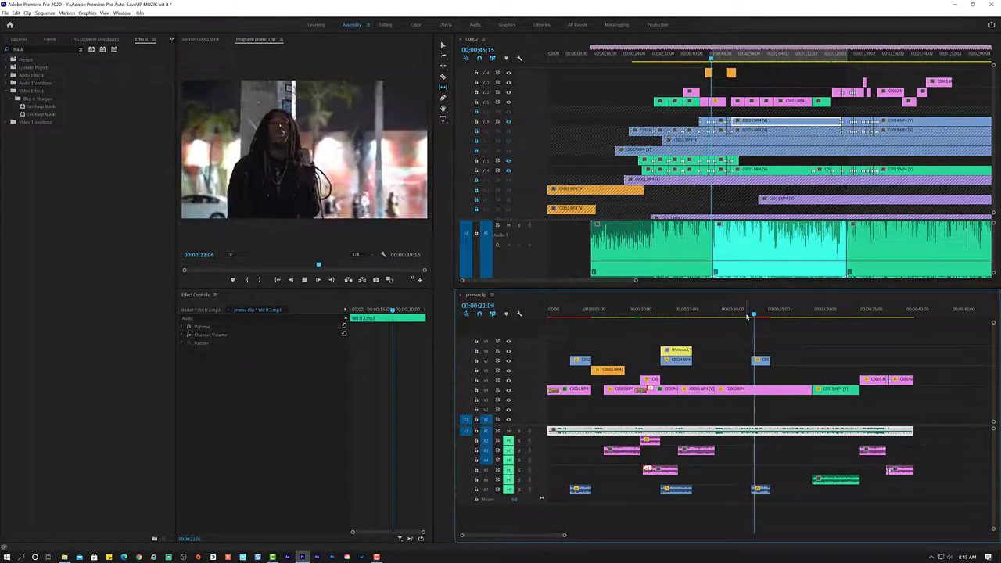
{"action": "key", "text": "space"}
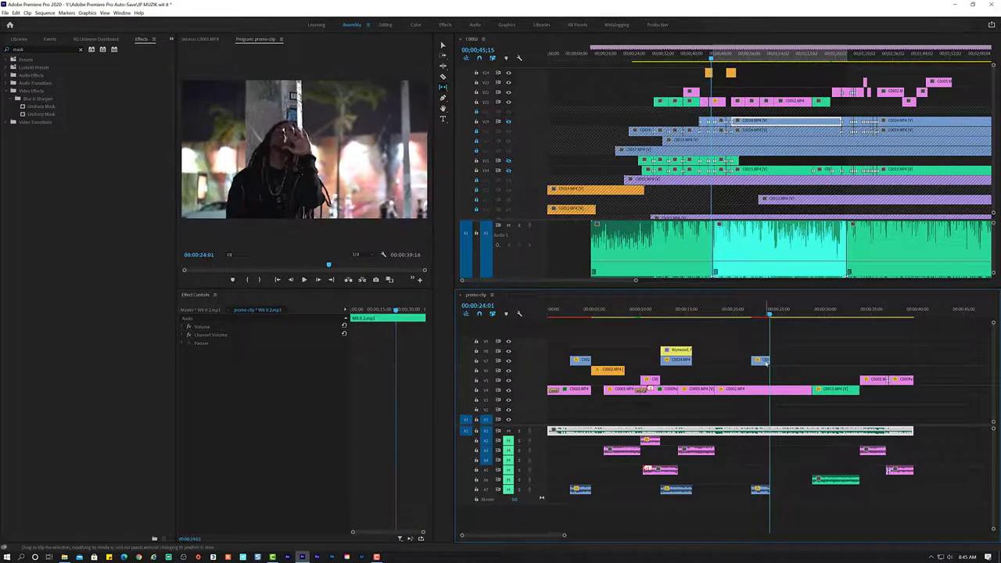
{"action": "left_click", "coordinate": [765, 362]}
{"action": "left_click", "coordinate": [744, 312]}
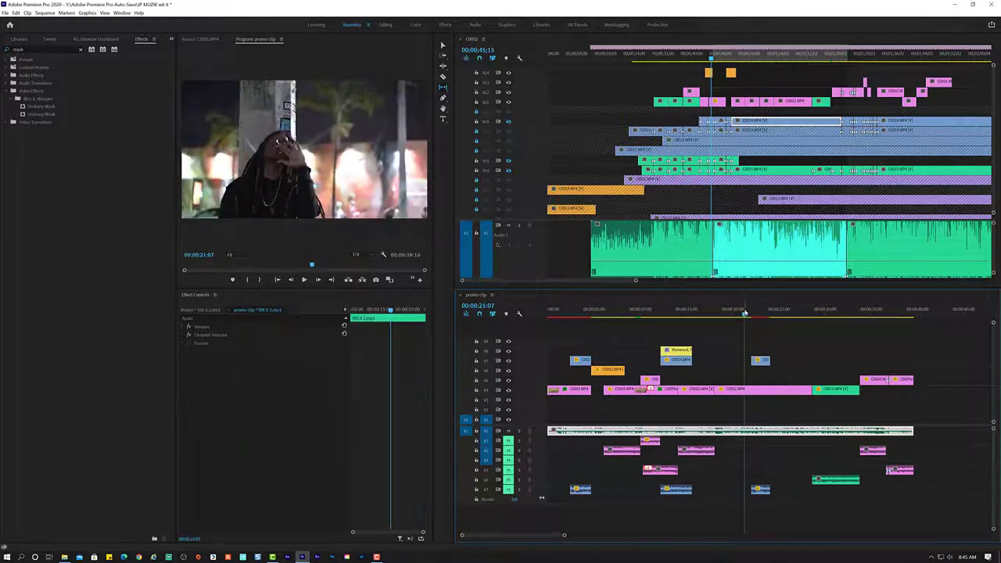
{"action": "key", "text": "space"}
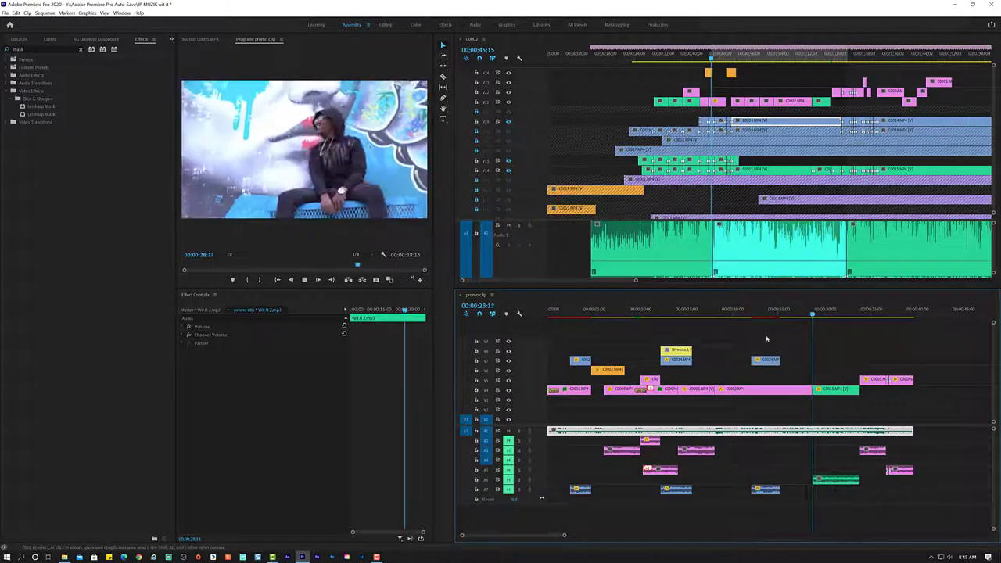
Stop playback at 30 seconds, select C0015, and clear the 'mask' effects search.
{"action": "left_click", "coordinate": [743, 310]}
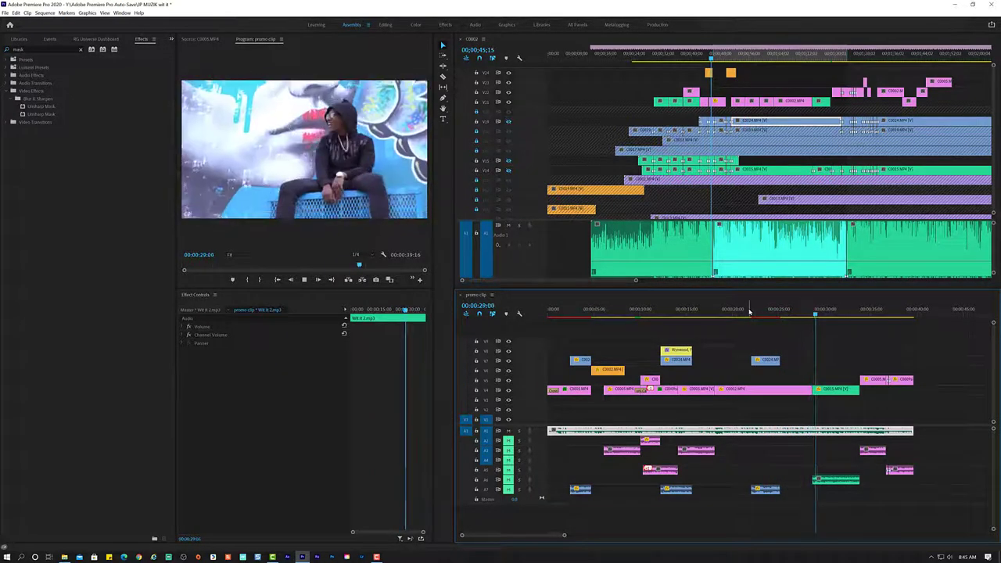
{"action": "key", "text": "space"}
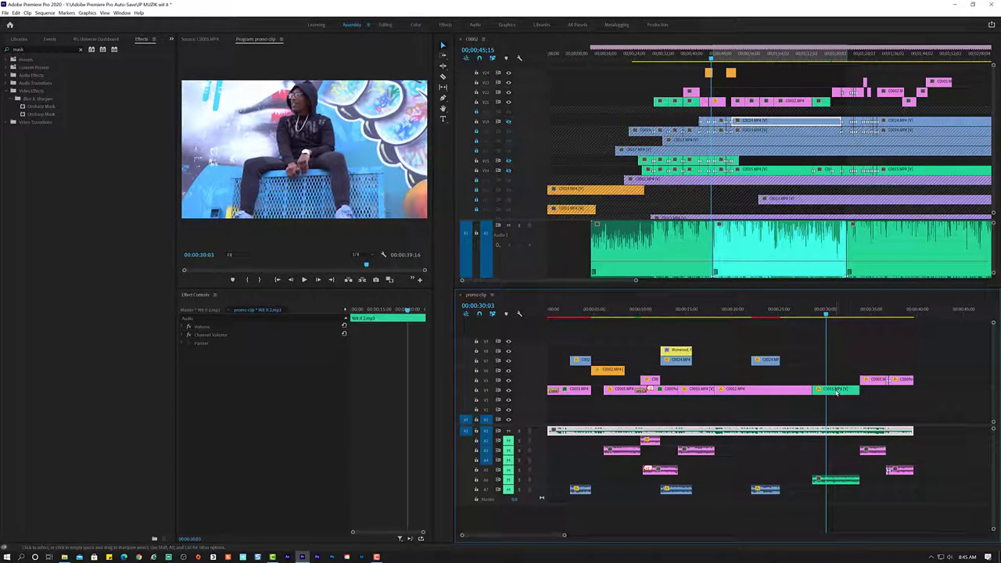
{"action": "left_click", "coordinate": [836, 393]}
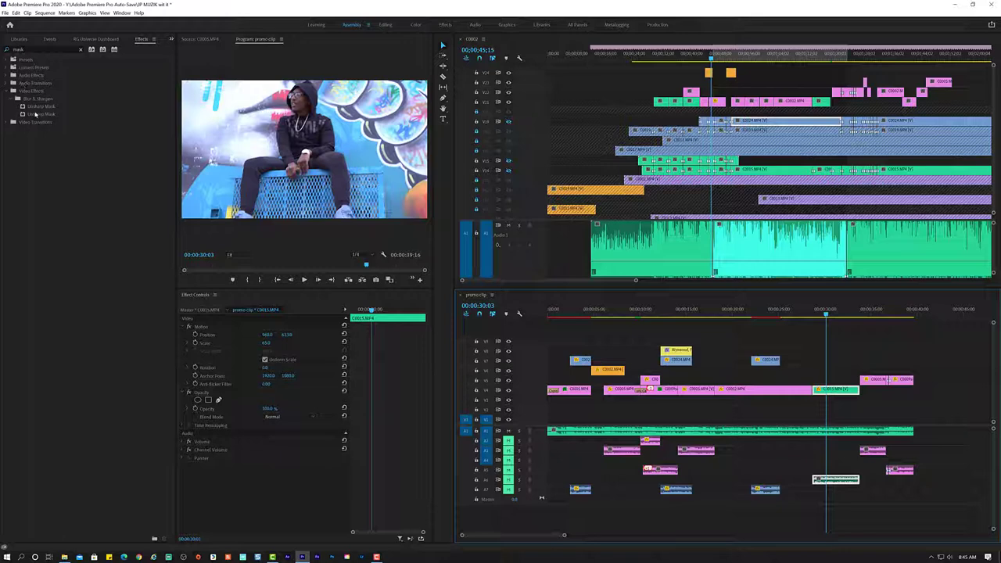
{"action": "left_click", "coordinate": [70, 54]}
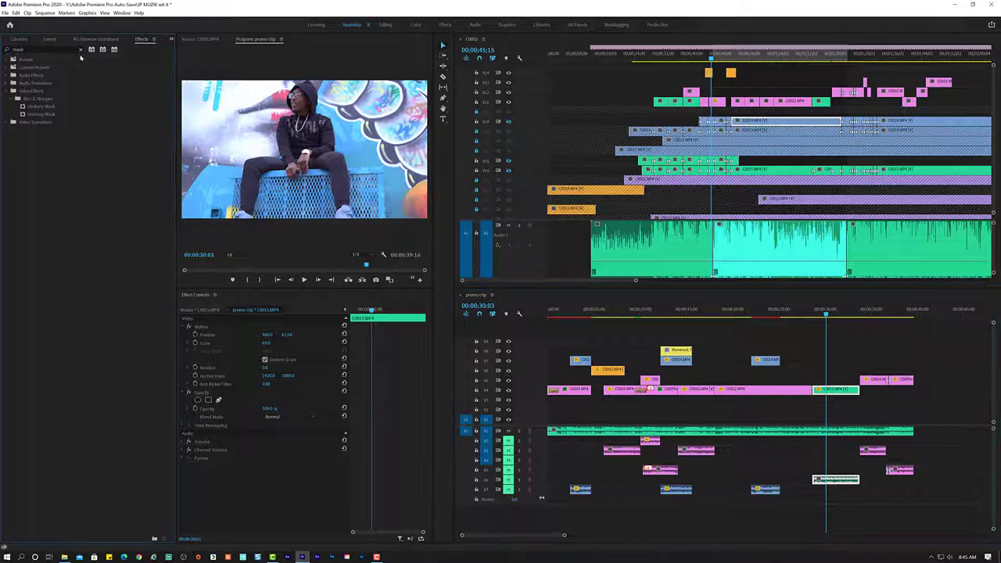
{"action": "left_click", "coordinate": [81, 50]}
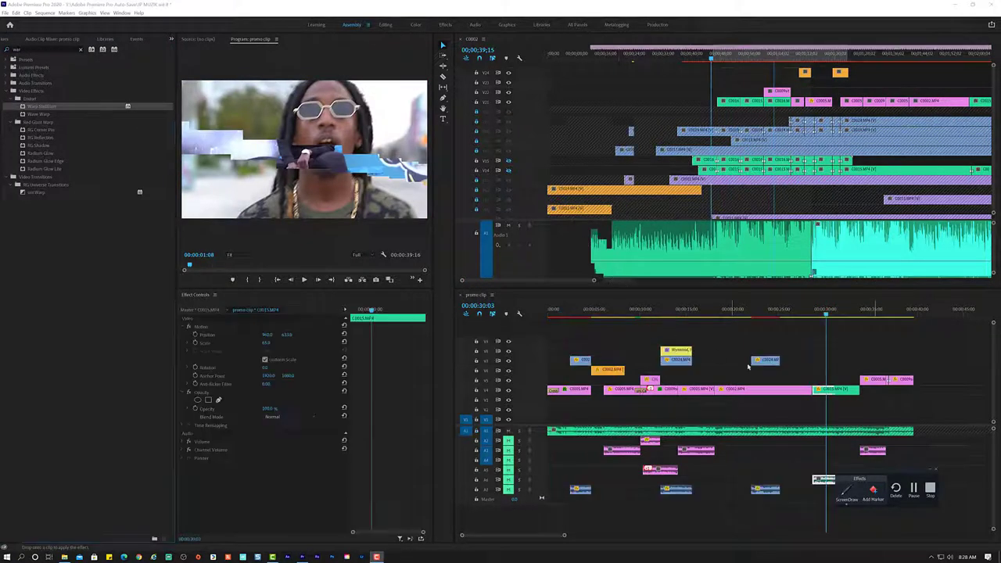
Apply Warp Stabilizer to the C0015 clip and clear the effects search.
{"action": "left_click_drag", "start_coordinate": [835, 396], "coordinate": [834, 395]}
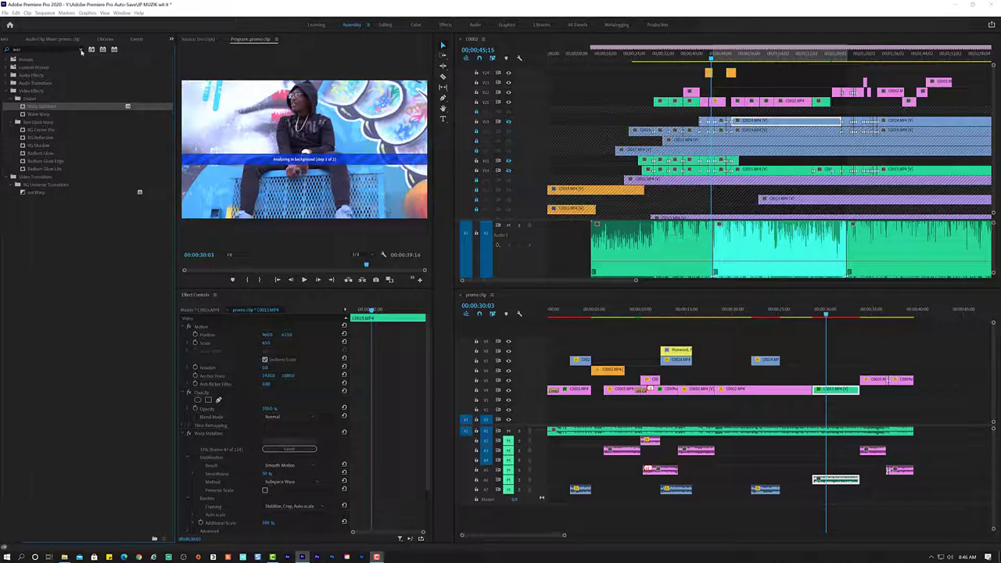
{"action": "left_click", "coordinate": [80, 50]}
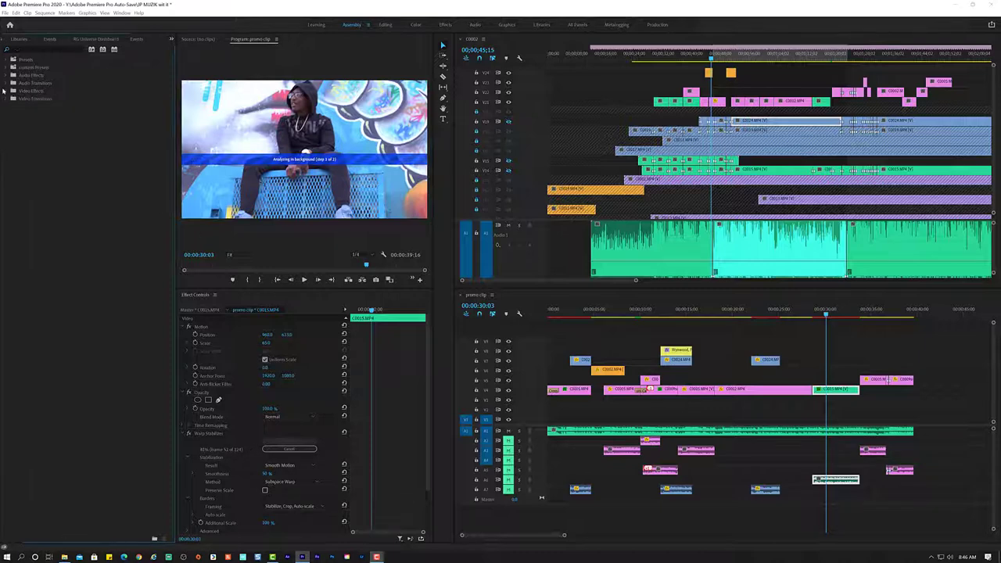
Expand Video Effects plus the RG Universe Stylize, RG Universe Utilities, RG VFX and Red Giant Warp folders.
{"action": "left_click", "coordinate": [6, 91]}
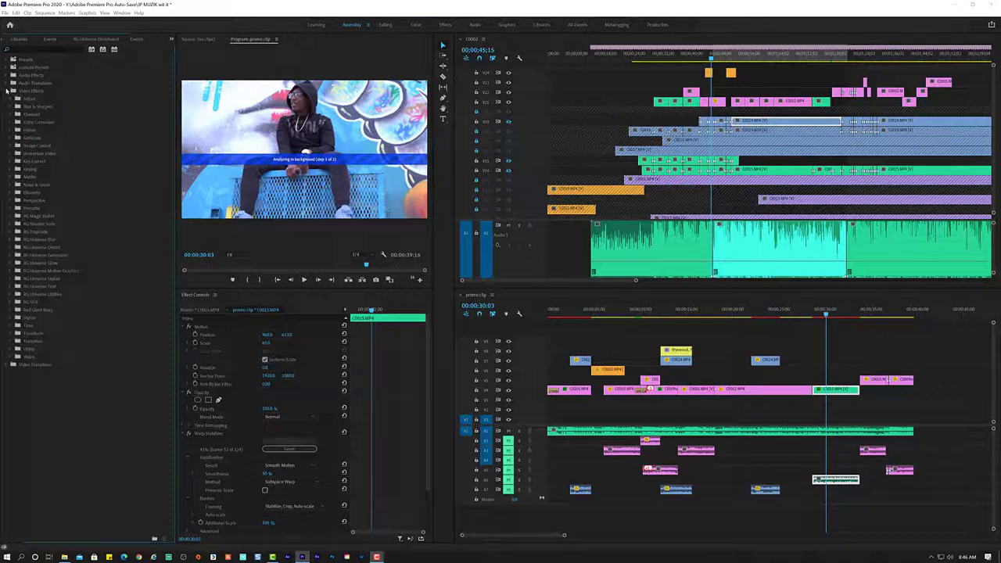
{"action": "left_click", "coordinate": [11, 278]}
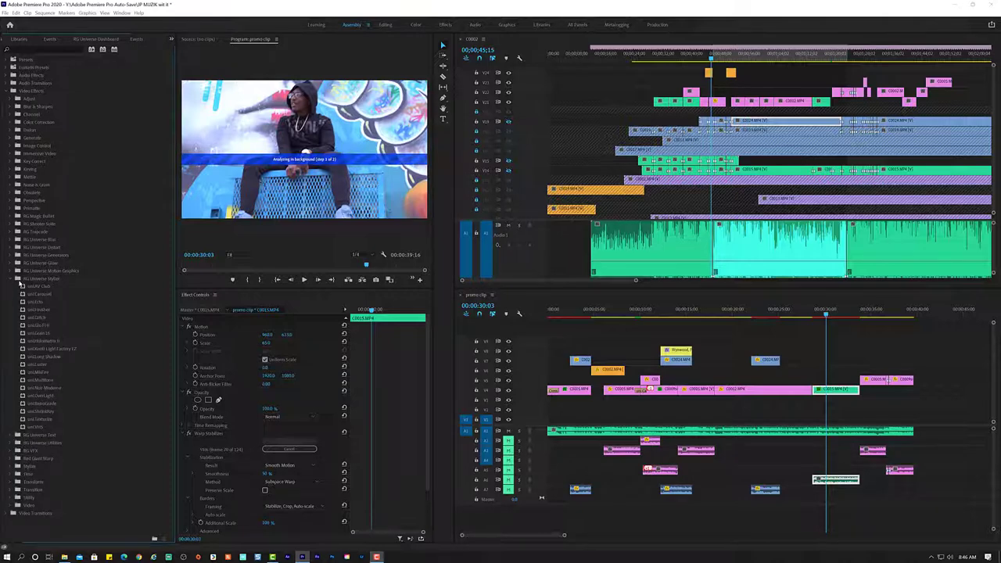
{"action": "left_click", "coordinate": [35, 427]}
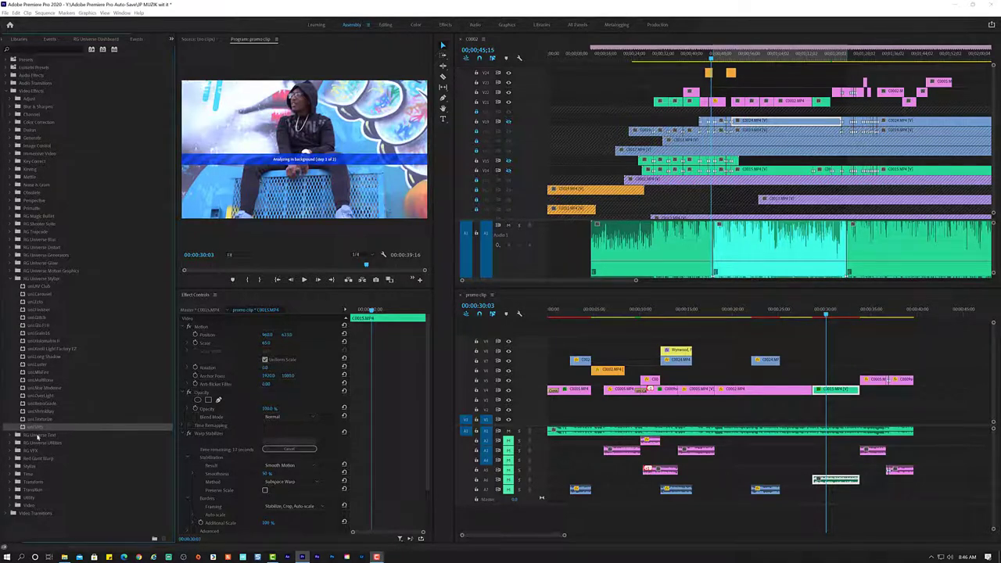
{"action": "left_click", "coordinate": [10, 442]}
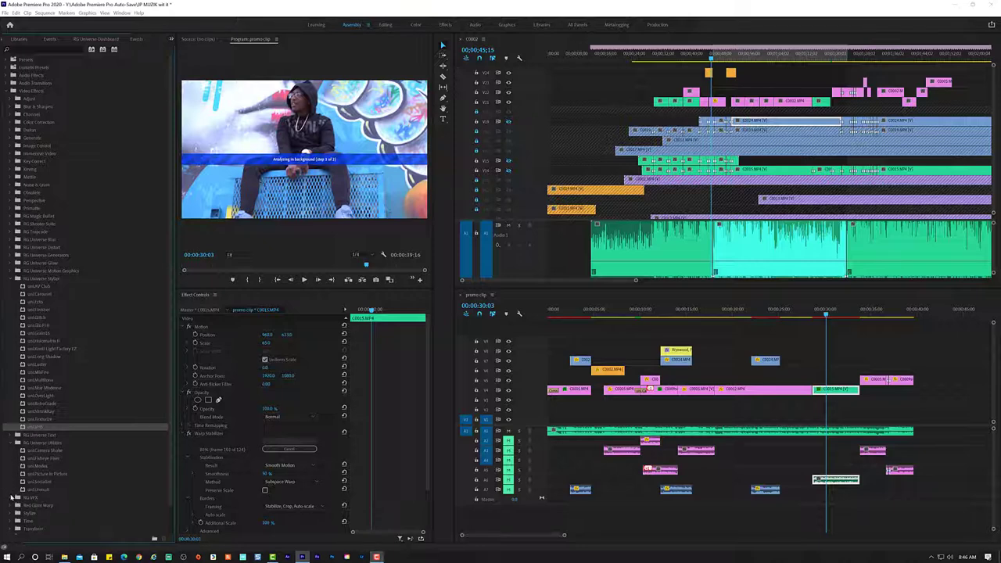
{"action": "left_click", "coordinate": [11, 496]}
{"action": "scroll", "coordinate": [41, 485], "scroll_direction": "down", "scroll_amount": 3}
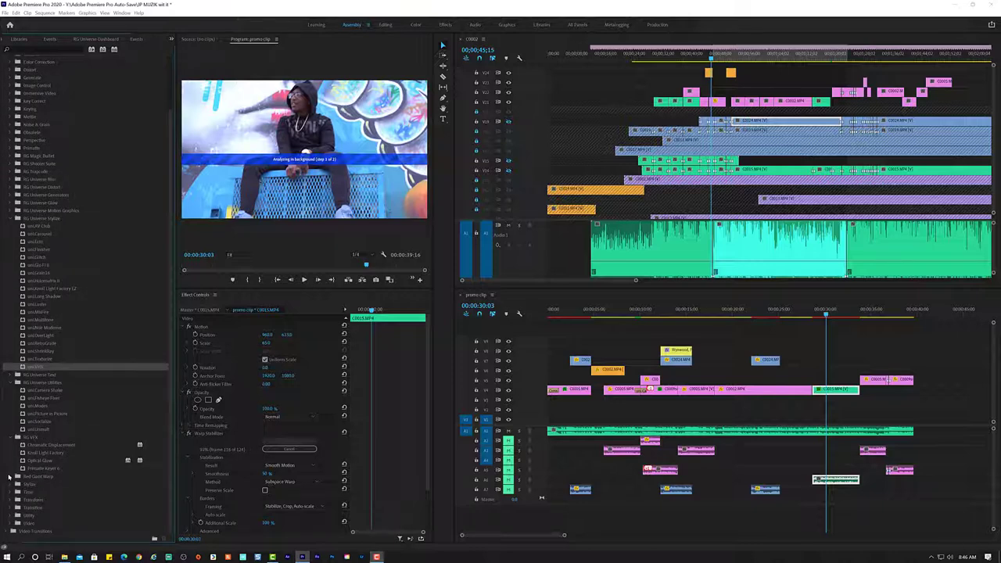
{"action": "left_click", "coordinate": [10, 475]}
{"action": "scroll", "coordinate": [100, 480], "scroll_direction": "down", "scroll_amount": 1}
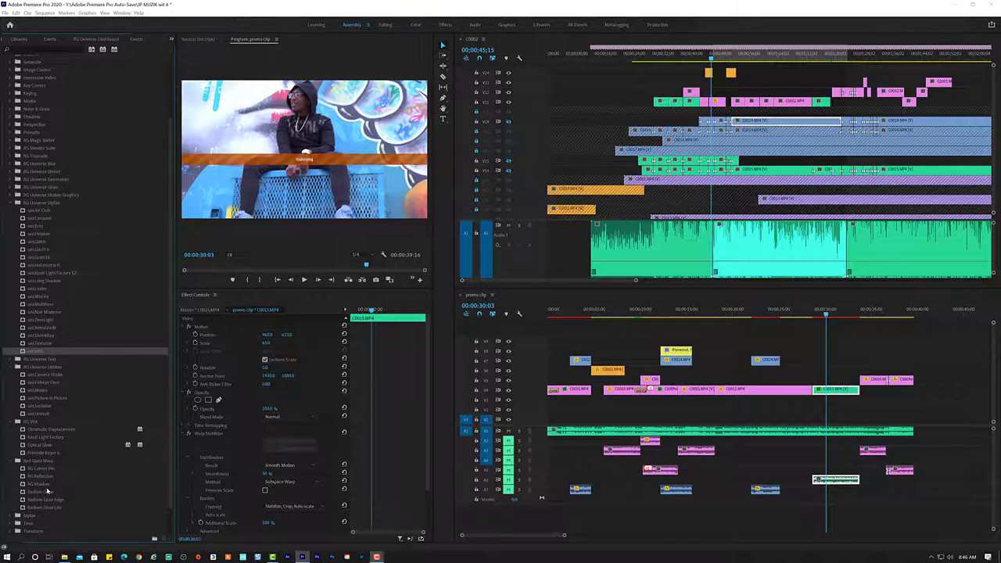
Replay from 28 seconds, then stop and load C0015.MP4 on V3 into Effect Controls.
{"action": "left_click", "coordinate": [806, 313]}
{"action": "key", "text": "space"}
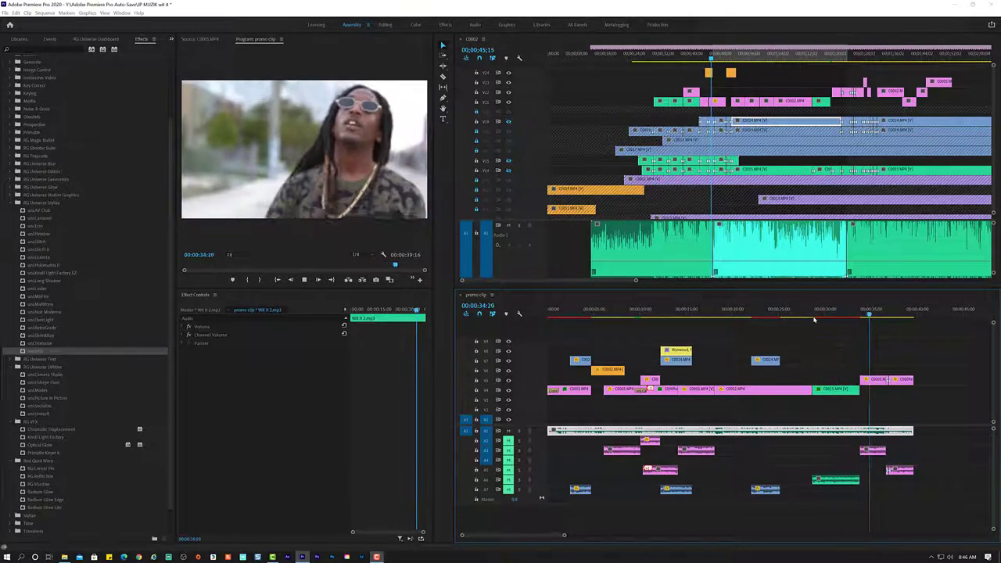
{"action": "left_click", "coordinate": [835, 389]}
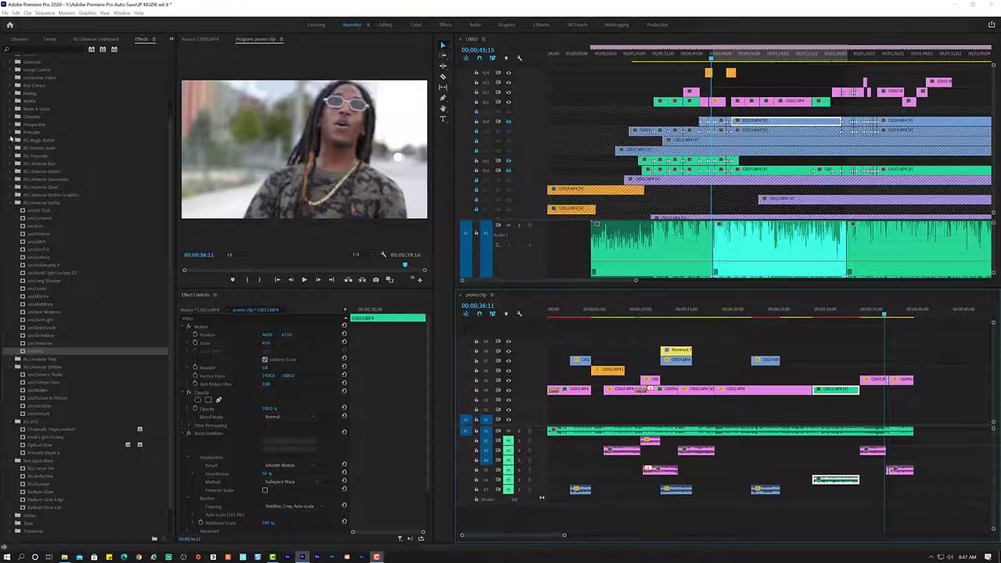
Browse the RG Magic Bullet effects (Cosmo, Mojo II) and select Looks.
{"action": "left_click", "coordinate": [17, 140]}
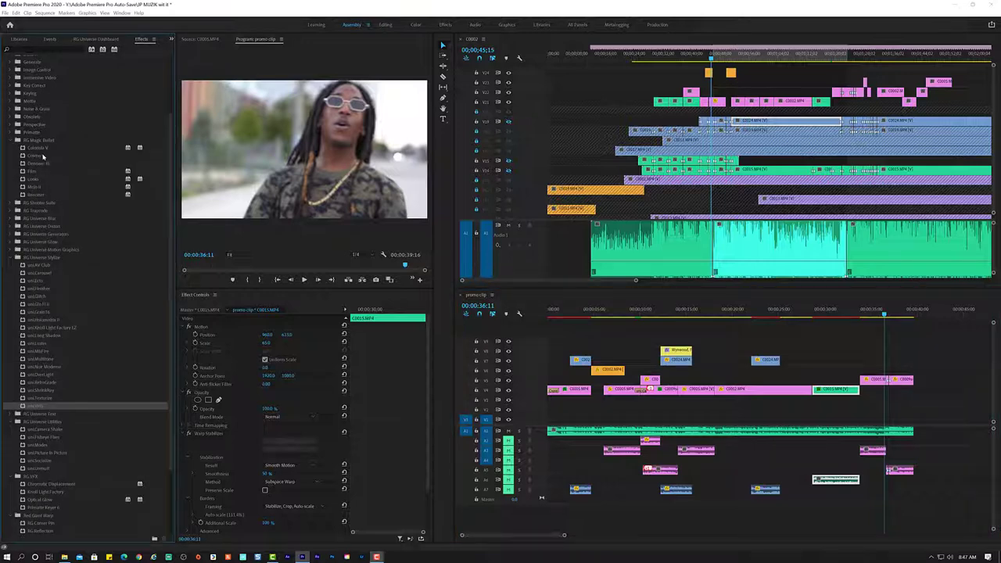
{"action": "left_click", "coordinate": [43, 156]}
{"action": "left_click", "coordinate": [35, 188]}
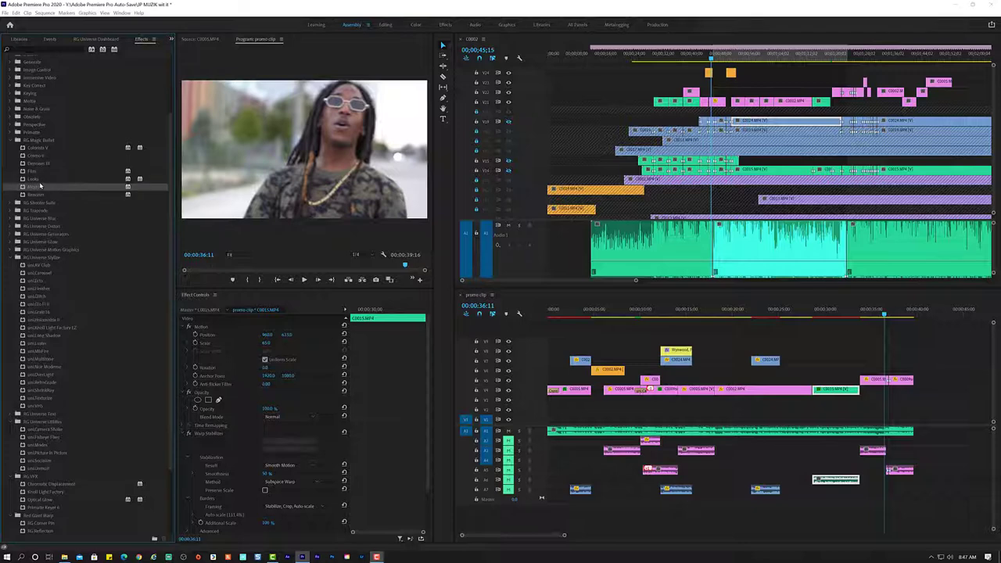
{"action": "left_click", "coordinate": [36, 179]}
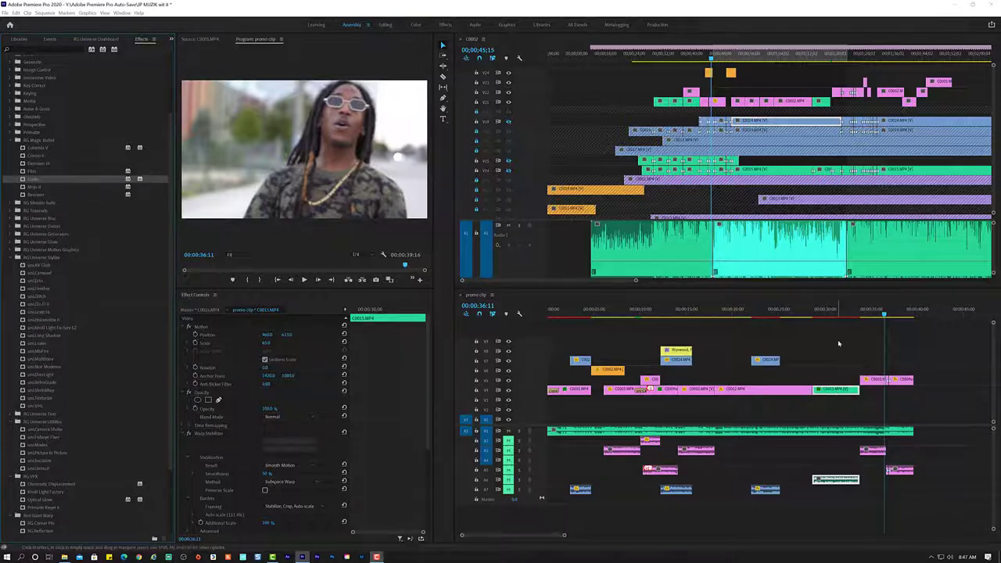
At 00:00:31:11, delete the Looks effect from C0015 in Effect Controls.
{"action": "left_click", "coordinate": [838, 309]}
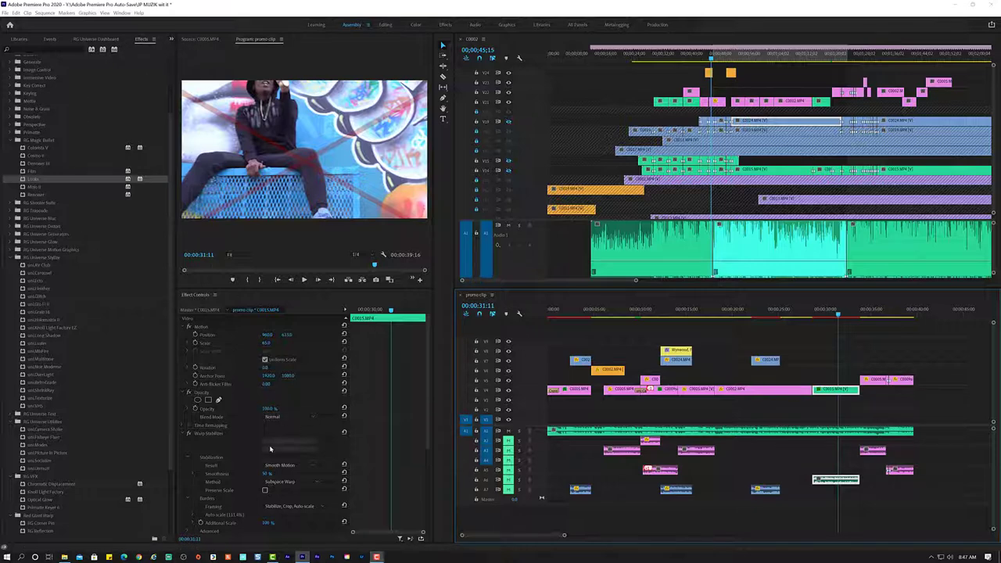
{"action": "scroll", "coordinate": [240, 459], "scroll_direction": "down", "scroll_amount": 2}
{"action": "scroll", "coordinate": [239, 459], "scroll_direction": "down", "scroll_amount": 2}
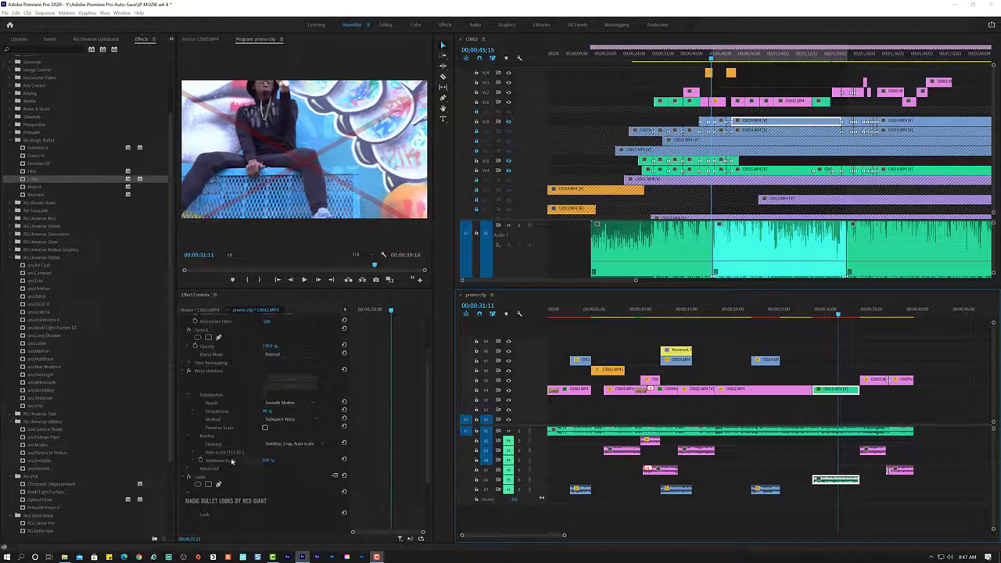
{"action": "scroll", "coordinate": [237, 461], "scroll_direction": "down", "scroll_amount": 2}
{"action": "scroll", "coordinate": [234, 463], "scroll_direction": "down", "scroll_amount": 1}
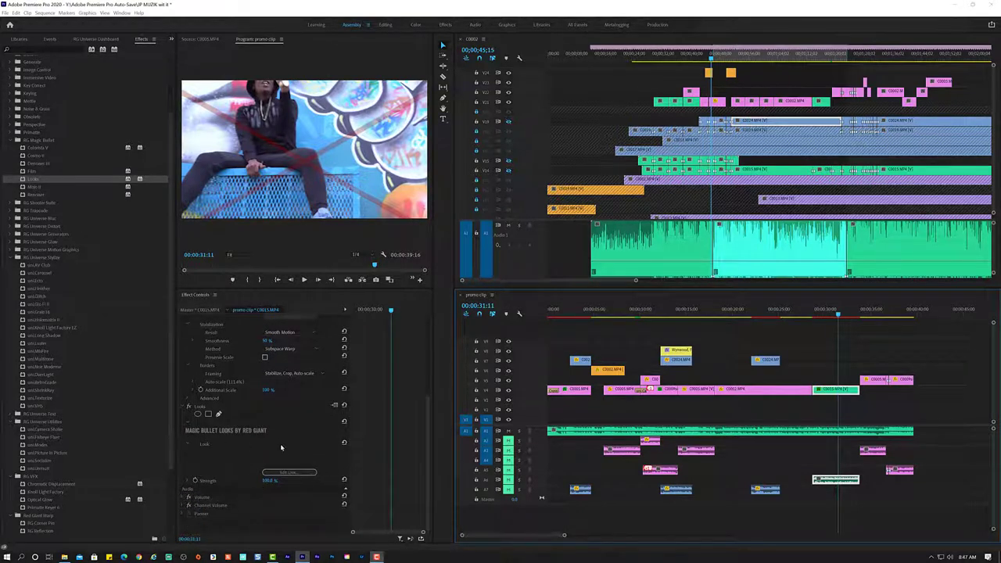
{"action": "left_click", "coordinate": [225, 406]}
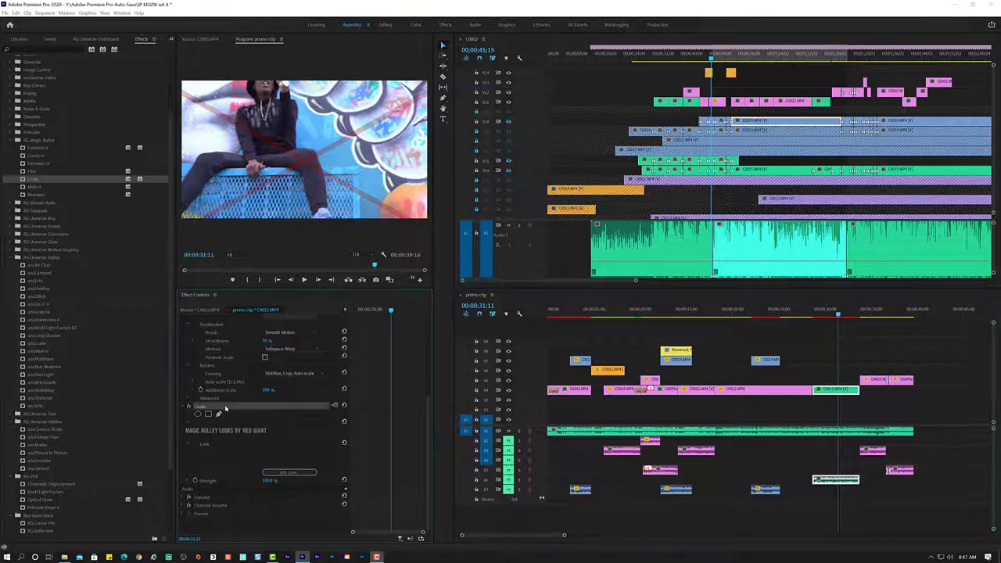
{"action": "key", "text": "Delete"}
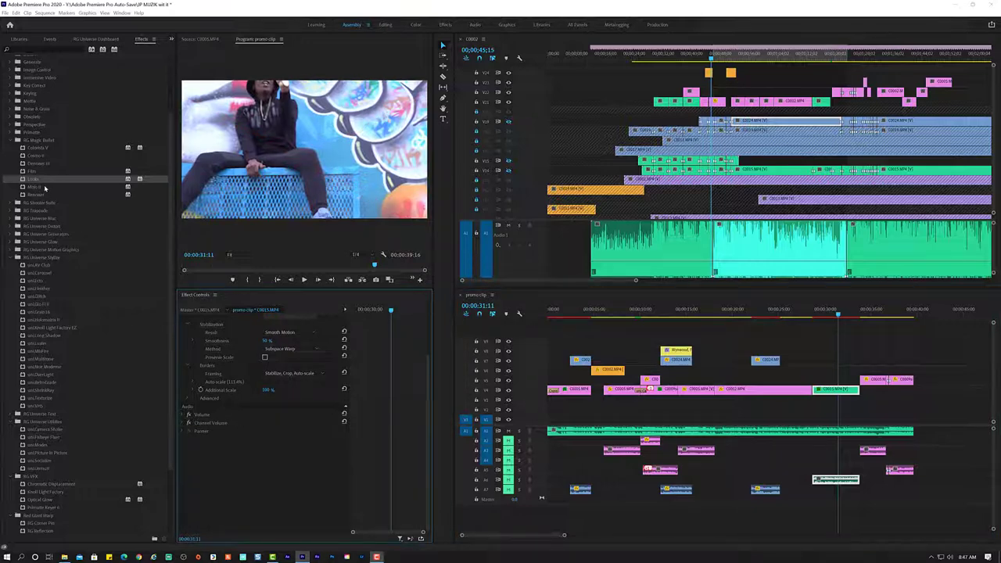
Drop Mojo II onto C0015 and launch Red Giant Application Manager from its setup icon.
{"action": "left_click", "coordinate": [39, 186]}
{"action": "left_click_drag", "start_coordinate": [37, 186], "coordinate": [835, 390]}
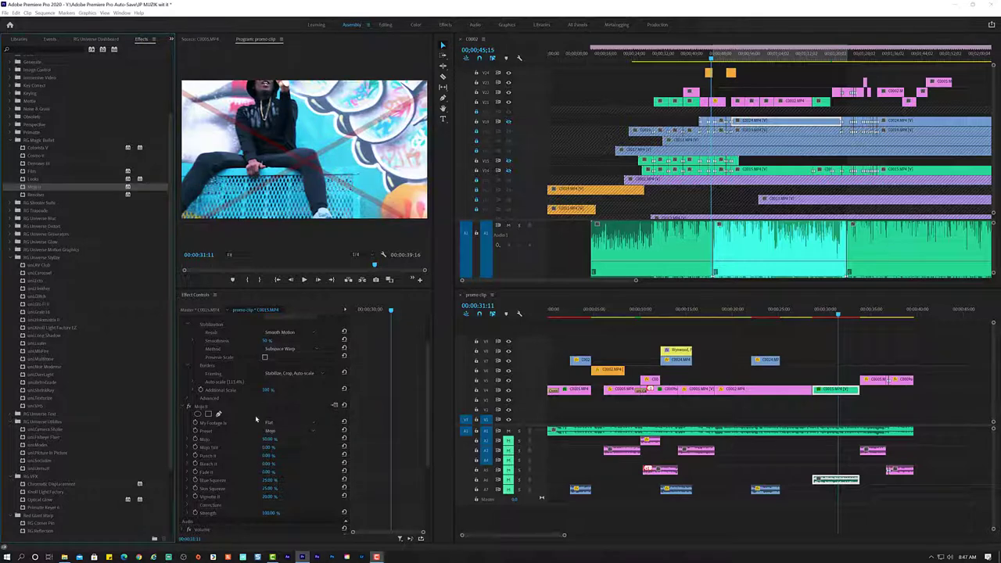
{"action": "scroll", "coordinate": [244, 432], "scroll_direction": "up", "scroll_amount": 3}
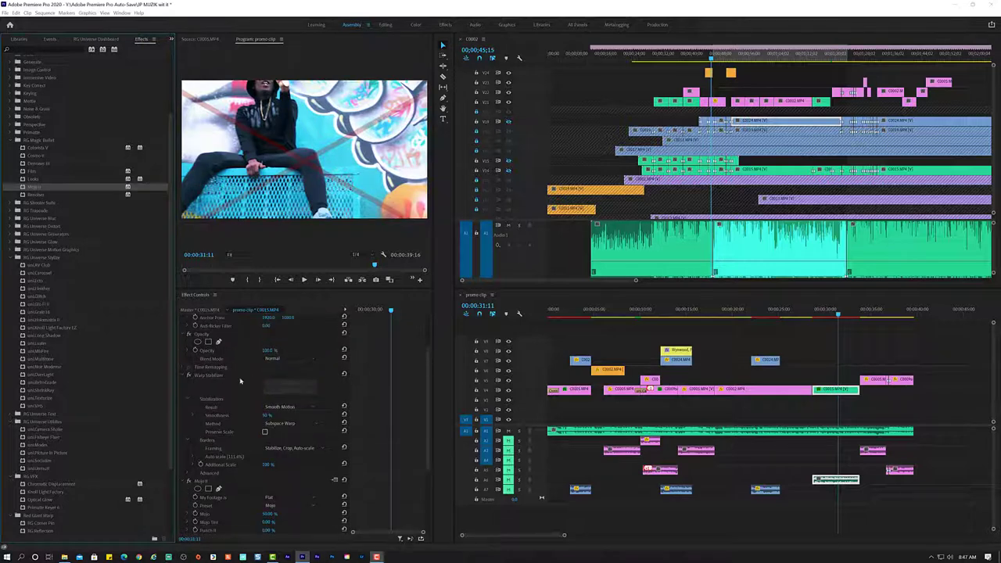
{"action": "left_click", "coordinate": [338, 480]}
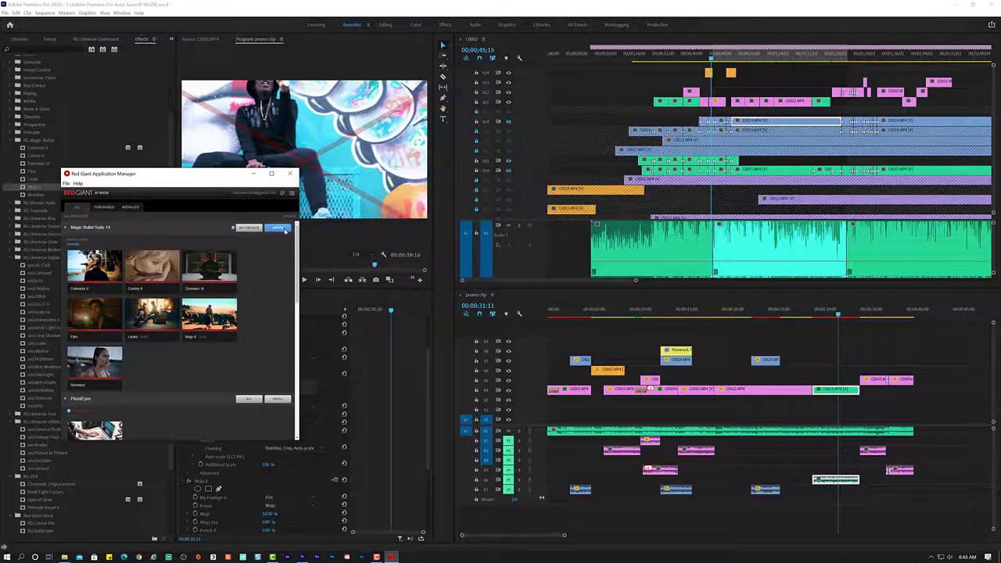
Attempt the Magic Bullet Suite 14 update, accept the close-Premiere warning, and exit the manager.
{"action": "left_click", "coordinate": [280, 228]}
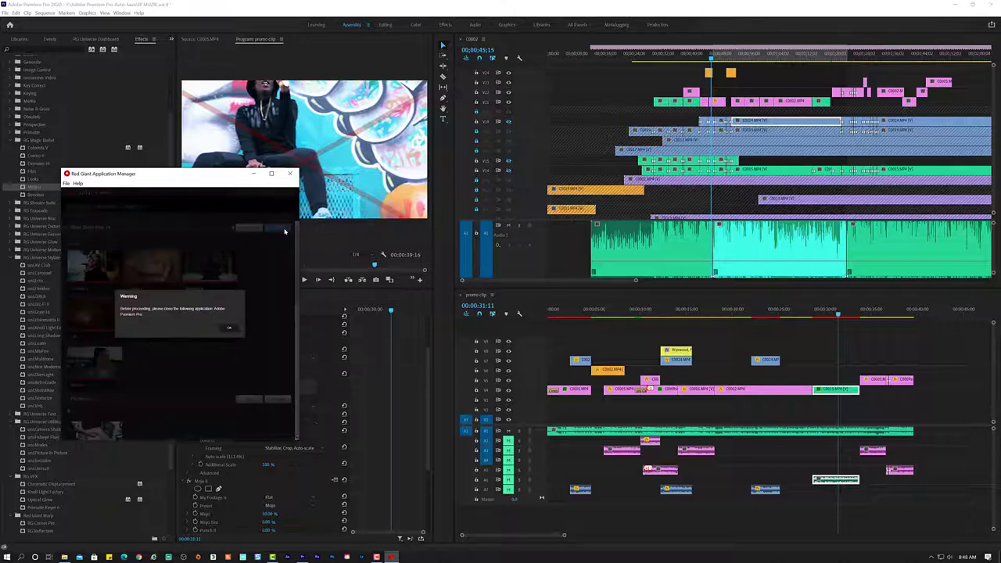
{"action": "left_click", "coordinate": [229, 330]}
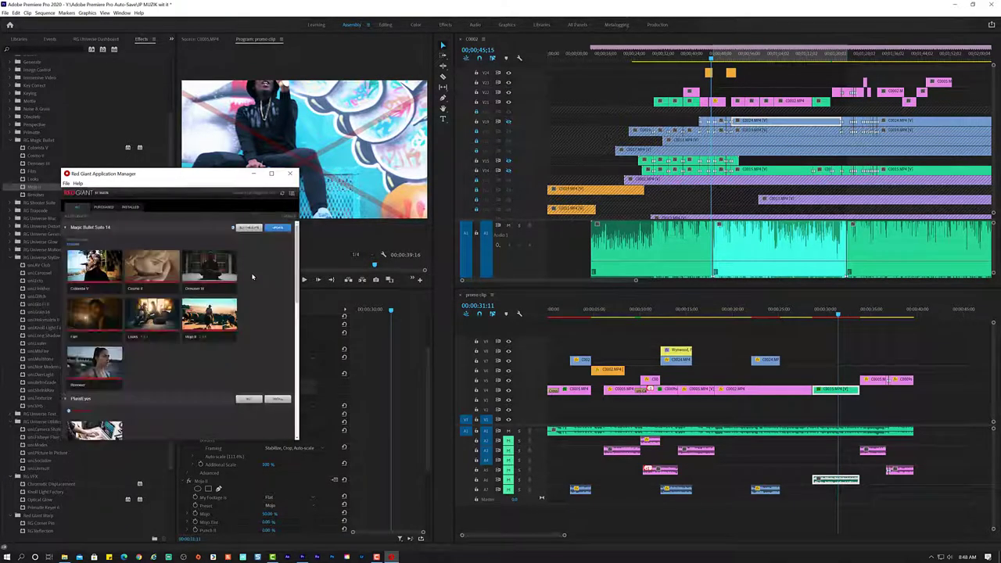
{"action": "left_click", "coordinate": [289, 173]}
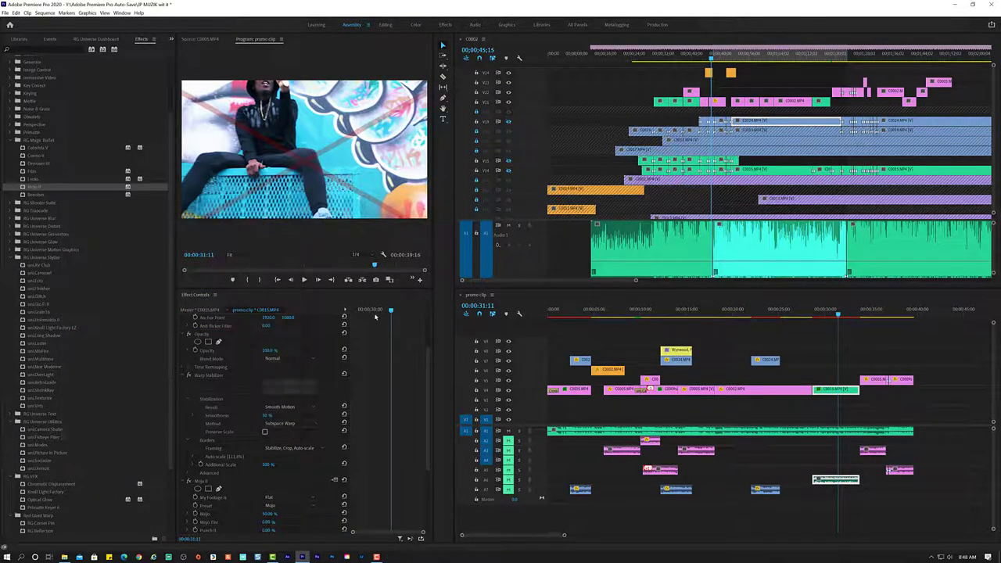
Delete the Mojo II effect from the C0015 clip.
{"action": "left_click", "coordinate": [230, 485]}
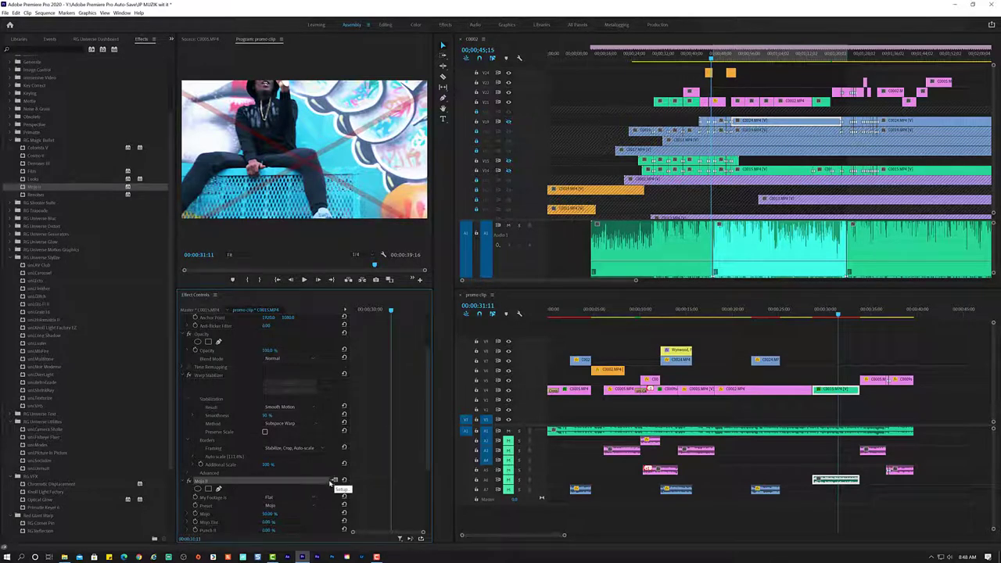
{"action": "right_click", "coordinate": [314, 483]}
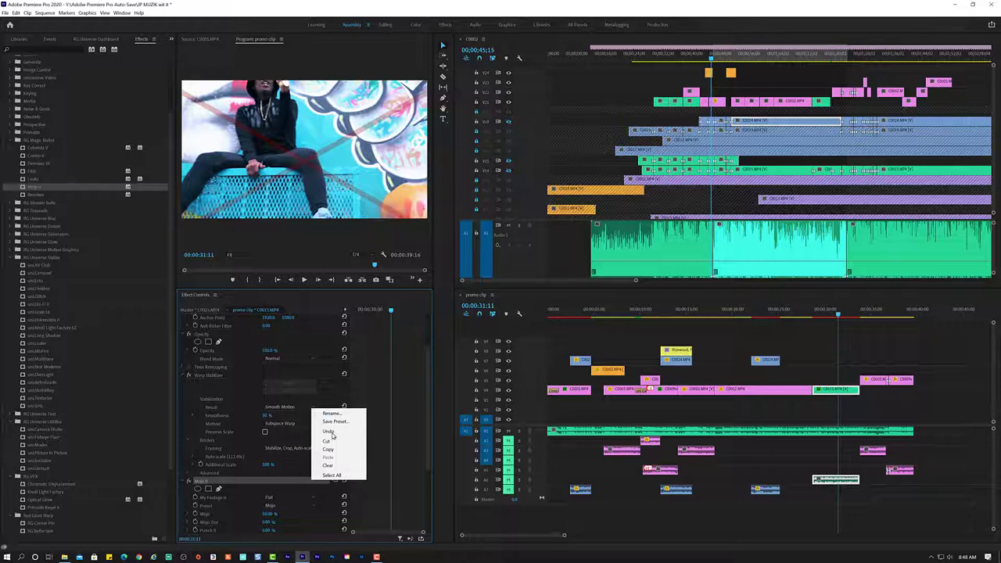
{"action": "left_click", "coordinate": [287, 484]}
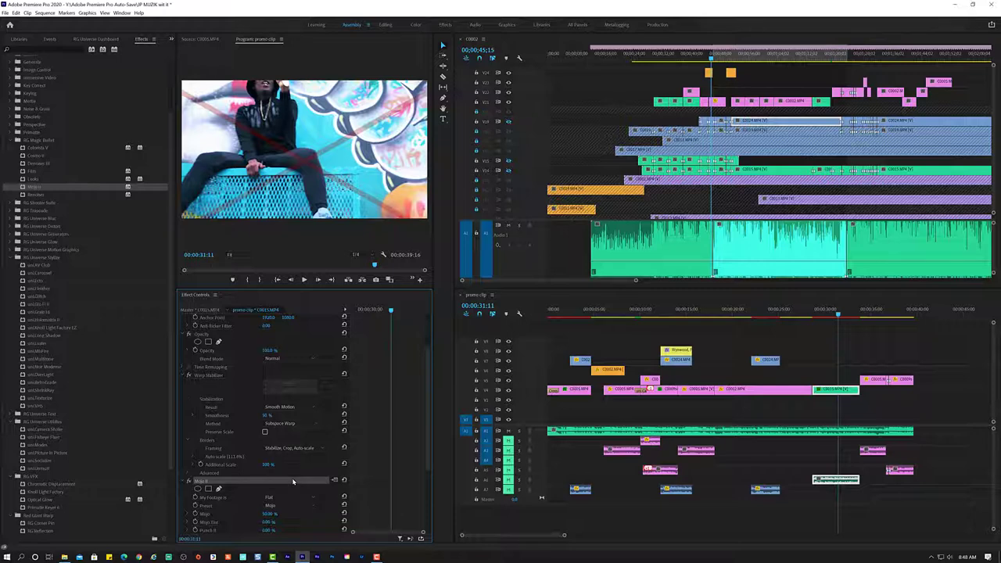
{"action": "key", "text": "Delete"}
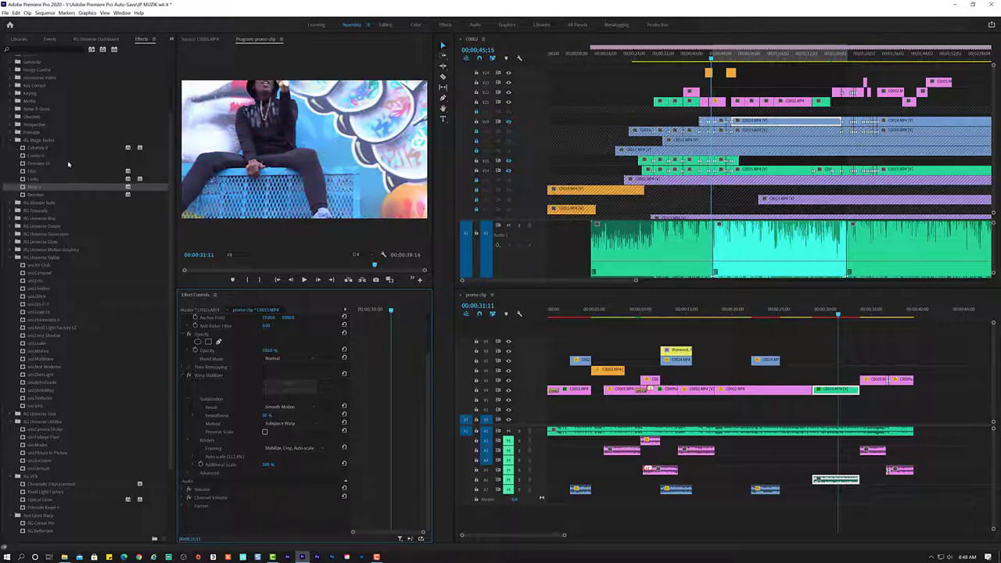
Apply Magic Bullet Film to C0015 and scrub back to preview the grade.
{"action": "left_click", "coordinate": [62, 171]}
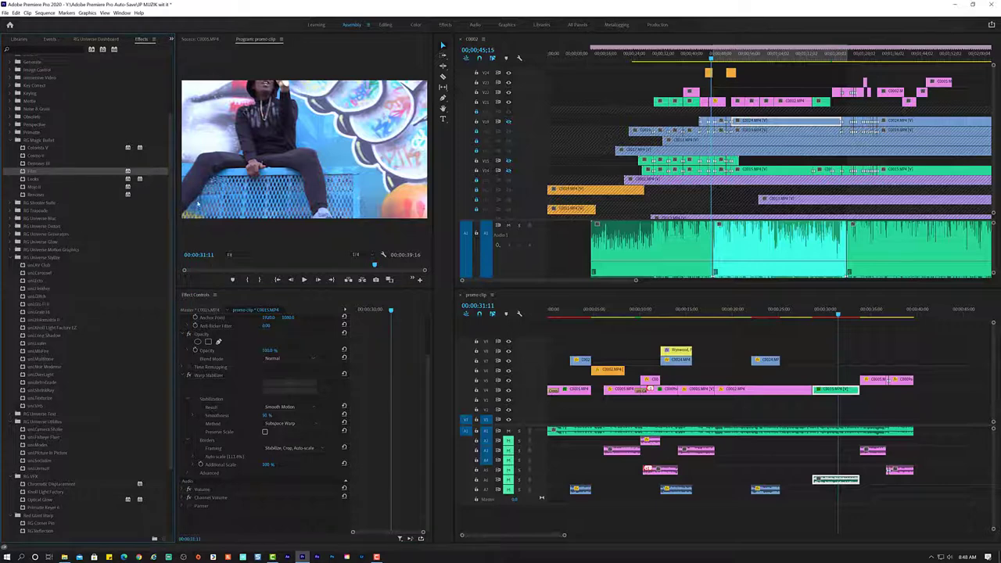
{"action": "mouse_move", "coordinate": [329, 171]}
{"action": "left_mouse_down"}
{"action": "mouse_move", "coordinate": [269, 495]}
{"action": "mouse_move", "coordinate": [275, 480]}
{"action": "left_mouse_up"}
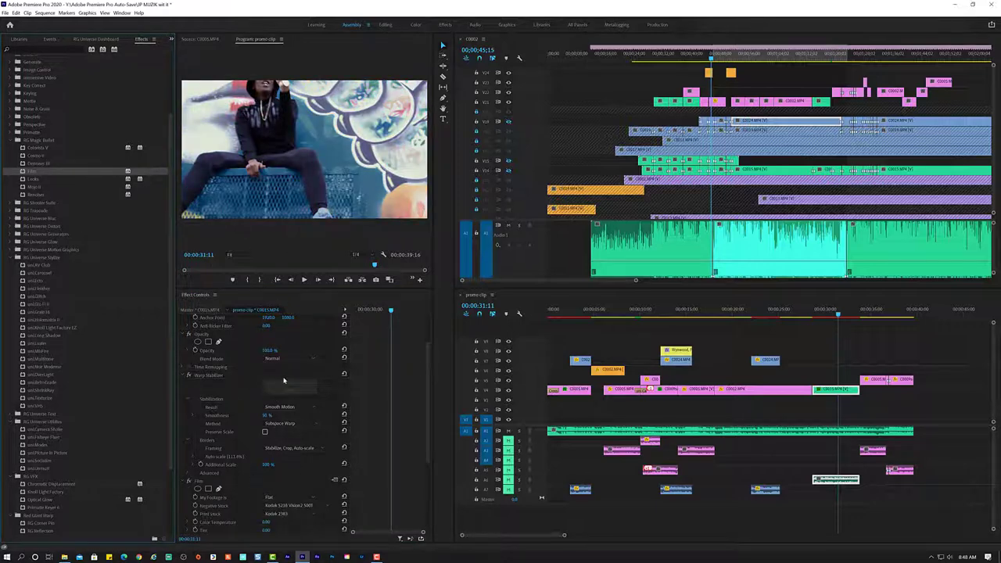
{"action": "scroll", "coordinate": [229, 483], "scroll_direction": "down", "scroll_amount": 3}
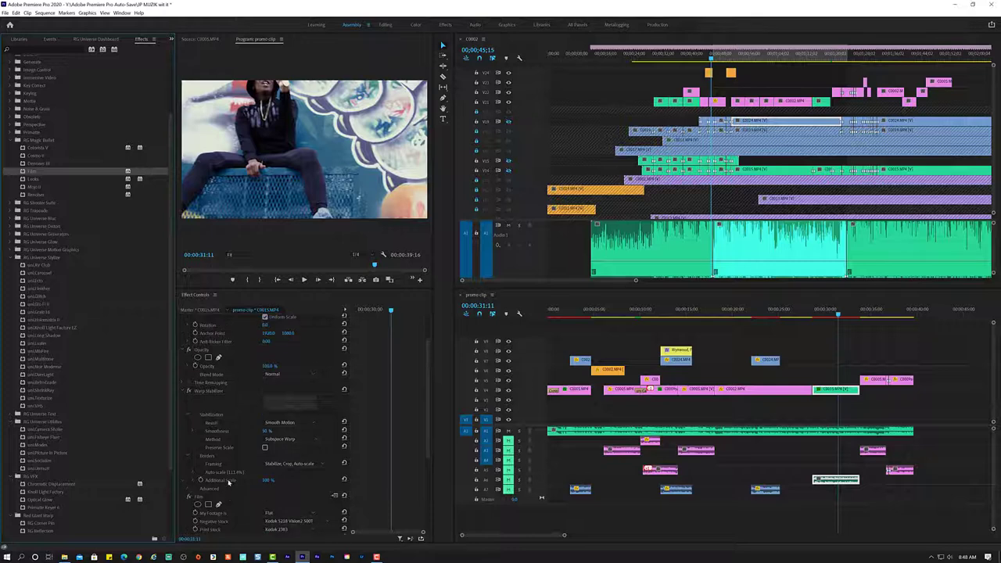
{"action": "scroll", "coordinate": [229, 483], "scroll_direction": "down", "scroll_amount": 2}
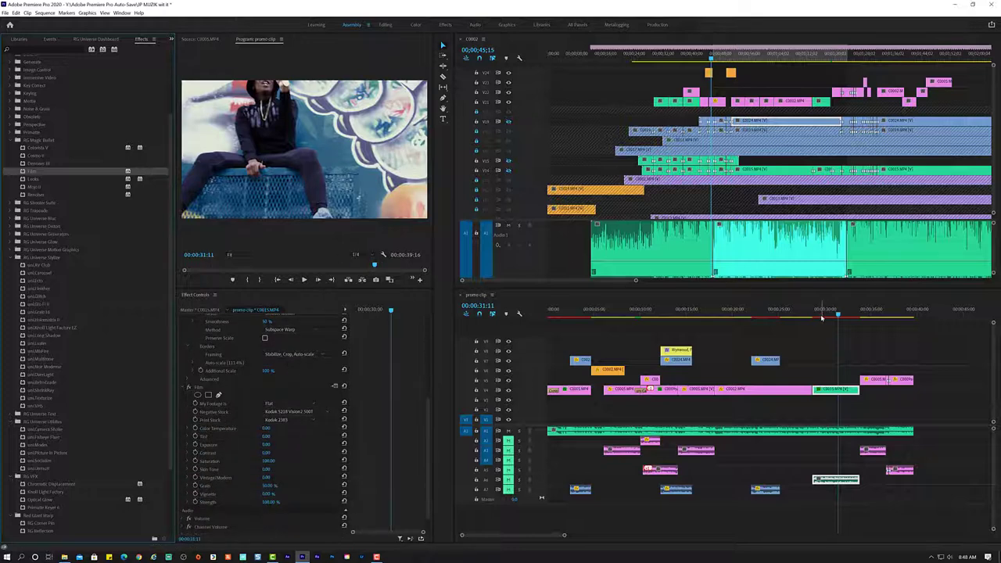
{"action": "mouse_move", "coordinate": [827, 314]}
{"action": "left_mouse_down"}
{"action": "mouse_move", "coordinate": [808, 317]}
{"action": "mouse_move", "coordinate": [822, 314]}
{"action": "left_mouse_up"}
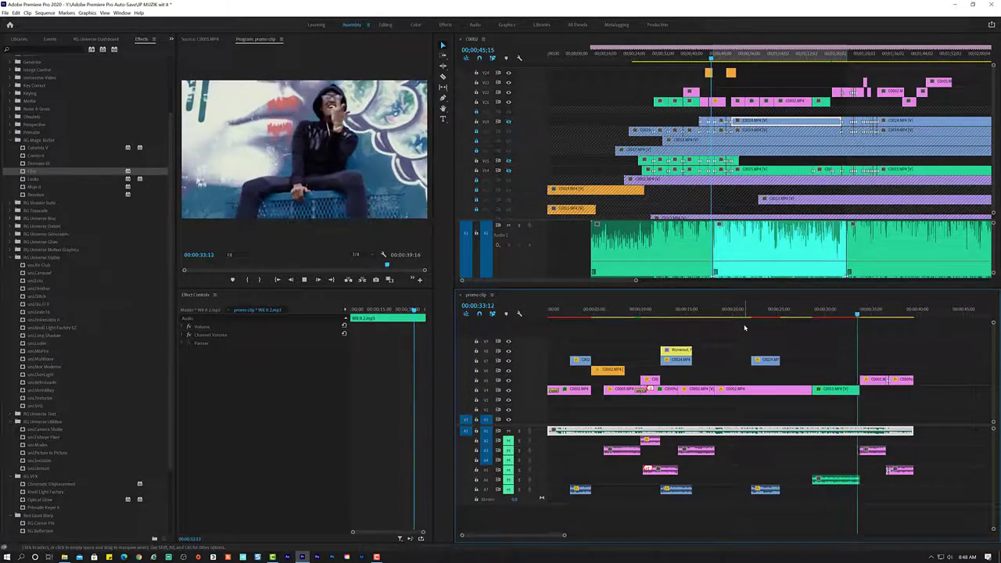
Stop playback at 00:00:35:02, deselect the A1 clip, and switch the left panel to Project.
{"action": "key", "text": "space"}
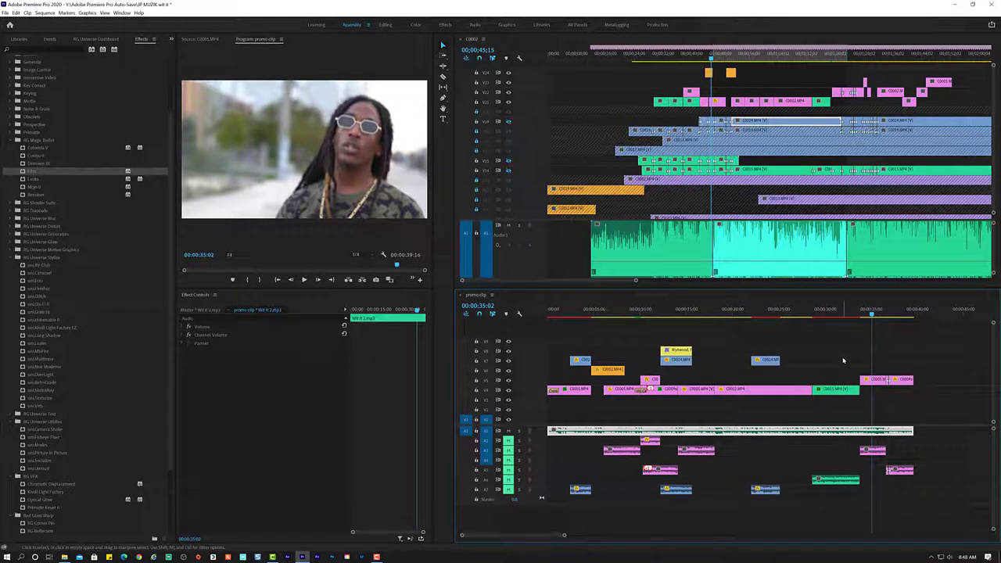
{"action": "left_click", "coordinate": [841, 350]}
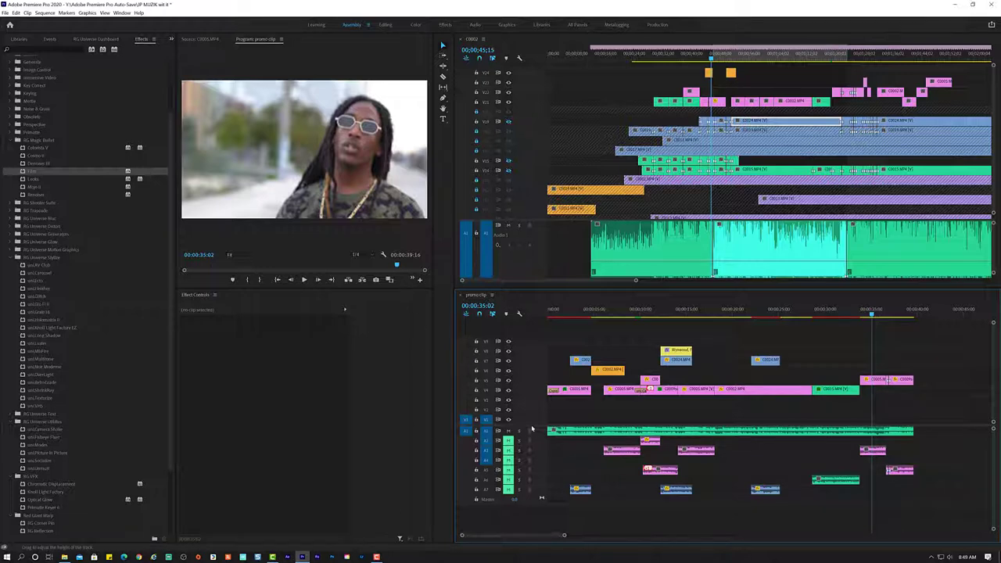
{"action": "left_click", "coordinate": [172, 39]}
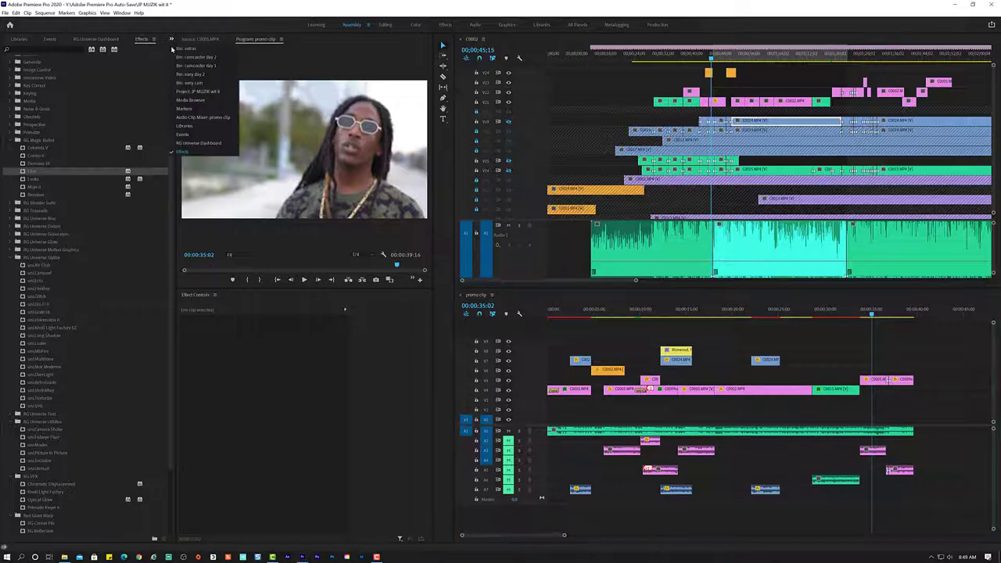
{"action": "left_click", "coordinate": [209, 91]}
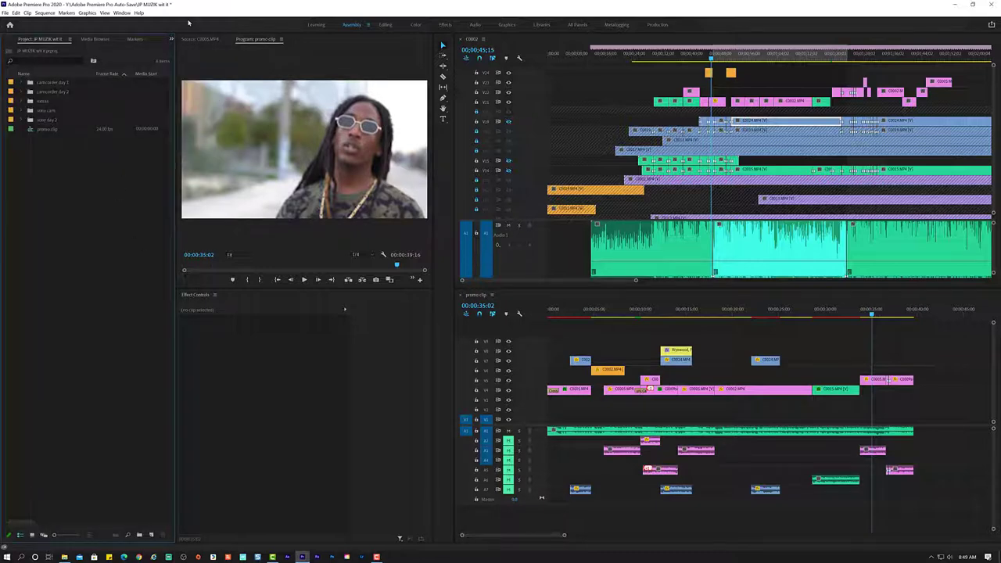
{"action": "left_click", "coordinate": [171, 39]}
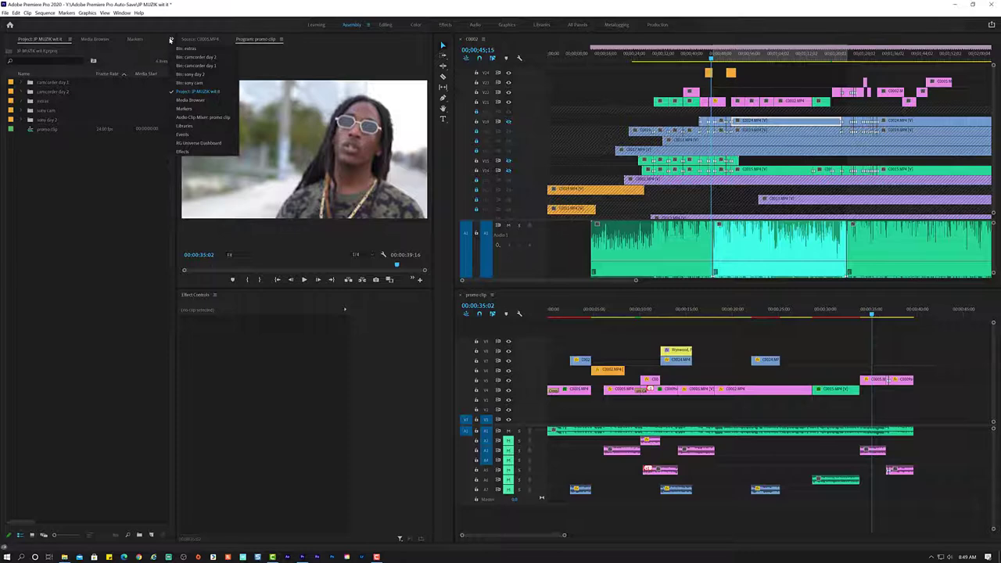
{"action": "left_click", "coordinate": [63, 224]}
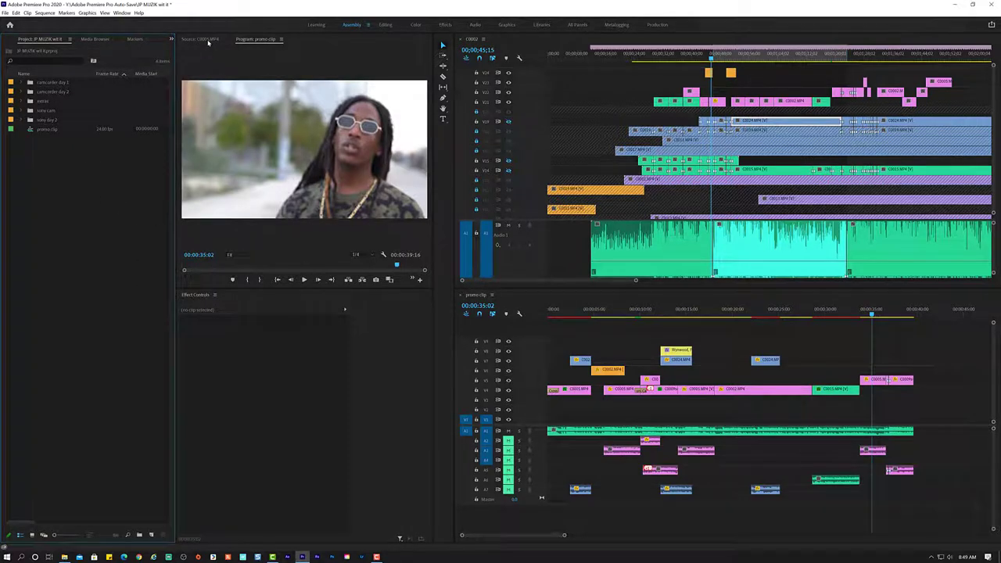
Cycle through Media Browser, Markers and the extras bin, returning to the project's bin folders.
{"action": "left_click", "coordinate": [94, 39]}
{"action": "left_click", "coordinate": [127, 39]}
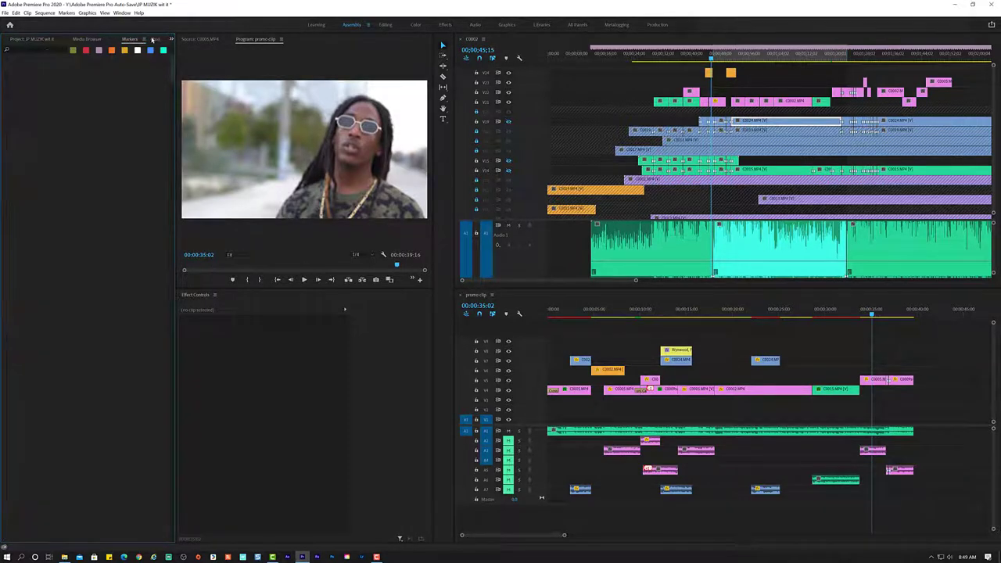
{"action": "left_click", "coordinate": [172, 41]}
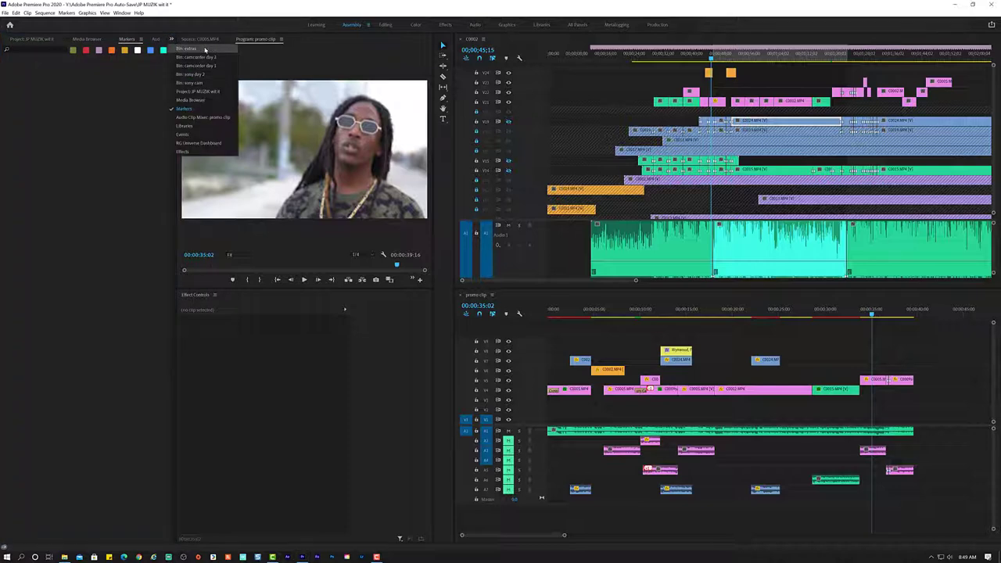
{"action": "left_click", "coordinate": [177, 46]}
{"action": "left_click", "coordinate": [172, 39]}
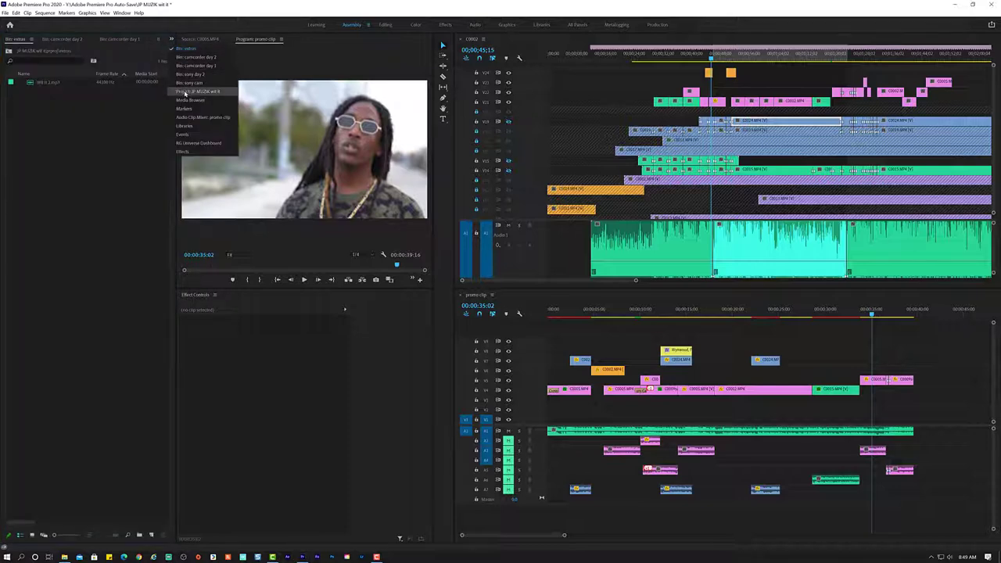
{"action": "left_click", "coordinate": [191, 93]}
{"action": "left_click", "coordinate": [262, 426]}
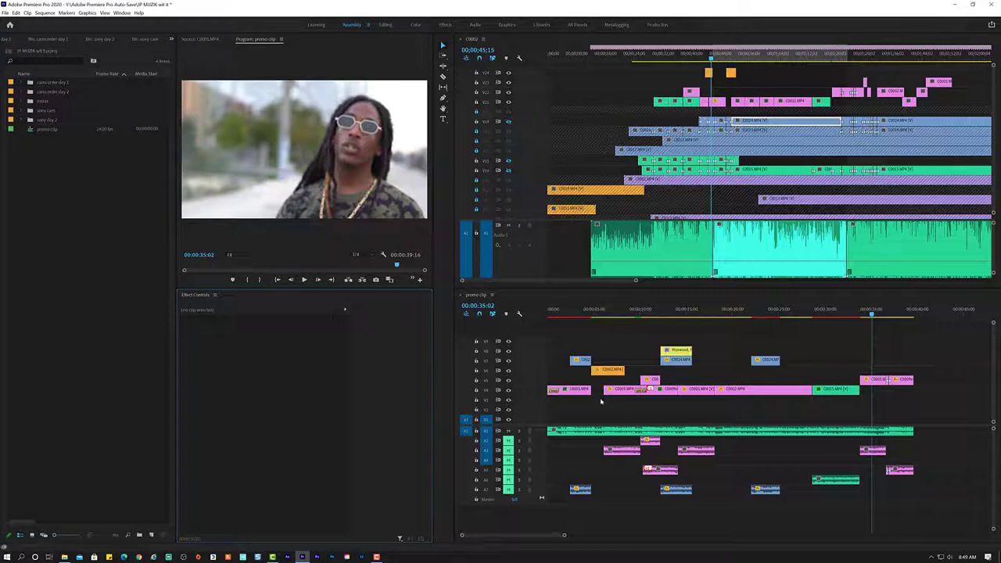
{"action": "left_click", "coordinate": [650, 337]}
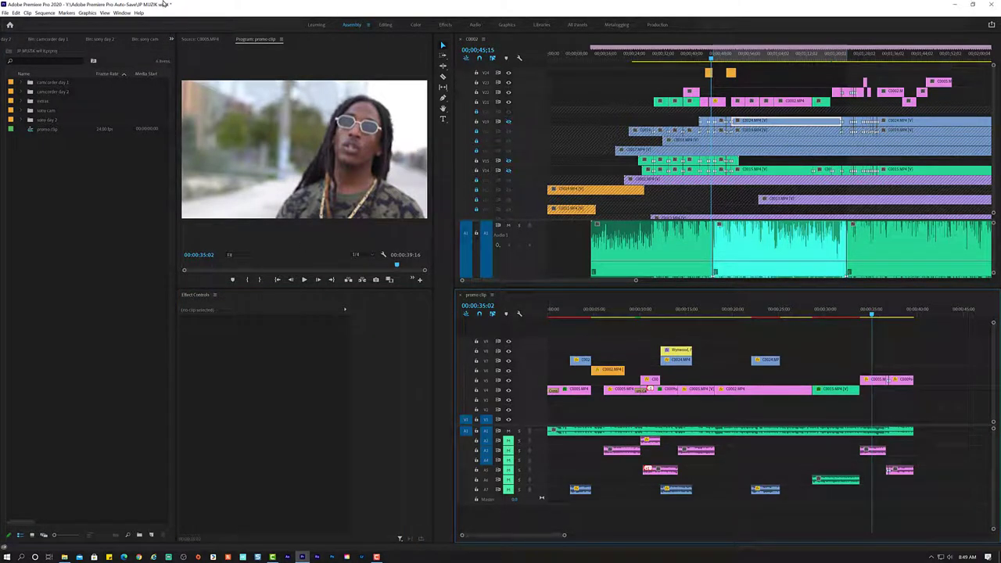
Look through the Sequence and File > New menus, close them, and refocus the project bins.
{"action": "left_click", "coordinate": [39, 13]}
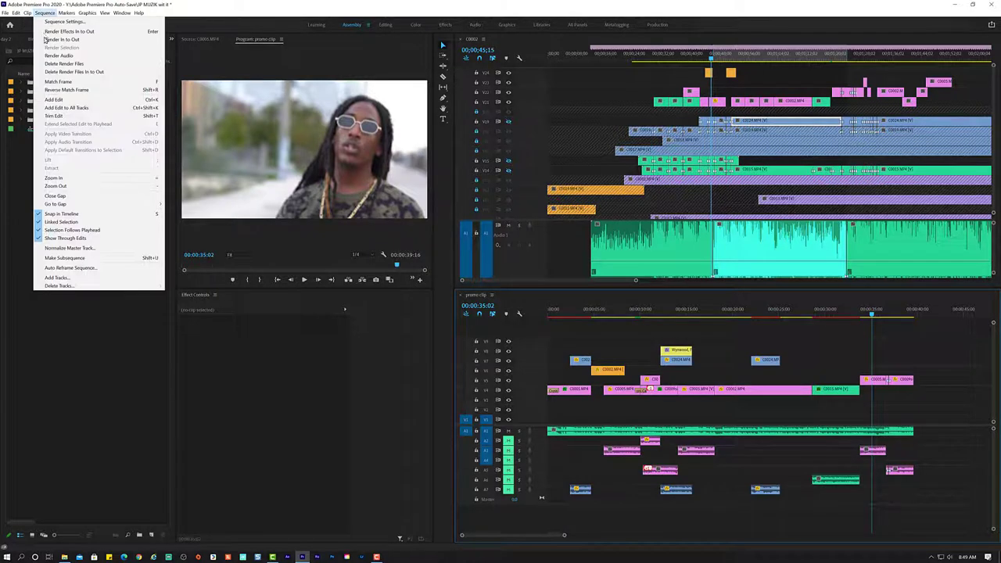
{"action": "left_click", "coordinate": [5, 13]}
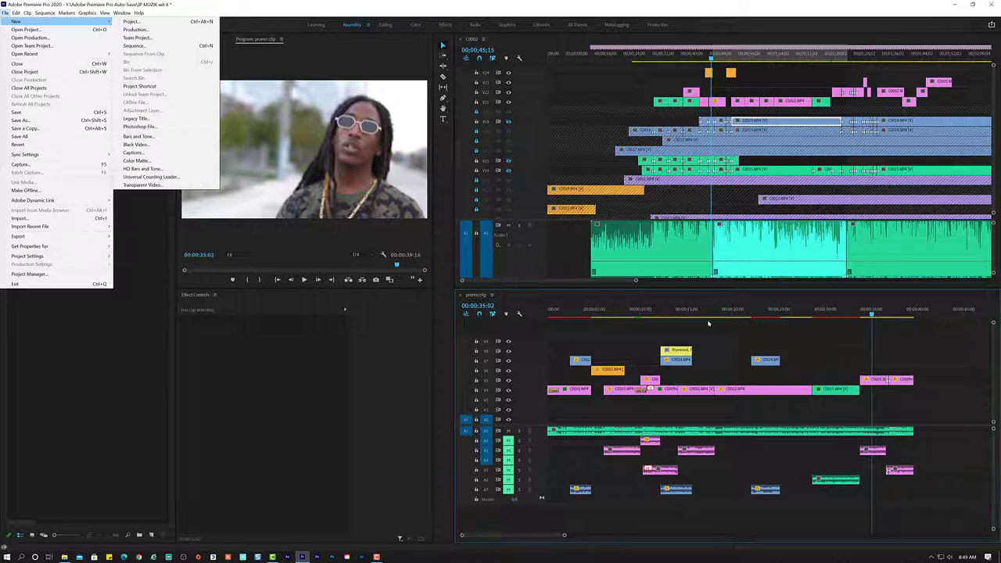
{"action": "left_click", "coordinate": [602, 333]}
{"action": "left_click", "coordinate": [222, 434]}
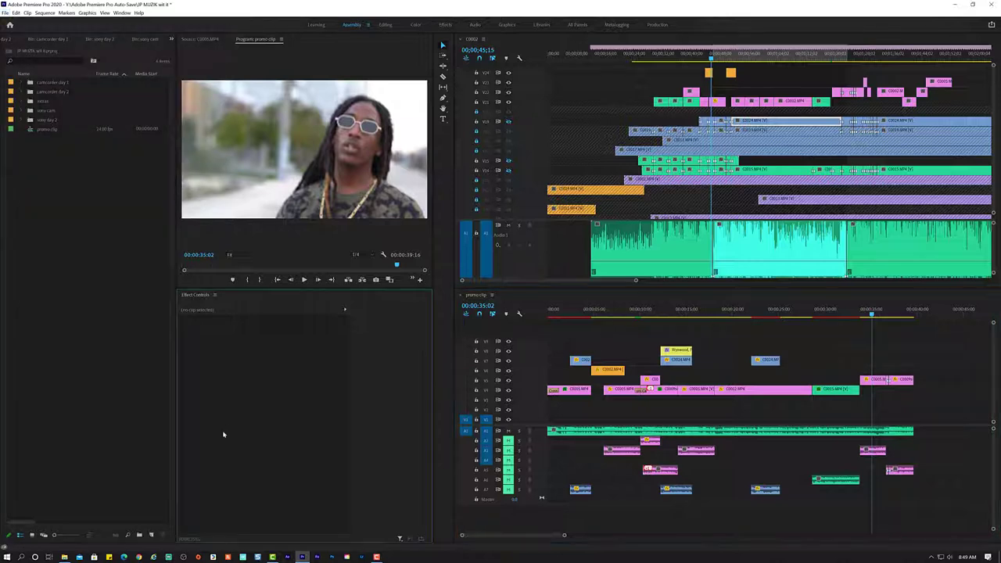
{"action": "left_click", "coordinate": [55, 266]}
Create a new 1920×1080 Adjustment Layer in the Project panel.
{"action": "right_click", "coordinate": [50, 194]}
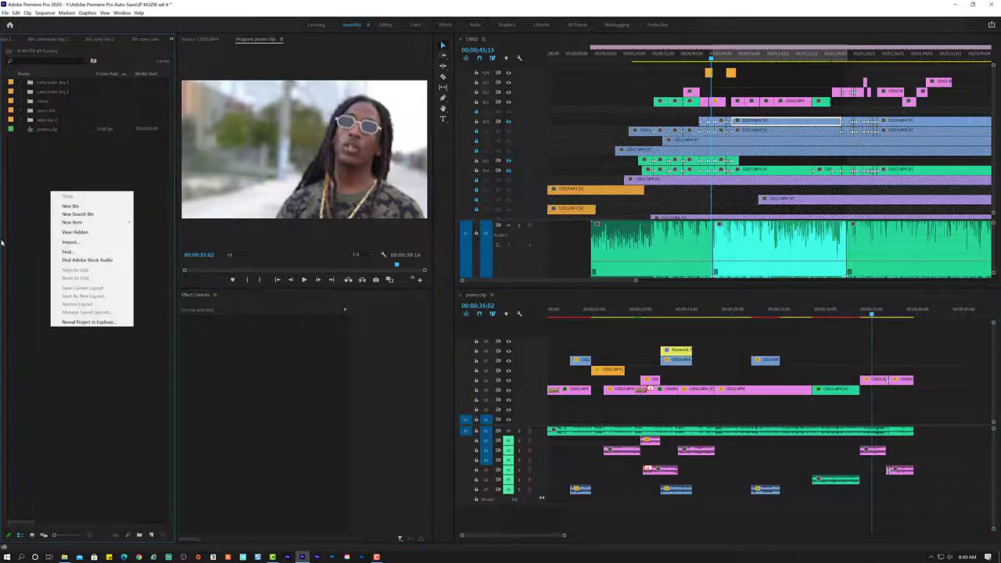
{"action": "mouse_move", "coordinate": [95, 222]}
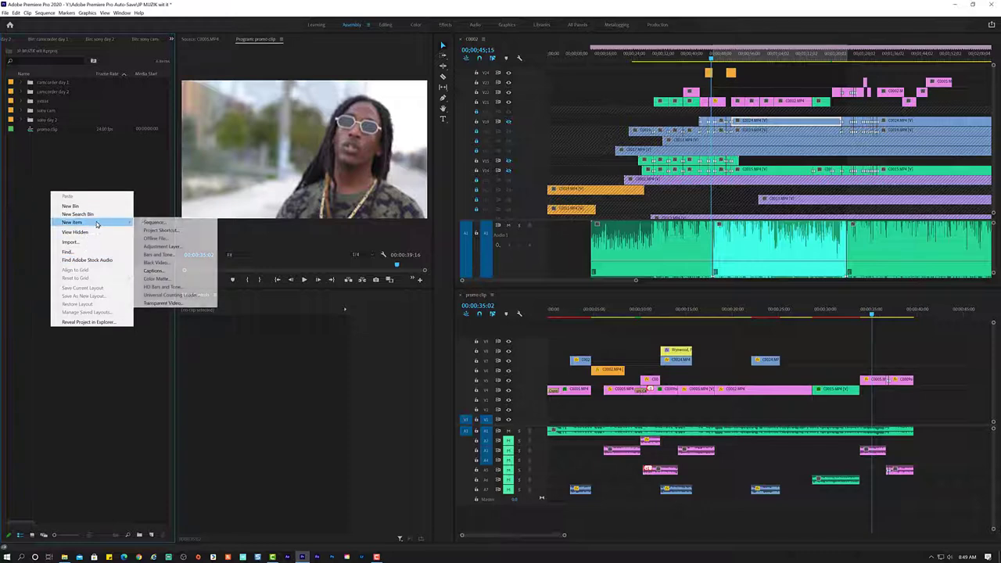
{"action": "left_click", "coordinate": [160, 244]}
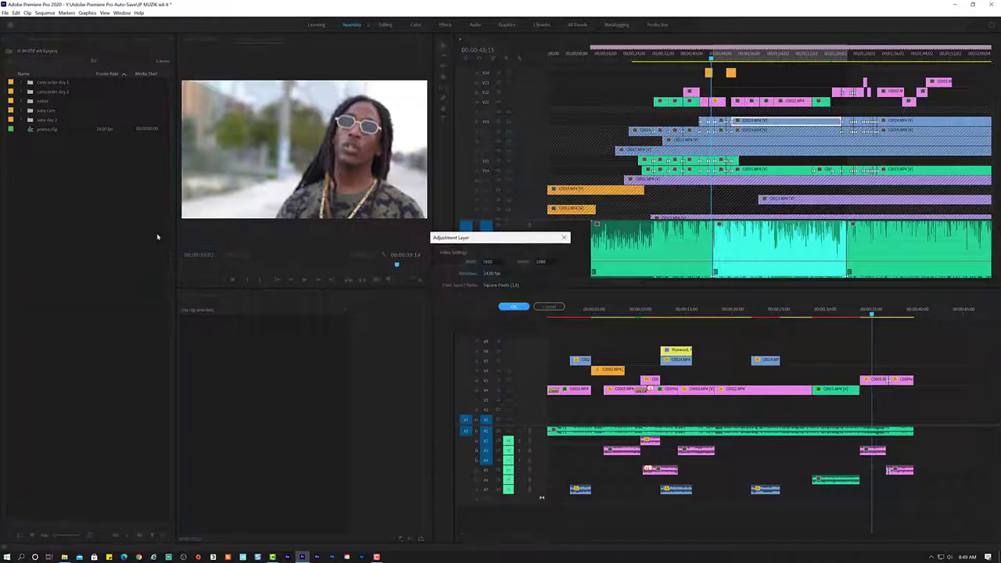
{"action": "left_click", "coordinate": [512, 308]}
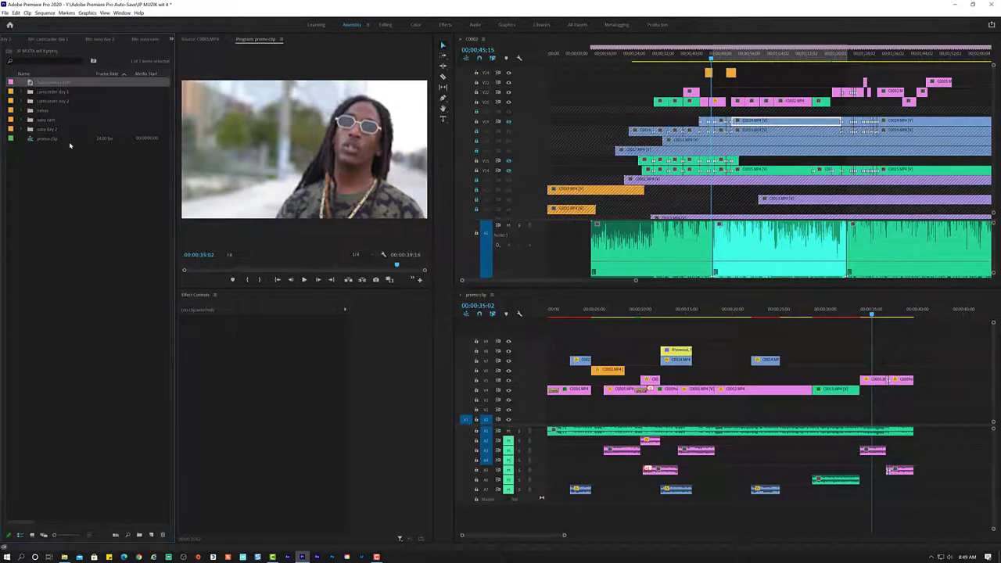
Place the adjustment layer above the final clips, play the ending, and select it.
{"action": "mouse_move", "coordinate": [40, 82]}
{"action": "left_mouse_down"}
{"action": "mouse_move", "coordinate": [874, 372]}
{"action": "mouse_move", "coordinate": [862, 372]}
{"action": "mouse_move", "coordinate": [911, 372]}
{"action": "left_mouse_up"}
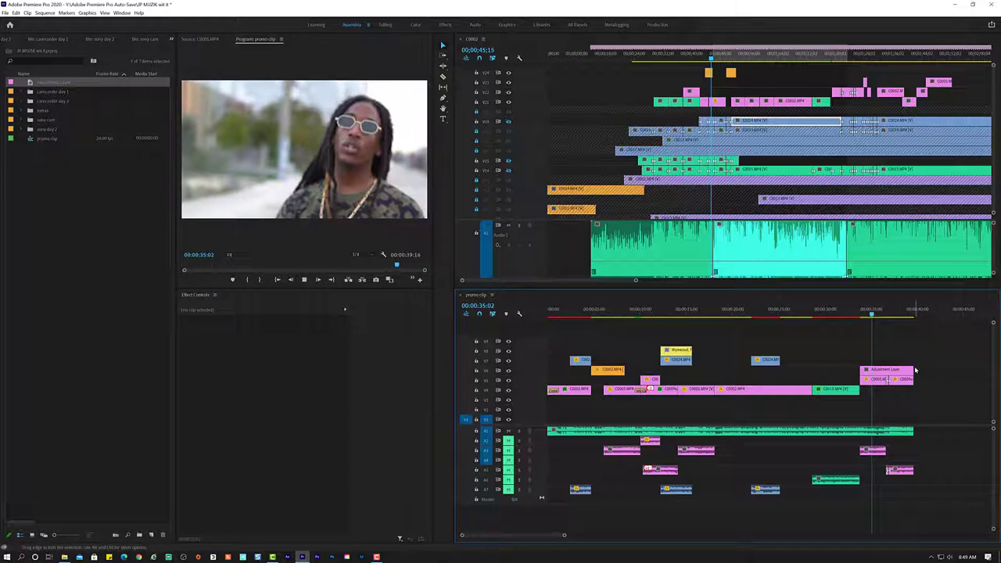
{"action": "key", "text": "space"}
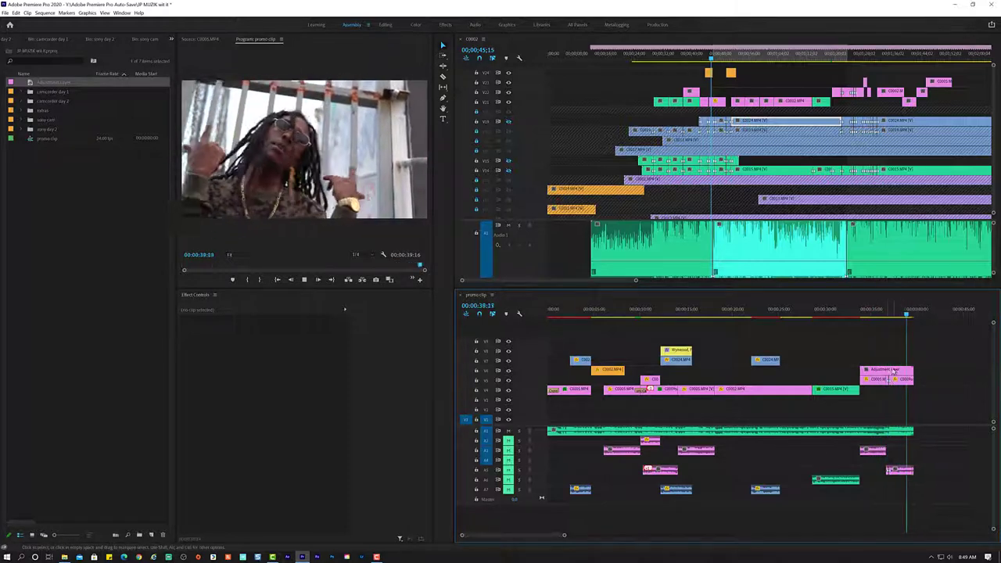
{"action": "left_click", "coordinate": [894, 371]}
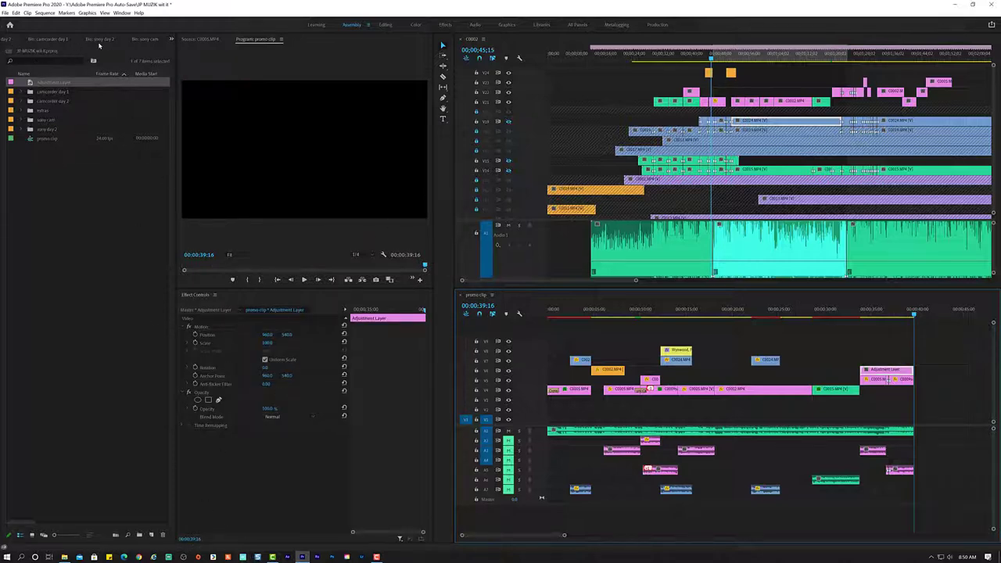
Apply Magic Bullet Film to the adjustment layer and preview the graded clips from 34:18.
{"action": "left_click", "coordinate": [171, 39]}
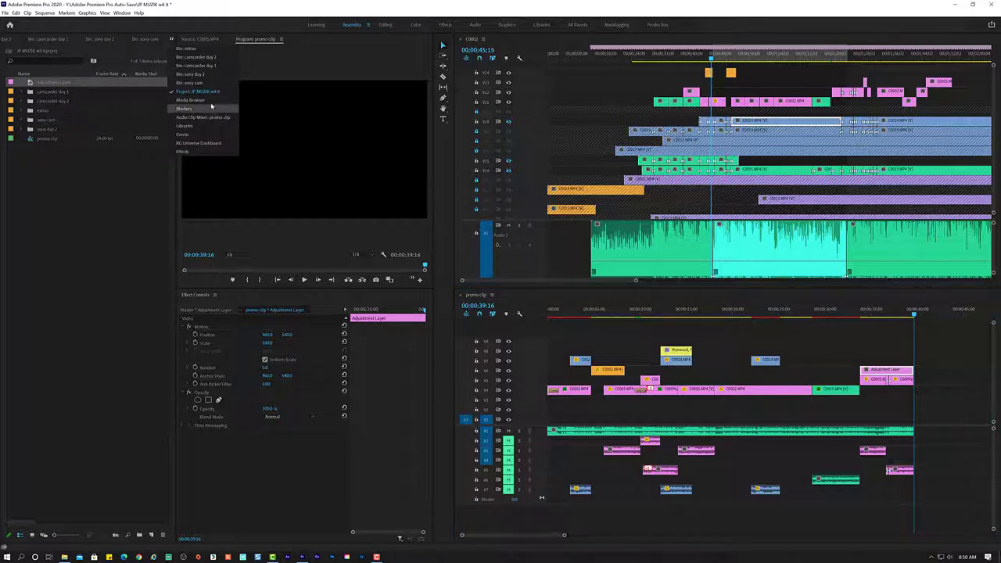
{"action": "left_click", "coordinate": [213, 151]}
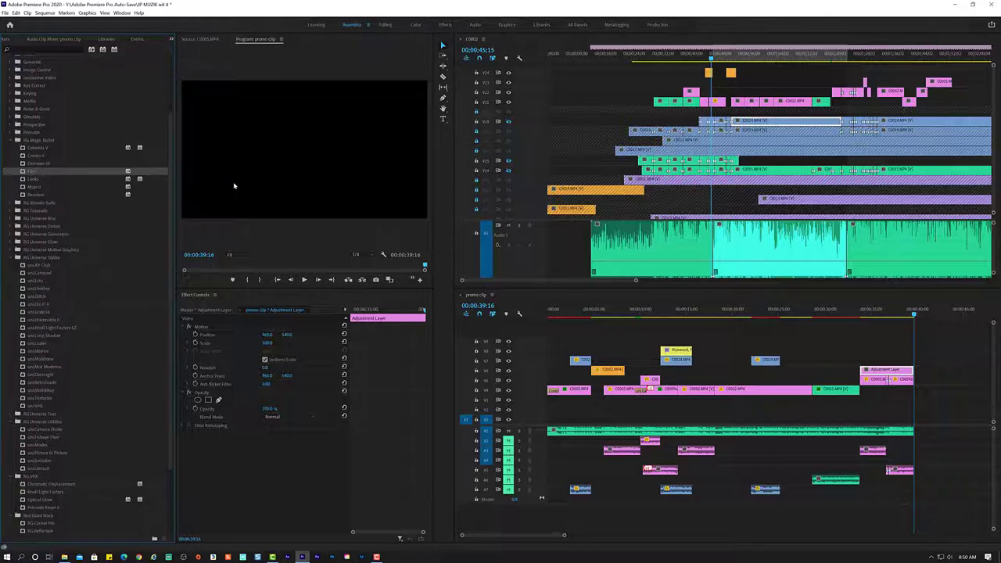
{"action": "left_click_drag", "start_coordinate": [233, 185], "coordinate": [887, 370]}
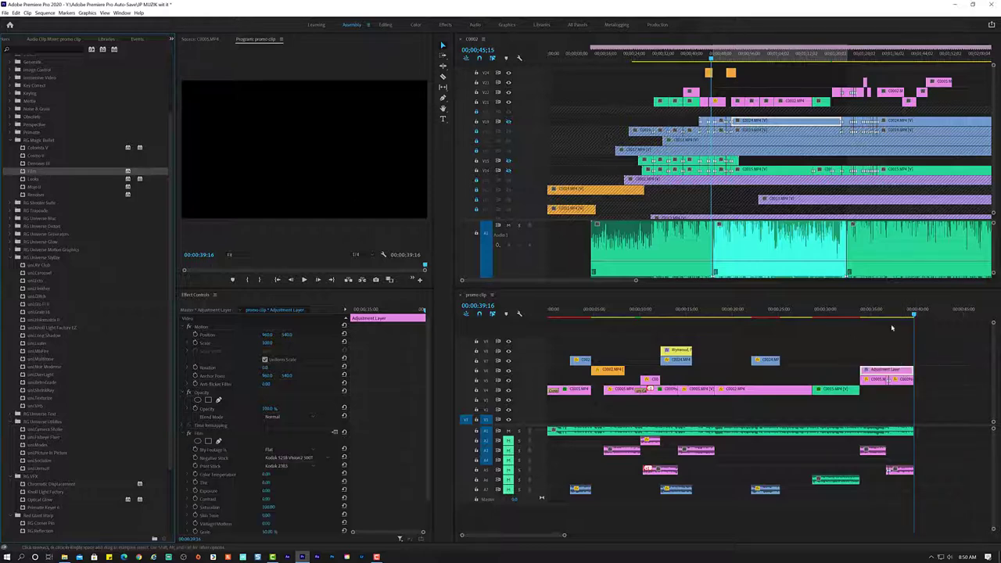
{"action": "left_click_drag", "start_coordinate": [877, 311], "coordinate": [865, 312]}
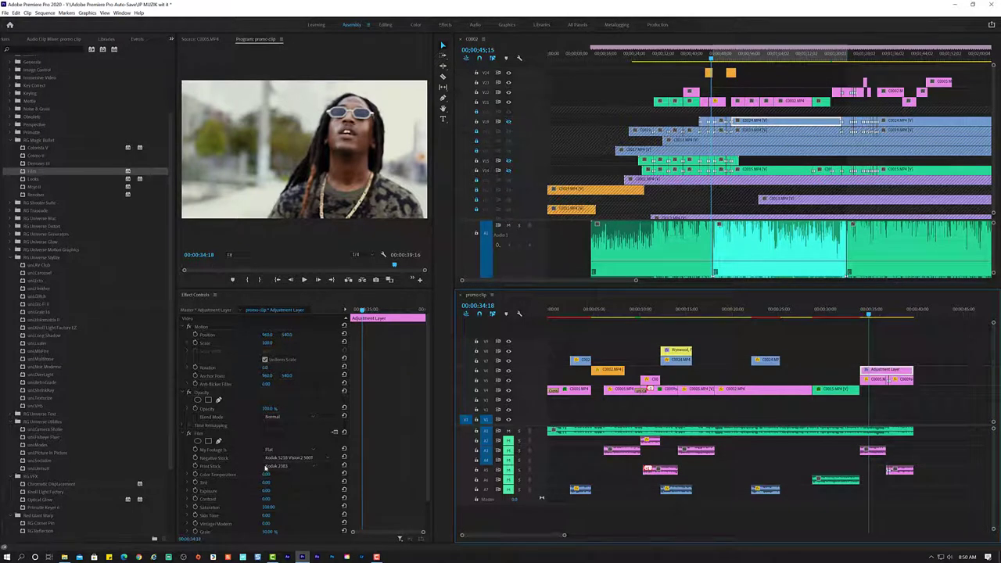
{"action": "scroll", "coordinate": [236, 439], "scroll_direction": "down", "scroll_amount": 2}
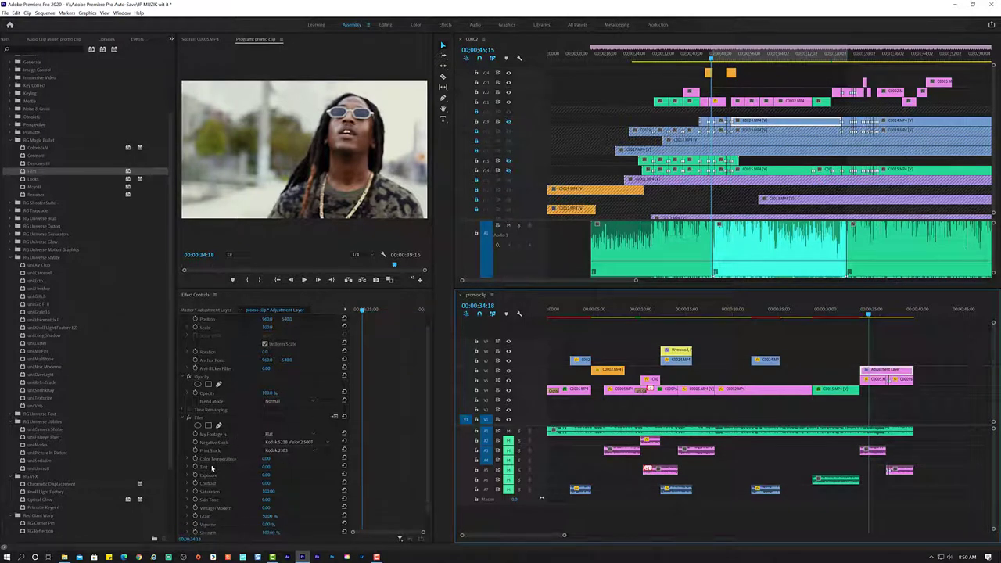
{"action": "scroll", "coordinate": [253, 461], "scroll_direction": "down", "scroll_amount": 2}
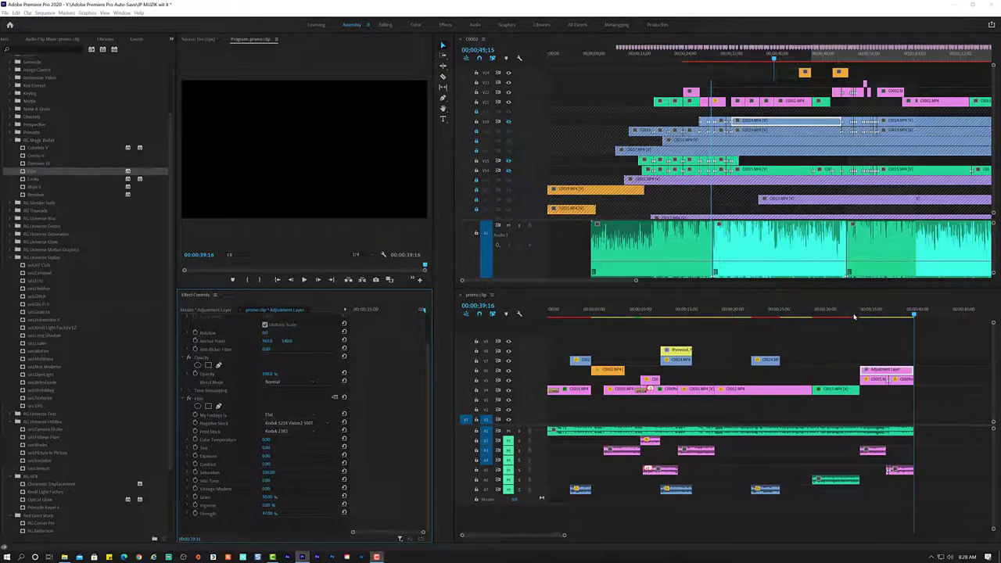
Play from the start to 8 seconds, then Alt-drag a copy of the adjustment layer onto the early clips.
{"action": "key", "text": "Home"}
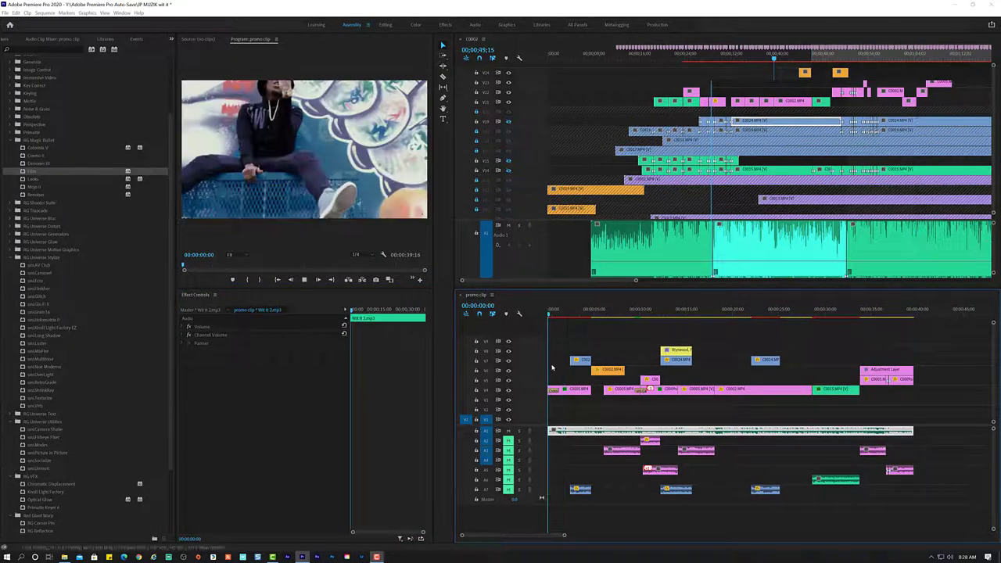
{"action": "key", "text": "space"}
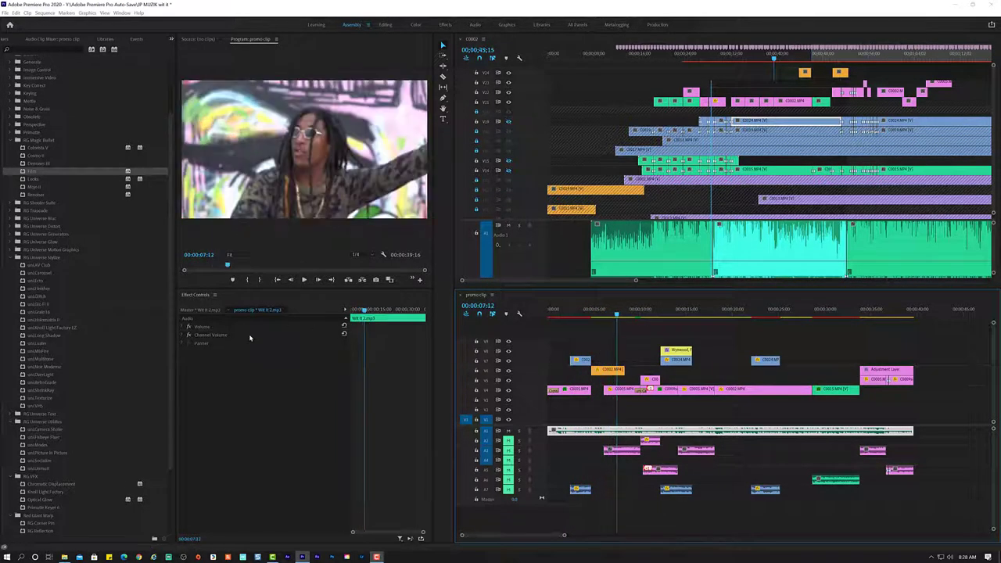
{"action": "key", "text": "space"}
{"action": "left_click", "coordinate": [883, 373]}
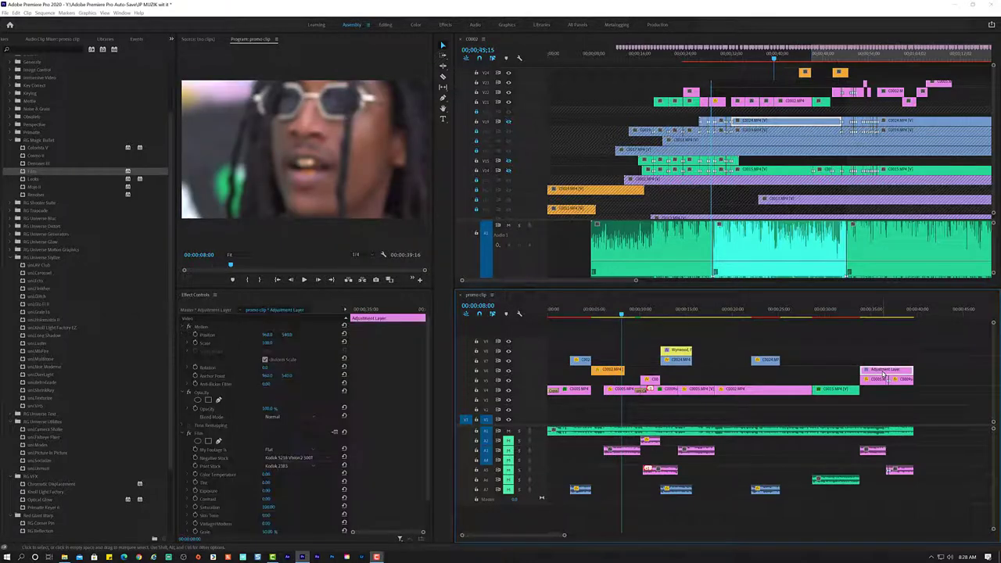
{"action": "left_click_drag", "start_coordinate": [883, 374], "coordinate": [626, 366]}
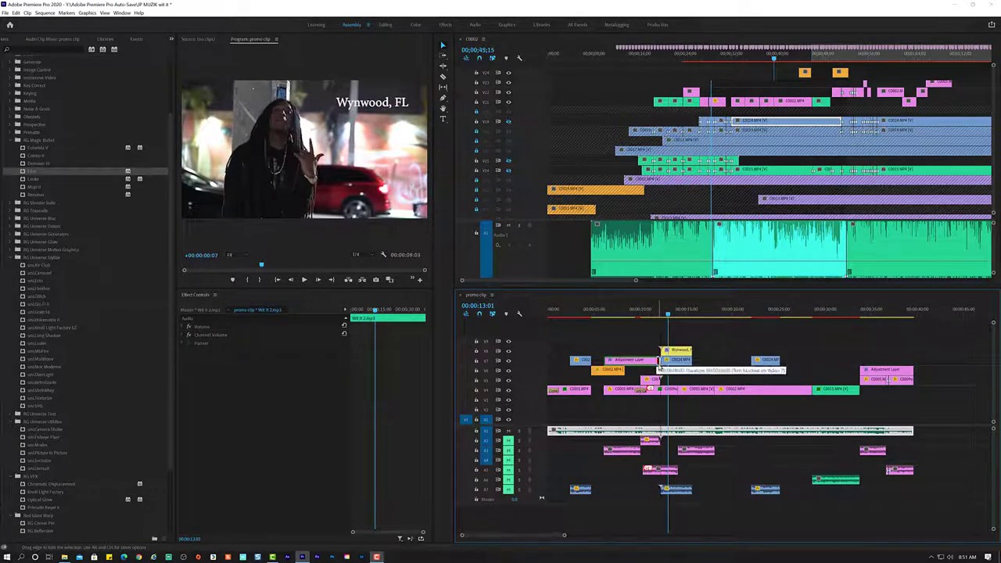
Raise both adjustment layers to V10 and extend the early one to start near 4 seconds.
{"action": "left_click_drag", "start_coordinate": [655, 366], "coordinate": [649, 331]}
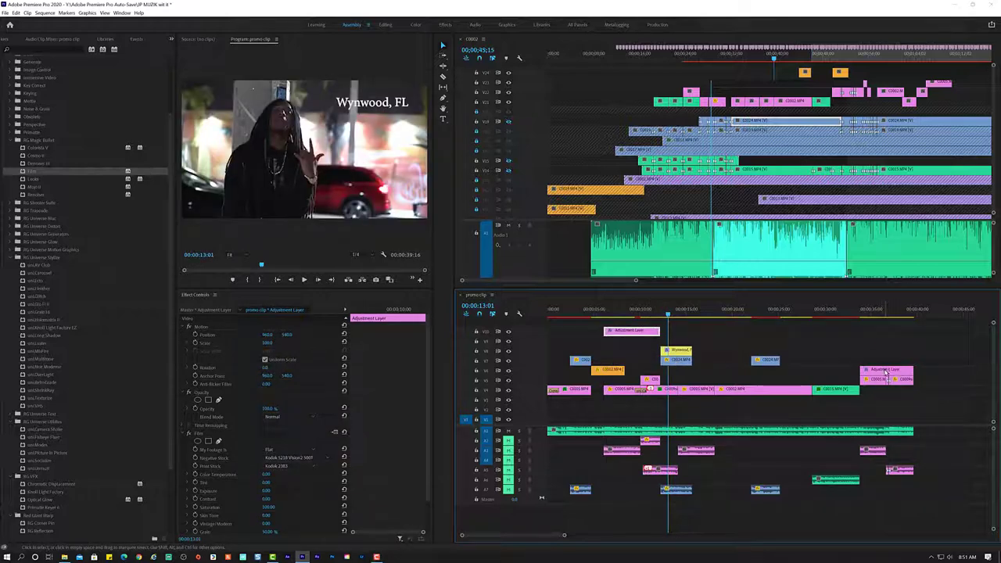
{"action": "mouse_move", "coordinate": [886, 372]}
{"action": "left_mouse_down"}
{"action": "mouse_move", "coordinate": [879, 338]}
{"action": "mouse_move", "coordinate": [867, 335]}
{"action": "mouse_move", "coordinate": [886, 331]}
{"action": "left_mouse_up"}
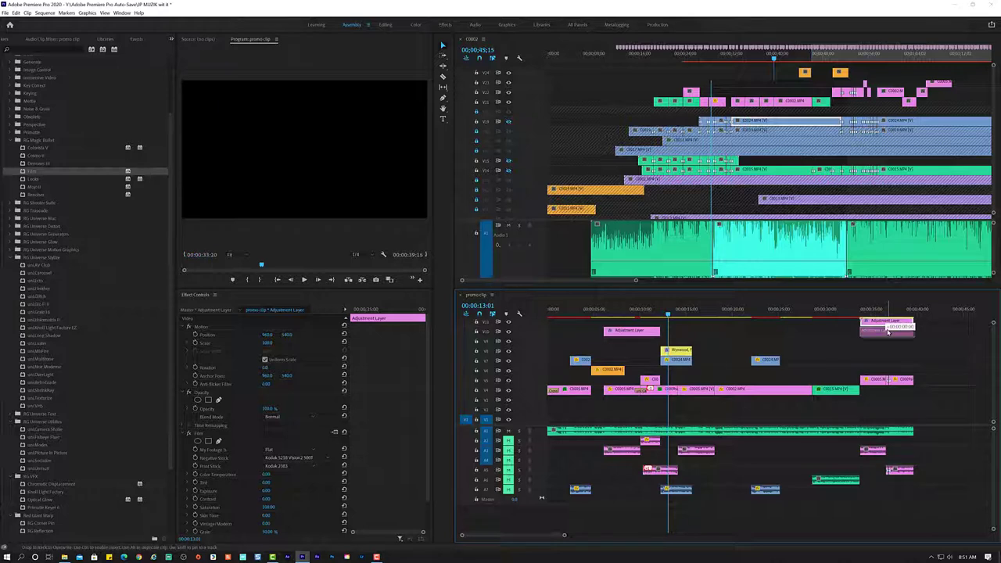
{"action": "left_click", "coordinate": [596, 313]}
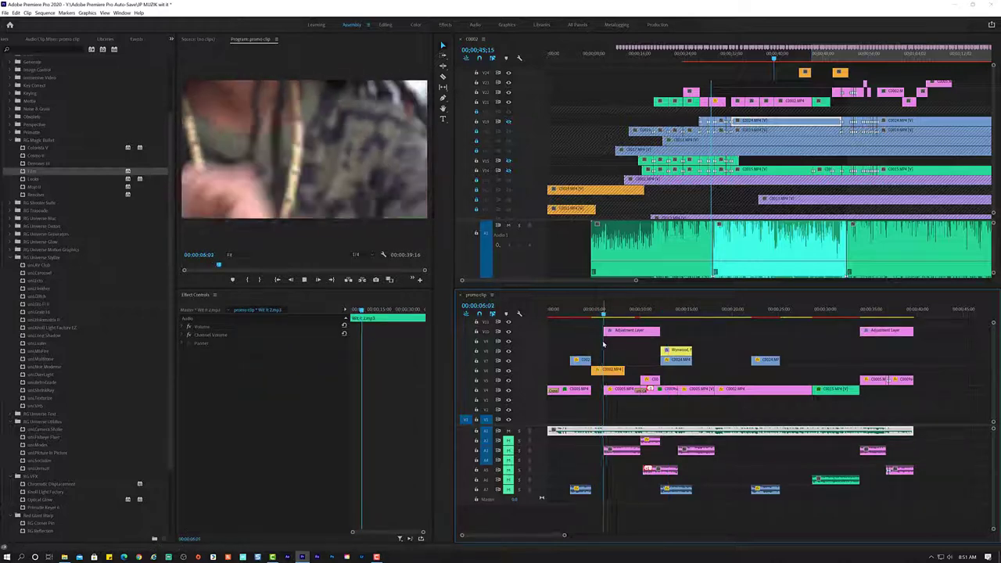
{"action": "left_click_drag", "start_coordinate": [606, 330], "coordinate": [592, 330]}
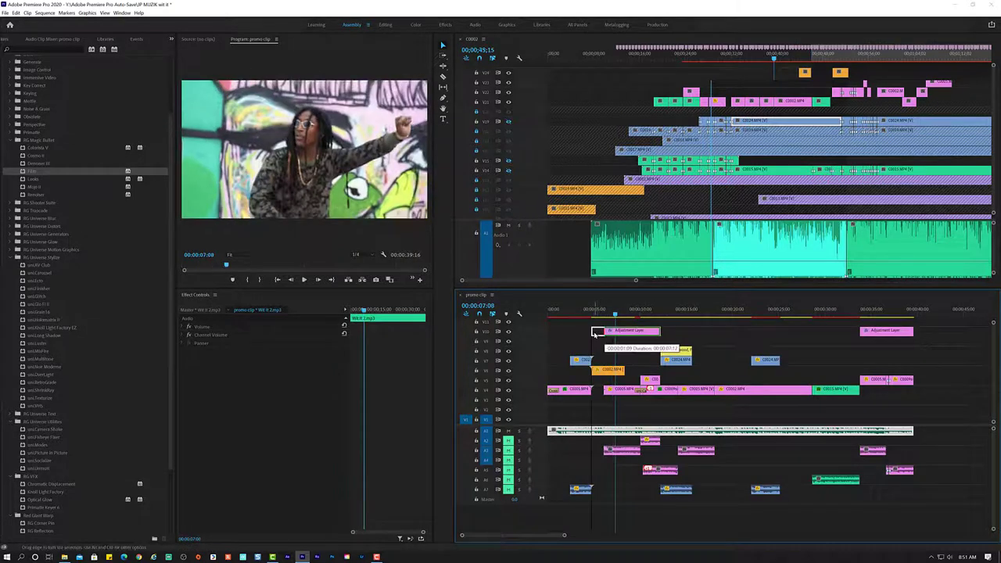
{"action": "left_click", "coordinate": [591, 312]}
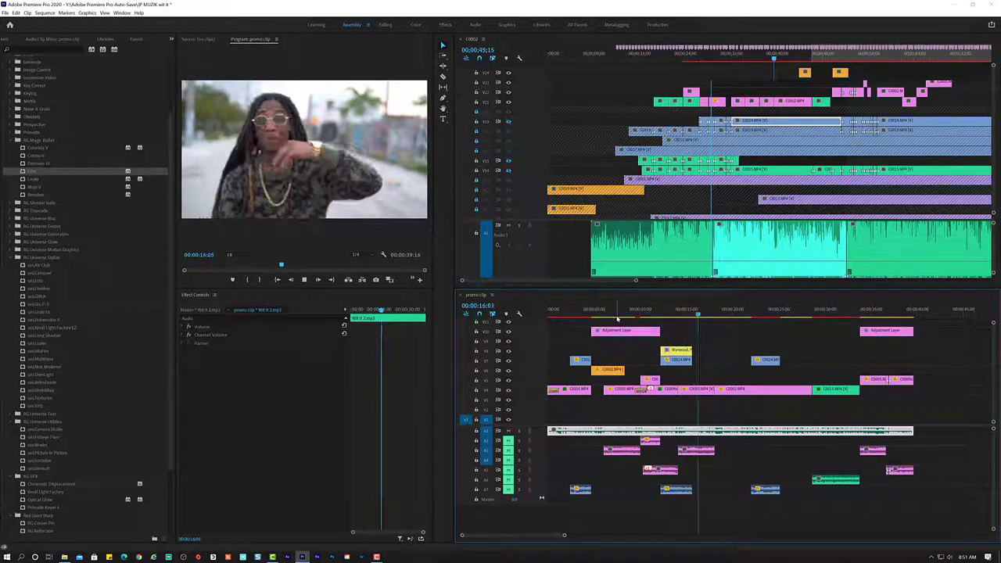
Shift the Wynwood, FL title and its C0024 clip later, then check it at 14:10.
{"action": "left_click", "coordinate": [657, 313]}
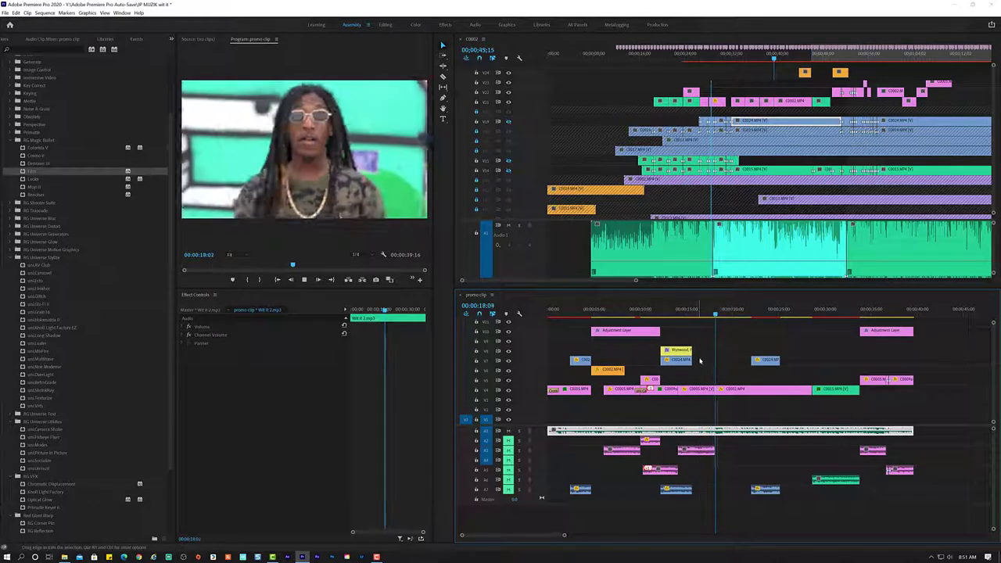
{"action": "mouse_move", "coordinate": [680, 352]}
{"action": "left_mouse_down"}
{"action": "mouse_move", "coordinate": [781, 335]}
{"action": "mouse_move", "coordinate": [727, 336]}
{"action": "left_mouse_up"}
{"action": "left_click", "coordinate": [682, 311]}
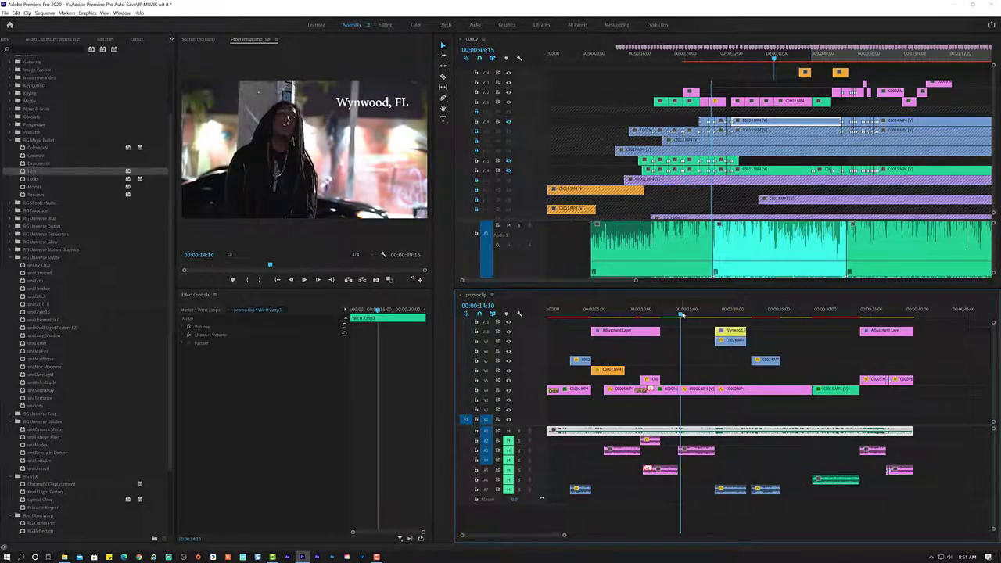
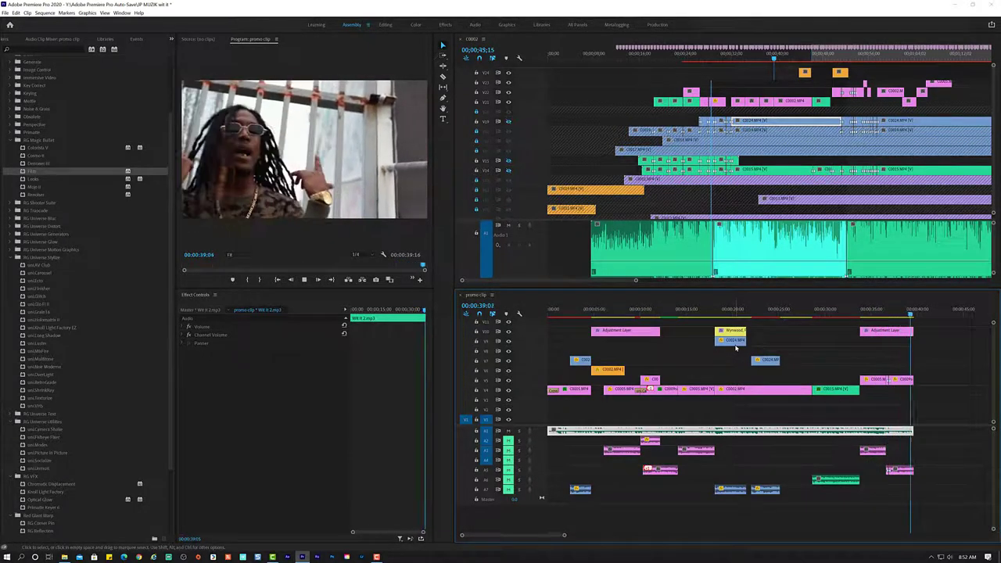
Replay the sequence around 4–16 seconds and select the C0005.MP4 clip on V4.
{"action": "left_click", "coordinate": [612, 313]}
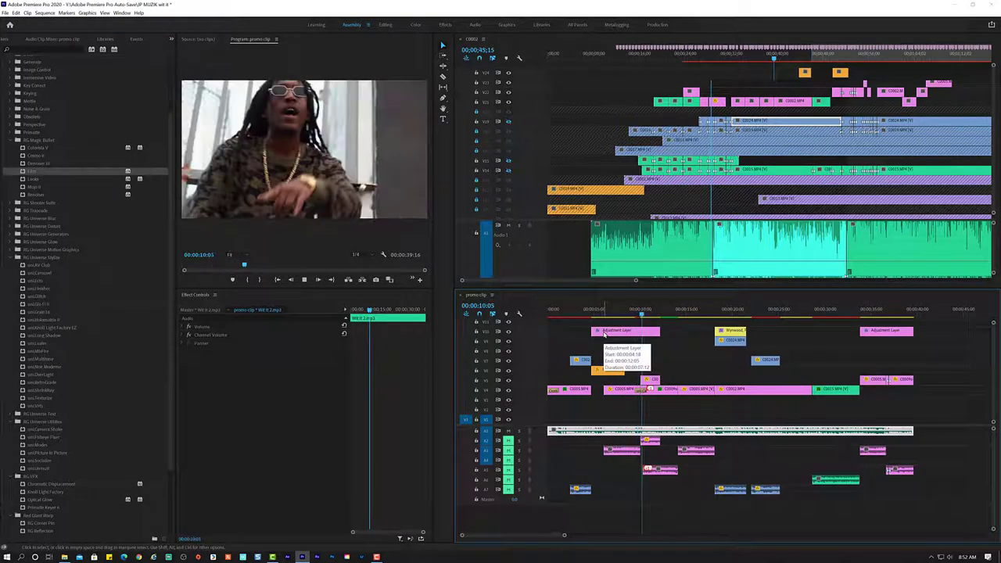
{"action": "key", "text": "space"}
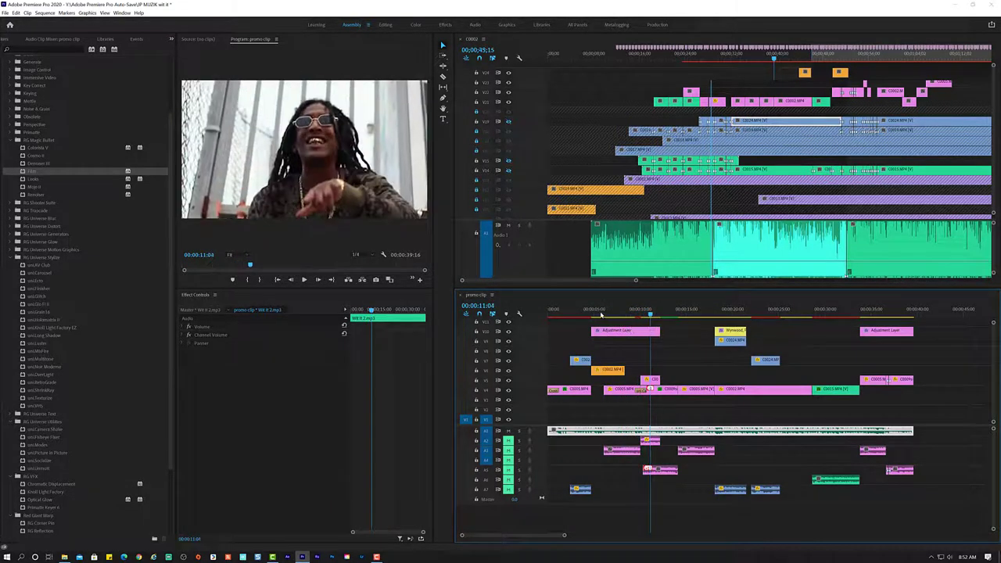
{"action": "left_click", "coordinate": [591, 313]}
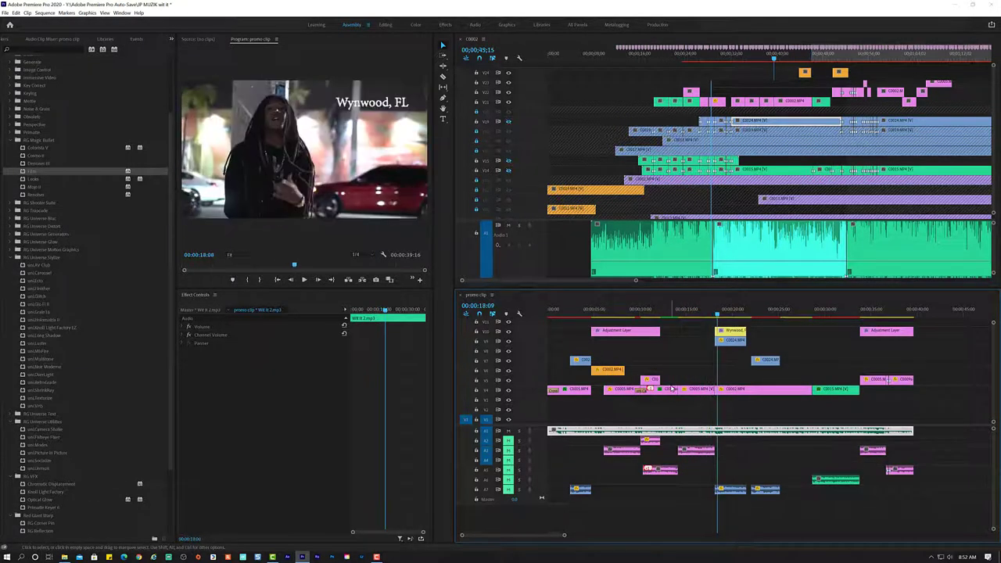
{"action": "left_click", "coordinate": [669, 316]}
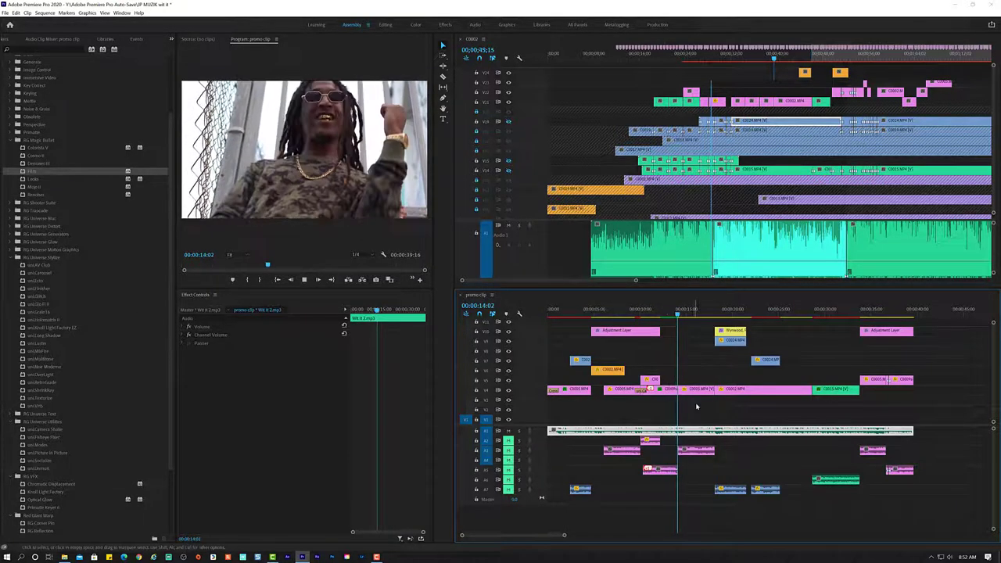
{"action": "key", "text": "space"}
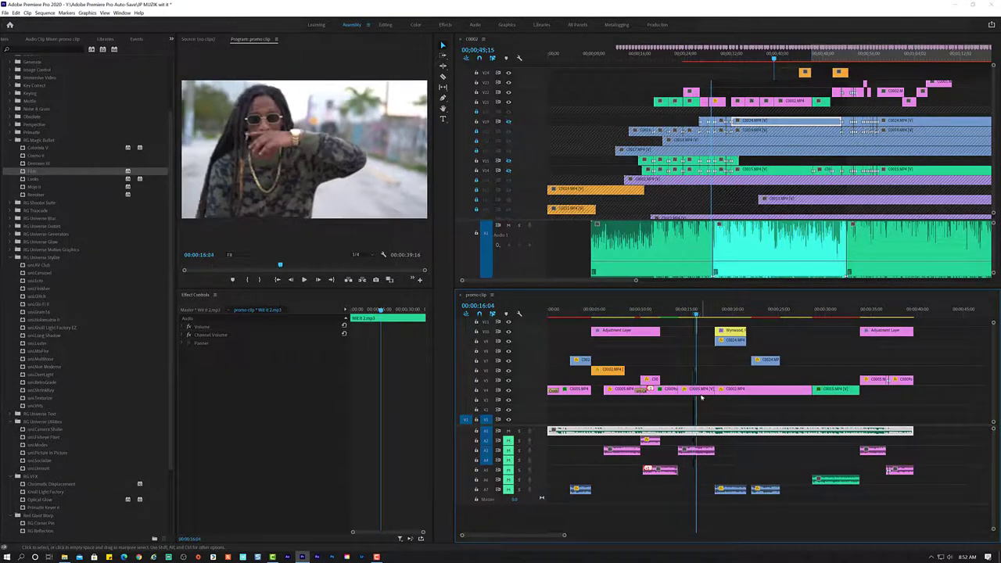
{"action": "left_click", "coordinate": [698, 389]}
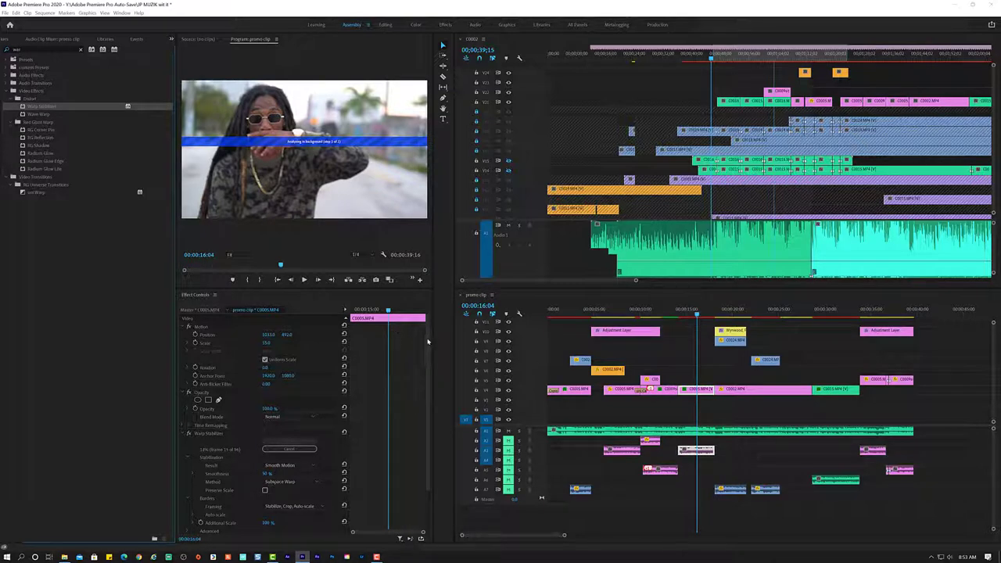
Set Warp Stabilizer smoothness to 34% and replay the stabilized shot from about 14 seconds.
{"action": "left_click_drag", "start_coordinate": [428, 341], "coordinate": [430, 383]}
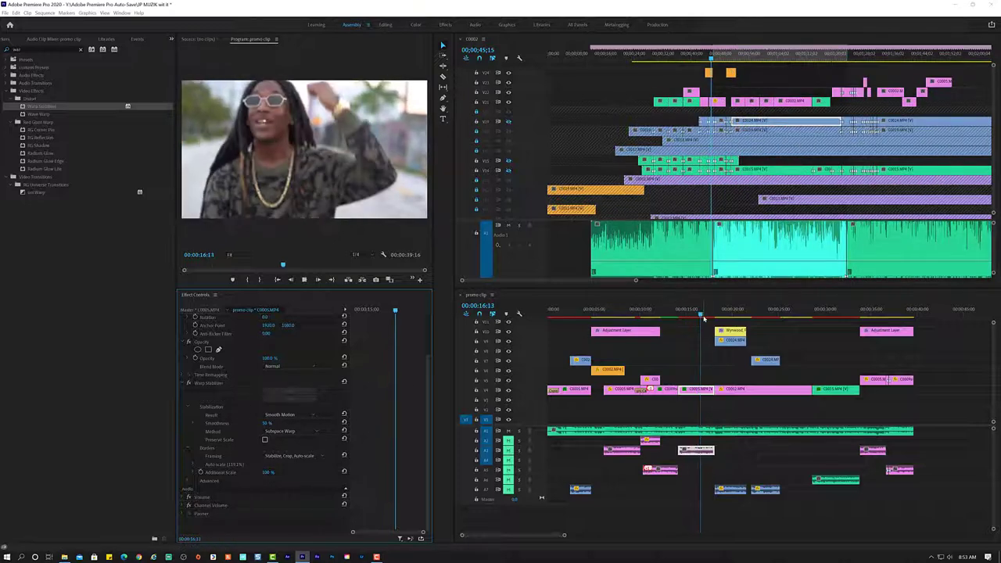
{"action": "key", "text": "space"}
{"action": "left_click", "coordinate": [679, 320]}
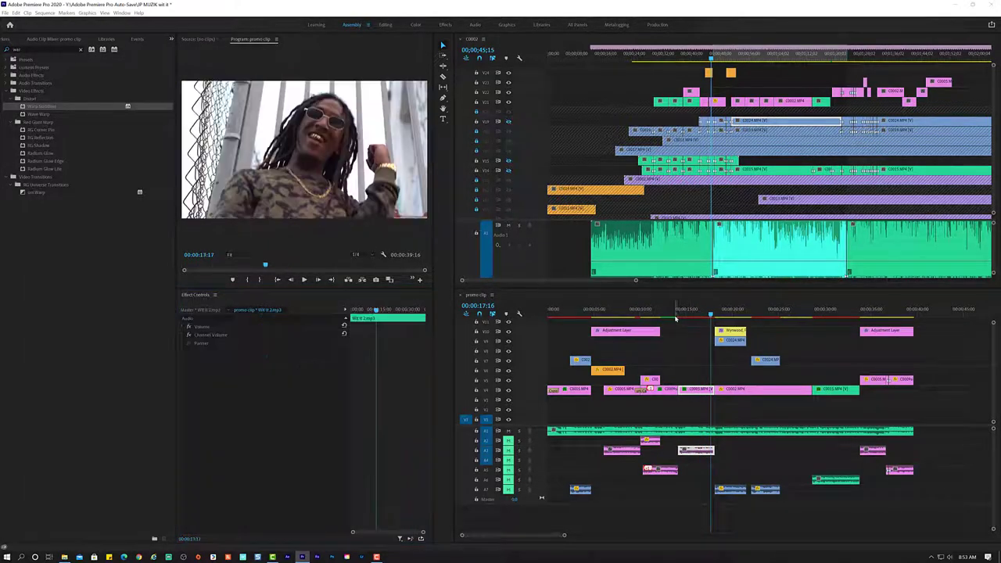
{"action": "key", "text": "space"}
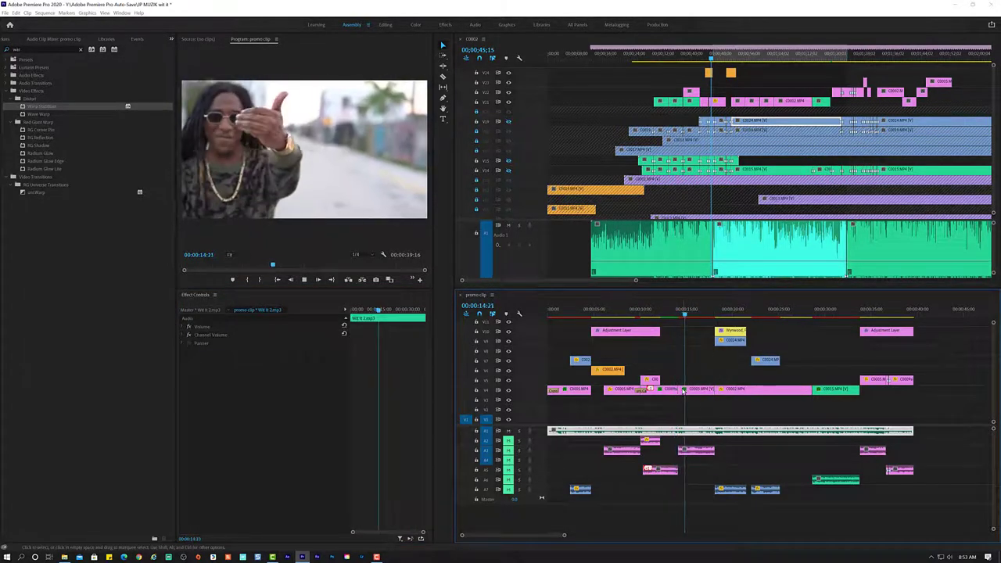
{"action": "key", "text": "space"}
Try Preserve Scale on C0005.MP4's stabilizer, then undo it so it stays off.
{"action": "left_click", "coordinate": [688, 389]}
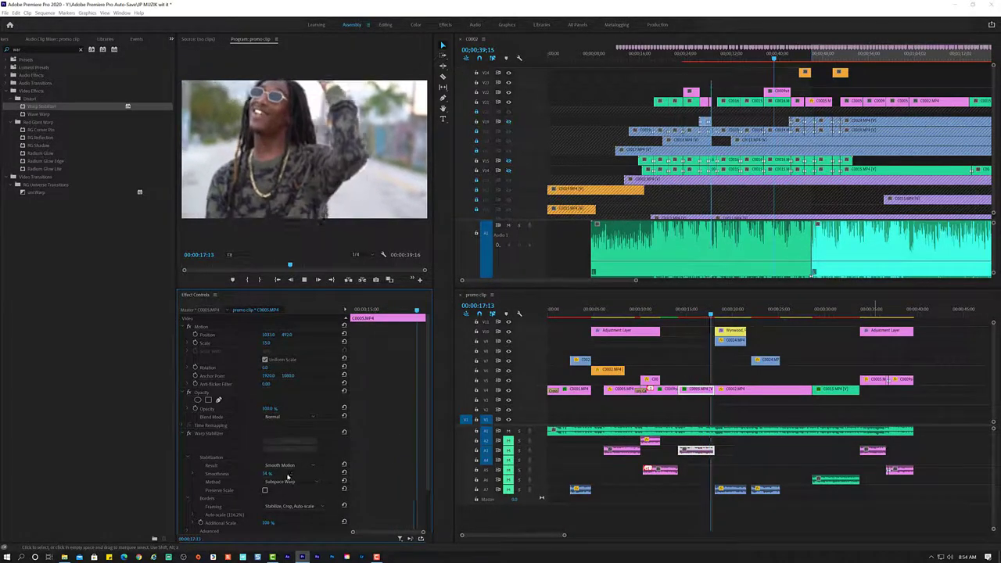
{"action": "key", "text": "space"}
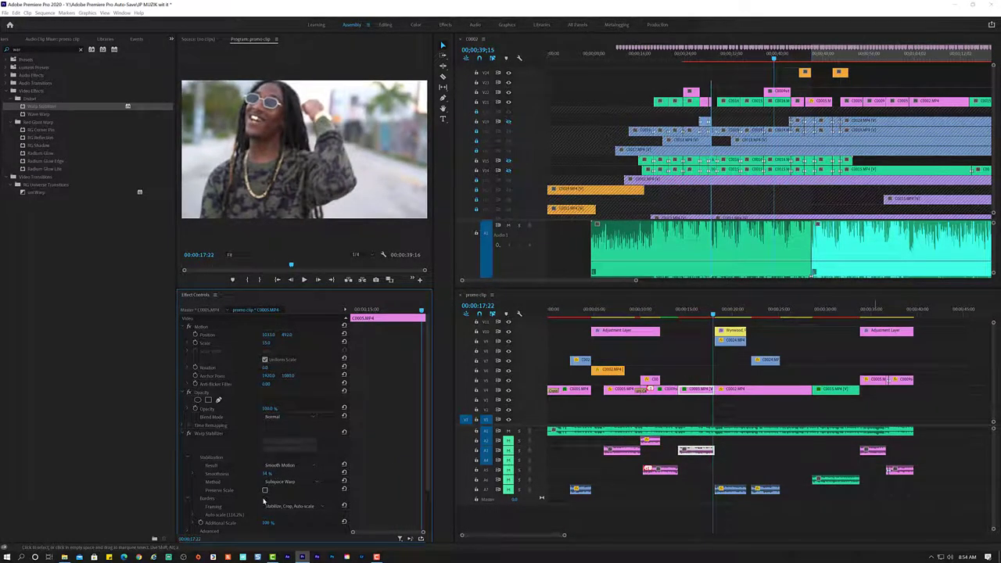
{"action": "left_click", "coordinate": [265, 490]}
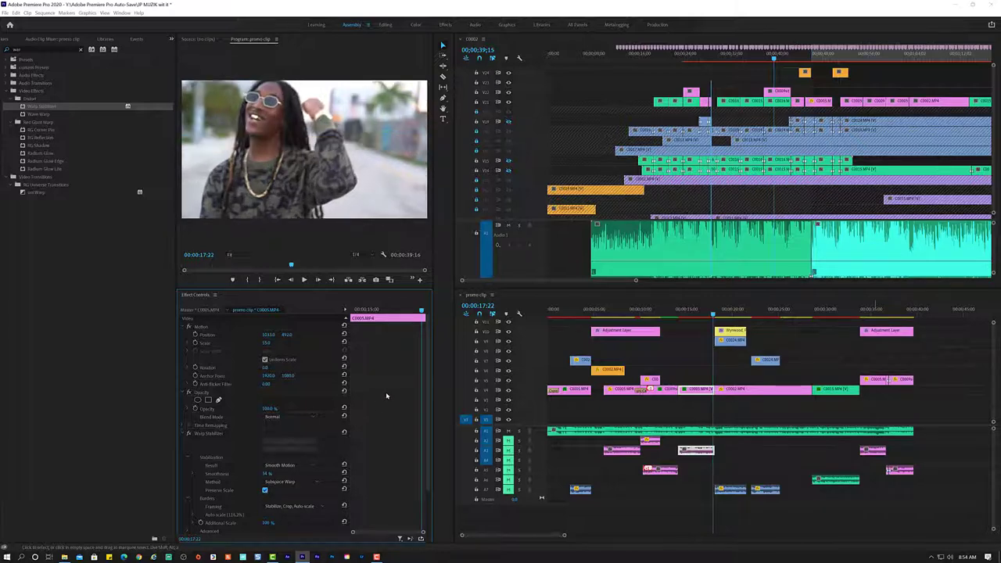
{"action": "key", "text": "ctrl+z"}
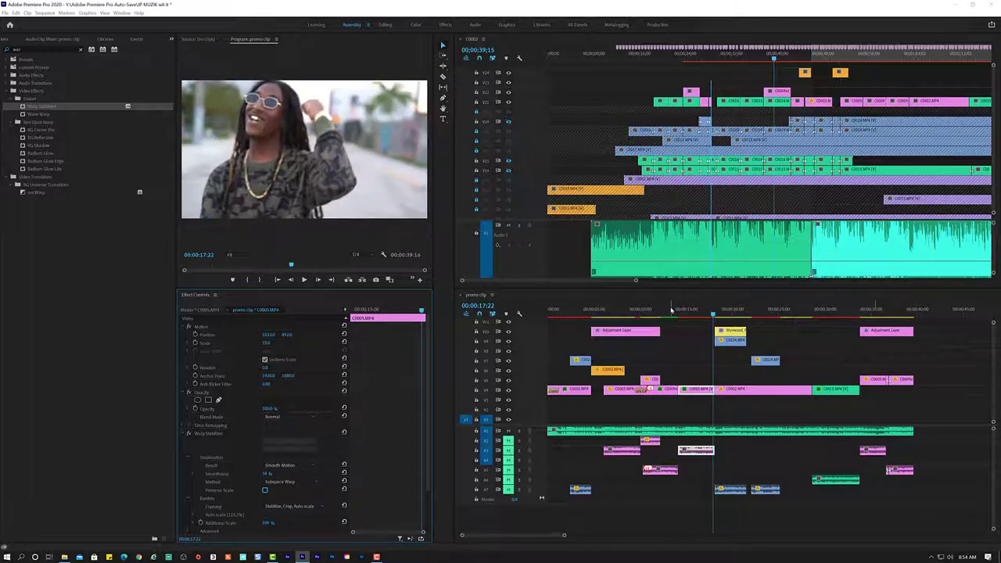
{"action": "left_click", "coordinate": [674, 316]}
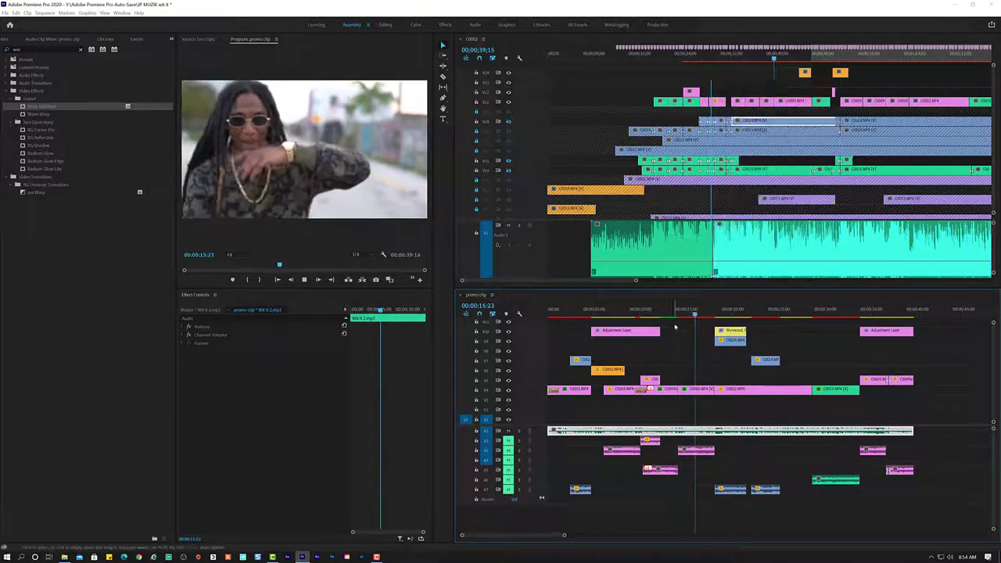
Keep Stabilize, Crop, Auto-scale framing, switch Method to Position, and replay from 00:00:14:14.
{"action": "left_click", "coordinate": [703, 388]}
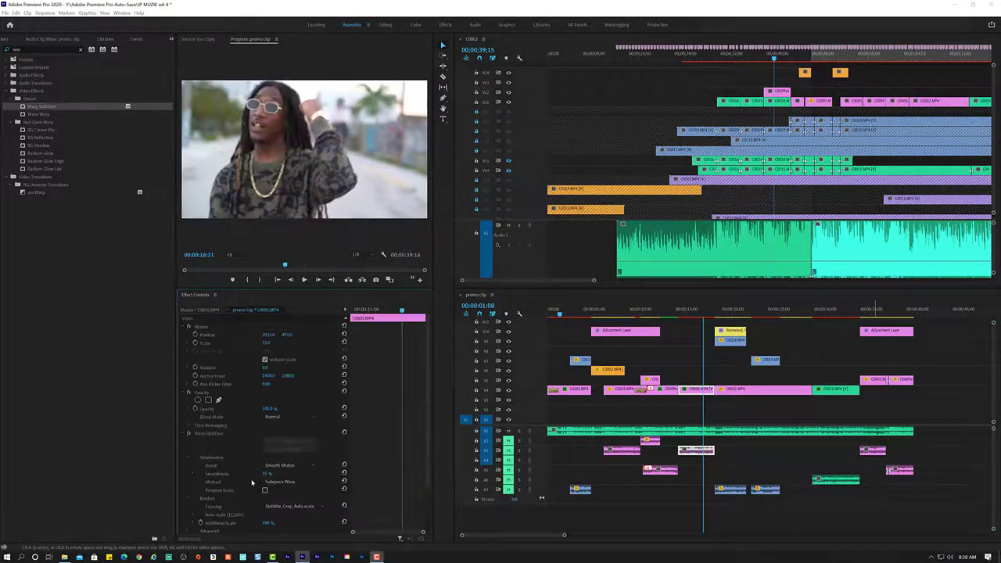
{"action": "scroll", "coordinate": [298, 474], "scroll_direction": "down", "scroll_amount": 1}
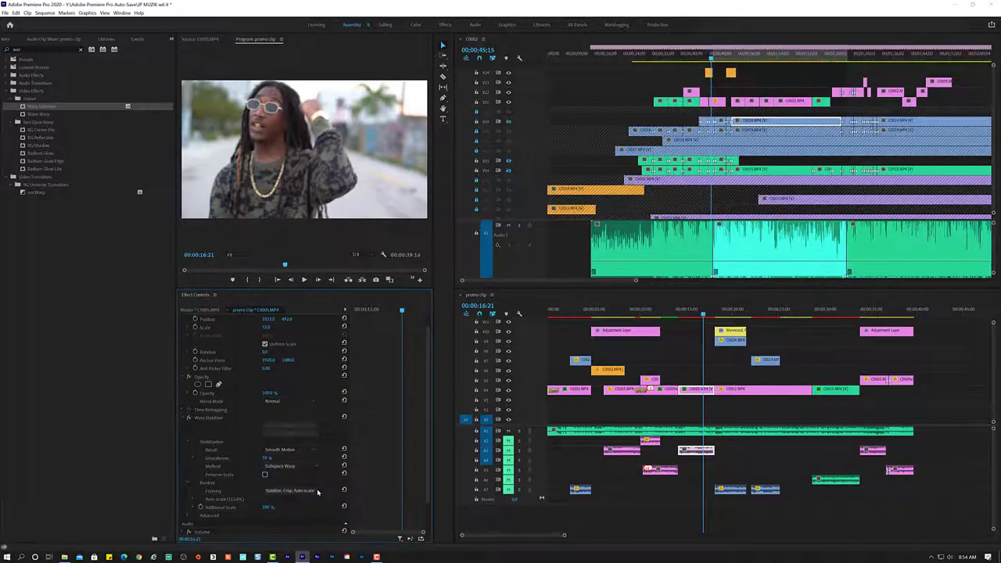
{"action": "left_click", "coordinate": [318, 490]}
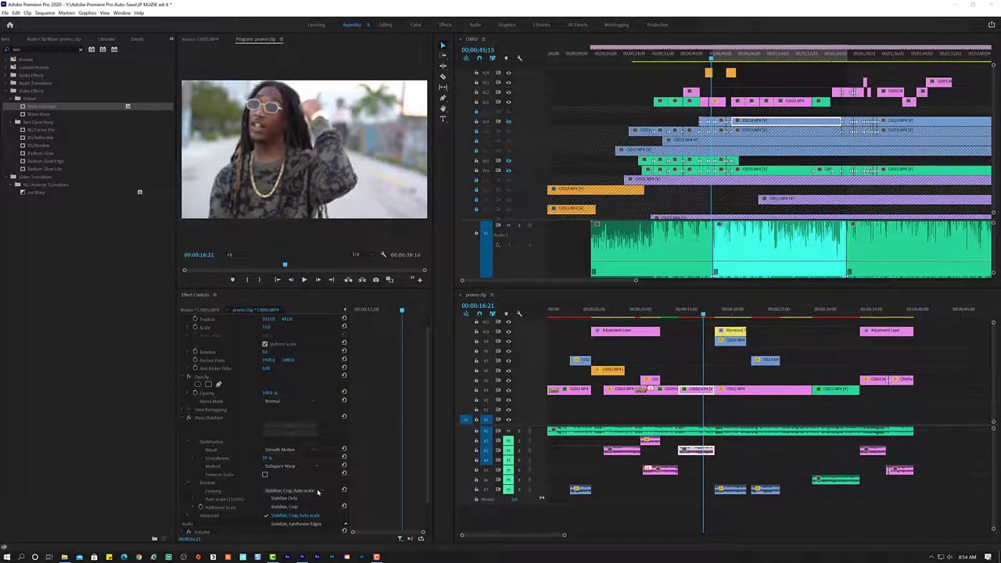
{"action": "left_click", "coordinate": [316, 490]}
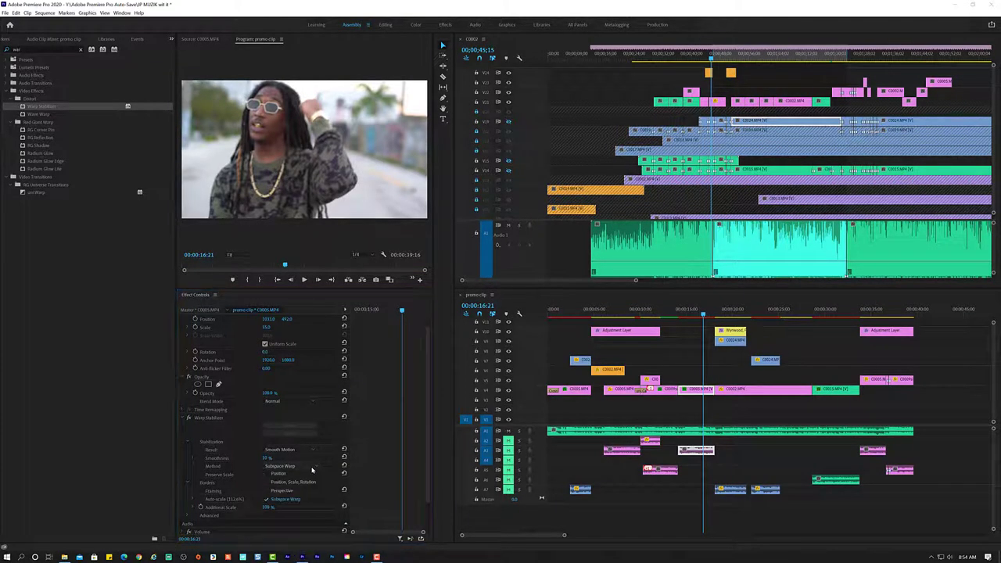
{"action": "left_click", "coordinate": [310, 468]}
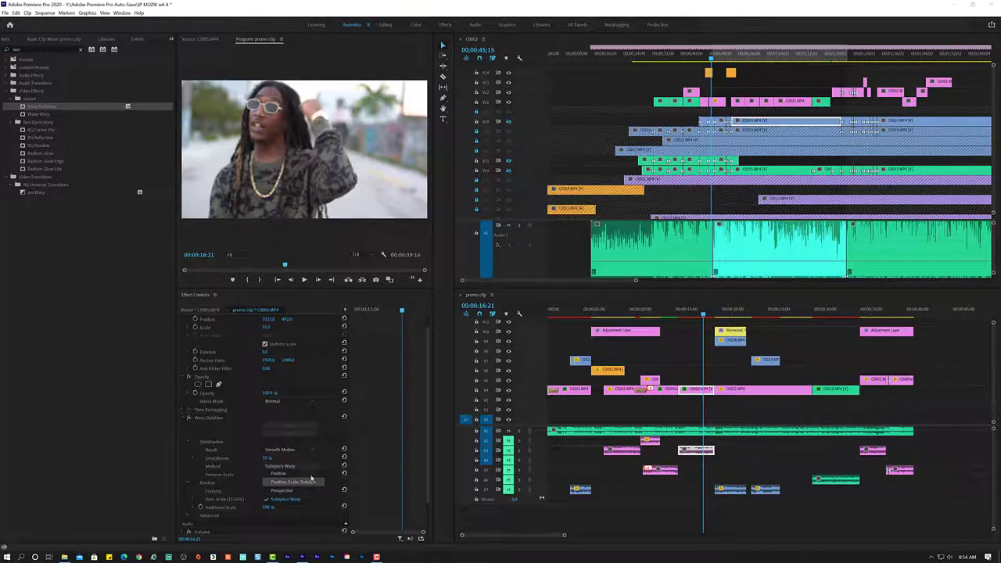
{"action": "left_click", "coordinate": [311, 472]}
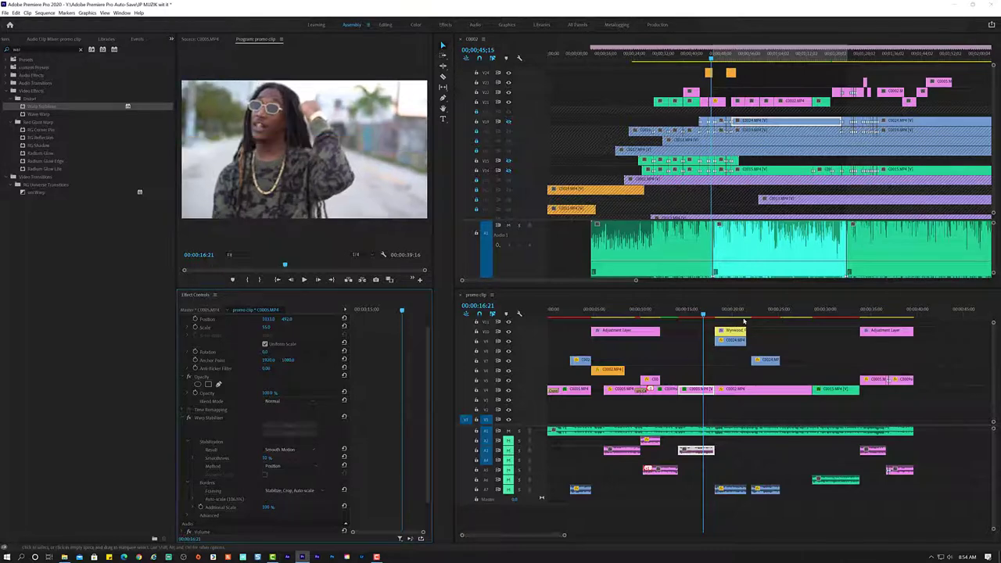
{"action": "left_click", "coordinate": [677, 309]}
{"action": "key", "text": "space"}
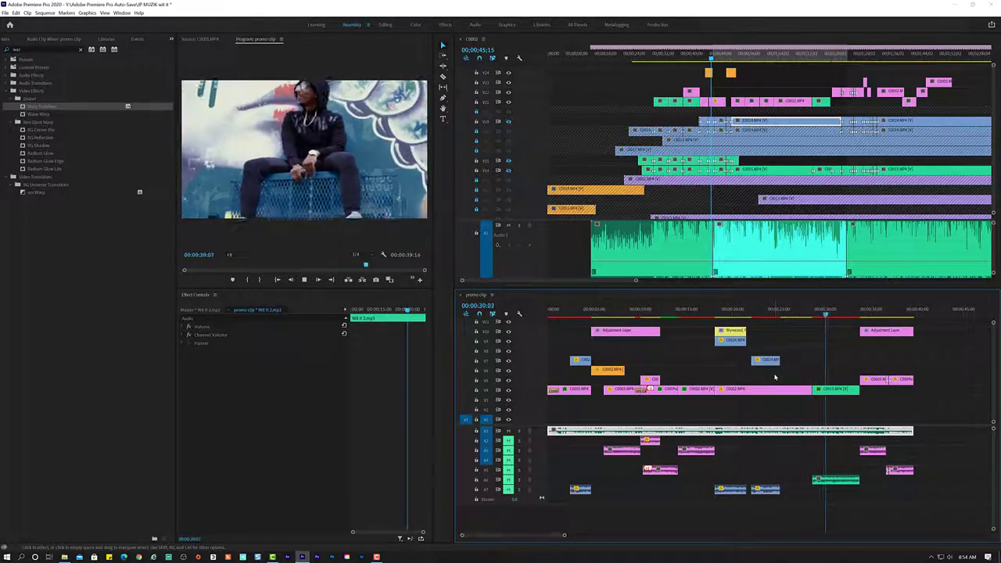
Slow C0015.MP4 with Optical Flow interpolation via Ctrl+R and play it from 00:00:27:09.
{"action": "left_click", "coordinate": [843, 390]}
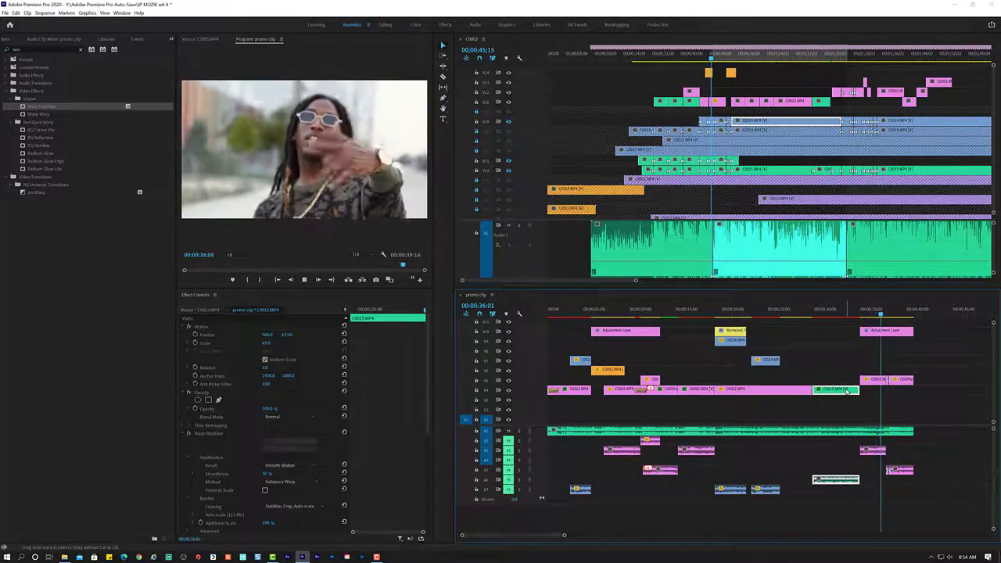
{"action": "left_click", "coordinate": [743, 430]}
{"action": "key", "text": "ctrl+r"}
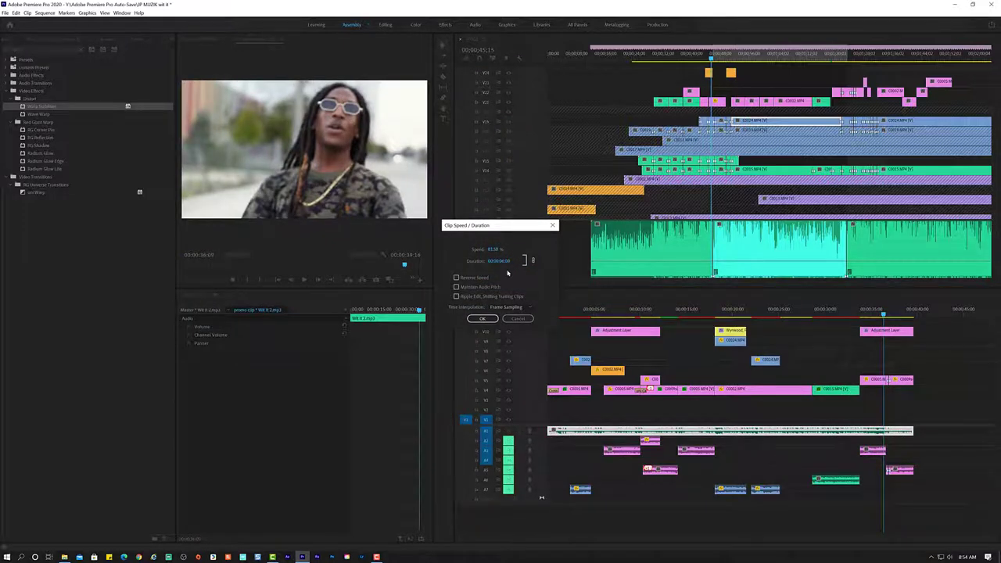
{"action": "left_click", "coordinate": [495, 318]}
{"action": "left_click", "coordinate": [799, 312]}
{"action": "key", "text": "space"}
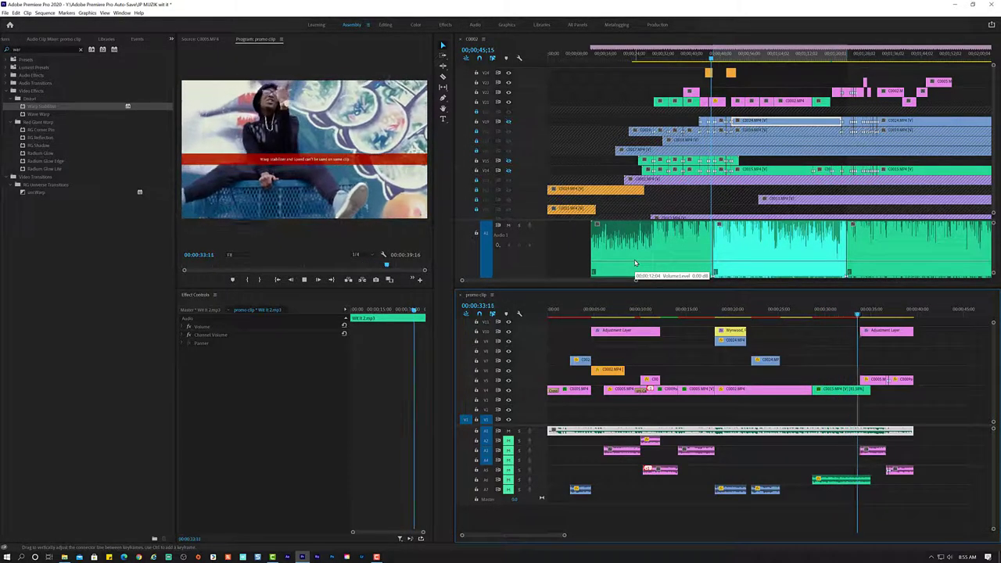
{"action": "key", "text": "space"}
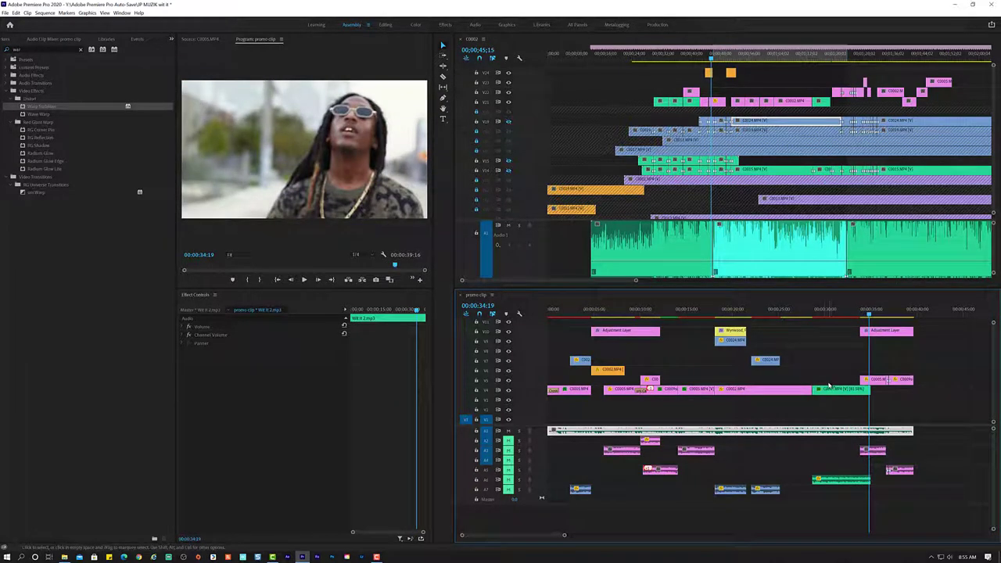
Recheck C0015.MP4's speed settings without changes and replay from about 00:00:28:22.
{"action": "key", "text": "ctrl+r"}
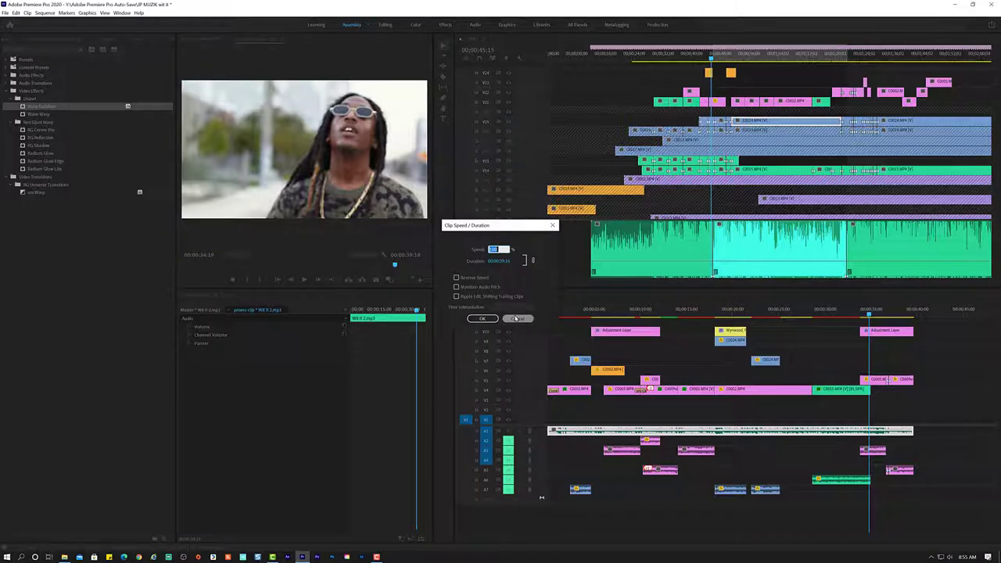
{"action": "left_click", "coordinate": [516, 319]}
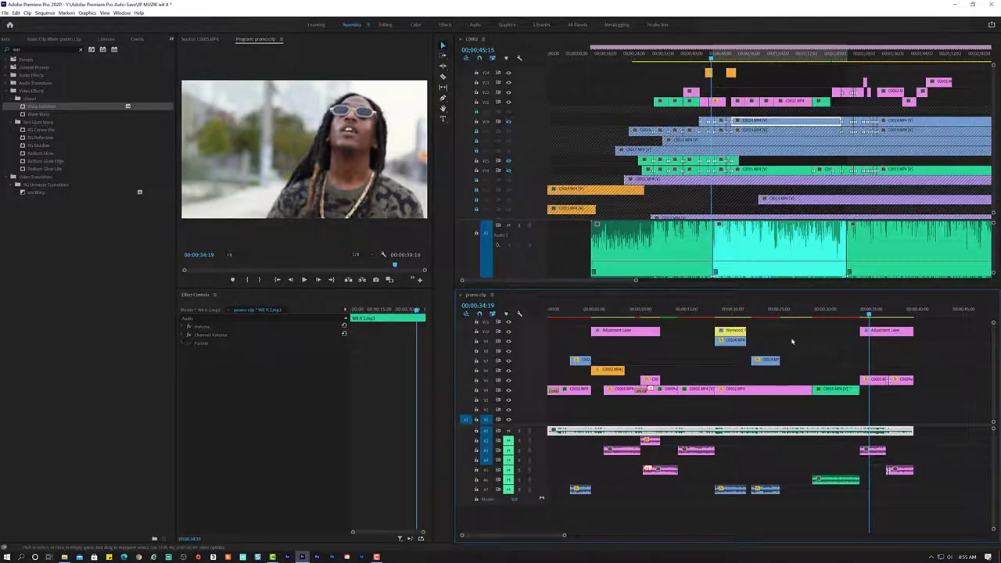
{"action": "left_click", "coordinate": [813, 312]}
{"action": "key", "text": "space"}
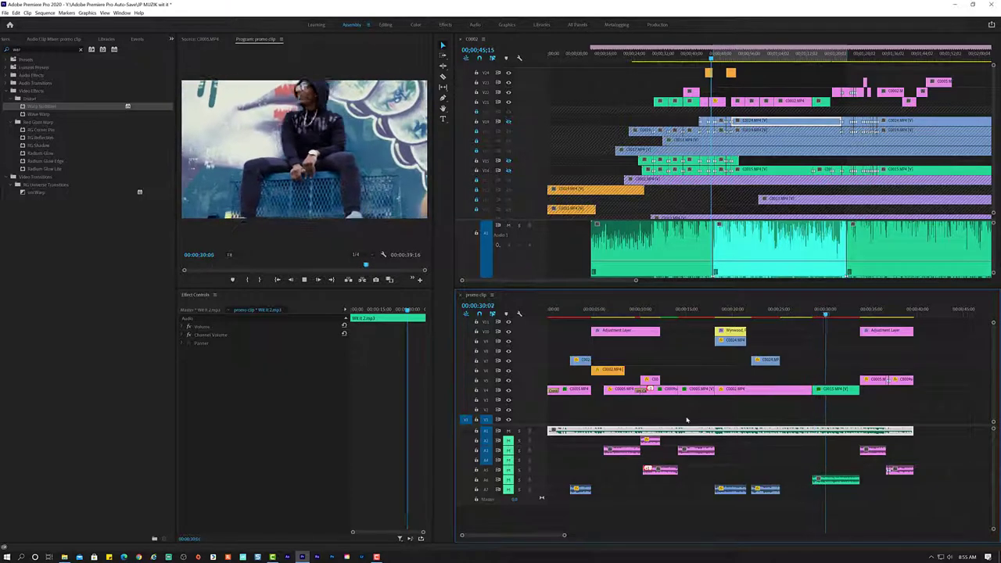
Move C0024.MP4 up a track and later, then review it from 00:00:21:00.
{"action": "left_click_drag", "start_coordinate": [761, 361], "coordinate": [802, 356]}
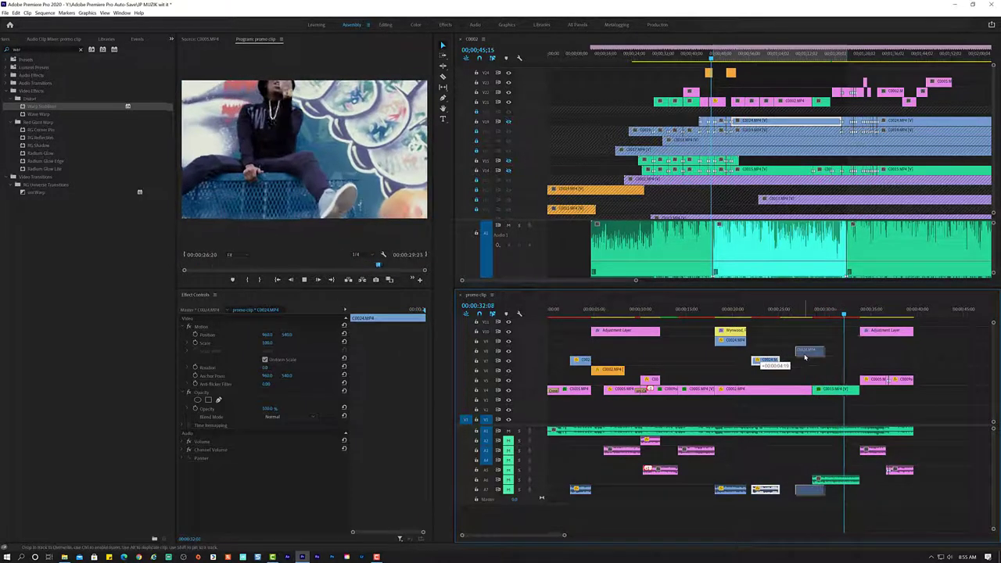
{"action": "left_click", "coordinate": [741, 431]}
{"action": "left_click", "coordinate": [741, 313]}
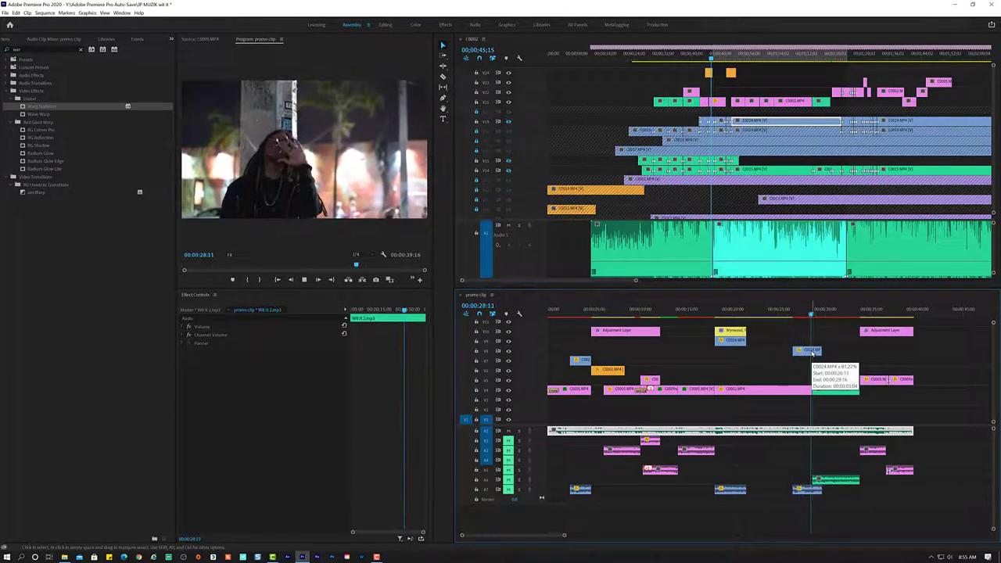
{"action": "key", "text": "space"}
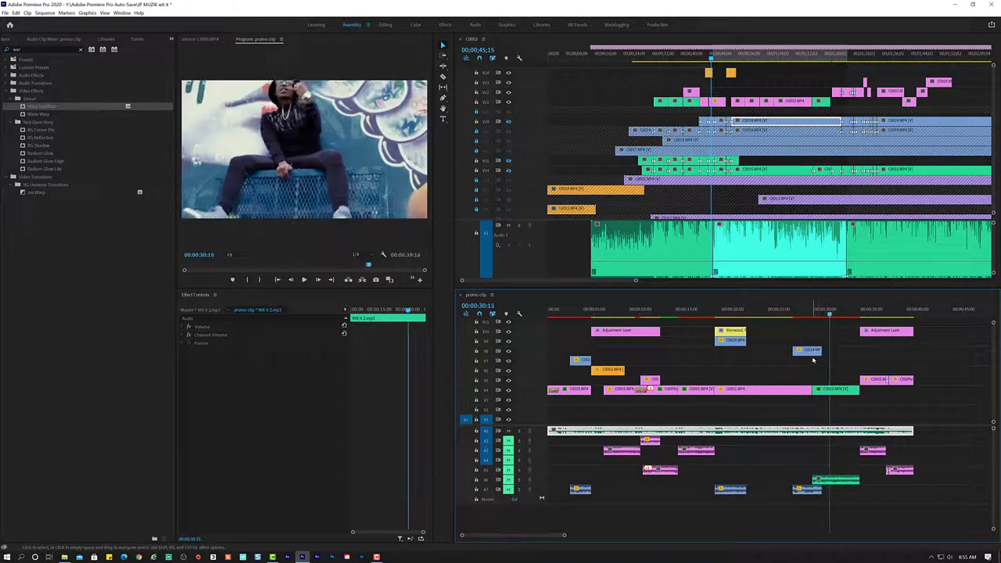
Trim C0024's end slightly shorter and select C0015.MP4 to inspect its Warp Stabilizer.
{"action": "left_click_drag", "start_coordinate": [822, 351], "coordinate": [786, 318]}
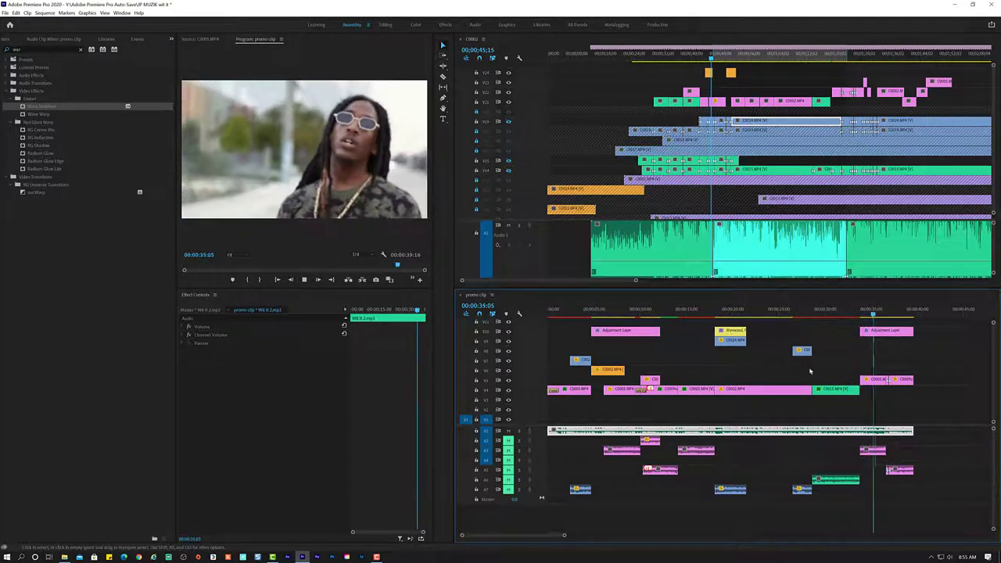
{"action": "key", "text": "space"}
{"action": "left_click", "coordinate": [832, 311]}
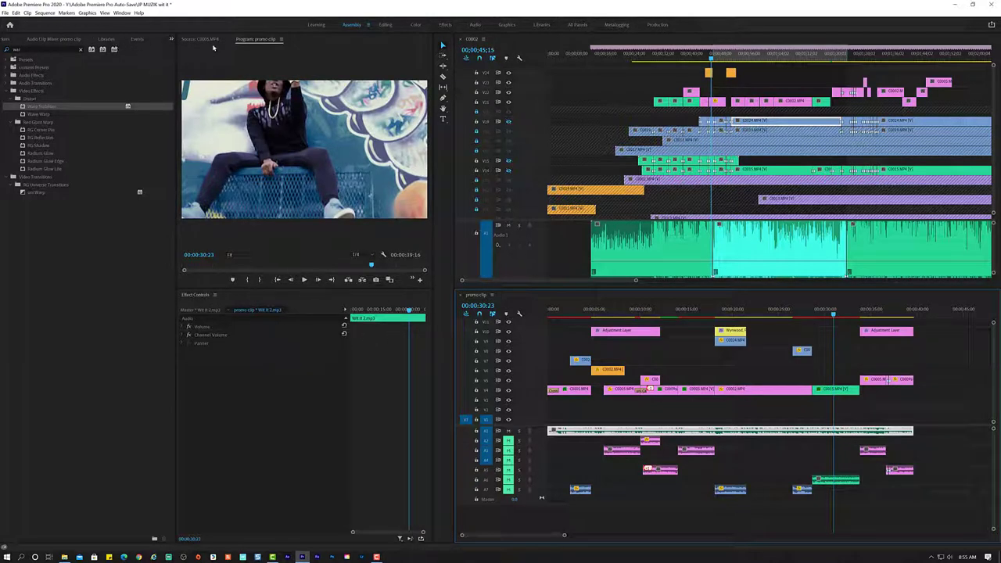
{"action": "left_click", "coordinate": [845, 389]}
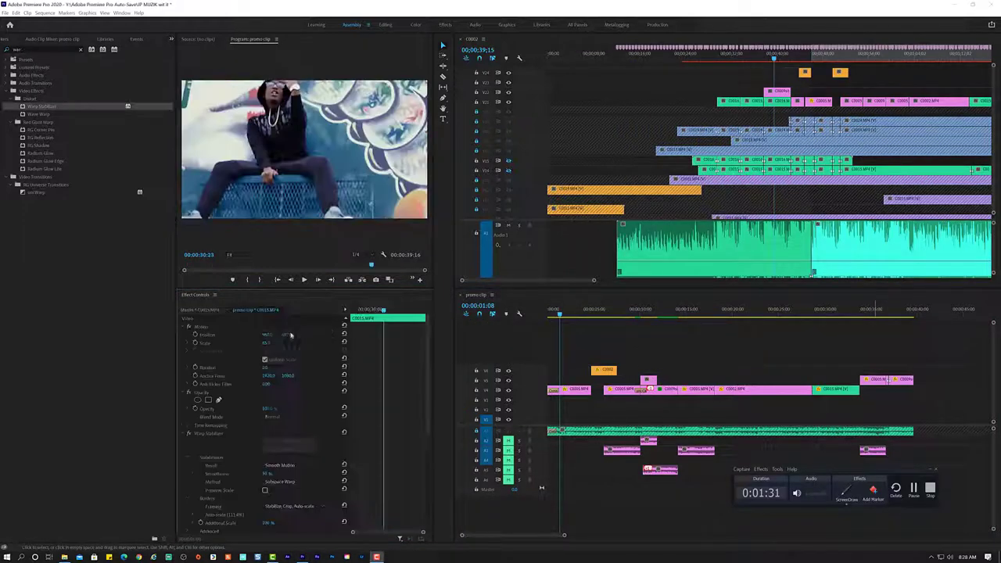
Replay the sequence from about 28 seconds, then from about 6 to 13 seconds.
{"action": "left_click", "coordinate": [806, 317]}
{"action": "key", "text": "space"}
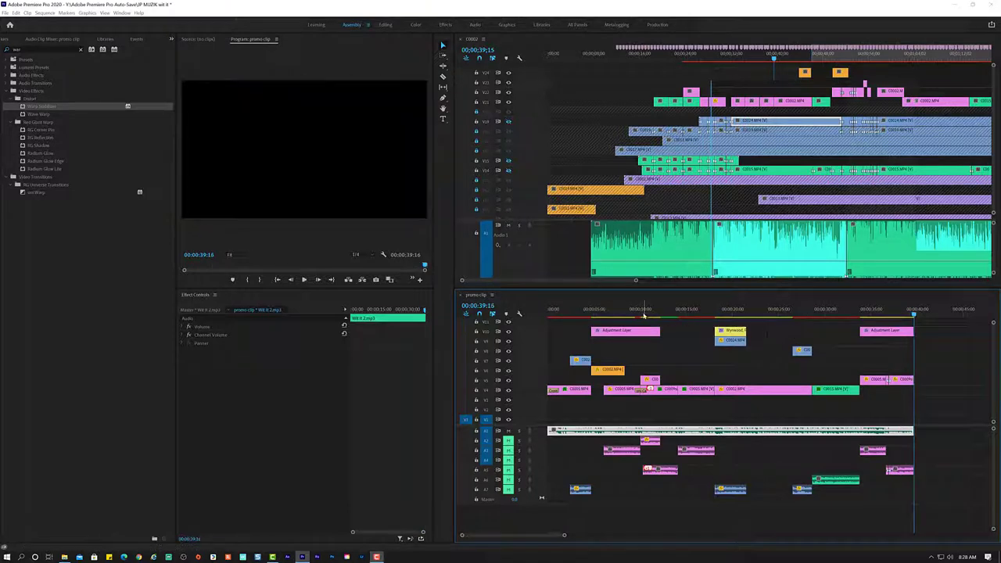
{"action": "left_click", "coordinate": [607, 313]}
{"action": "key", "text": "space"}
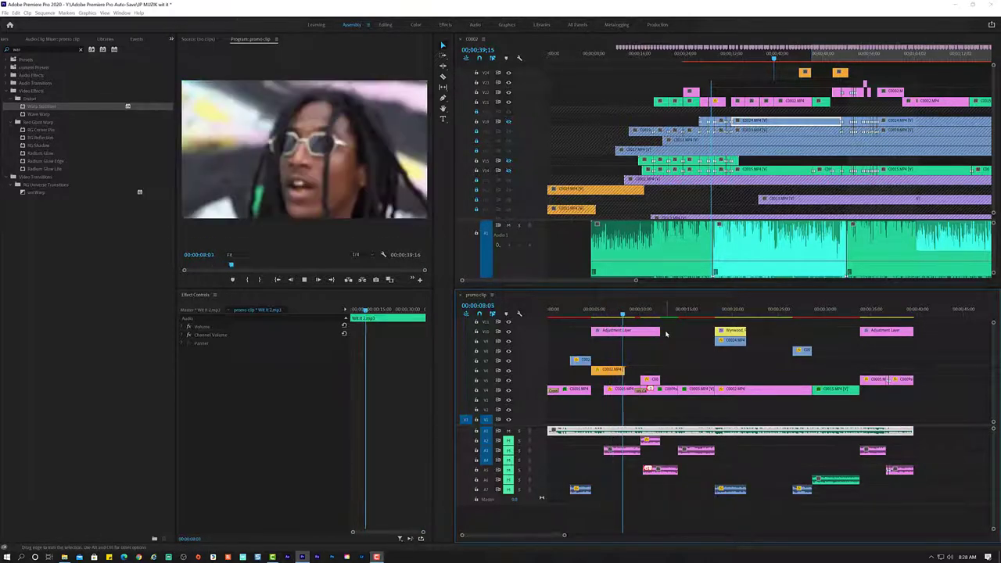
{"action": "key", "text": "space"}
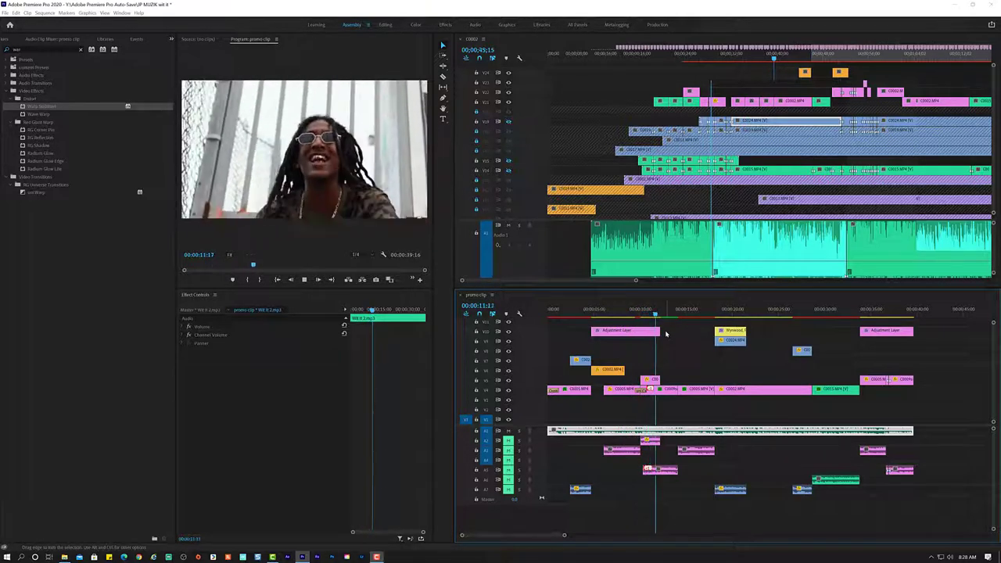
{"action": "key", "text": "space"}
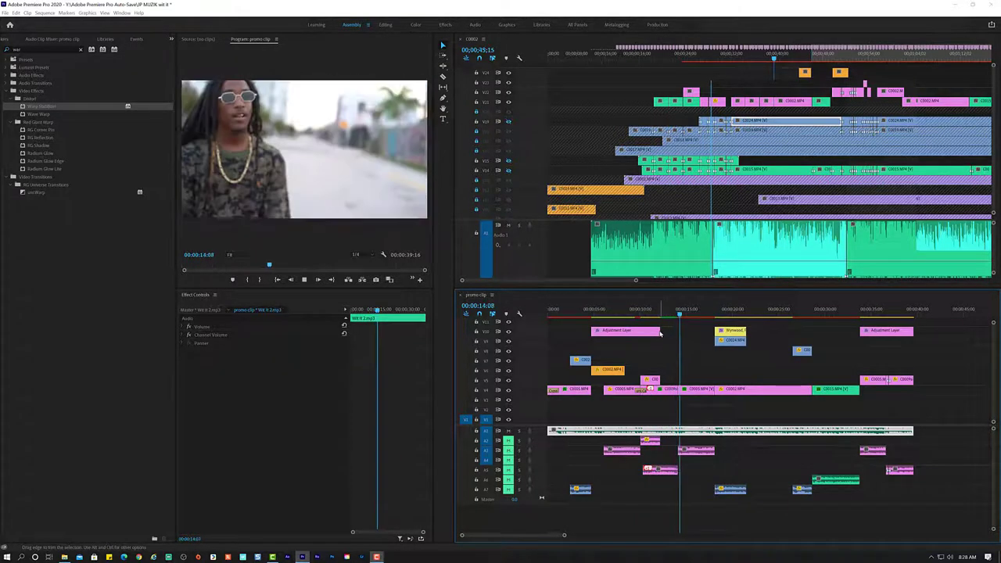
Extend the V10 Adjustment Layer toward the Wynwood, FL shot and pick it up to reposition.
{"action": "left_click_drag", "start_coordinate": [660, 331], "coordinate": [714, 329]}
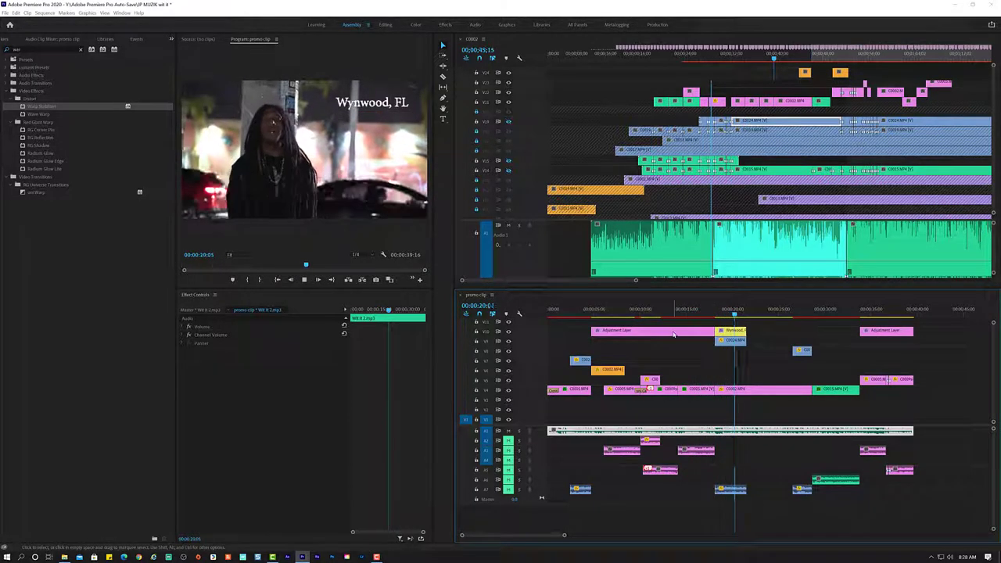
{"action": "key", "text": "space"}
{"action": "left_click_drag", "start_coordinate": [672, 333], "coordinate": [755, 327]}
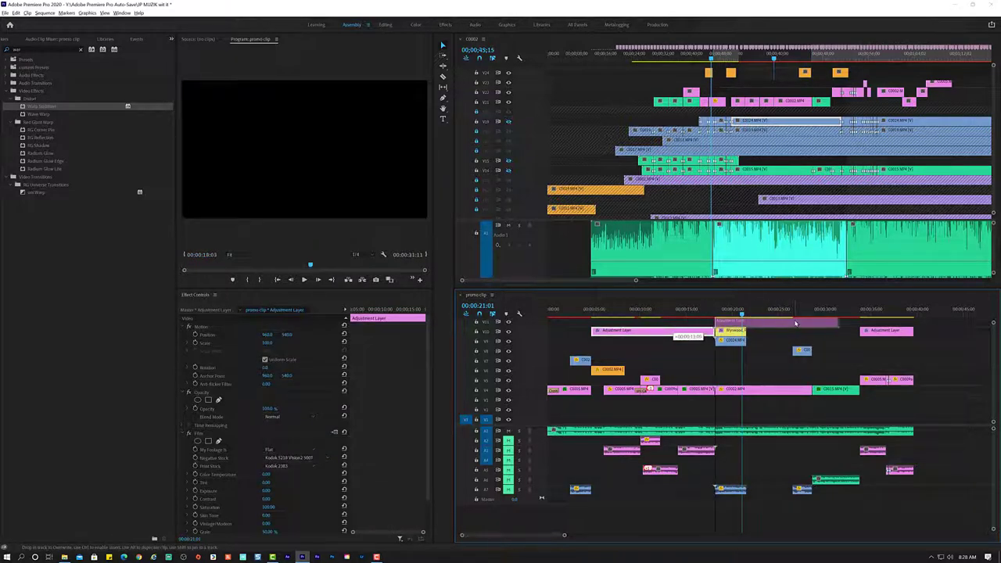
Place the Adjustment Layer on V11 over Wynwood, FL and raise its film Saturation to 132.
{"action": "left_click_drag", "start_coordinate": [794, 322], "coordinate": [735, 331]}
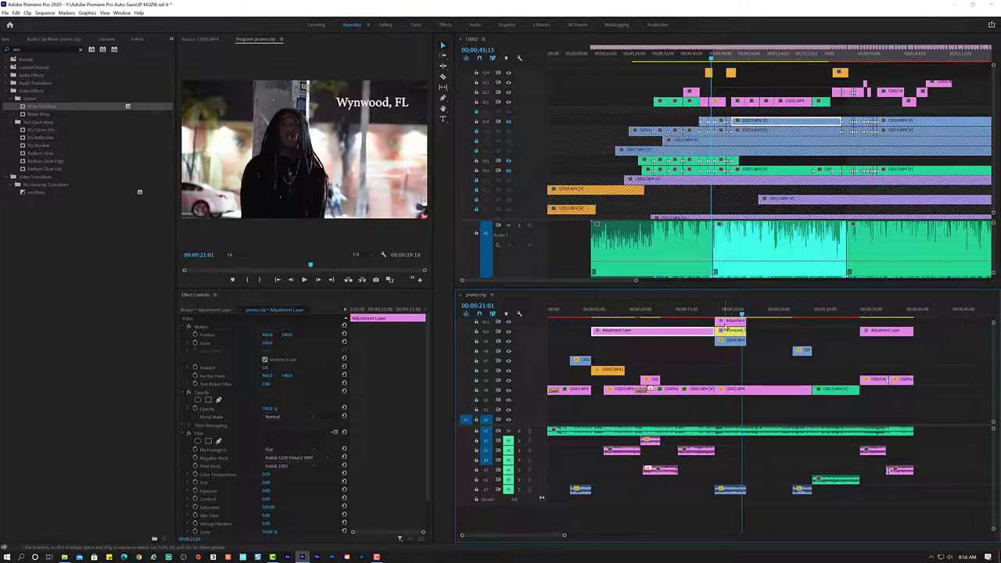
{"action": "scroll", "coordinate": [300, 471], "scroll_direction": "down", "scroll_amount": 1}
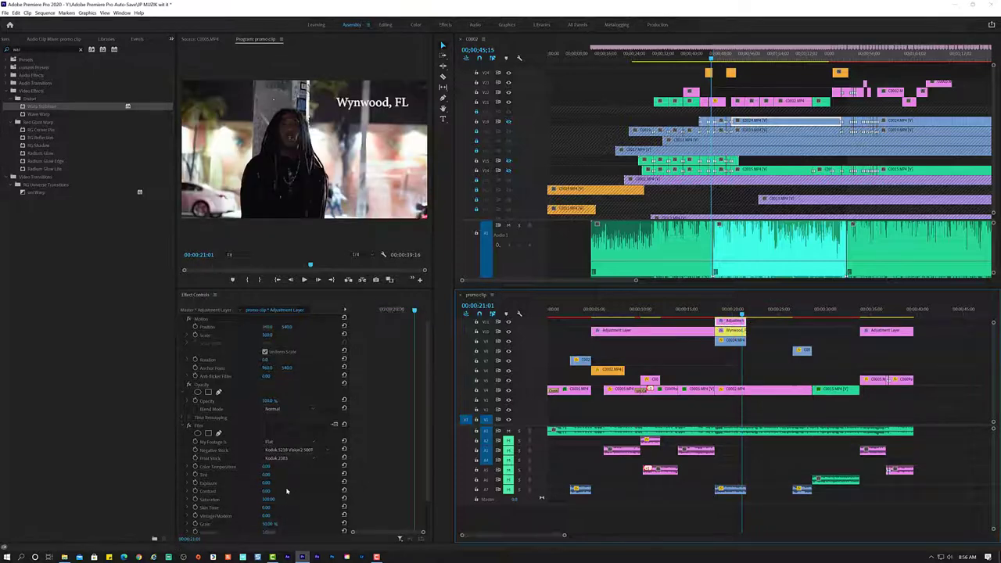
{"action": "scroll", "coordinate": [291, 469], "scroll_direction": "down", "scroll_amount": 1}
{"action": "scroll", "coordinate": [283, 467], "scroll_direction": "down", "scroll_amount": 1}
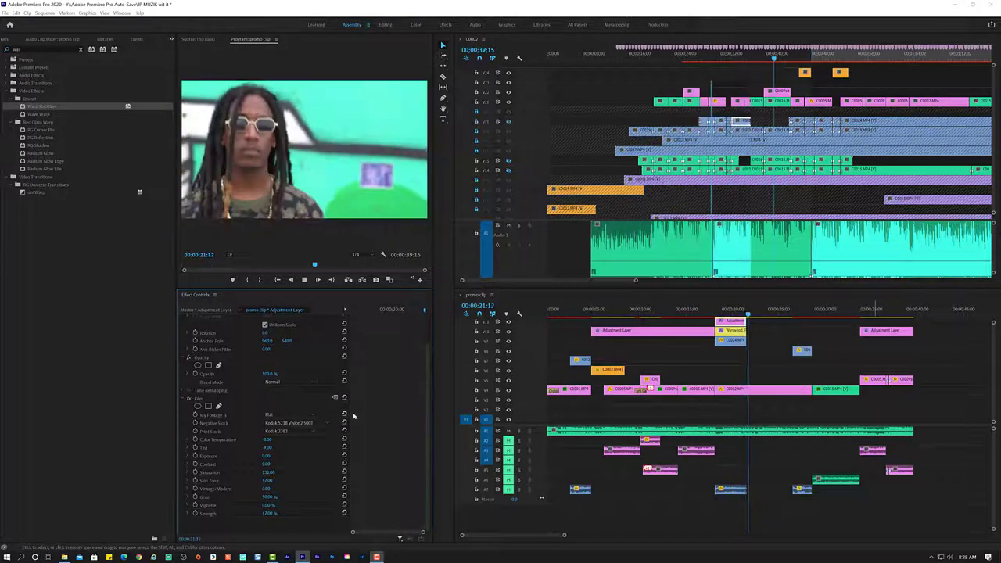
{"action": "left_click", "coordinate": [713, 312]}
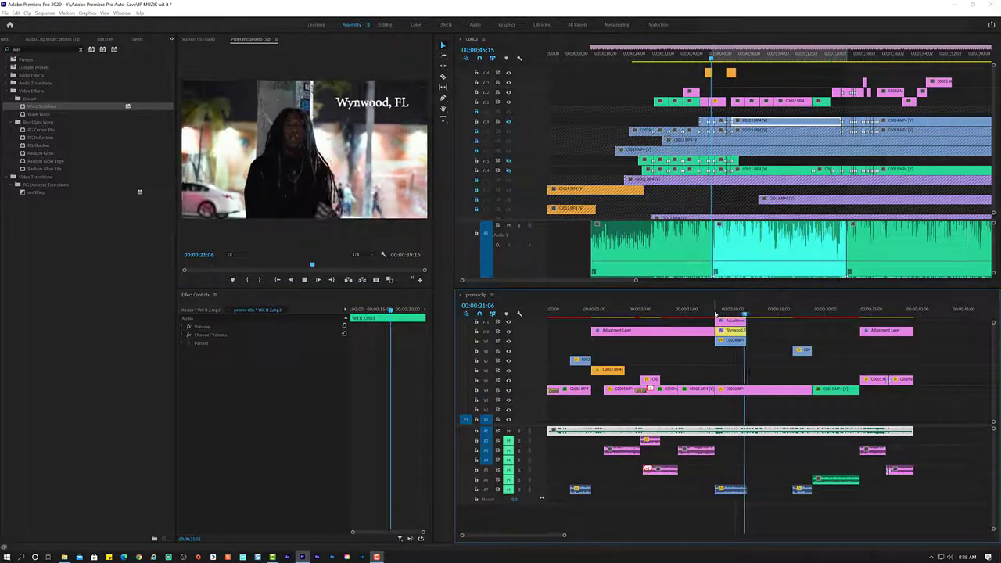
Replay promo clip sections from about 16–26 seconds, then move C0002's playhead to about 55 seconds.
{"action": "left_click", "coordinate": [706, 312]}
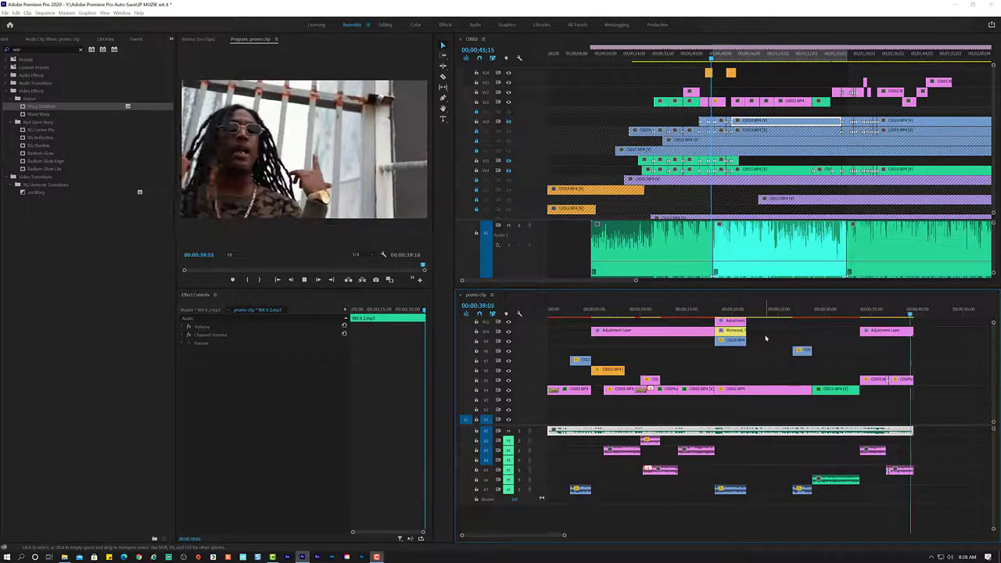
{"action": "left_click", "coordinate": [698, 314]}
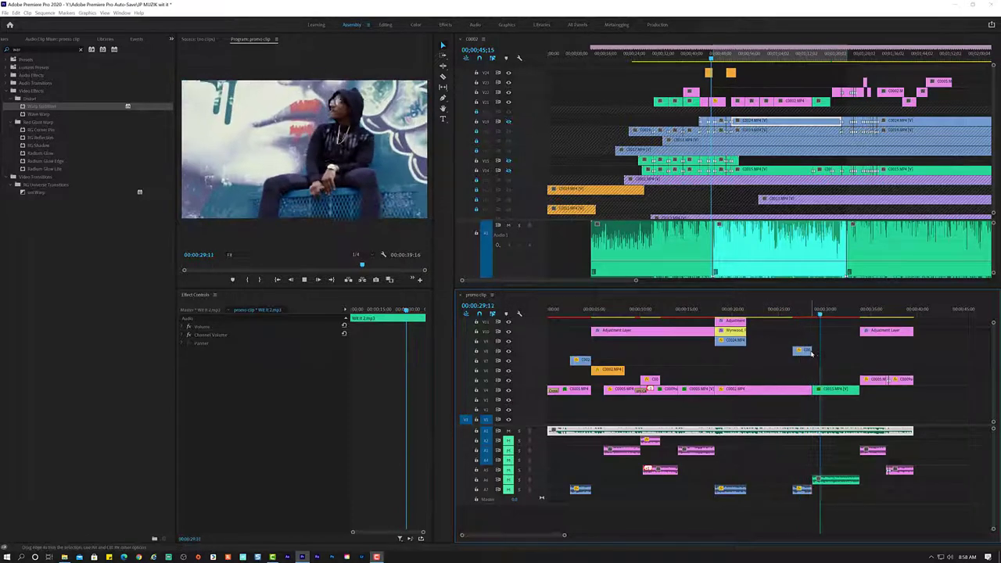
{"action": "key", "text": "Up"}
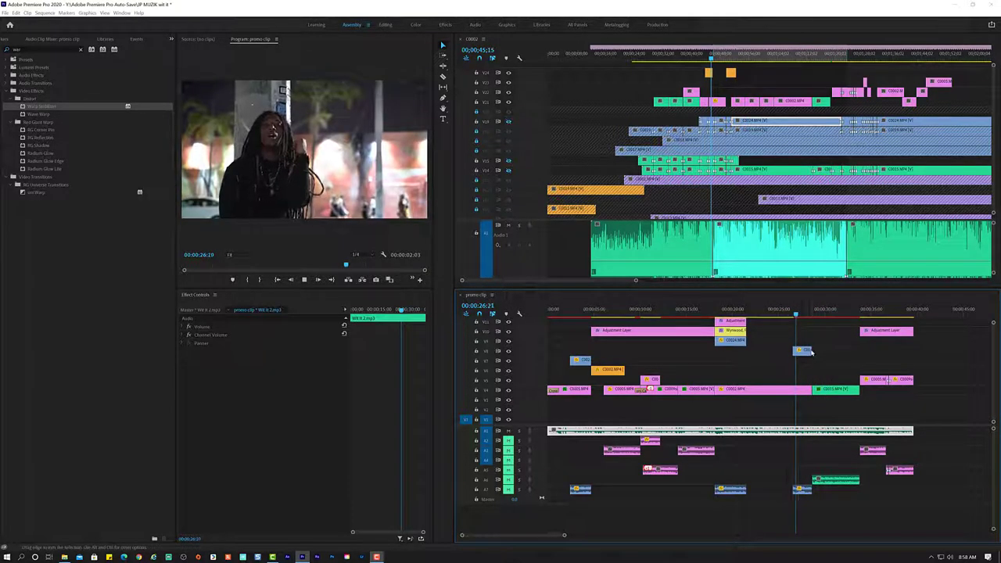
{"action": "left_click", "coordinate": [789, 316]}
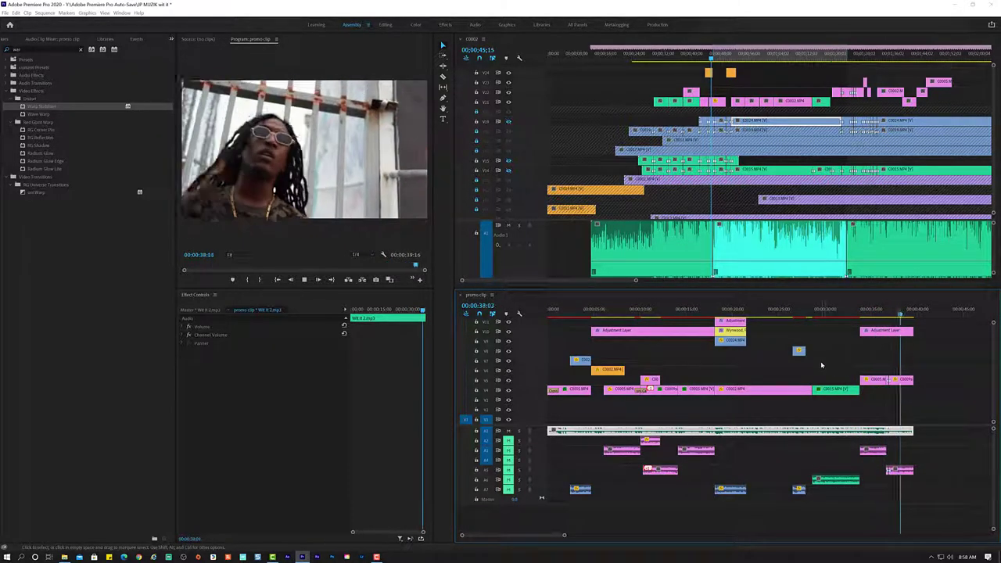
{"action": "key", "text": "space"}
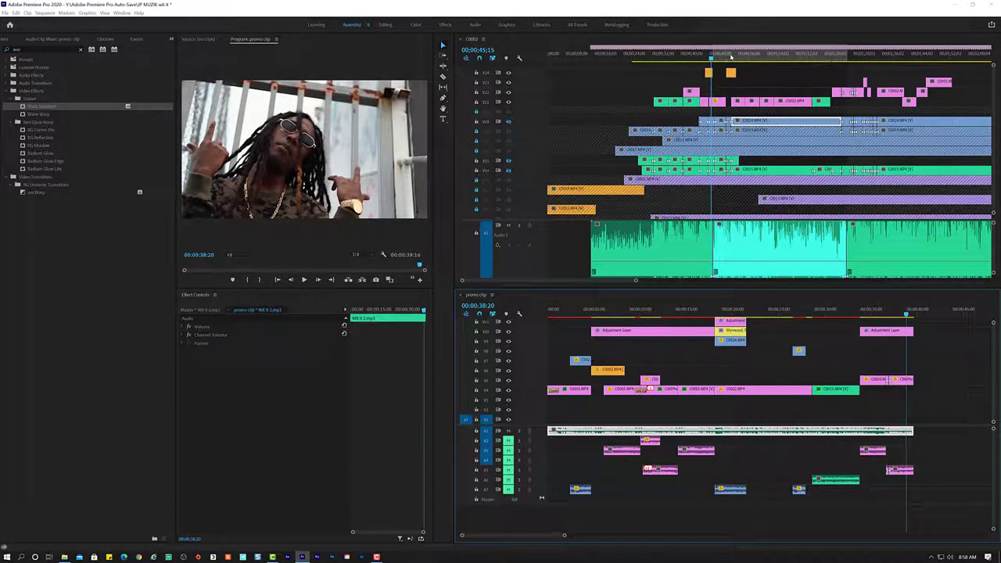
{"action": "left_click_drag", "start_coordinate": [730, 57], "coordinate": [745, 56]}
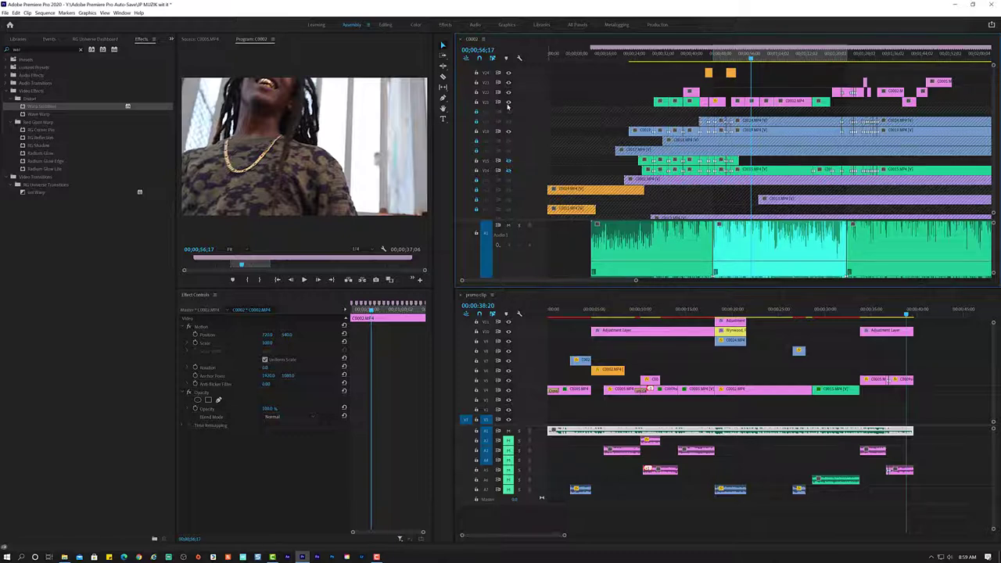
Toggle track visibility and locks in C0002 while reviewing clips such as C0019.
{"action": "left_click", "coordinate": [508, 103]}
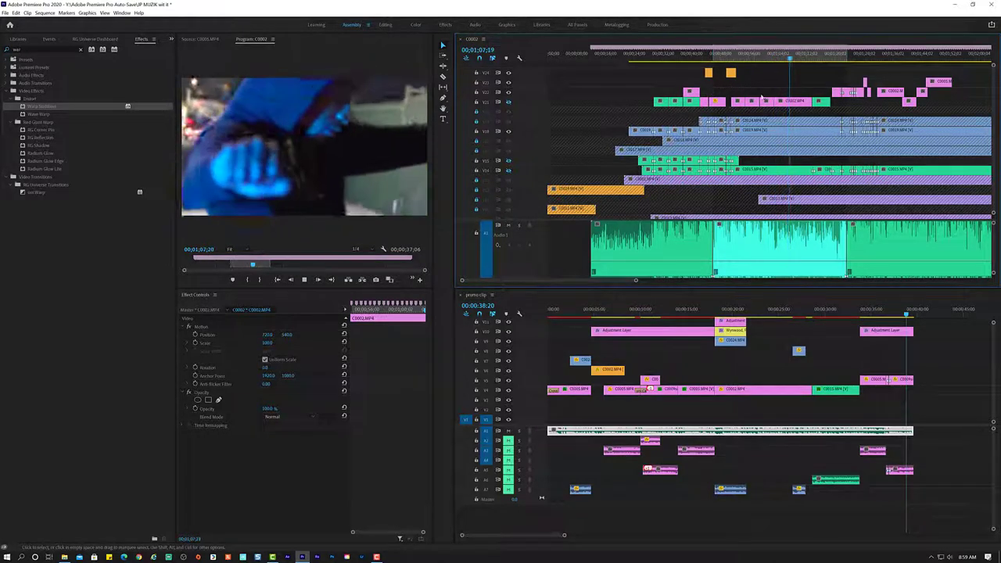
{"action": "left_click", "coordinate": [814, 134]}
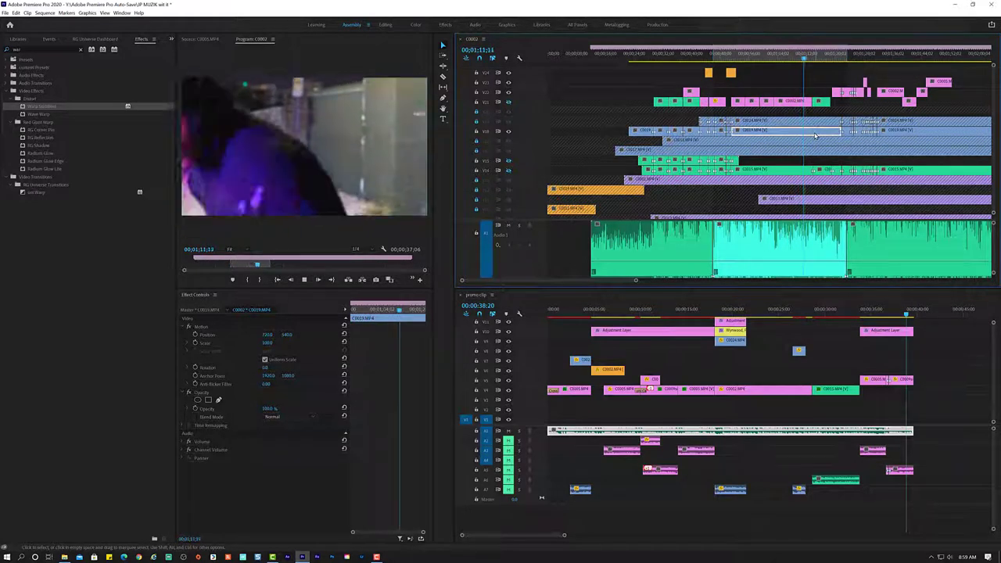
{"action": "key", "text": "space"}
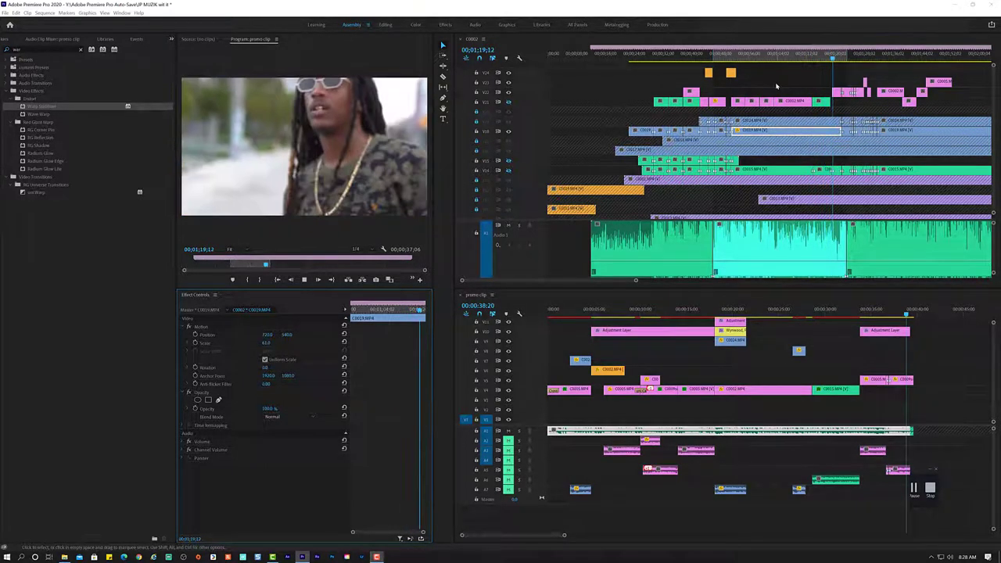
{"action": "key", "text": "space"}
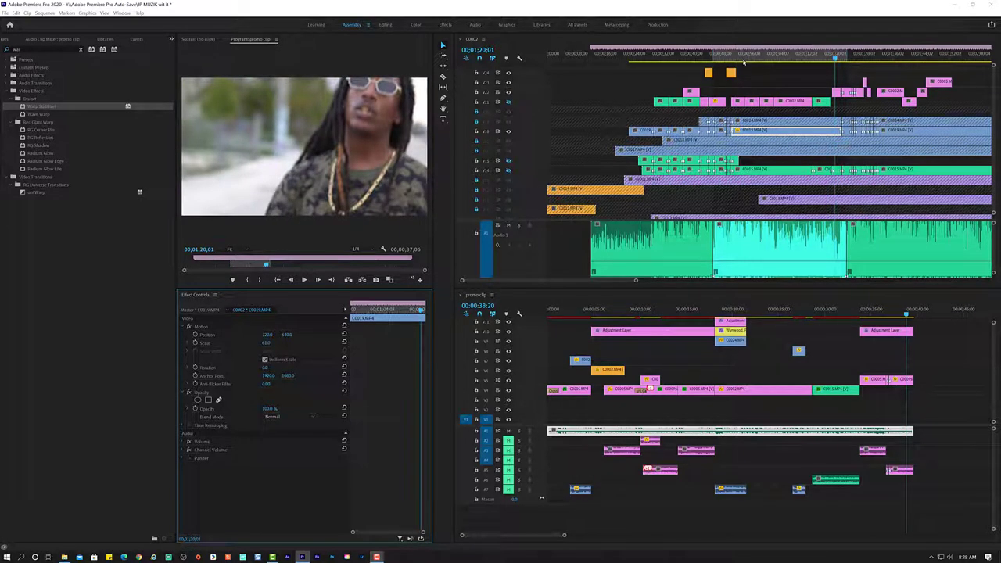
{"action": "left_click", "coordinate": [508, 132]}
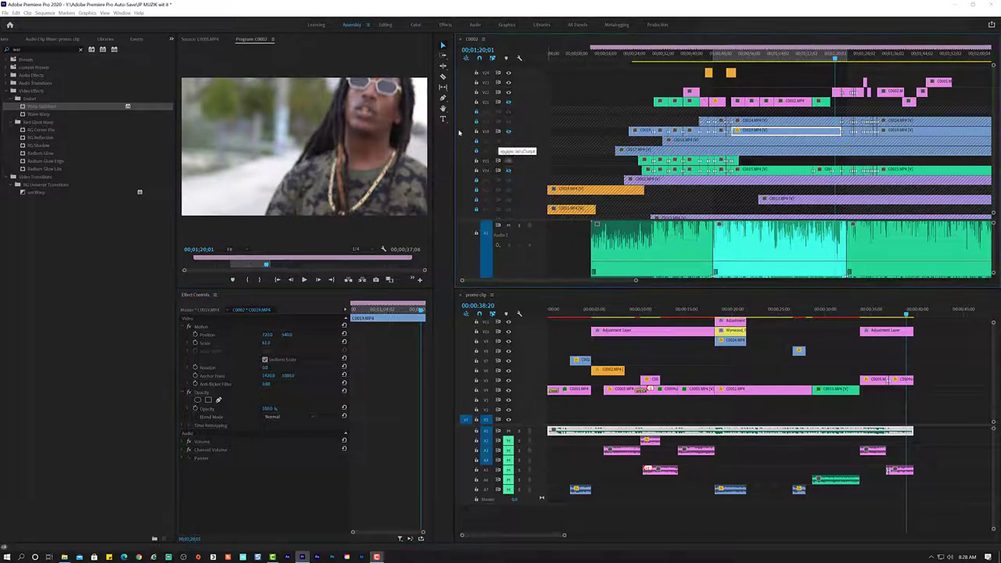
{"action": "left_click", "coordinate": [476, 131]}
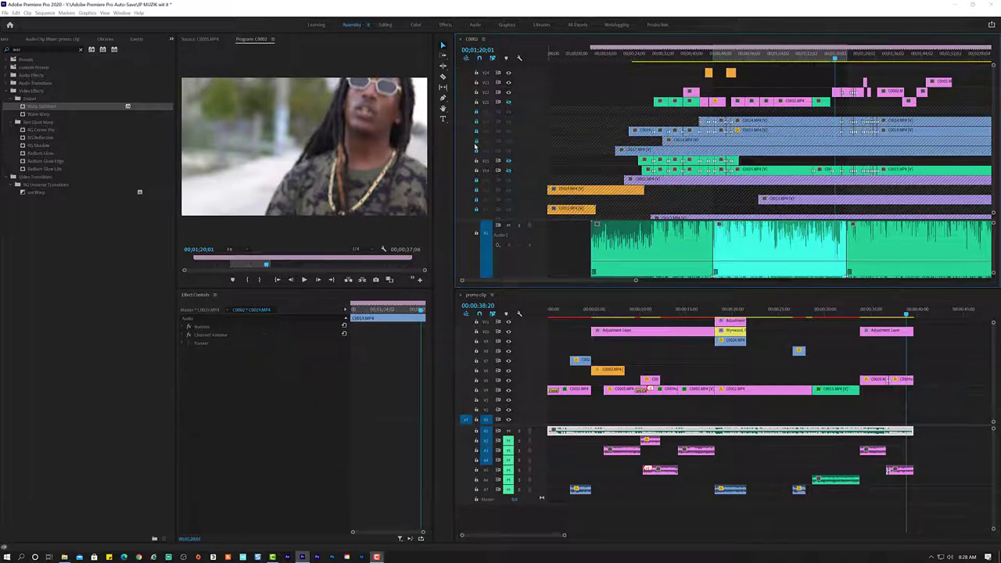
{"action": "left_click", "coordinate": [475, 142]}
{"action": "key", "text": "Up"}
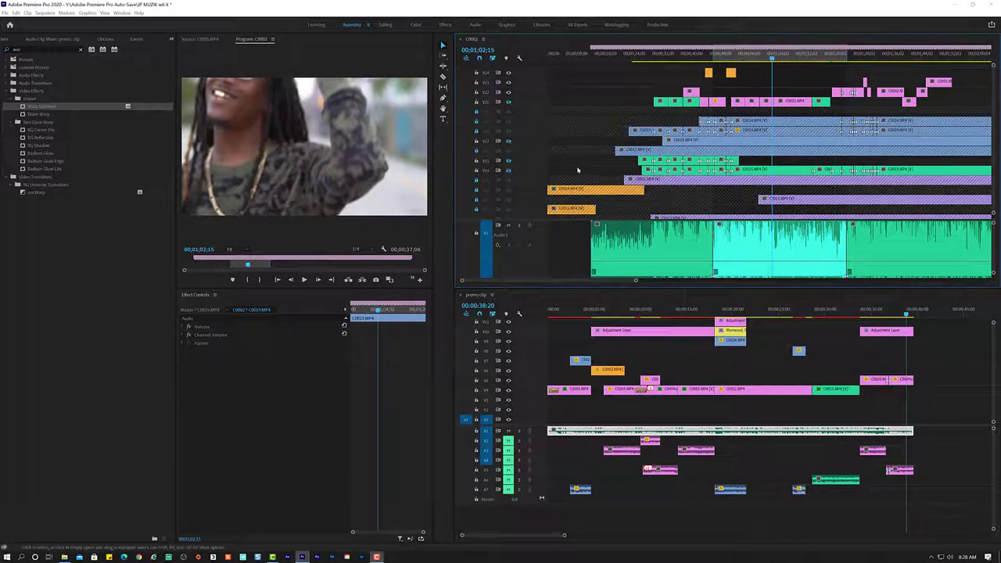
{"action": "left_click", "coordinate": [508, 142]}
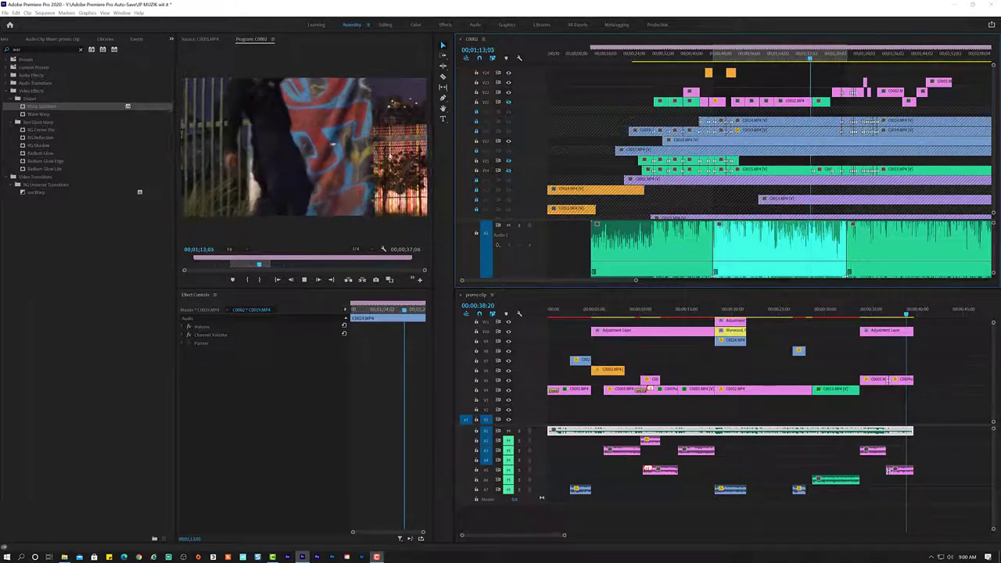
{"action": "key", "text": "space"}
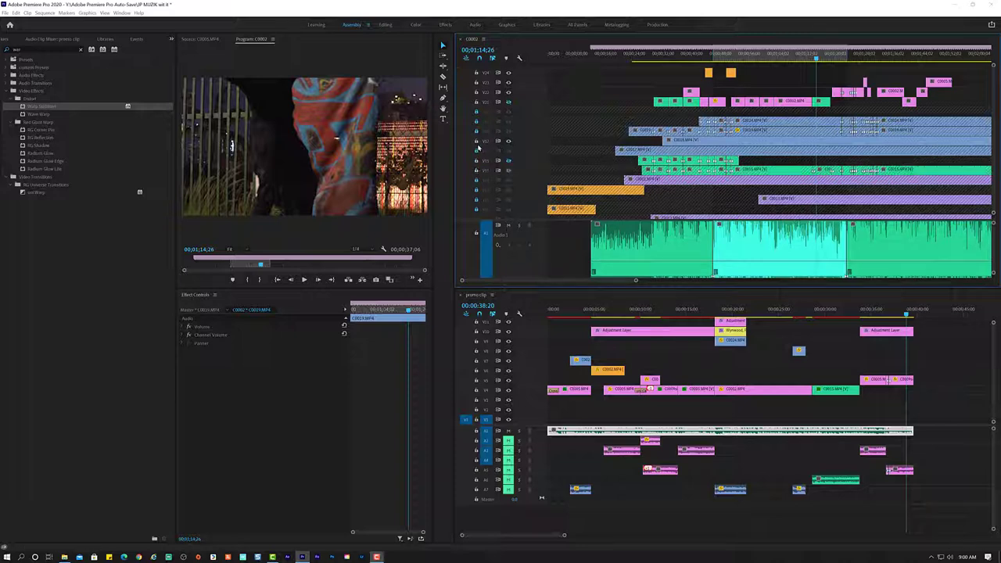
Toggle the V16 track output and replay C0002 from 00;53;12.
{"action": "left_click", "coordinate": [476, 142]}
{"action": "left_click", "coordinate": [476, 142]}
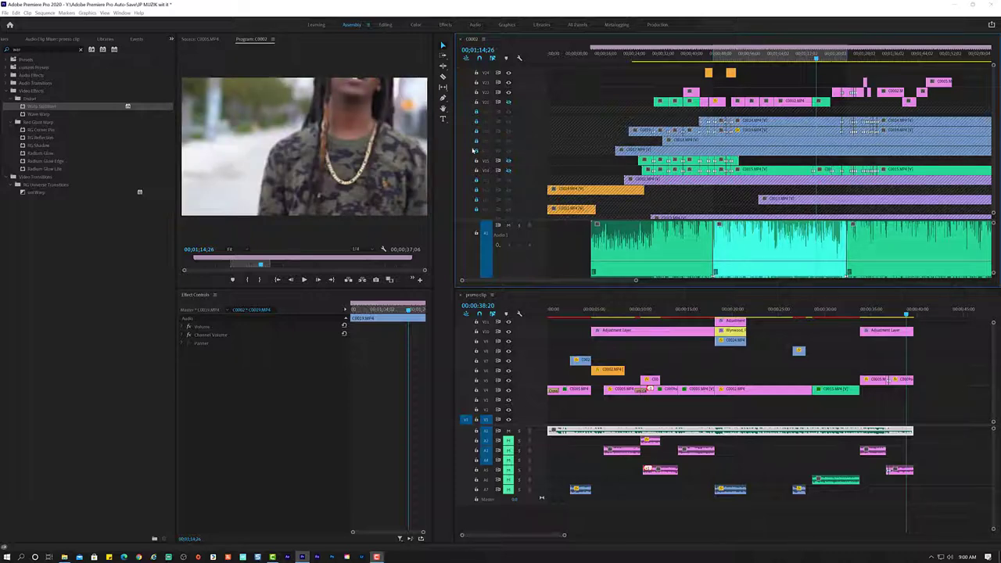
{"action": "left_click", "coordinate": [476, 151]}
{"action": "left_click", "coordinate": [508, 151]}
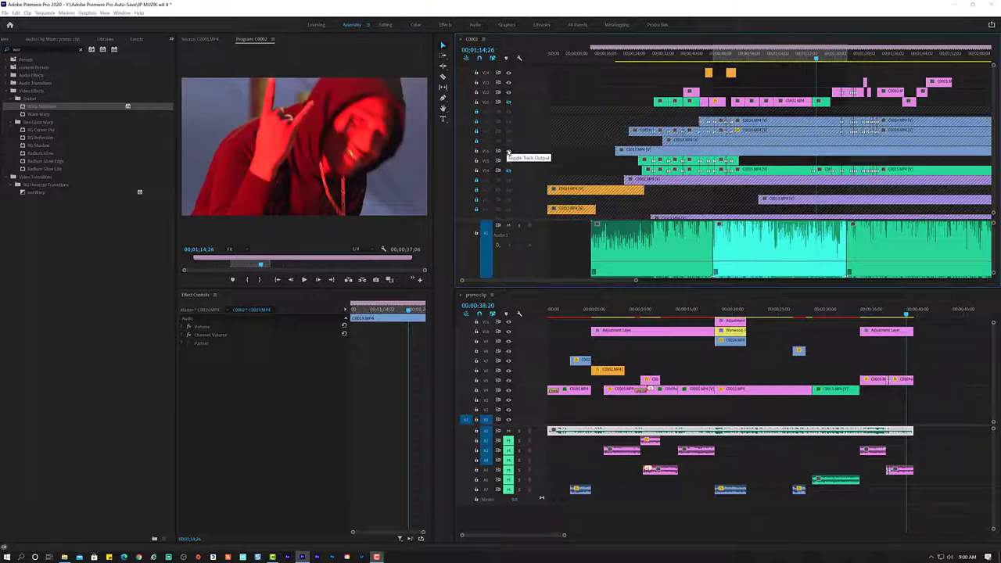
{"action": "left_click", "coordinate": [740, 59]}
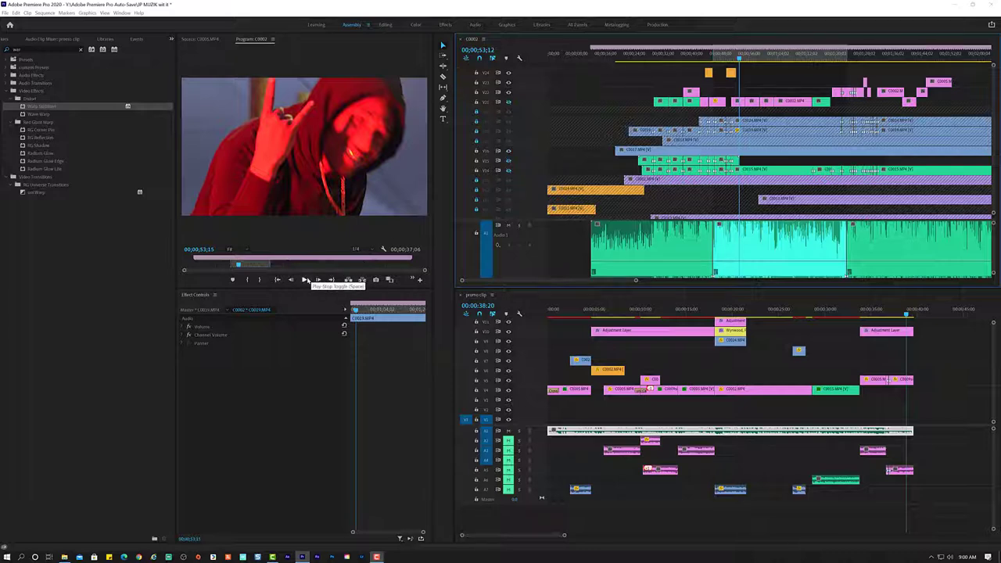
{"action": "left_click", "coordinate": [305, 280]}
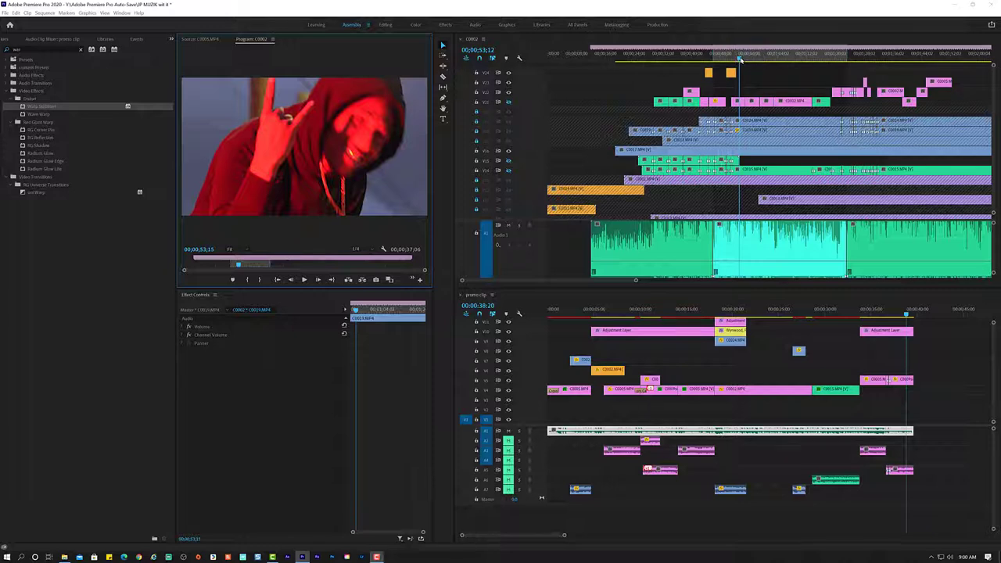
{"action": "key", "text": "space"}
Play to 01;16;00 and razor-cut the C0017.MP4 clip on V16 there.
{"action": "scroll", "coordinate": [740, 109], "scroll_direction": "up", "scroll_amount": 2}
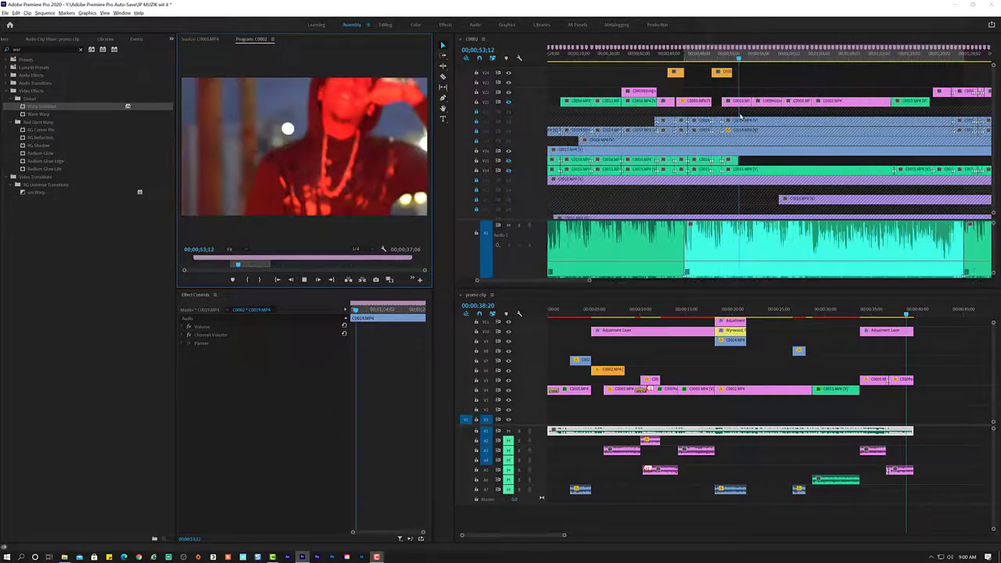
{"action": "key", "text": "space"}
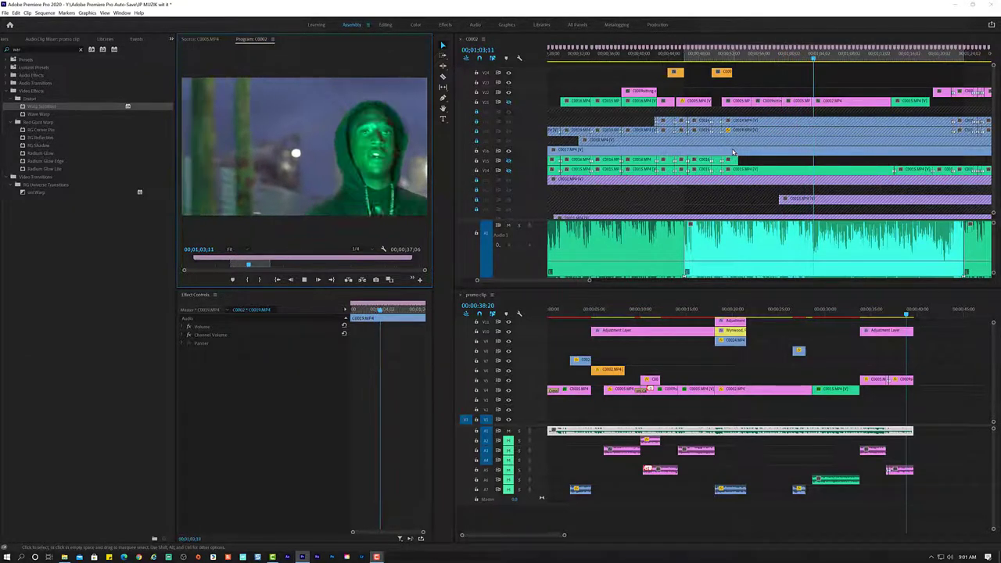
{"action": "key", "text": "space"}
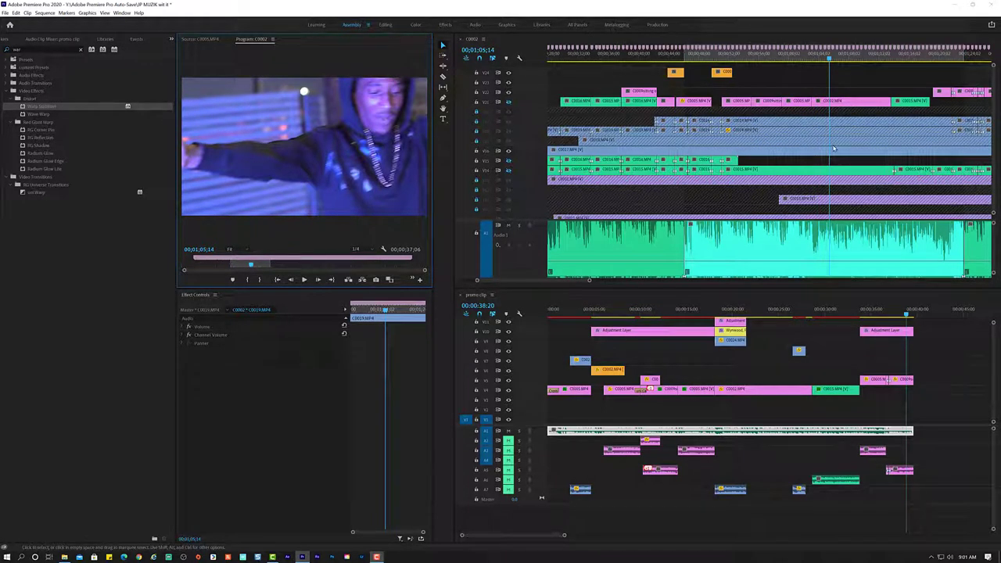
{"action": "left_click", "coordinate": [833, 149]}
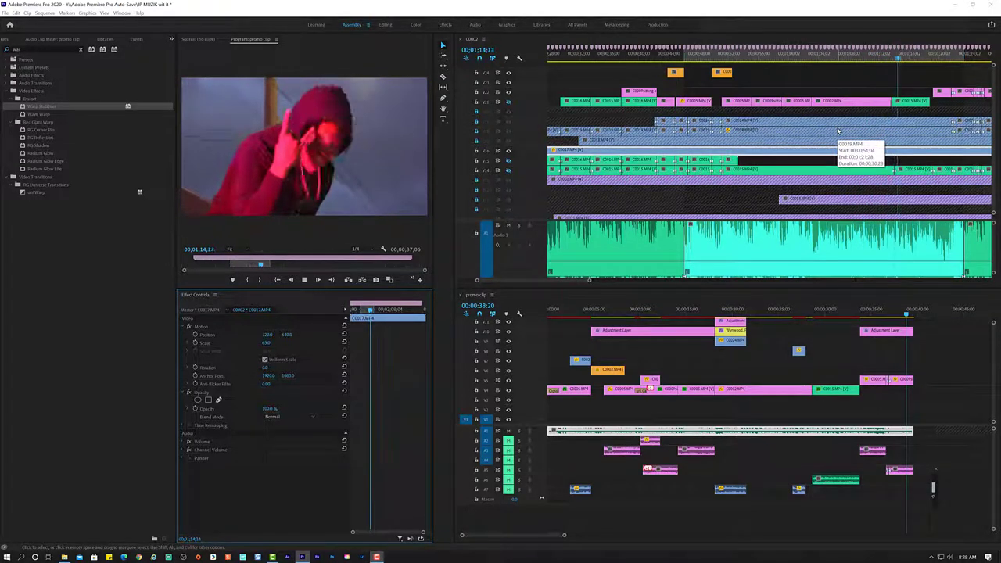
{"action": "key", "text": "space"}
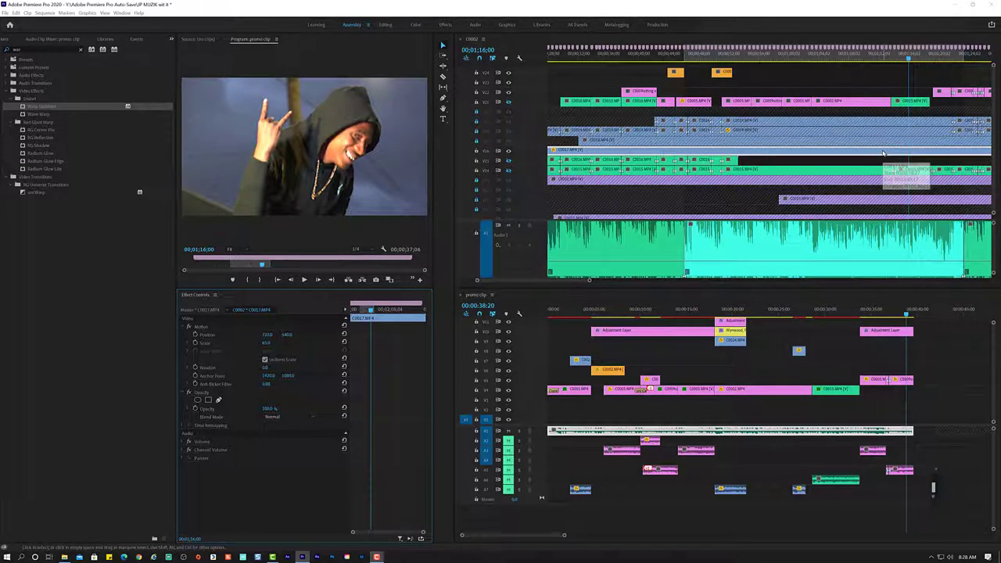
{"action": "key", "text": "c"}
{"action": "left_click", "coordinate": [864, 153]}
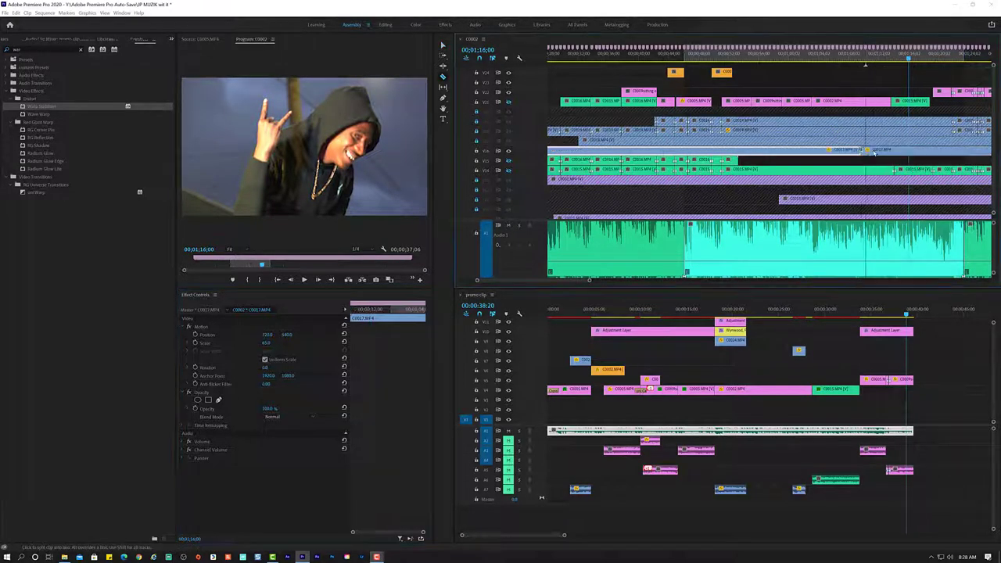
Drag the cut C0017 piece into the promo clip sequence and select it with the A1 audio.
{"action": "key", "text": "v"}
{"action": "left_click", "coordinate": [938, 153]}
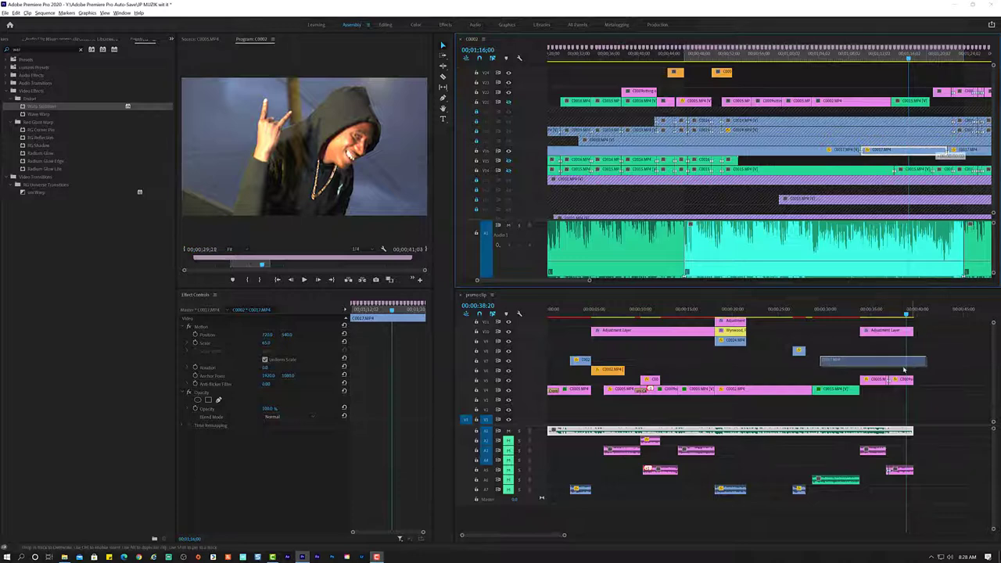
{"action": "left_click_drag", "start_coordinate": [918, 322], "coordinate": [843, 372]}
{"action": "right_click", "coordinate": [843, 372]}
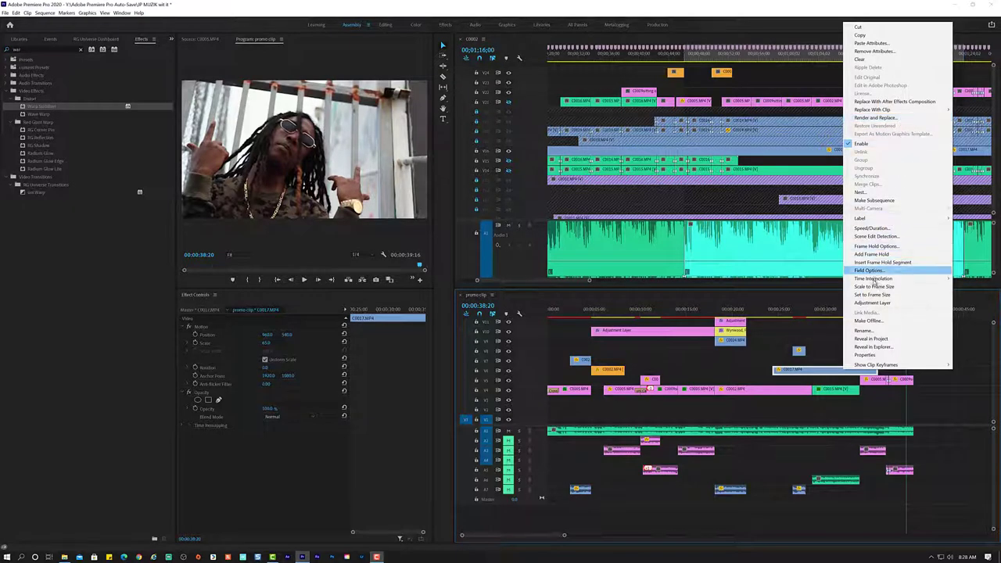
{"action": "left_click", "coordinate": [813, 440]}
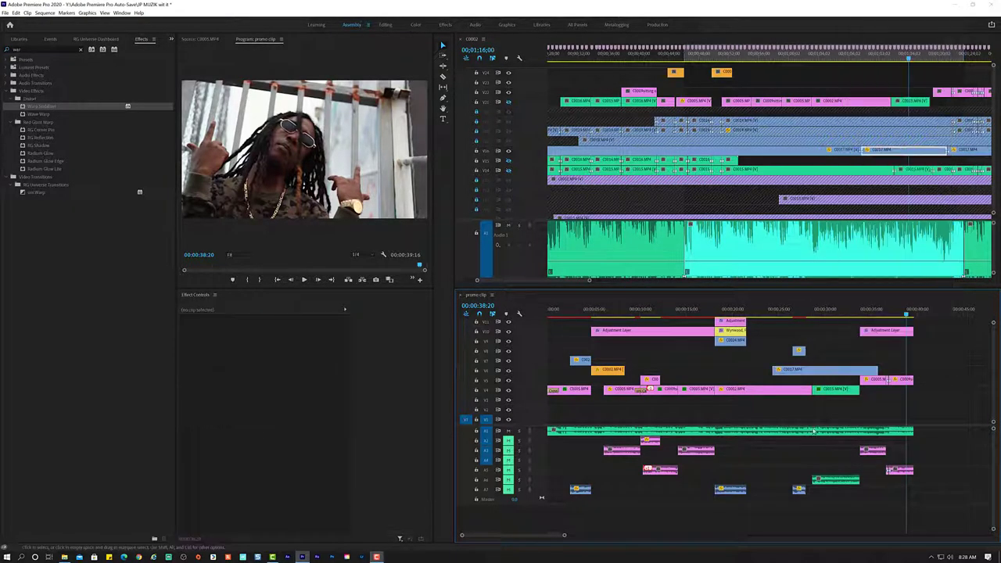
{"action": "left_click", "coordinate": [832, 369]}
{"action": "left_click", "coordinate": [816, 434], "text": "shift"}
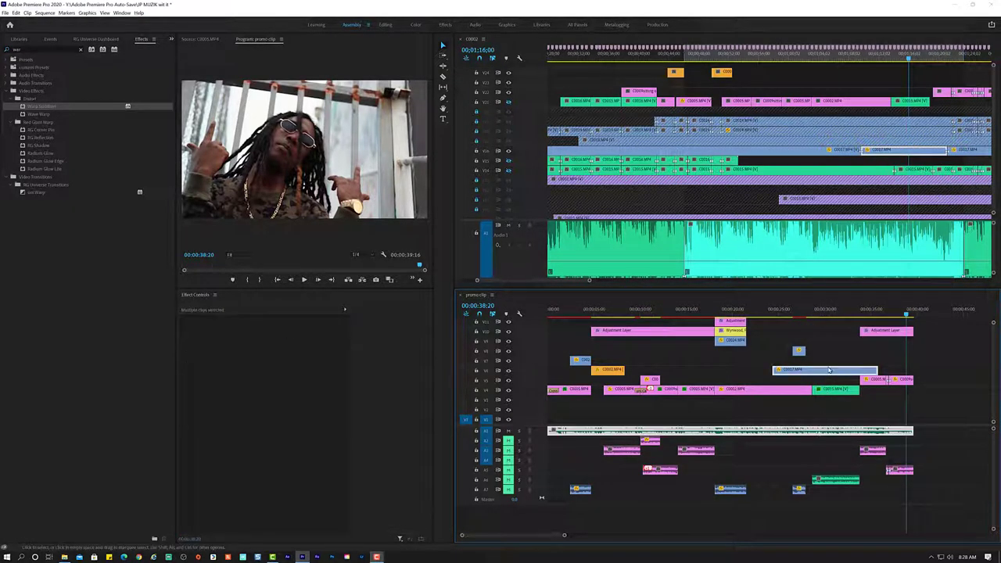
Open Synchronize for the selected clips, cancel it, and reselect C0017 on V6.
{"action": "right_click", "coordinate": [827, 369]}
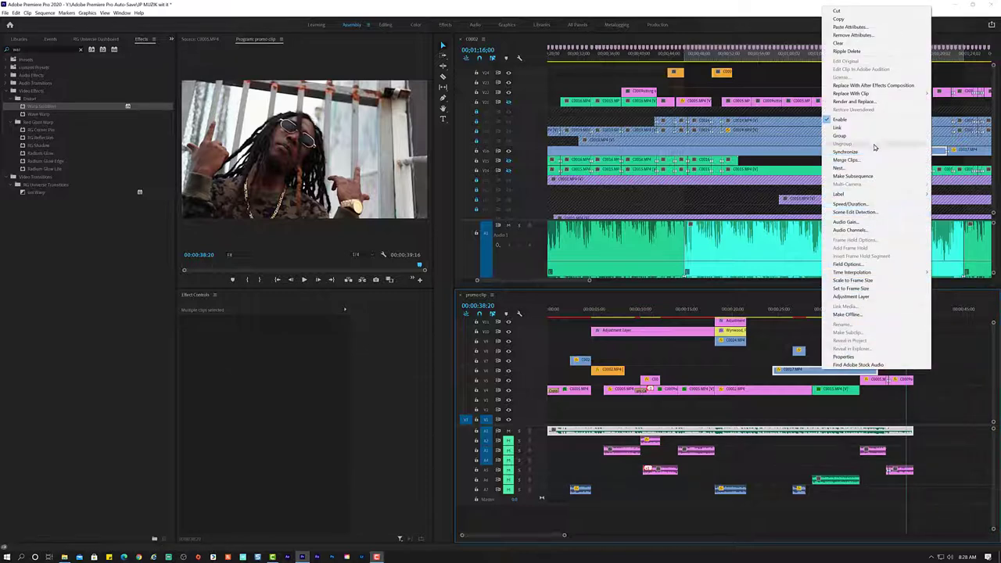
{"action": "left_click", "coordinate": [873, 152]}
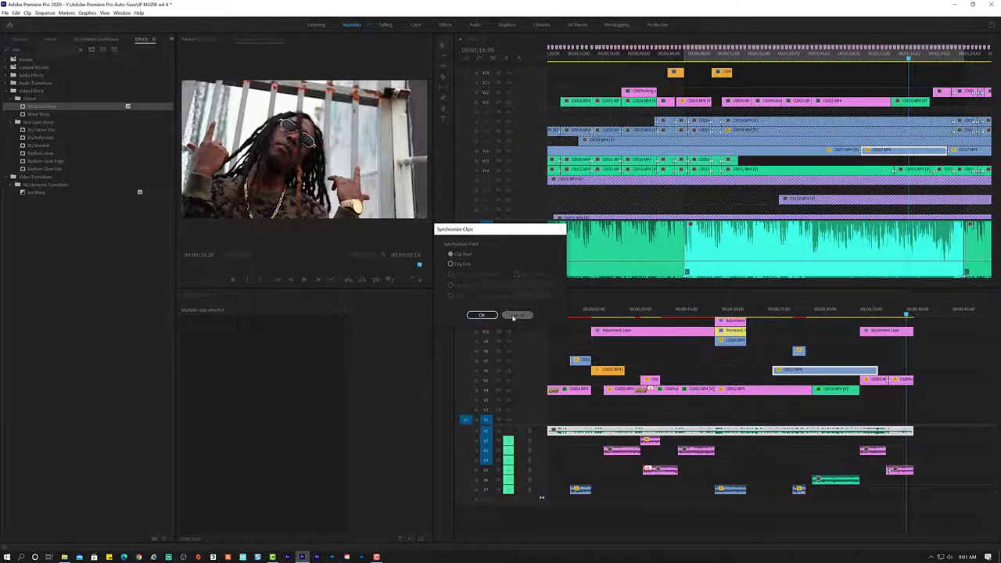
{"action": "left_click", "coordinate": [513, 316]}
{"action": "left_click", "coordinate": [809, 412]}
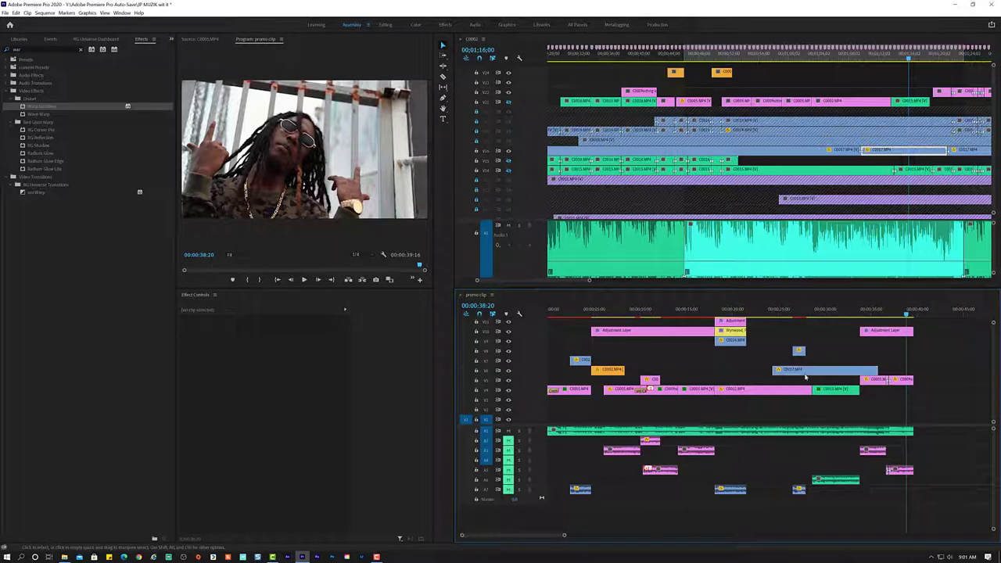
{"action": "right_click", "coordinate": [809, 372]}
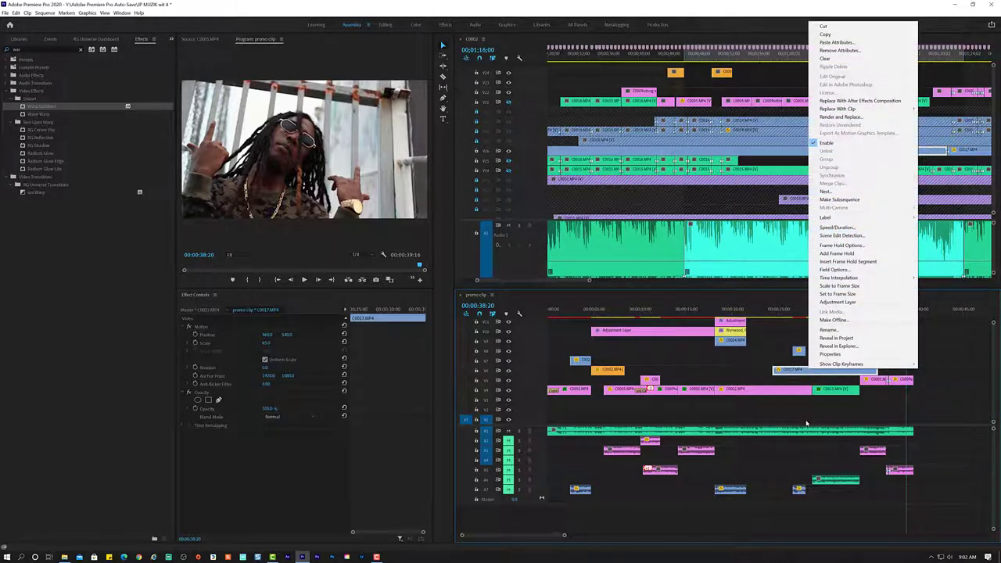
{"action": "left_click", "coordinate": [799, 412]}
{"action": "left_click", "coordinate": [806, 370]}
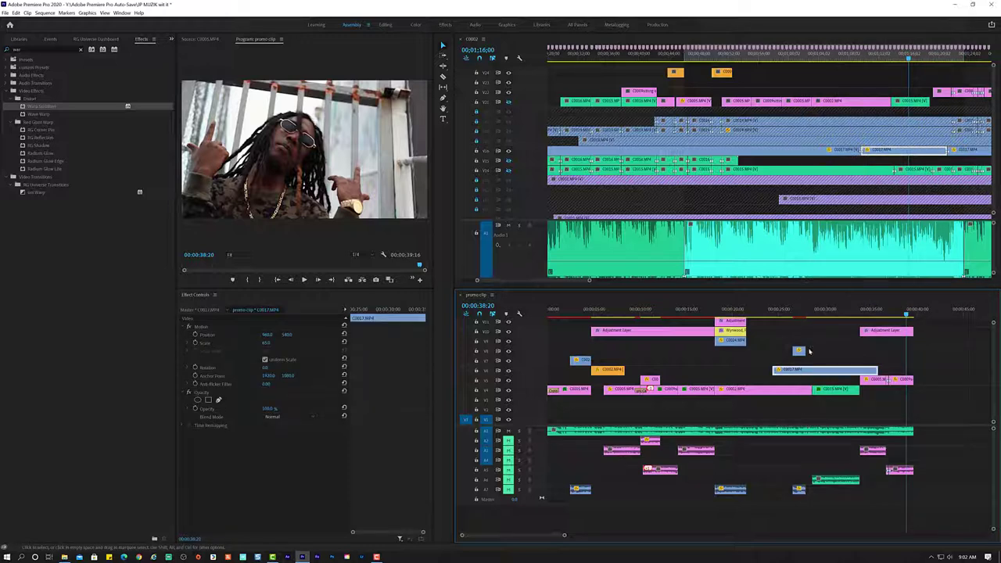
{"action": "scroll", "coordinate": [889, 218], "scroll_direction": "down", "scroll_amount": 2}
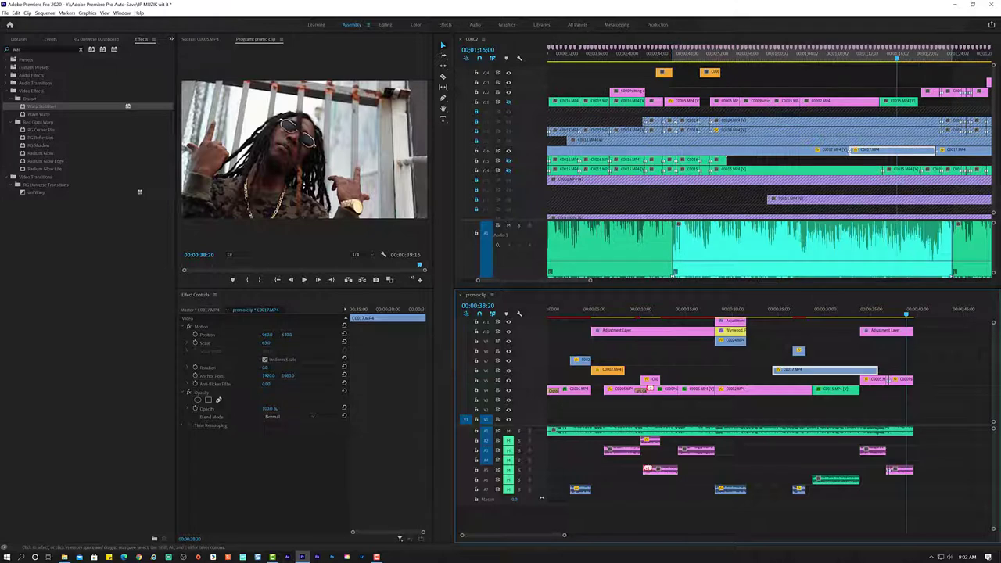
Select C0017.MP4 in the promo sequence and preview it from 00:00:25:09.
{"action": "left_click", "coordinate": [994, 239]}
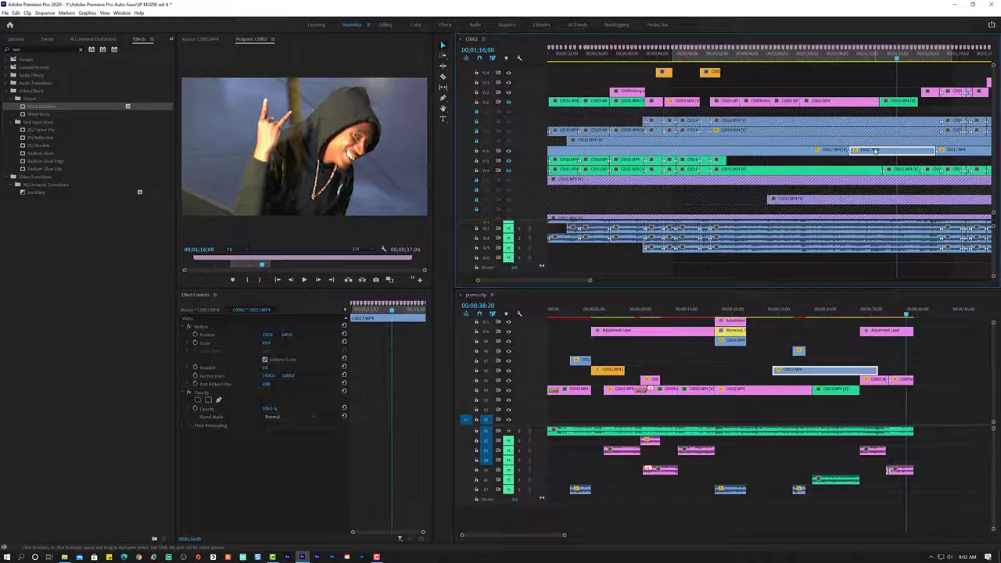
{"action": "left_click", "coordinate": [859, 261]}
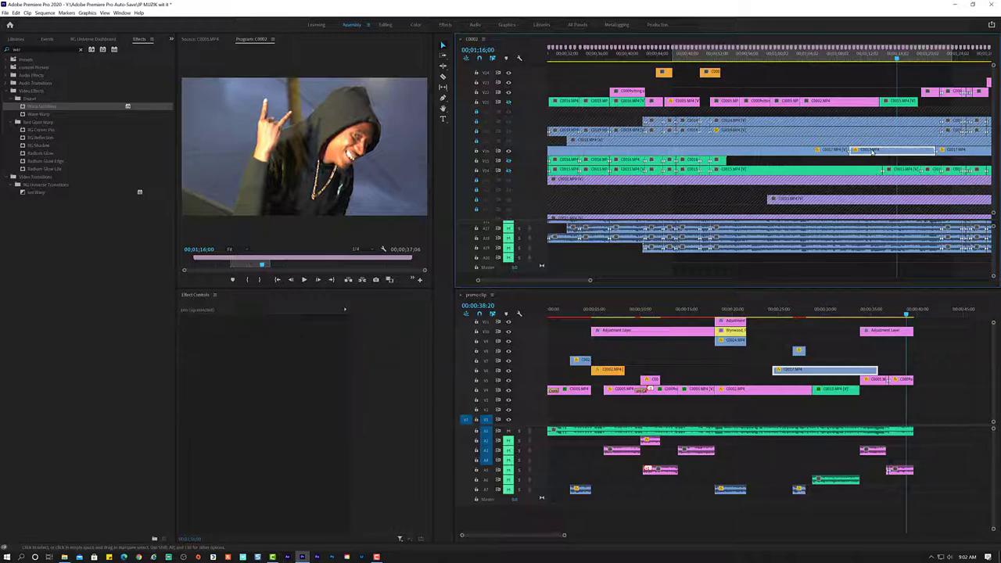
{"action": "left_click", "coordinate": [871, 151]}
{"action": "left_click", "coordinate": [780, 310]}
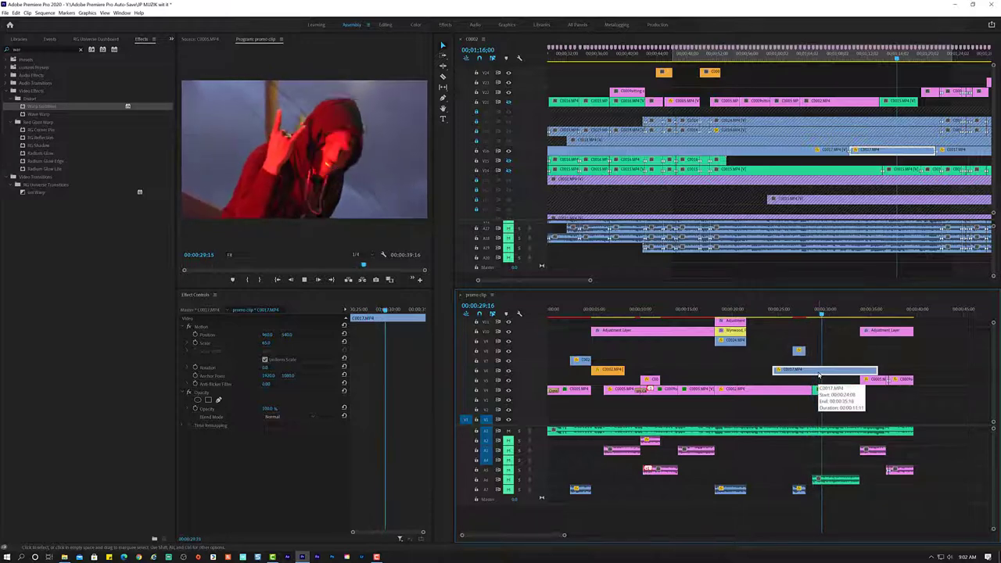
{"action": "key", "text": "space"}
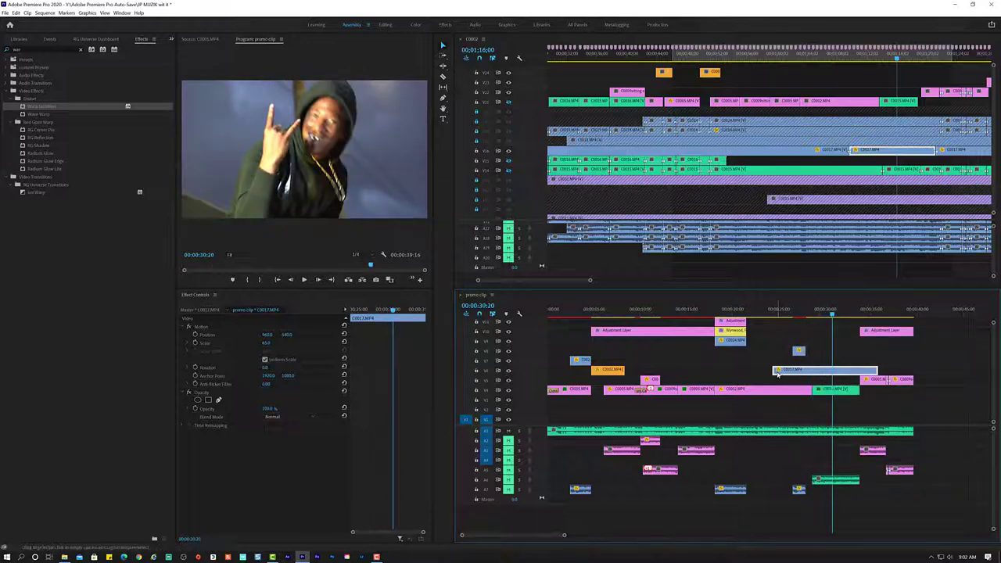
{"action": "left_click", "coordinate": [768, 316]}
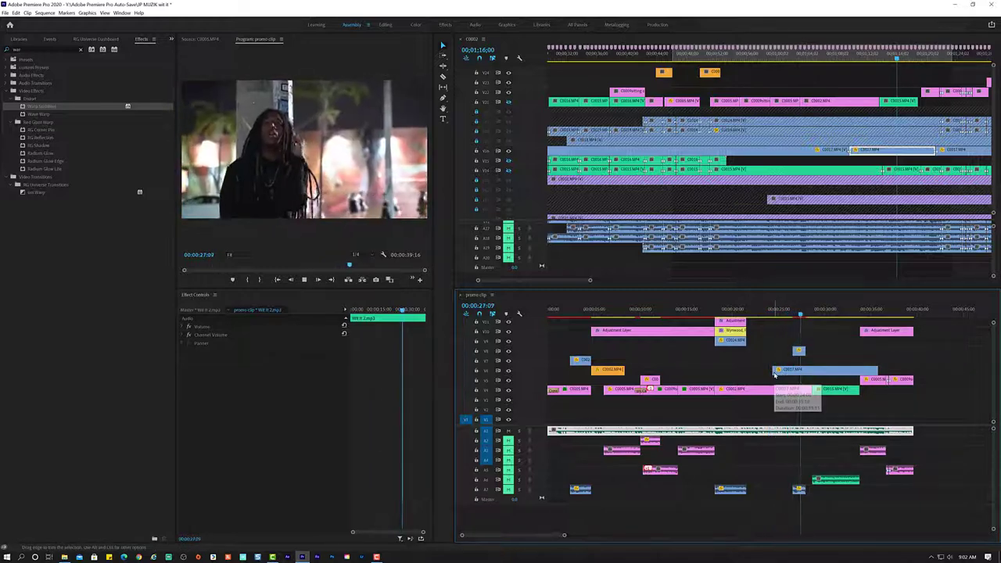
Move C0017 about four seconds later and trim back its end.
{"action": "left_click_drag", "start_coordinate": [774, 374], "coordinate": [806, 370]}
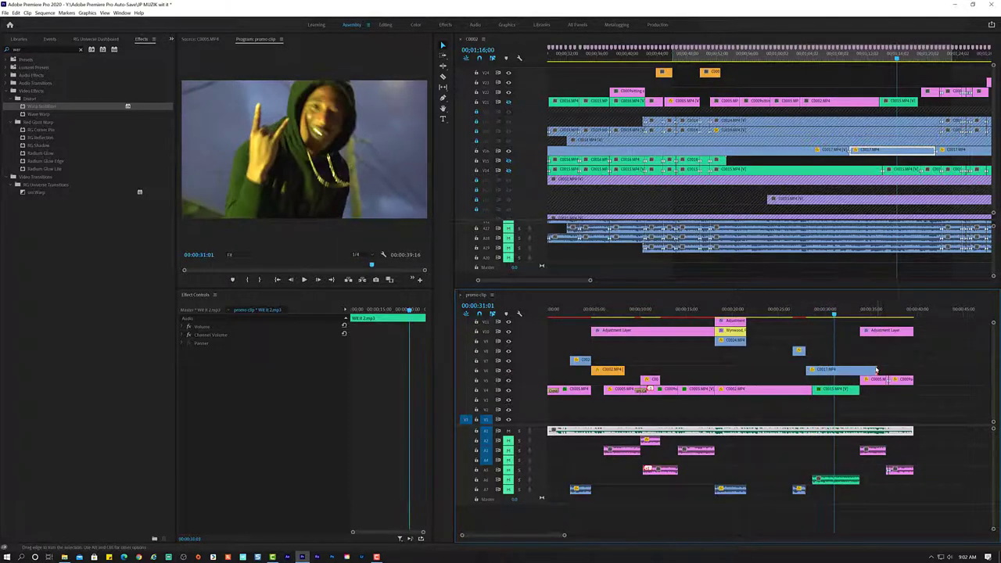
{"action": "left_click_drag", "start_coordinate": [876, 369], "coordinate": [859, 369]}
{"action": "left_click", "coordinate": [834, 372]}
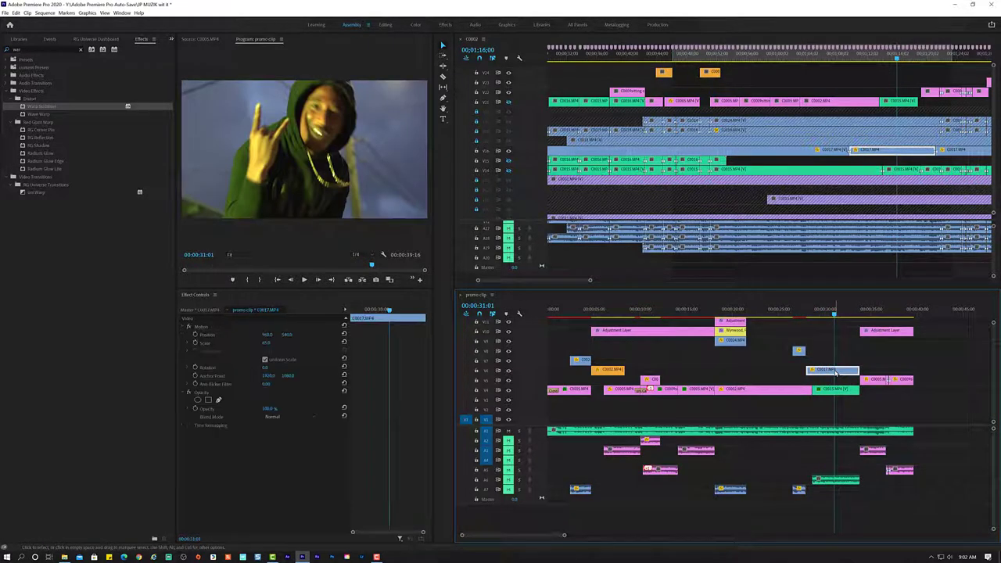
Slow C0017.MP4 to 72.16% with Optical Flow and play it back from 00:00:27:08.
{"action": "key", "text": "ctrl+r"}
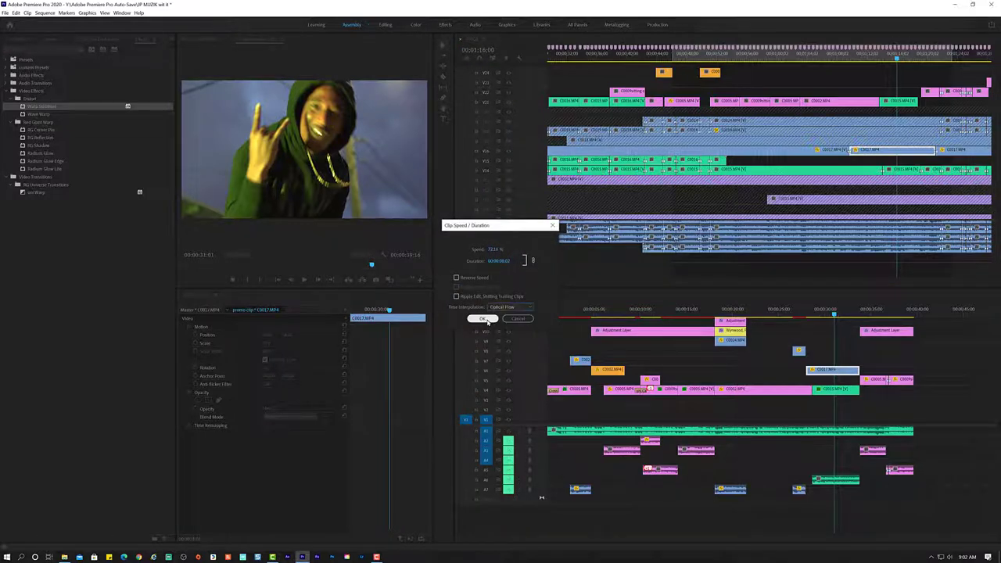
{"action": "left_click", "coordinate": [486, 321]}
{"action": "left_click", "coordinate": [801, 314]}
{"action": "key", "text": "space"}
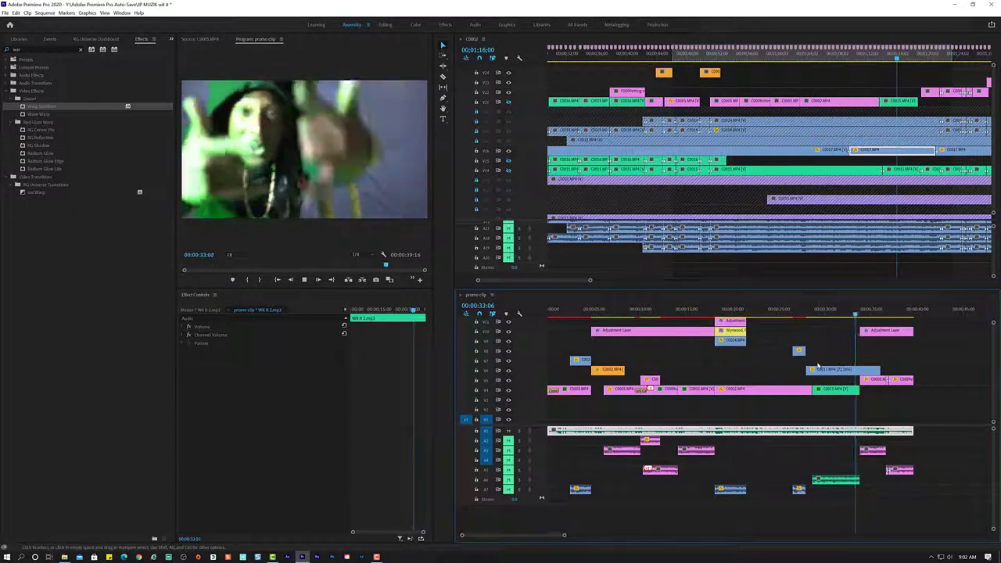
Trim C0017's start later and move the clip up to track V7 near 15 seconds.
{"action": "key", "text": "space"}
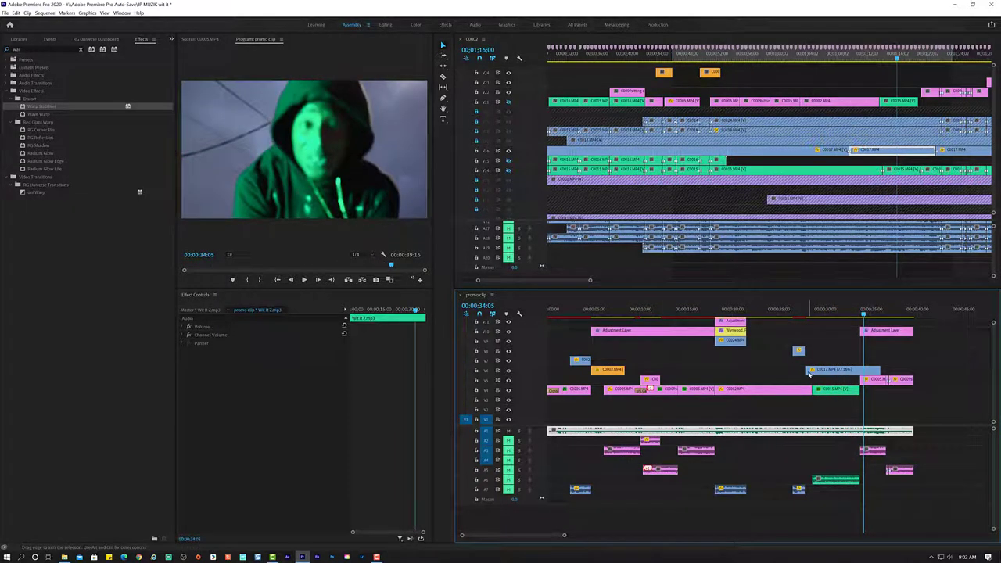
{"action": "left_click_drag", "start_coordinate": [808, 373], "coordinate": [809, 374]}
{"action": "left_click", "coordinate": [845, 371]}
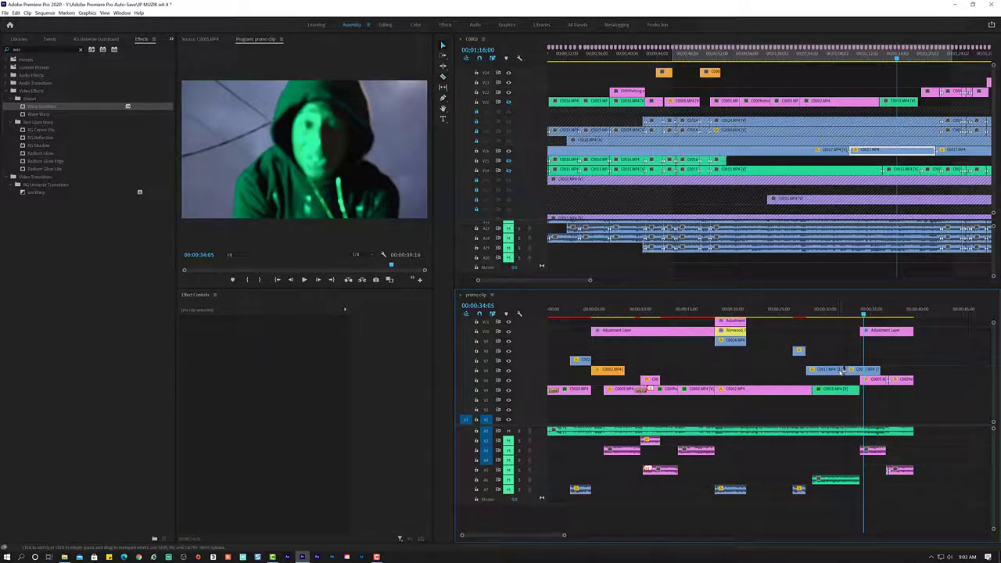
{"action": "left_click_drag", "start_coordinate": [842, 373], "coordinate": [744, 361]}
{"action": "left_click", "coordinate": [691, 310]}
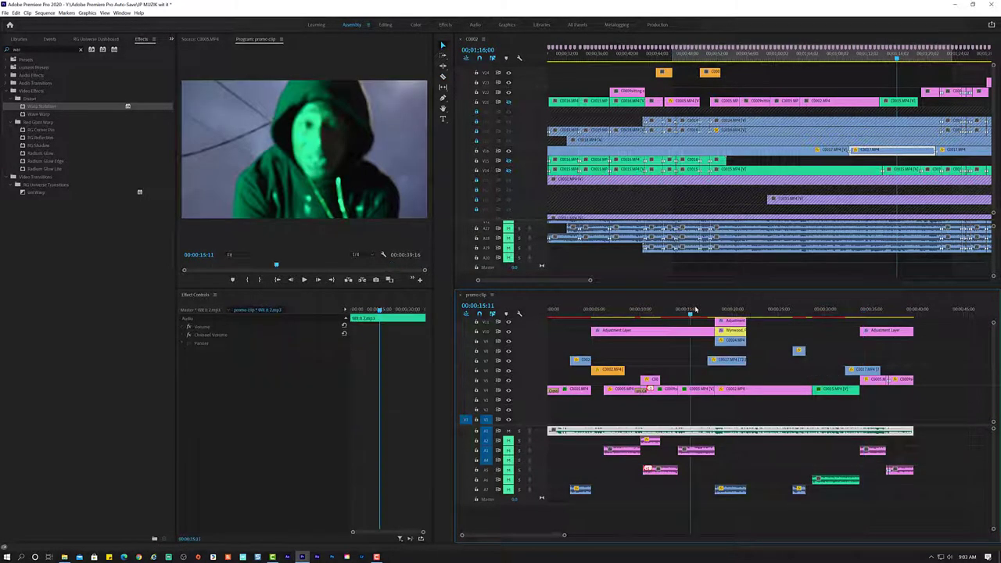
{"action": "left_click_drag", "start_coordinate": [859, 372], "coordinate": [831, 372]}
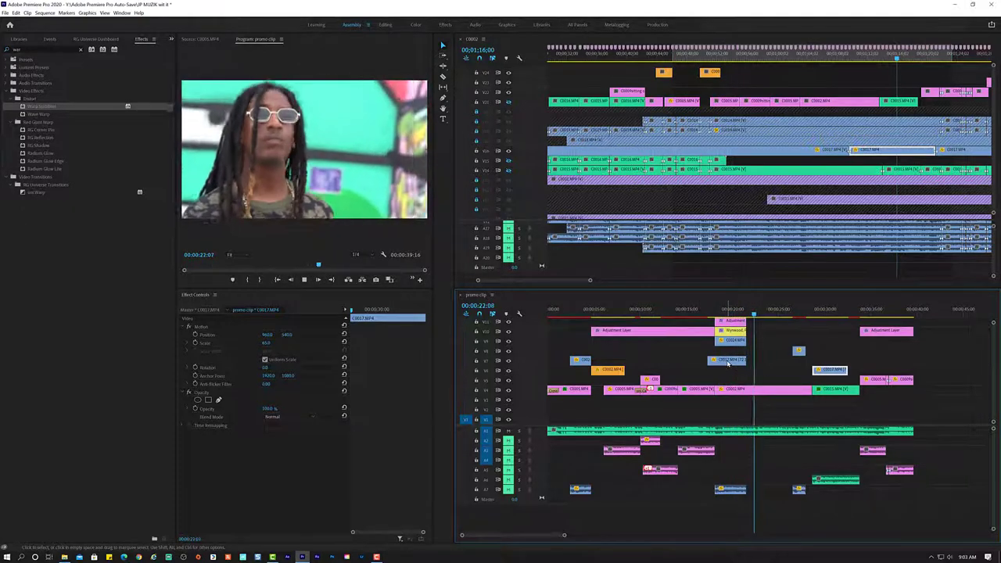
{"action": "left_click_drag", "start_coordinate": [727, 362], "coordinate": [716, 364]}
Review the cut near 15 seconds, trim the V7 clip shorter, and preview from 28 seconds.
{"action": "key", "text": "space"}
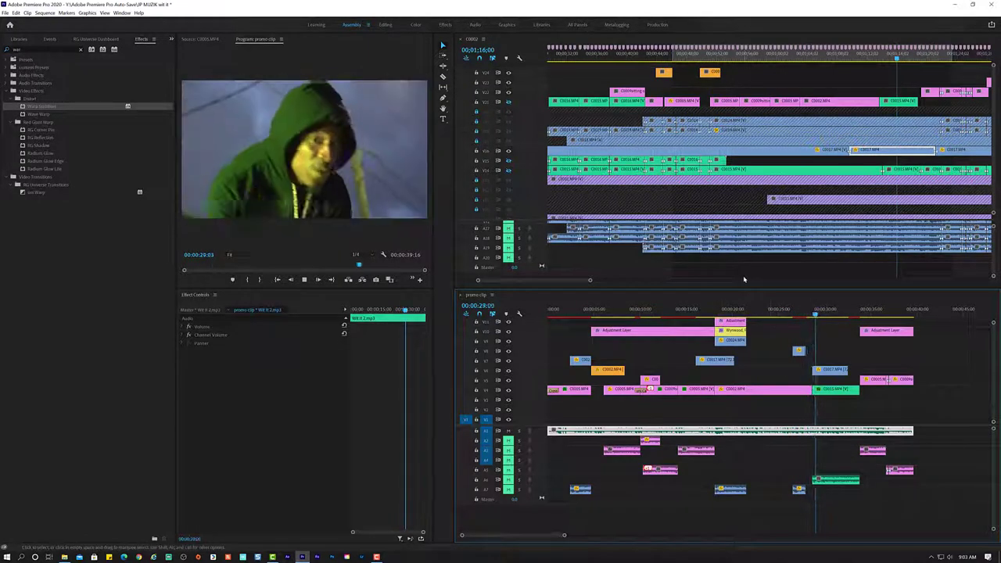
{"action": "left_click", "coordinate": [696, 311]}
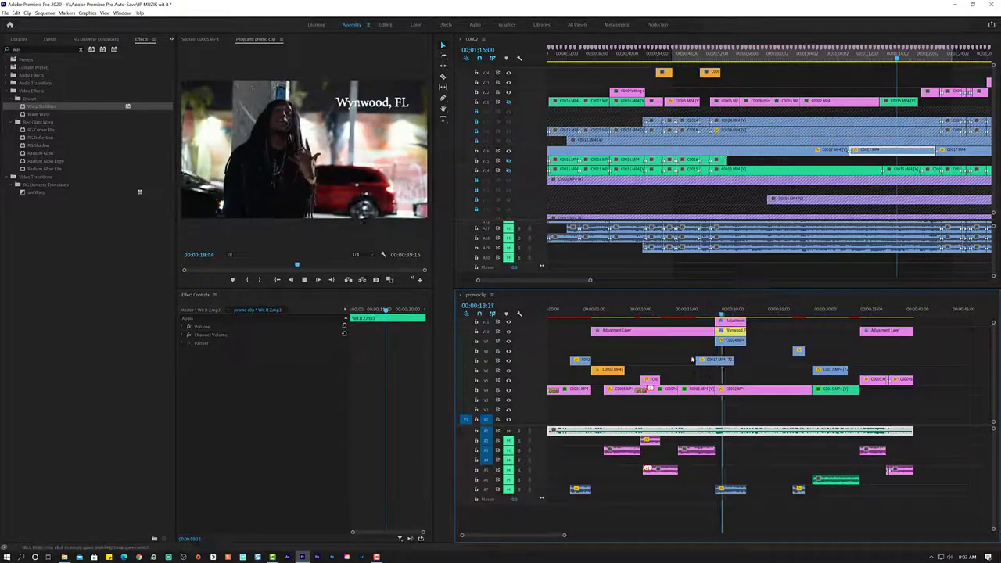
{"action": "key", "text": "space"}
{"action": "left_click_drag", "start_coordinate": [724, 362], "coordinate": [713, 362]}
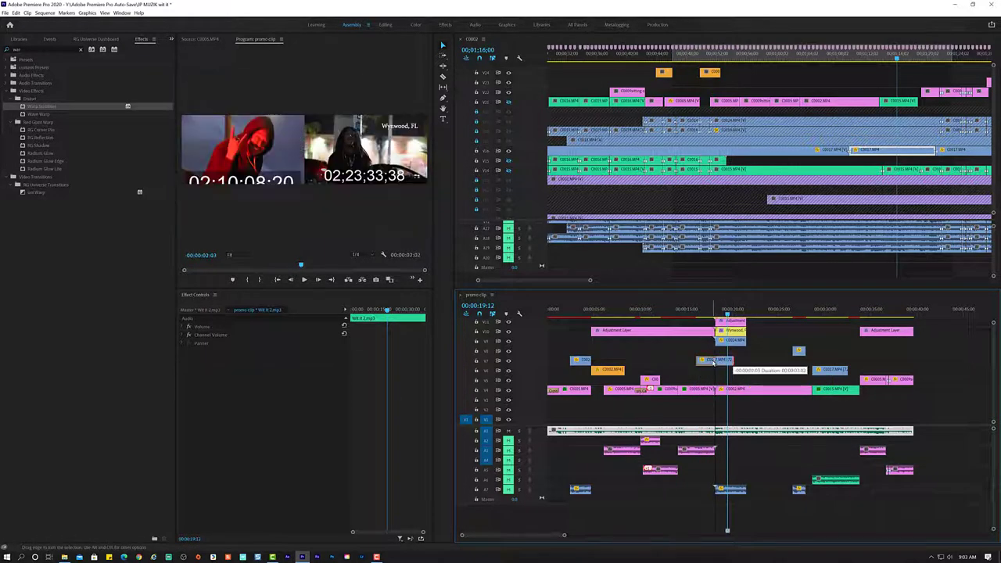
{"action": "left_click_drag", "start_coordinate": [677, 307], "coordinate": [540, 305]}
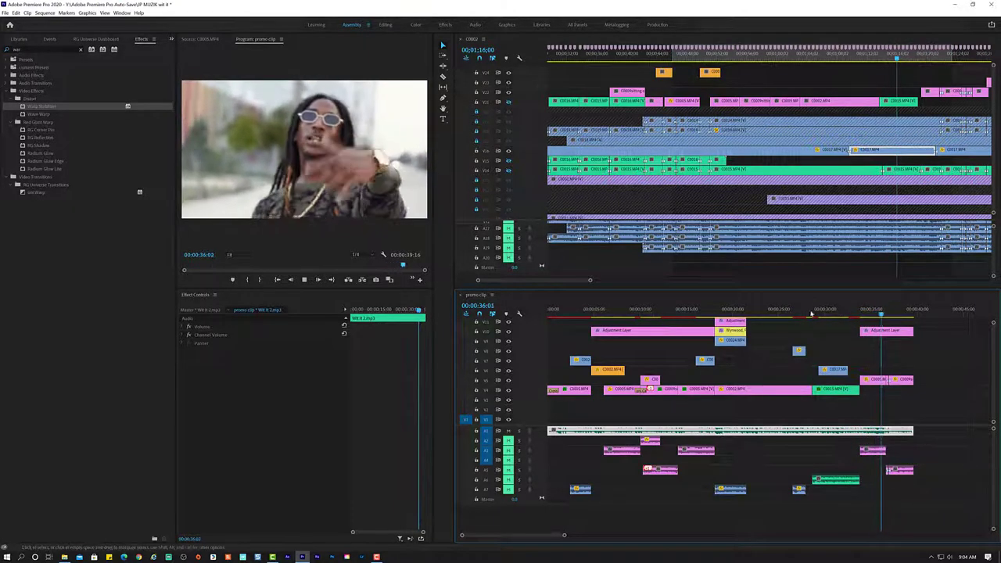
{"action": "left_click", "coordinate": [809, 309]}
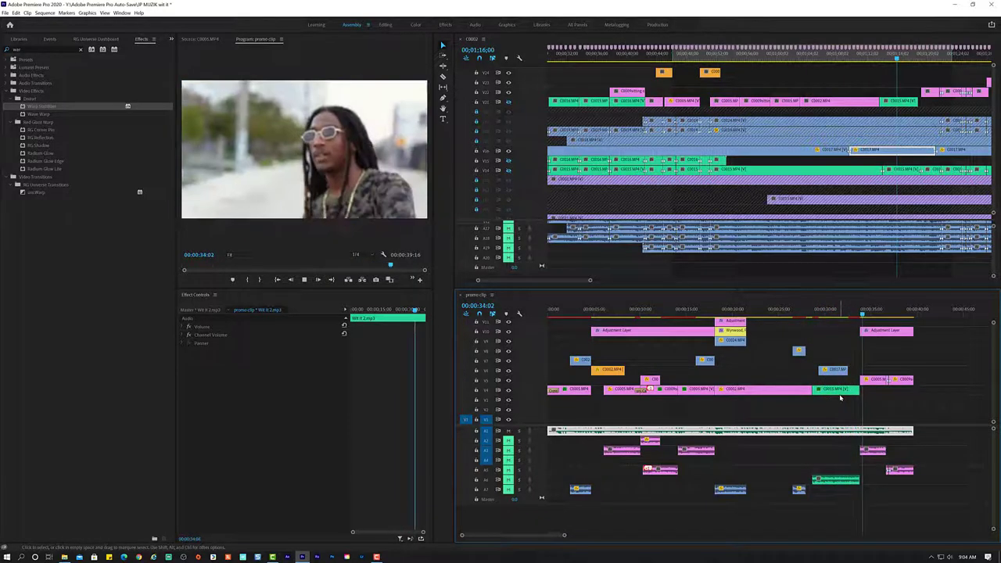
{"action": "key", "text": "space"}
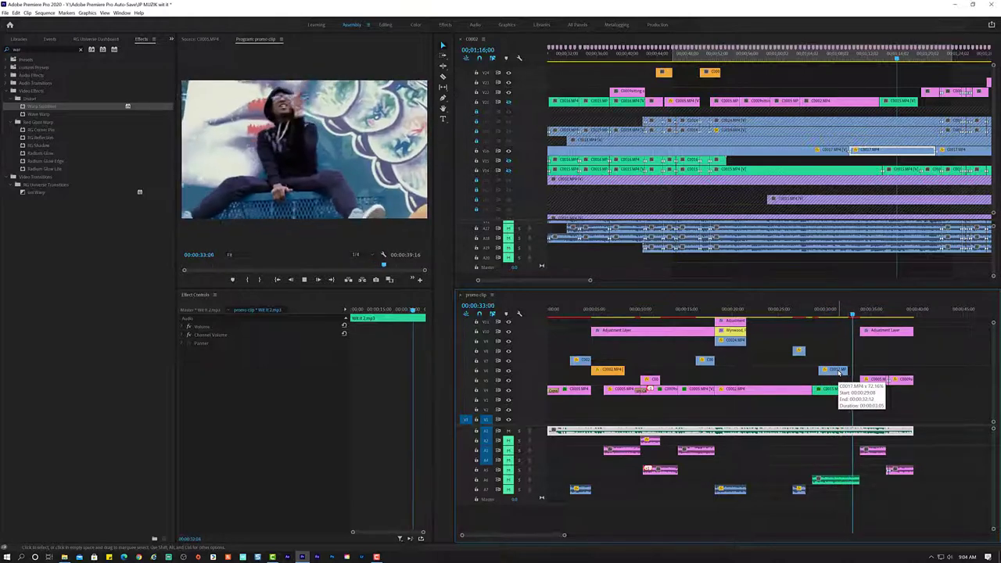
Set the C0017 clip near 33 seconds to about 83% speed with Optical Flow.
{"action": "key", "text": "space"}
{"action": "left_click", "coordinate": [839, 372]}
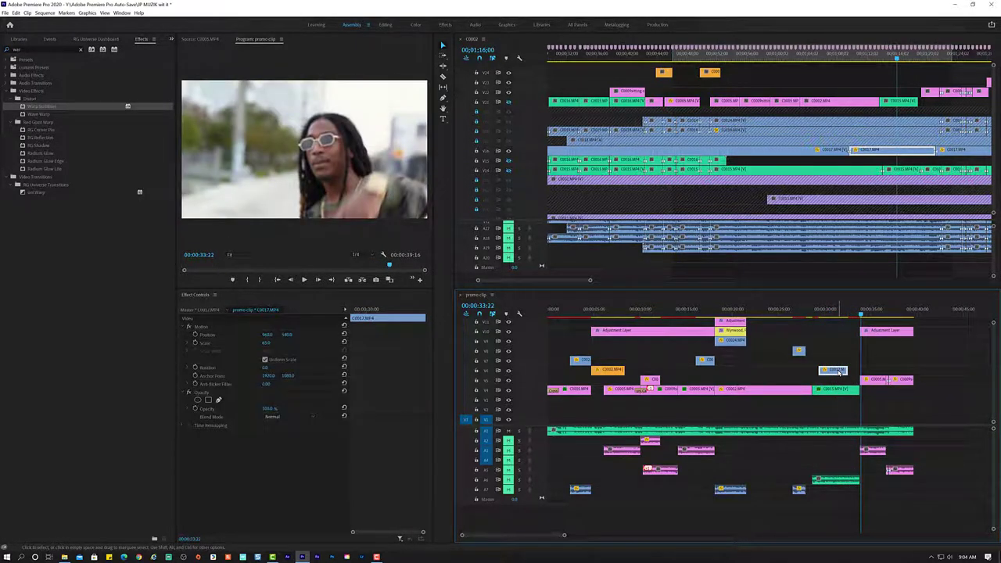
{"action": "key", "text": "ctrl+r"}
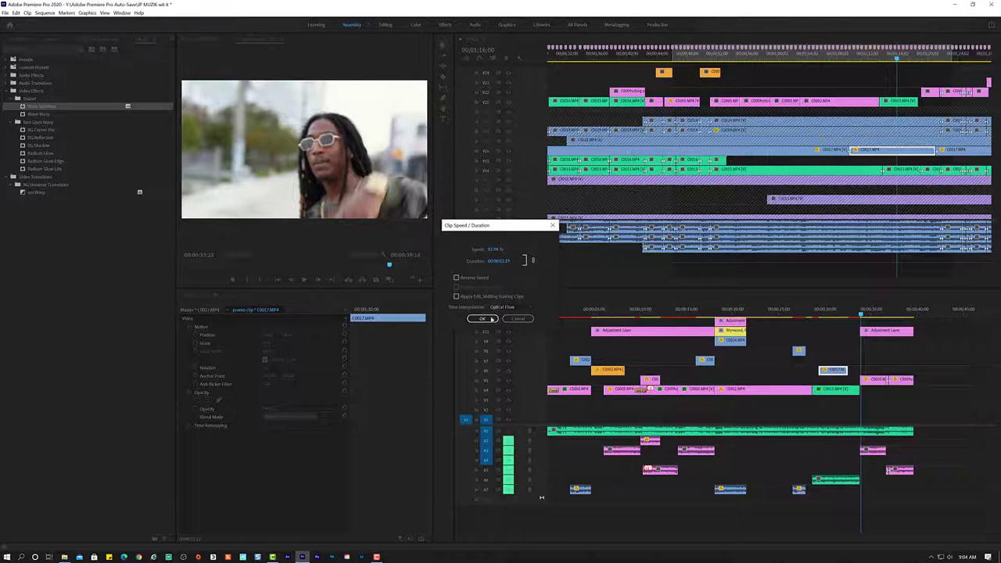
{"action": "left_click", "coordinate": [493, 318]}
{"action": "left_click", "coordinate": [818, 313]}
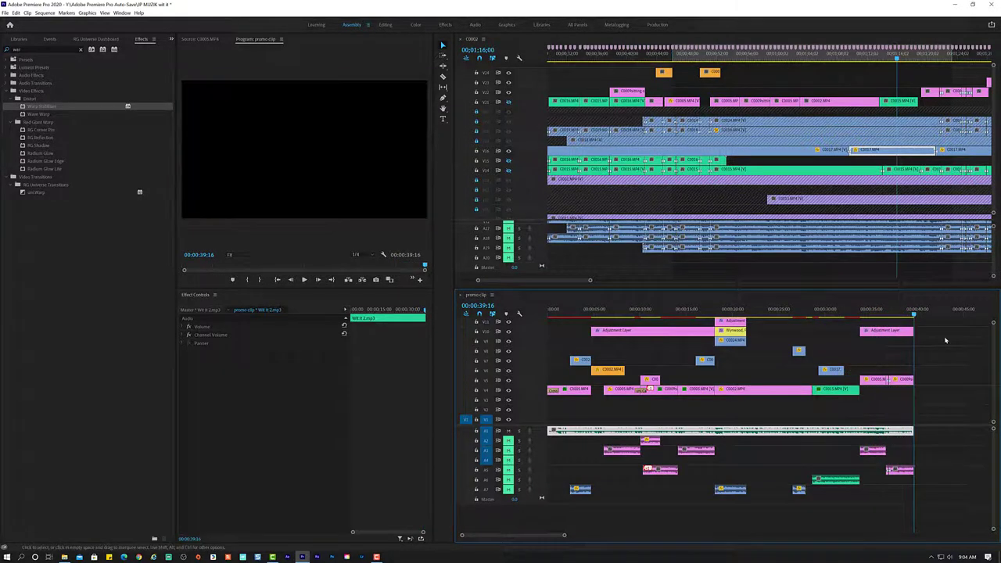
Preview the opening seconds up to where the film look begins.
{"action": "left_click_drag", "start_coordinate": [607, 315], "coordinate": [458, 304]}
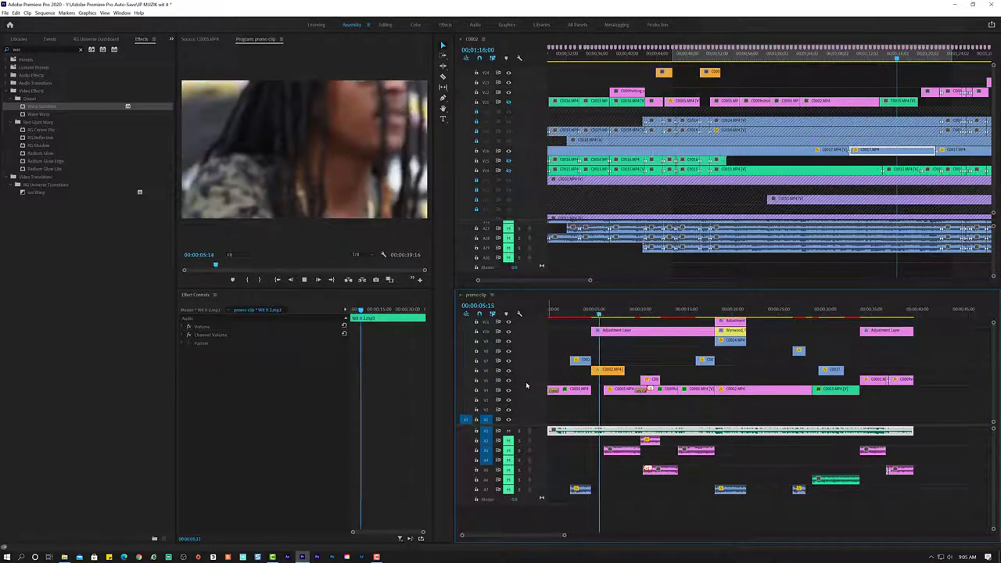
{"action": "key", "text": "space"}
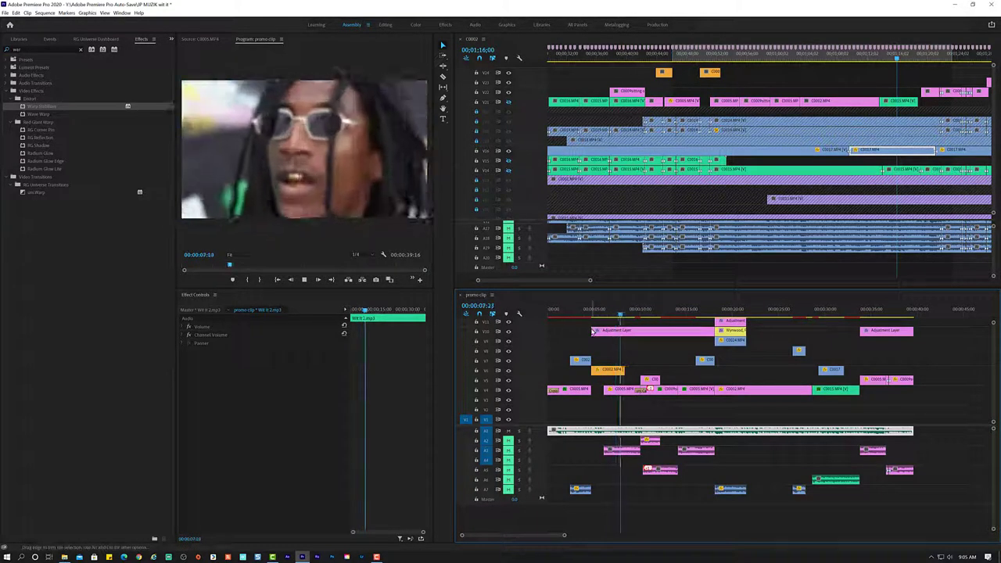
{"action": "key", "text": "space"}
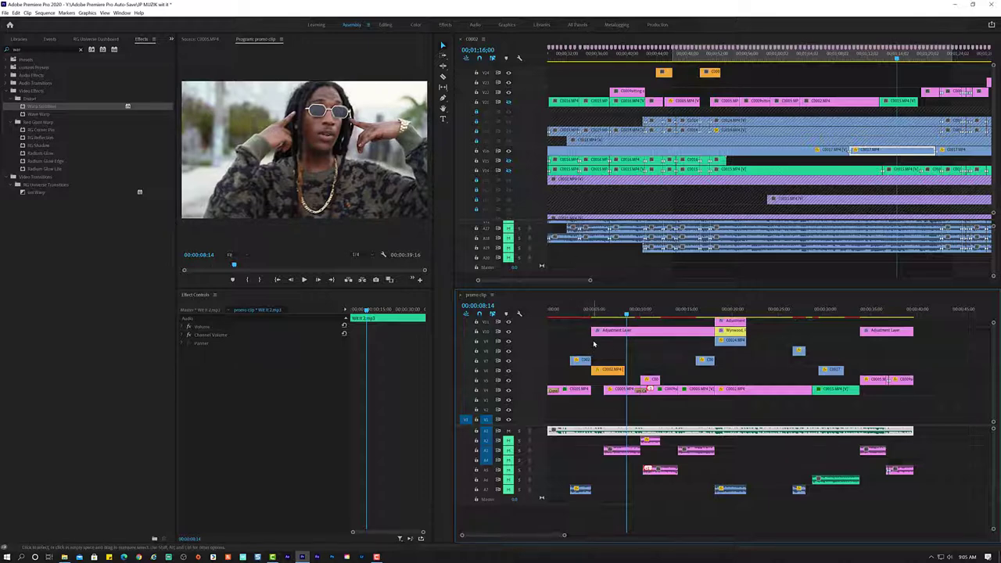
Extend the V10 Adjustment Layer to 00:00:00:00 and review the film look from the start.
{"action": "left_click_drag", "start_coordinate": [592, 334], "coordinate": [548, 335]}
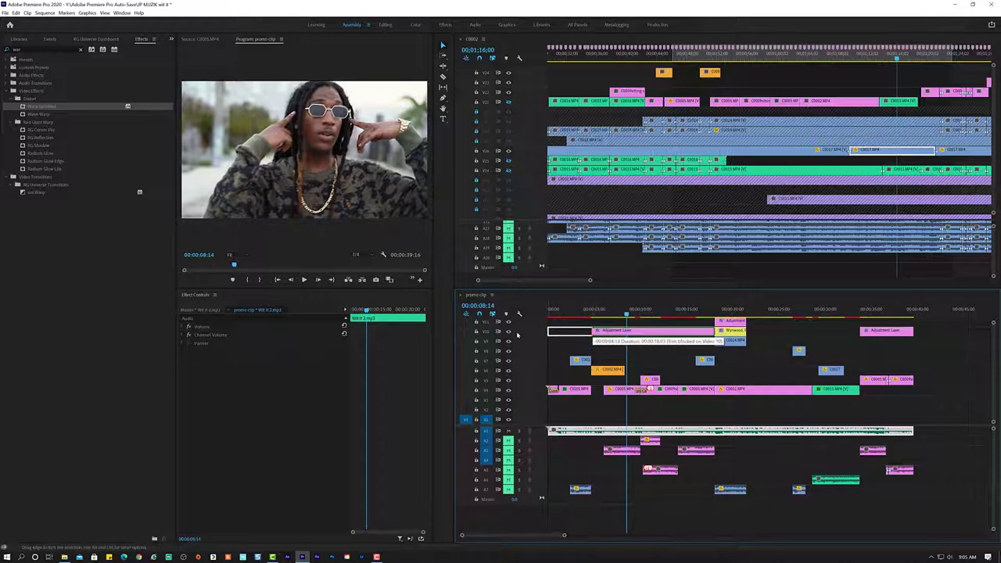
{"action": "key", "text": "Home"}
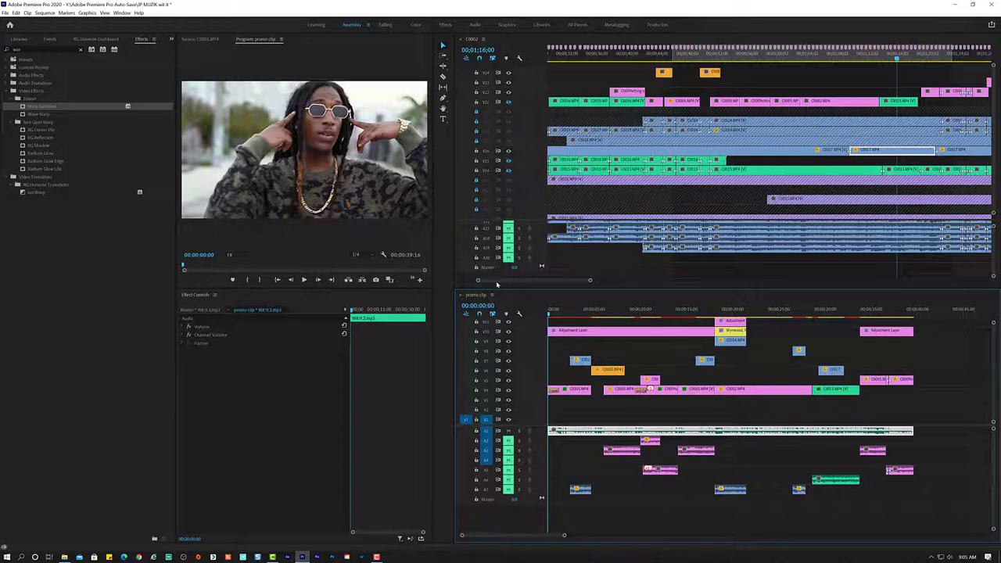
{"action": "key", "text": "space"}
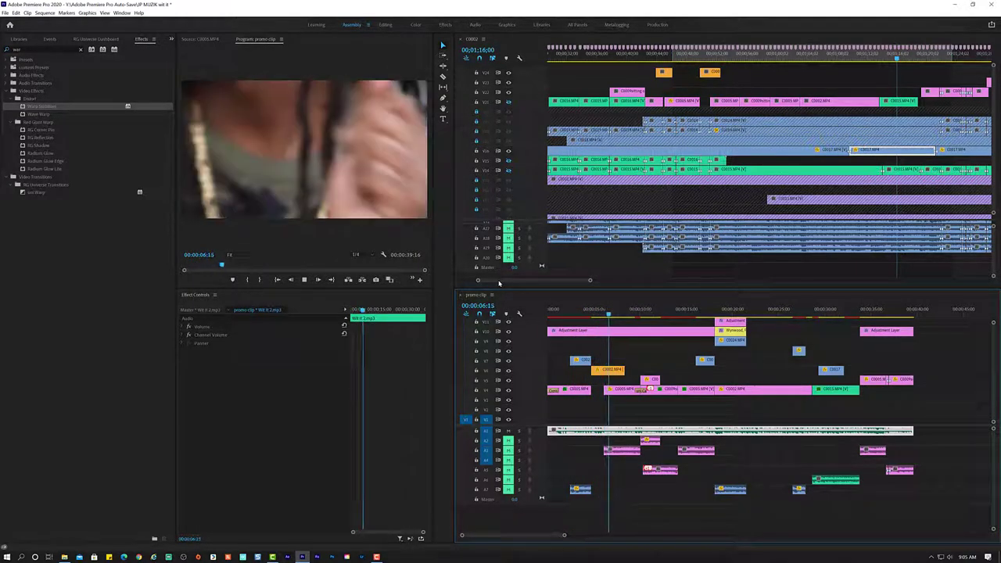
{"action": "left_click", "coordinate": [615, 335]}
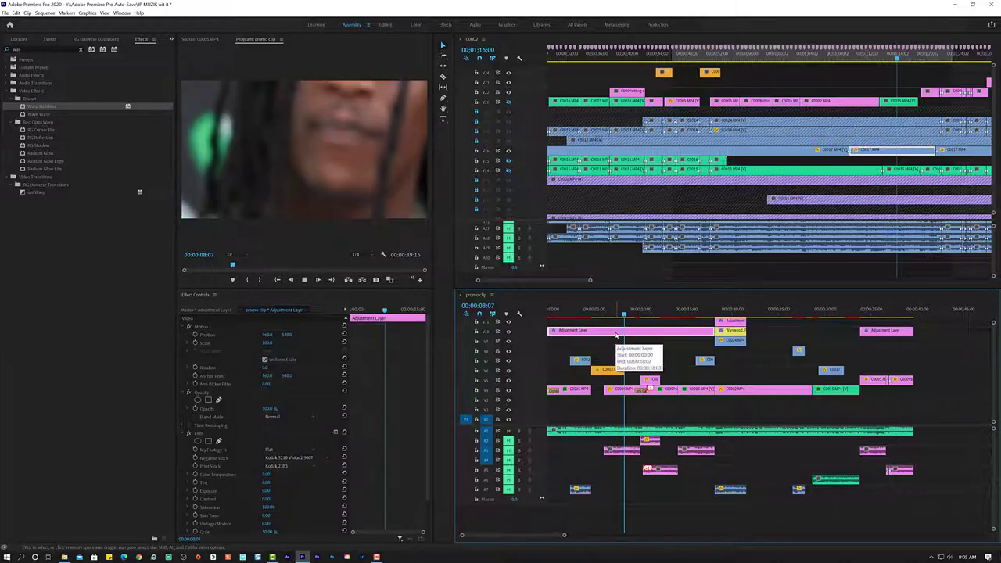
{"action": "key", "text": "space"}
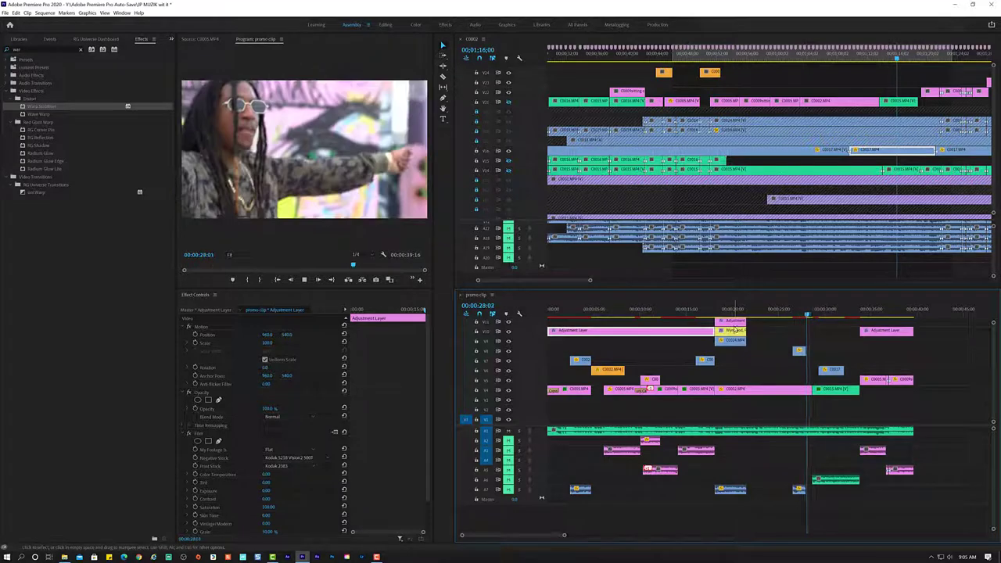
Select the Wynwood, FL title and review the shots between about 15 and 19 seconds.
{"action": "left_click", "coordinate": [735, 331]}
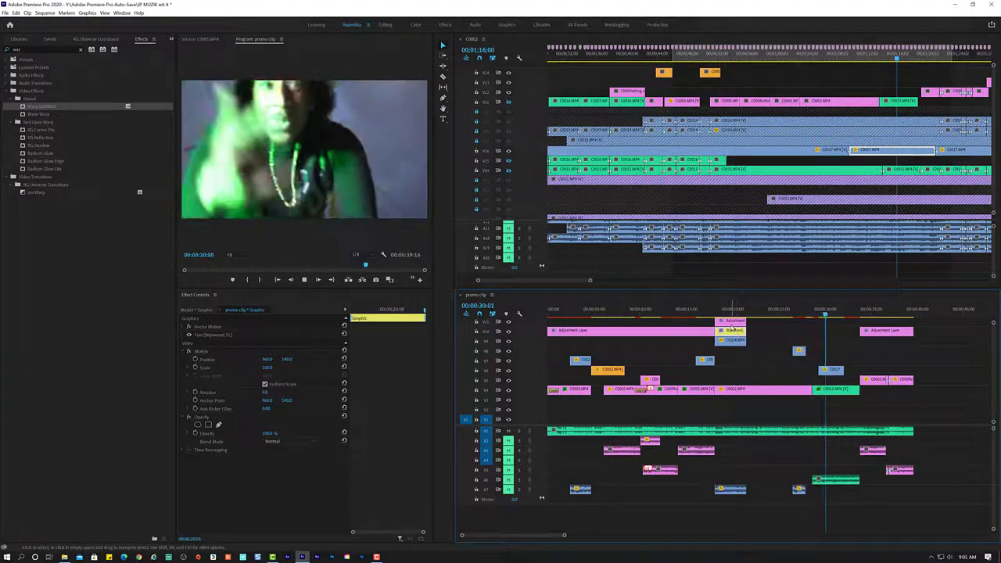
{"action": "left_click", "coordinate": [708, 319]}
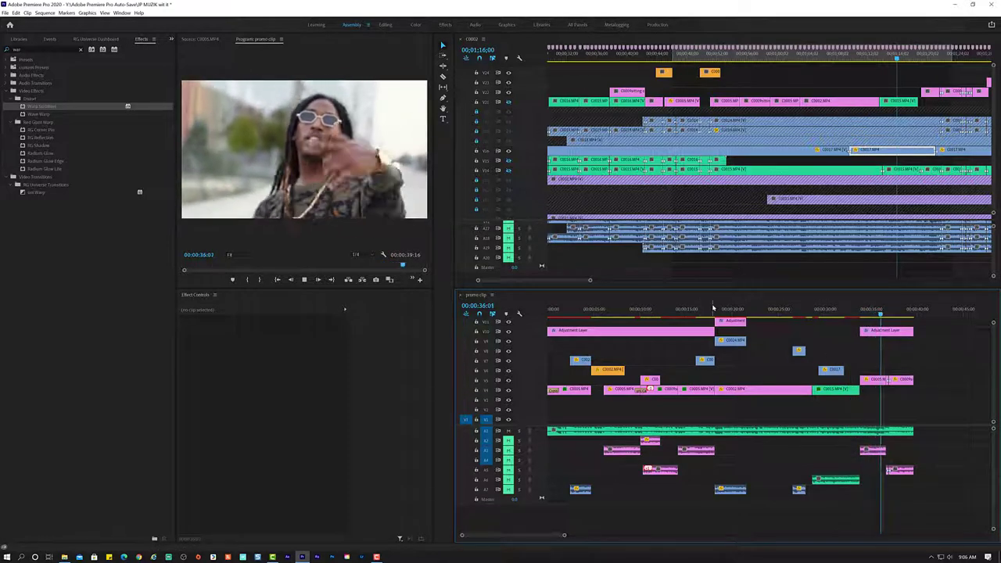
{"action": "left_click", "coordinate": [717, 313]}
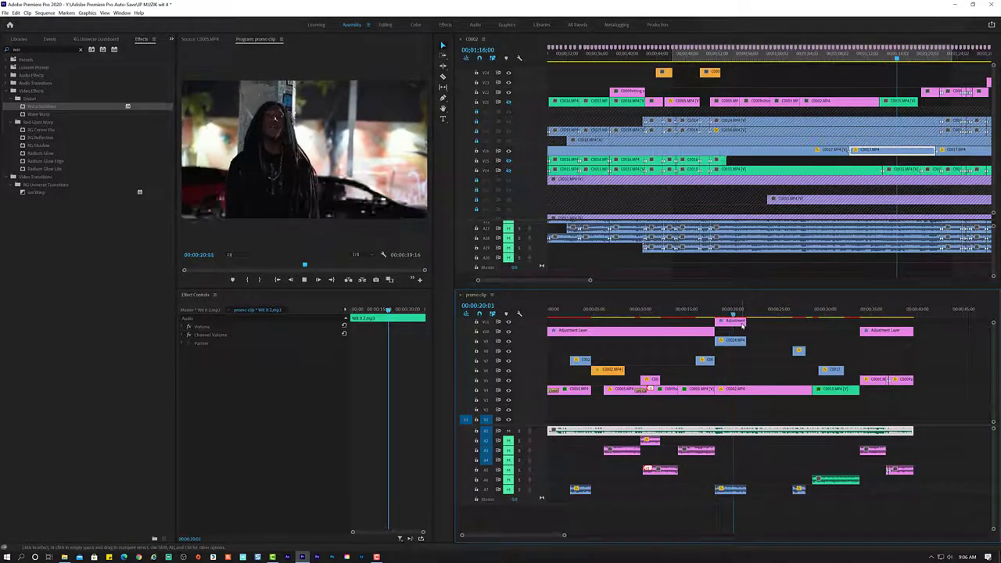
{"action": "left_click", "coordinate": [745, 345]}
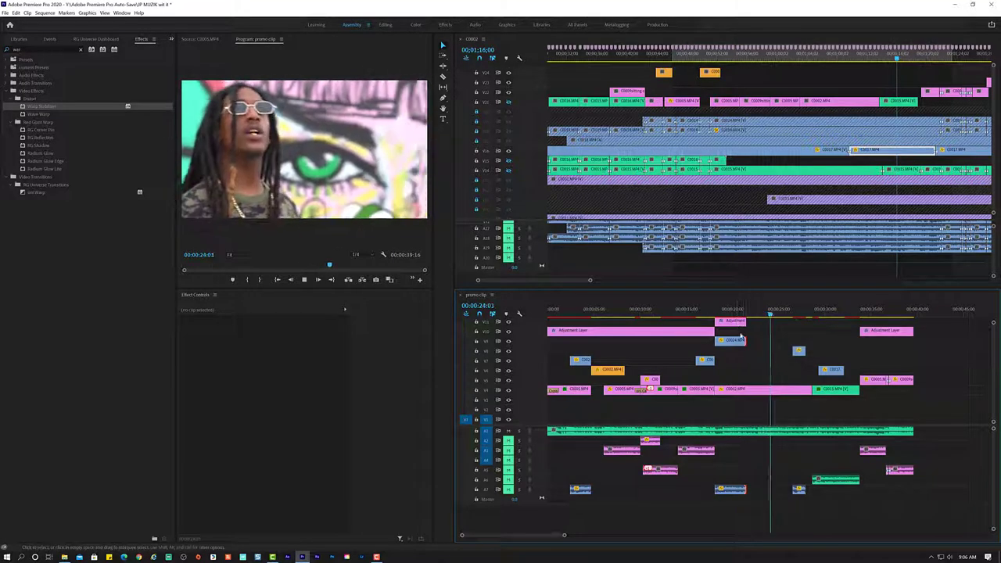
{"action": "left_click", "coordinate": [730, 430]}
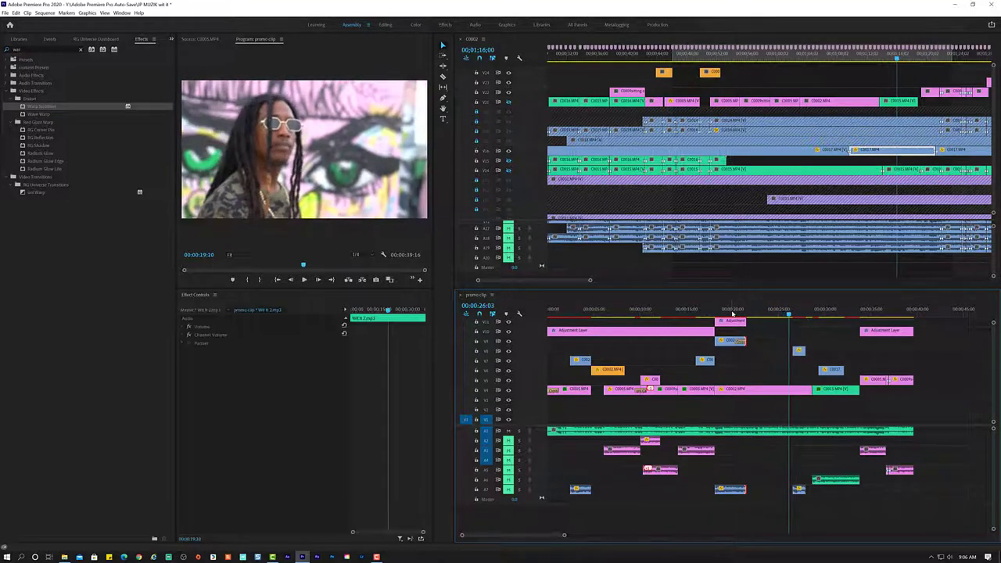
{"action": "left_click", "coordinate": [730, 309]}
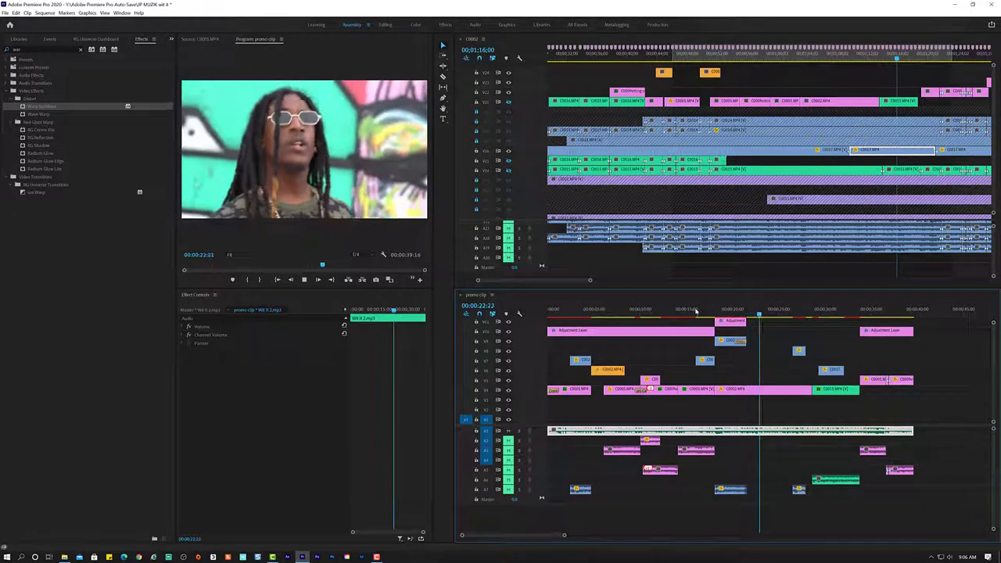
{"action": "left_click", "coordinate": [691, 310]}
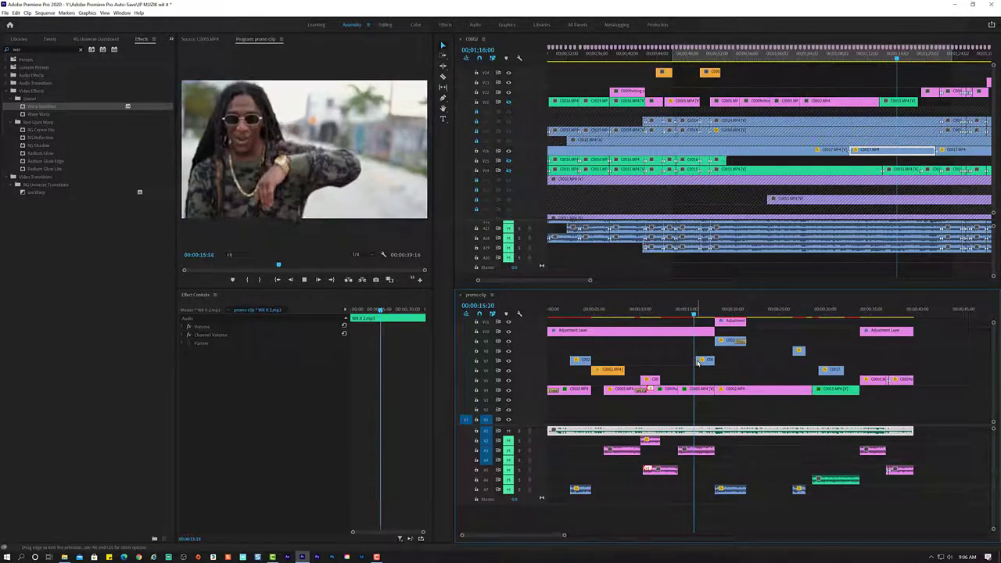
{"action": "left_click", "coordinate": [698, 362]}
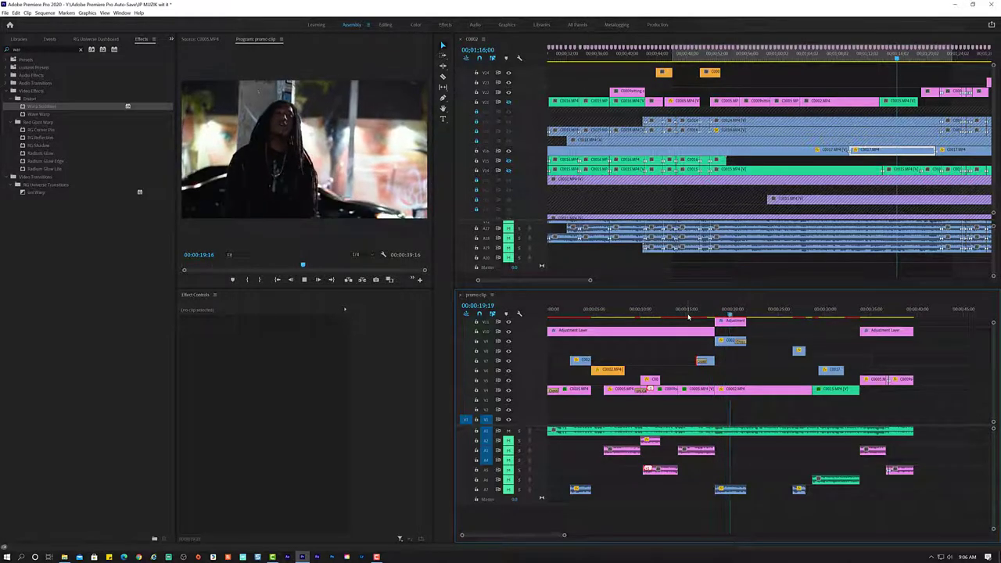
{"action": "left_click", "coordinate": [688, 316]}
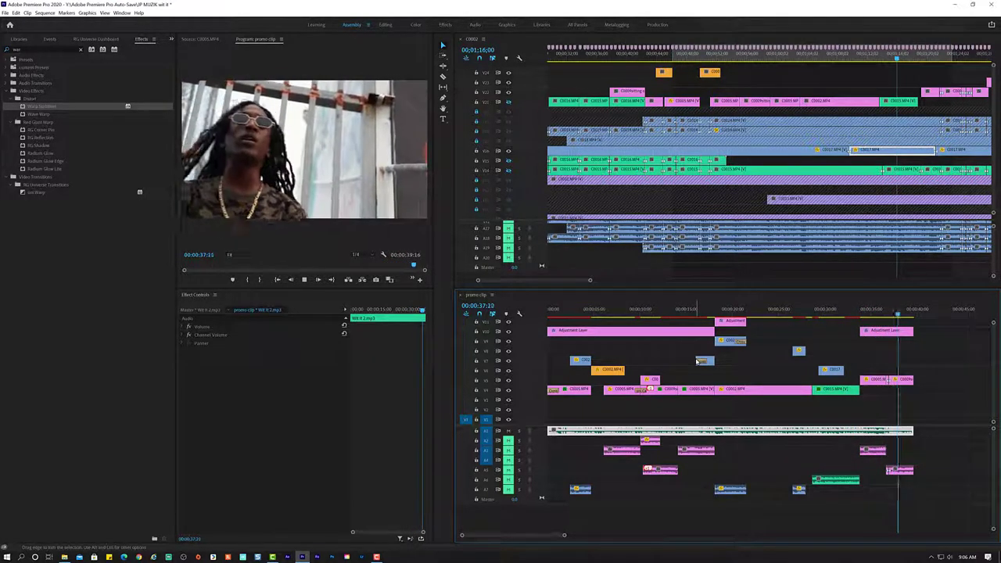
Go to 00;01;15;07 in C0002, hide one video track's output and lock it.
{"action": "key", "text": "space"}
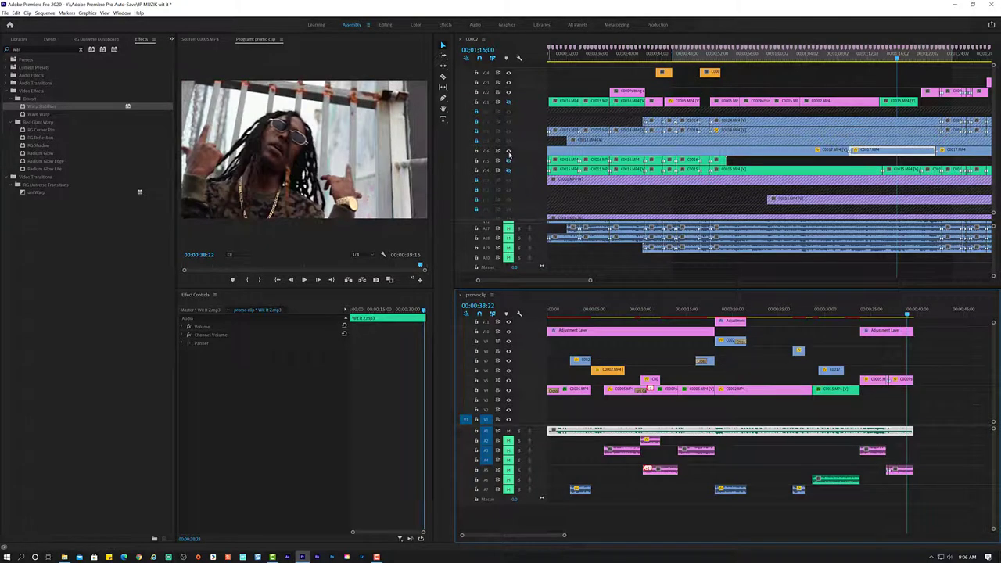
{"action": "left_click", "coordinate": [508, 152]}
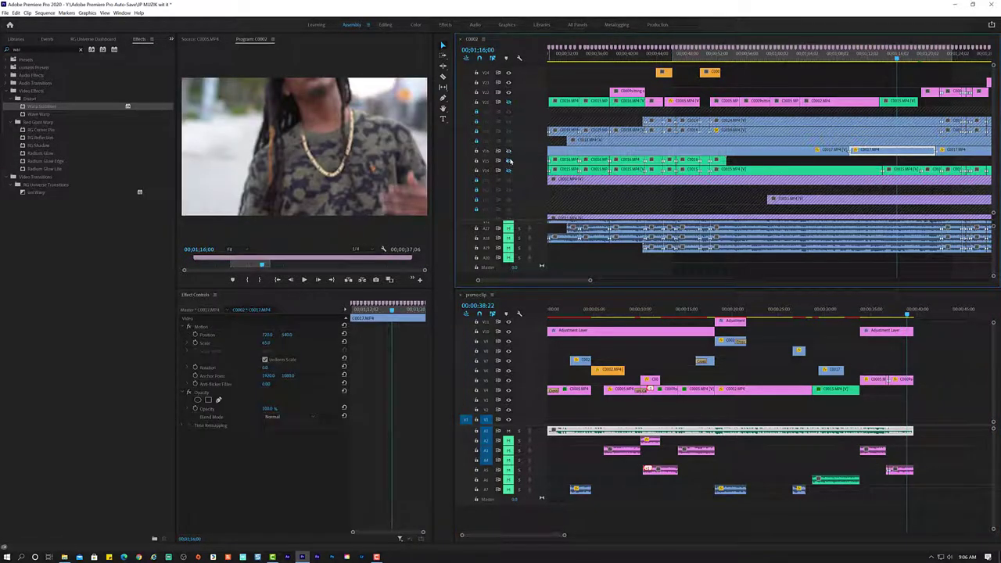
{"action": "left_click_drag", "start_coordinate": [897, 60], "coordinate": [890, 61]}
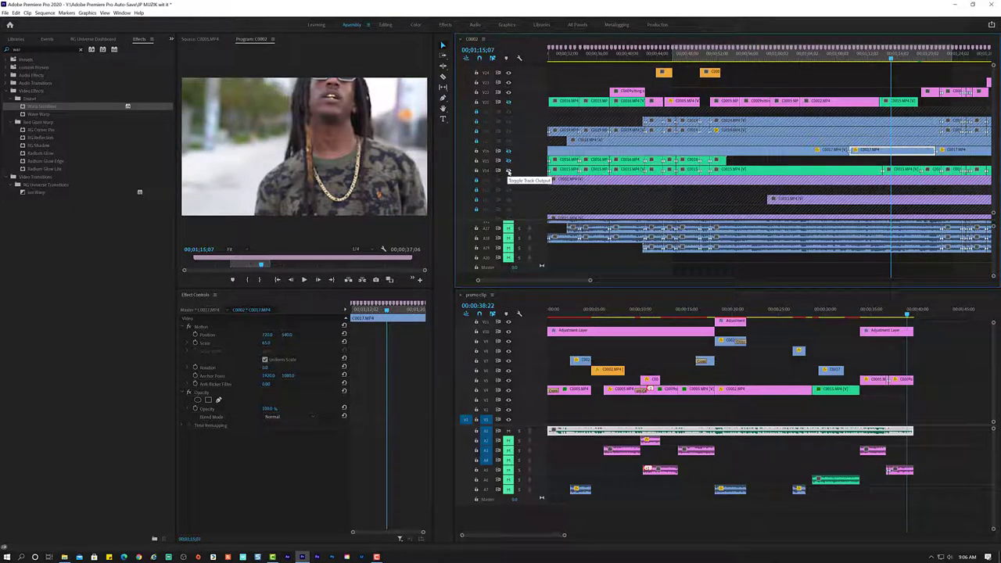
{"action": "left_click", "coordinate": [509, 170]}
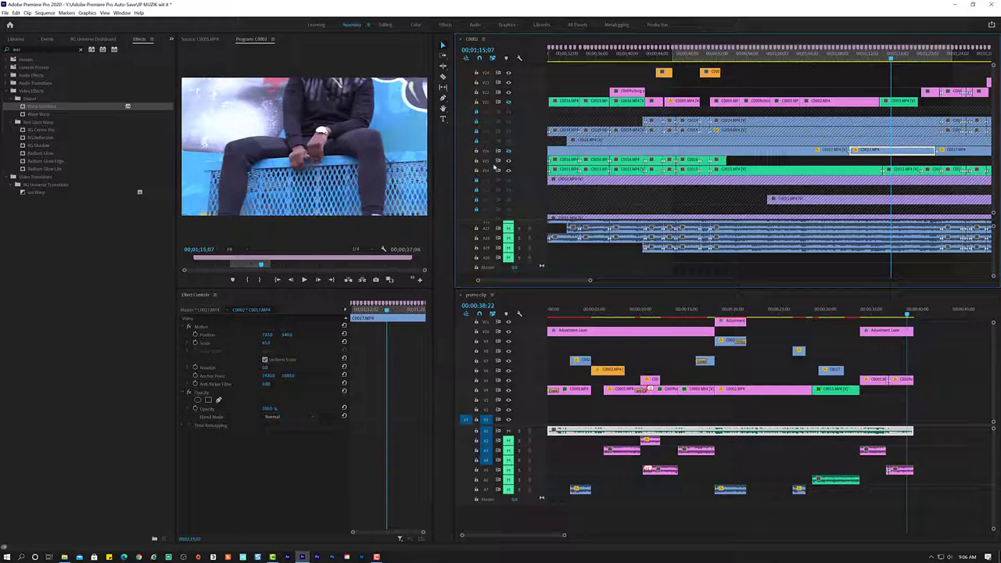
{"action": "left_click", "coordinate": [476, 153]}
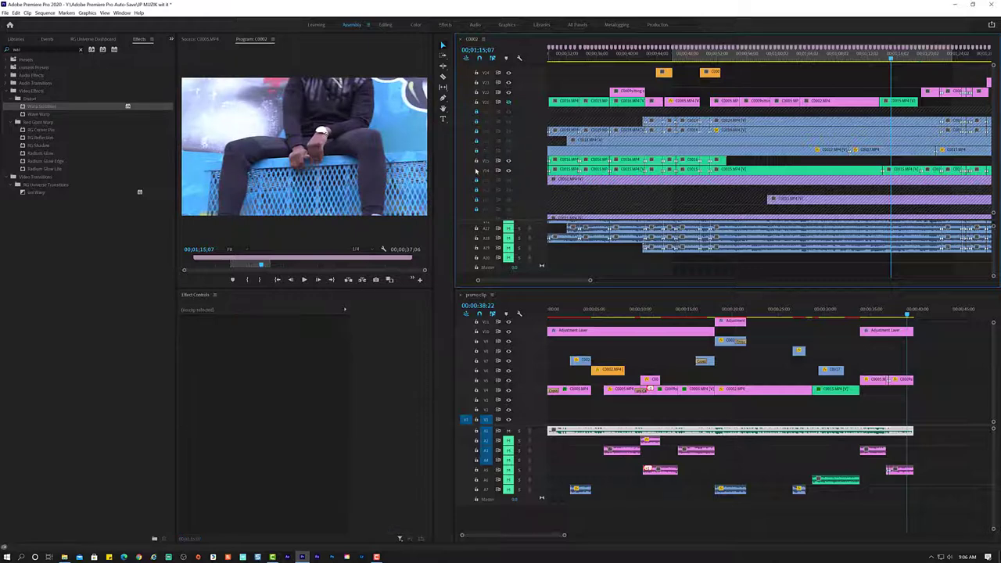
{"action": "scroll", "coordinate": [788, 217], "scroll_direction": "down", "scroll_amount": 2}
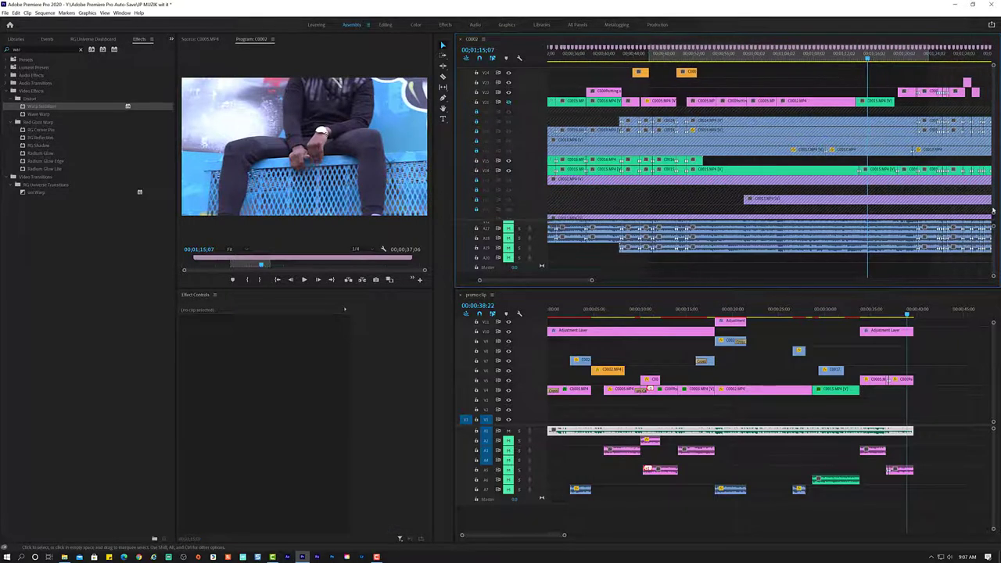
{"action": "scroll", "coordinate": [996, 235], "scroll_direction": "up", "scroll_amount": 5}
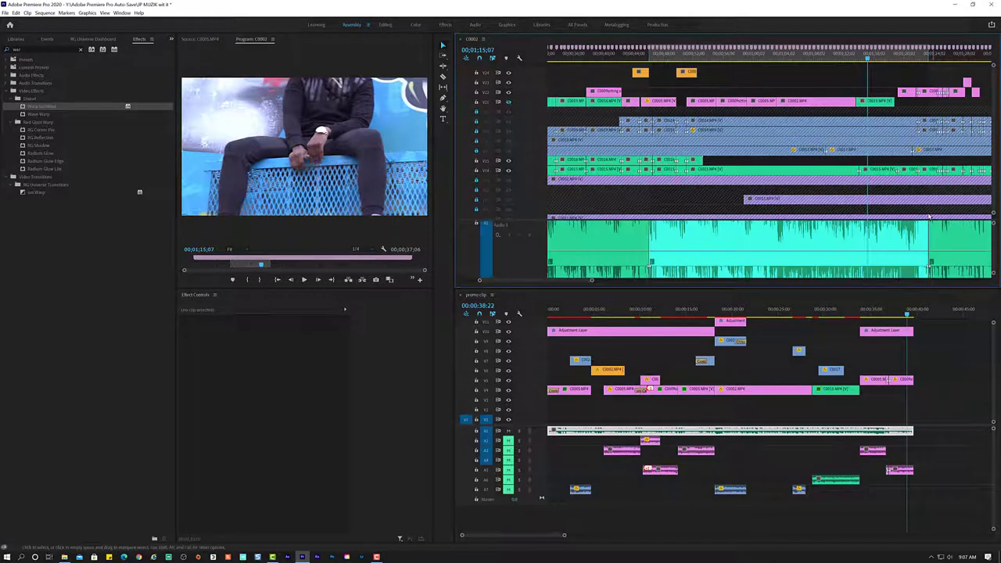
{"action": "scroll", "coordinate": [849, 179], "scroll_direction": "up", "scroll_amount": 1}
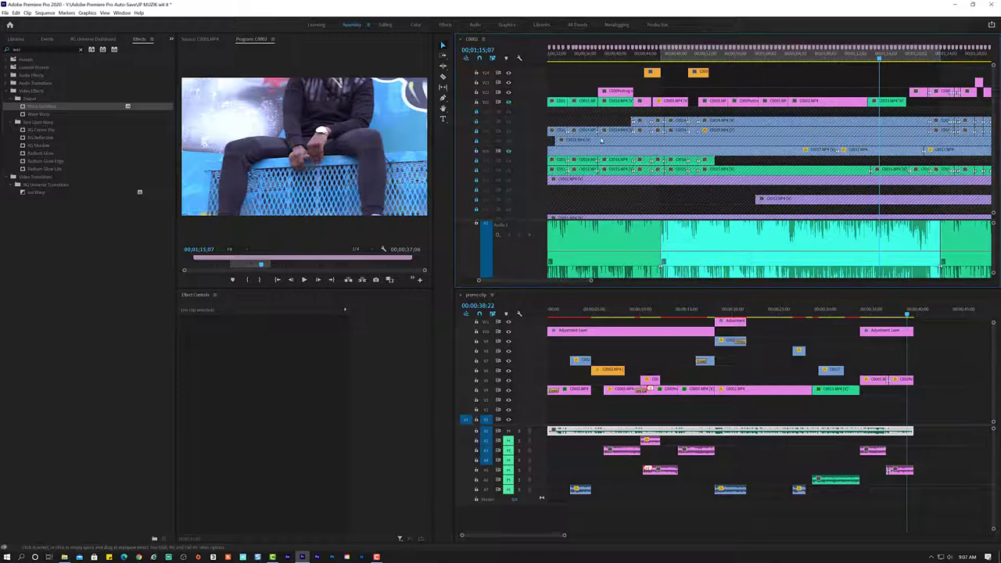
Toggle the upper tracks' outputs, including V17, to compare the shots beneath.
{"action": "left_click", "coordinate": [509, 151]}
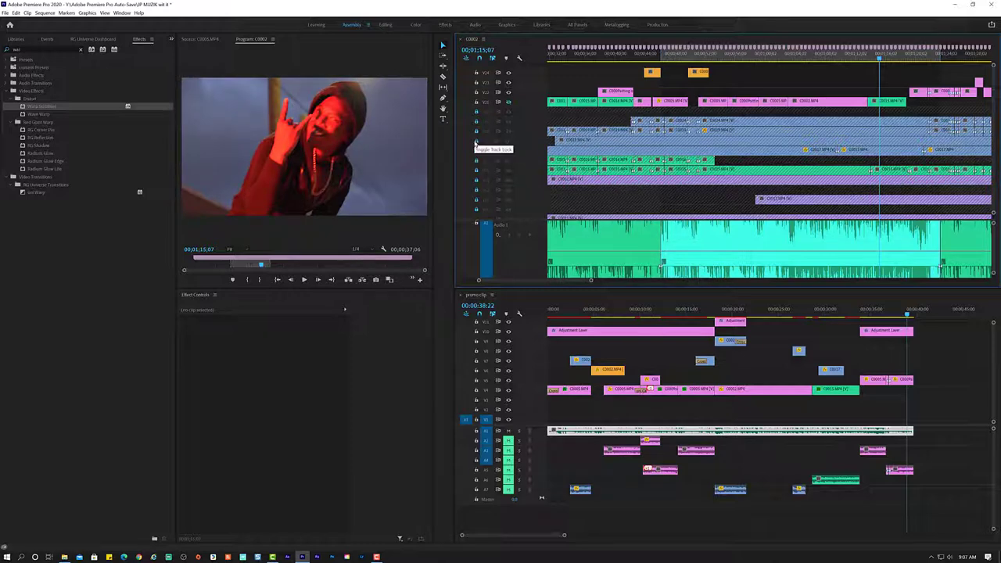
{"action": "left_click", "coordinate": [508, 141]}
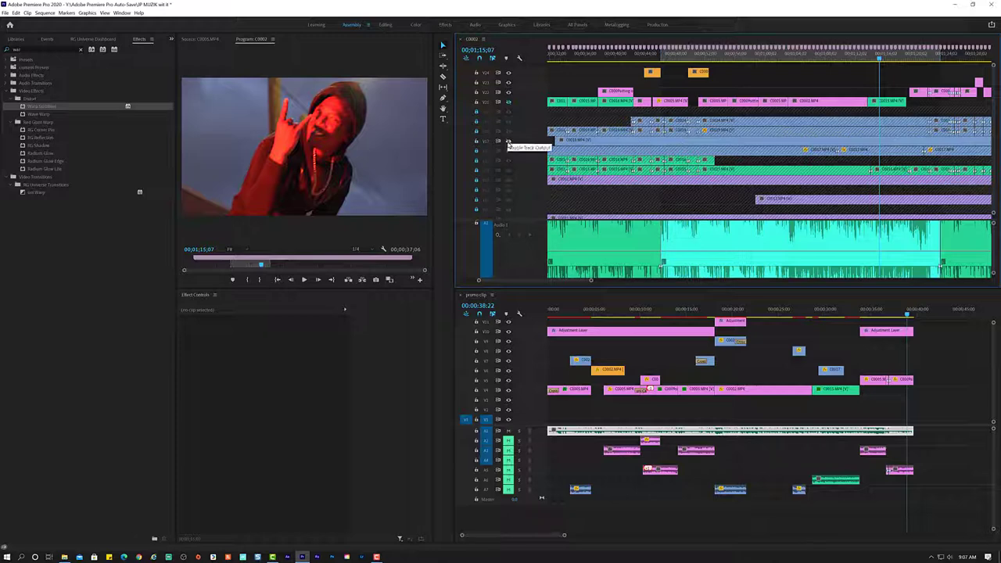
{"action": "left_click", "coordinate": [508, 143]}
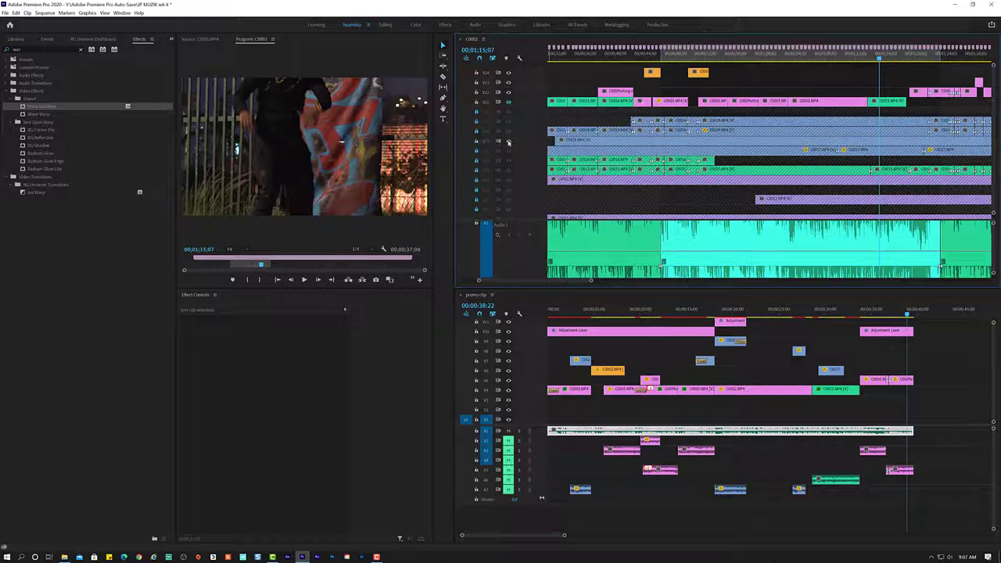
{"action": "left_click", "coordinate": [508, 141]}
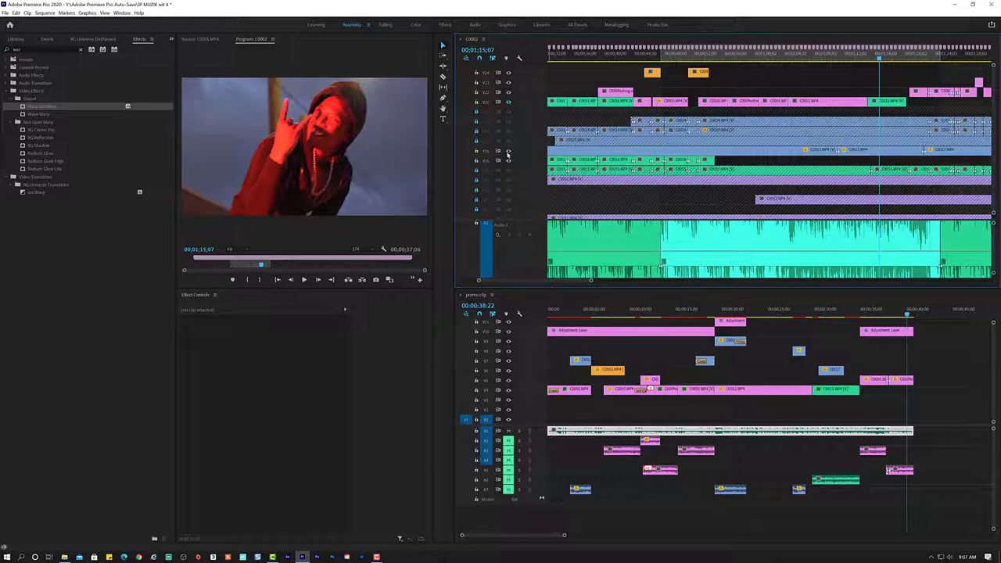
{"action": "left_click", "coordinate": [508, 152]}
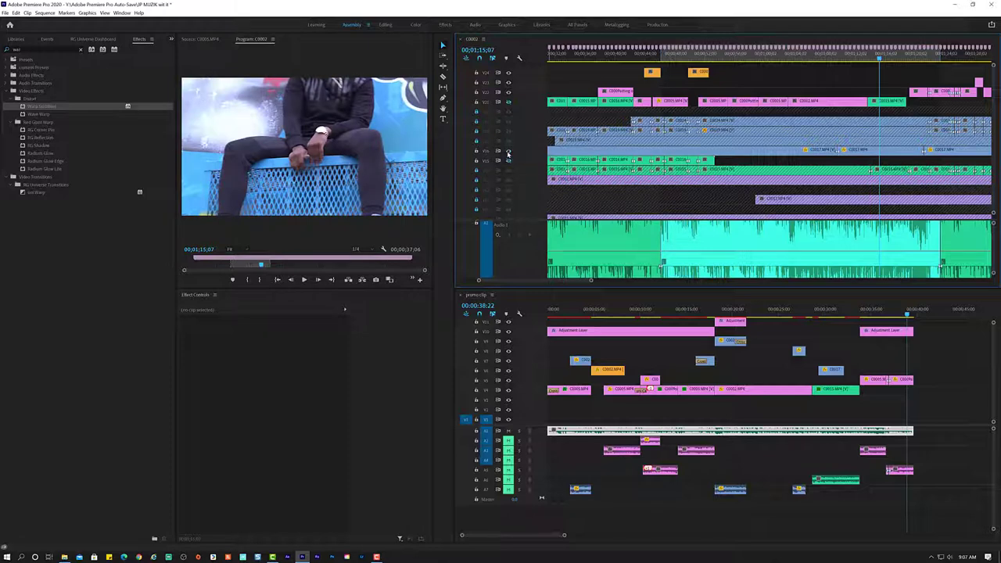
Flick the V13 output off and on, then lock V13.
{"action": "left_click", "coordinate": [508, 152]}
{"action": "left_click", "coordinate": [508, 152]}
{"action": "left_click", "coordinate": [476, 151]}
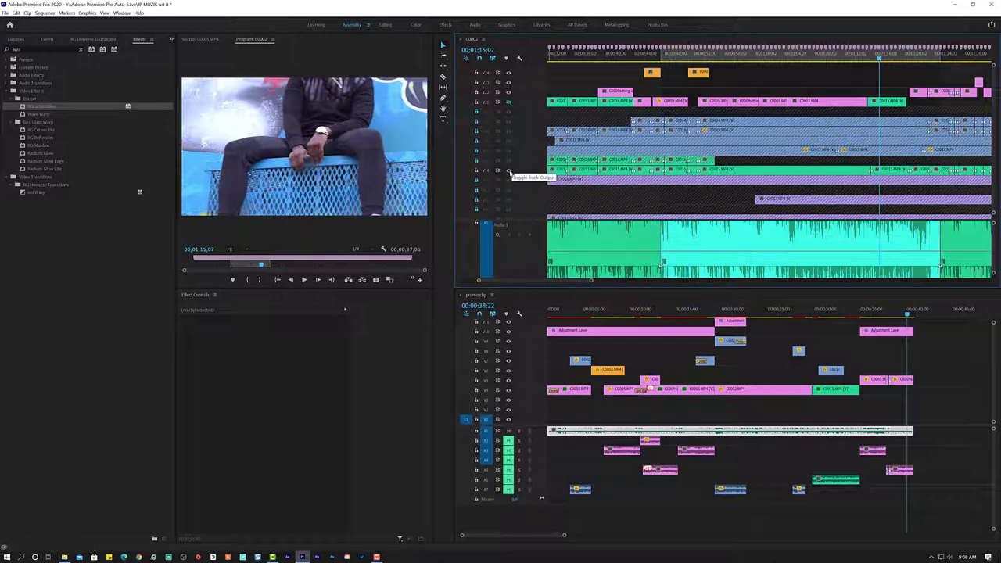
Check and lock V14, then play C0002 from 00;01;15;02.
{"action": "left_click", "coordinate": [508, 170]}
{"action": "left_click", "coordinate": [508, 170]}
{"action": "left_click", "coordinate": [508, 170]}
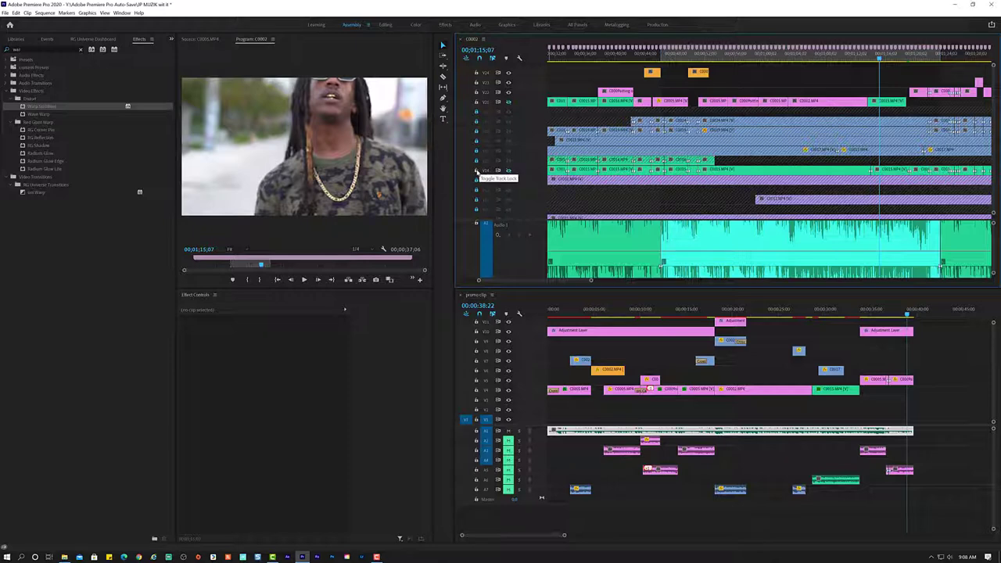
{"action": "left_click", "coordinate": [476, 170]}
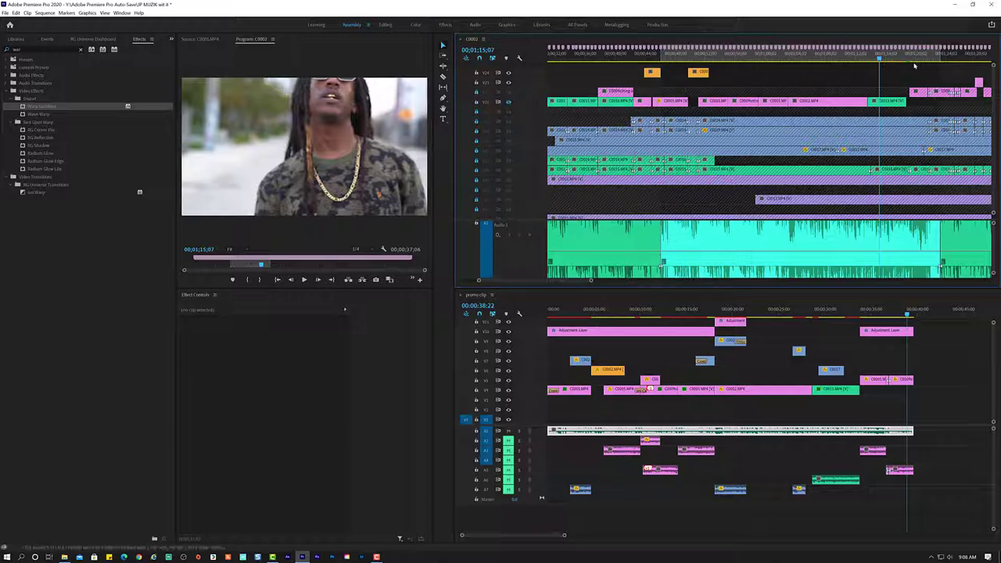
{"action": "left_click", "coordinate": [878, 59]}
{"action": "key", "text": "space"}
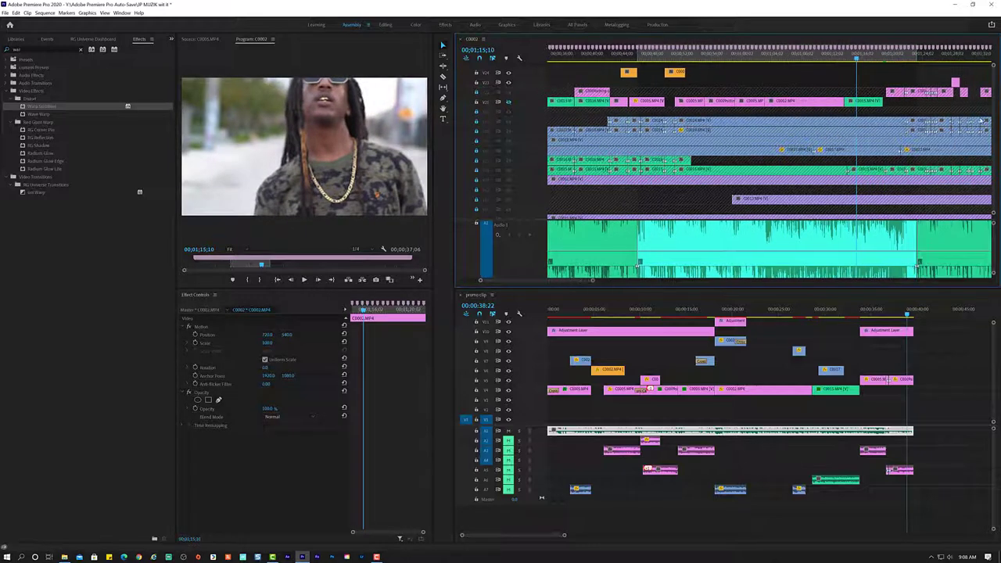
Shrink the tracks to fit and toggle V1's output off and on around 01;19.
{"action": "left_click_drag", "start_coordinate": [994, 67], "coordinate": [997, 48]}
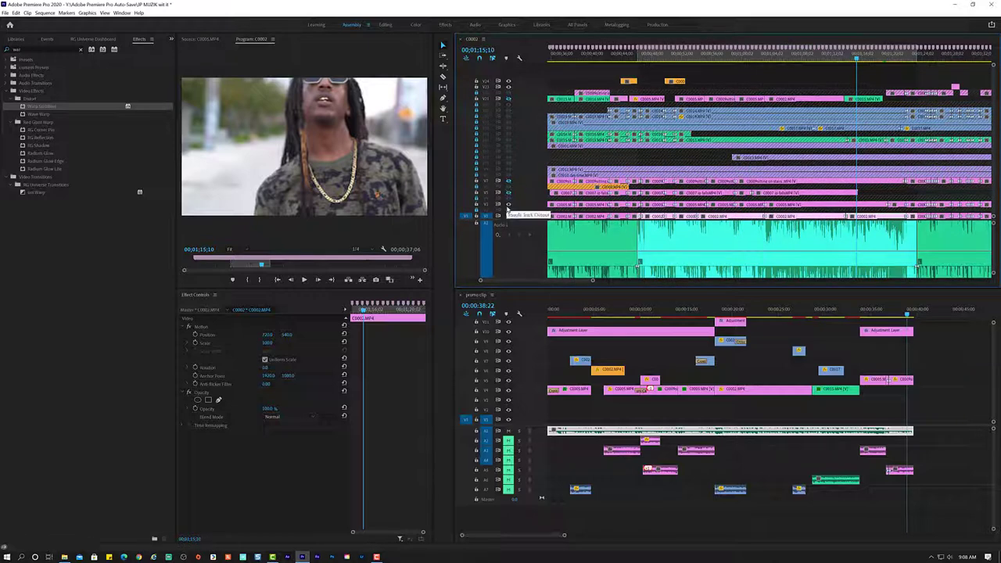
{"action": "left_click", "coordinate": [508, 208]}
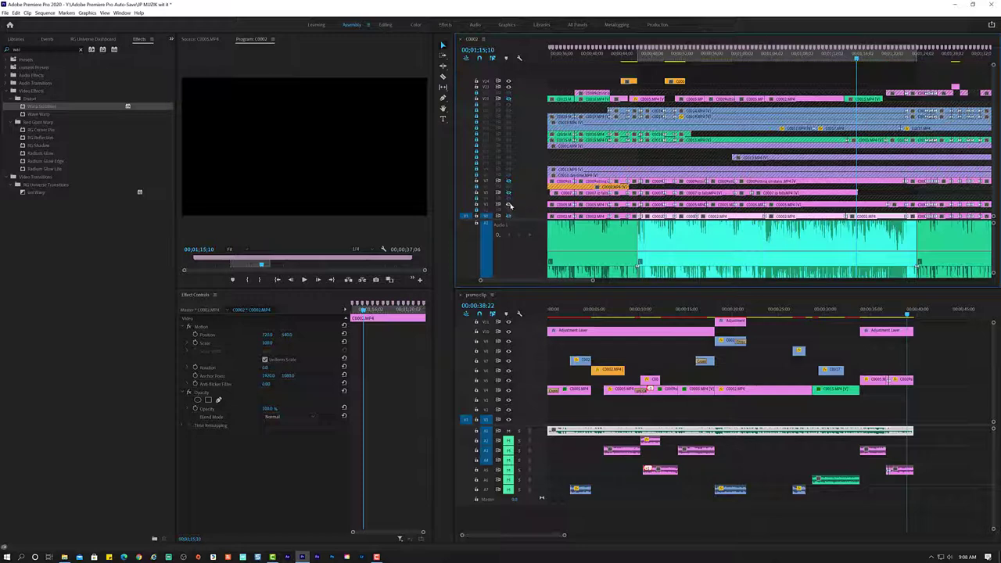
{"action": "left_click", "coordinate": [508, 216]}
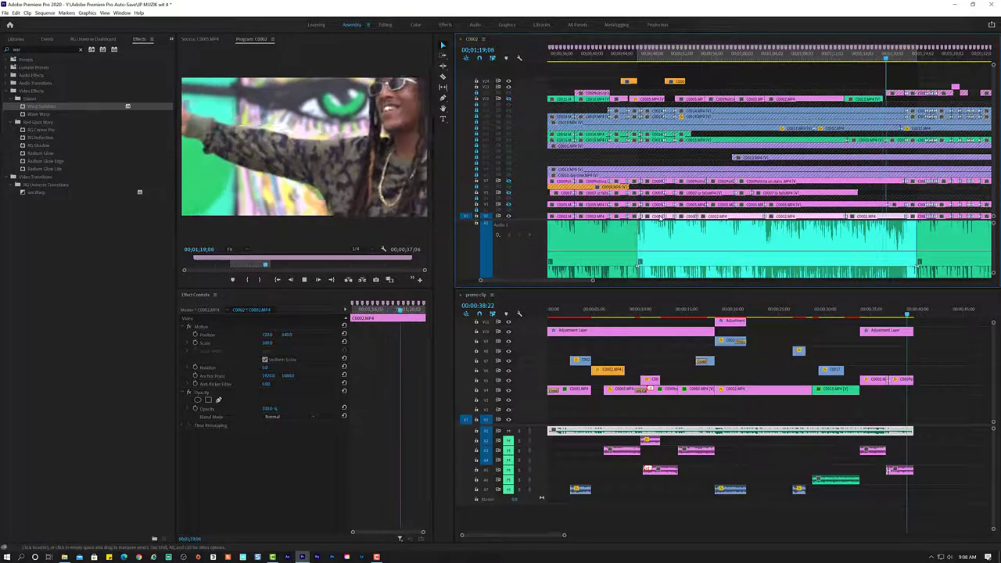
{"action": "key", "text": "space"}
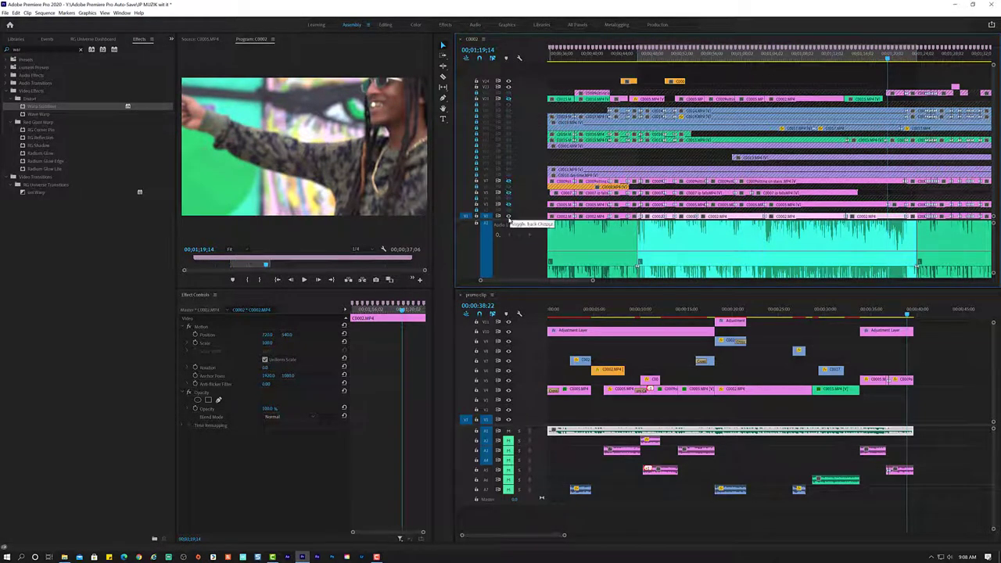
{"action": "left_click", "coordinate": [508, 216]}
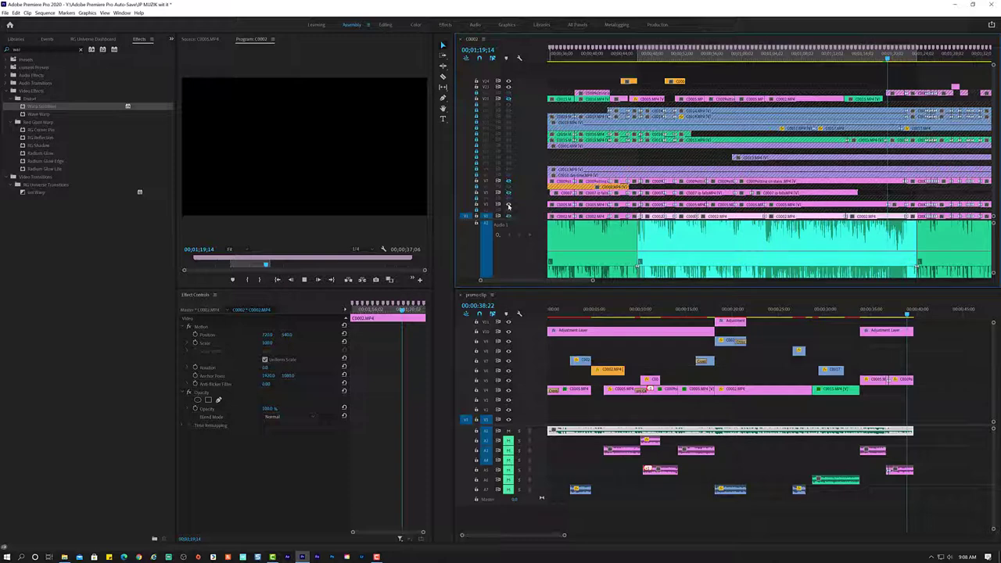
{"action": "left_click_drag", "start_coordinate": [886, 60], "coordinate": [860, 62]}
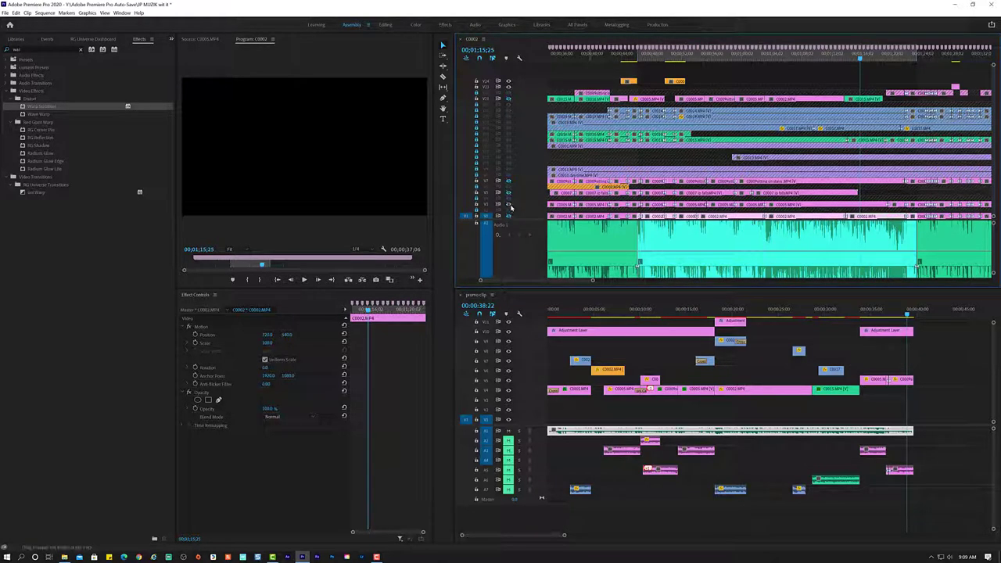
{"action": "left_click", "coordinate": [508, 205]}
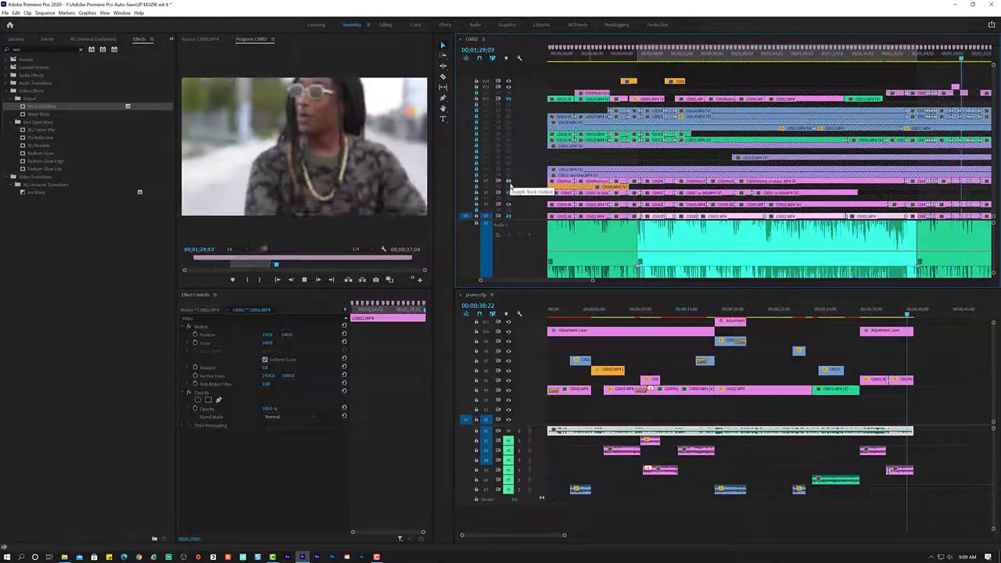
{"action": "key", "text": "space"}
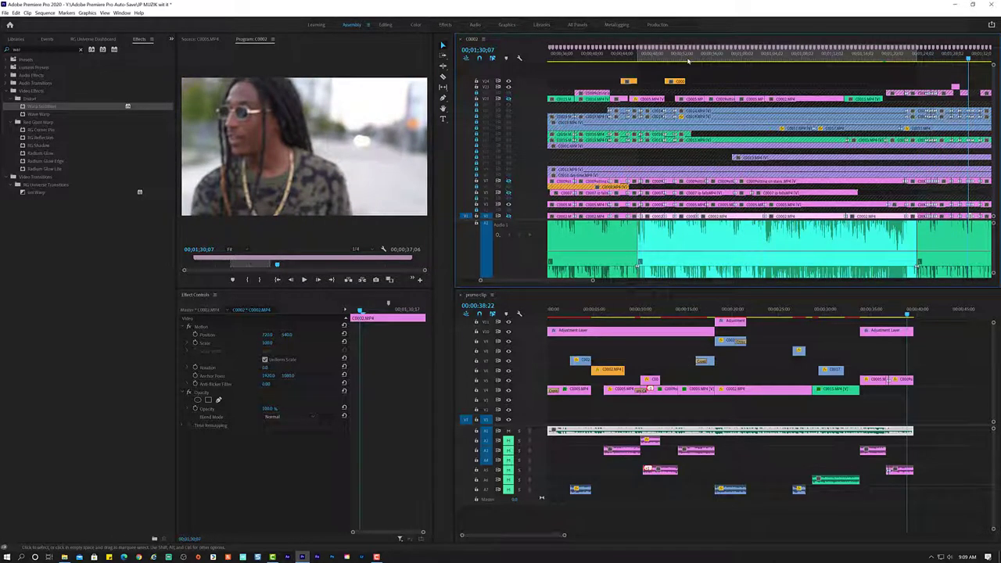
Play C0002 from 00;55;21 to 00;01;05;26 and select the C0005.MP4 clip.
{"action": "left_click", "coordinate": [709, 60]}
{"action": "key", "text": "space"}
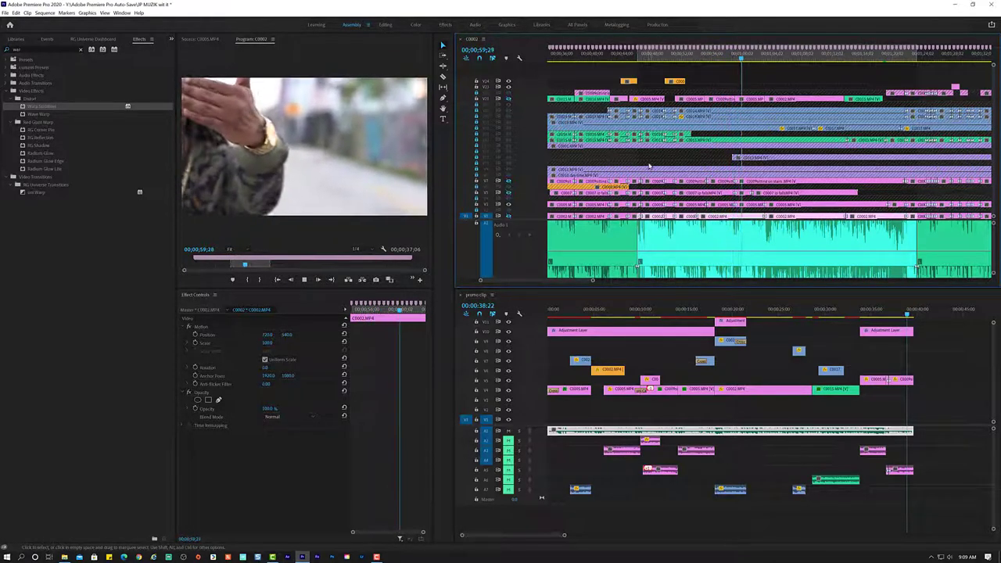
{"action": "key", "text": "space"}
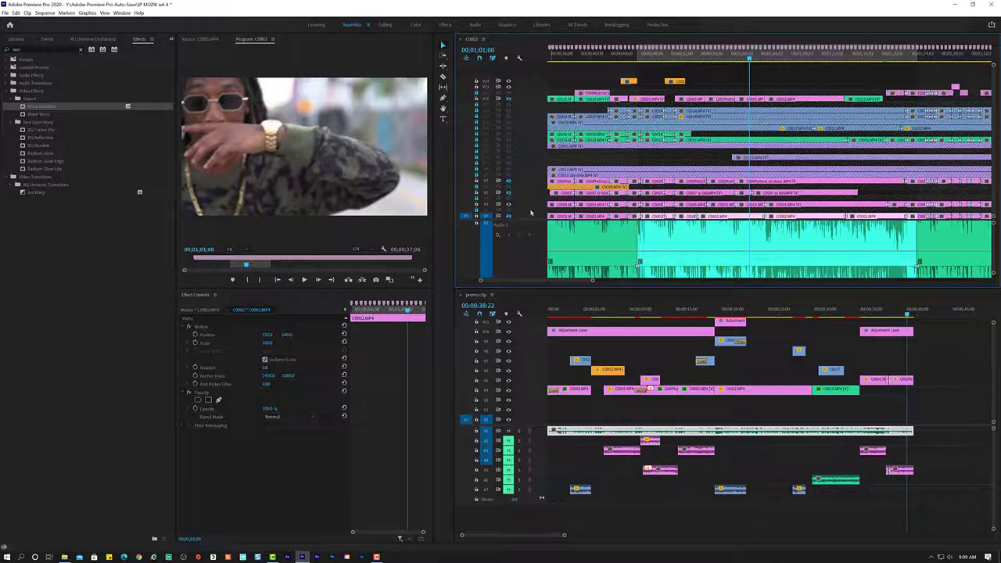
{"action": "left_click", "coordinate": [756, 205]}
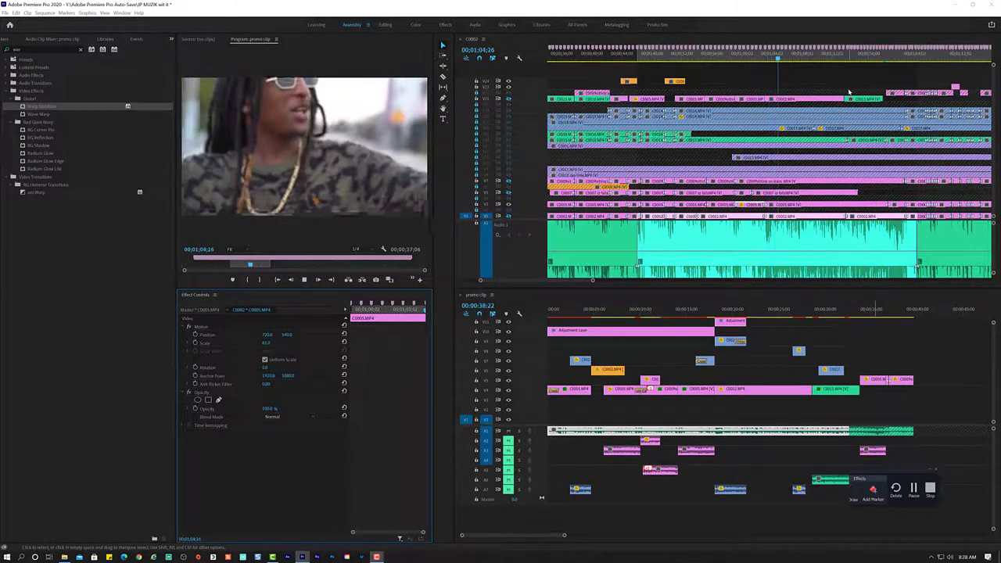
{"action": "key", "text": "space"}
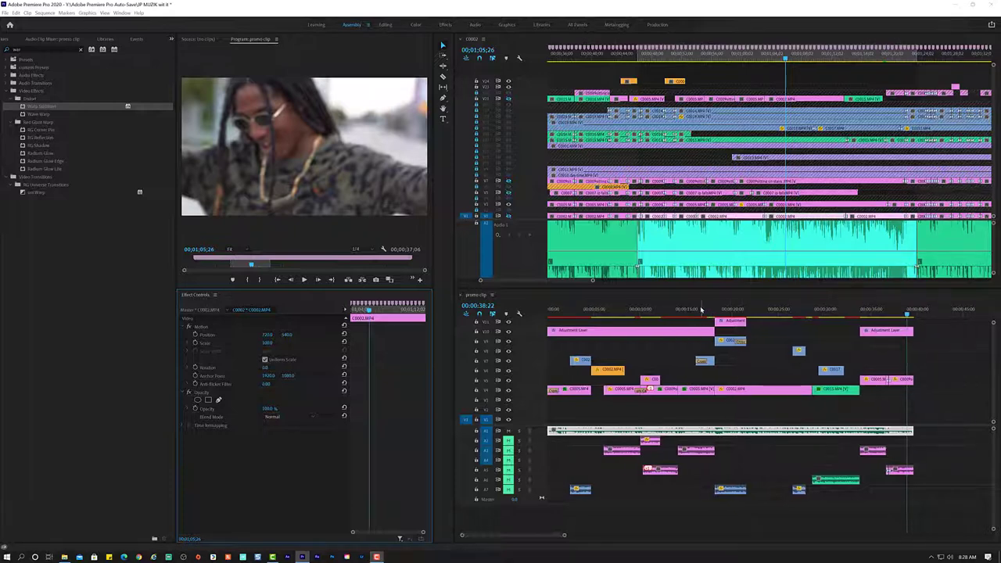
{"action": "left_click_drag", "start_coordinate": [701, 311], "coordinate": [575, 308]}
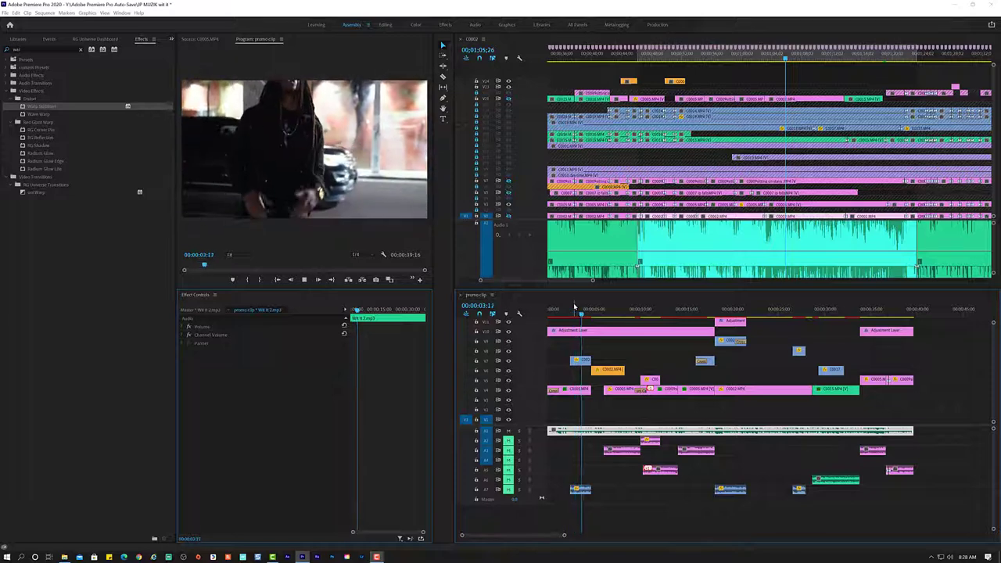
{"action": "key", "text": "space"}
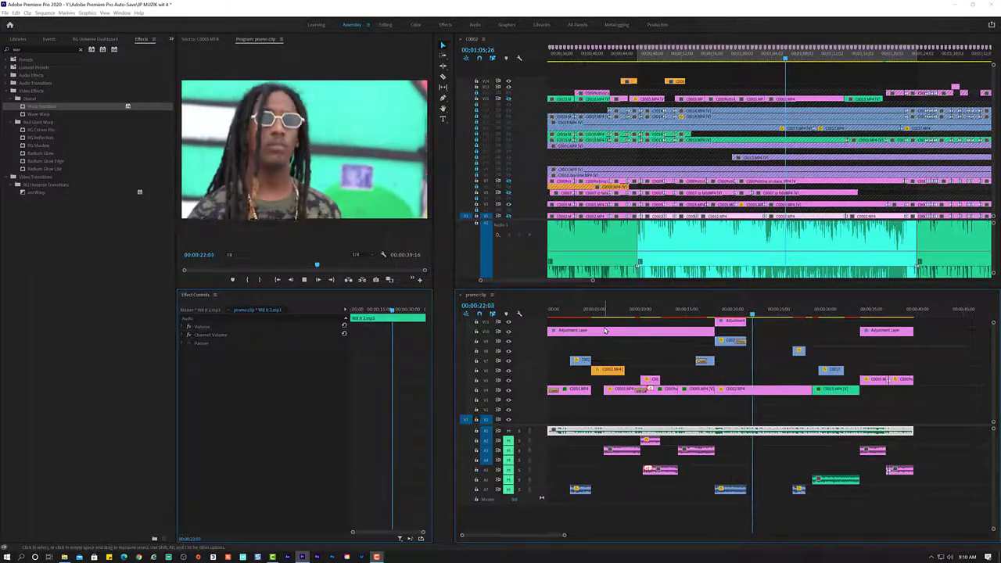
{"action": "left_click", "coordinate": [807, 205]}
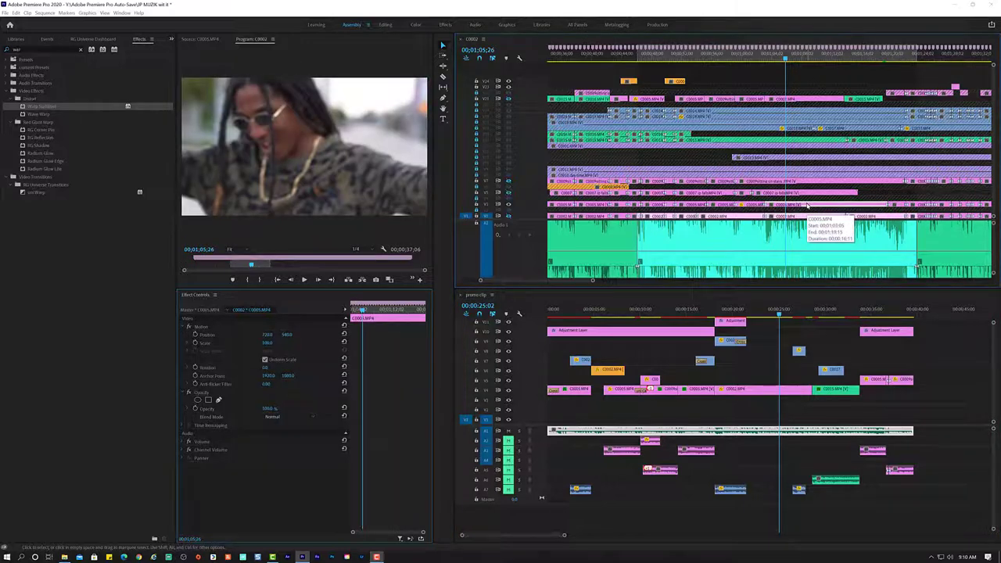
{"action": "key", "text": "c"}
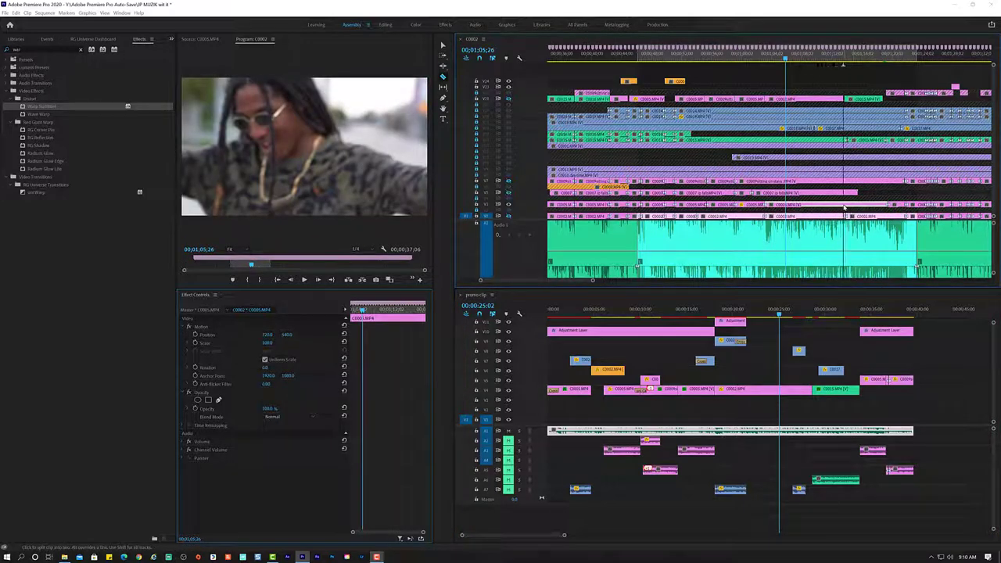
{"action": "key", "text": "v"}
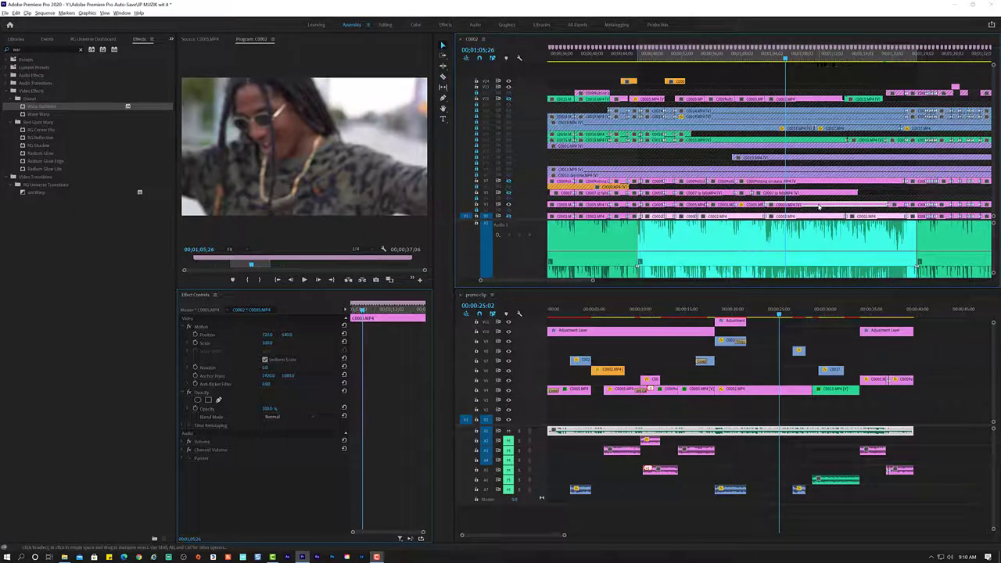
Drag C0005.MP4 from C002 into promo clip and check it near 00:00:20:23.
{"action": "left_click_drag", "start_coordinate": [817, 204], "coordinate": [813, 345]}
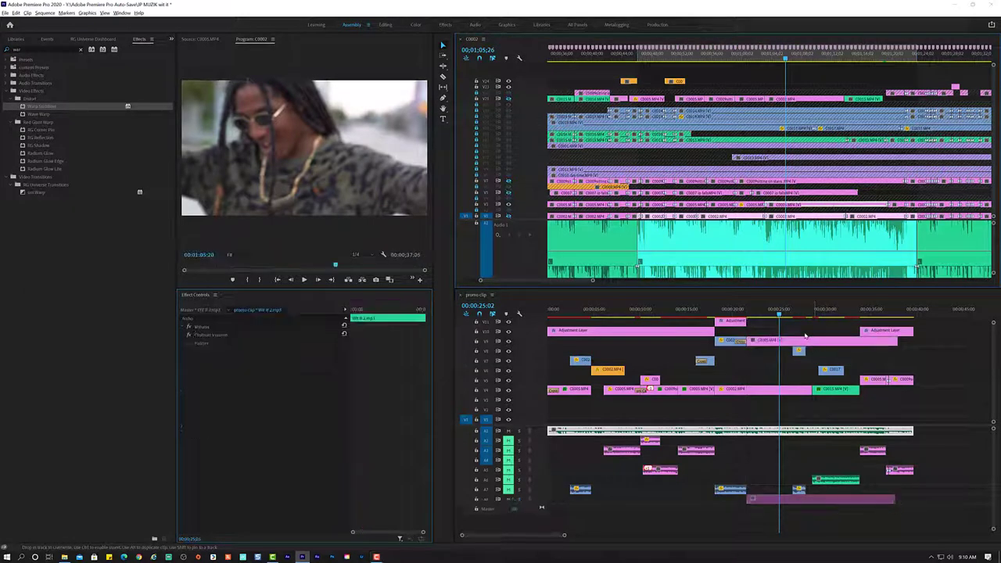
{"action": "left_click", "coordinate": [741, 313]}
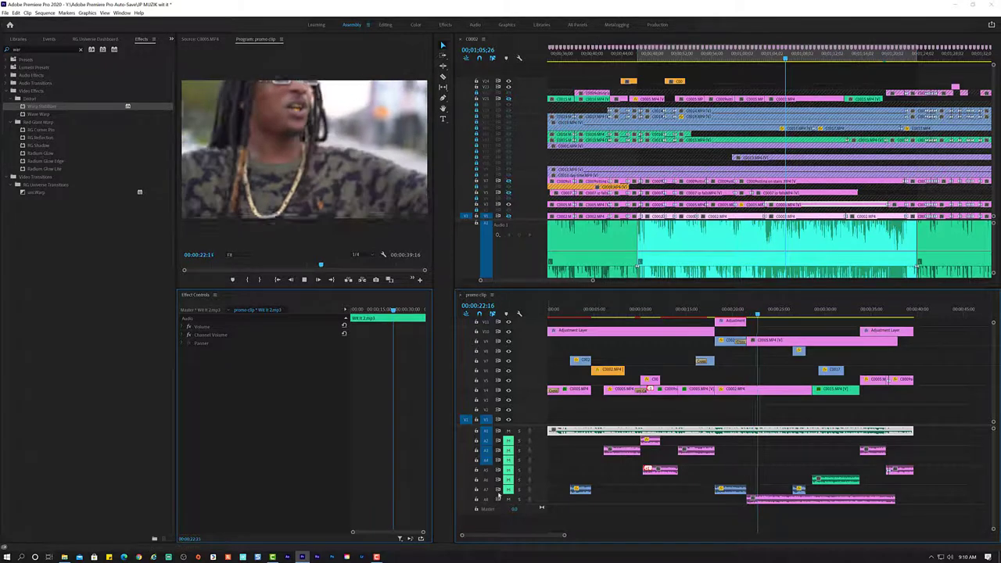
{"action": "key", "text": "space"}
Undo an audio synchronization with the A1 music clip, then move C0005.MP4 up to V11.
{"action": "left_click", "coordinate": [770, 430]}
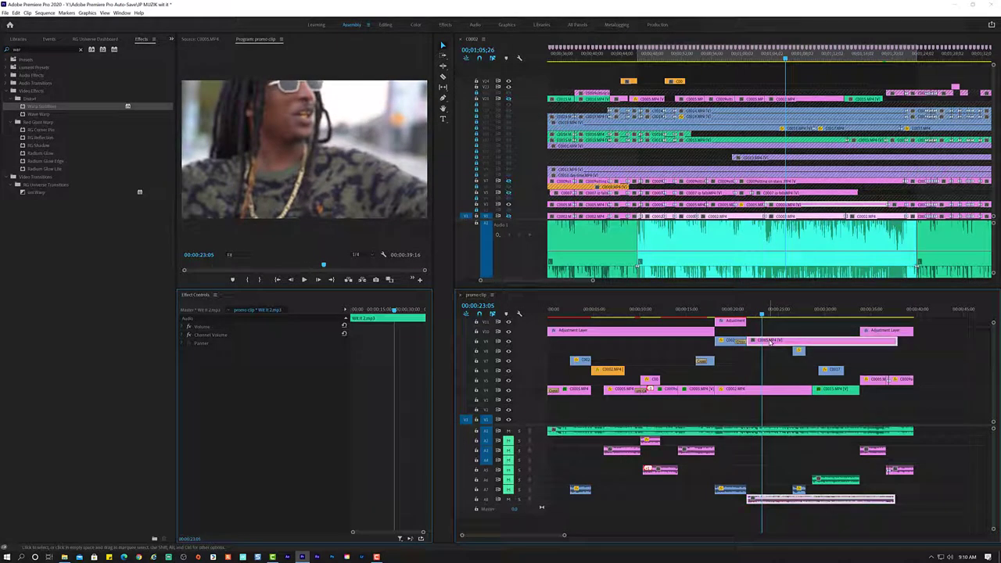
{"action": "right_click", "coordinate": [780, 429]}
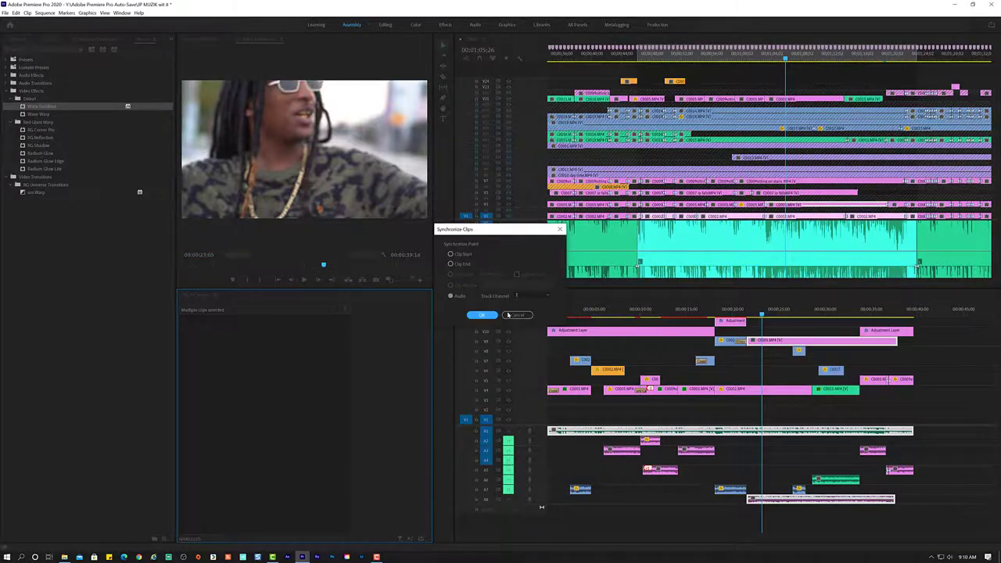
{"action": "left_click", "coordinate": [482, 314]}
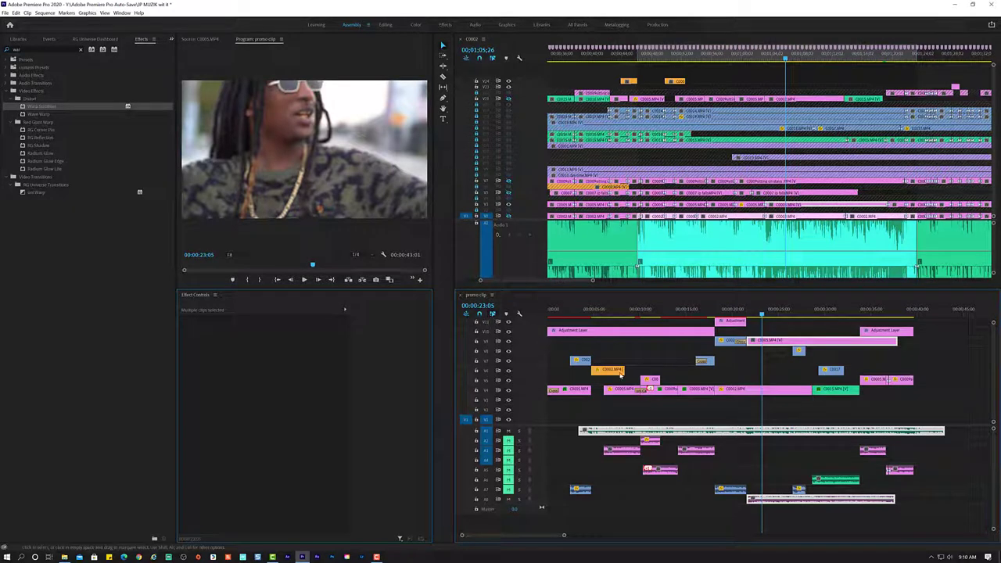
{"action": "key", "text": "ctrl+z"}
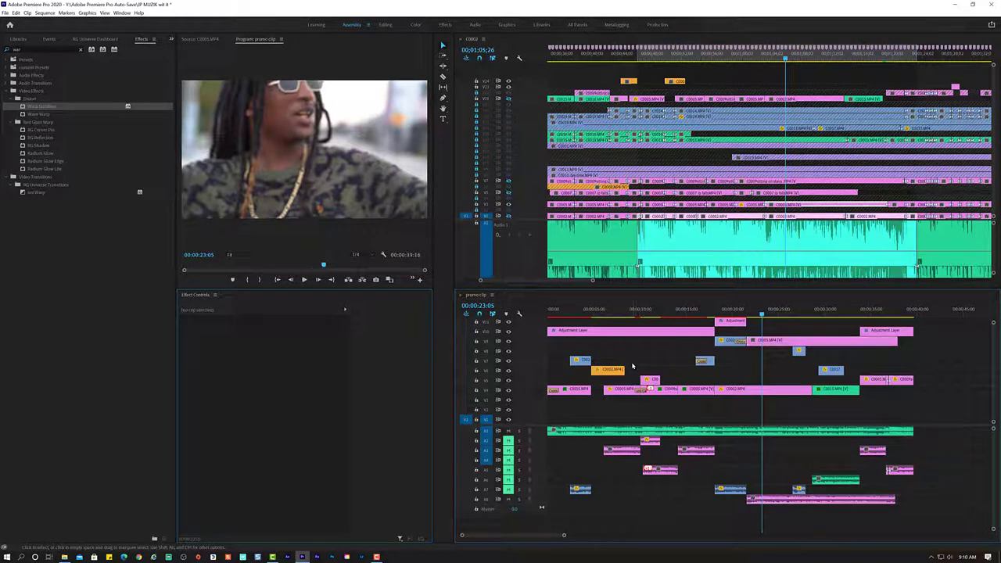
{"action": "left_click", "coordinate": [776, 342]}
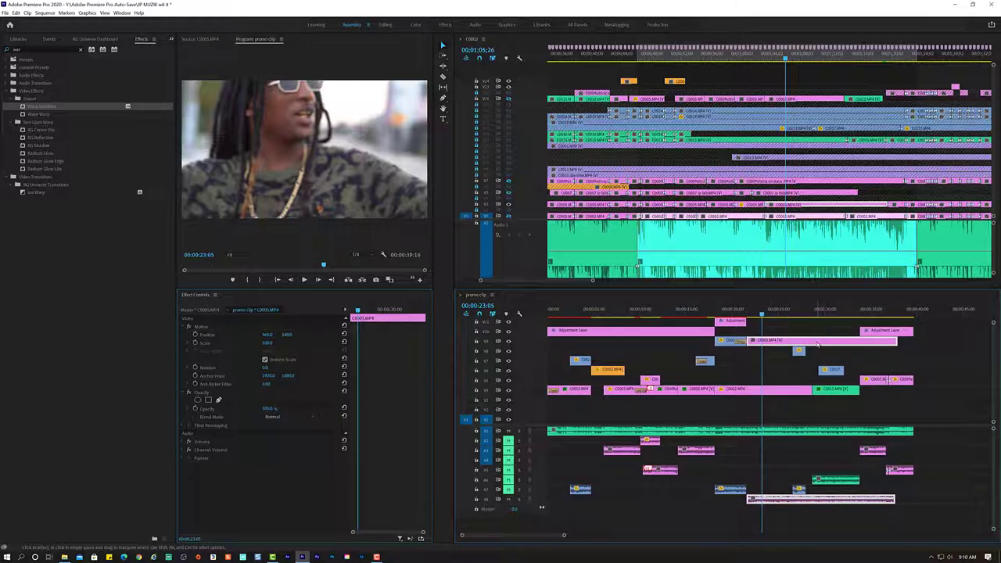
{"action": "left_click_drag", "start_coordinate": [817, 344], "coordinate": [815, 322]}
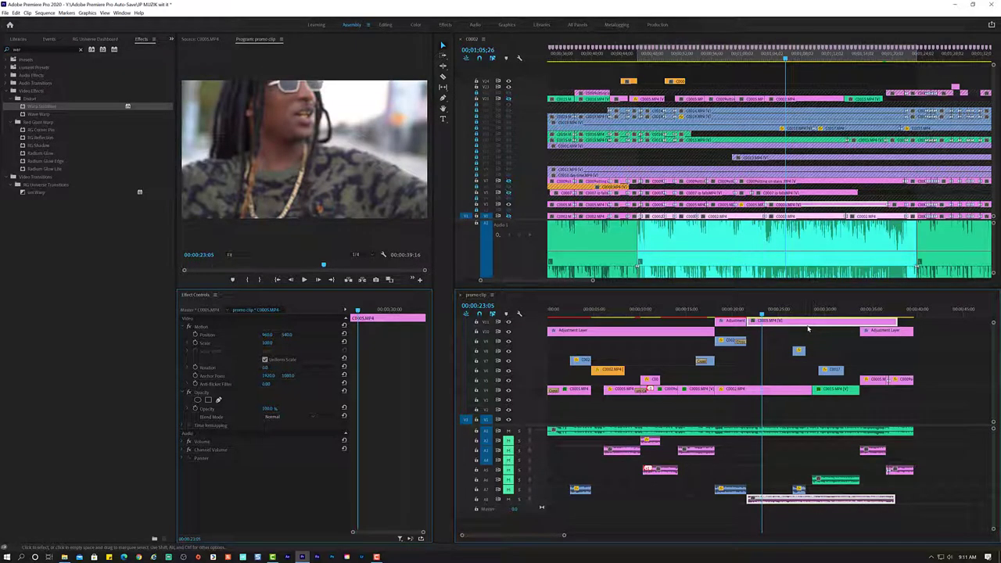
Check the Adjustment Layer's Film effect, then move the right Adjustment Layer onto the top track.
{"action": "scroll", "coordinate": [808, 329], "scroll_direction": "down", "scroll_amount": 2}
{"action": "scroll", "coordinate": [805, 346], "scroll_direction": "up", "scroll_amount": 1}
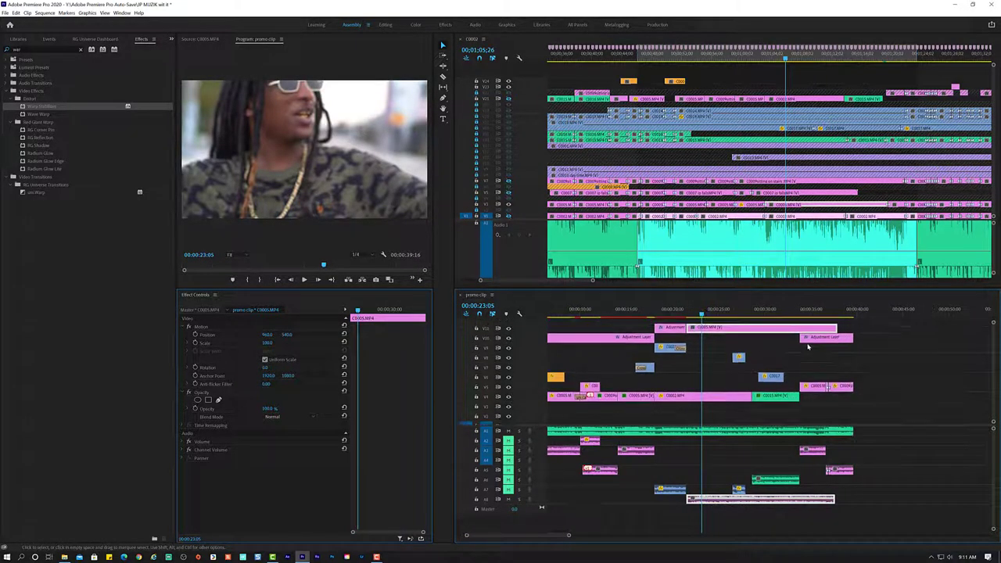
{"action": "left_click", "coordinate": [674, 330]}
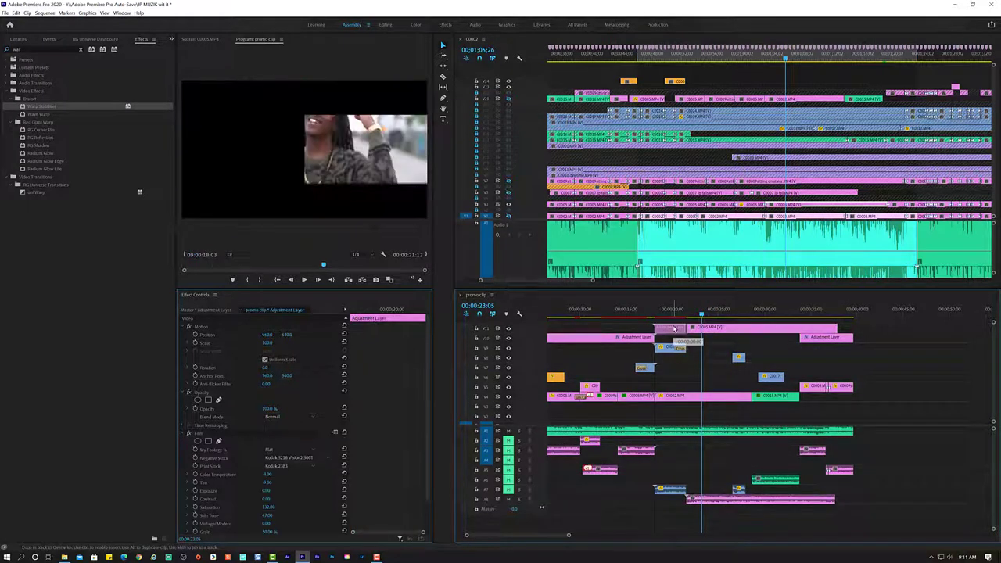
{"action": "scroll", "coordinate": [676, 324], "scroll_direction": "down", "scroll_amount": 1}
{"action": "scroll", "coordinate": [790, 362], "scroll_direction": "down", "scroll_amount": 1}
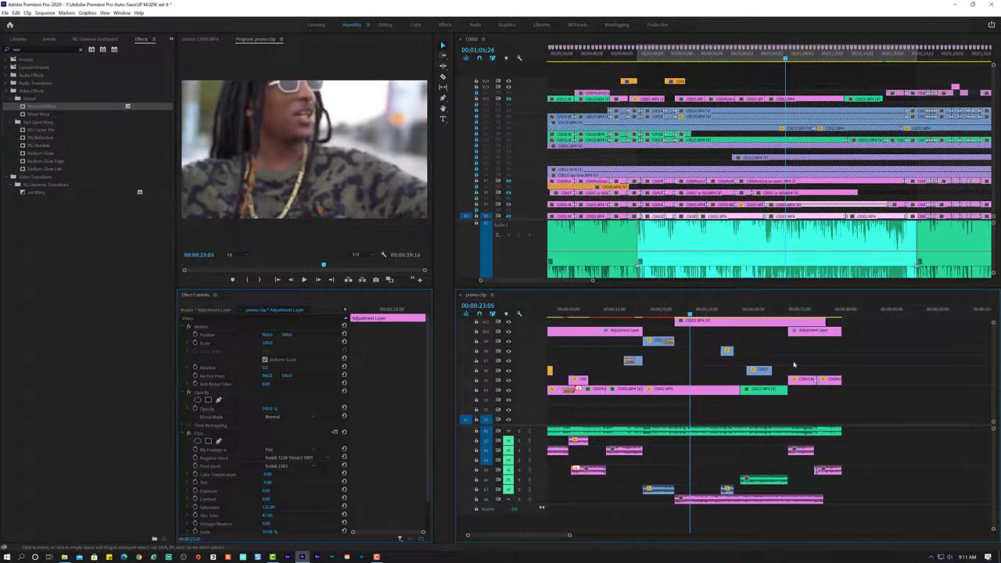
{"action": "scroll", "coordinate": [793, 361], "scroll_direction": "up", "scroll_amount": 1}
{"action": "scroll", "coordinate": [793, 361], "scroll_direction": "up", "scroll_amount": 1}
{"action": "left_click", "coordinate": [810, 349]}
{"action": "left_click_drag", "start_coordinate": [810, 348], "coordinate": [801, 329]}
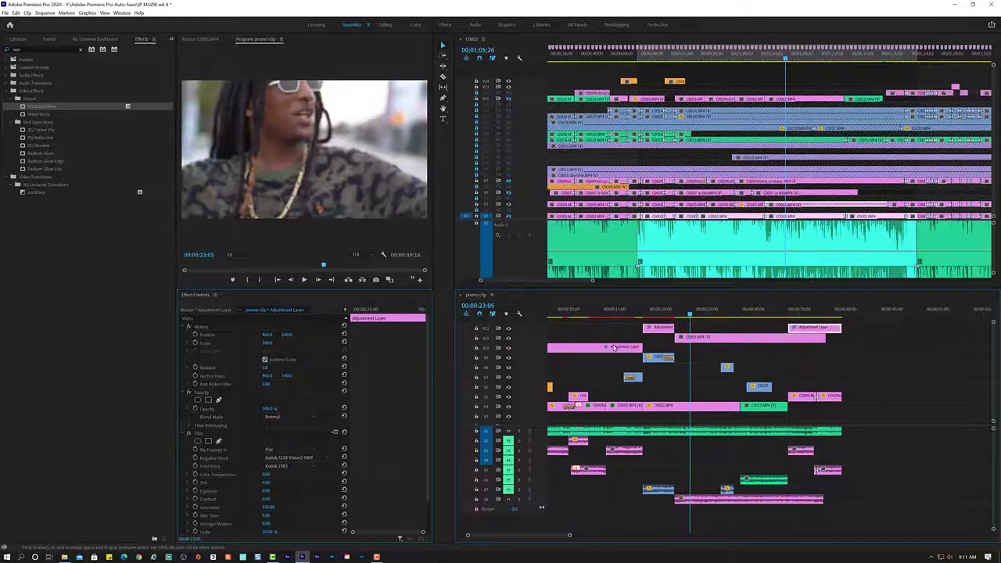
Synchronize C0005.MP4 with the A1 music clip by audio, backing out of an accidental merge.
{"action": "left_click", "coordinate": [686, 338]}
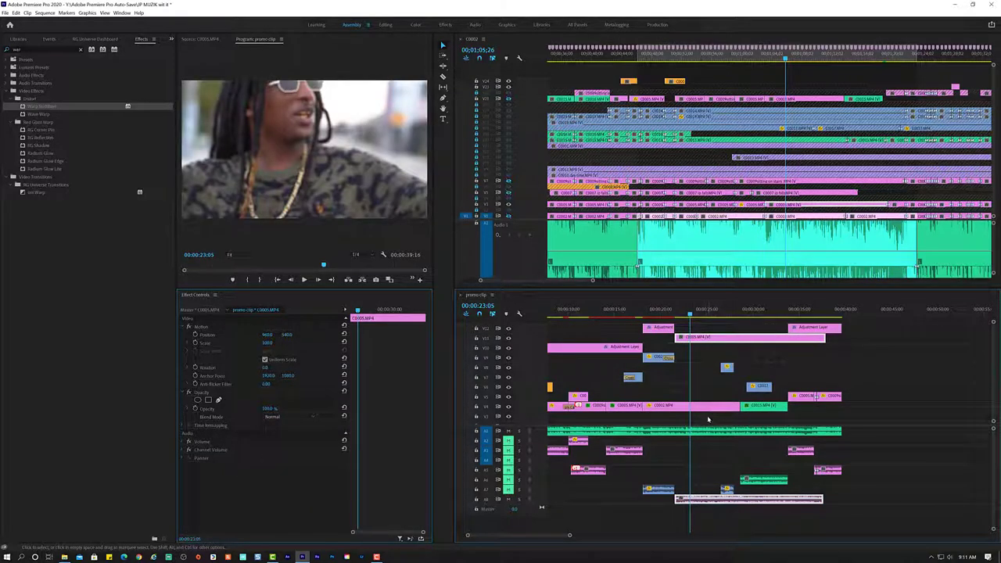
{"action": "right_click", "coordinate": [727, 436]}
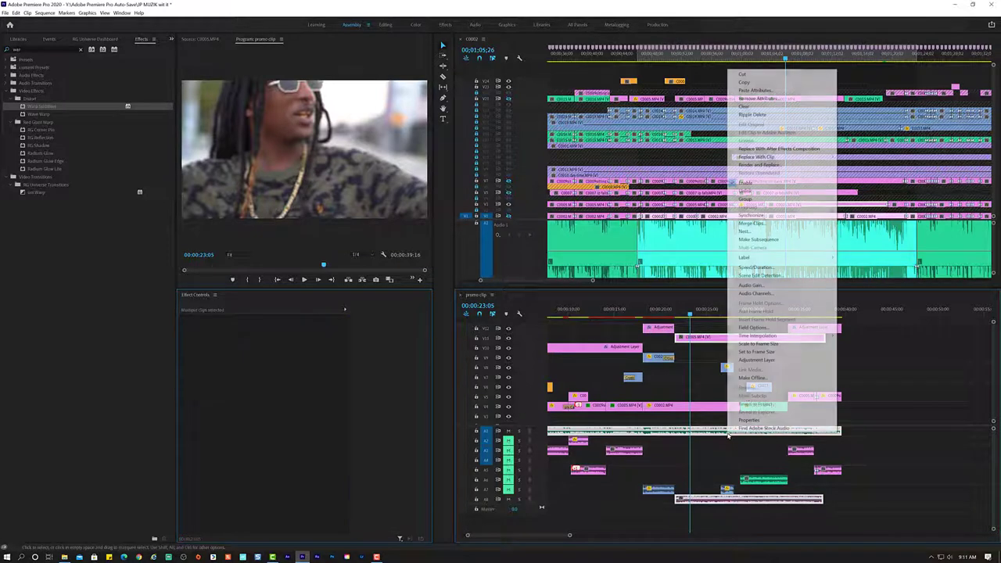
{"action": "left_click", "coordinate": [752, 223]}
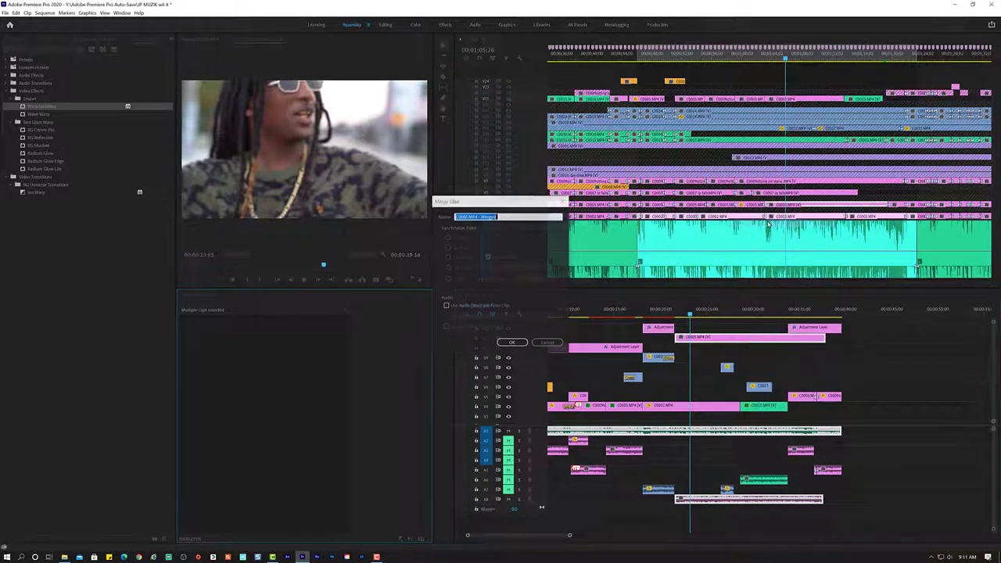
{"action": "left_click", "coordinate": [558, 345]}
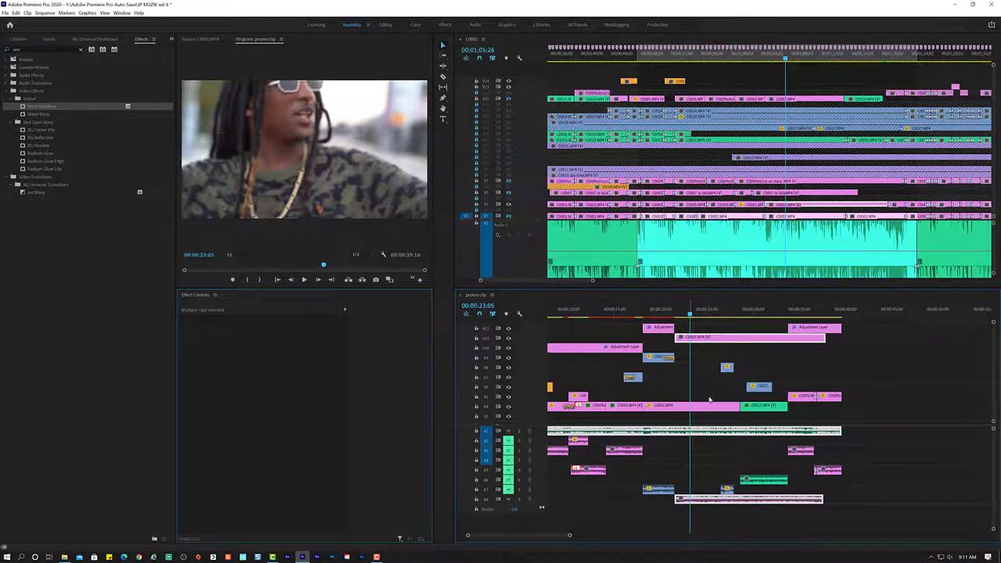
{"action": "right_click", "coordinate": [739, 432]}
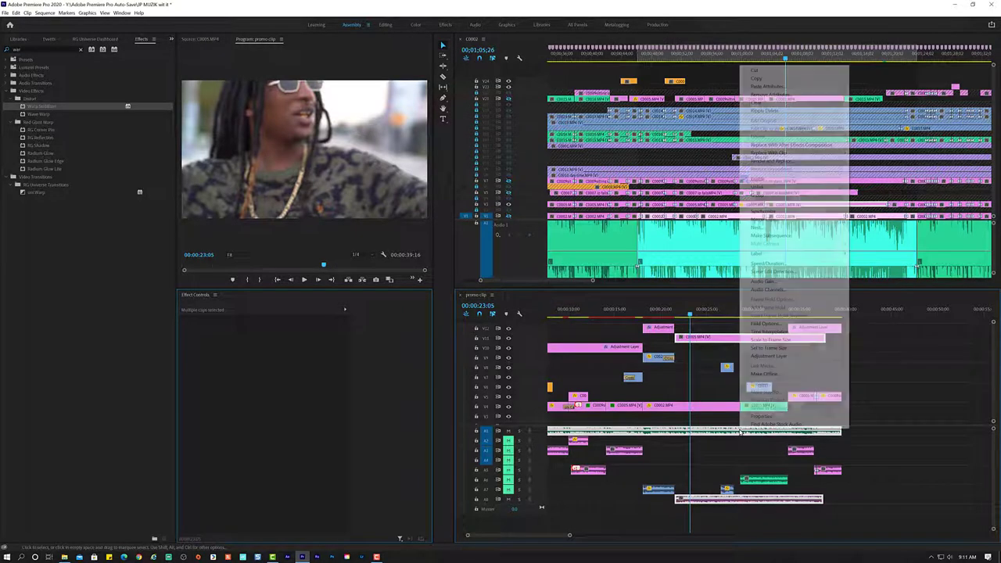
{"action": "left_click", "coordinate": [762, 211]}
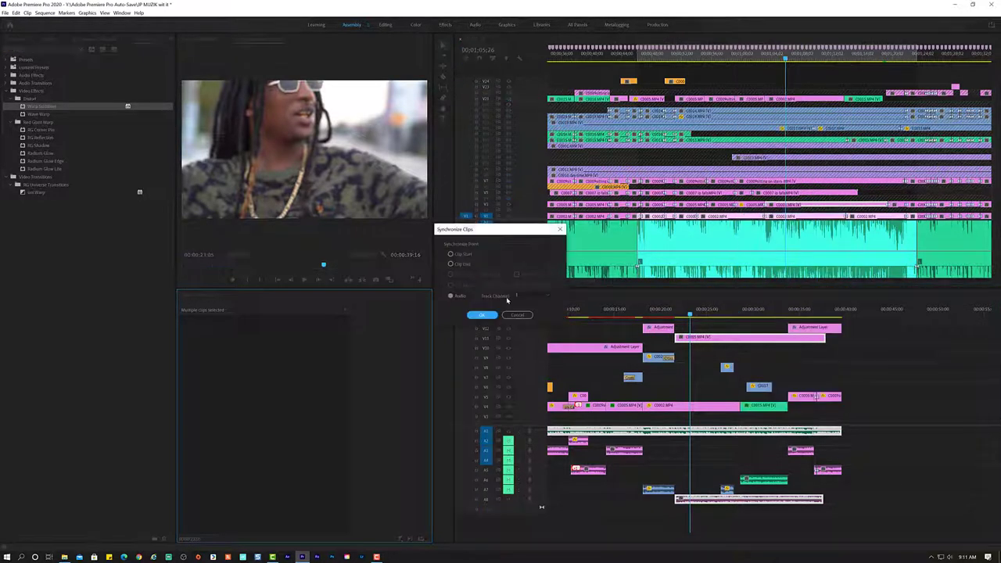
{"action": "left_click", "coordinate": [484, 317]}
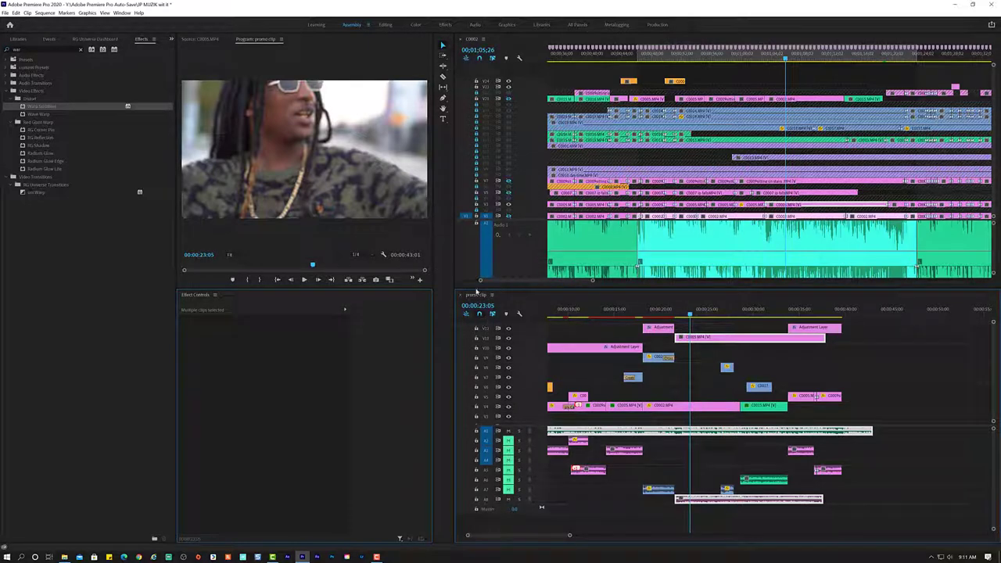
{"action": "scroll", "coordinate": [746, 474], "scroll_direction": "left", "scroll_amount": 4}
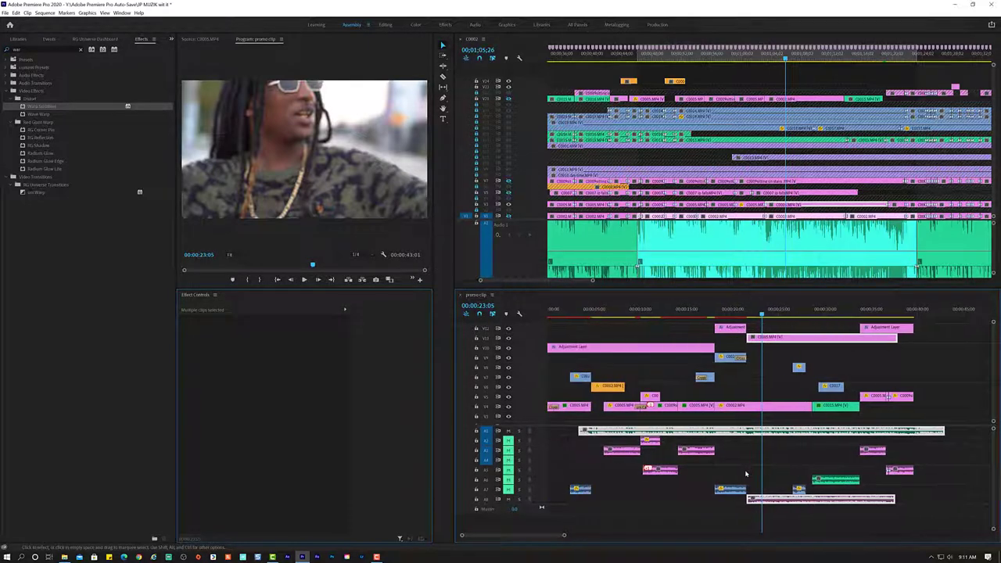
{"action": "left_click", "coordinate": [745, 474]}
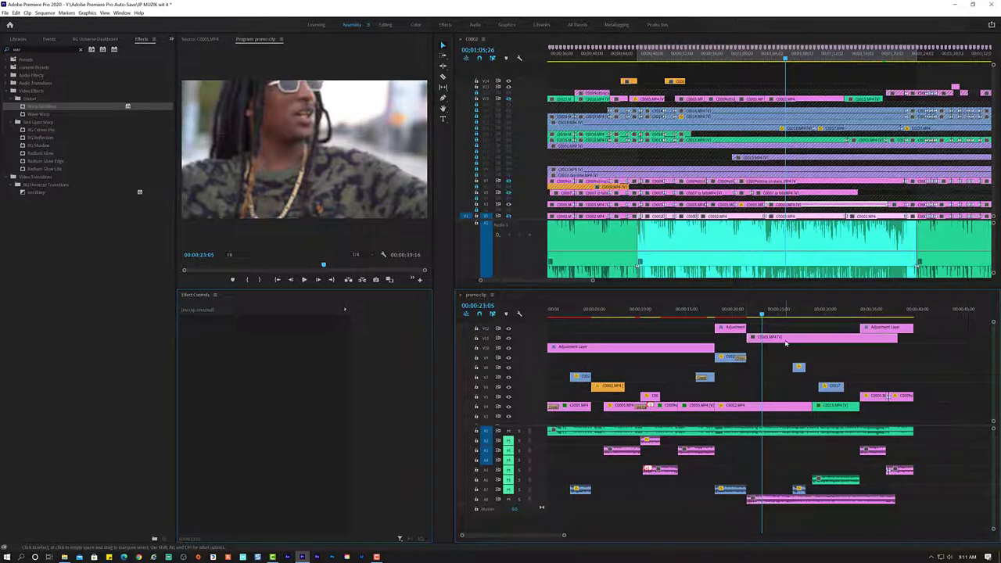
Slide C0005.MP4 earlier so it starts around 00:00:10 and play from there.
{"action": "left_click", "coordinate": [785, 341]}
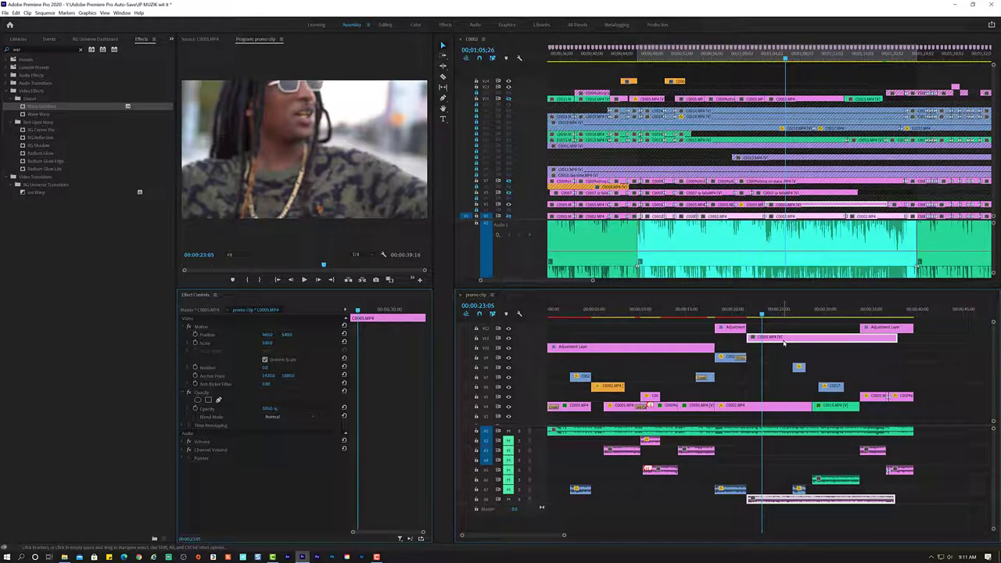
{"action": "left_click_drag", "start_coordinate": [785, 342], "coordinate": [614, 351]}
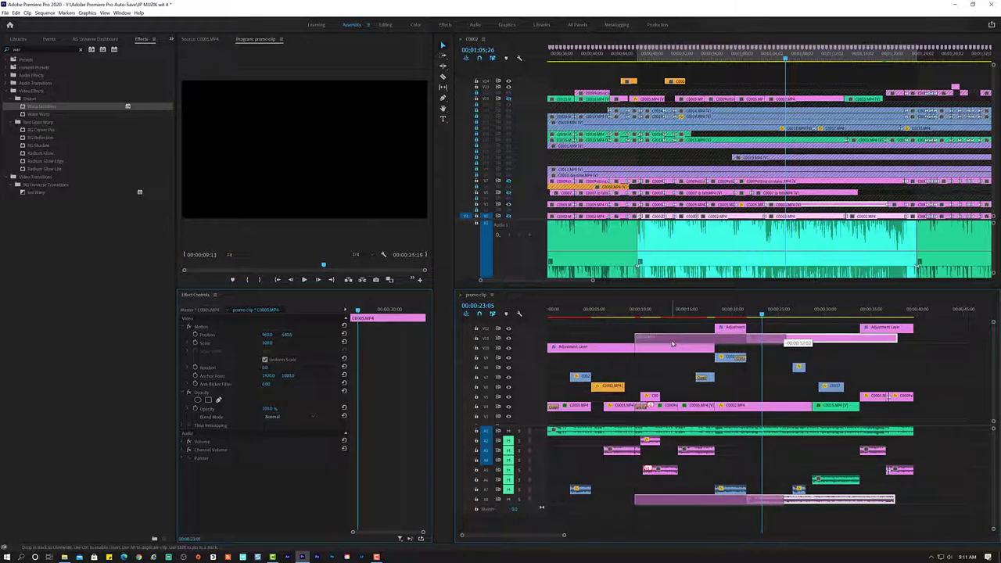
{"action": "left_click_drag", "start_coordinate": [614, 351], "coordinate": [669, 341]}
{"action": "left_click", "coordinate": [641, 314]}
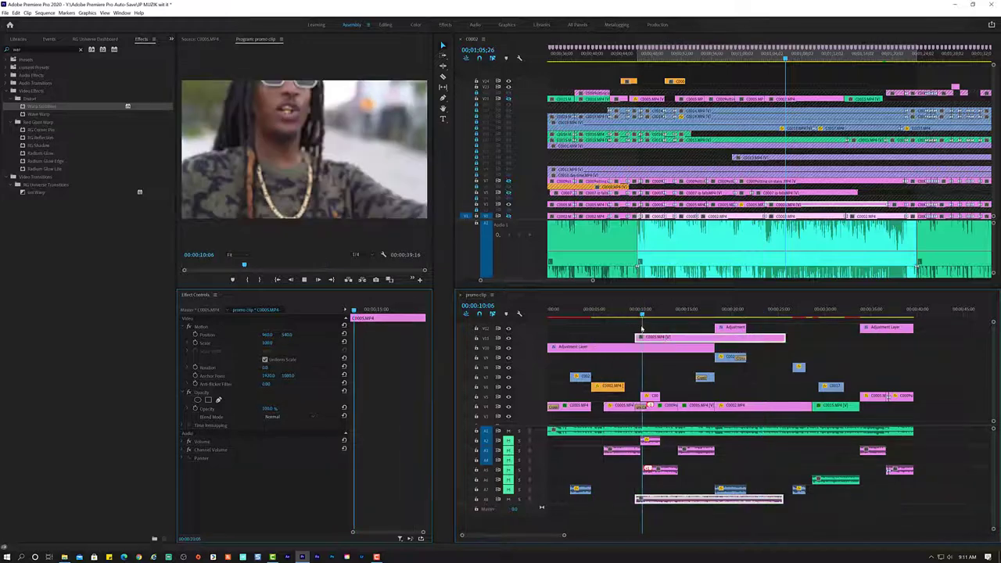
{"action": "key", "text": "space"}
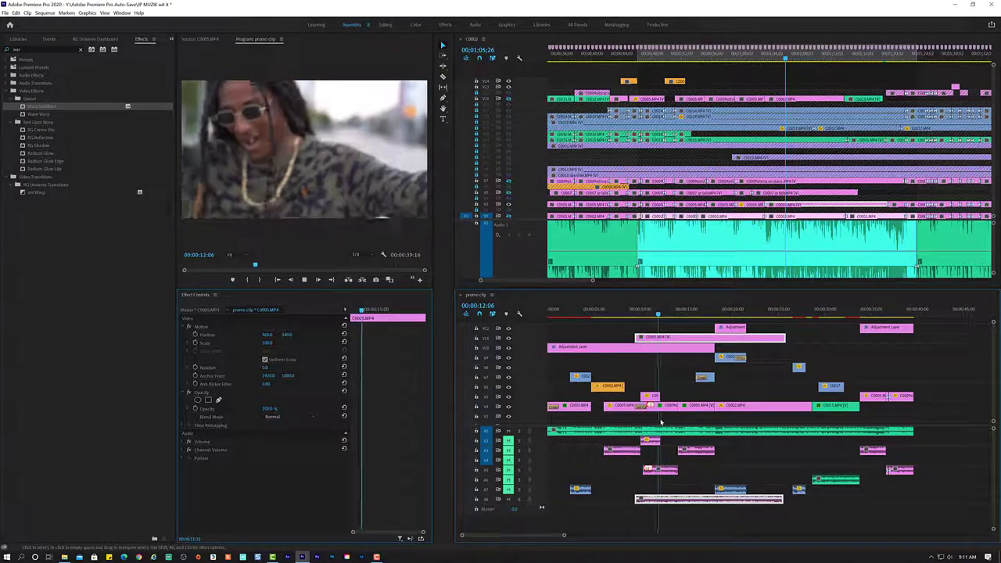
Fine-tune C0005.MP4's timeline position and shrink its Scale to 67.
{"action": "left_click_drag", "start_coordinate": [711, 338], "coordinate": [807, 339]}
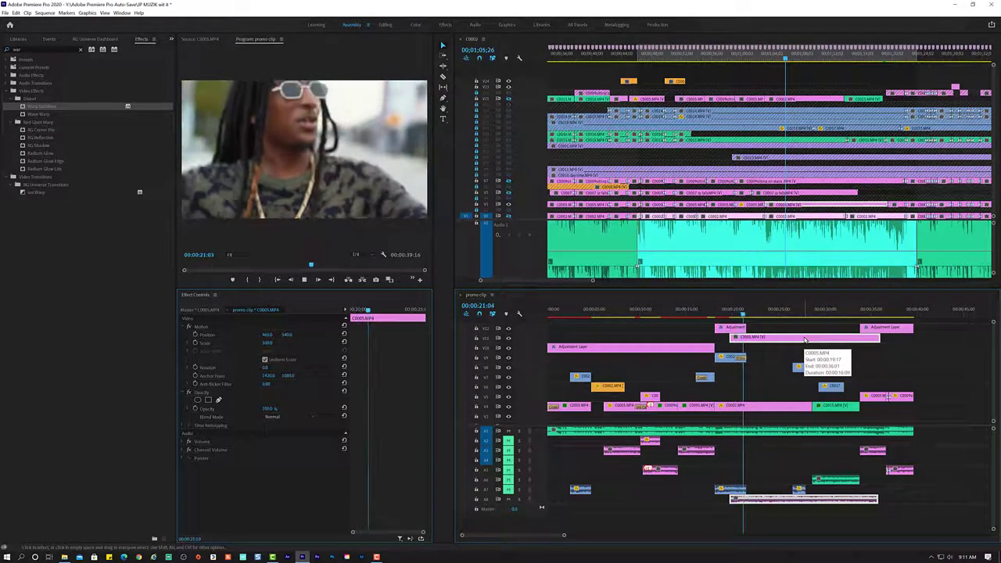
{"action": "left_click_drag", "start_coordinate": [804, 339], "coordinate": [791, 339]}
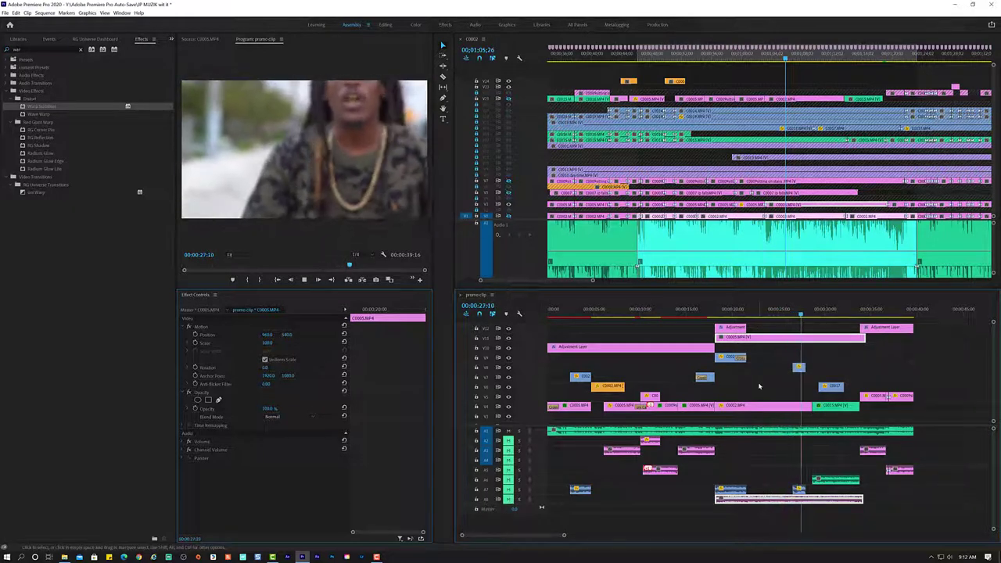
{"action": "key", "text": "space"}
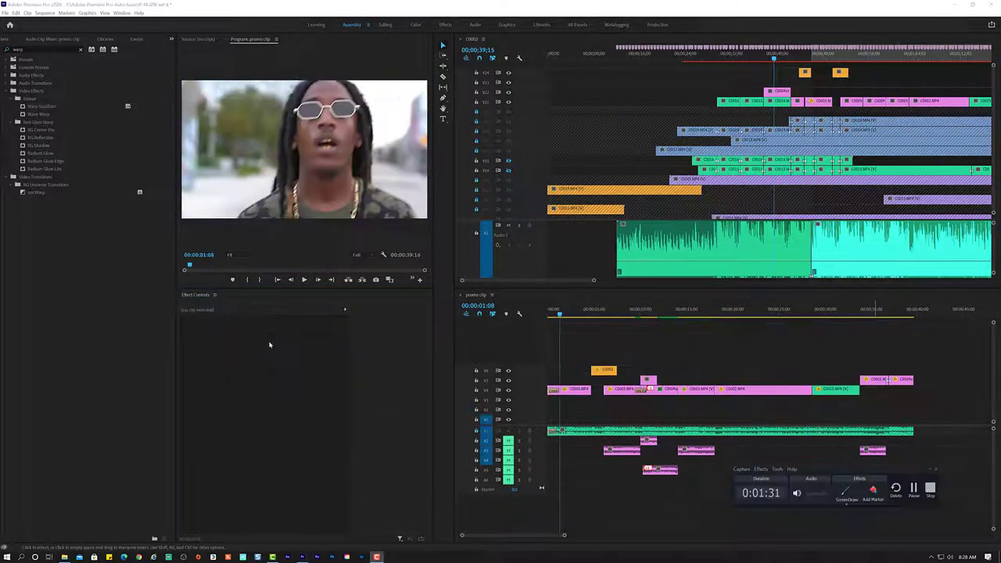
{"action": "left_click_drag", "start_coordinate": [266, 344], "coordinate": [287, 342]}
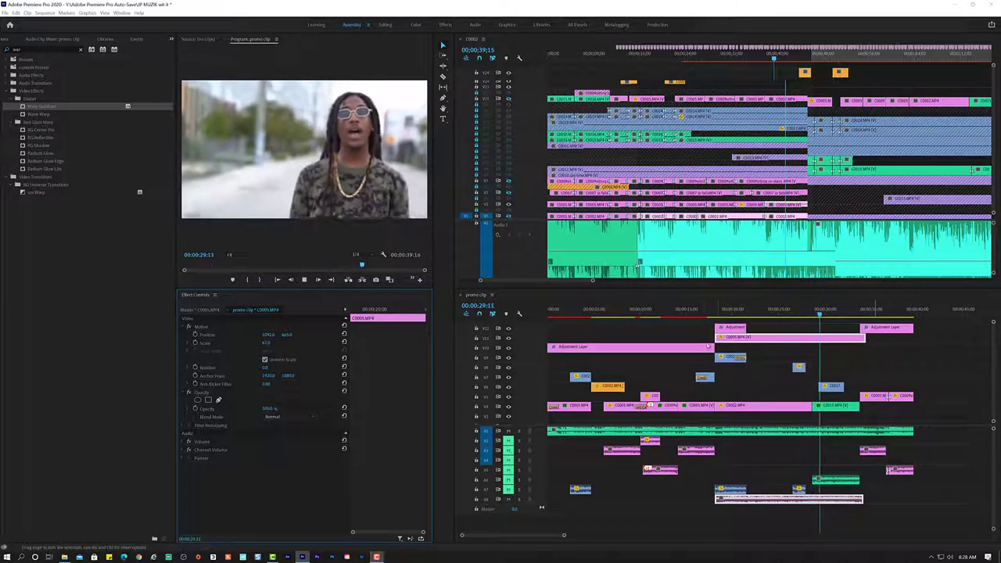
Nudge C0005 later and extend the first adjustment layer's end, previewing from about 19 seconds.
{"action": "key", "text": "space"}
{"action": "left_click", "coordinate": [723, 313]}
{"action": "key", "text": "space"}
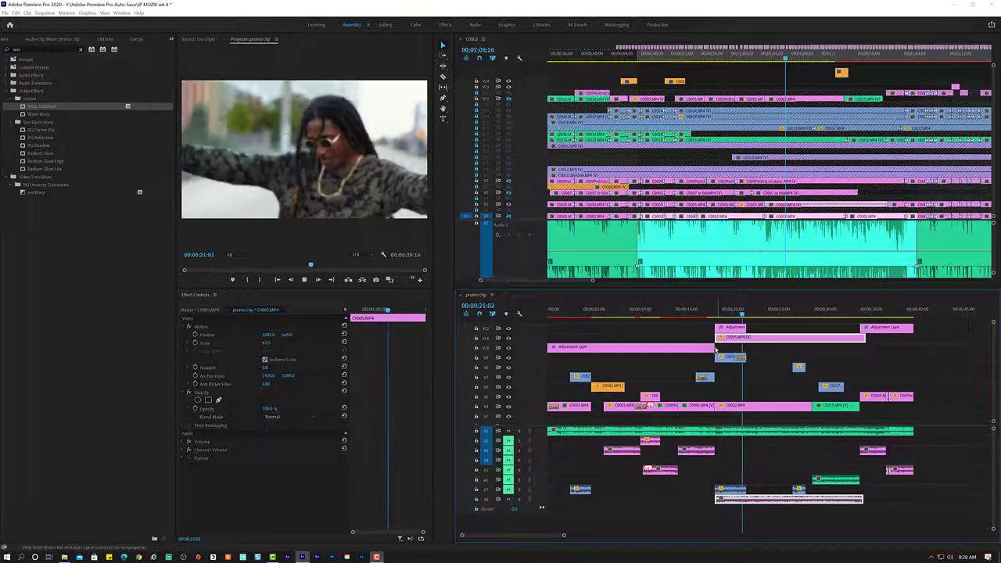
{"action": "left_click_drag", "start_coordinate": [789, 338], "coordinate": [806, 338]}
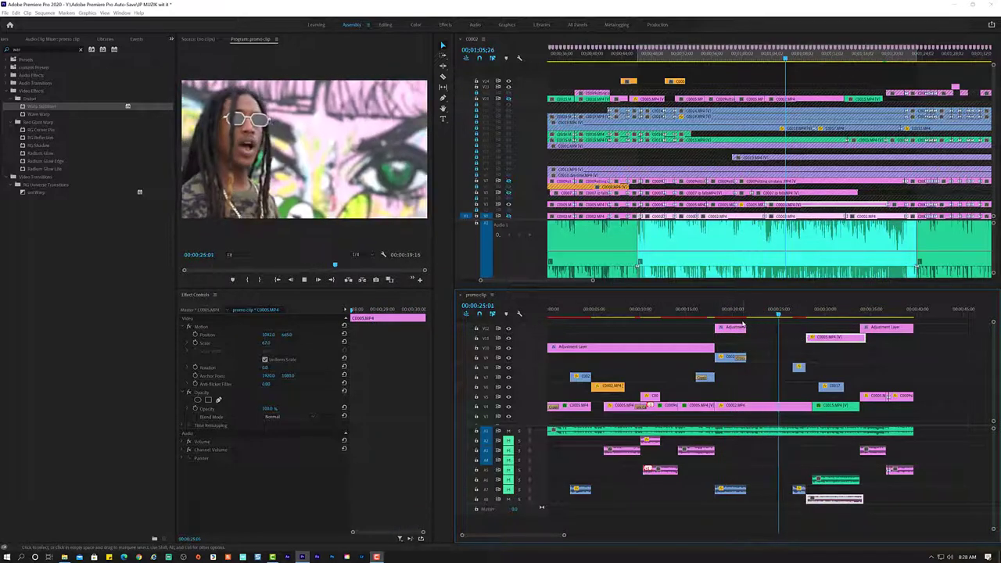
{"action": "left_click_drag", "start_coordinate": [745, 327], "coordinate": [792, 327]}
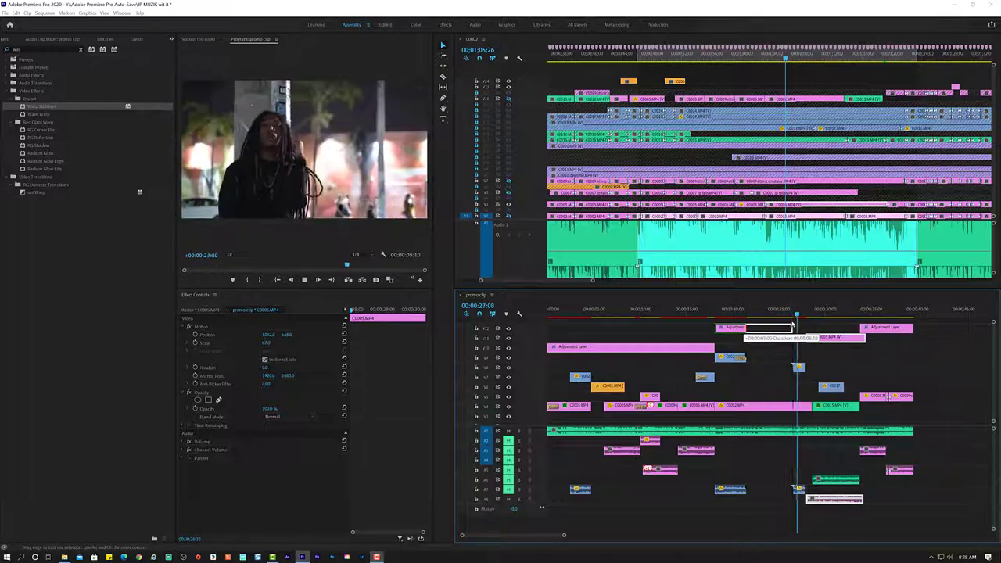
{"action": "key", "text": "space"}
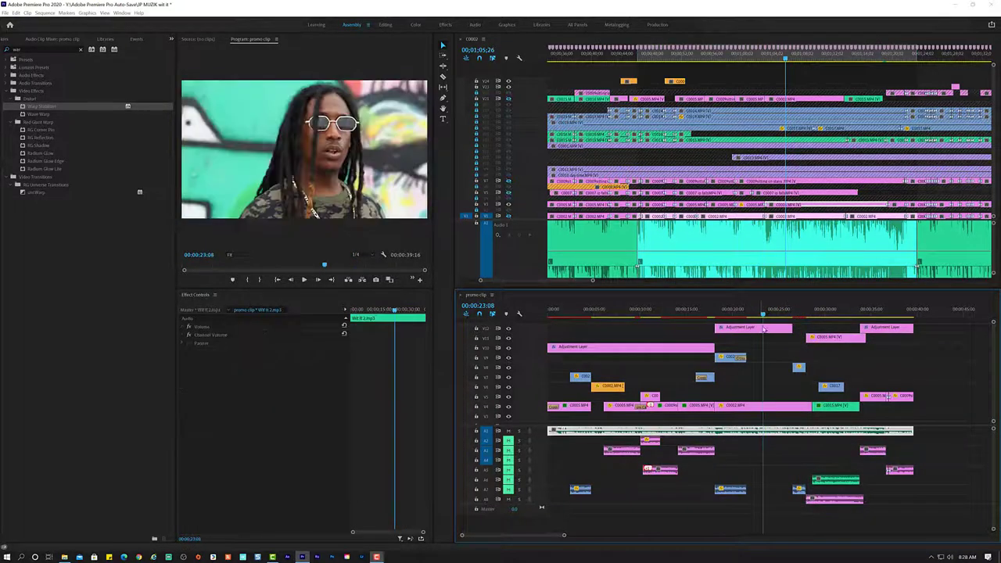
{"action": "key", "text": "space"}
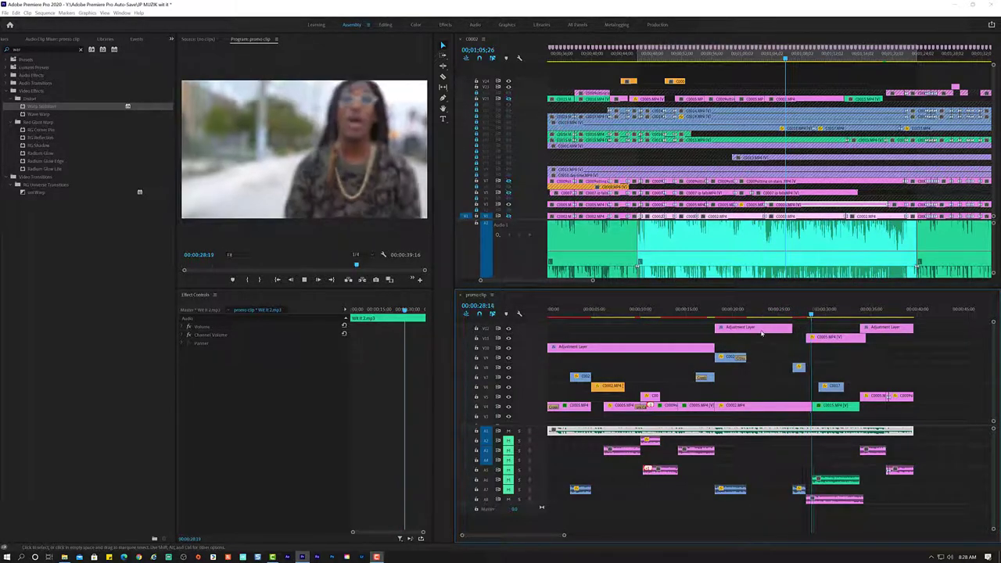
{"action": "key", "text": "space"}
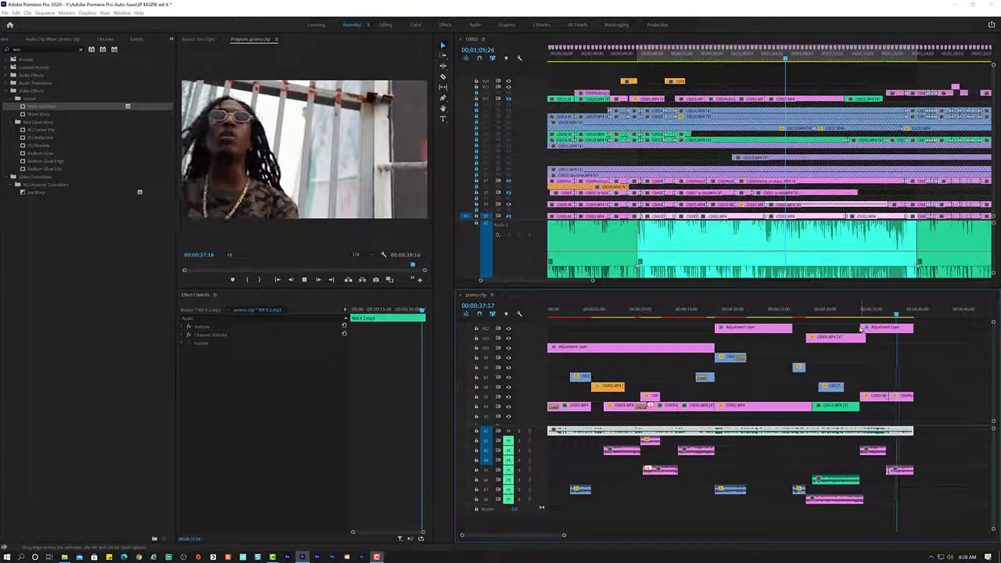
Stretch the second adjustment layer to start earlier and review playback from 27:11 to 29:12.
{"action": "left_click_drag", "start_coordinate": [810, 336], "coordinate": [809, 332]}
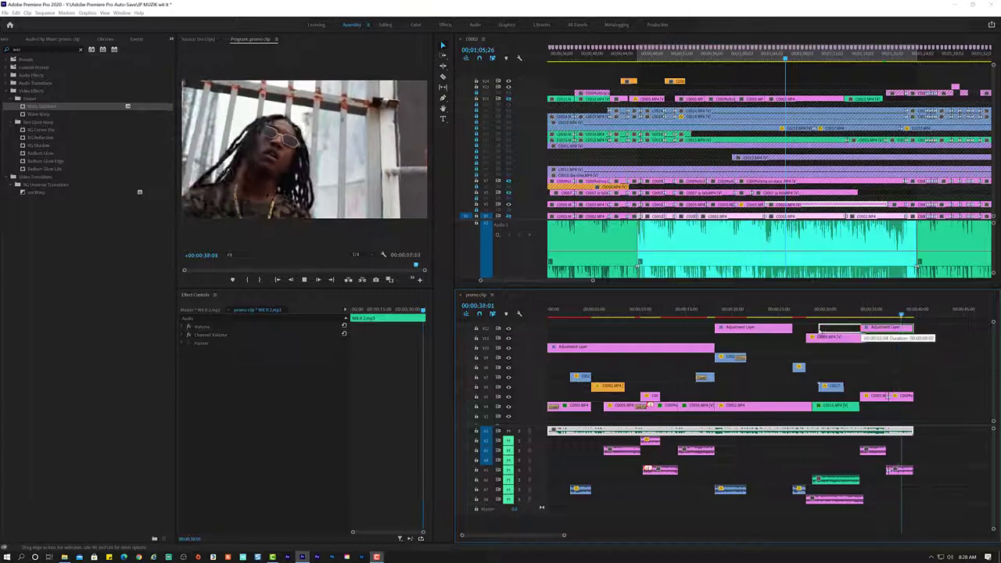
{"action": "left_click", "coordinate": [789, 311]}
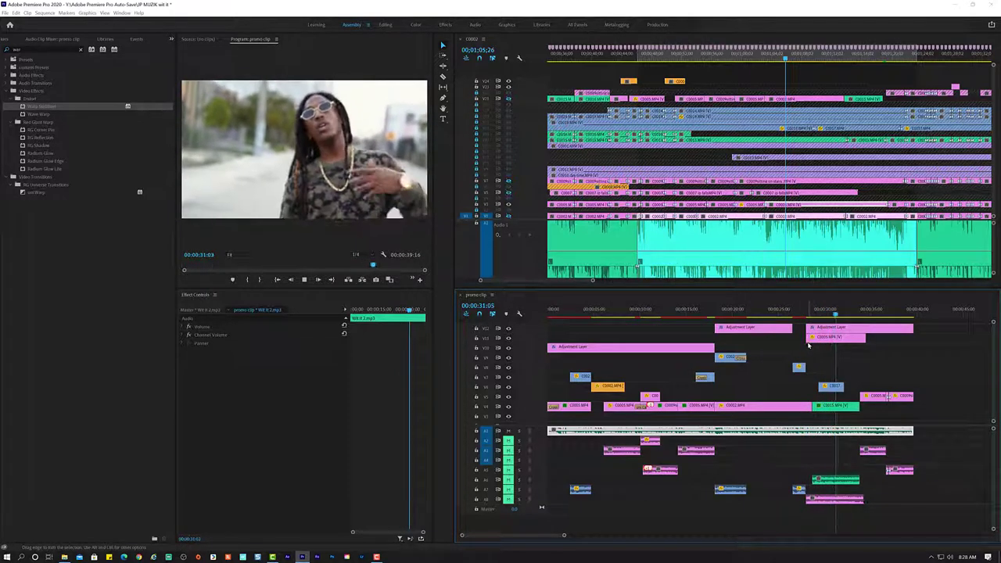
{"action": "left_click", "coordinate": [806, 347]}
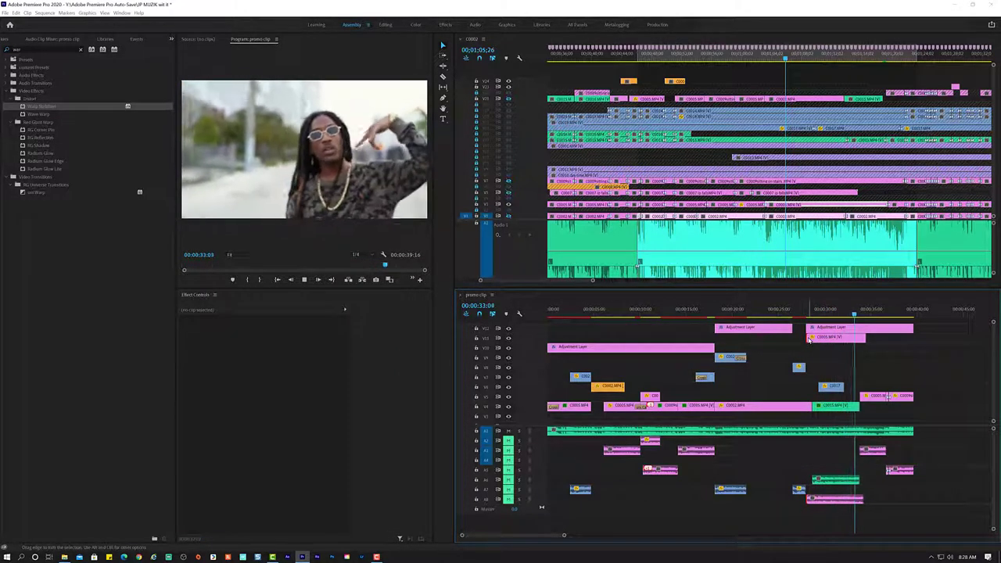
{"action": "left_click", "coordinate": [801, 311]}
{"action": "key", "text": "space"}
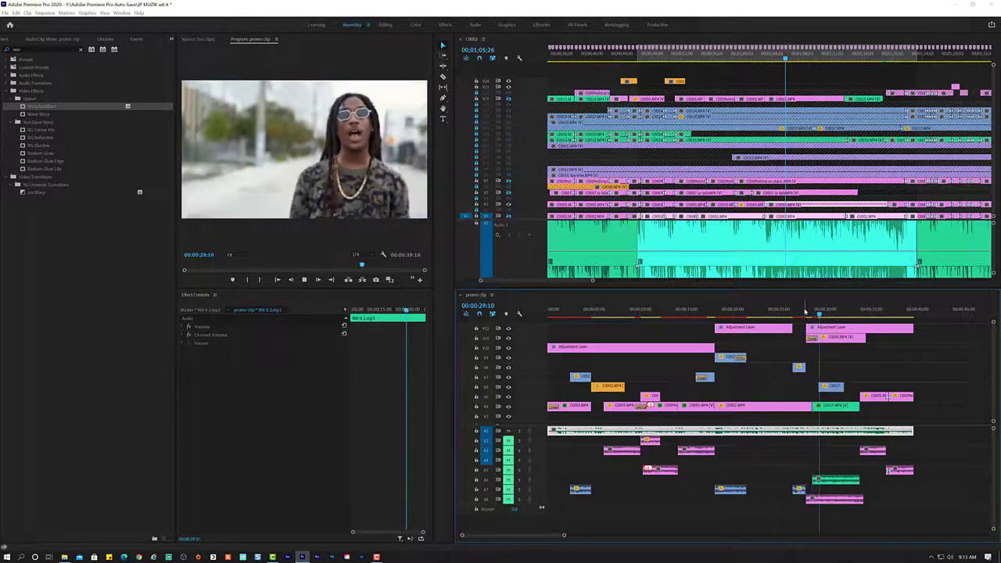
{"action": "left_click", "coordinate": [797, 311]}
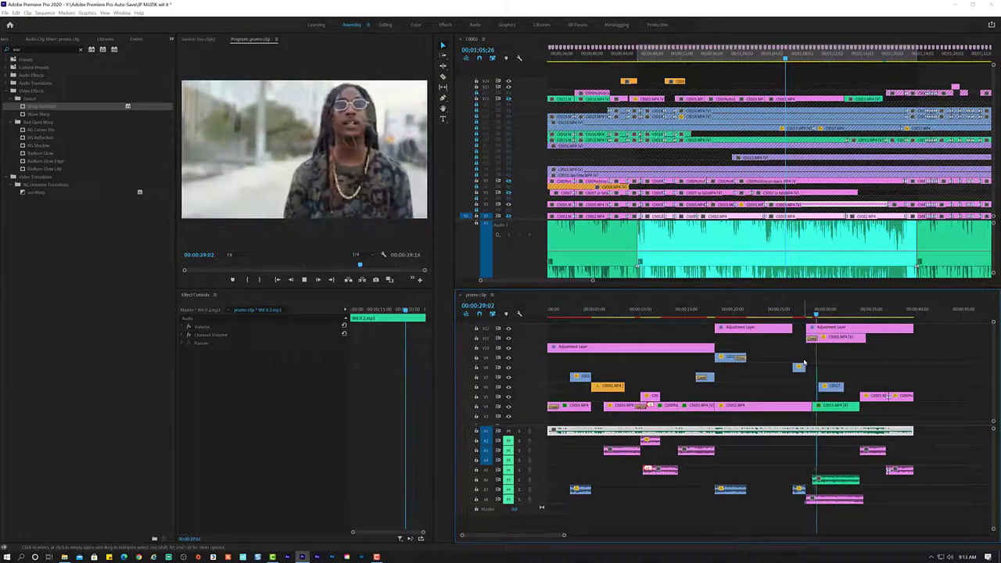
{"action": "key", "text": "space"}
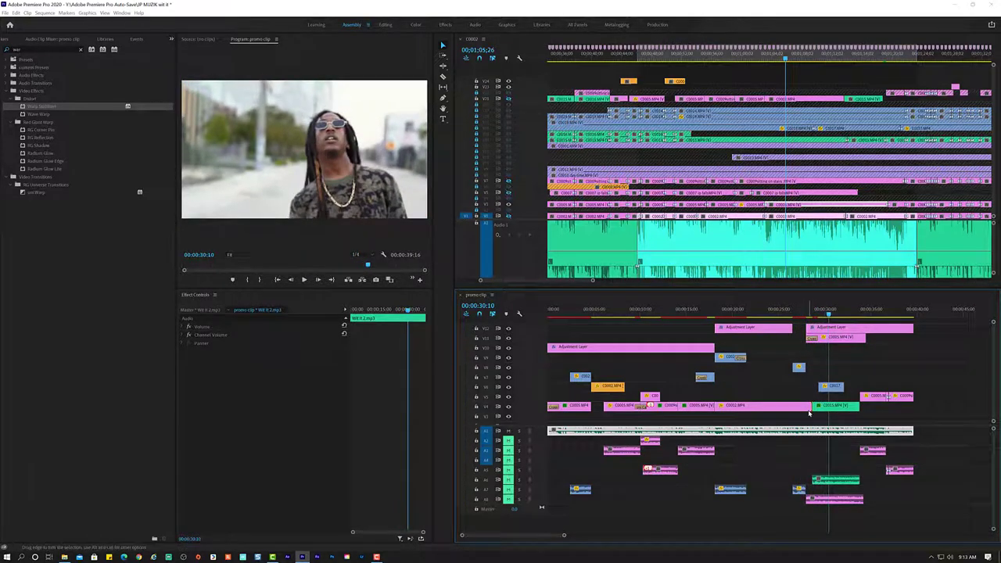
{"action": "left_click", "coordinate": [809, 413]}
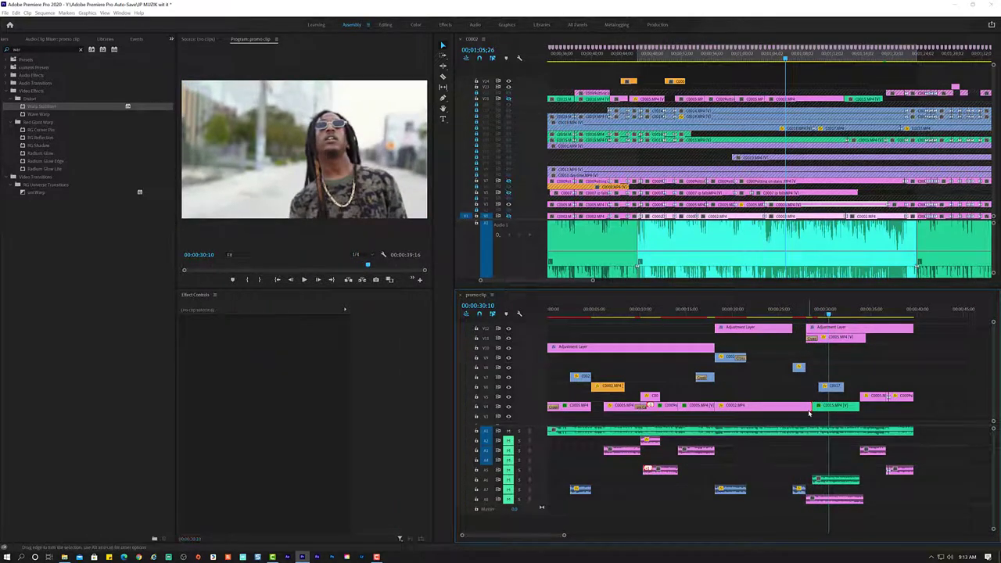
{"action": "left_click", "coordinate": [800, 313]}
{"action": "key", "text": "space"}
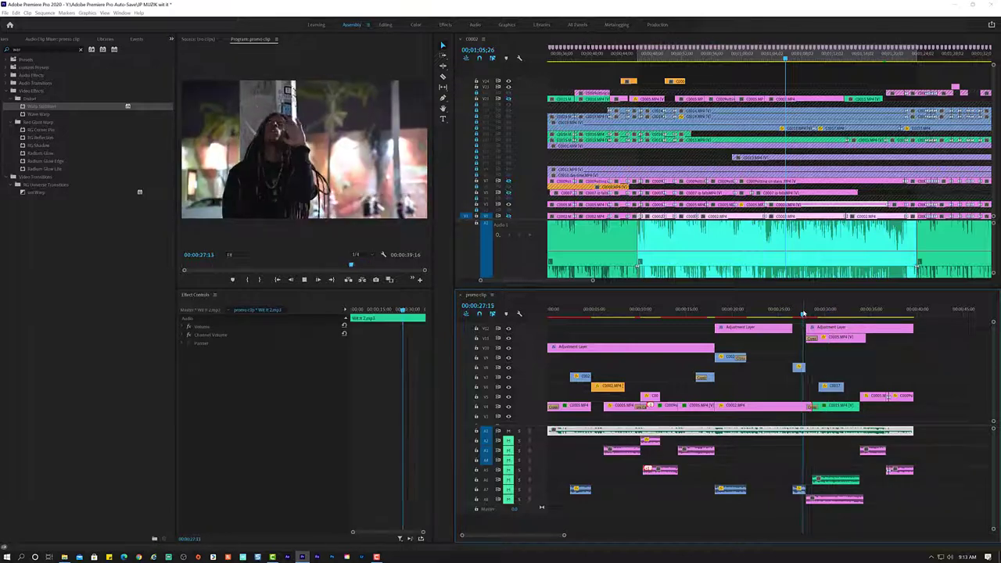
{"action": "key", "text": "space"}
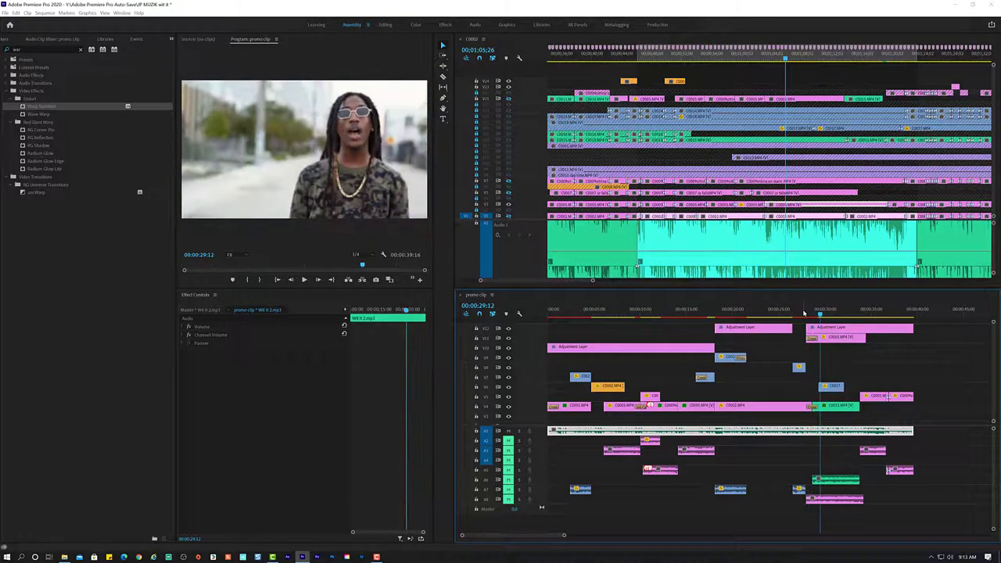
{"action": "left_click", "coordinate": [843, 409]}
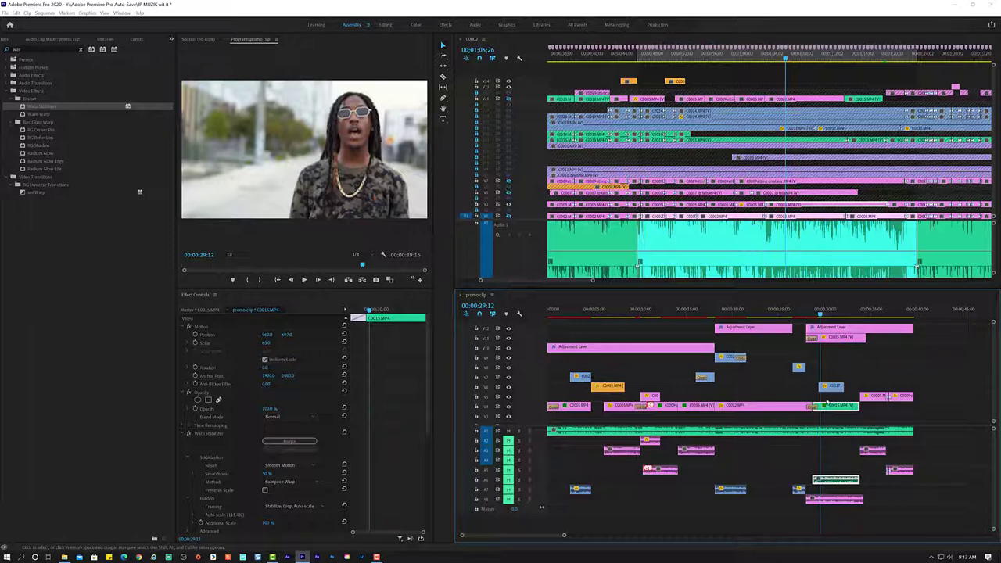
Use Match Frame to view the C0005 and C0015 source clips.
{"action": "key", "text": "f"}
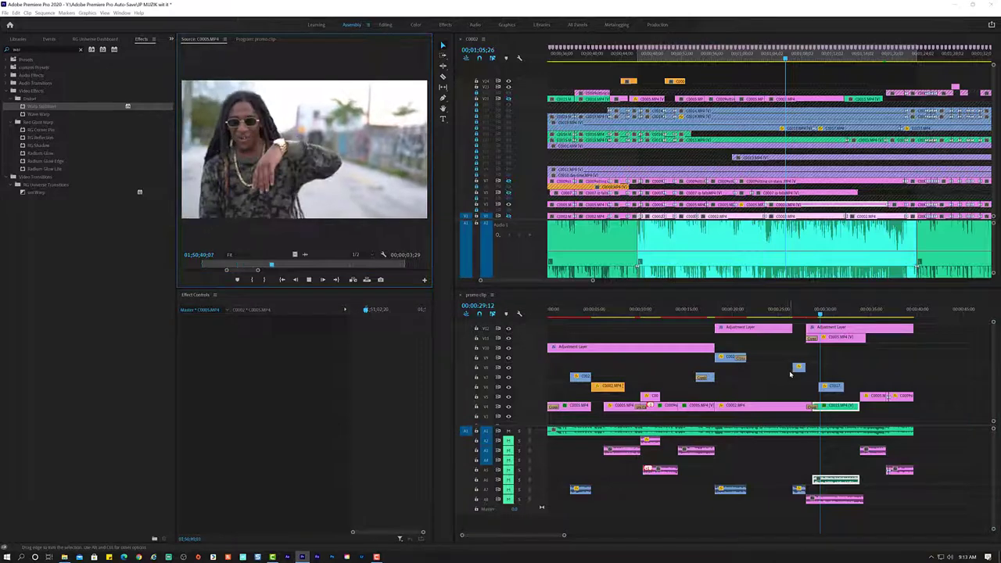
{"action": "key", "text": "space"}
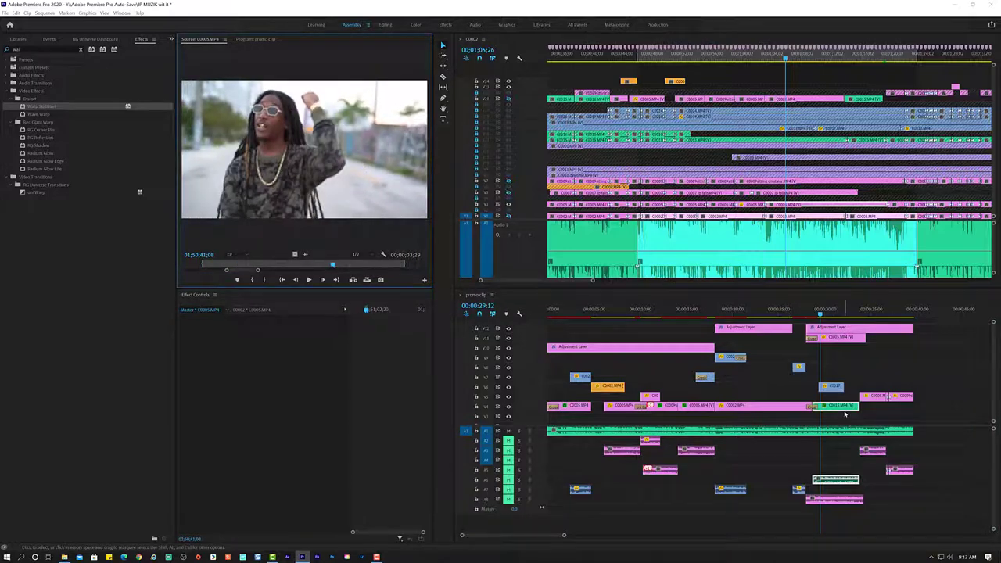
{"action": "left_click", "coordinate": [847, 407]}
{"action": "key", "text": "f"}
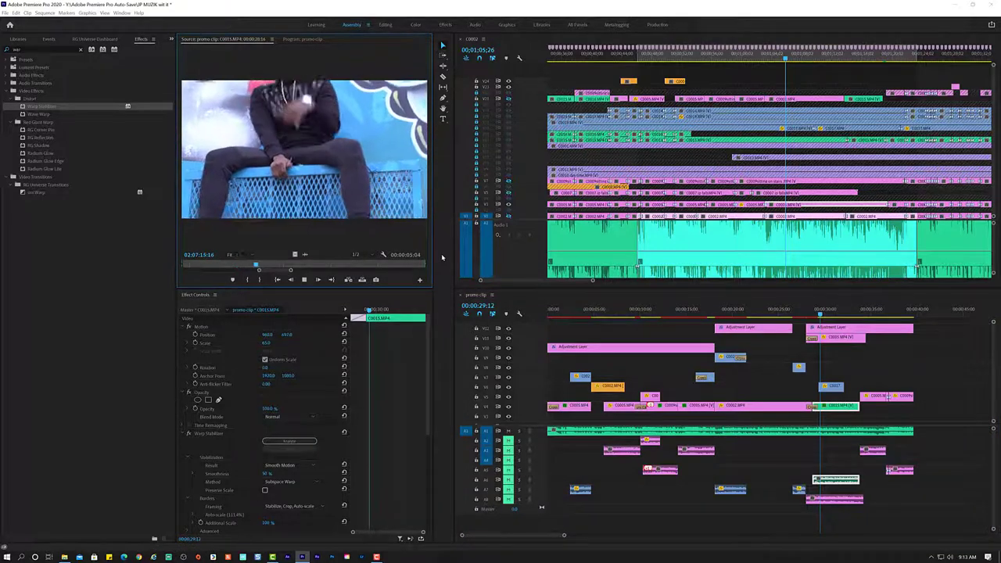
{"action": "key", "text": "space"}
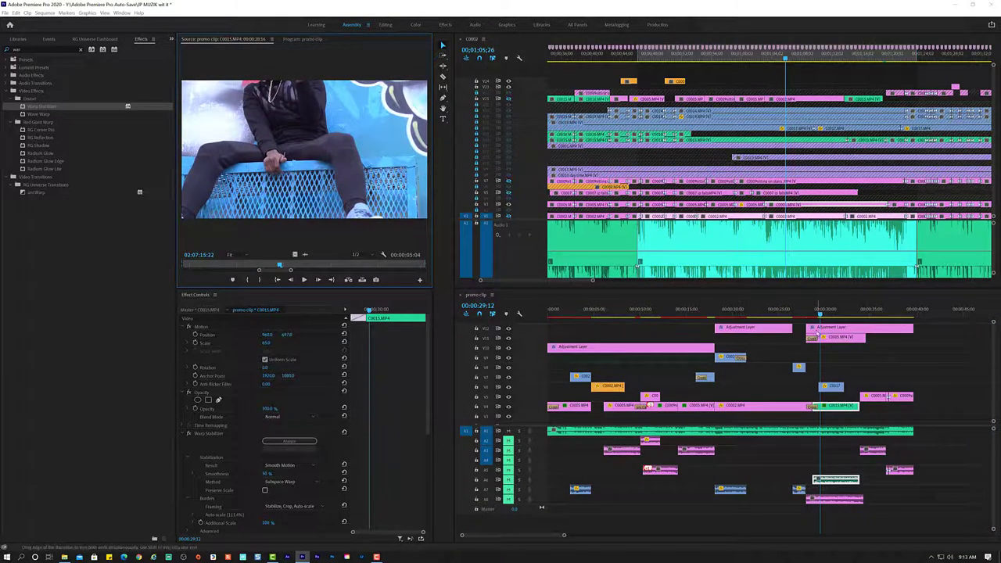
{"action": "left_click", "coordinate": [809, 314]}
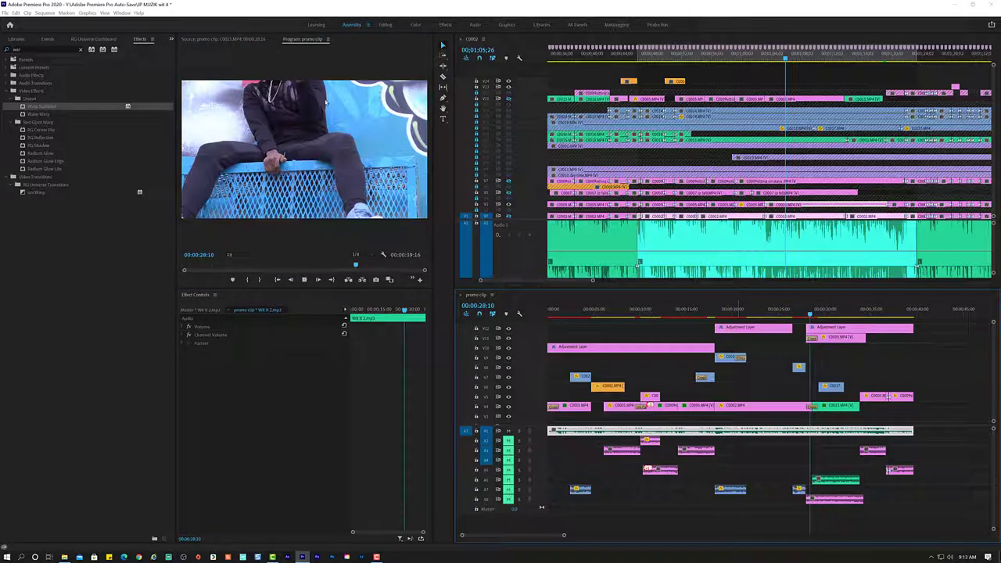
{"action": "left_click", "coordinate": [230, 38]}
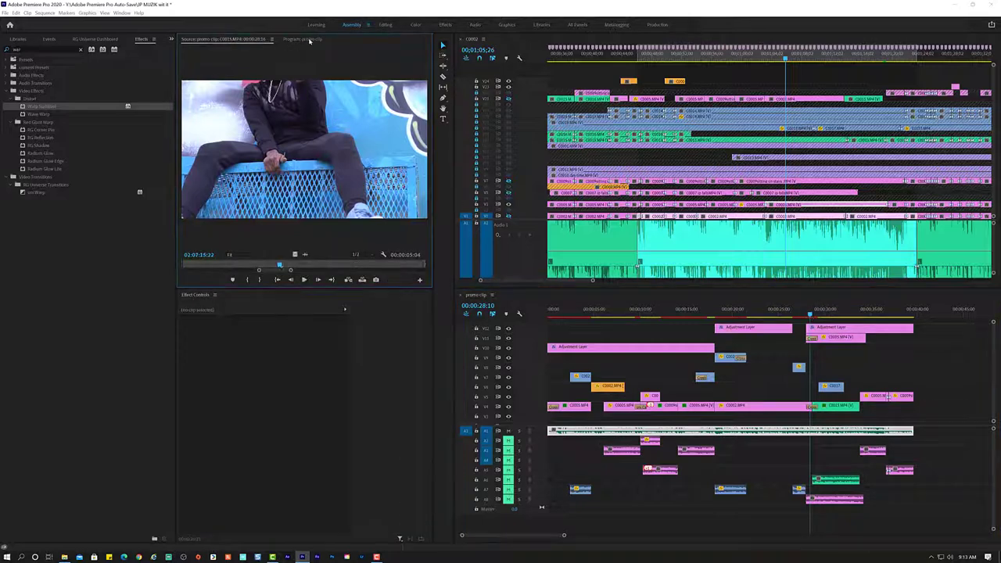
{"action": "left_click", "coordinate": [305, 39]}
Select C0015.MP4 and start its Warp Stabilizer analysis.
{"action": "key", "text": "space"}
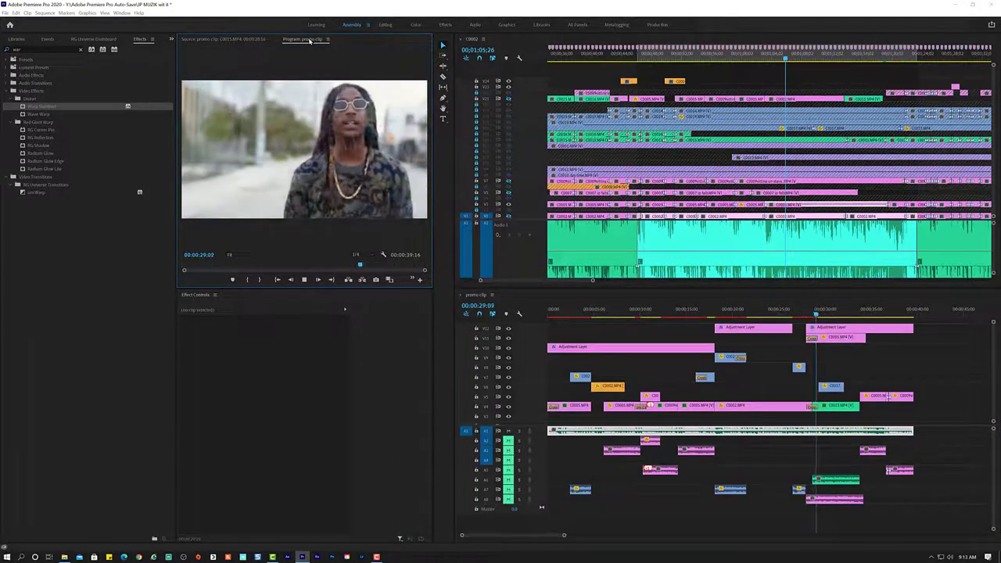
{"action": "left_click", "coordinate": [832, 407]}
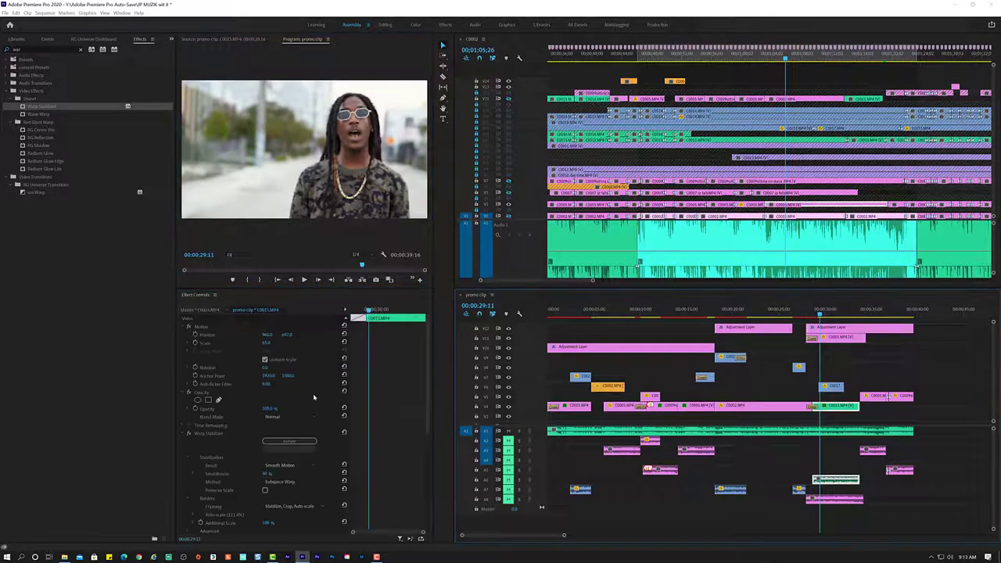
{"action": "left_click", "coordinate": [291, 442]}
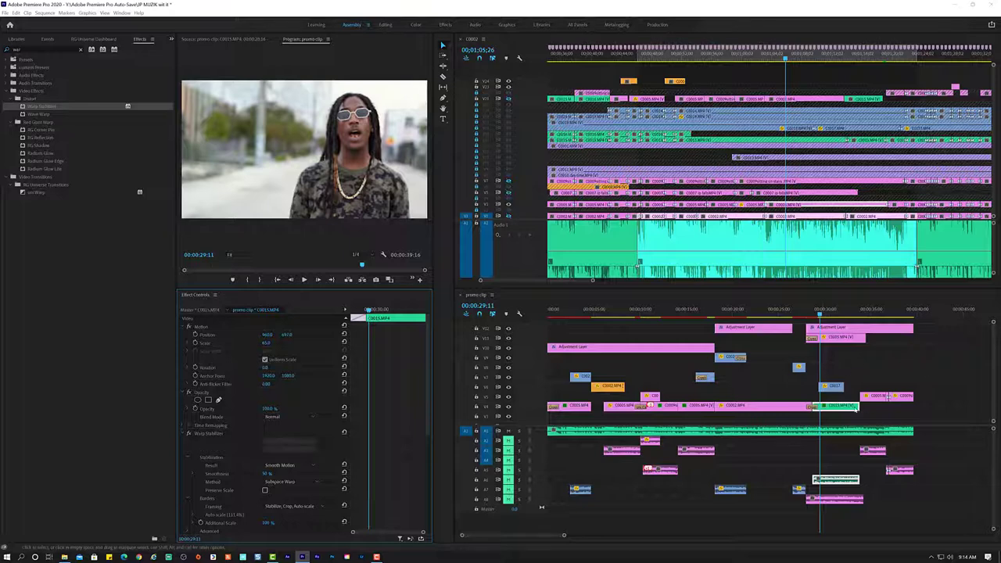
{"action": "left_click_drag", "start_coordinate": [821, 309], "coordinate": [801, 313]}
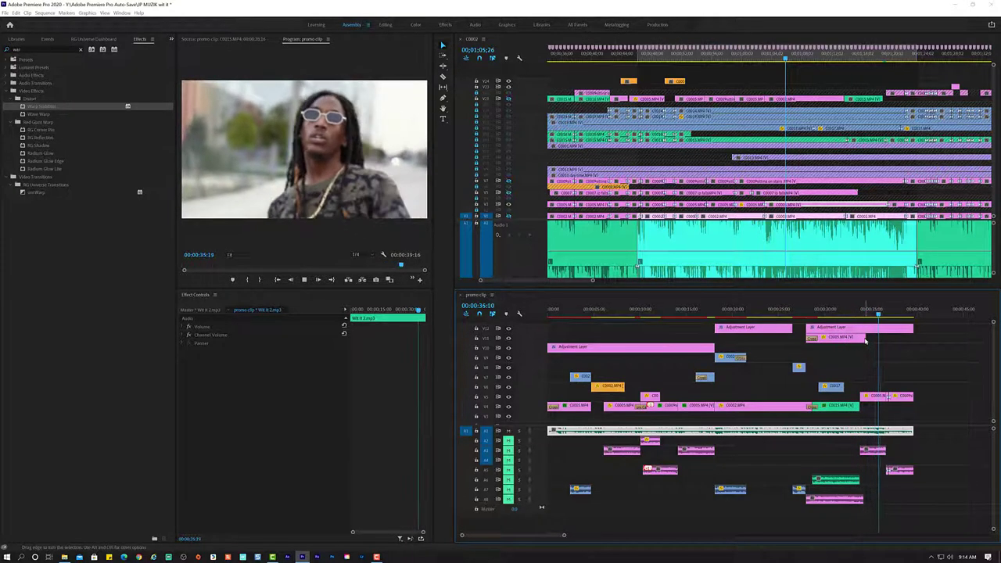
Trim the short V11 clip by 11 frames to 19 frames and preview from 00:00:28:13 to 00:00:32:20.
{"action": "key", "text": "space"}
{"action": "left_click_drag", "start_coordinate": [824, 346], "coordinate": [824, 346]}
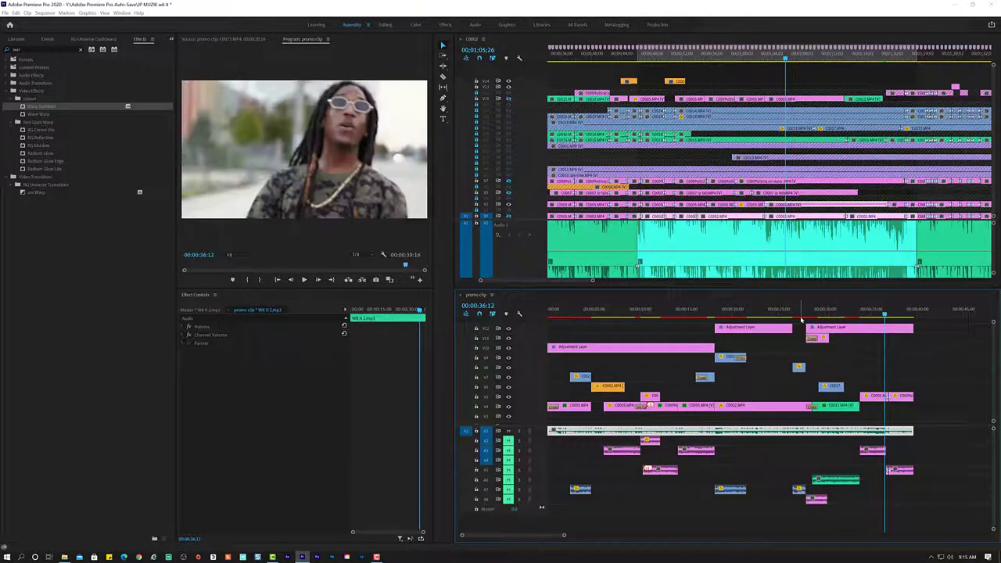
{"action": "left_click", "coordinate": [803, 313]}
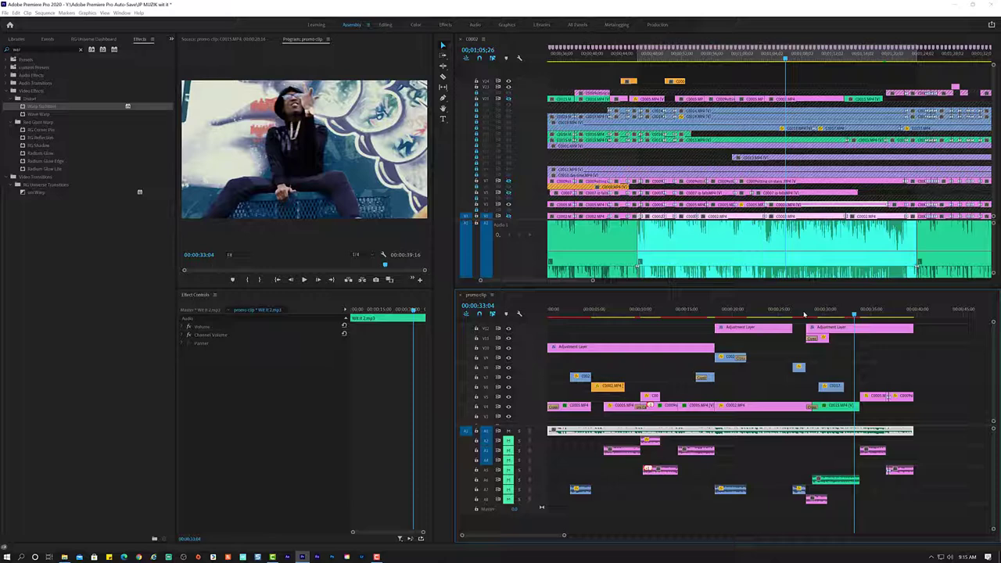
{"action": "left_click", "coordinate": [829, 322]}
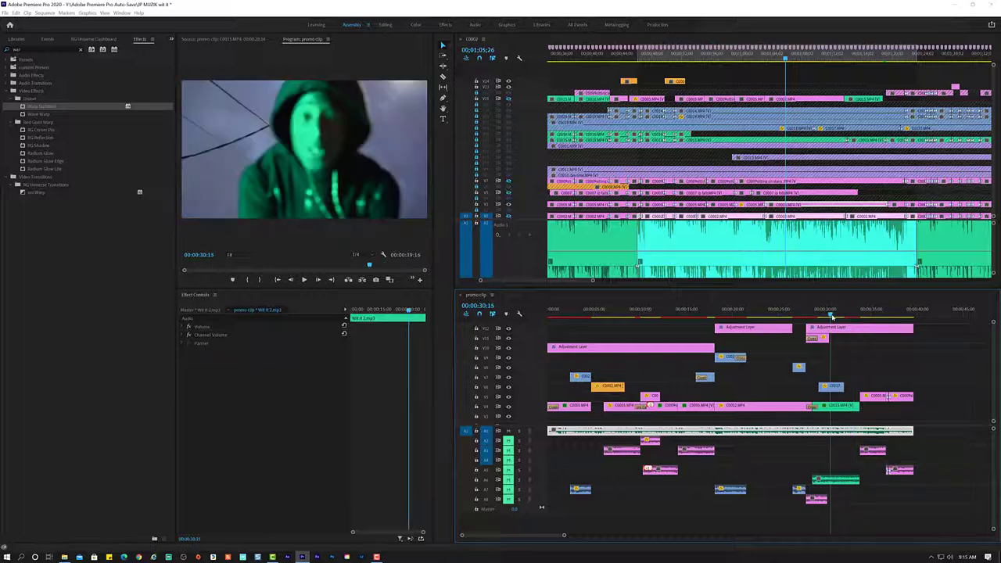
{"action": "left_click", "coordinate": [827, 341]}
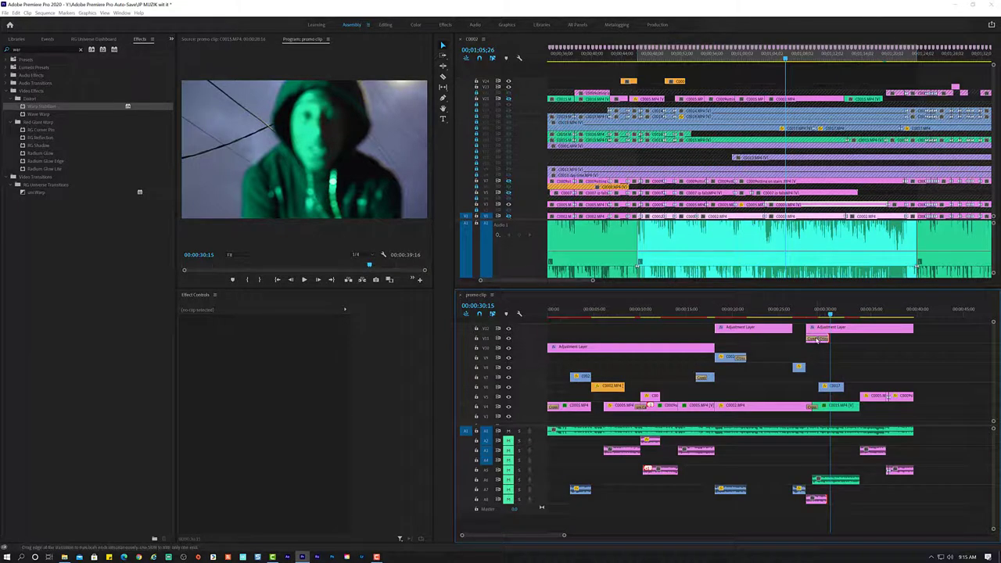
{"action": "left_click_drag", "start_coordinate": [827, 341], "coordinate": [816, 339]}
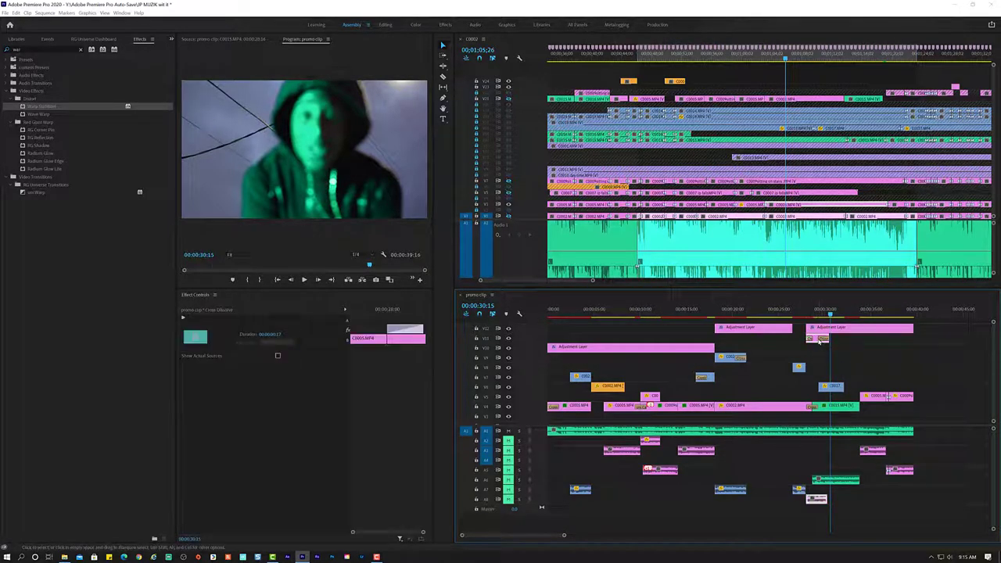
{"action": "left_click", "coordinate": [812, 311]}
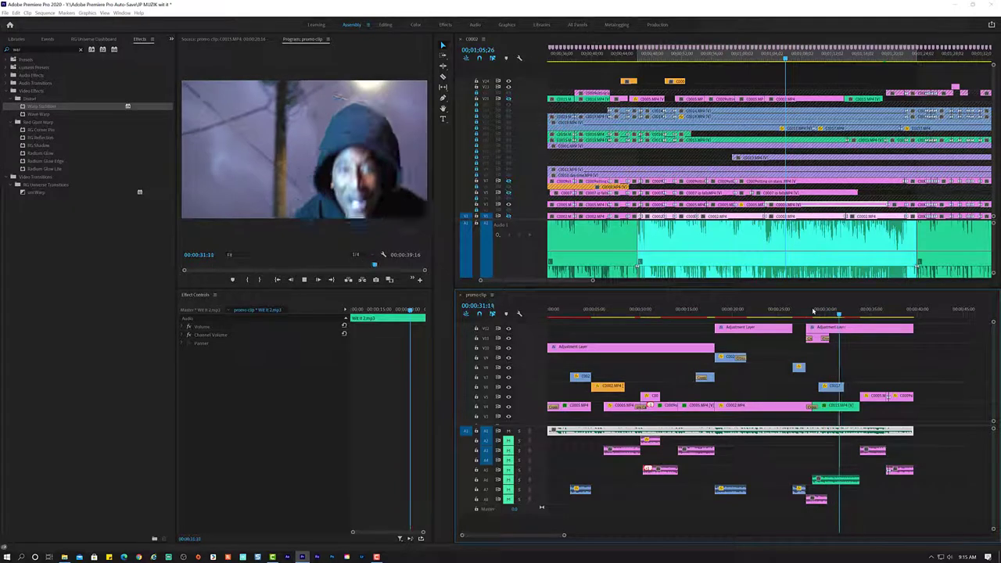
{"action": "key", "text": "space"}
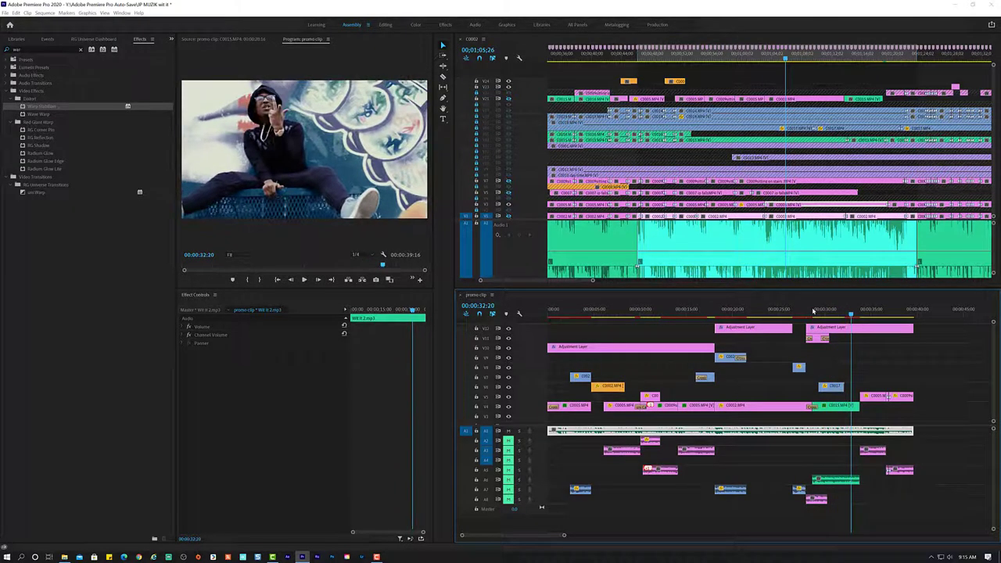
{"action": "left_click", "coordinate": [834, 387]}
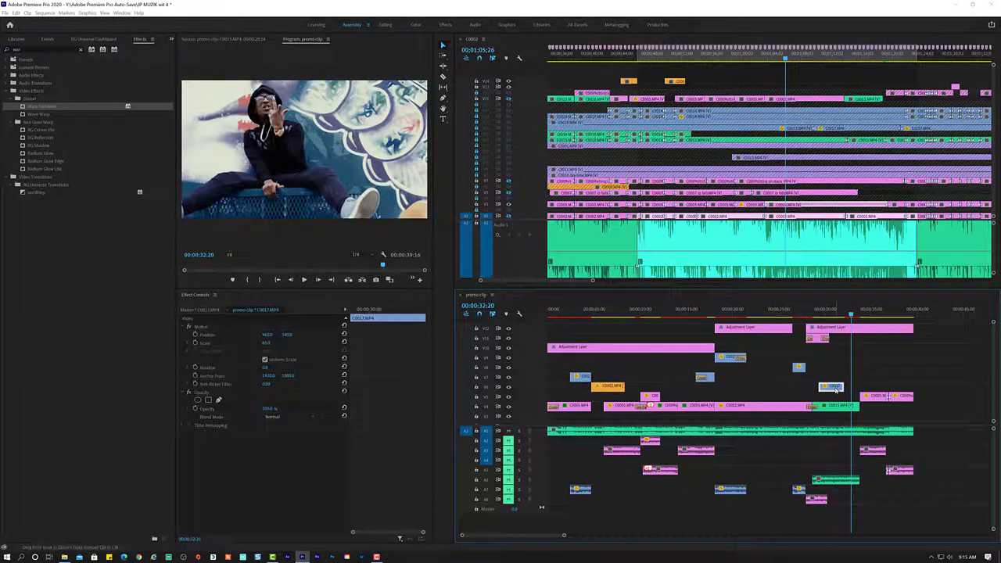
Set C0017's speed to 56.7% (duration 00:00:04:07) and play back to 00:00:36:04.
{"action": "key", "text": "ctrl+r"}
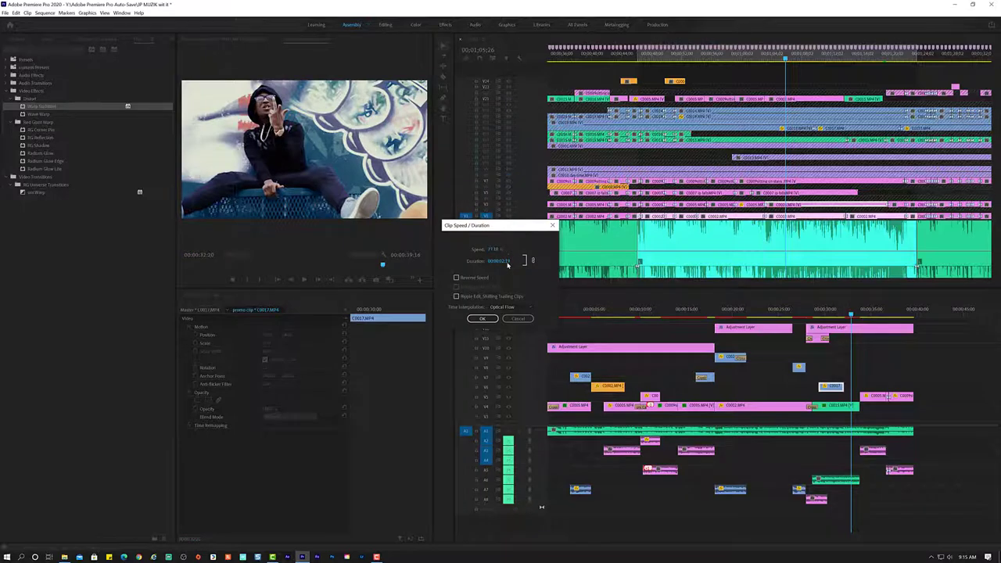
{"action": "left_click_drag", "start_coordinate": [506, 261], "coordinate": [520, 263]}
{"action": "left_click", "coordinate": [479, 318]}
{"action": "left_click", "coordinate": [815, 310]}
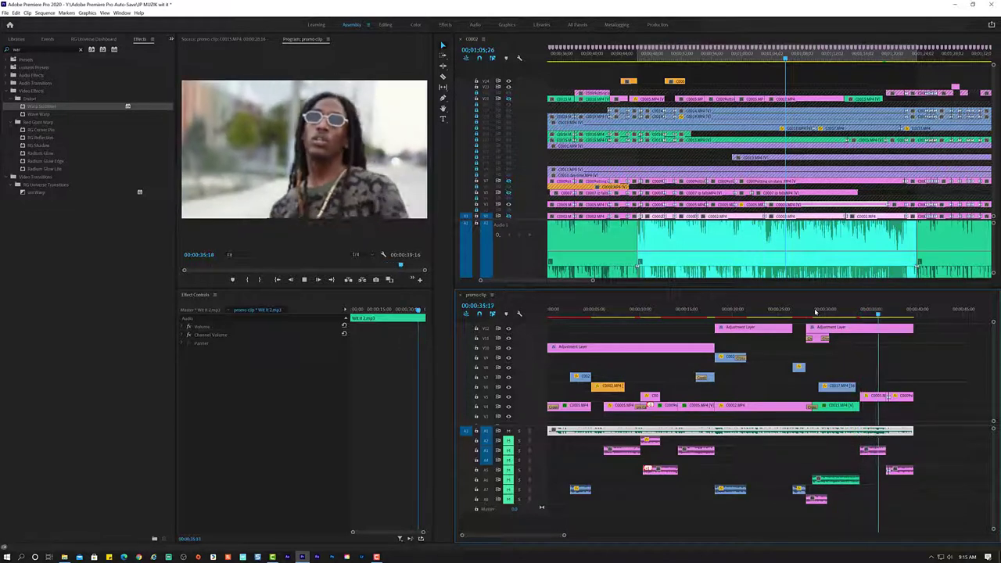
{"action": "key", "text": "space"}
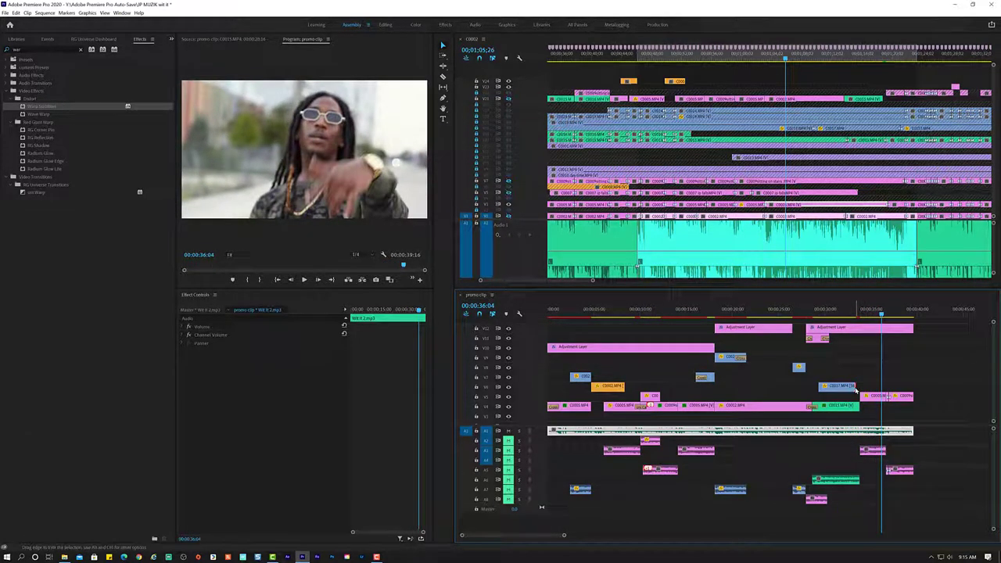
{"action": "left_click", "coordinate": [856, 389]}
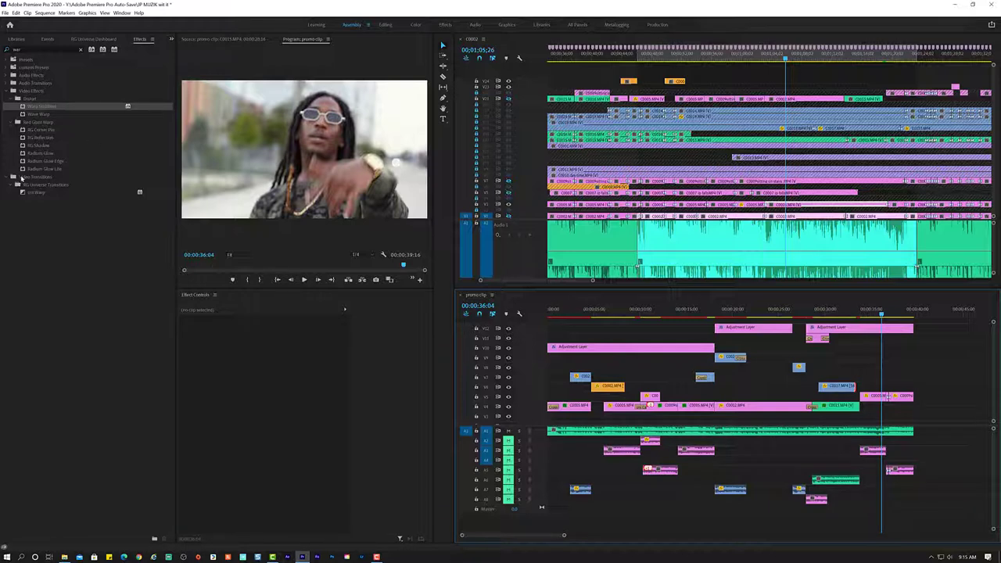
Drop the uniChannel Blur transition from BG Universe Transitions onto C0017's edit point and review from 00:00:31:13.
{"action": "left_click", "coordinate": [80, 50]}
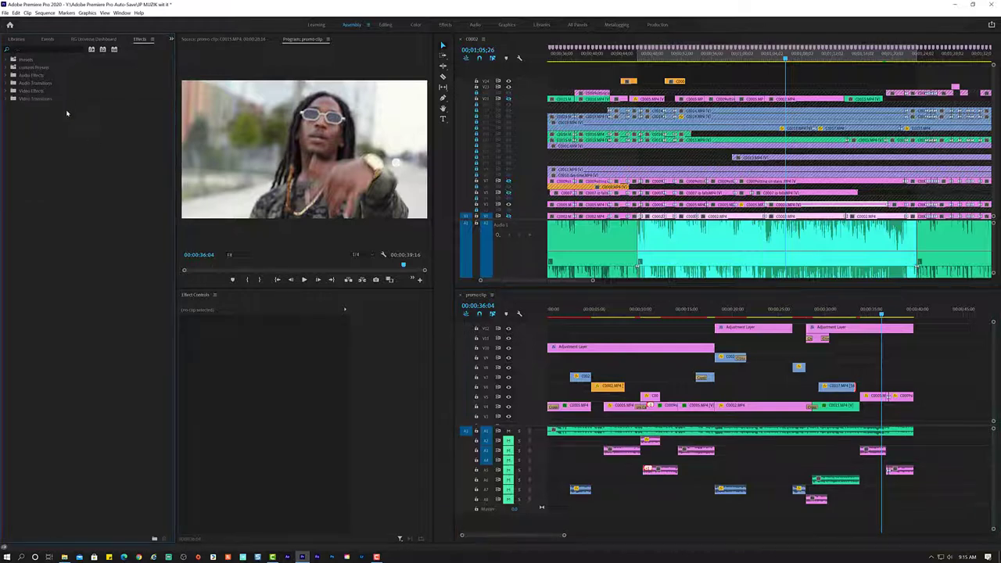
{"action": "left_click", "coordinate": [6, 100]}
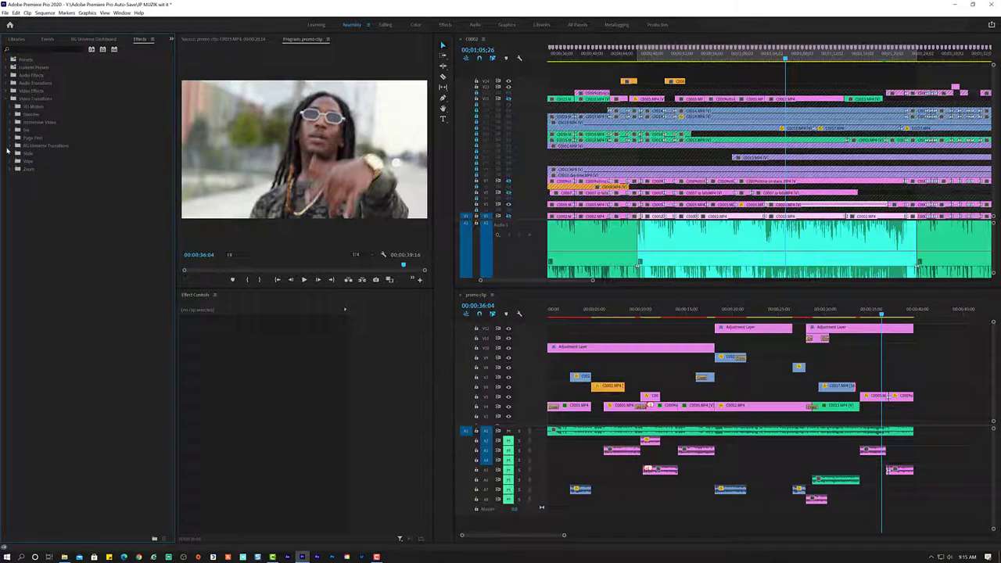
{"action": "left_click", "coordinate": [12, 147]}
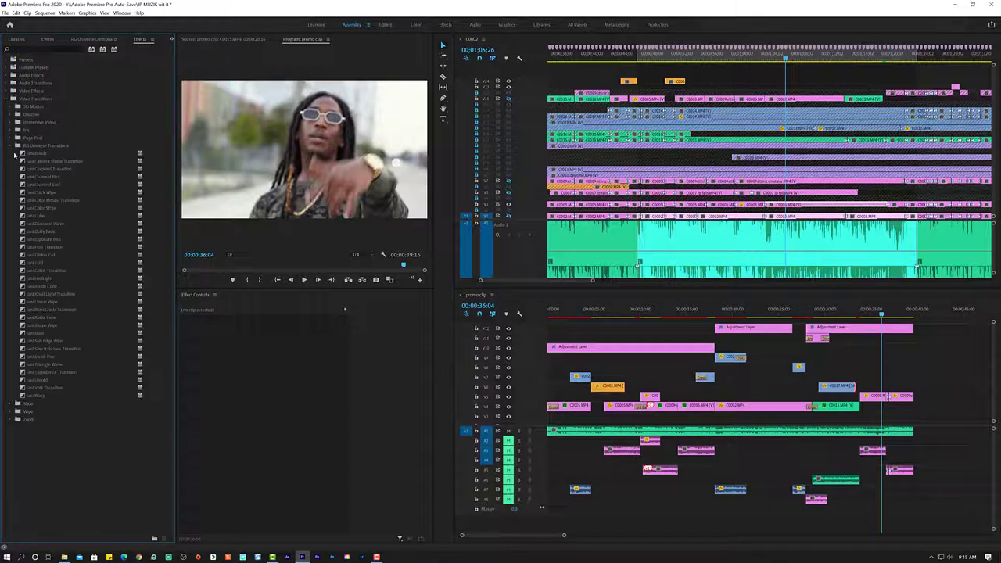
{"action": "left_click", "coordinate": [56, 178]}
{"action": "left_click_drag", "start_coordinate": [576, 295], "coordinate": [863, 400]}
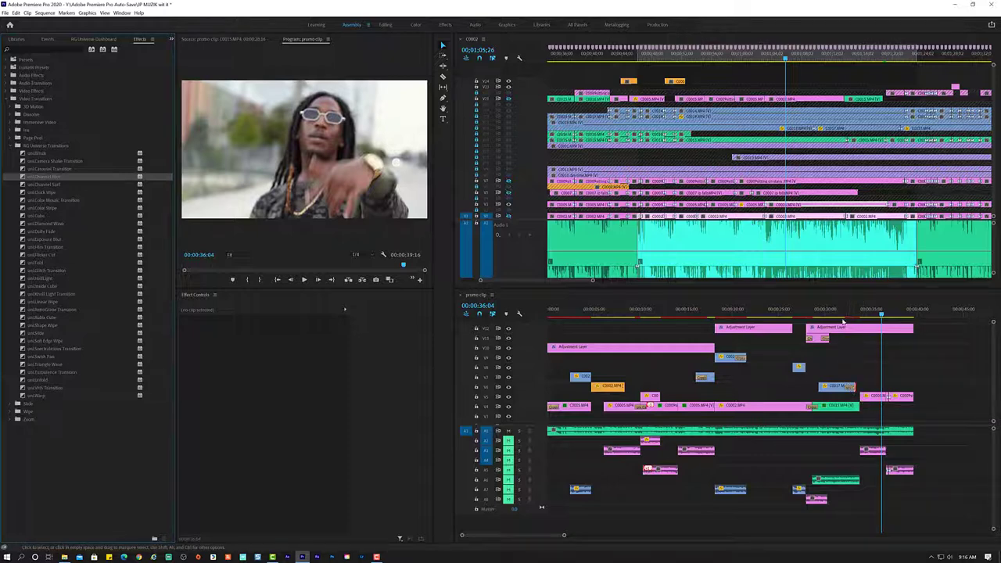
{"action": "left_click", "coordinate": [840, 310]}
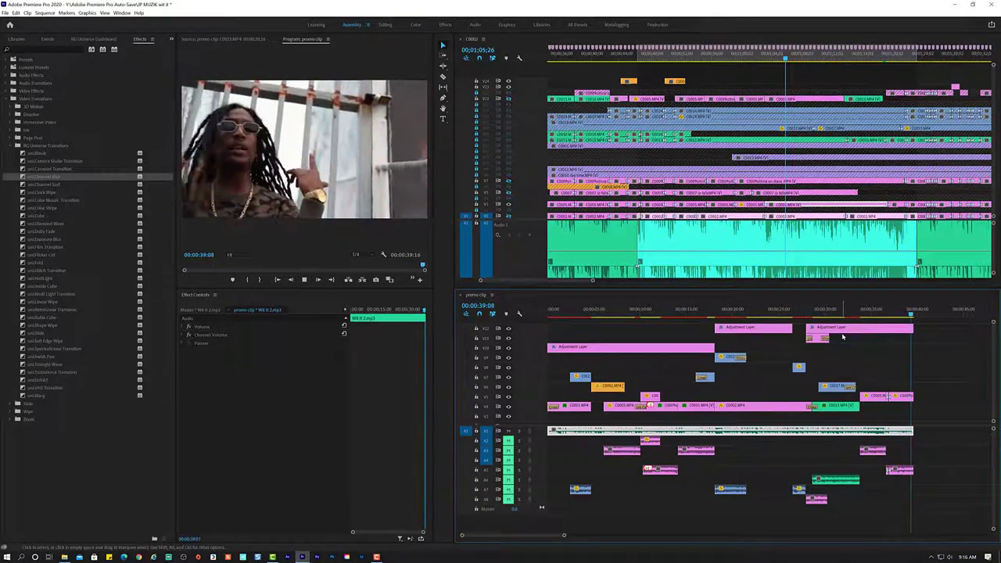
Replay from the sequence start and apply uniClock Wipe to the short opening clip.
{"action": "left_click", "coordinate": [715, 312]}
{"action": "key", "text": "Home"}
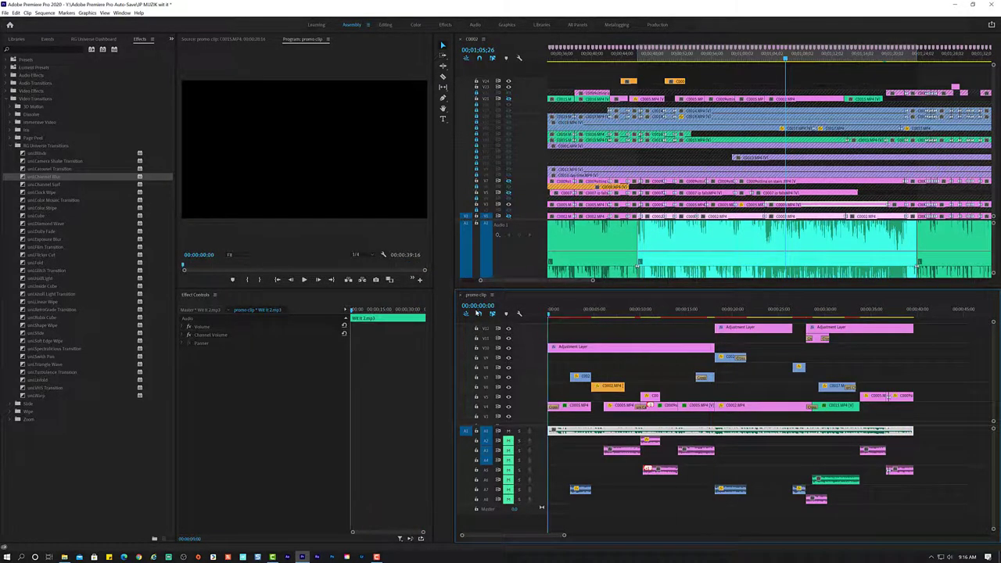
{"action": "key", "text": "space"}
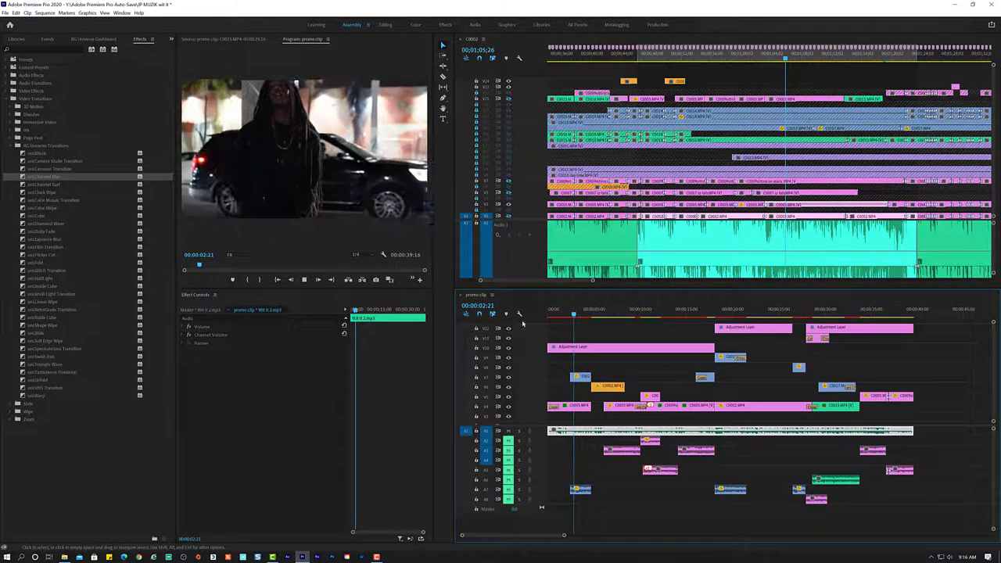
{"action": "left_click", "coordinate": [41, 192]}
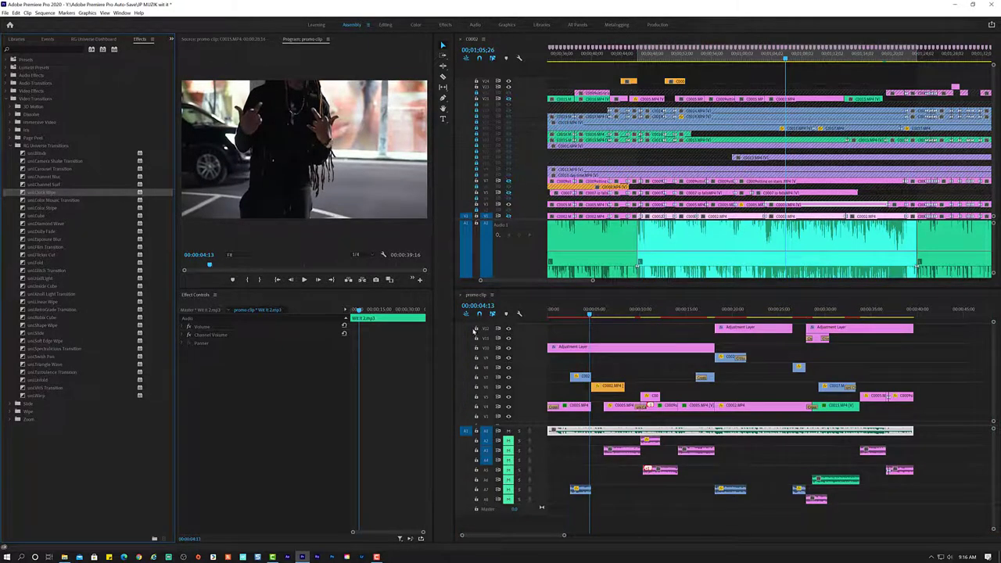
{"action": "left_click_drag", "start_coordinate": [43, 194], "coordinate": [576, 377]}
Check the uniClock Wipe around 00:00:01:16–00:00:03:12, then render the sequence's preview files.
{"action": "left_click", "coordinate": [563, 313]}
{"action": "key", "text": "space"}
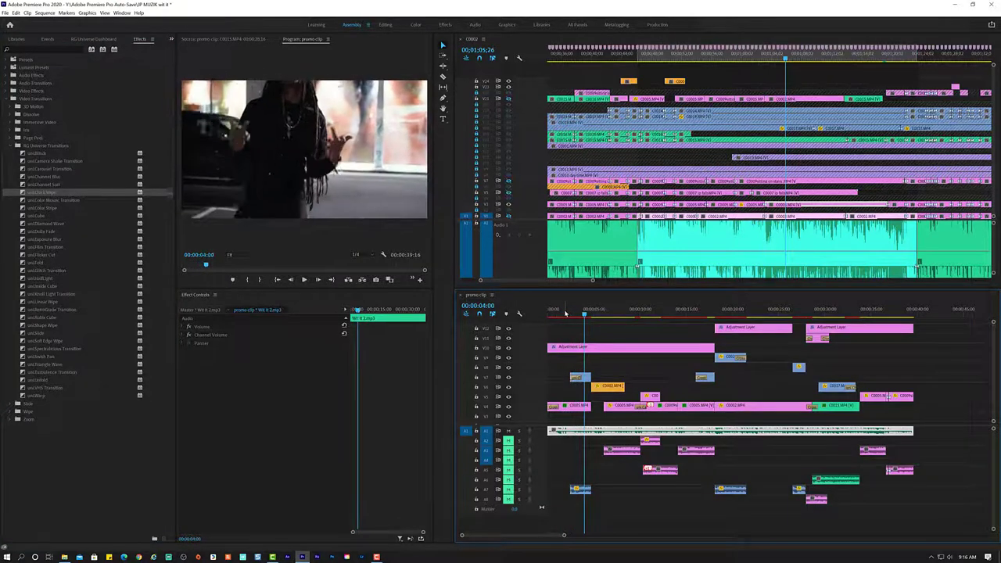
{"action": "left_click", "coordinate": [566, 313]}
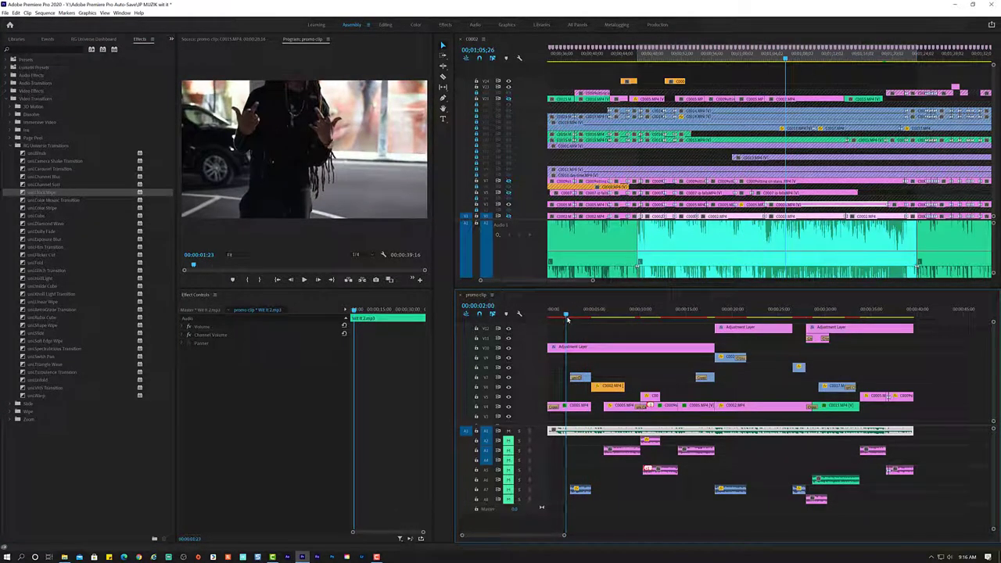
{"action": "left_click_drag", "start_coordinate": [566, 316], "coordinate": [574, 316]}
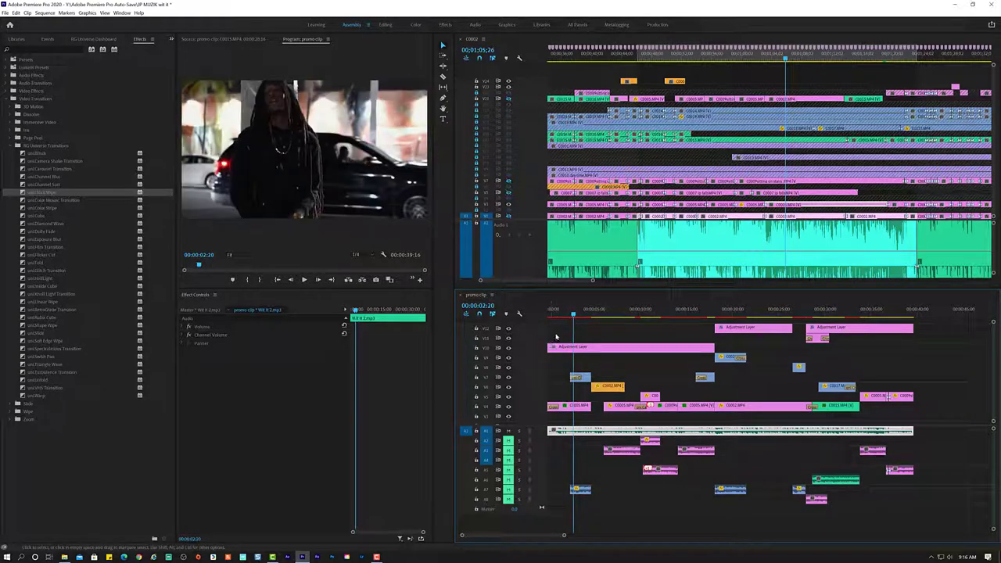
{"action": "key", "text": "space"}
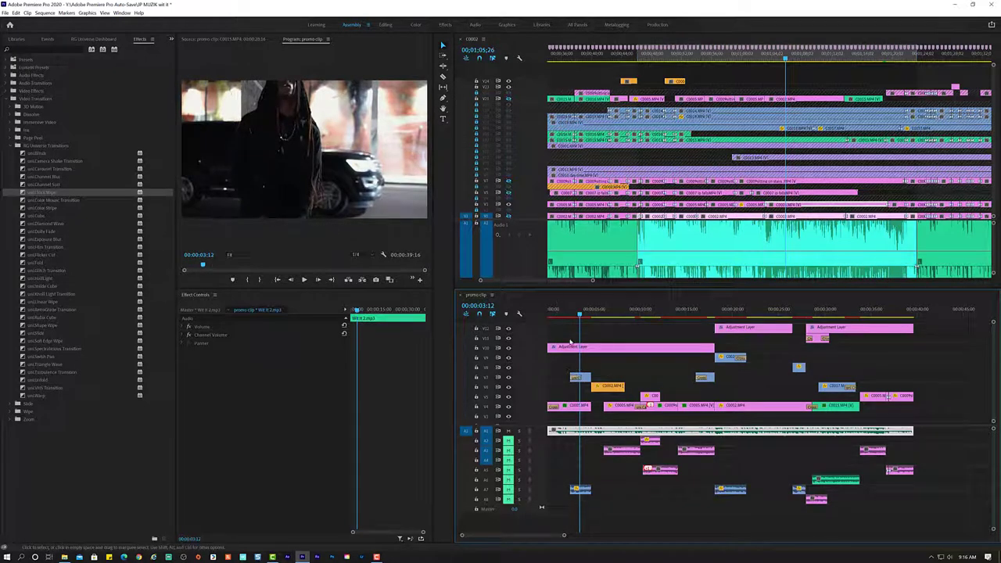
{"action": "key", "text": "Return"}
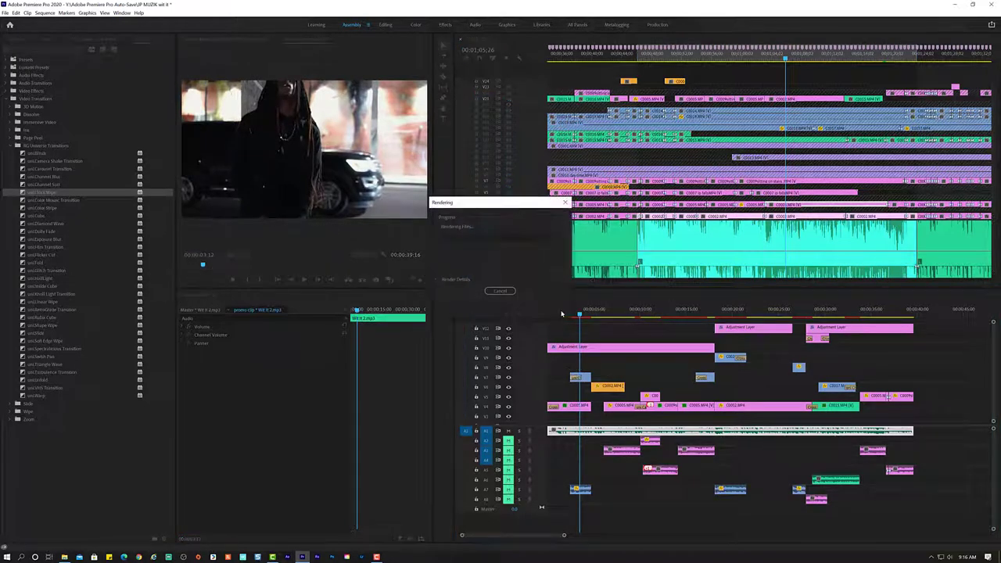
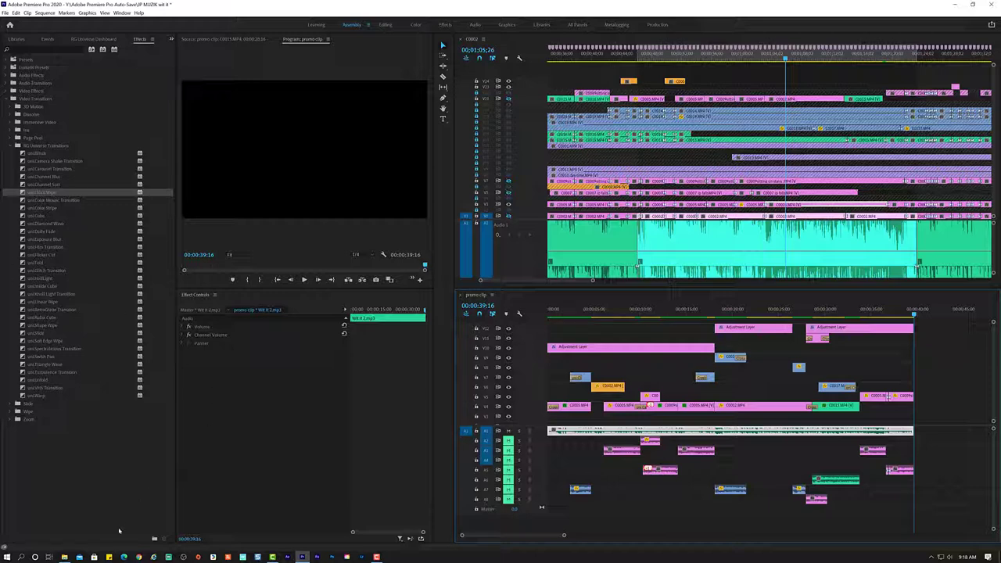
Preview the alpha plus player ZC intro logo .webm from _FINISHED RENDERS in Movies & TV.
{"action": "left_click", "coordinate": [65, 556]}
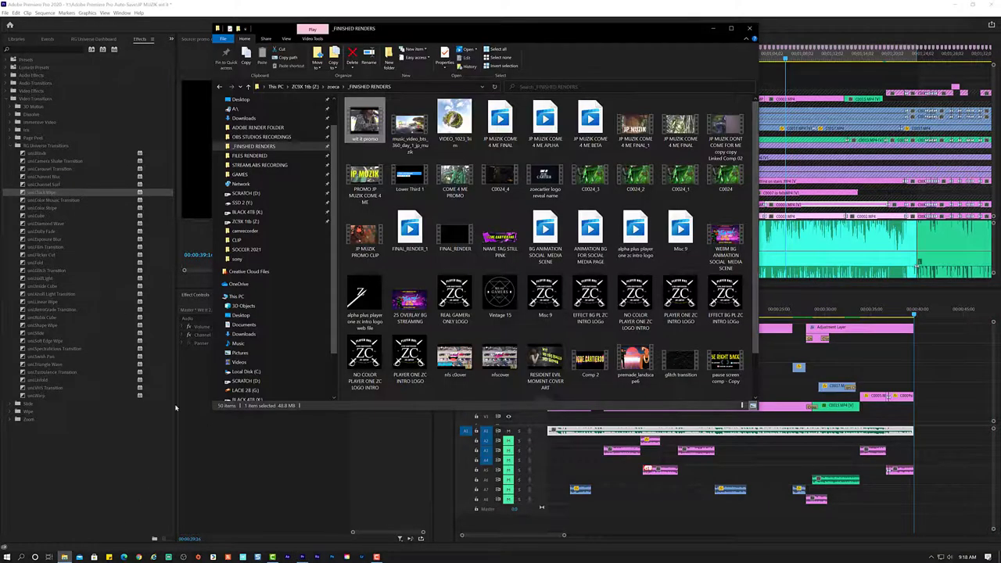
{"action": "left_click", "coordinate": [360, 306]}
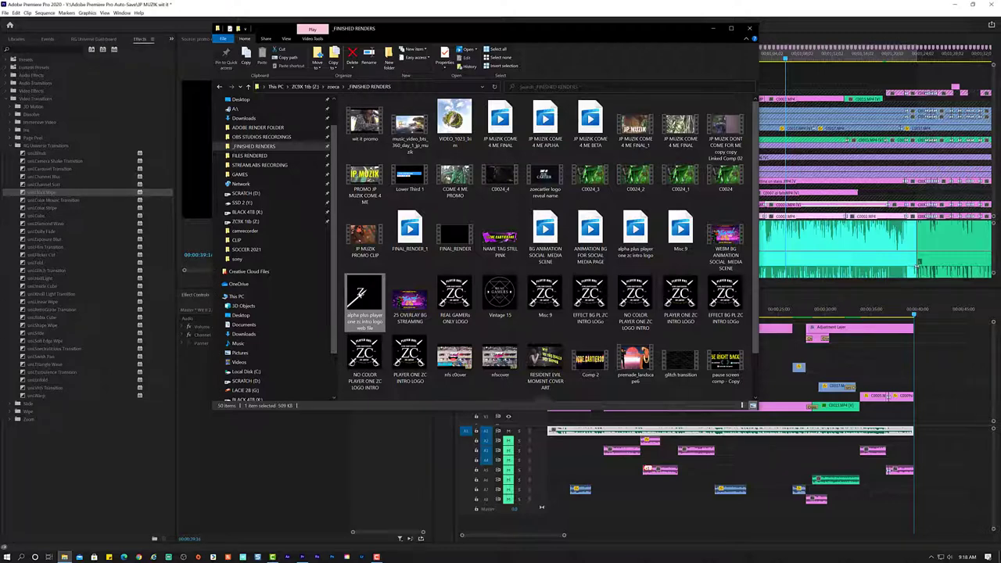
{"action": "key", "text": "Return"}
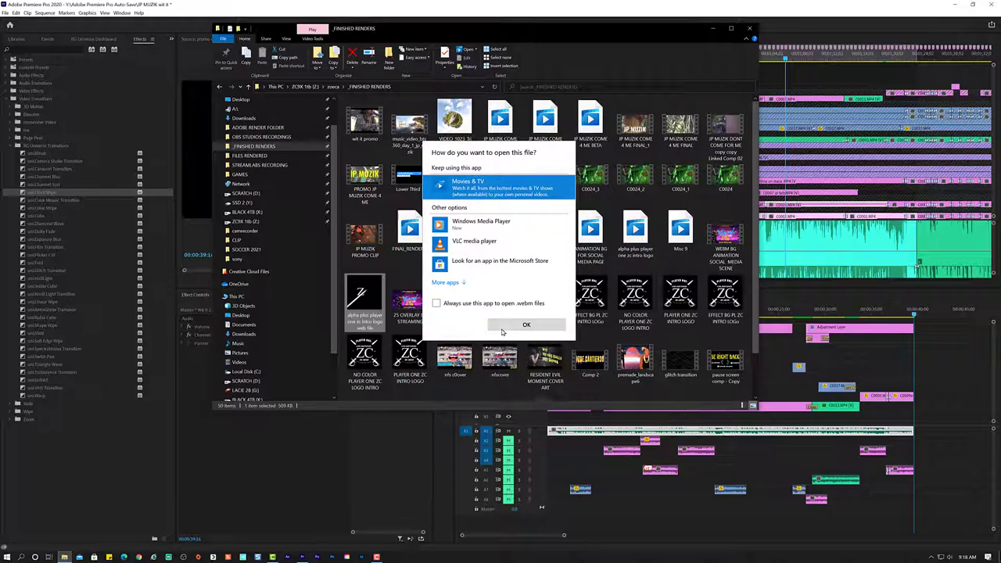
{"action": "left_click", "coordinate": [504, 326]}
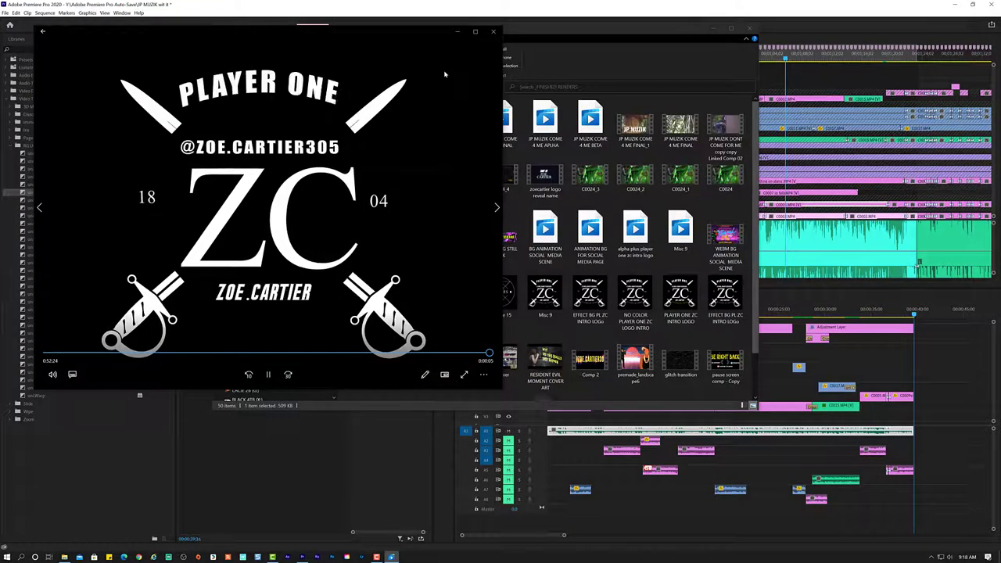
{"action": "left_click", "coordinate": [492, 31]}
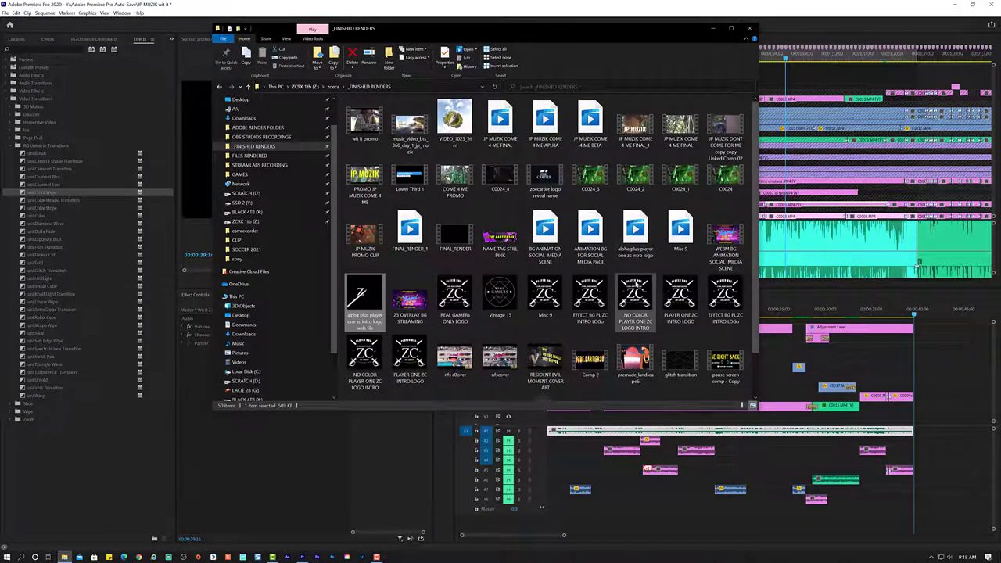
Look through the renders, selecting Comp 2, the glitch transition and the Lower Third 1 video.
{"action": "scroll", "coordinate": [641, 309], "scroll_direction": "down", "scroll_amount": 2}
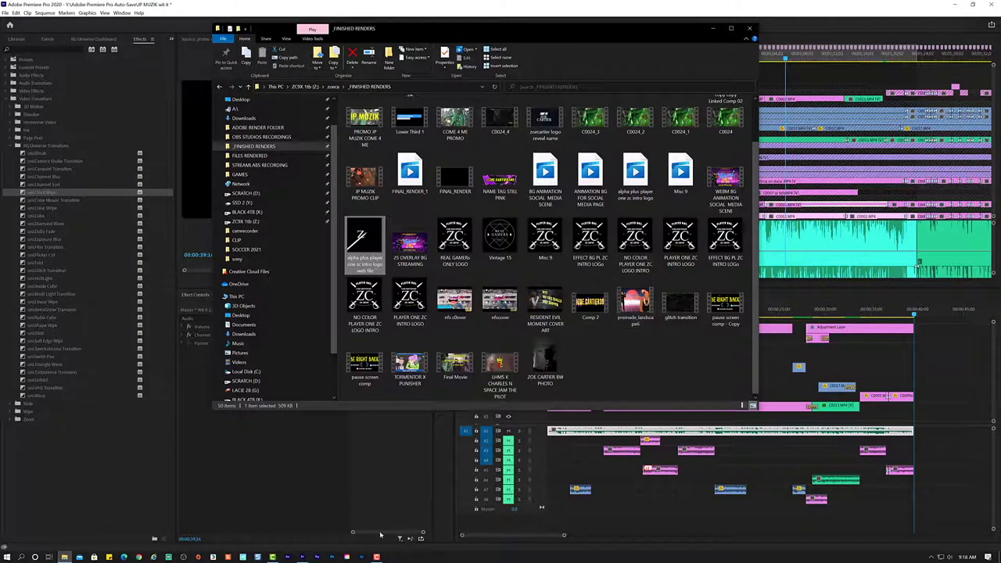
{"action": "left_click", "coordinate": [602, 307]}
{"action": "left_click", "coordinate": [677, 308]}
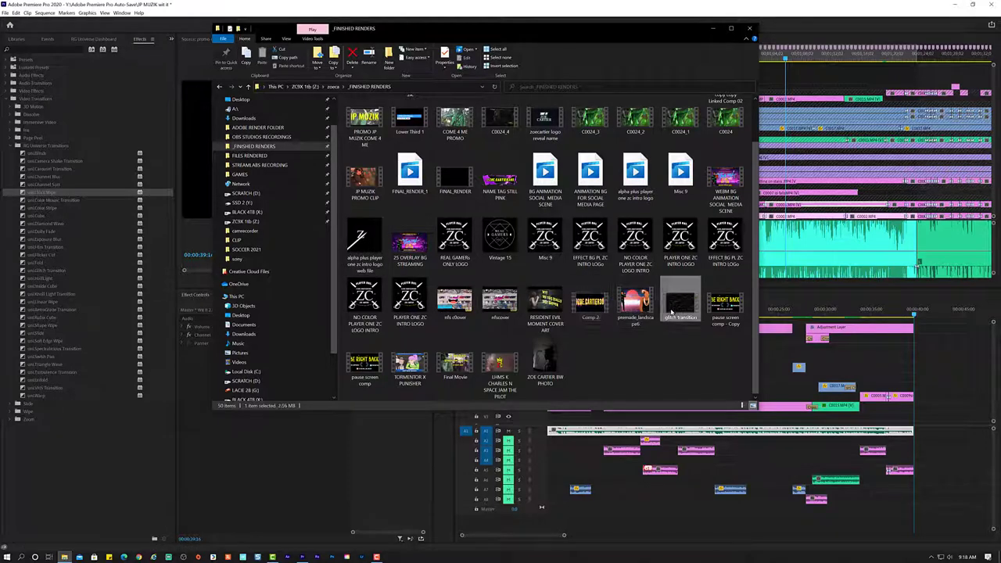
{"action": "scroll", "coordinate": [472, 336], "scroll_direction": "up", "scroll_amount": 2}
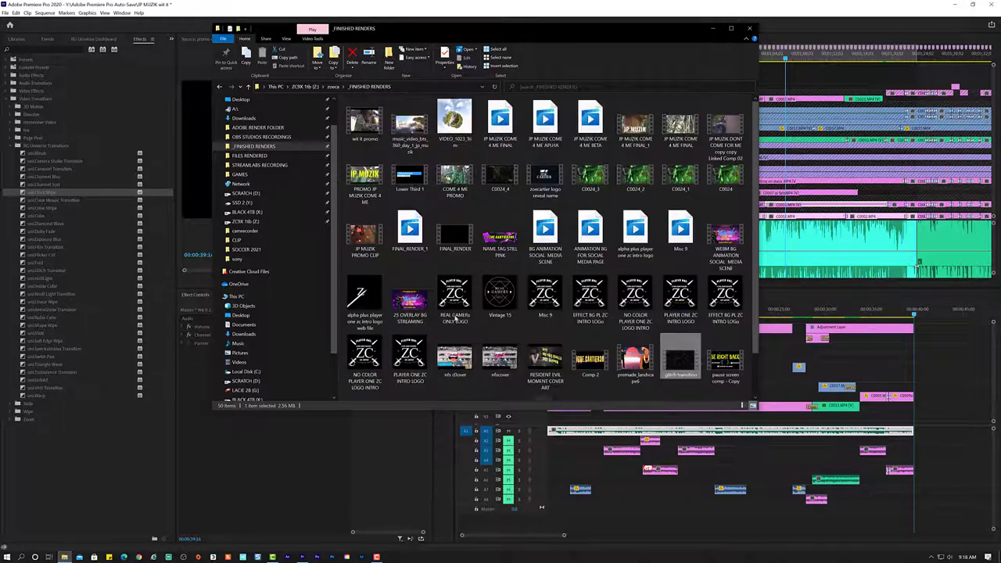
{"action": "left_click", "coordinate": [409, 176]}
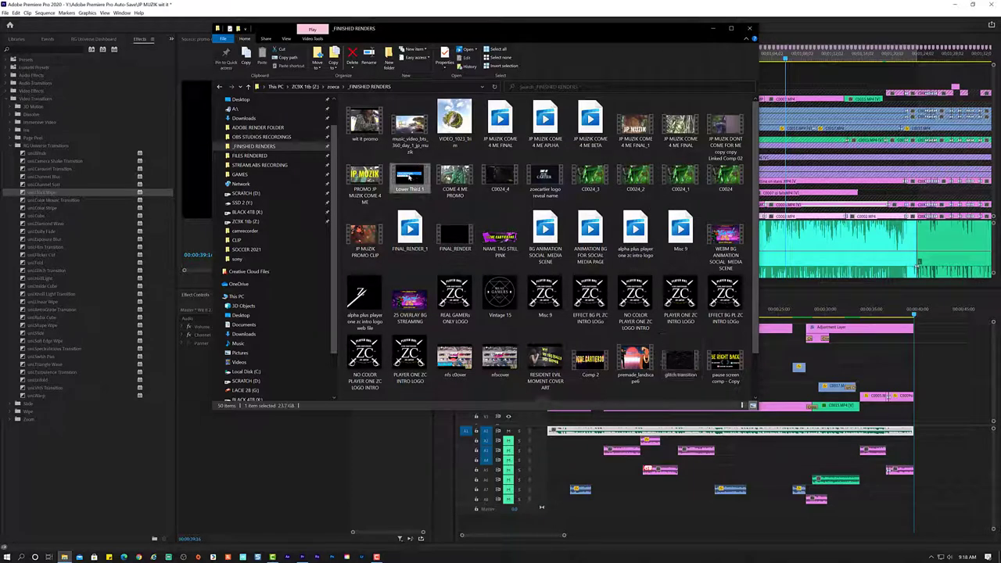
{"action": "double_click", "coordinate": [409, 177]}
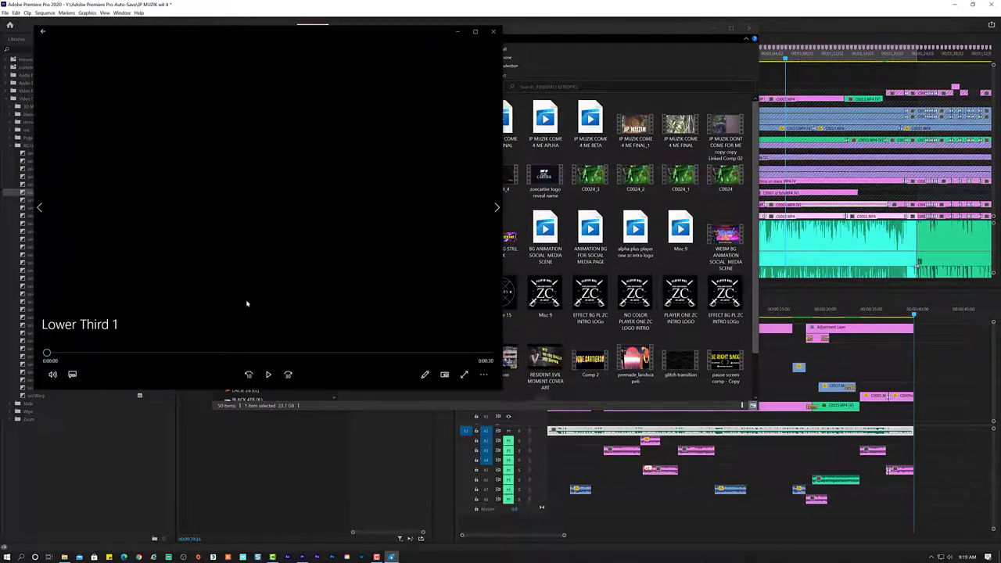
{"action": "left_click", "coordinate": [268, 374]}
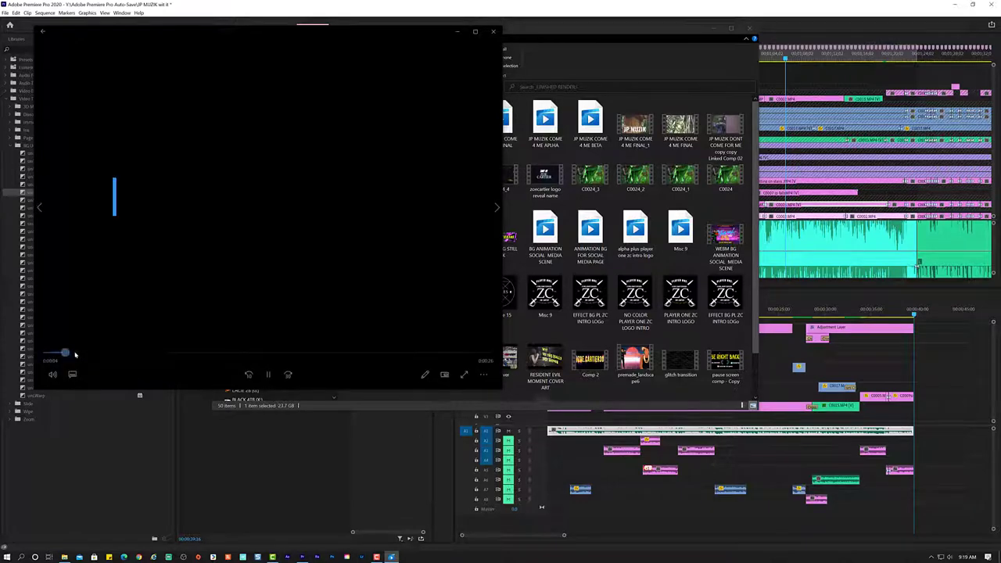
{"action": "left_click_drag", "start_coordinate": [46, 353], "coordinate": [365, 353]}
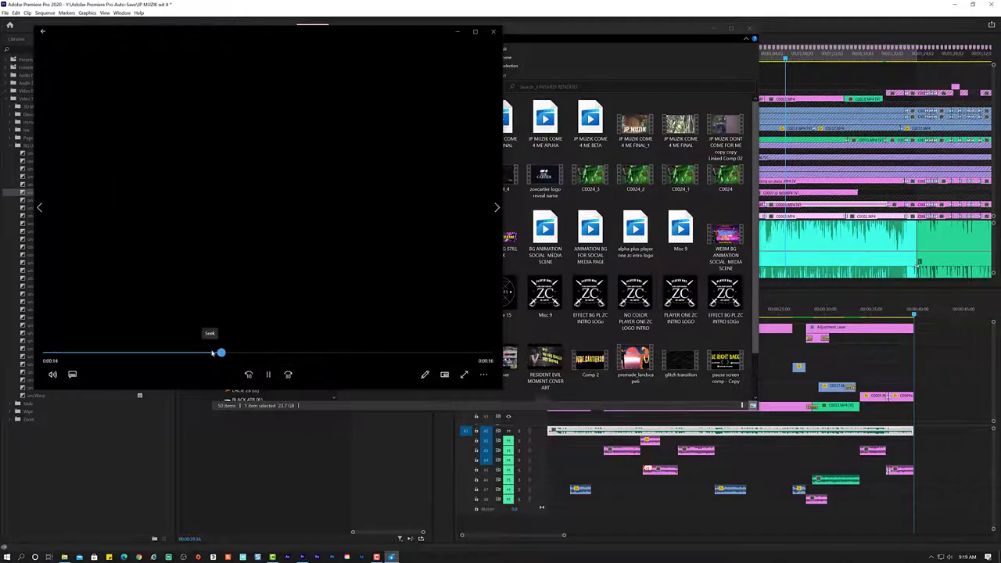
{"action": "left_click_drag", "start_coordinate": [109, 346], "coordinate": [56, 352]}
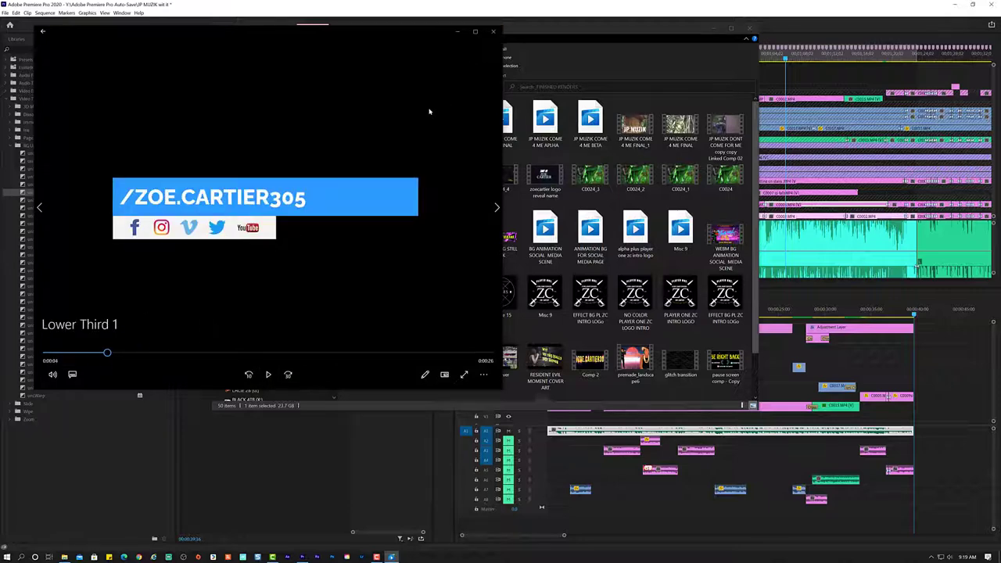
{"action": "left_click", "coordinate": [269, 374]}
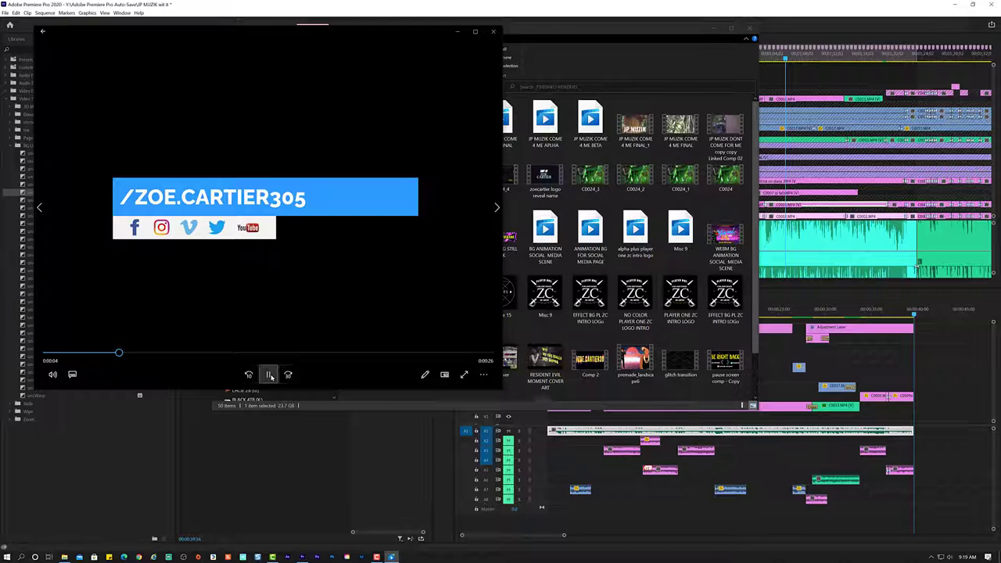
{"action": "left_click", "coordinate": [269, 375]}
{"action": "left_click", "coordinate": [269, 375]}
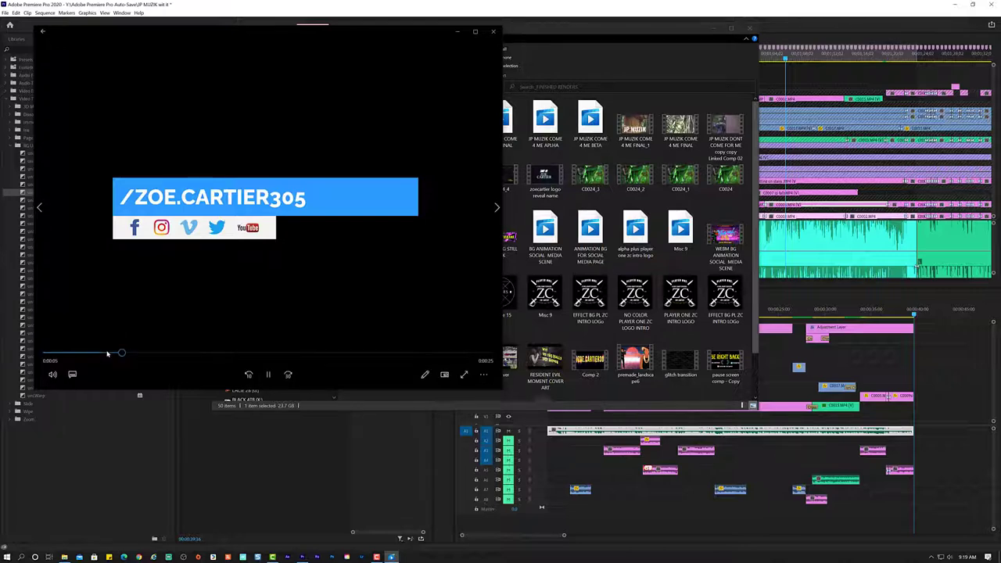
{"action": "left_click_drag", "start_coordinate": [124, 352], "coordinate": [29, 353]}
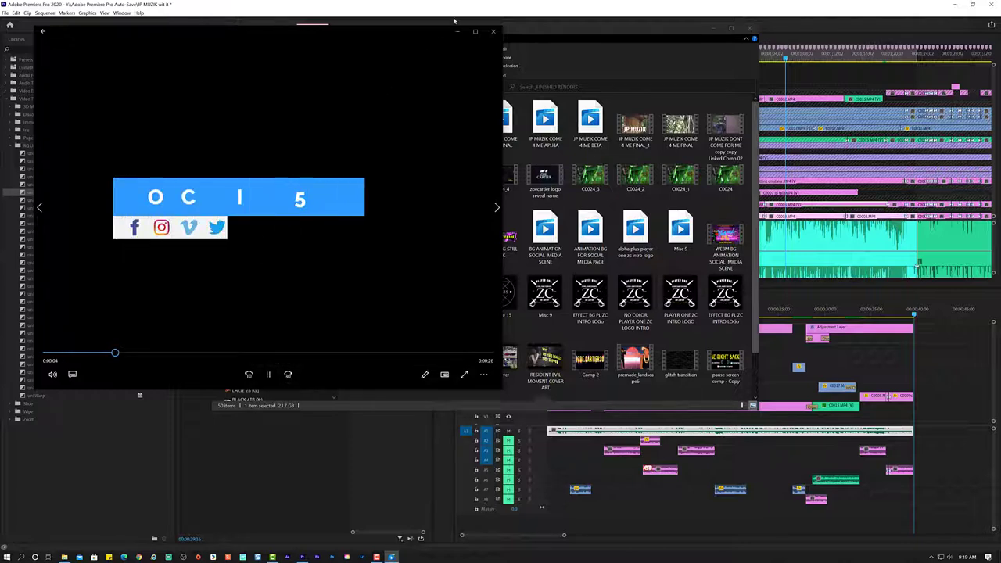
{"action": "left_click", "coordinate": [493, 31]}
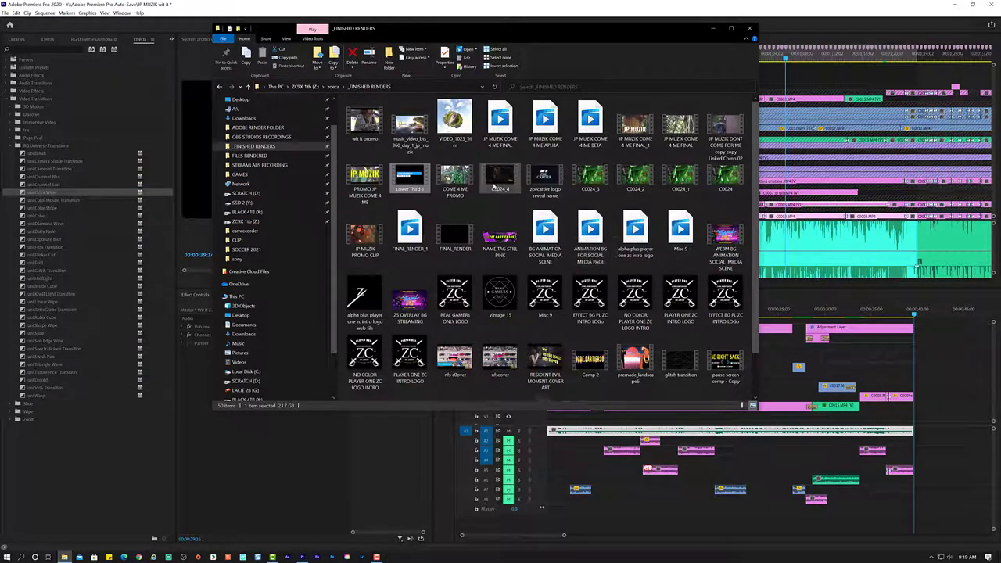
{"action": "double_click", "coordinate": [544, 176]}
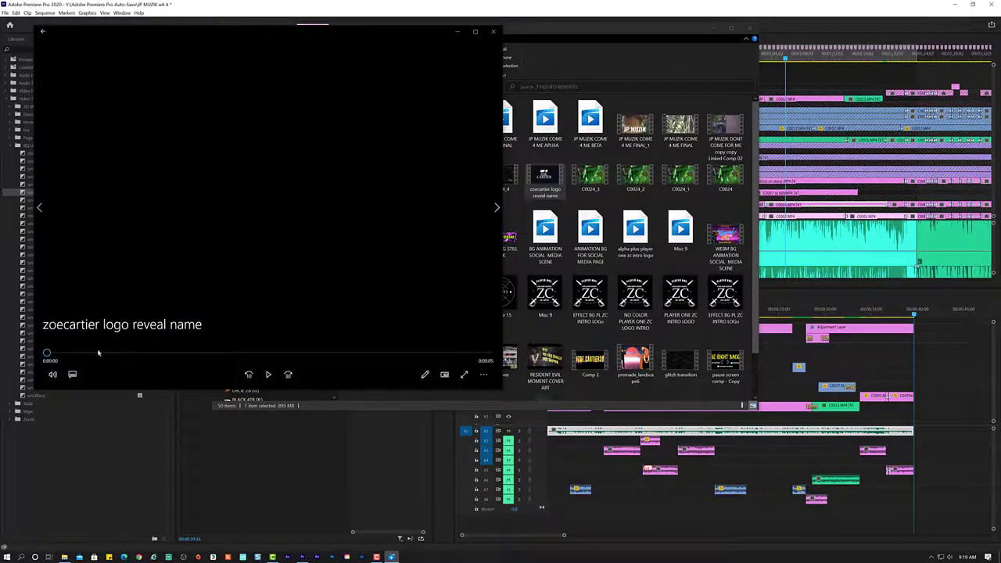
{"action": "left_click", "coordinate": [267, 374]}
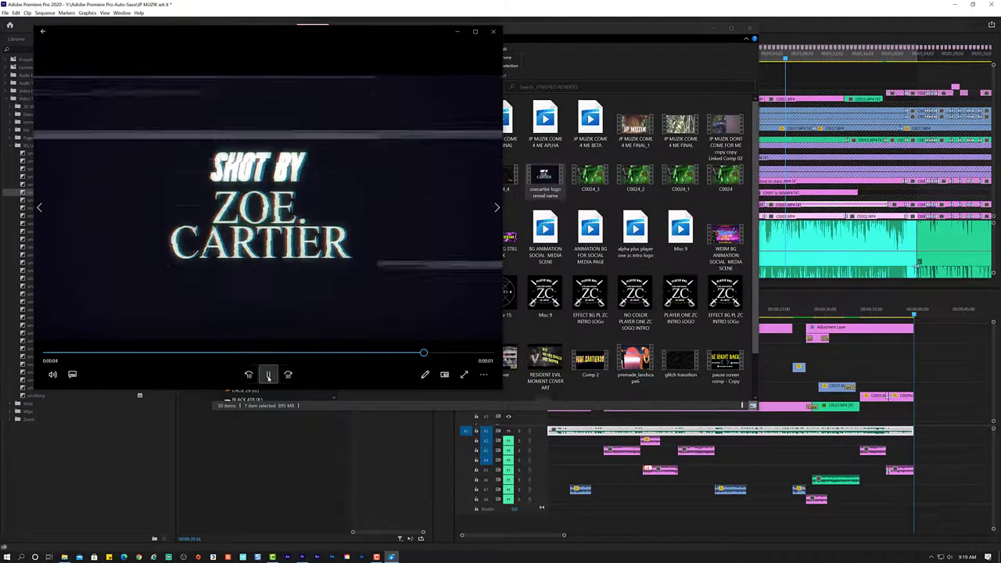
{"action": "left_click", "coordinate": [492, 32]}
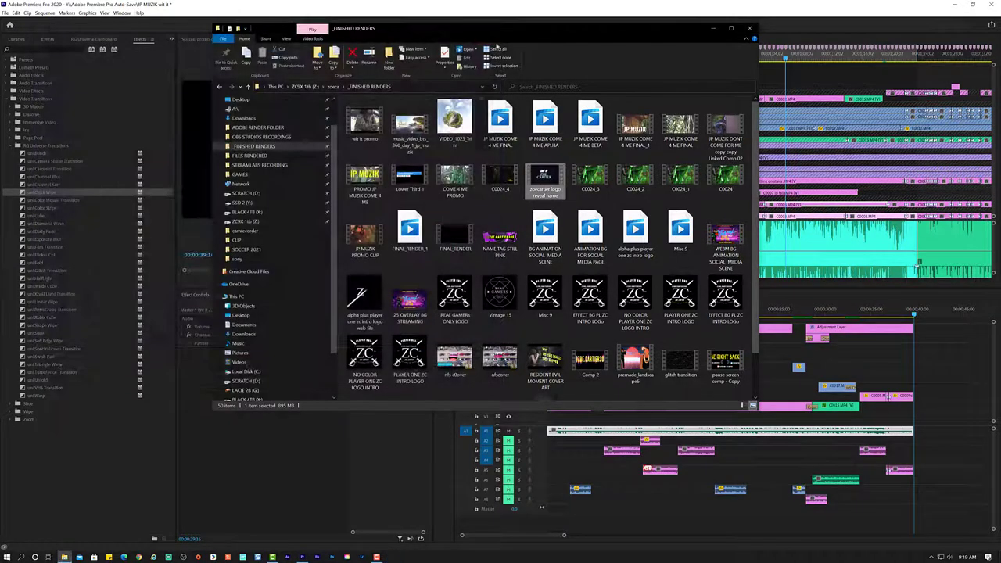
{"action": "double_click", "coordinate": [501, 182]}
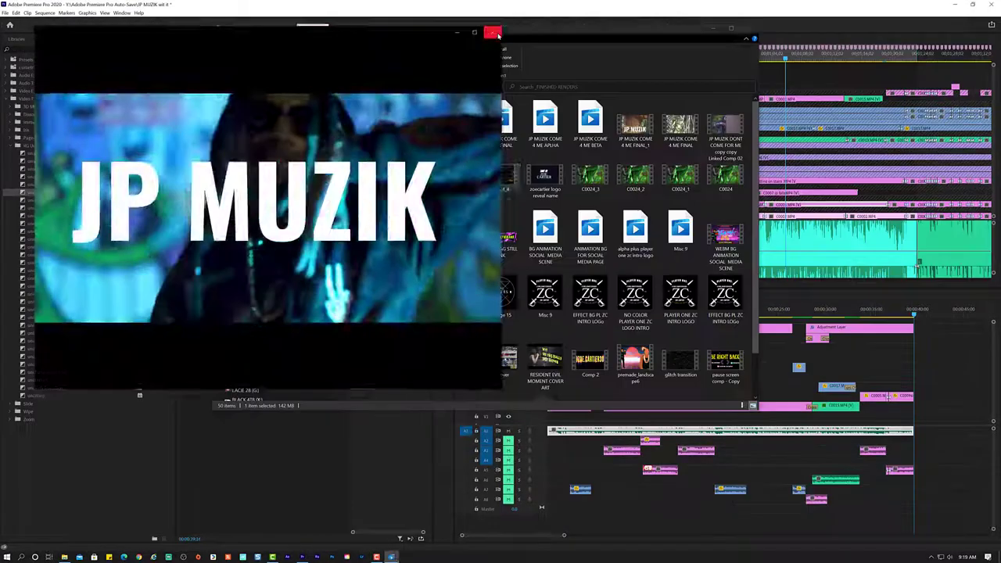
Drag the logo reveal name render from _FINISHED RENDERS onto the end of the promo clip timeline.
{"action": "left_click", "coordinate": [491, 32]}
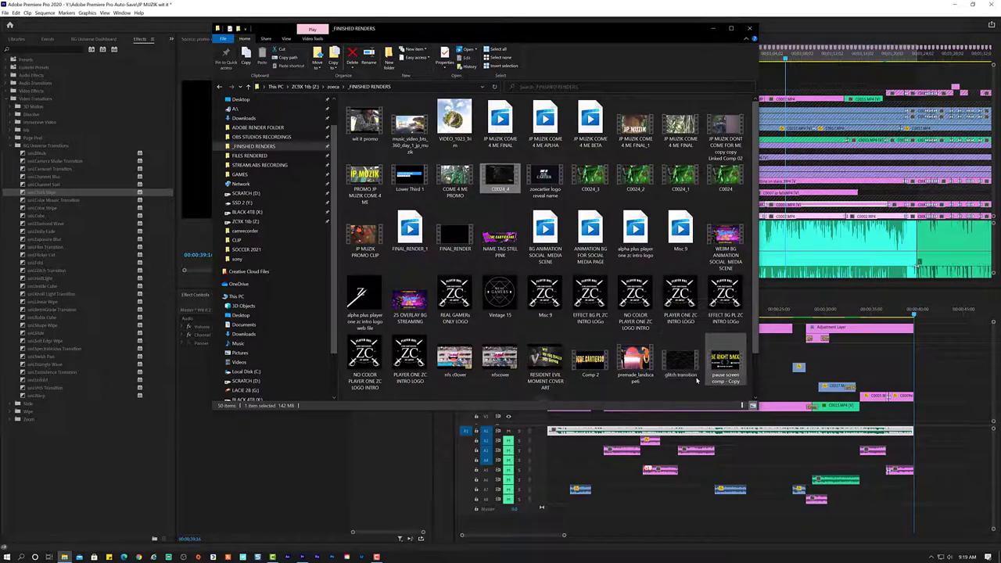
{"action": "scroll", "coordinate": [532, 355], "scroll_direction": "down", "scroll_amount": 1}
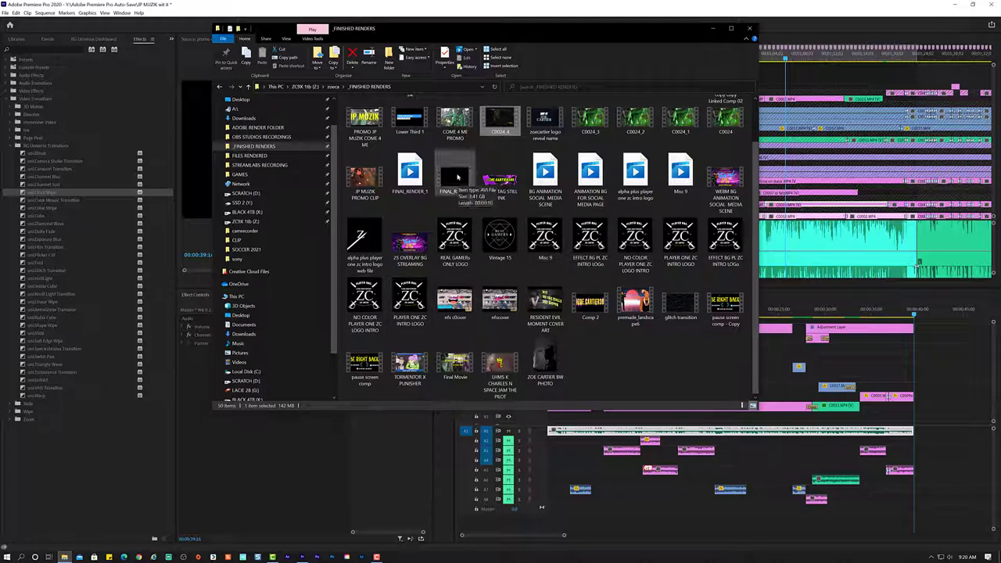
{"action": "scroll", "coordinate": [551, 289], "scroll_direction": "up", "scroll_amount": 1}
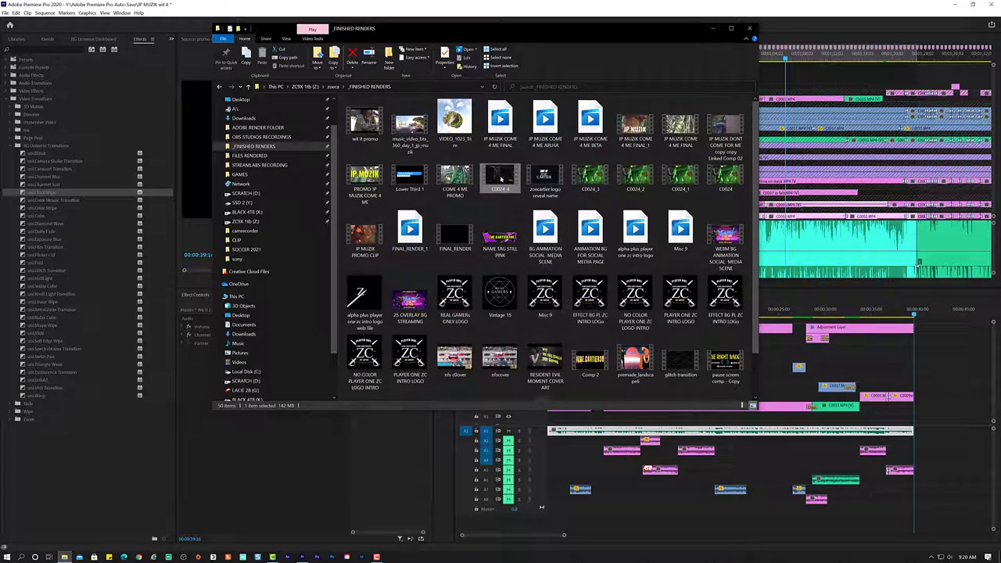
{"action": "left_click", "coordinate": [545, 176]}
{"action": "left_click_drag", "start_coordinate": [544, 178], "coordinate": [913, 391]}
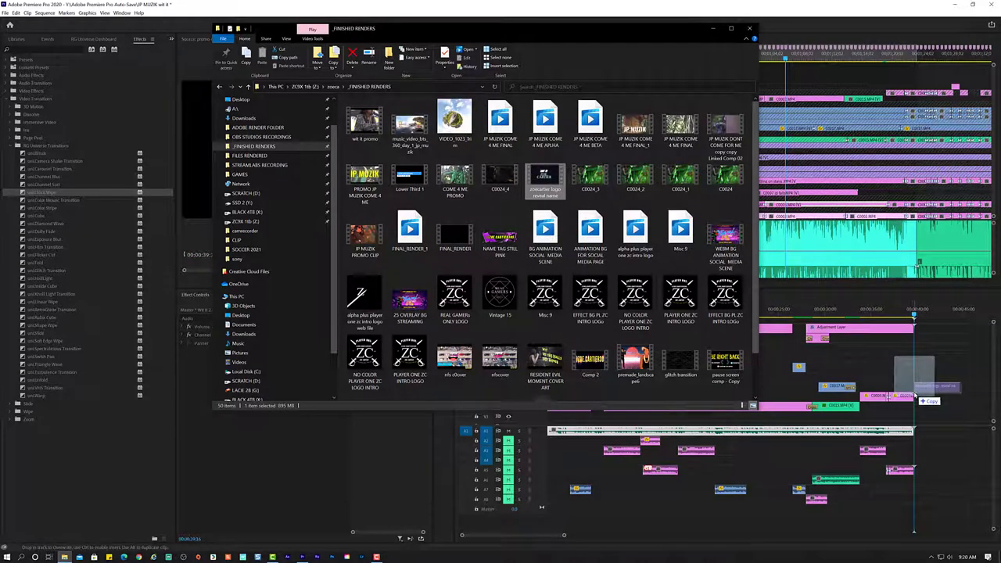
{"action": "left_click_drag", "start_coordinate": [912, 391], "coordinate": [914, 395]}
{"action": "left_click", "coordinate": [903, 312]}
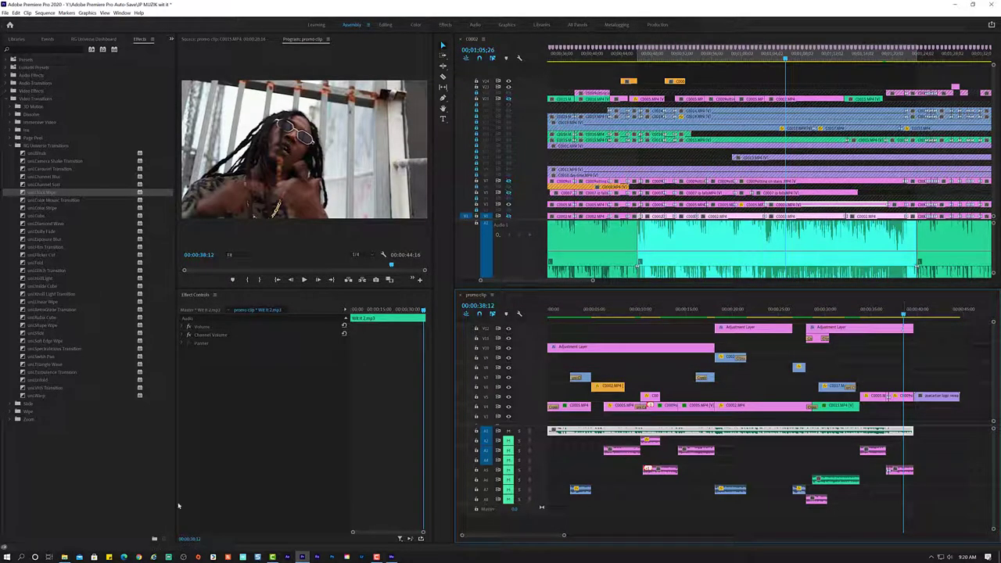
Play the promo clip from 00:00:39:11 to review the appended 'Shot by' logo reveal.
{"action": "left_click", "coordinate": [304, 285]}
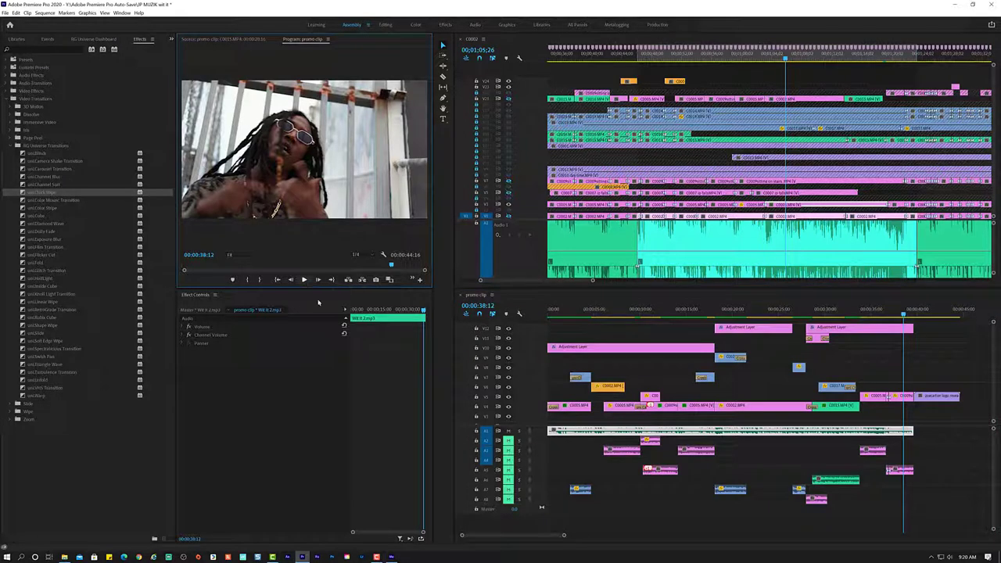
{"action": "left_click", "coordinate": [795, 513]}
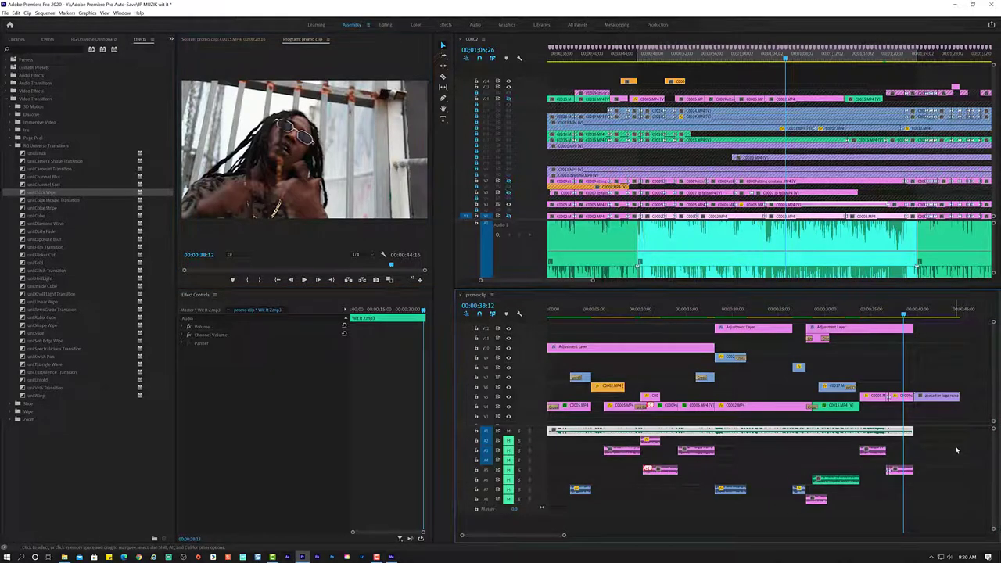
{"action": "left_click", "coordinate": [300, 281]}
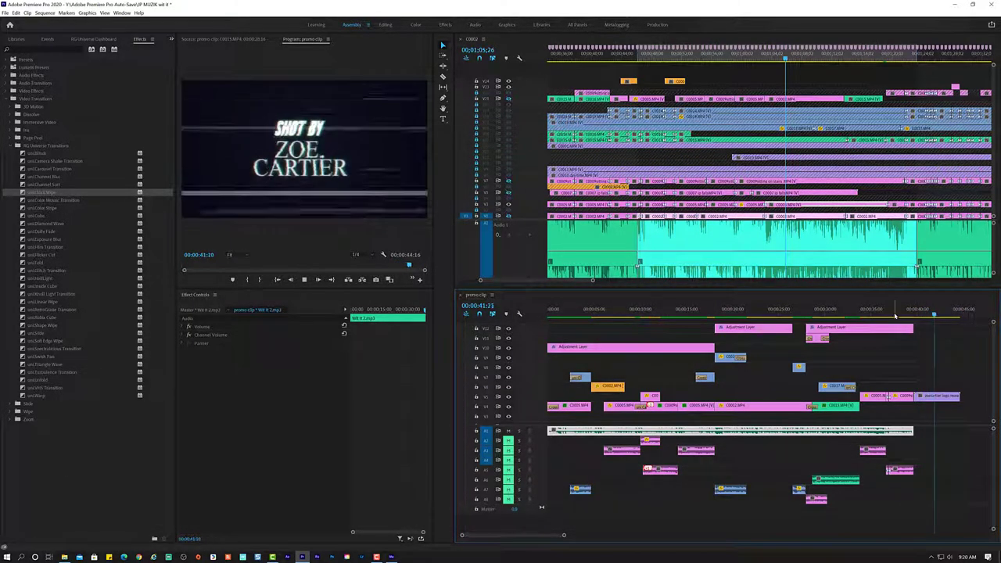
{"action": "left_click", "coordinate": [894, 314]}
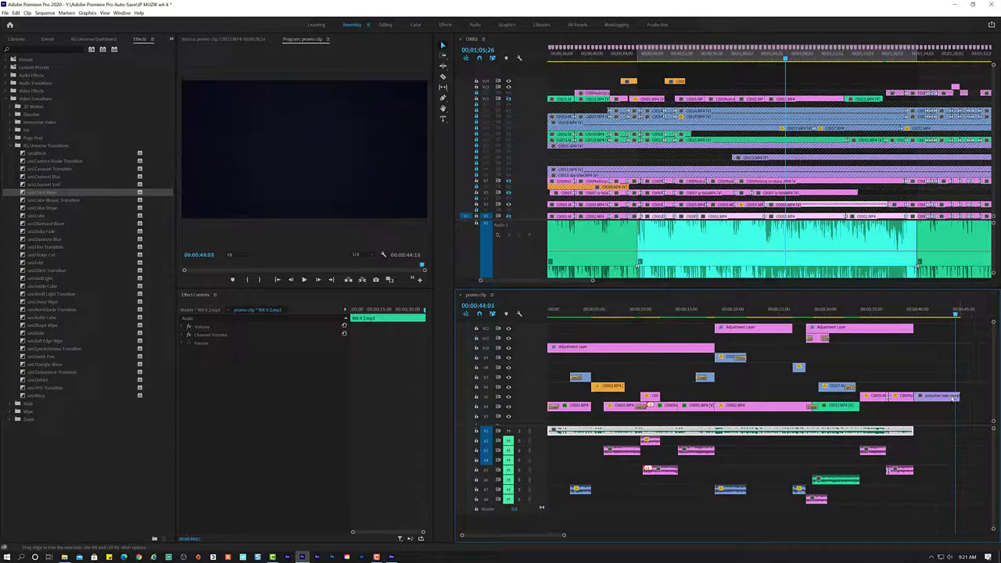
{"action": "left_click", "coordinate": [946, 397]}
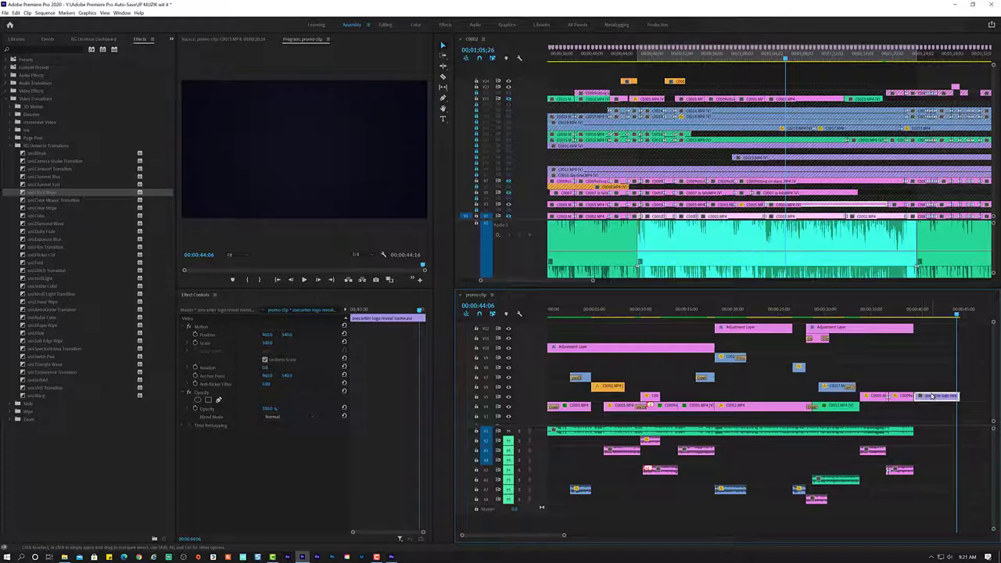
{"action": "left_click", "coordinate": [912, 310]}
{"action": "key", "text": "space"}
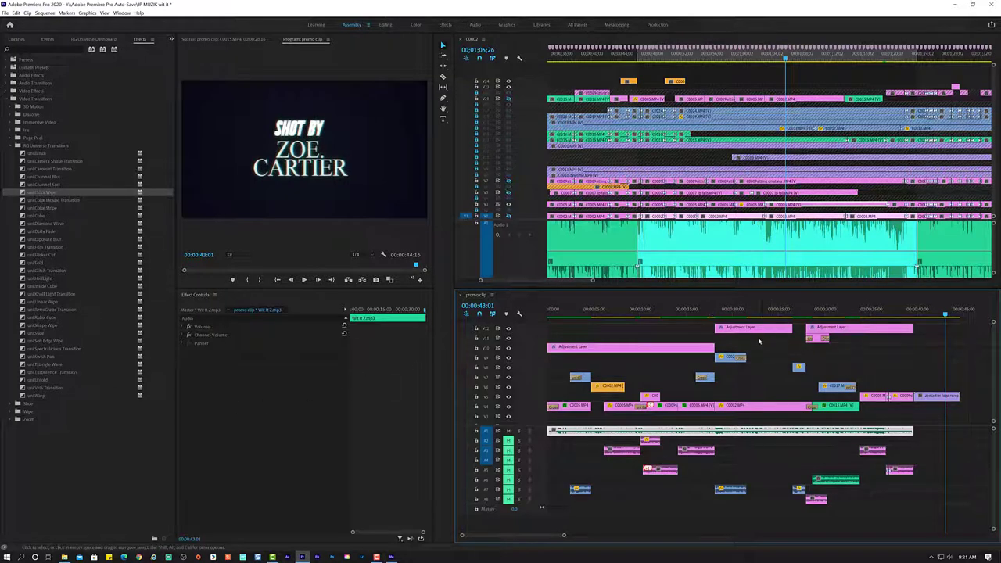
{"action": "left_click", "coordinate": [64, 556]}
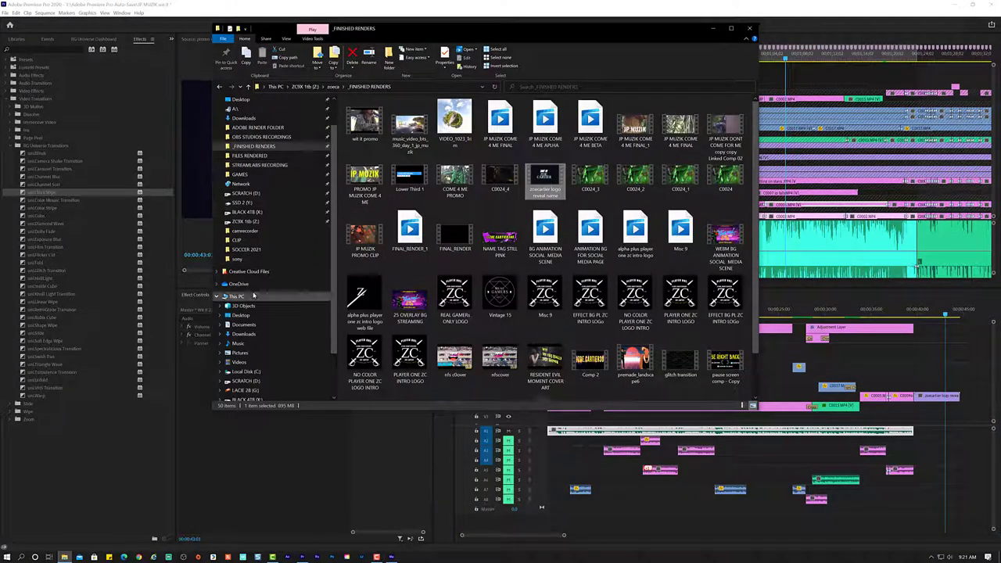
Browse to LACIE 2B > ASSETS > Essential Sound Effects V2 > Approach.
{"action": "scroll", "coordinate": [269, 258], "scroll_direction": "down", "scroll_amount": 2}
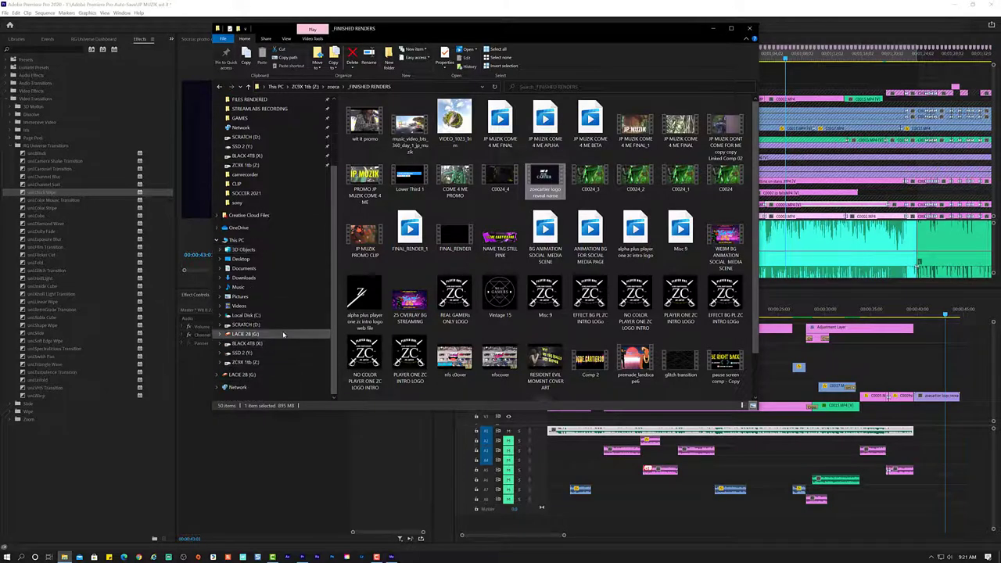
{"action": "left_click", "coordinate": [247, 334]}
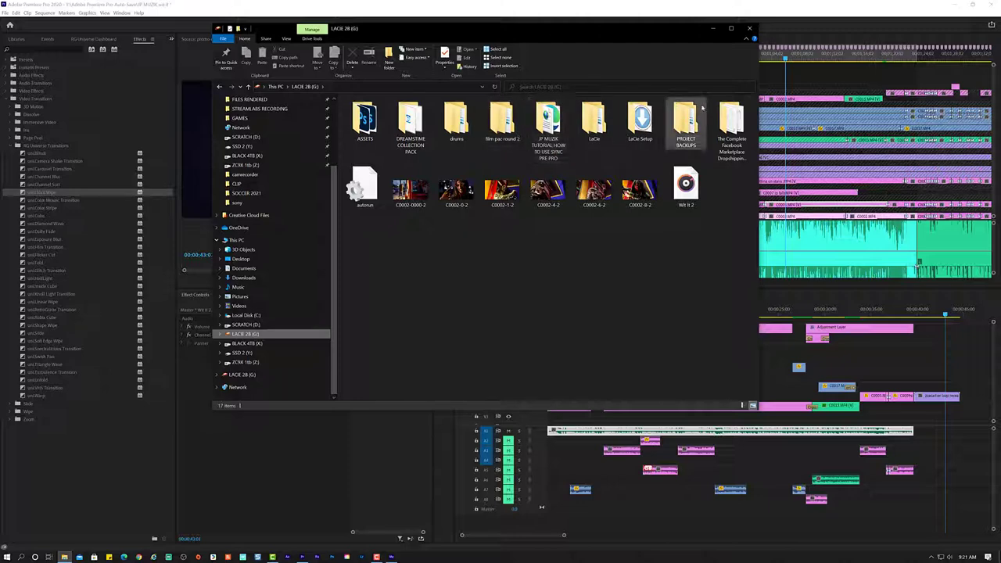
{"action": "double_click", "coordinate": [687, 124]}
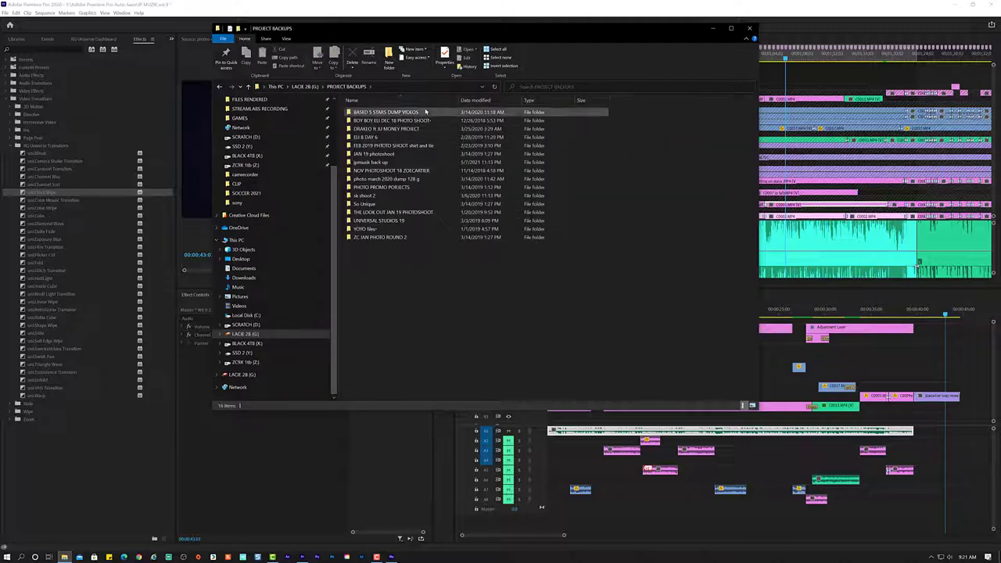
{"action": "mouse_move", "coordinate": [427, 111]}
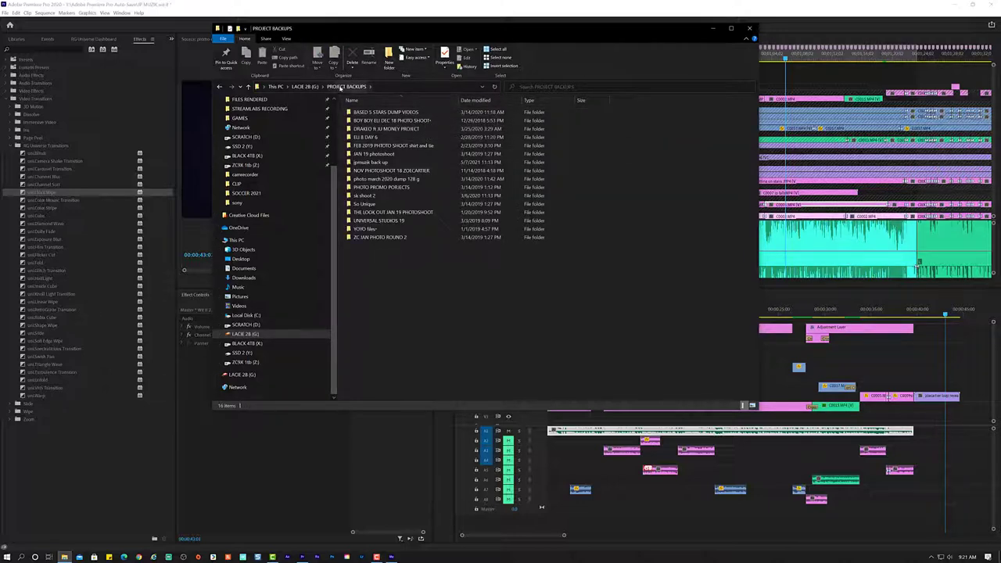
{"action": "left_click", "coordinate": [305, 86]}
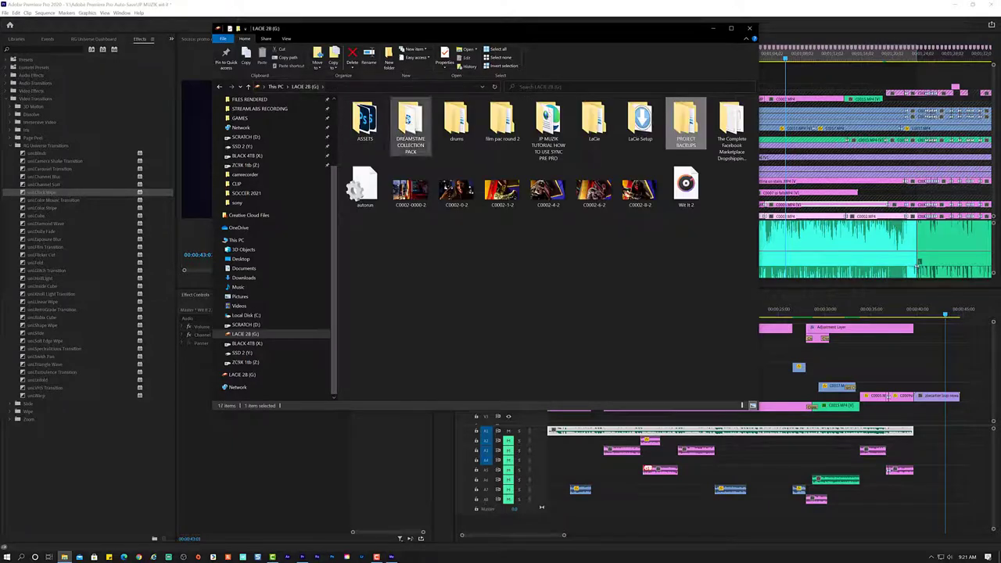
{"action": "left_click", "coordinate": [364, 121]}
{"action": "double_click", "coordinate": [364, 121]}
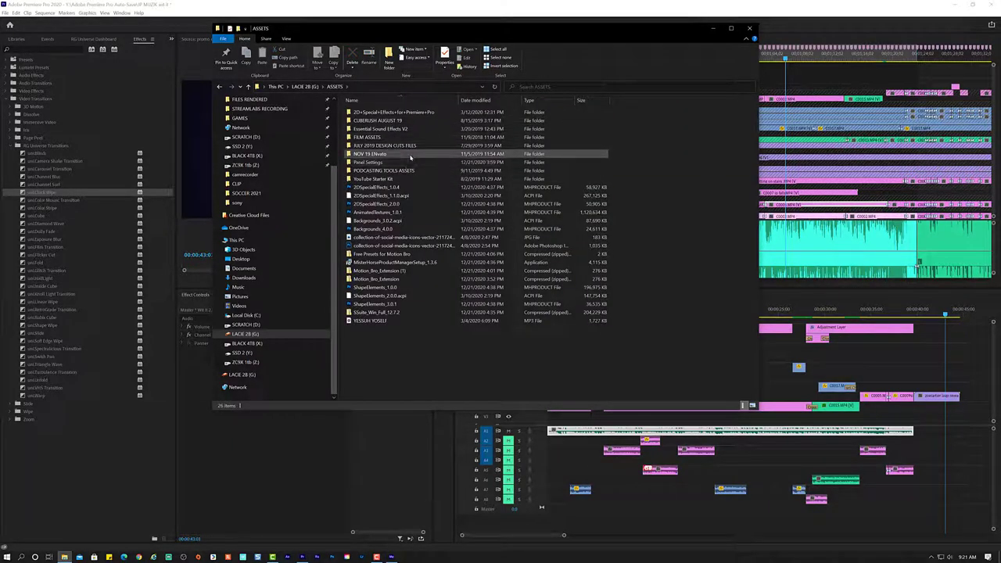
{"action": "double_click", "coordinate": [391, 128]}
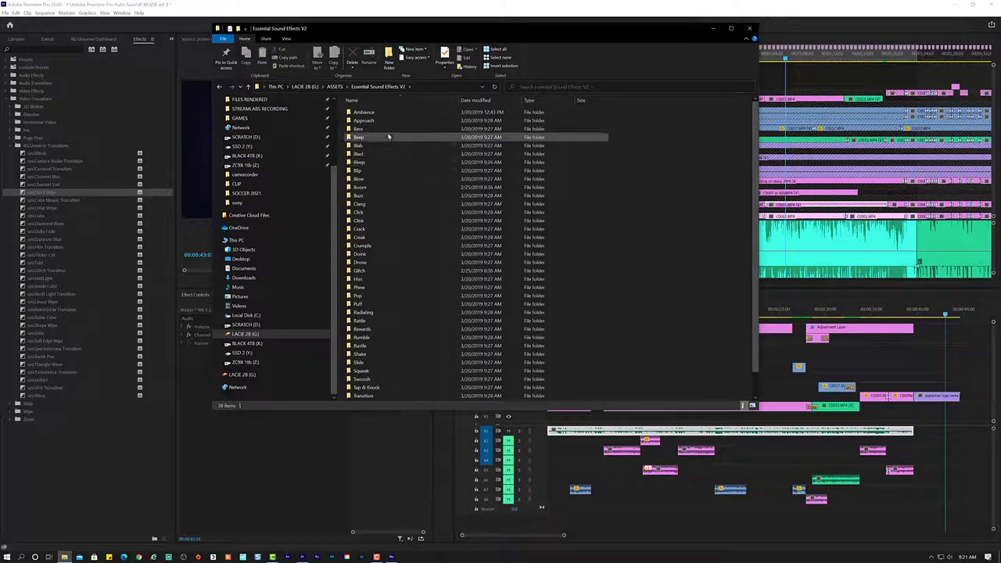
{"action": "double_click", "coordinate": [400, 121]}
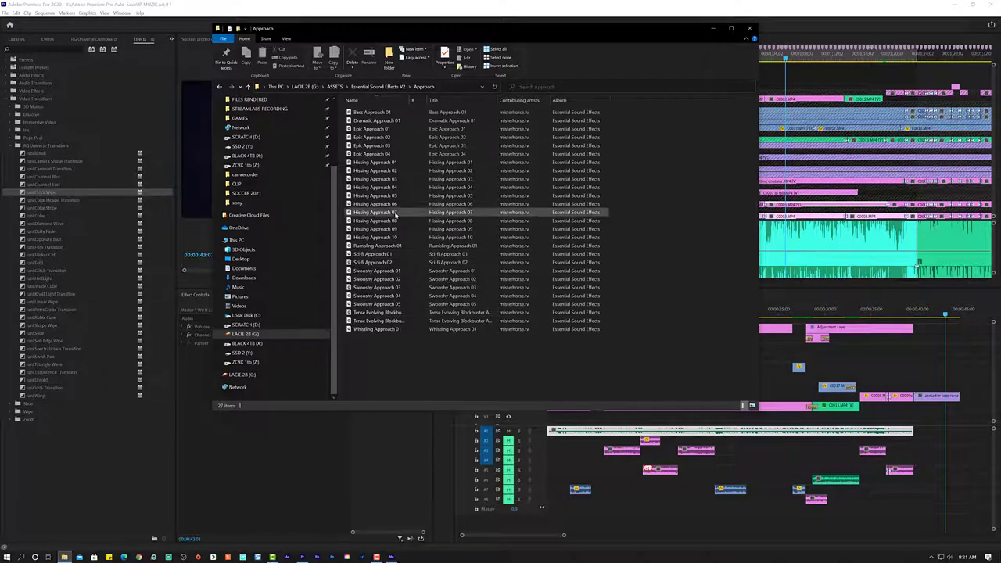
Audition Swooshy Approach 02, 03 and 04, Tense Evolving and Whistling Approach 01.
{"action": "left_click", "coordinate": [378, 279]}
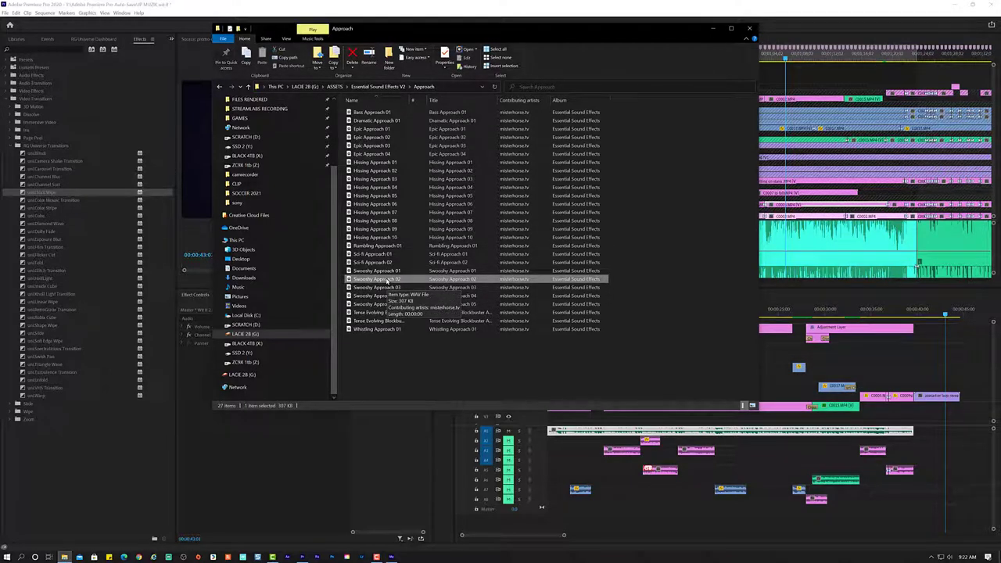
{"action": "double_click", "coordinate": [387, 280]}
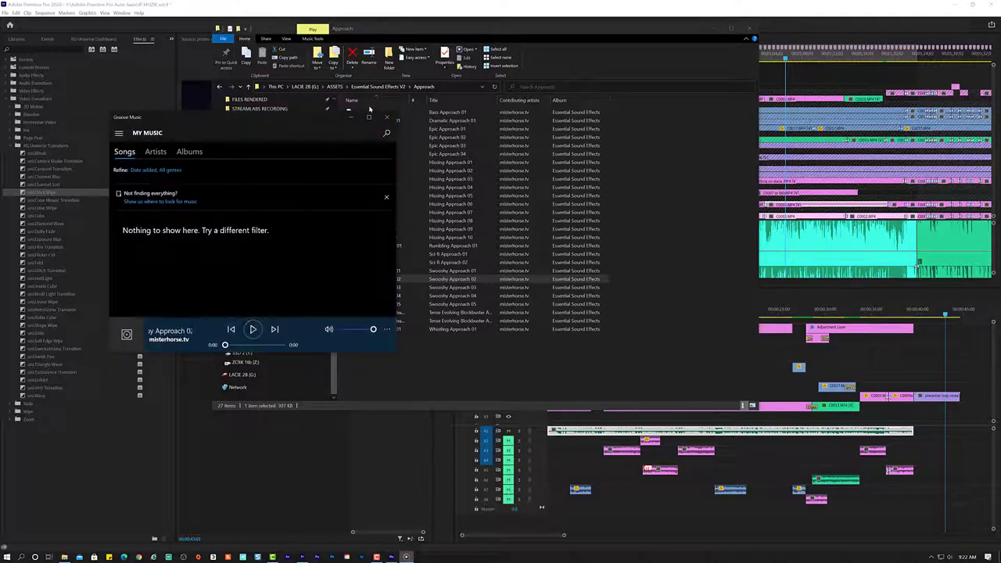
{"action": "left_click", "coordinate": [389, 119]}
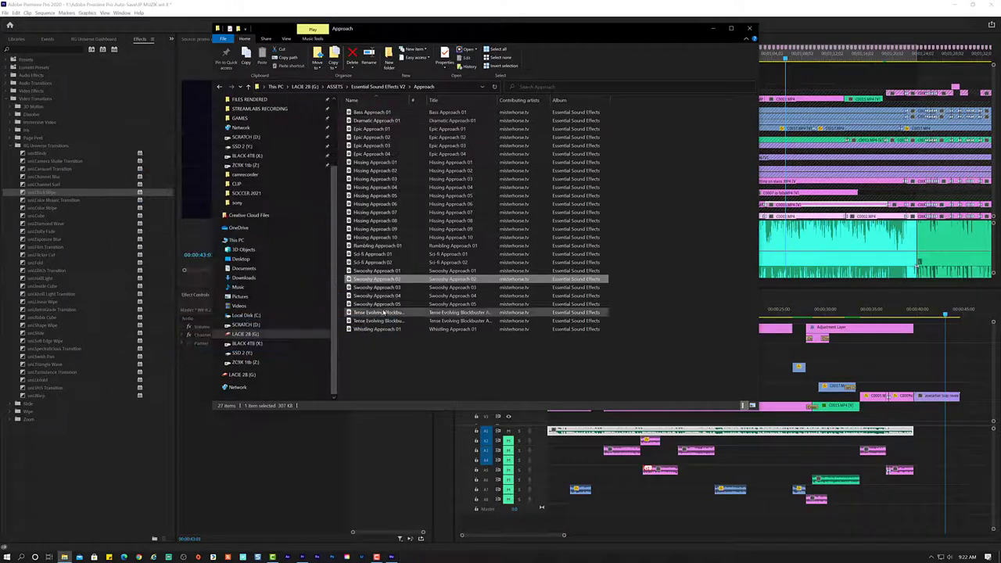
{"action": "key", "text": "Down"}
{"action": "key", "text": "Return"}
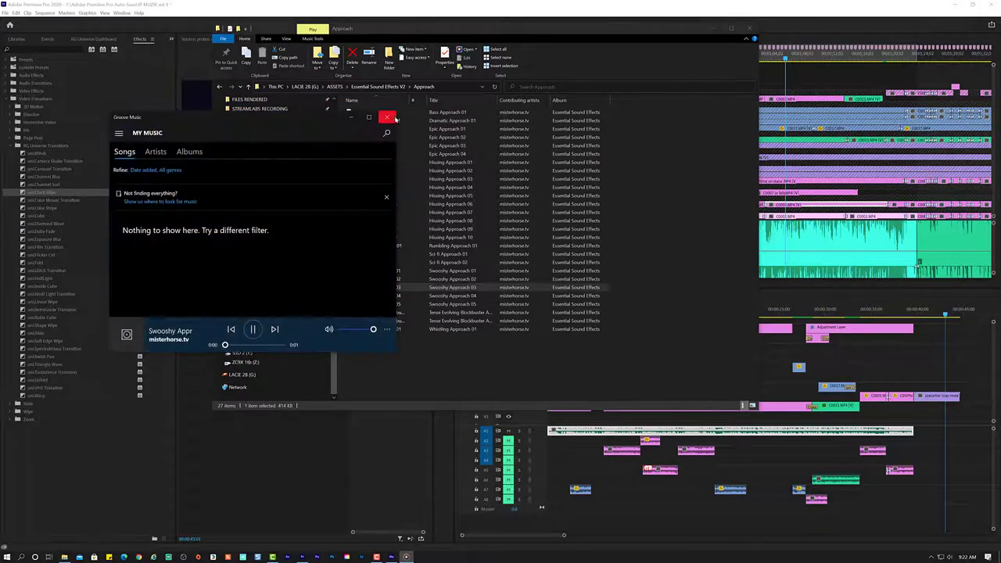
{"action": "left_click", "coordinate": [389, 118]}
{"action": "key", "text": "Down"}
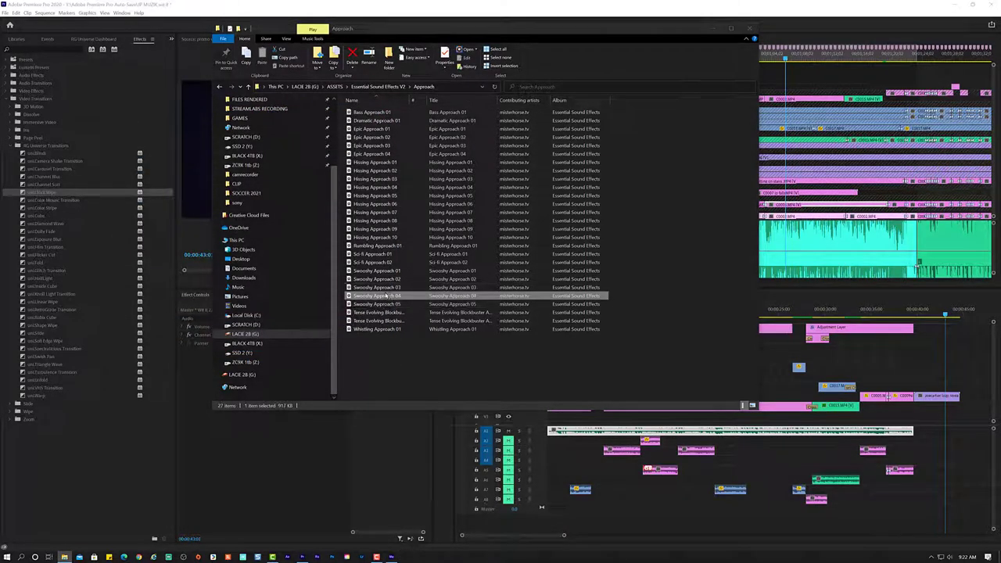
{"action": "key", "text": "Return"}
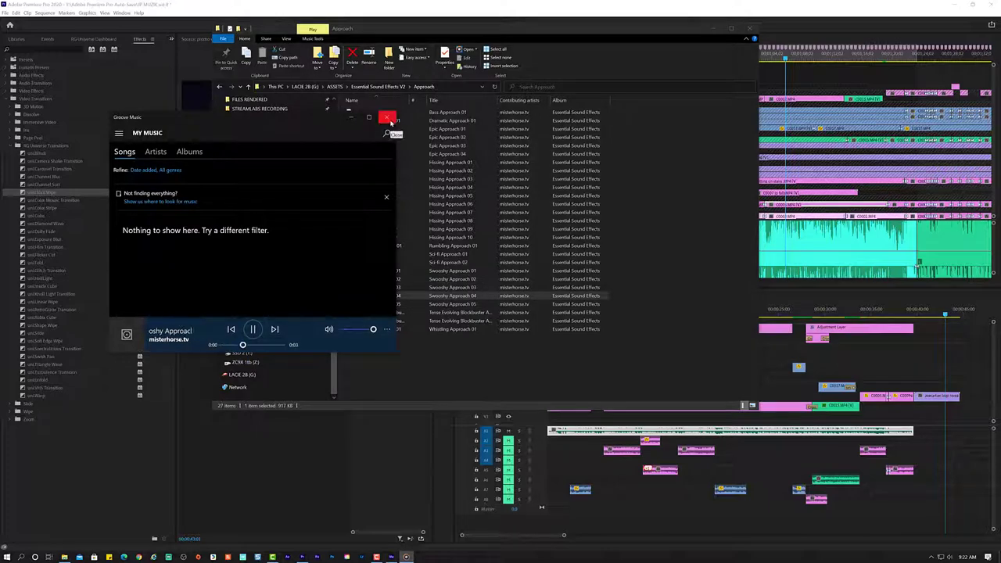
{"action": "left_click", "coordinate": [389, 118]}
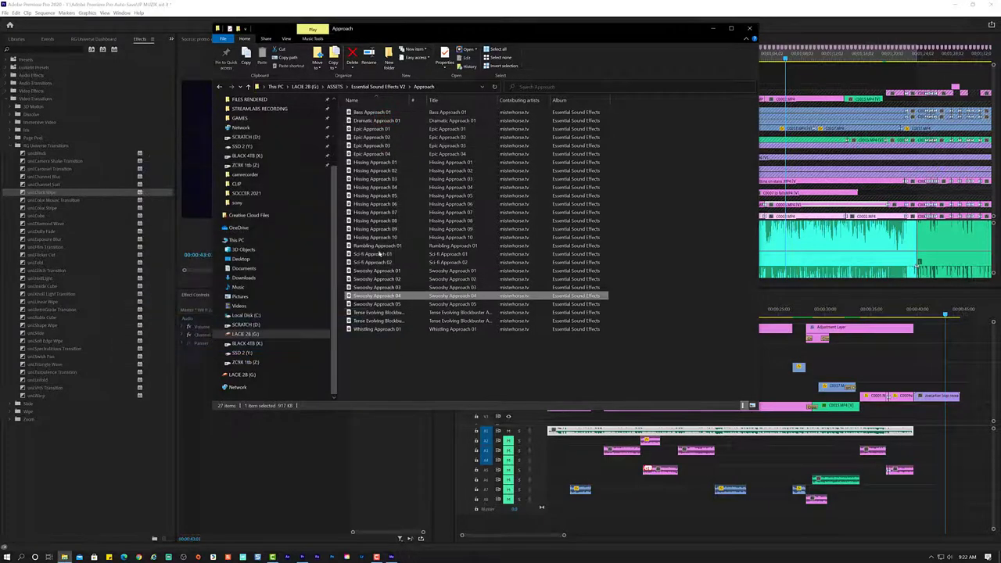
{"action": "key", "text": "Down"}
{"action": "key", "text": "Down"}
{"action": "key", "text": "Down"}
{"action": "key", "text": "Return"}
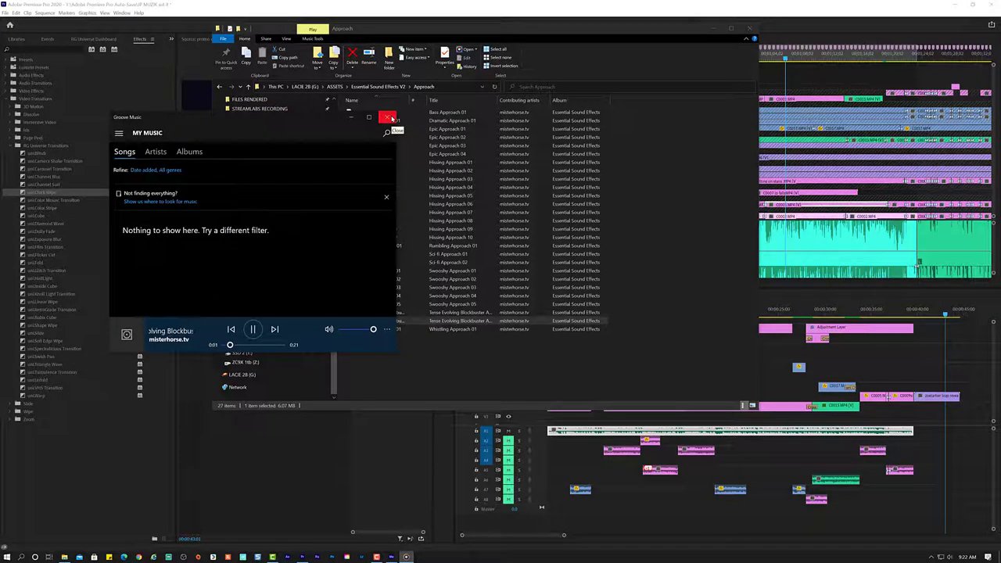
{"action": "left_click", "coordinate": [391, 118]}
{"action": "key", "text": "Down"}
{"action": "key", "text": "Return"}
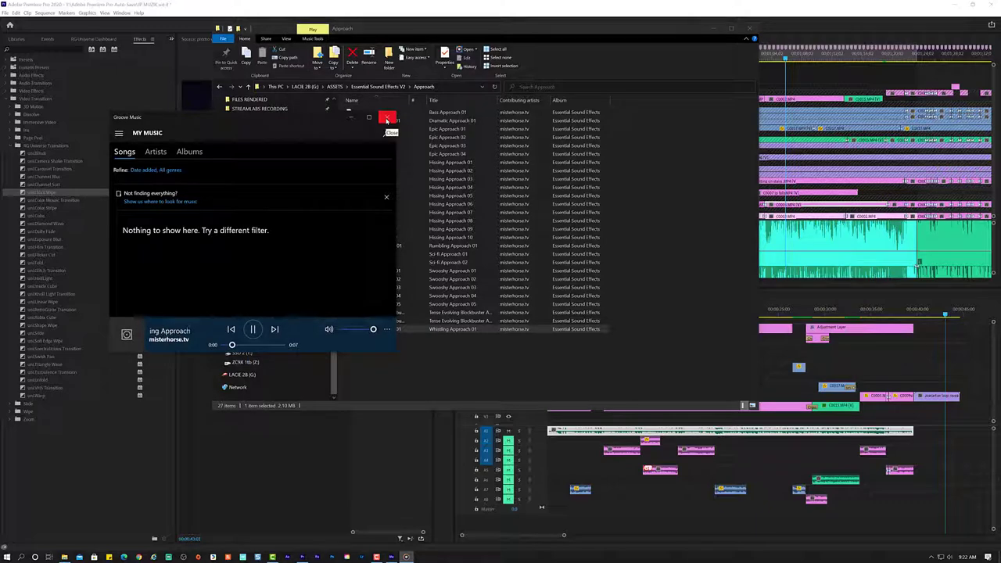
{"action": "left_click", "coordinate": [386, 118]}
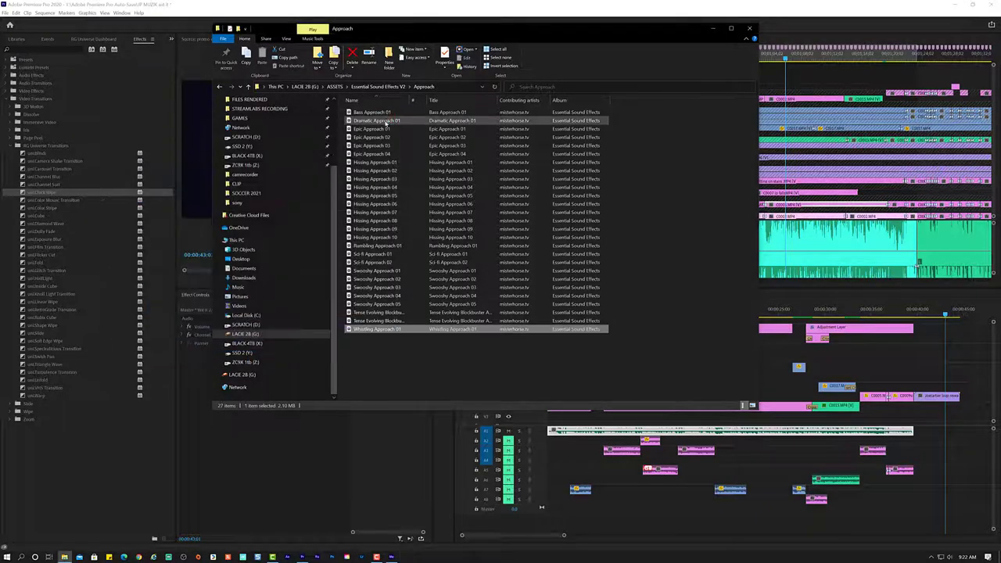
Audition Dramatic Approach 01 and Hissing Approach 07, dragging both onto the promo clip's audio tracks.
{"action": "double_click", "coordinate": [388, 119]}
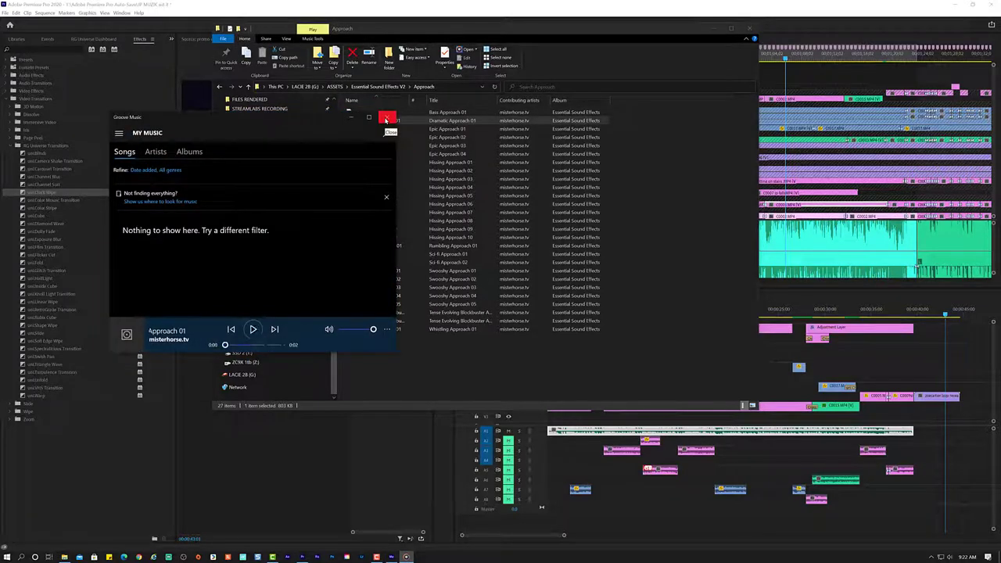
{"action": "left_click", "coordinate": [386, 118]}
{"action": "left_click_drag", "start_coordinate": [378, 122], "coordinate": [916, 451]}
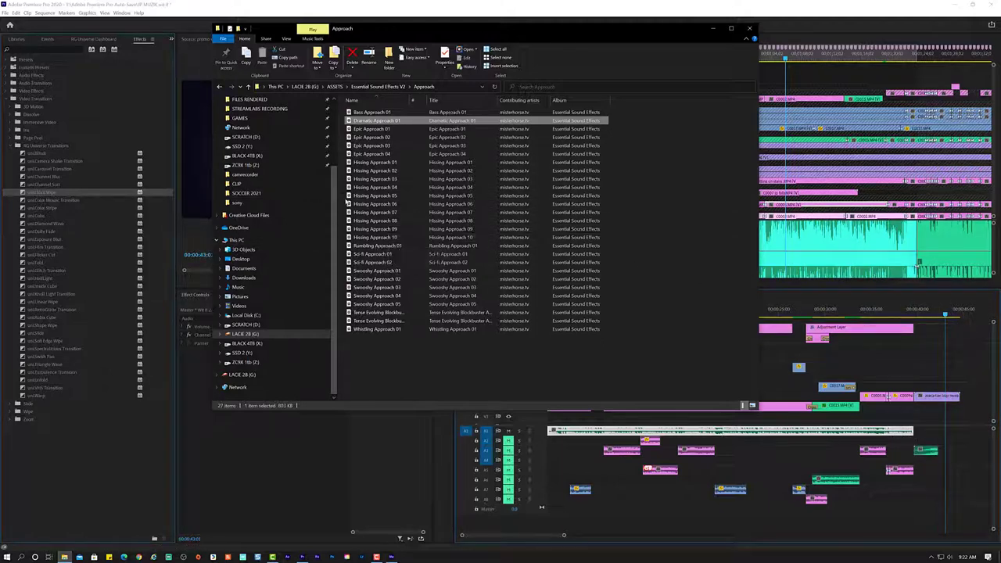
{"action": "double_click", "coordinate": [375, 211]}
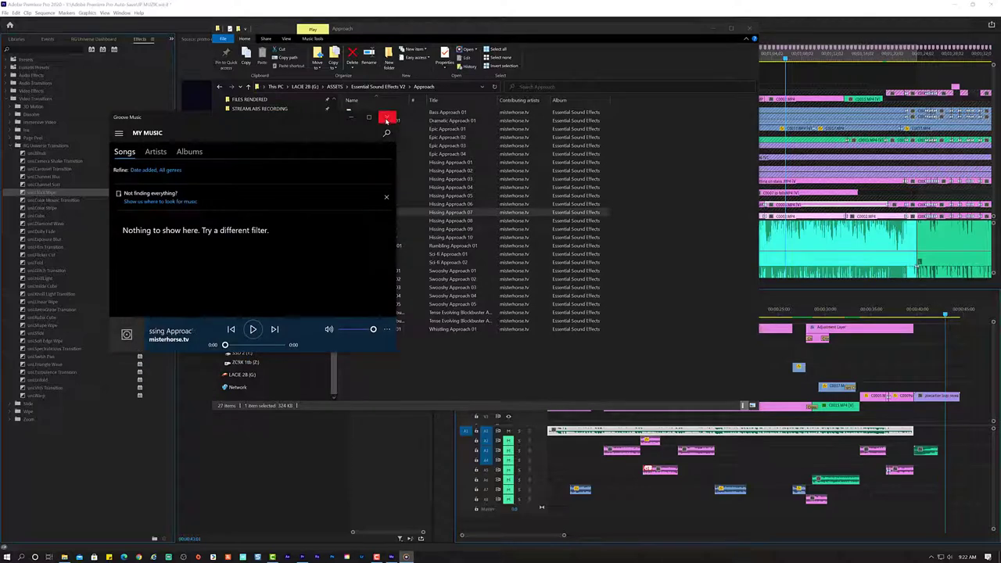
{"action": "left_click", "coordinate": [388, 116]}
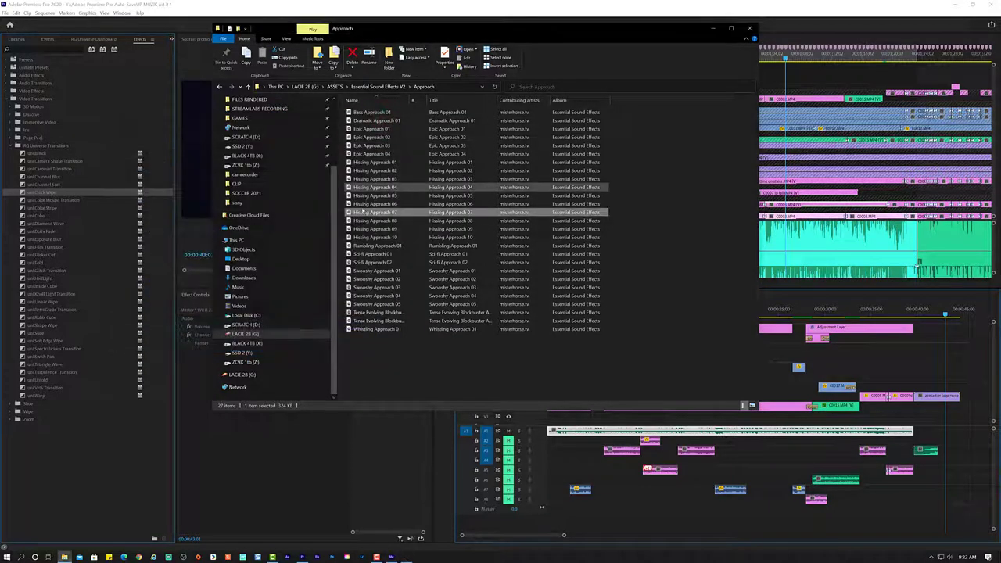
{"action": "mouse_move", "coordinate": [375, 212]}
{"action": "left_mouse_down"}
{"action": "mouse_move", "coordinate": [922, 469]}
{"action": "mouse_move", "coordinate": [915, 454]}
{"action": "left_mouse_up"}
Play the sequence ending from 00:00:39:01 to hear the new sounds.
{"action": "left_click", "coordinate": [907, 314]}
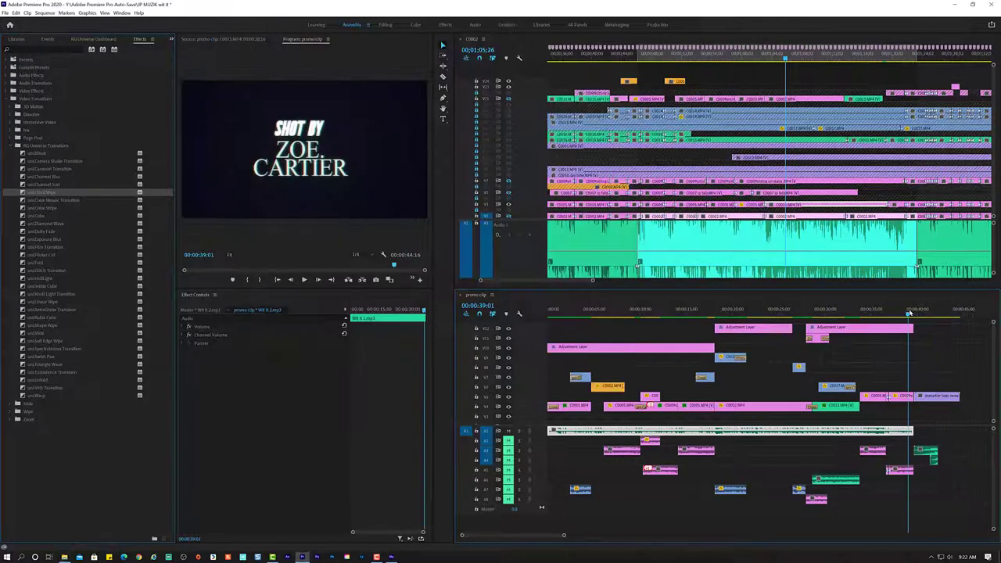
{"action": "key", "text": "space"}
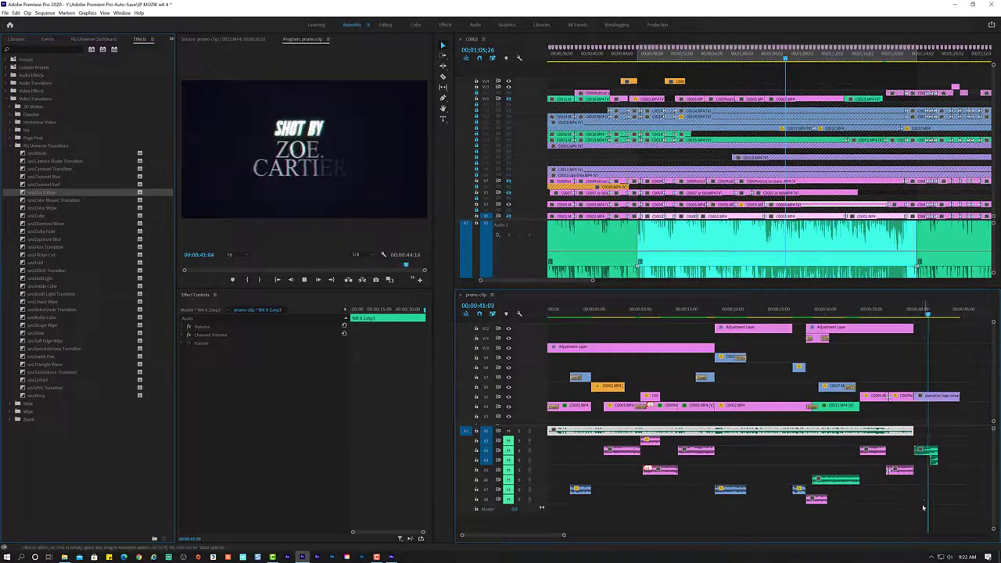
{"action": "key", "text": "space"}
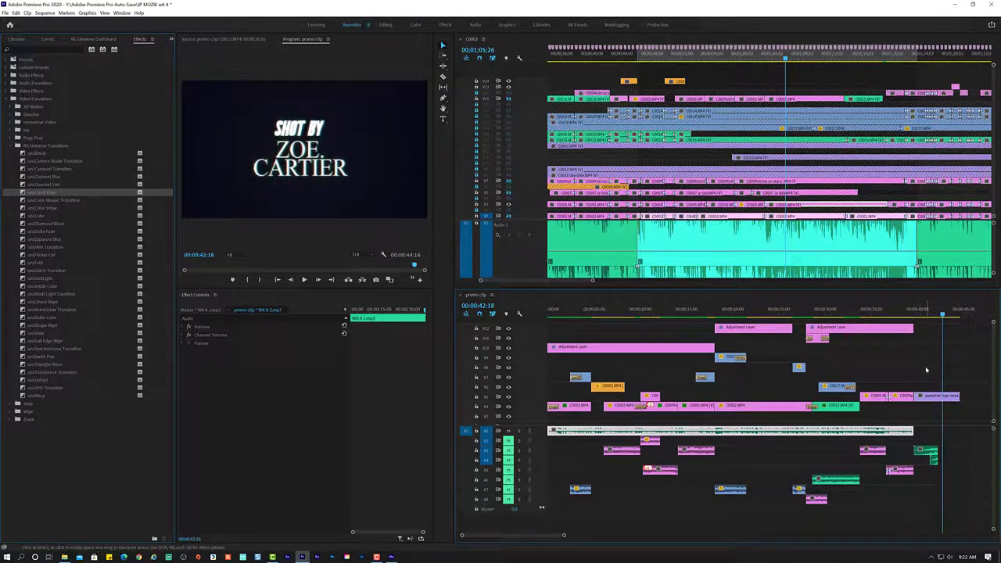
{"action": "left_click_drag", "start_coordinate": [924, 315], "coordinate": [910, 314]}
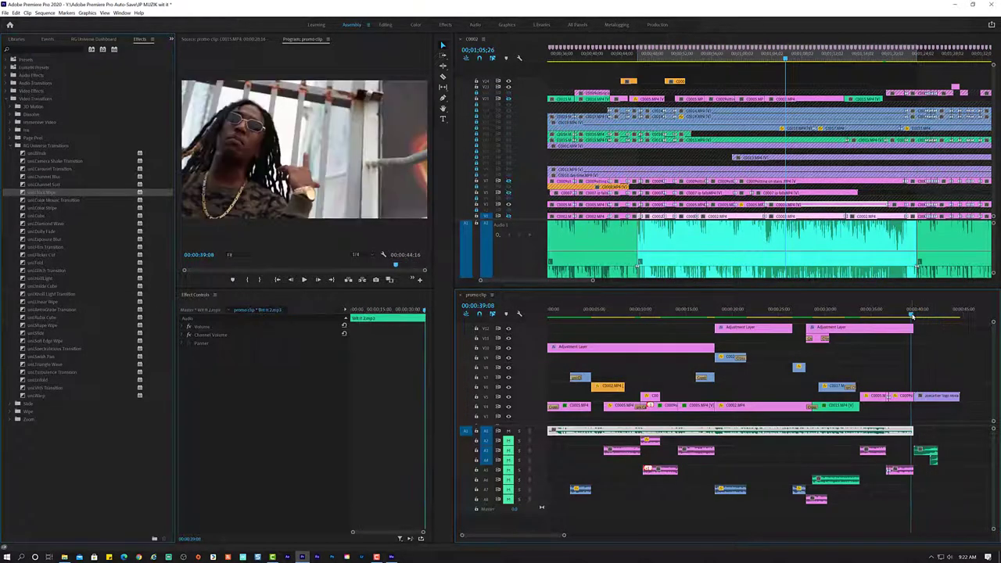
Drag Dramatic Approach 01 from A3 down onto the bottom audio track, keeping its timing.
{"action": "left_click", "coordinate": [922, 451]}
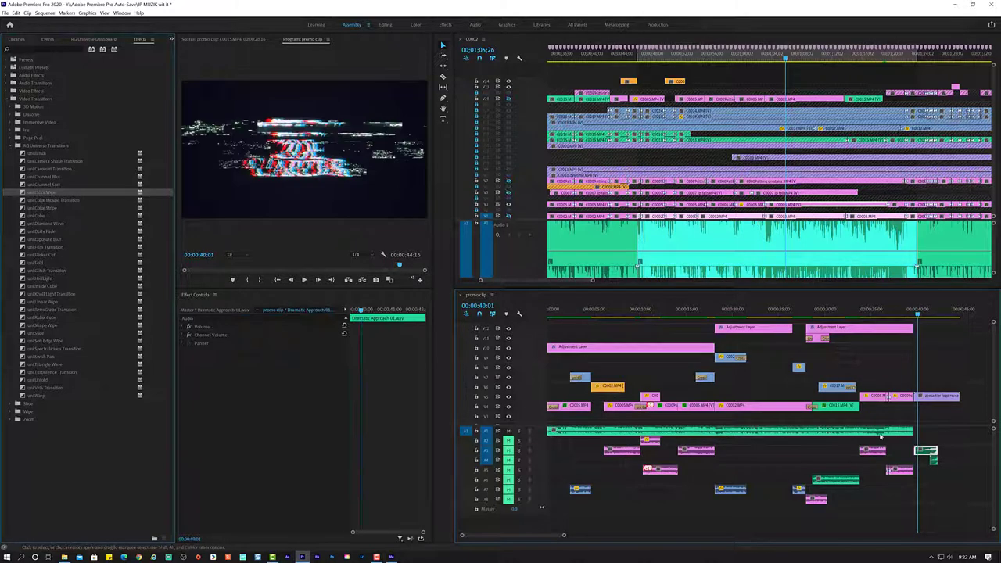
{"action": "left_click", "coordinate": [935, 397]}
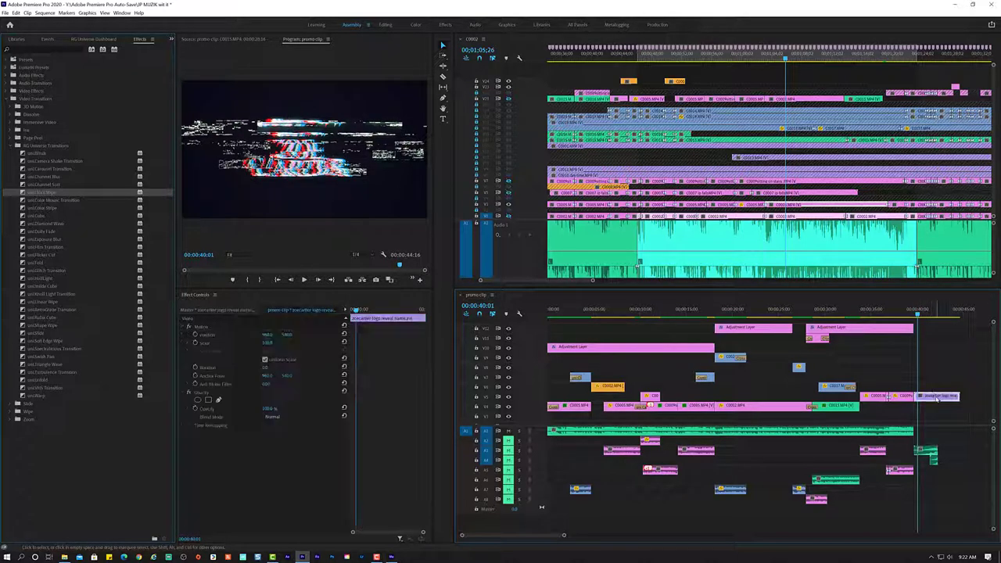
{"action": "right_click", "coordinate": [935, 398]}
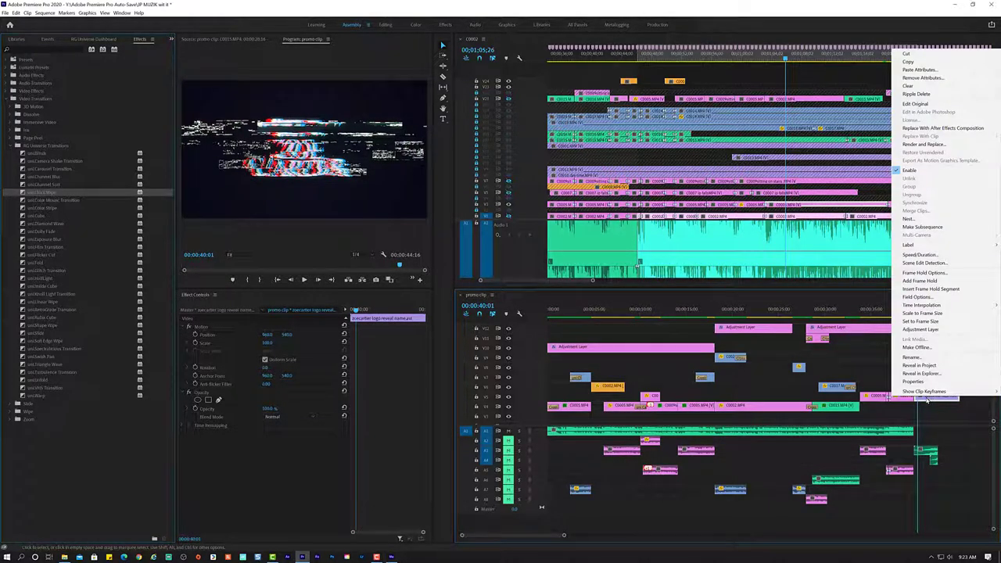
{"action": "left_click", "coordinate": [927, 399]}
{"action": "left_click", "coordinate": [927, 454]}
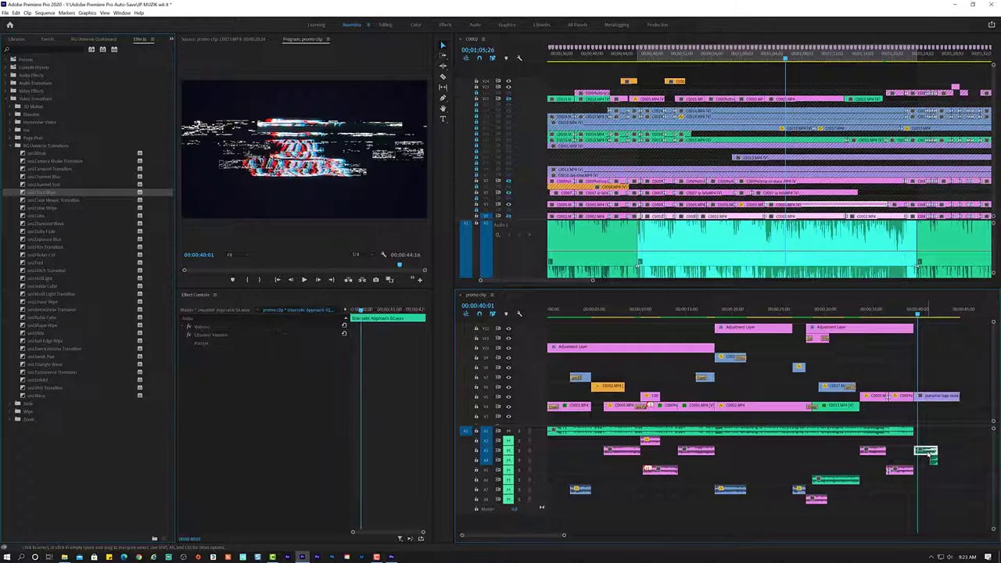
{"action": "left_click_drag", "start_coordinate": [927, 453], "coordinate": [932, 518]}
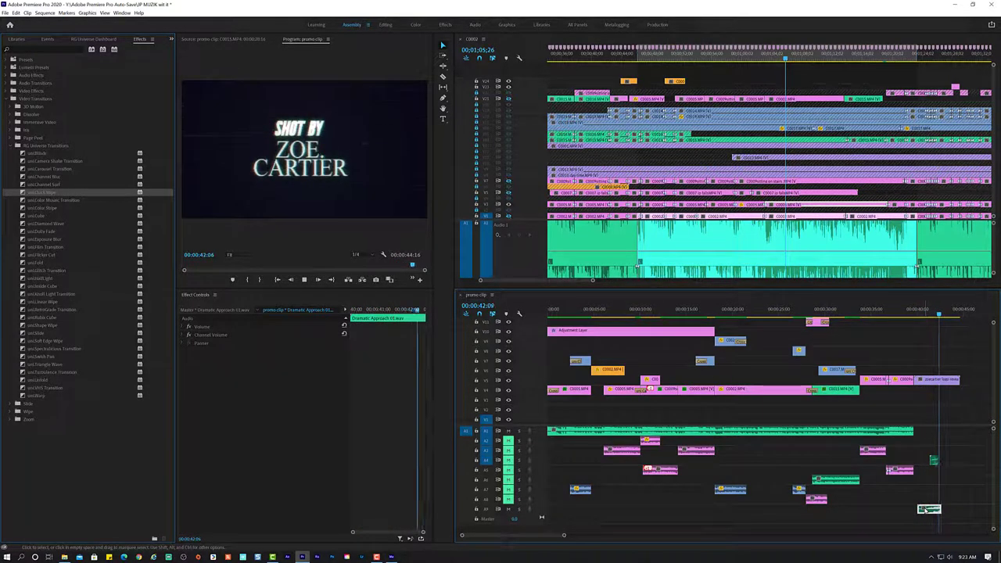
Nudge Dramatic Approach 01 a few frames left twice, replaying from 36:03 to check sync.
{"action": "left_click", "coordinate": [899, 313]}
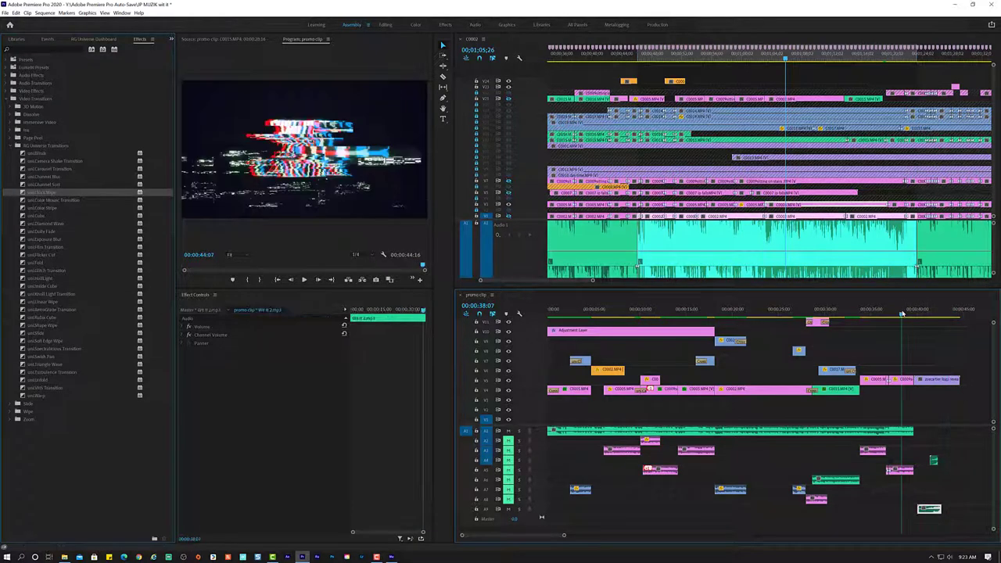
{"action": "left_click", "coordinate": [899, 430]}
{"action": "left_click_drag", "start_coordinate": [937, 510], "coordinate": [916, 510]}
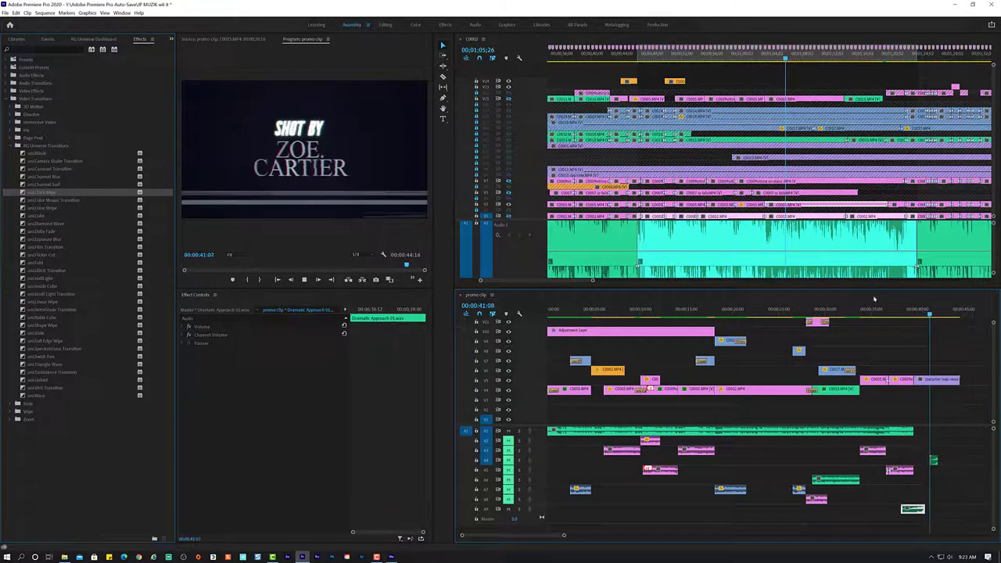
{"action": "left_click", "coordinate": [897, 316]}
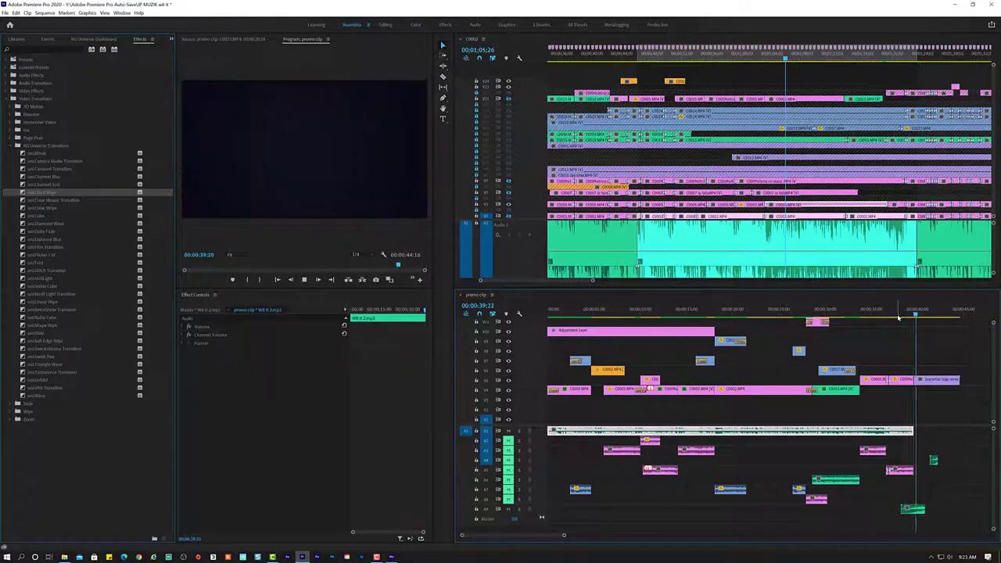
{"action": "left_click_drag", "start_coordinate": [924, 509], "coordinate": [914, 510]}
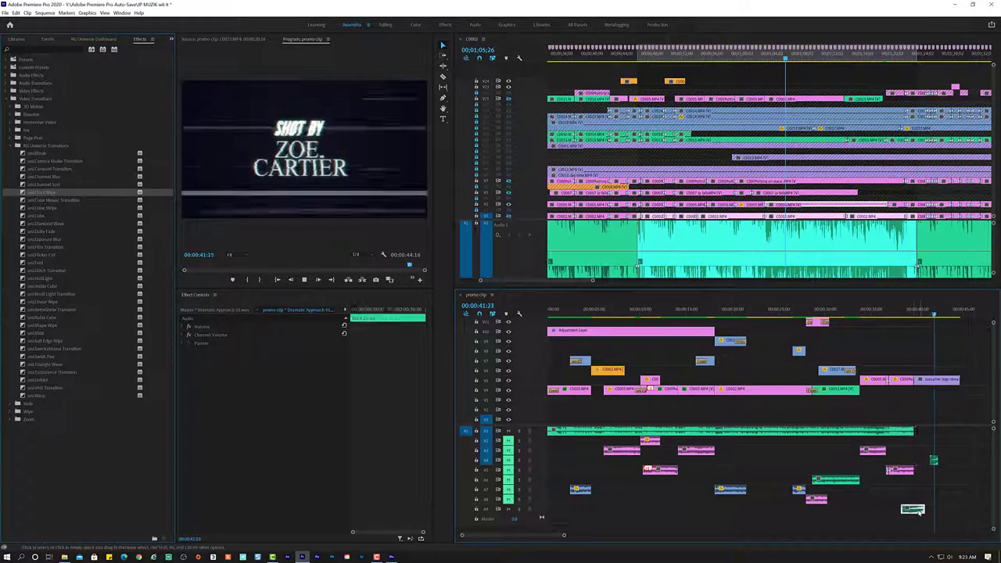
{"action": "left_click", "coordinate": [882, 311]}
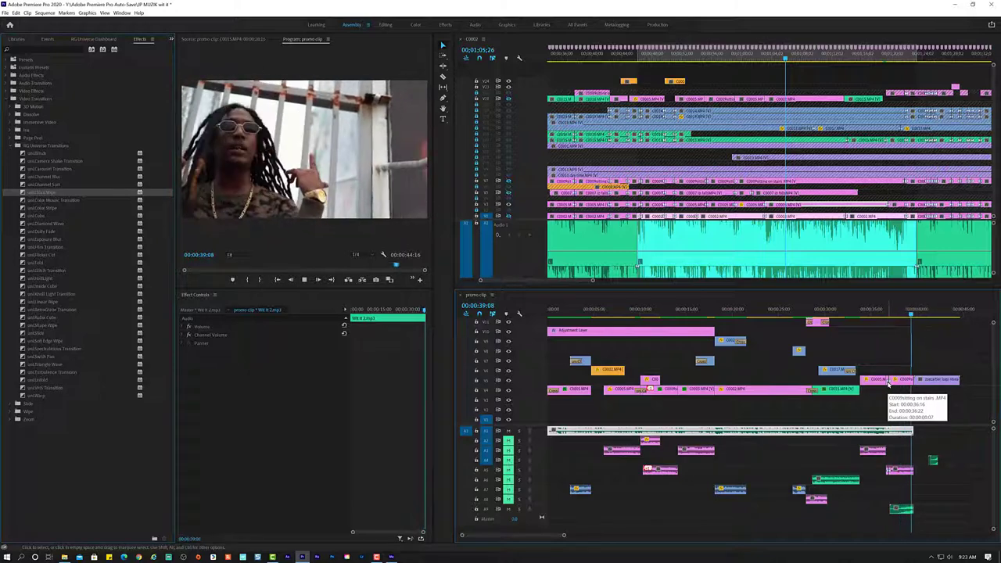
{"action": "left_click", "coordinate": [933, 460]}
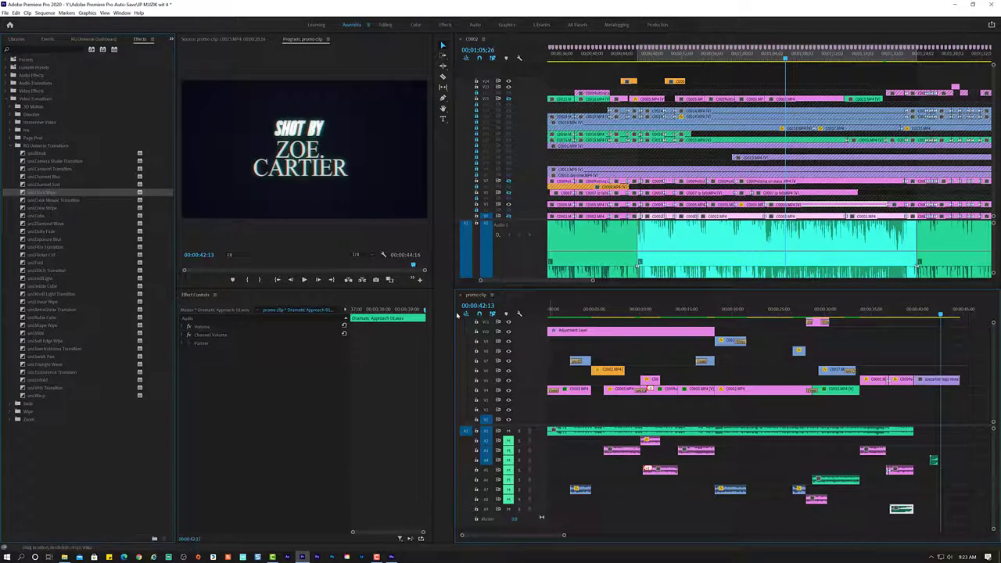
Show the sound clip's Volume settings and replay from 36:03 to confirm the sync.
{"action": "left_click", "coordinate": [181, 328]}
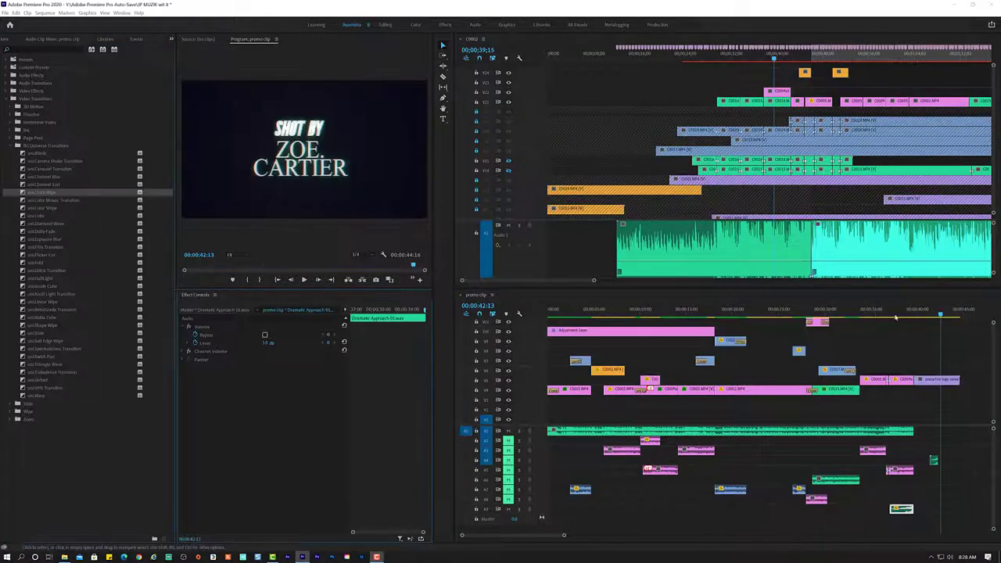
{"action": "left_click", "coordinate": [883, 315]}
{"action": "key", "text": "space"}
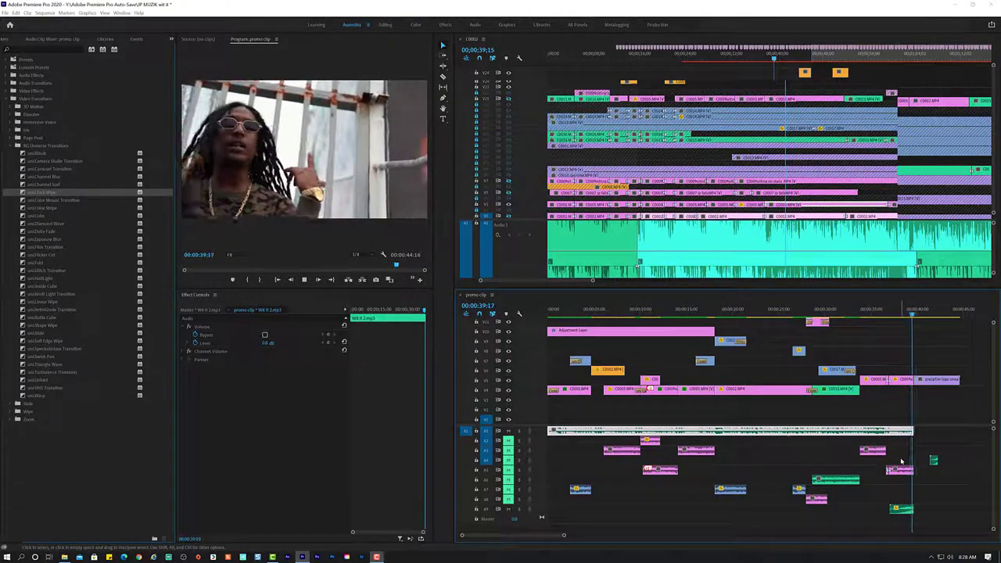
{"action": "left_click", "coordinate": [908, 420]}
{"action": "key", "text": "space"}
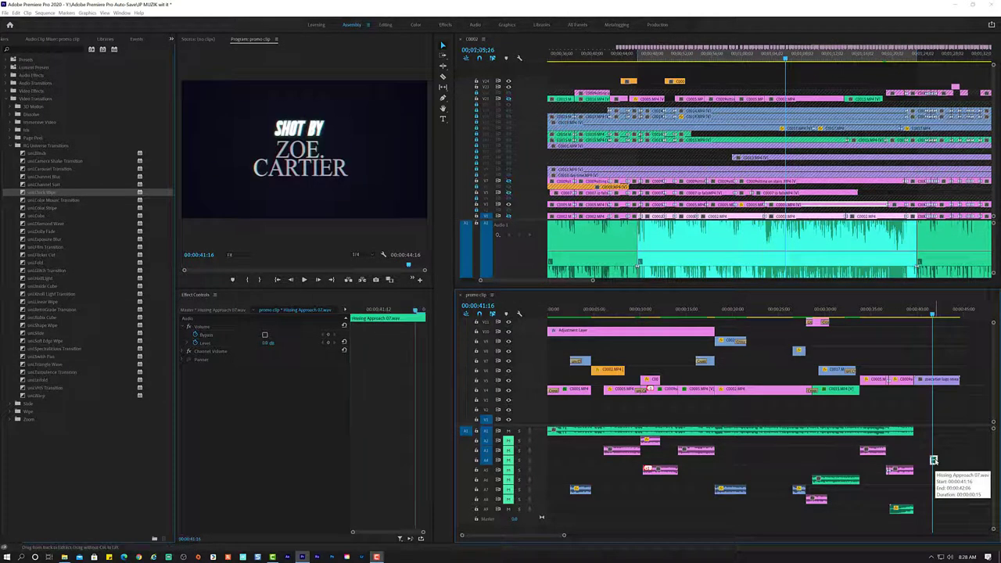
{"action": "key", "text": "equal"}
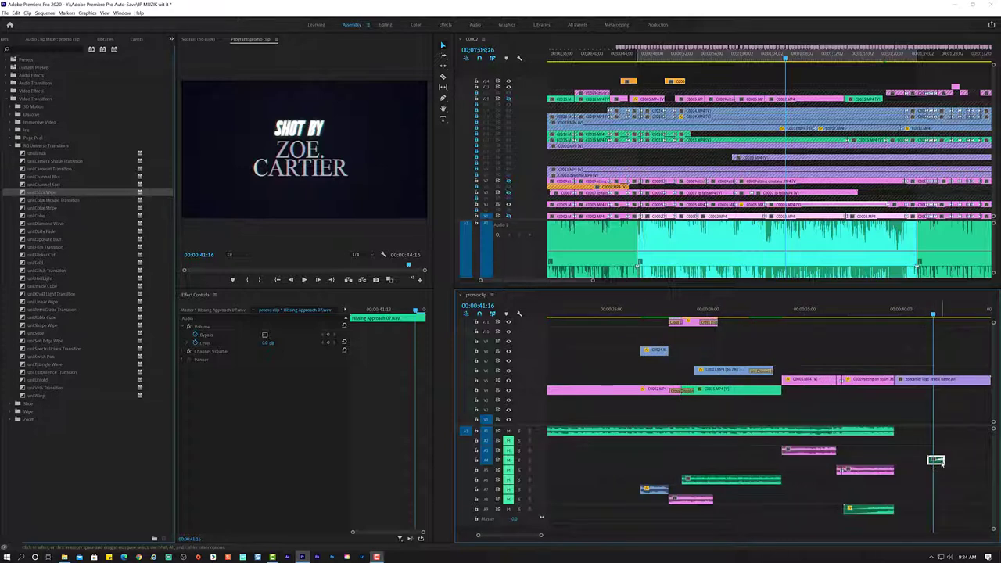
Move Hissing Approach 07 down to the bottom track and preview it from 00:38:23.
{"action": "left_click_drag", "start_coordinate": [933, 469], "coordinate": [937, 496]}
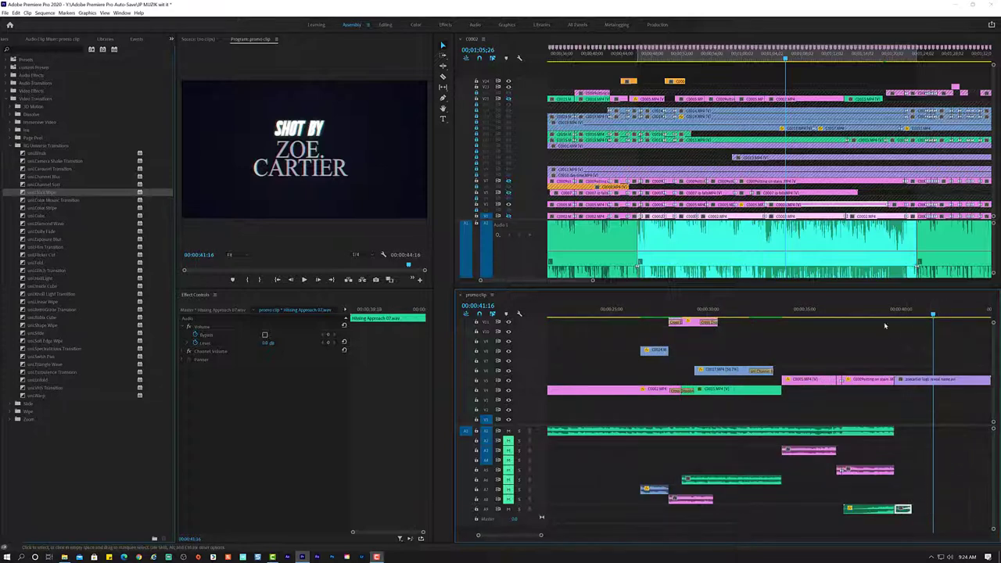
{"action": "left_click", "coordinate": [888, 430]}
{"action": "left_click", "coordinate": [878, 314]}
{"action": "key", "text": "space"}
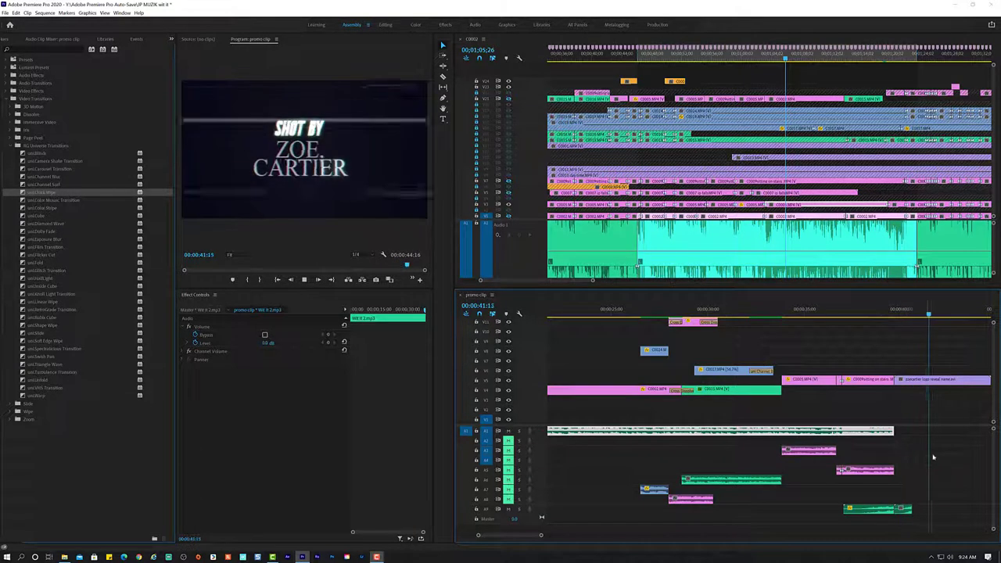
{"action": "key", "text": "space"}
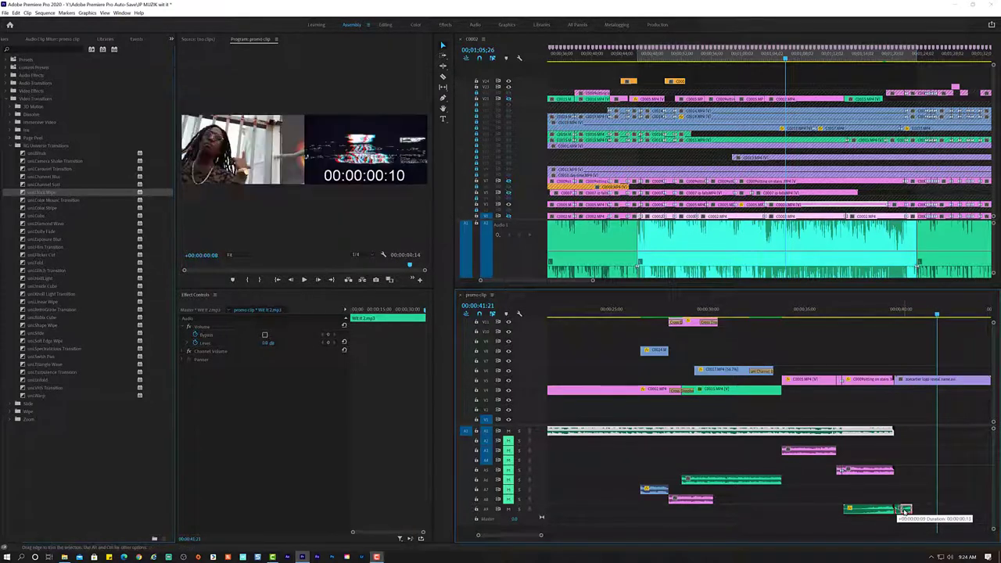
Trim the end of Hissing Approach 07 and replay the shortened sound.
{"action": "left_click_drag", "start_coordinate": [901, 510], "coordinate": [903, 509]}
{"action": "left_click", "coordinate": [886, 315]}
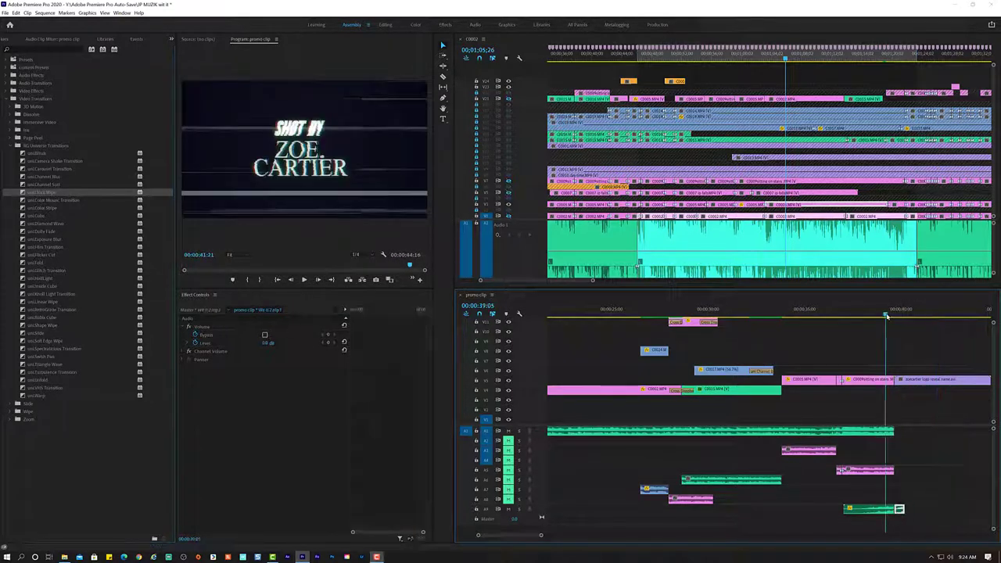
{"action": "key", "text": "space"}
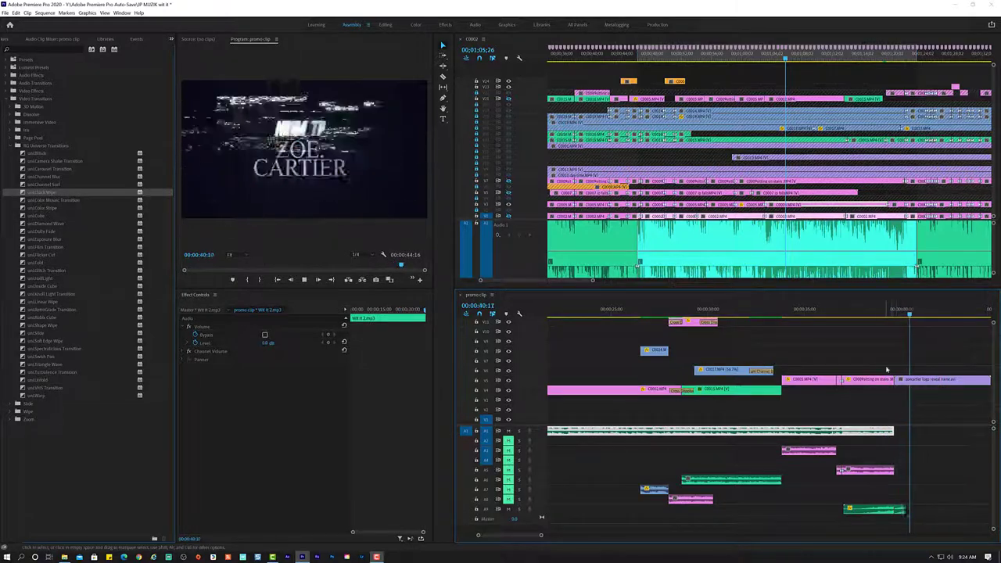
{"action": "key", "text": "space"}
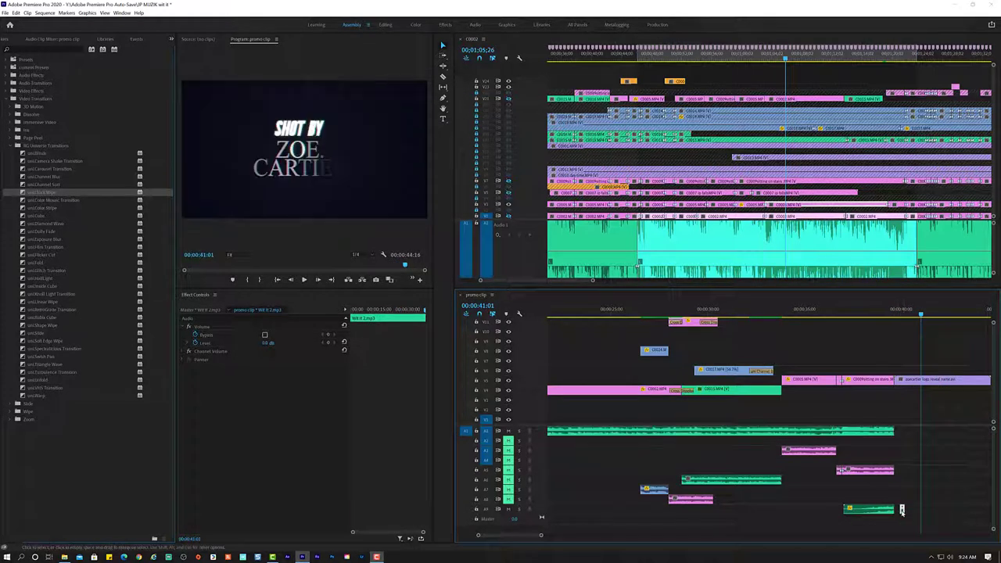
Nudge the bottom-track glitch sounds slightly earlier, replaying the logo reveal from 39:04.
{"action": "left_click", "coordinate": [884, 313]}
{"action": "key", "text": "space"}
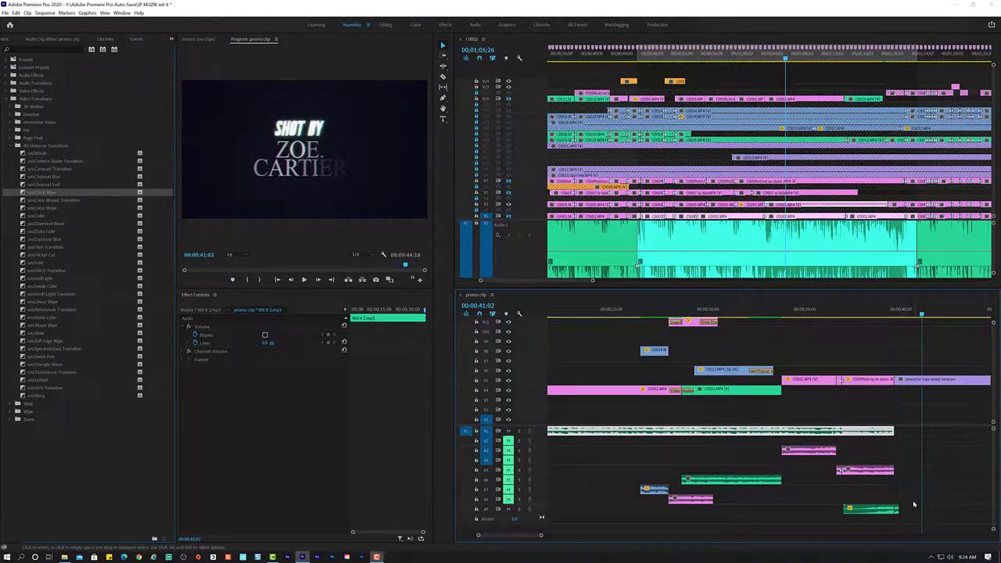
{"action": "left_click", "coordinate": [870, 510]}
{"action": "left_click_drag", "start_coordinate": [870, 512], "coordinate": [867, 512]}
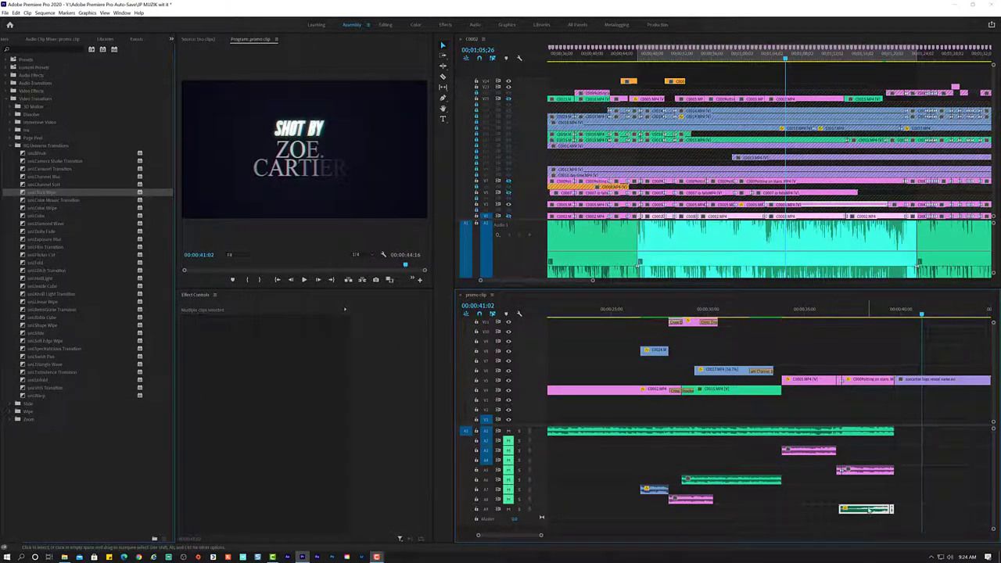
{"action": "left_click", "coordinate": [876, 314]}
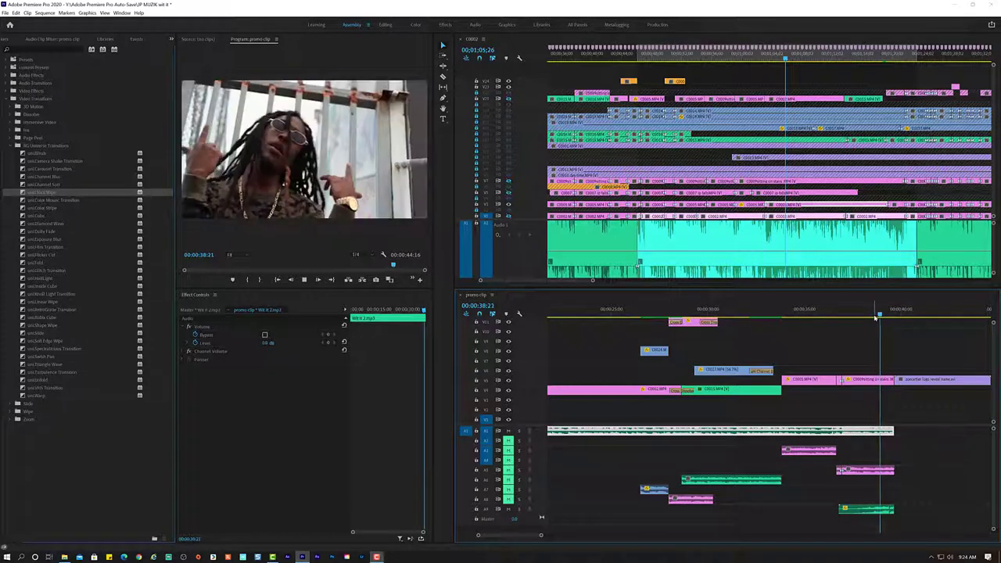
{"action": "key", "text": "space"}
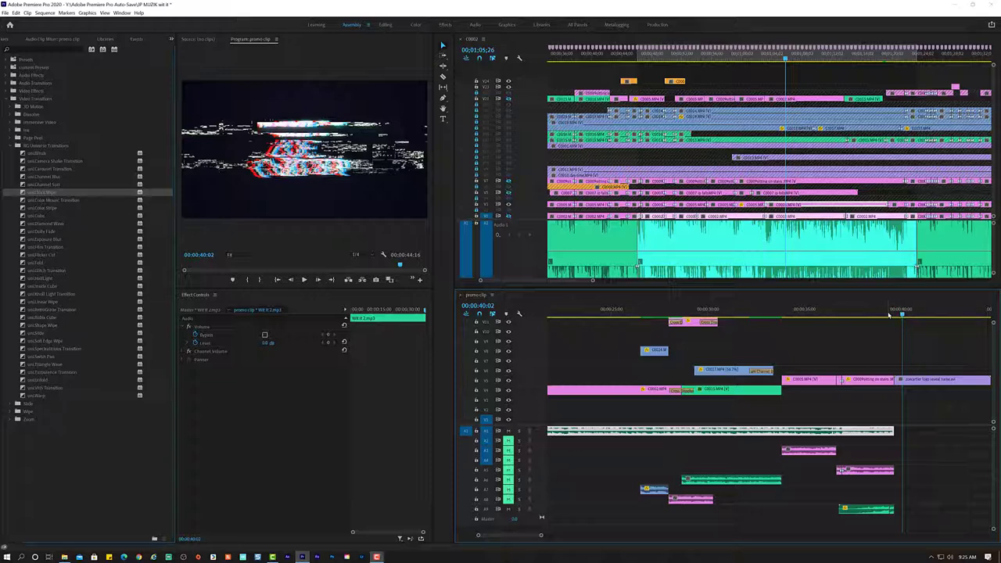
{"action": "left_click", "coordinate": [888, 313]}
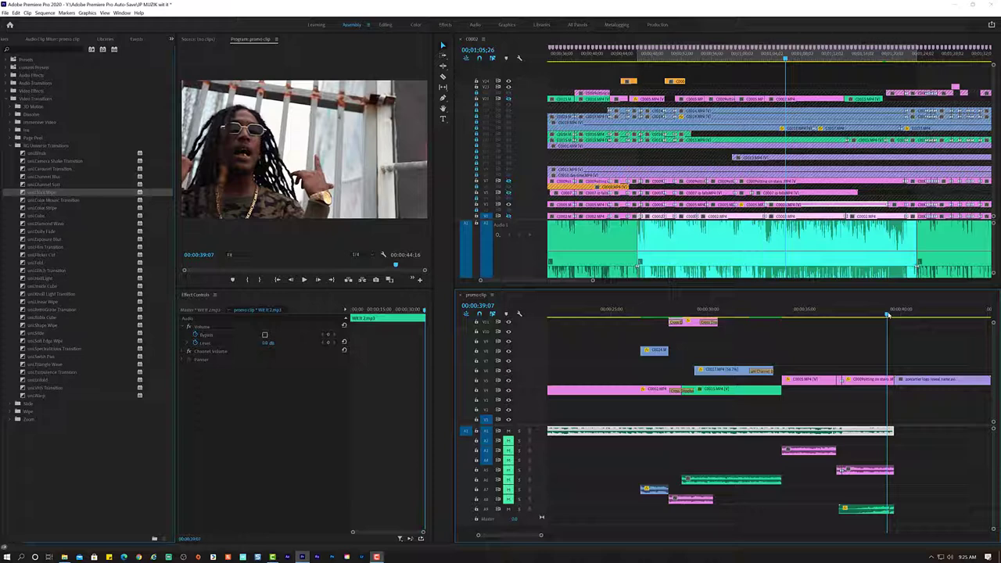
Replay the promo sequence from about 00:00:12 through to its 00:00:44:16 end.
{"action": "key", "text": "space"}
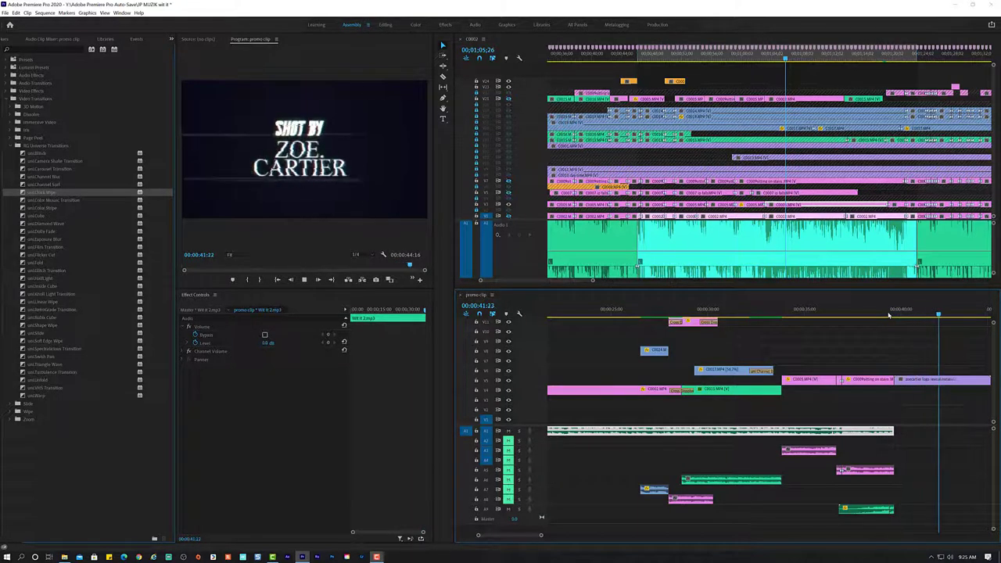
{"action": "key", "text": "space"}
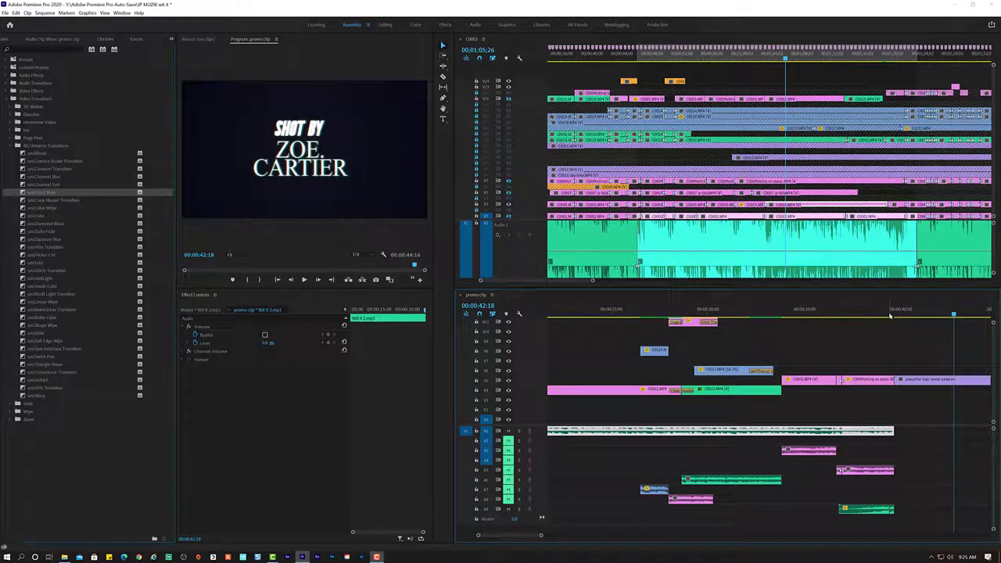
{"action": "key", "text": "Up"}
{"action": "key", "text": "Up"}
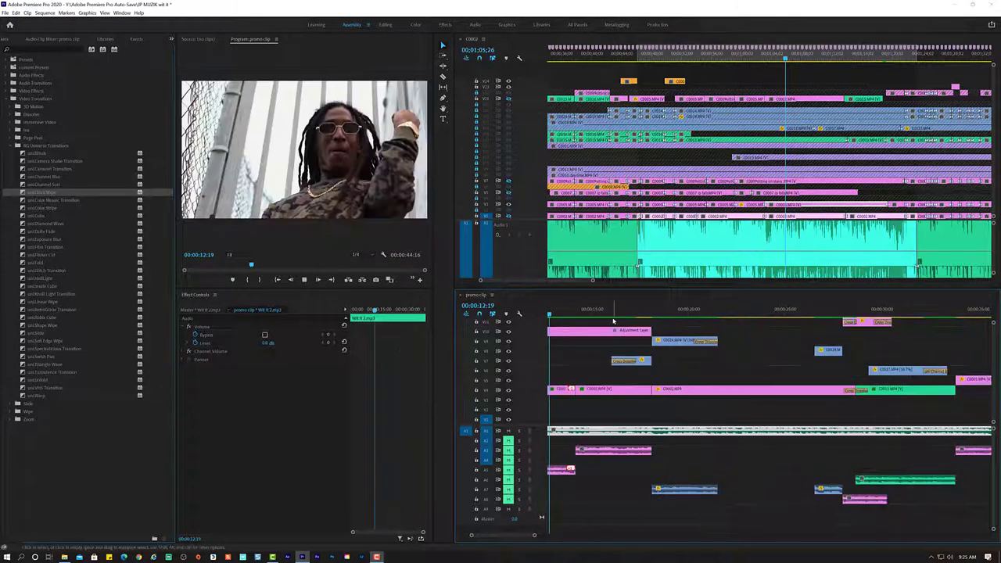
{"action": "key", "text": "space"}
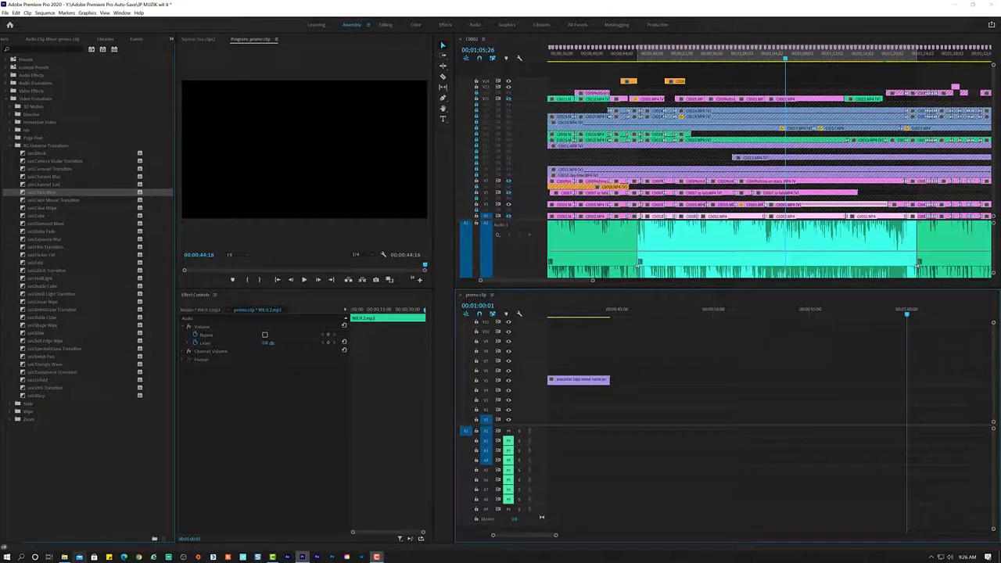
Audition Rumbling Approach 01 and Swooshy Approach 03, then return to Essential Sound Effects V2.
{"action": "left_click", "coordinate": [64, 557]}
{"action": "double_click", "coordinate": [375, 245]}
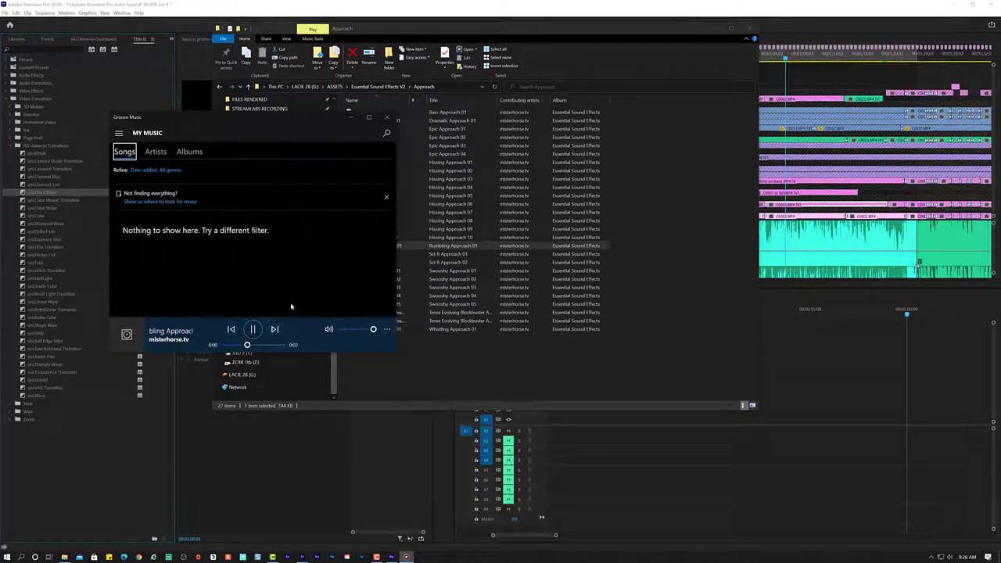
{"action": "left_click", "coordinate": [390, 117]}
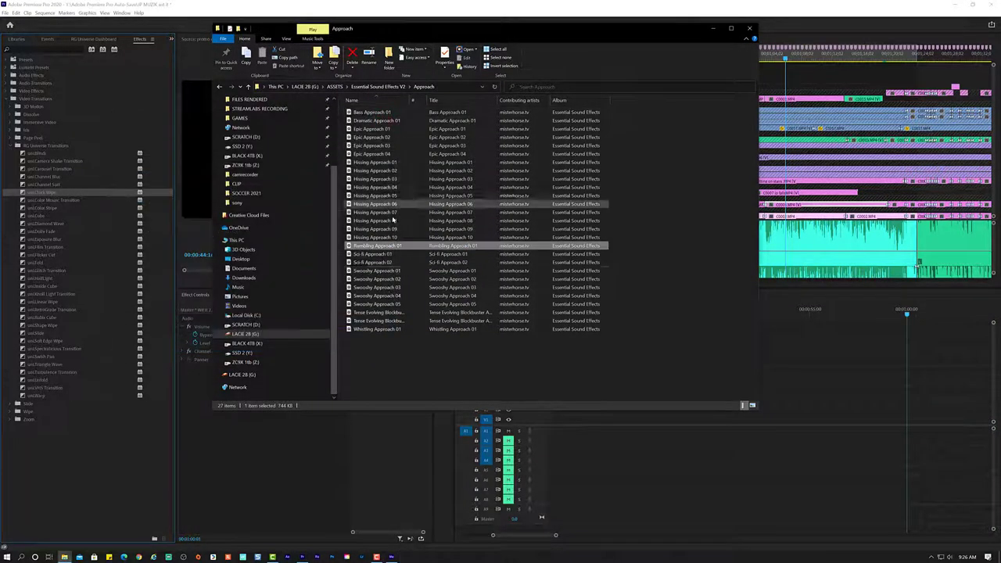
{"action": "double_click", "coordinate": [375, 287]}
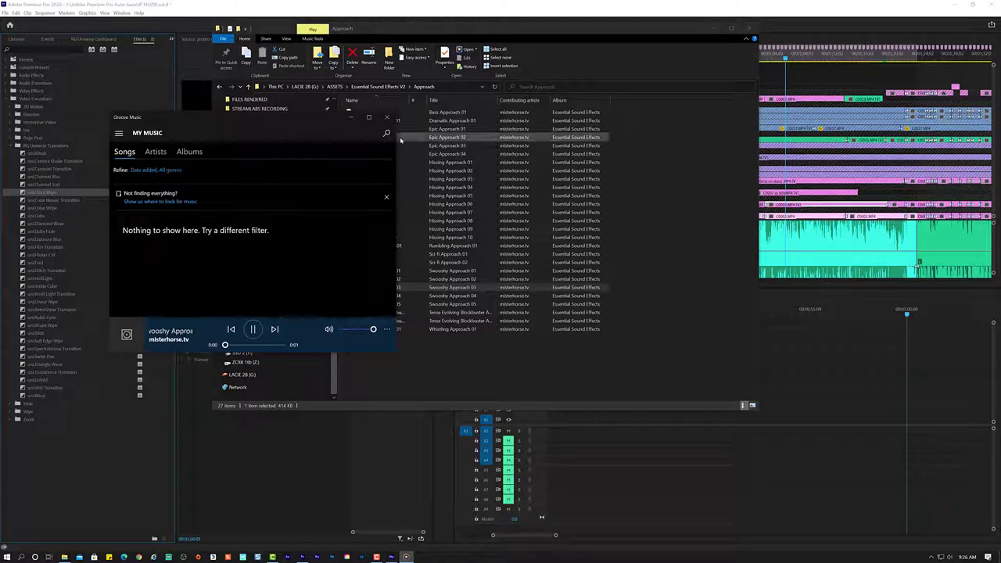
{"action": "left_click", "coordinate": [386, 117]}
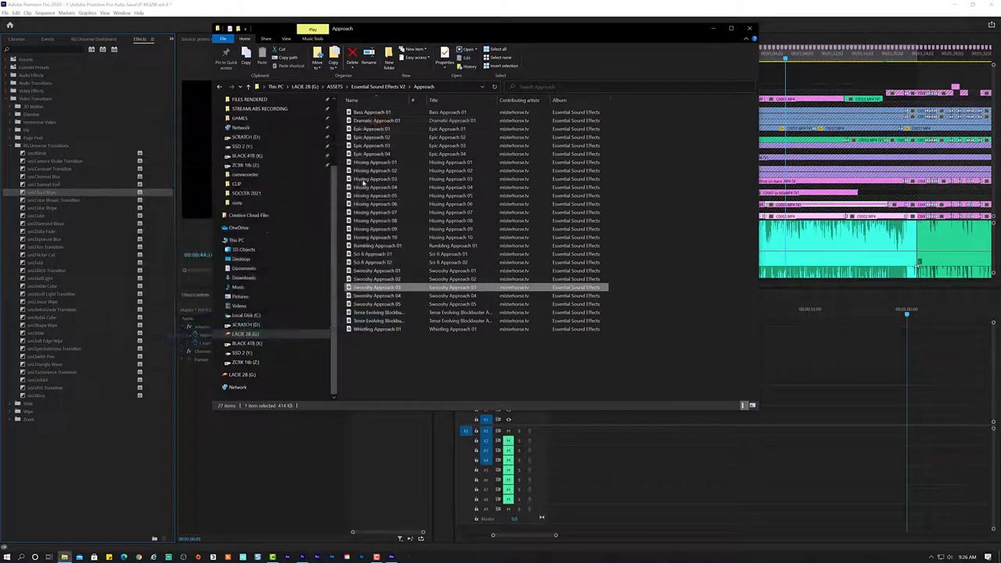
{"action": "left_click", "coordinate": [379, 86]}
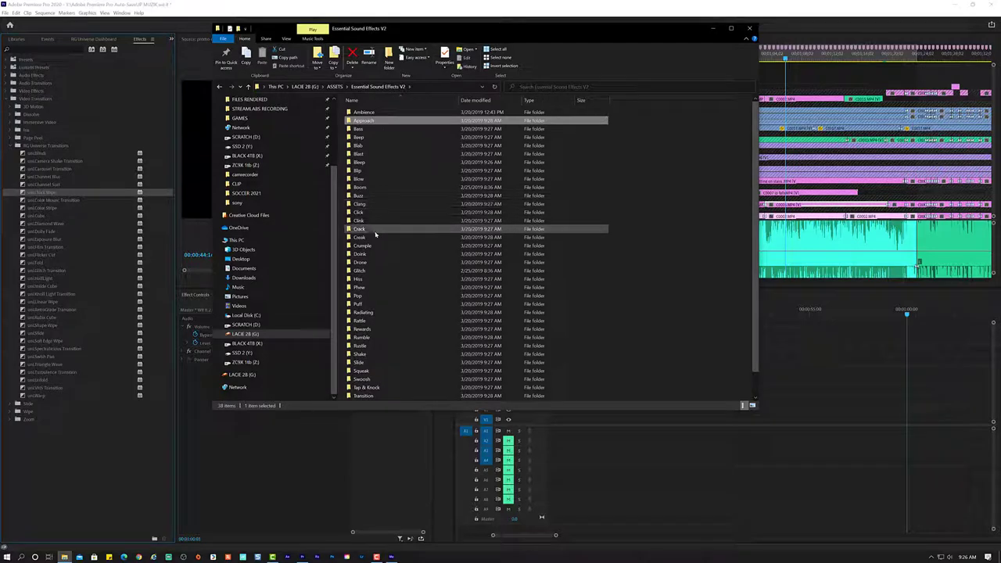
Open Glitch > Miscellaneous and audition Malfunctioning Slow-Down 01 and Miscellaneous Glitch 05.
{"action": "double_click", "coordinate": [383, 270]}
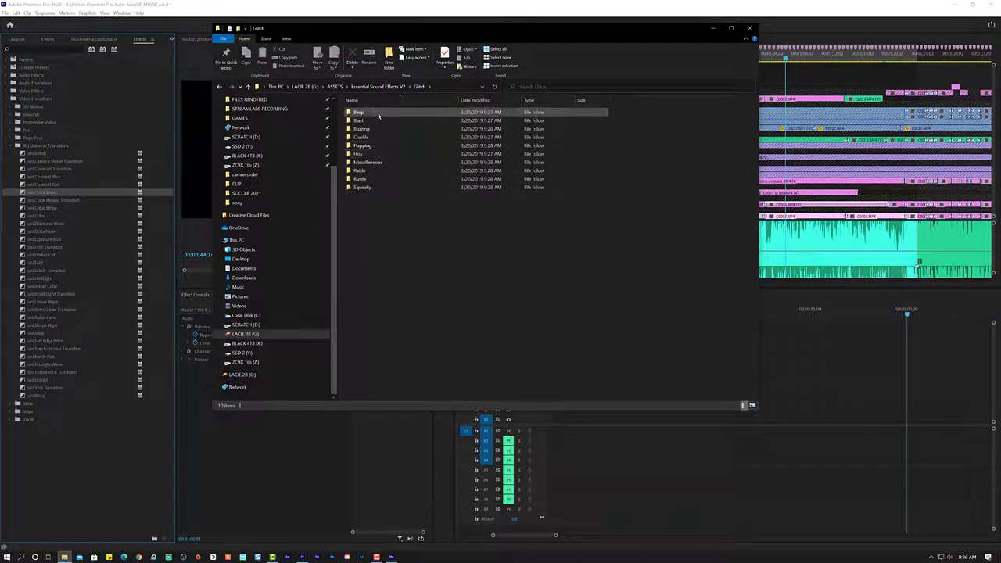
{"action": "double_click", "coordinate": [383, 162]}
{"action": "double_click", "coordinate": [379, 120]}
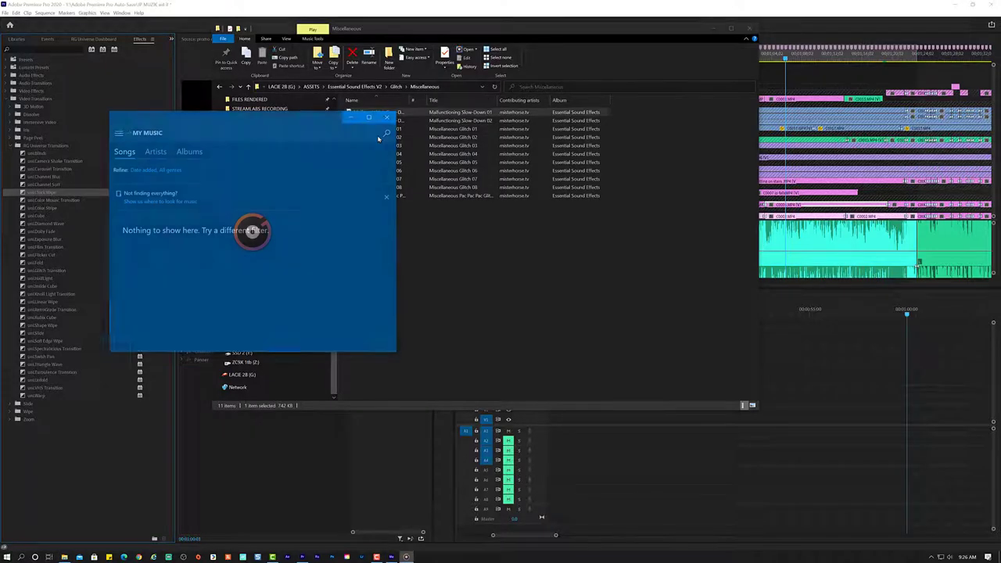
{"action": "double_click", "coordinate": [394, 162]}
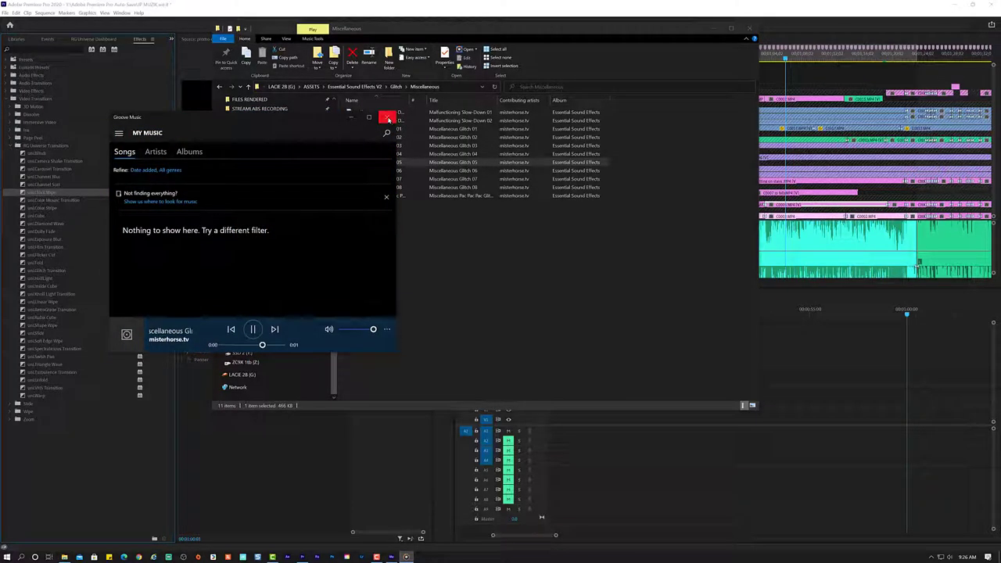
{"action": "left_click", "coordinate": [388, 119]}
Audition Miscellaneous Glitch 07, 08 and 01, ending on Malfunctioning Slow-Down 02.
{"action": "key", "text": "Down"}
{"action": "key", "text": "Down"}
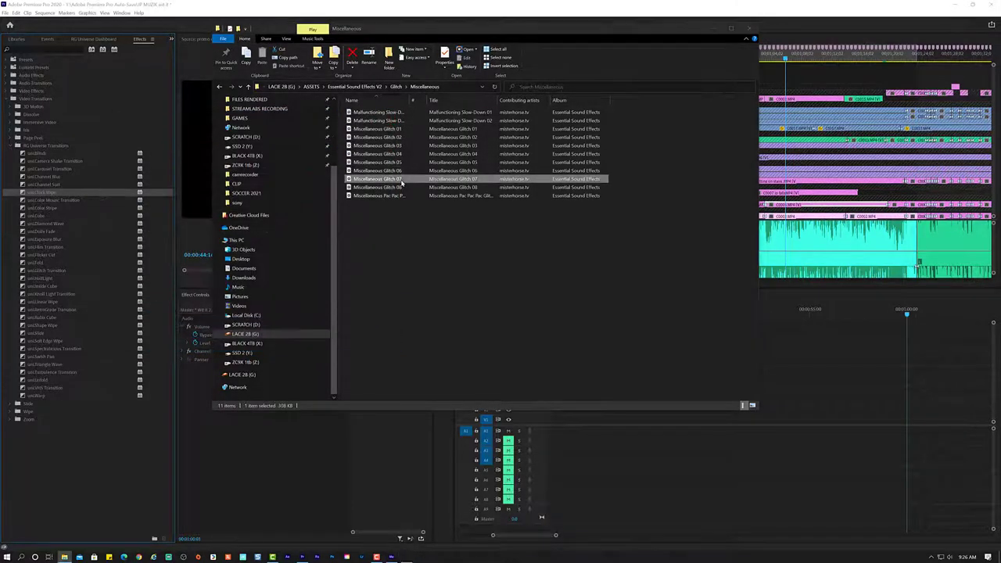
{"action": "key", "text": "Return"}
{"action": "left_click", "coordinate": [387, 118]}
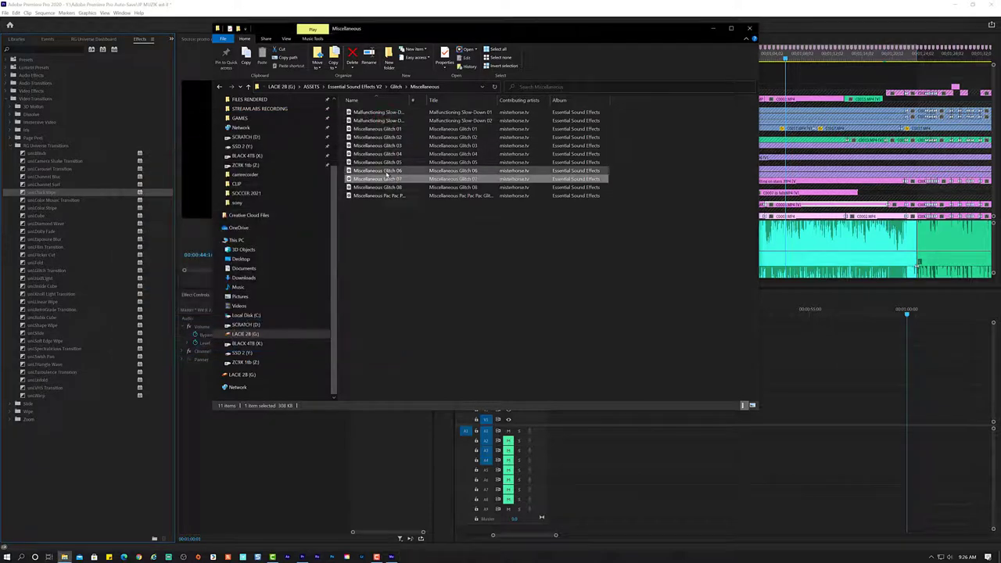
{"action": "key", "text": "Down"}
{"action": "key", "text": "Return"}
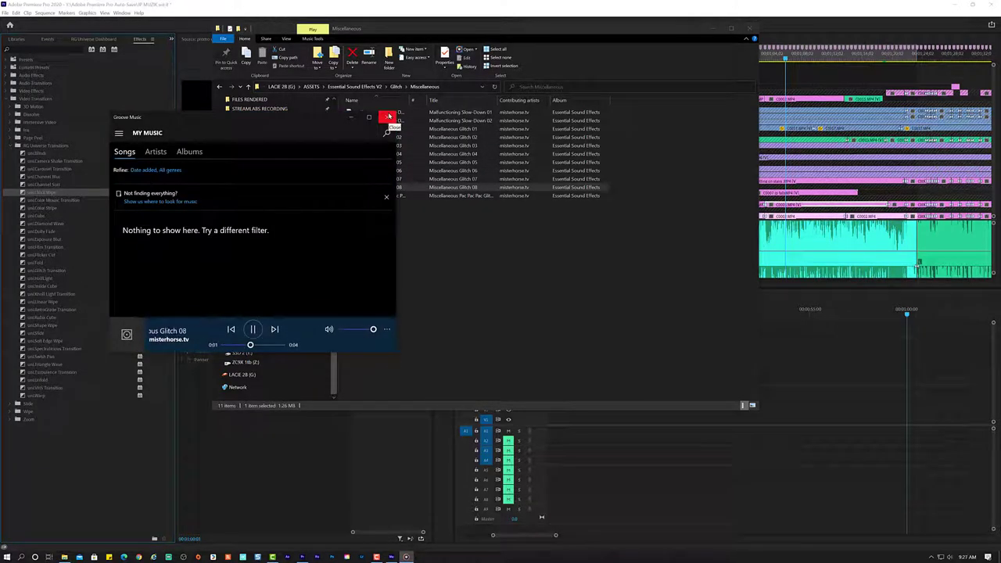
{"action": "left_click", "coordinate": [389, 116]}
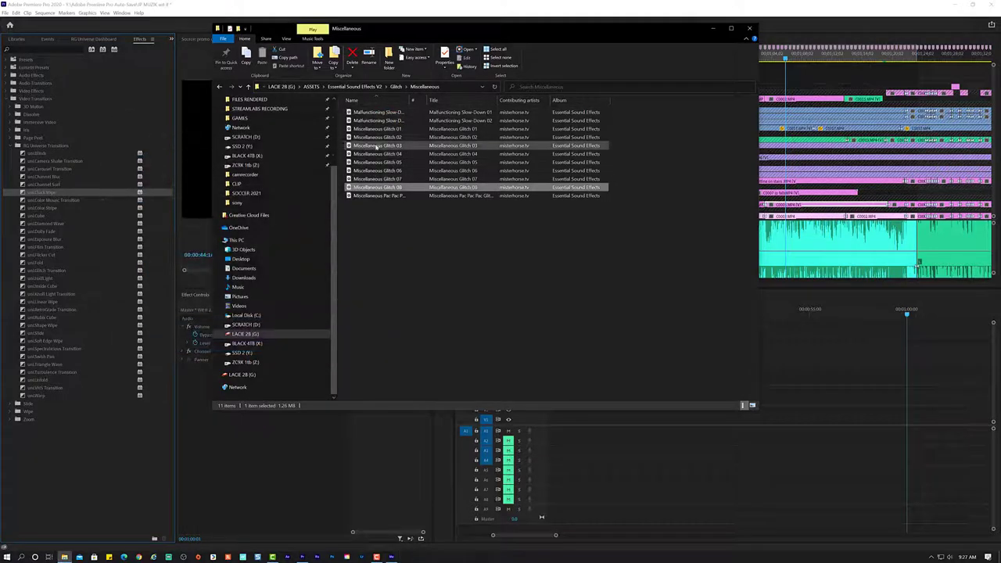
{"action": "double_click", "coordinate": [379, 129]}
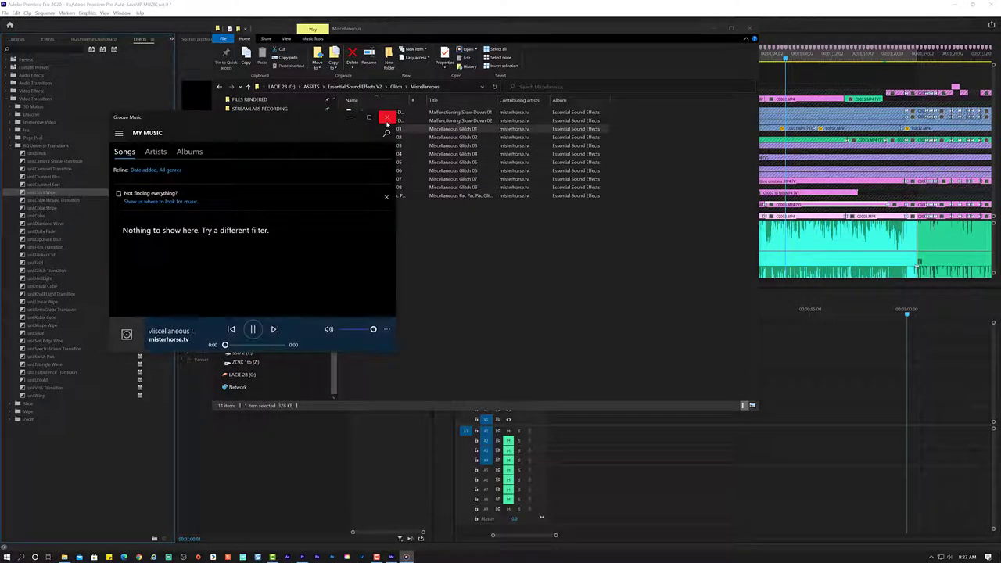
{"action": "left_click", "coordinate": [386, 119]}
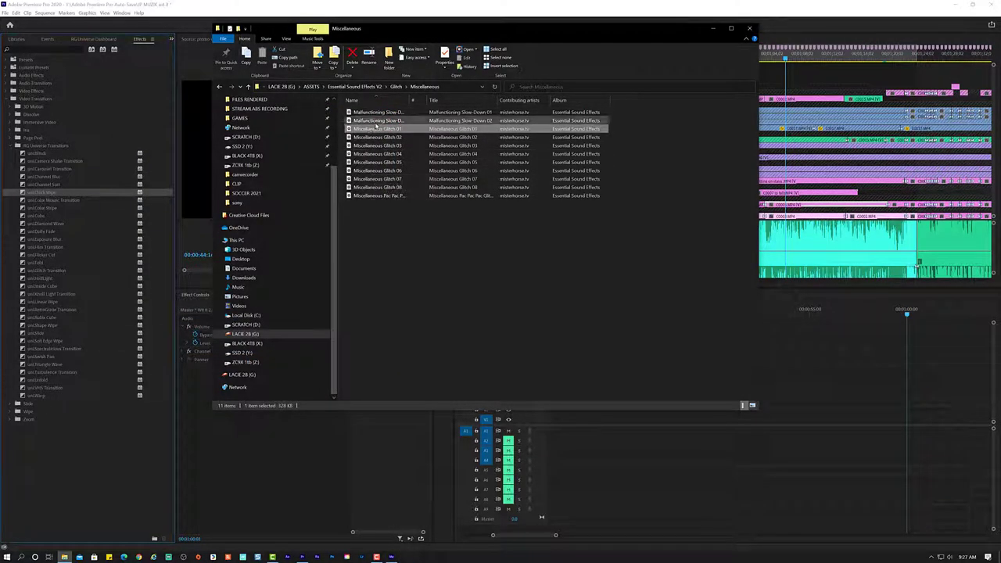
{"action": "double_click", "coordinate": [377, 121]}
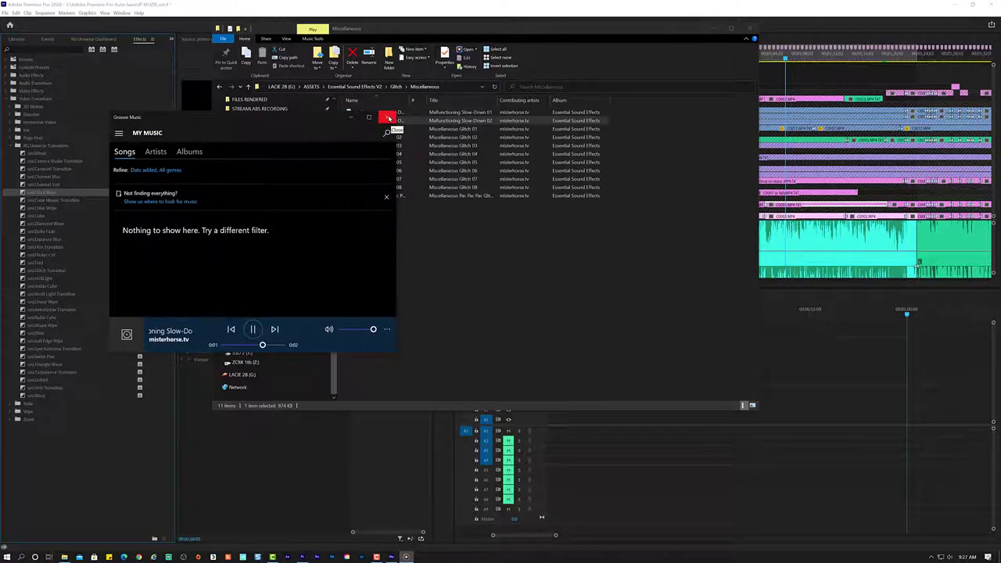
{"action": "left_click", "coordinate": [388, 118]}
Drag Malfunctioning Slow-Down 02.wav onto the promo clip's bottom audio track under the logo reveal.
{"action": "left_click_drag", "start_coordinate": [376, 121], "coordinate": [641, 219]}
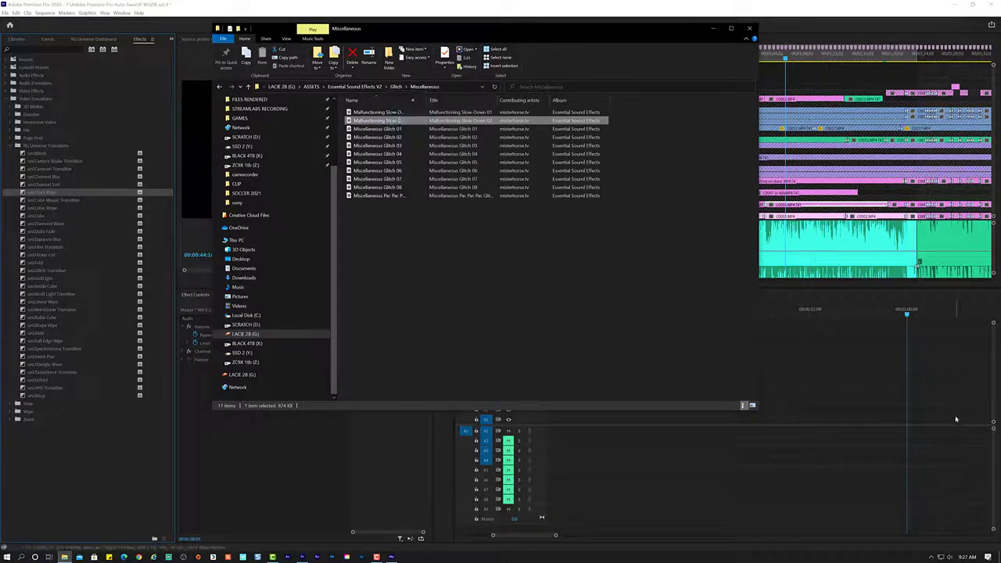
{"action": "left_click", "coordinate": [985, 449]}
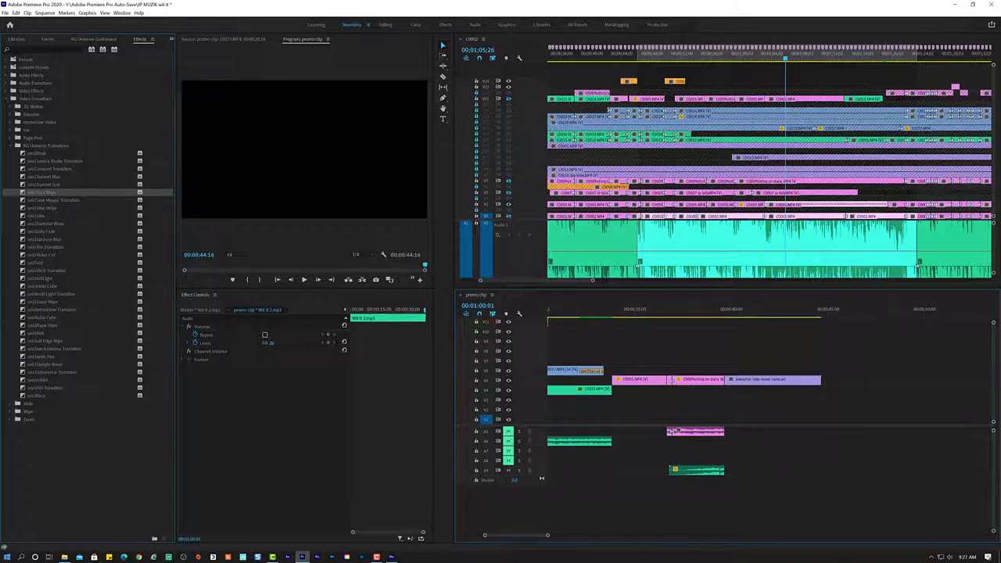
{"action": "left_click", "coordinate": [64, 556]}
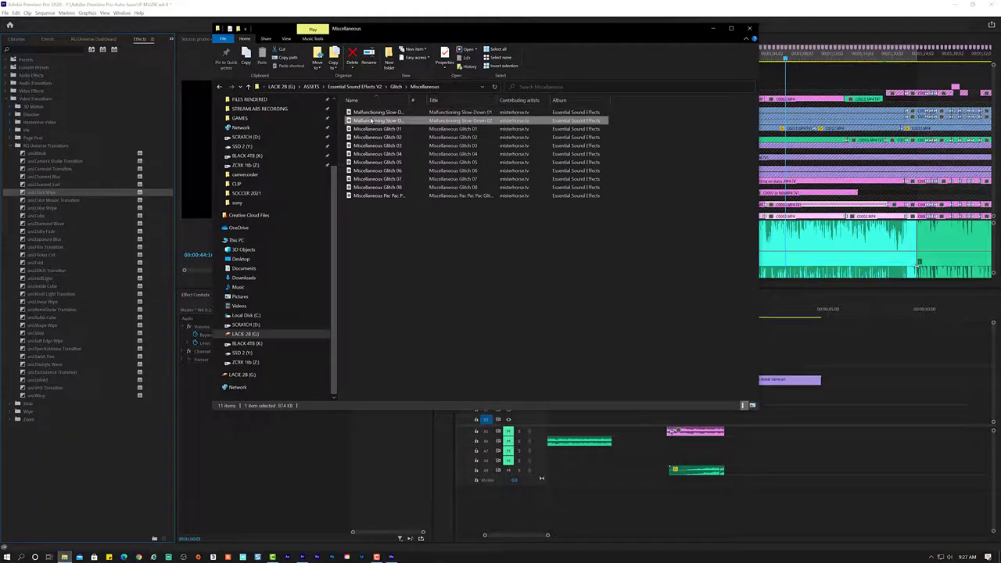
{"action": "double_click", "coordinate": [384, 114]}
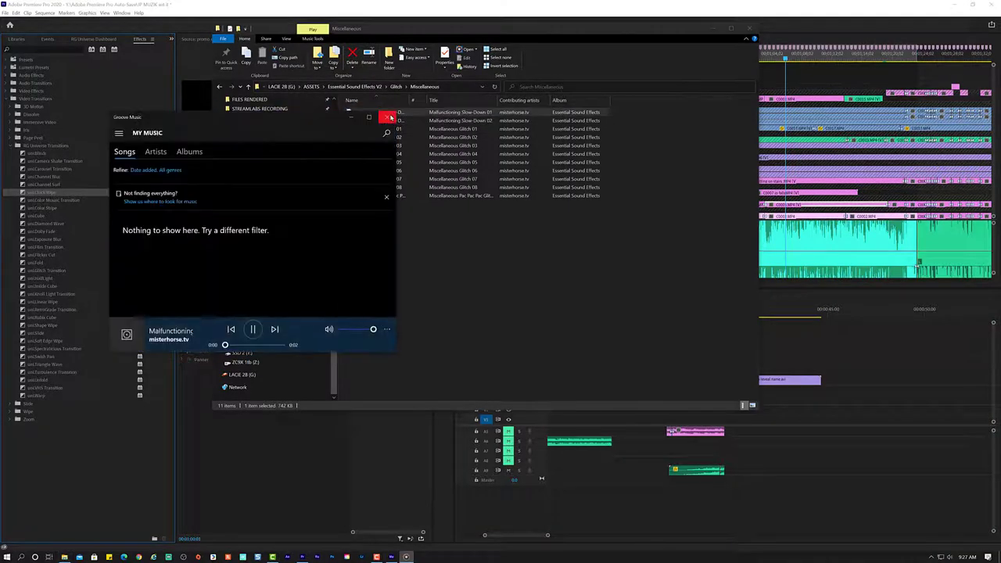
{"action": "left_click", "coordinate": [387, 119]}
{"action": "left_click", "coordinate": [375, 121]}
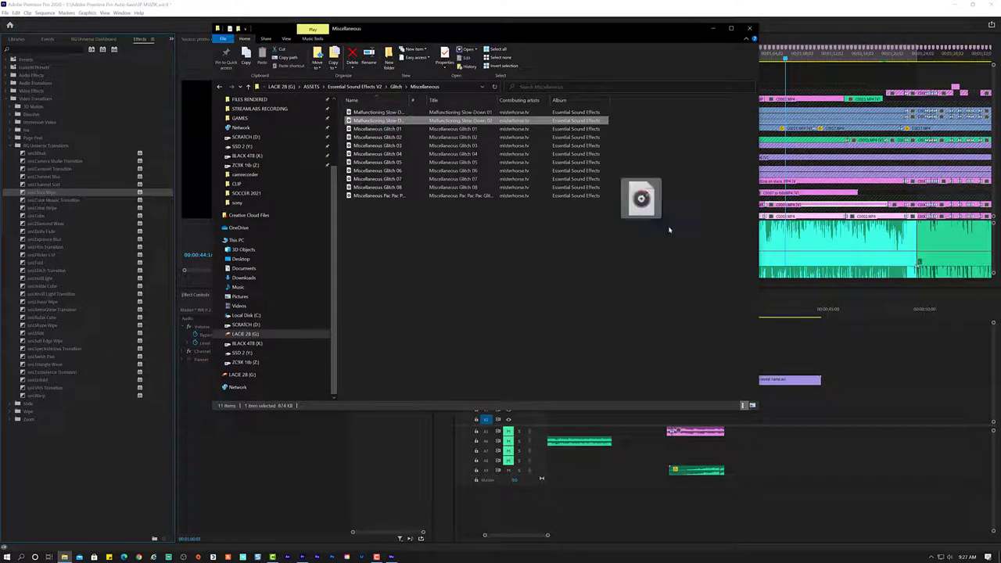
{"action": "left_click_drag", "start_coordinate": [668, 229], "coordinate": [722, 495]}
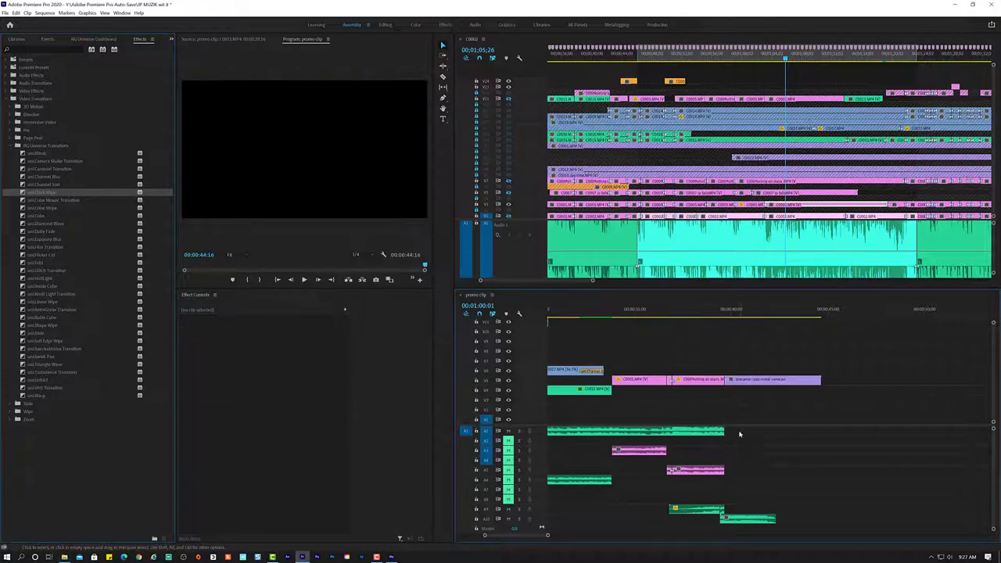
Play the 'Shot by' logo reveal from about 38 seconds, then select Malfunctioning Slow-Down 02 on A10.
{"action": "left_click", "coordinate": [708, 316]}
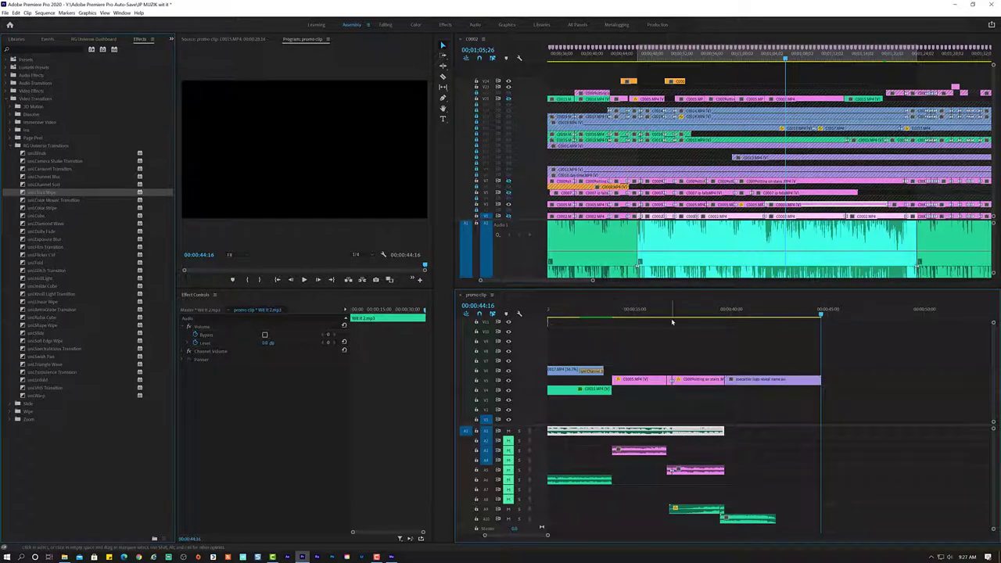
{"action": "key", "text": "space"}
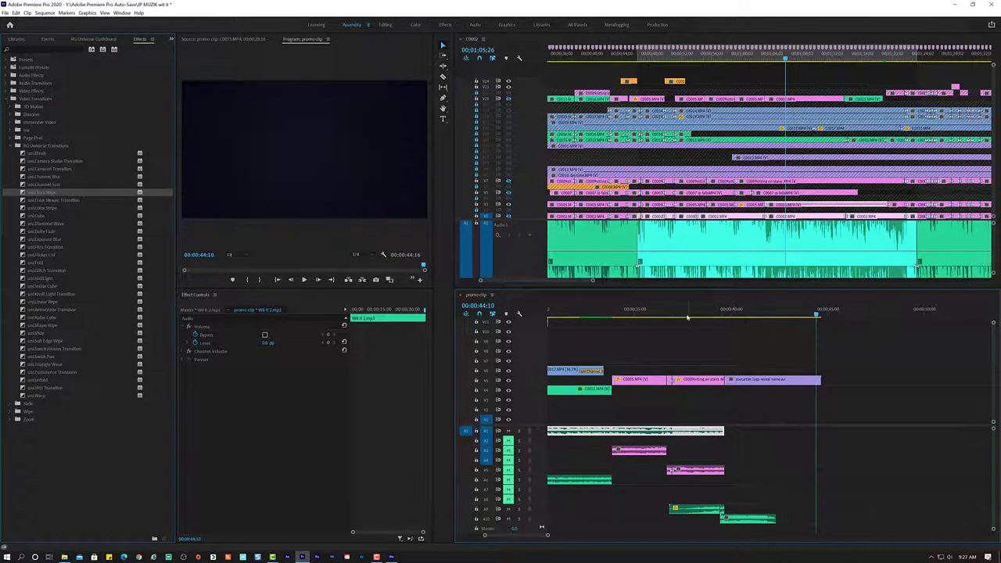
{"action": "key", "text": "space"}
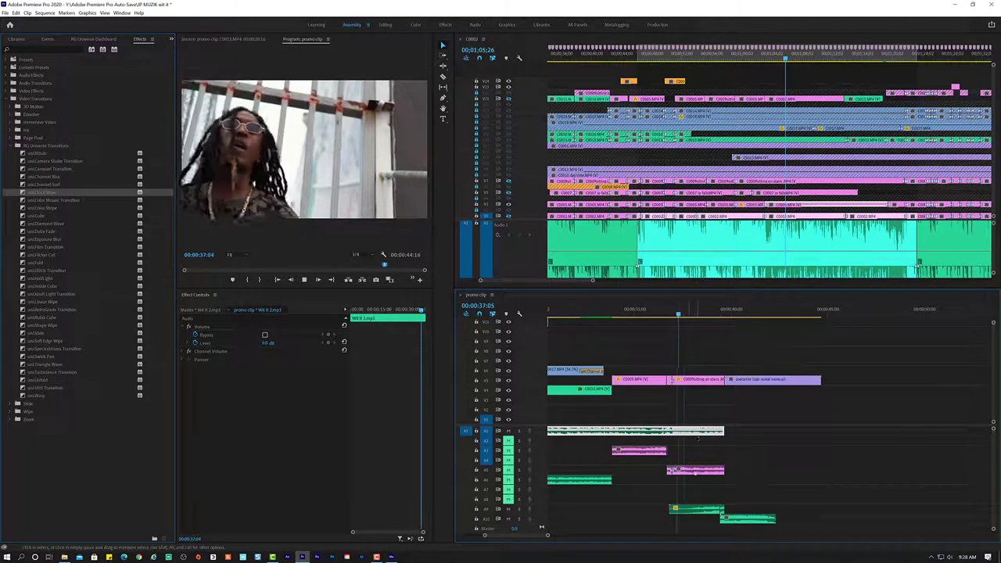
{"action": "key", "text": "space"}
{"action": "left_click", "coordinate": [720, 510]}
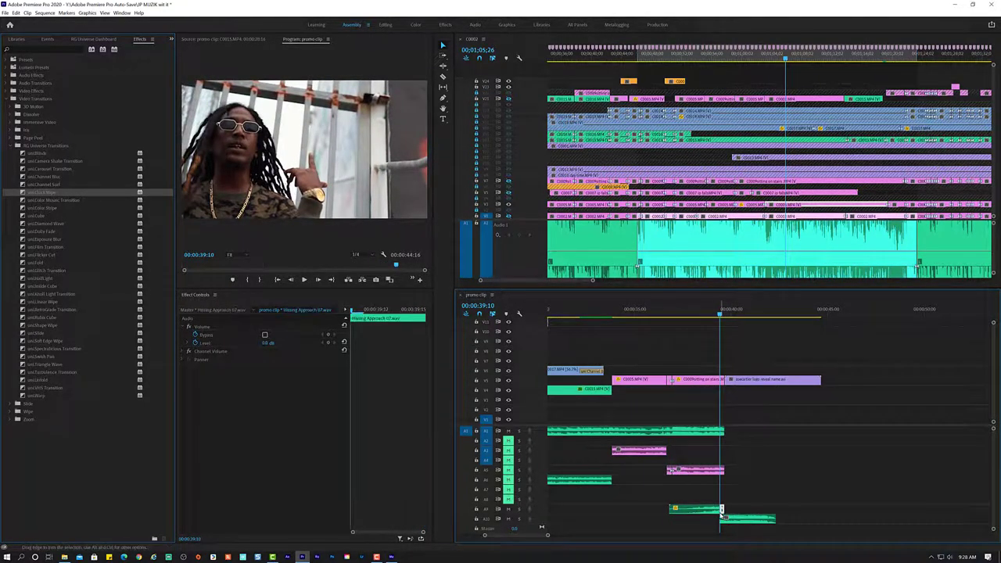
{"action": "left_click", "coordinate": [720, 514]}
{"action": "key", "text": "space"}
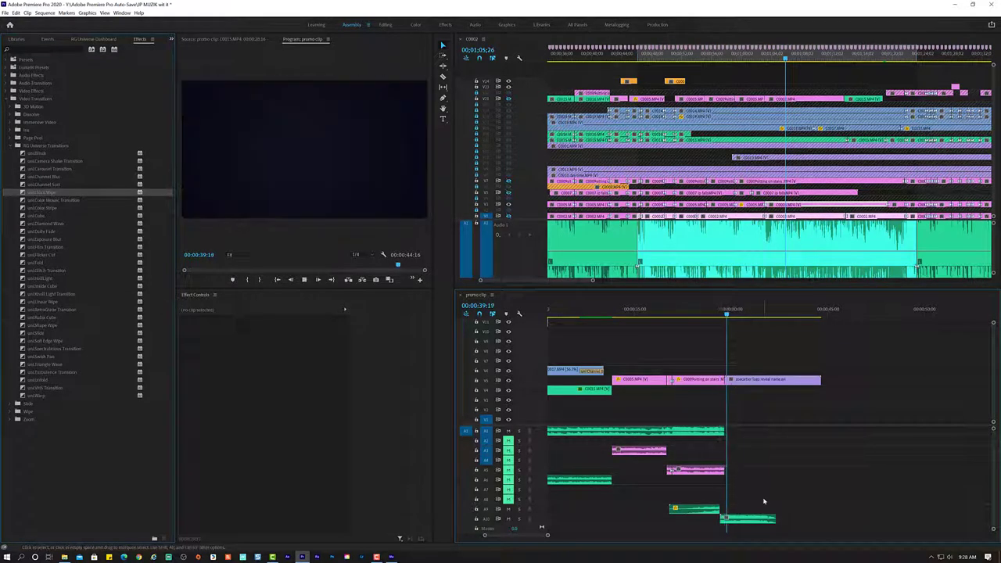
{"action": "left_click", "coordinate": [710, 310]}
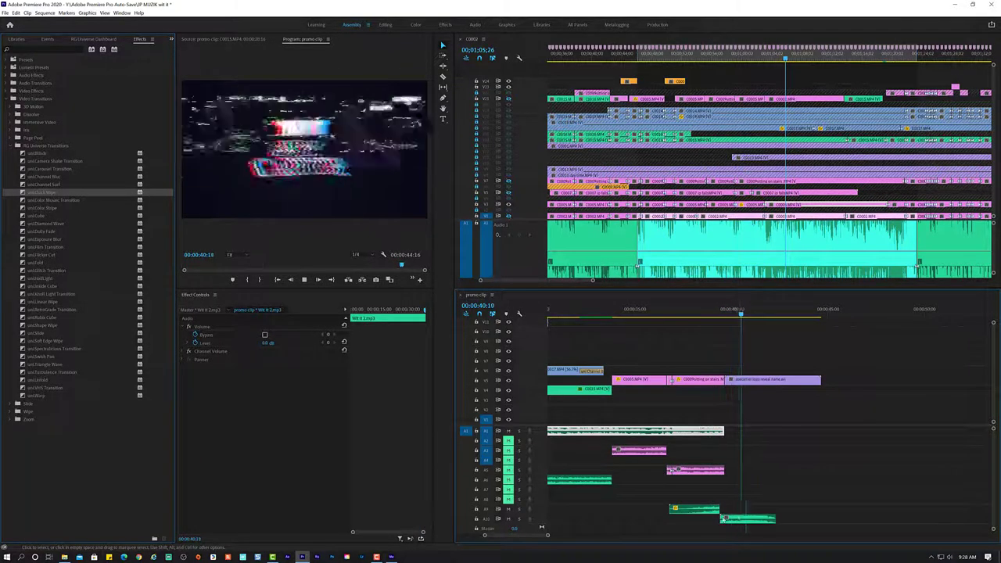
{"action": "left_click", "coordinate": [726, 519]}
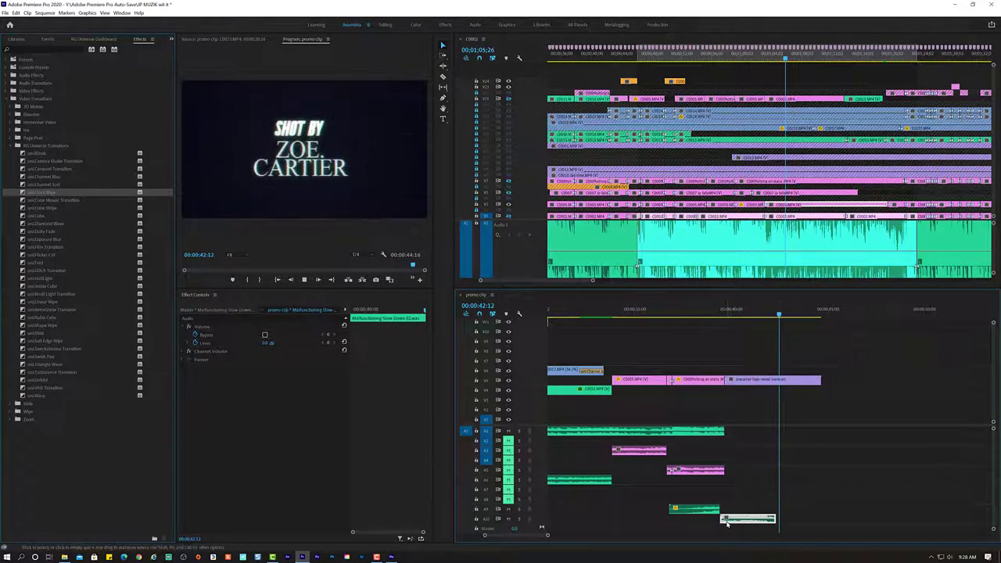
Preview Miscellaneous Glitch 02 from the Glitch sound effects folder.
{"action": "left_click", "coordinate": [65, 557]}
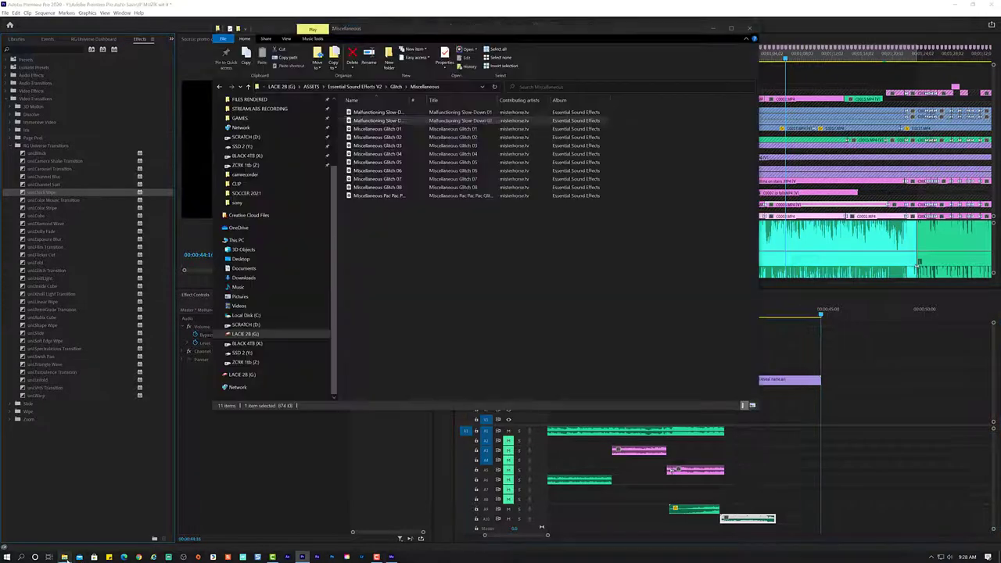
{"action": "double_click", "coordinate": [355, 139]}
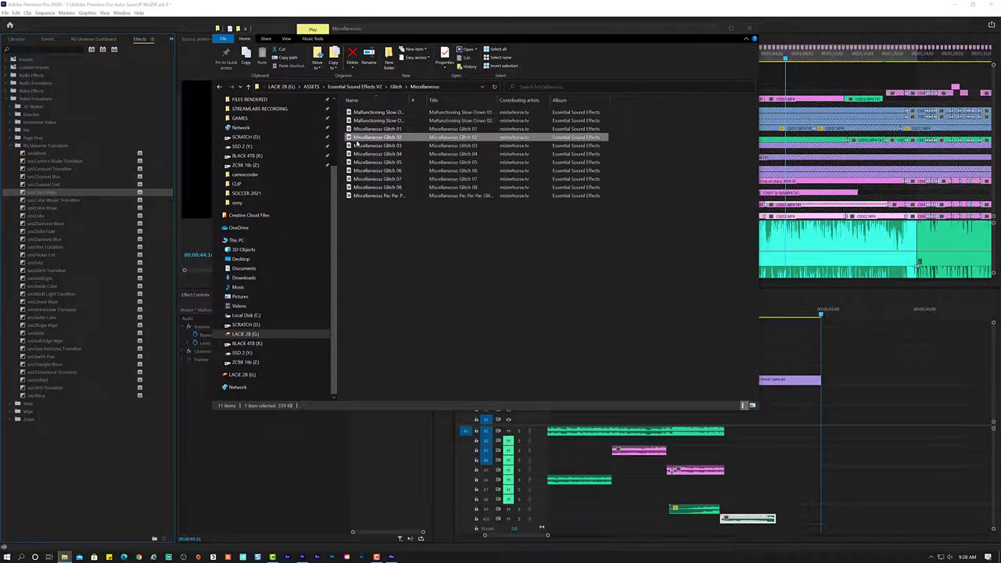
{"action": "left_click", "coordinate": [388, 118]}
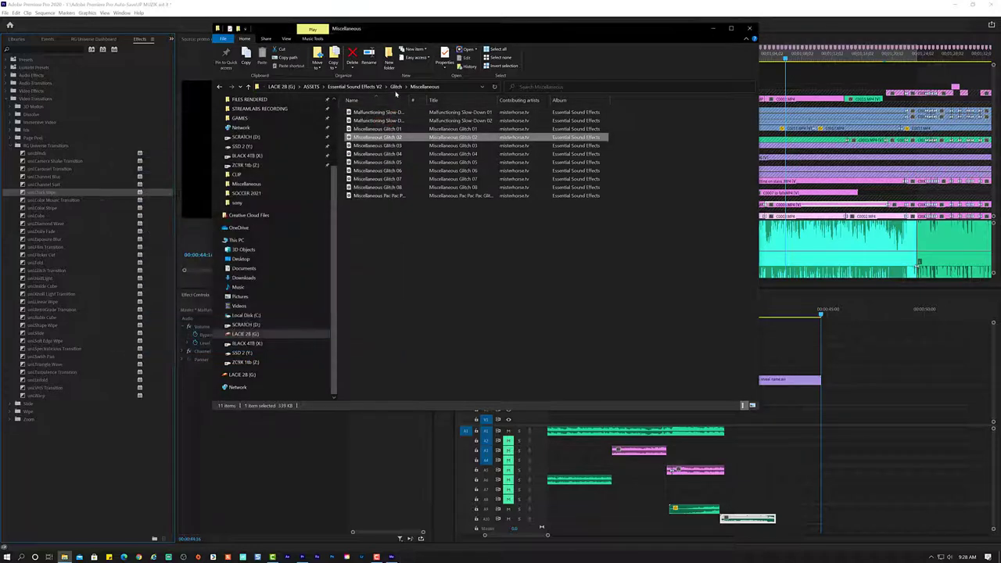
{"action": "left_click", "coordinate": [395, 87]}
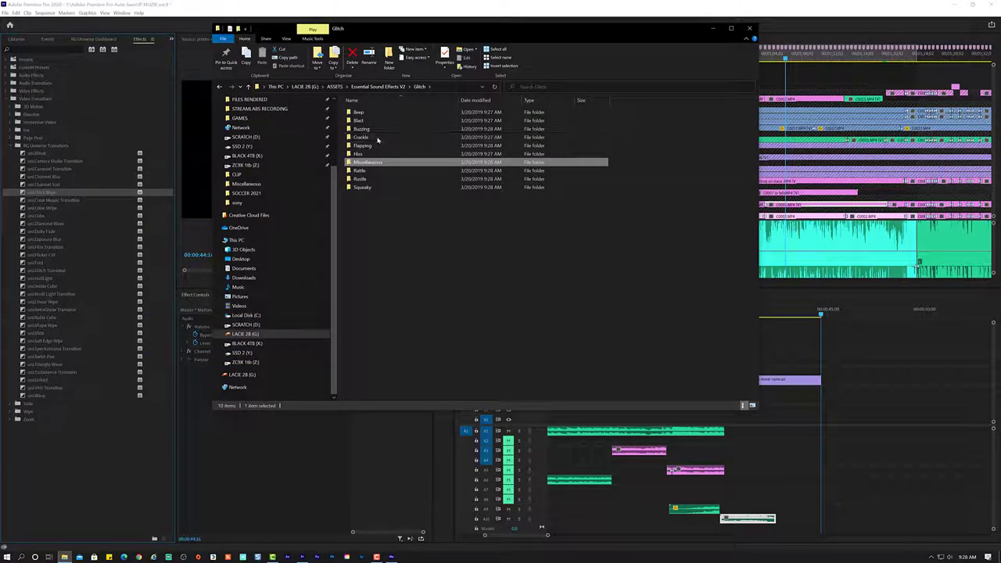
Preview Crackle Glitch 04, 05, 08, 11 and 13 in the Crackle folder.
{"action": "double_click", "coordinate": [361, 137]}
{"action": "double_click", "coordinate": [374, 138]}
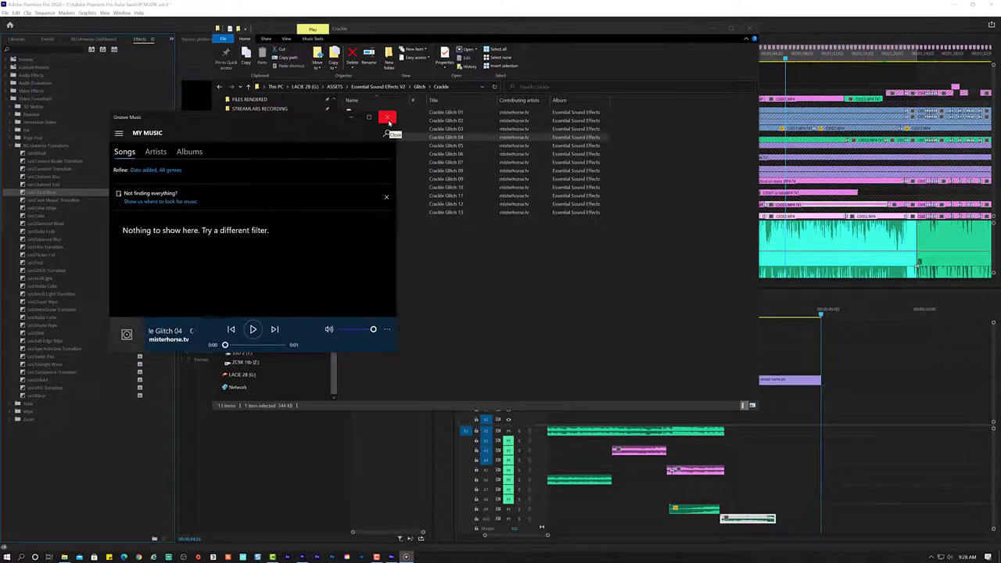
{"action": "left_click", "coordinate": [403, 115]}
{"action": "double_click", "coordinate": [378, 146]}
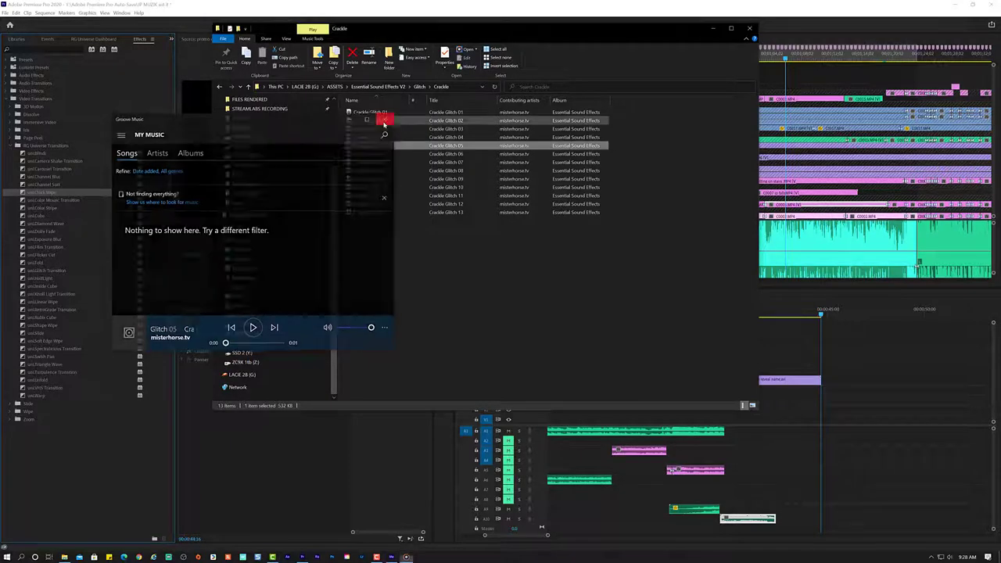
{"action": "left_click", "coordinate": [383, 122]}
{"action": "double_click", "coordinate": [377, 170]}
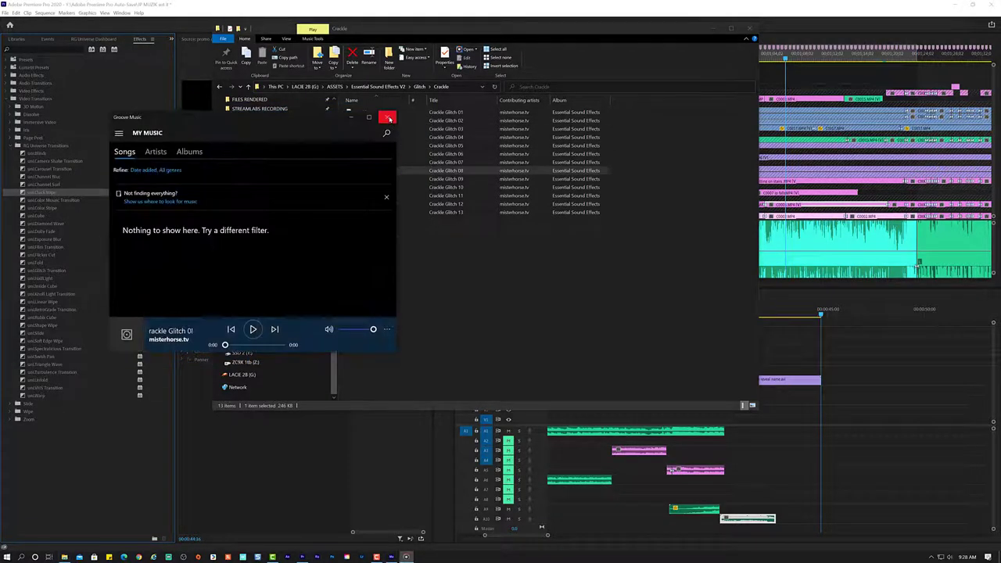
{"action": "left_click", "coordinate": [389, 119]}
{"action": "double_click", "coordinate": [377, 195]}
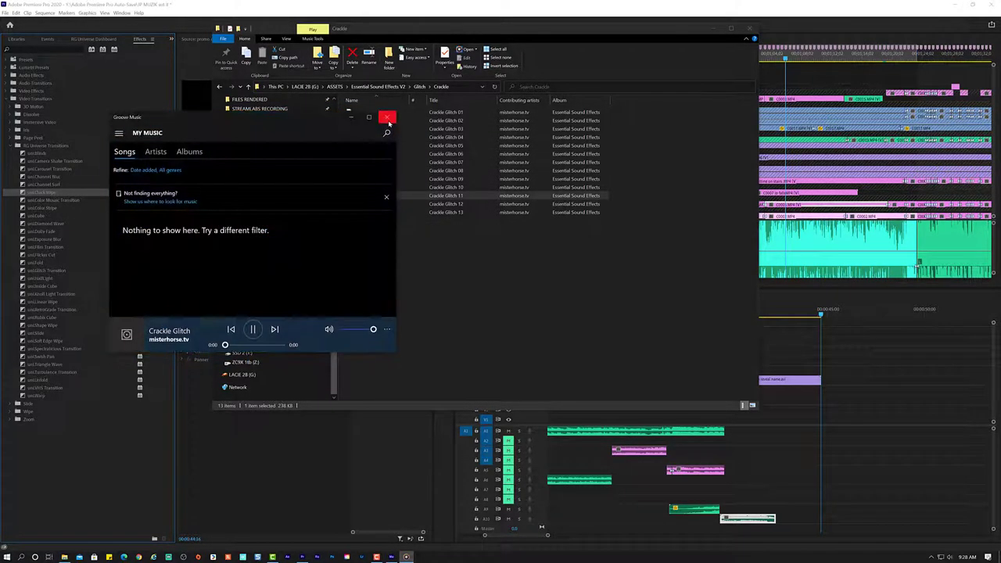
{"action": "left_click", "coordinate": [390, 118]}
{"action": "double_click", "coordinate": [377, 212]}
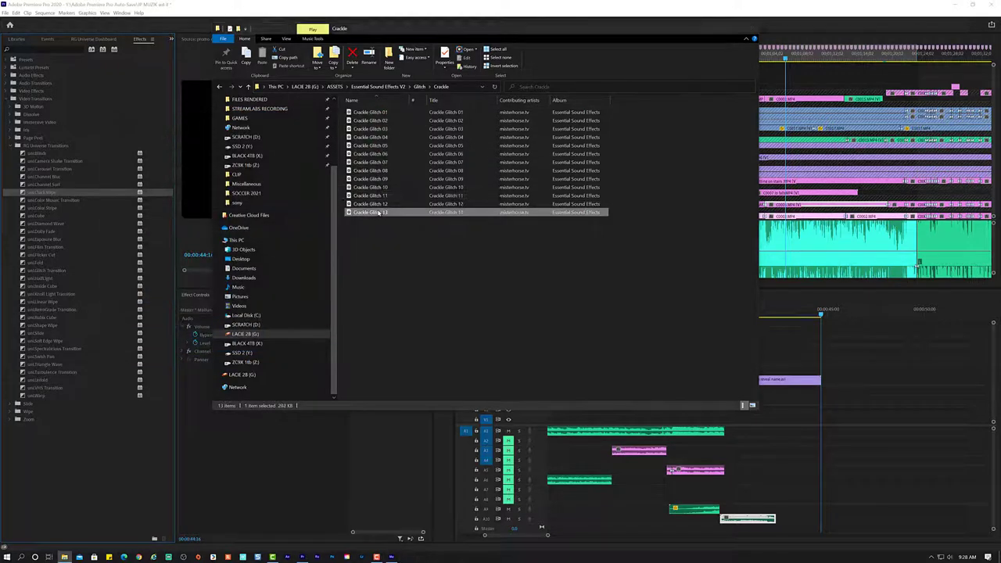
{"action": "left_click", "coordinate": [387, 118]}
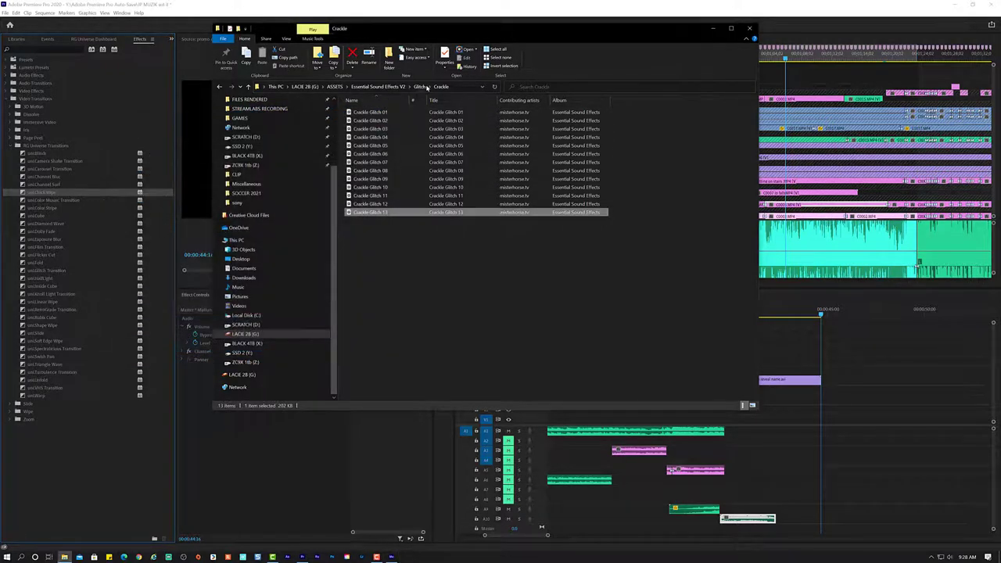
Preview Digital Rustle Glitch 03 and 01 in the Rustle folder.
{"action": "left_click", "coordinate": [417, 87]}
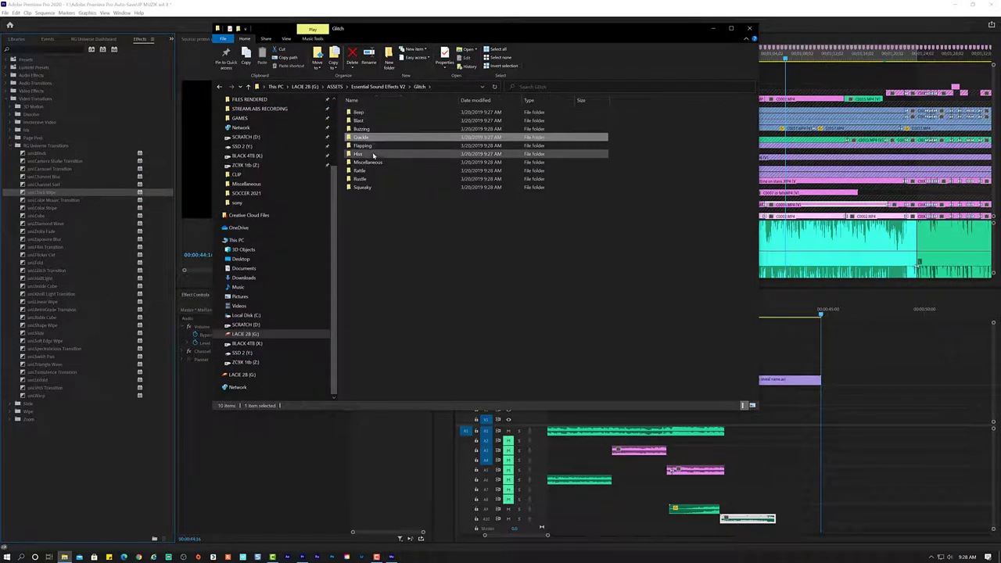
{"action": "left_click", "coordinate": [385, 180]}
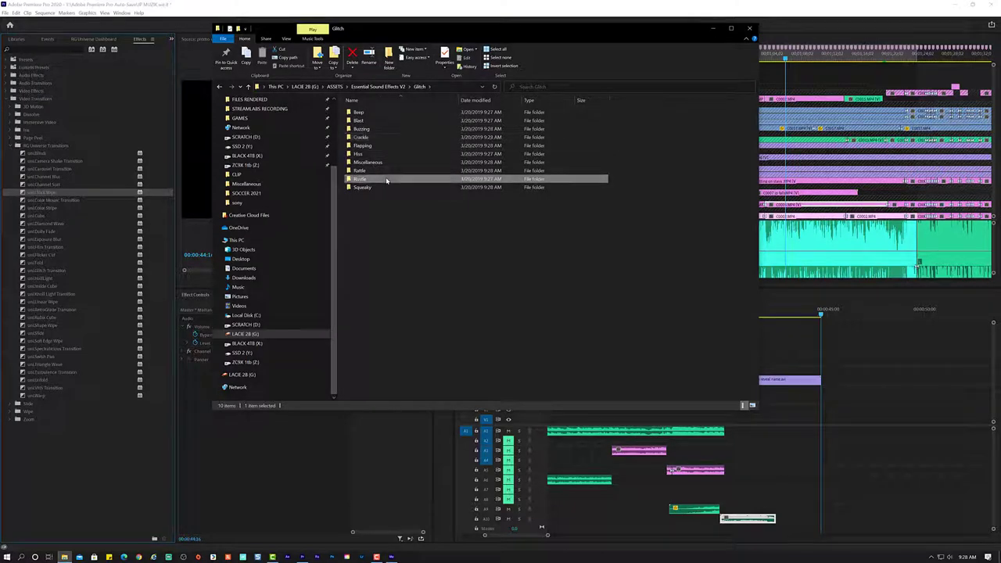
{"action": "double_click", "coordinate": [385, 180]}
{"action": "double_click", "coordinate": [383, 128]}
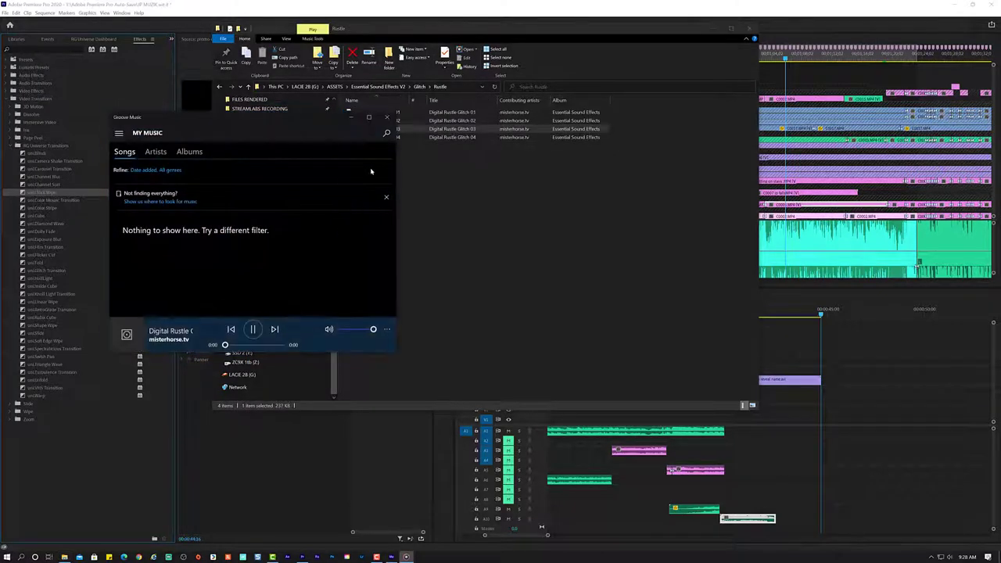
{"action": "left_click", "coordinate": [387, 119]}
{"action": "double_click", "coordinate": [389, 113]}
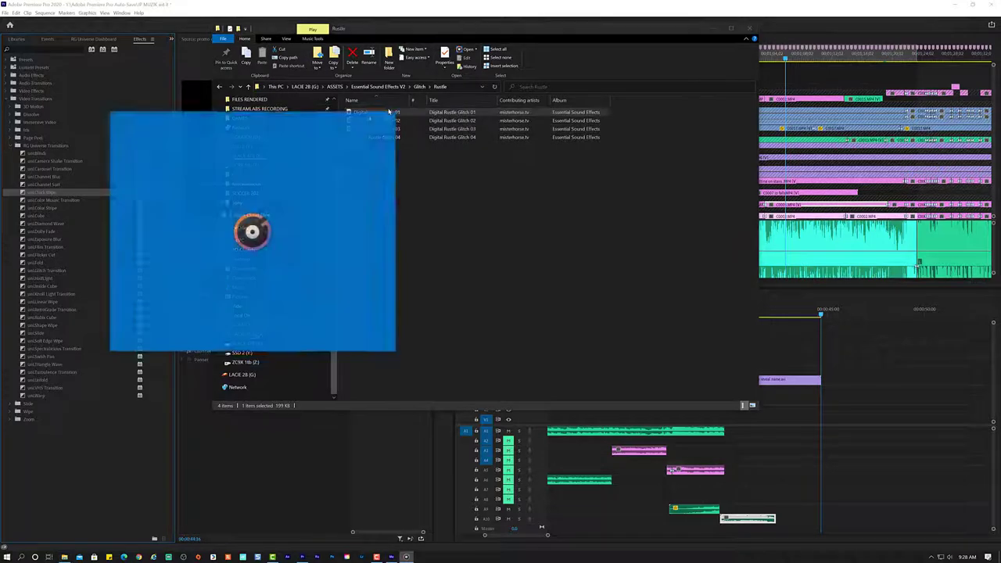
{"action": "left_click", "coordinate": [390, 119]}
Preview Sci-fi Teleport Blast 01 and Sci-fi Energy Gun Blast 04 in the Blast folder.
{"action": "left_click", "coordinate": [378, 86]}
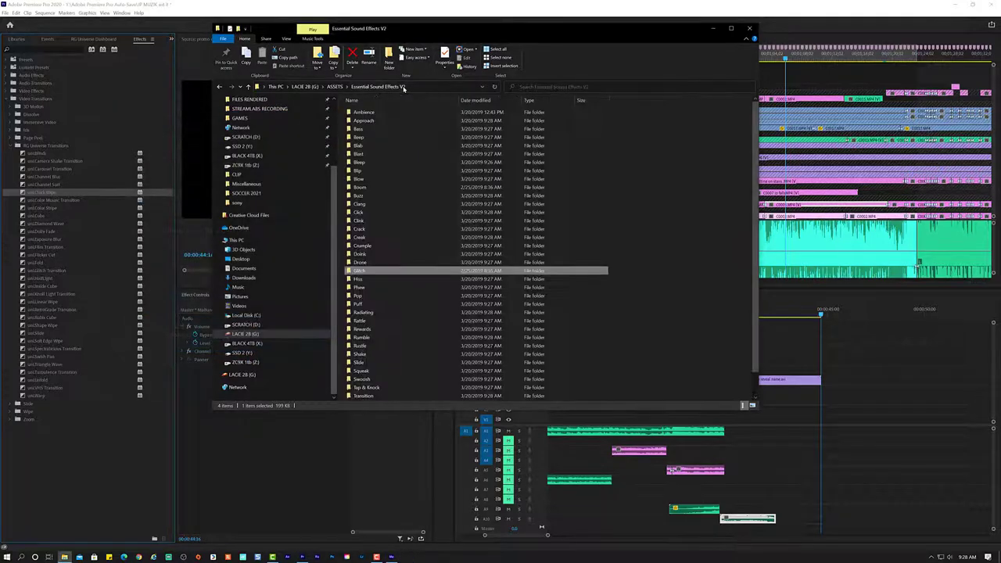
{"action": "double_click", "coordinate": [402, 153]}
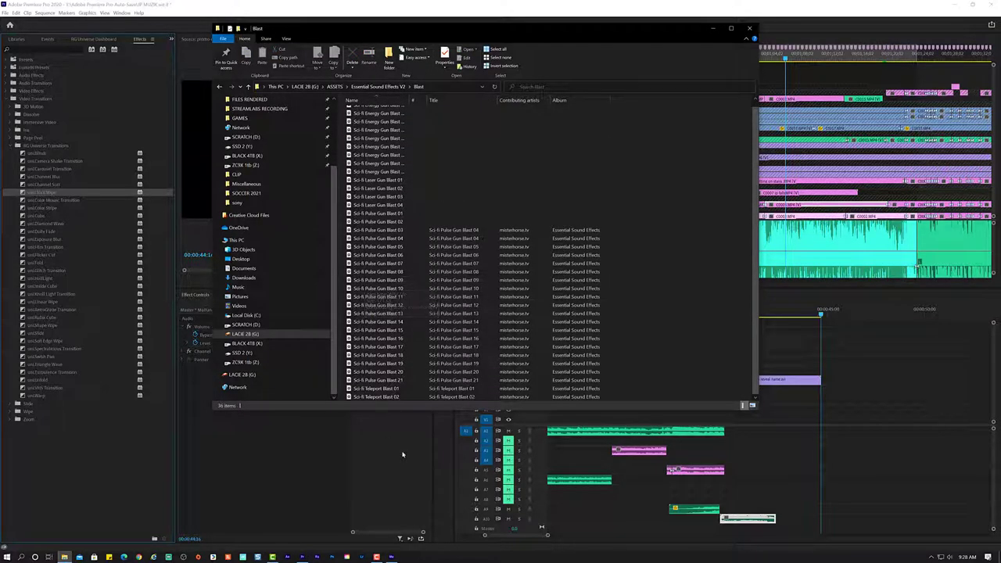
{"action": "double_click", "coordinate": [377, 388]}
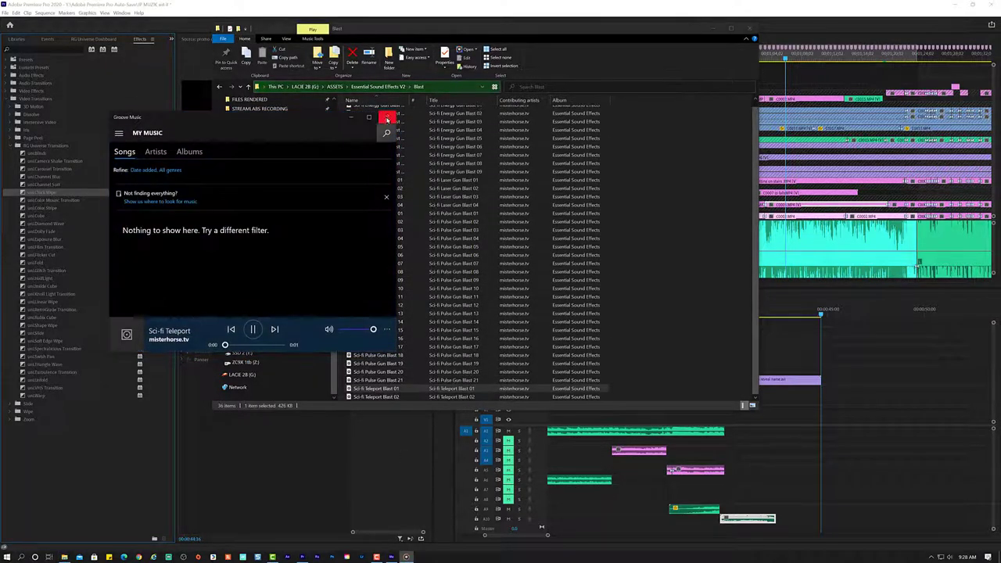
{"action": "double_click", "coordinate": [387, 129]}
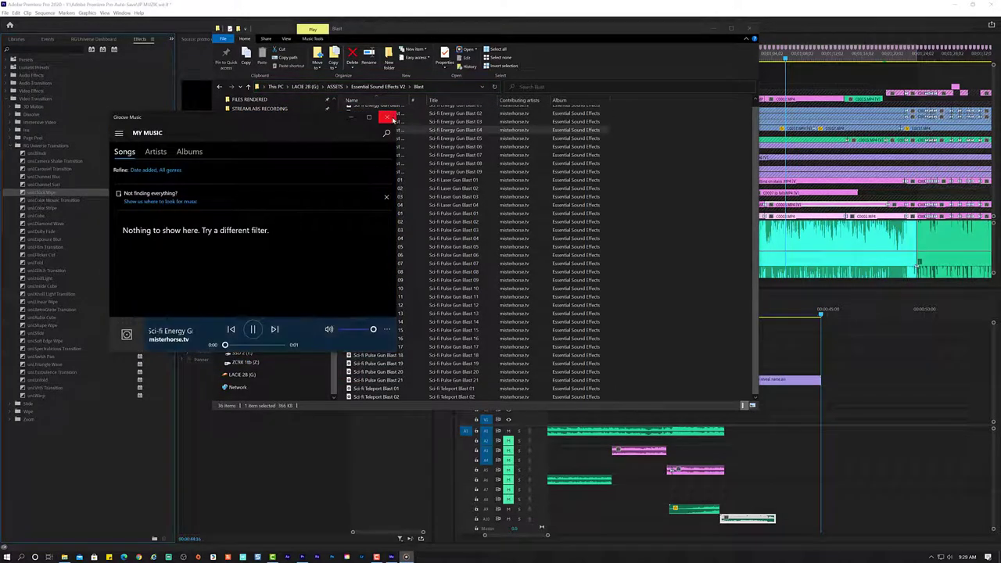
{"action": "left_click", "coordinate": [394, 116]}
In Boom > Strong, preview Strong Sci-fi Boom 01 and Powerful Blockbuster Hit 01.
{"action": "left_click", "coordinate": [390, 86]}
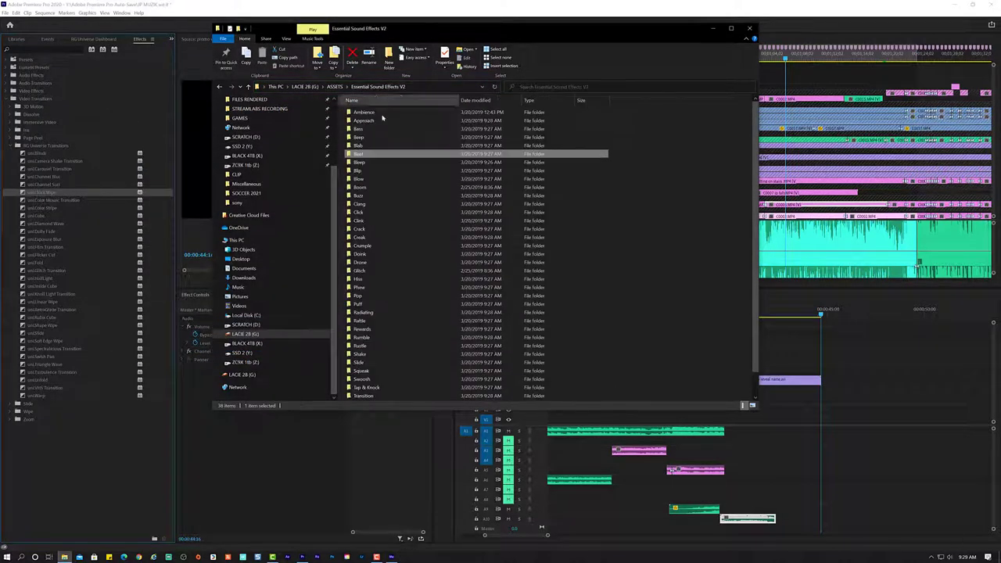
{"action": "double_click", "coordinate": [381, 188]}
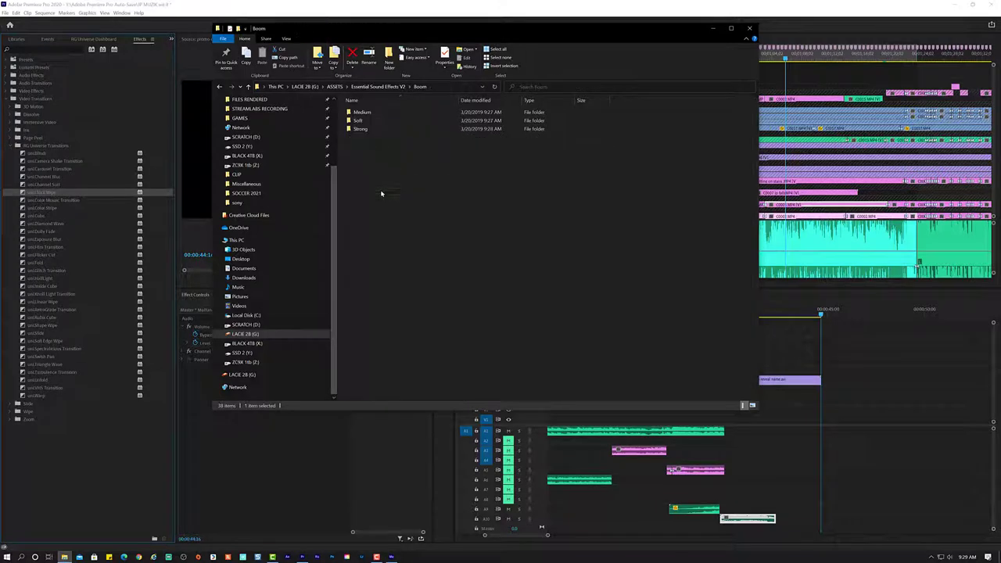
{"action": "double_click", "coordinate": [373, 130]}
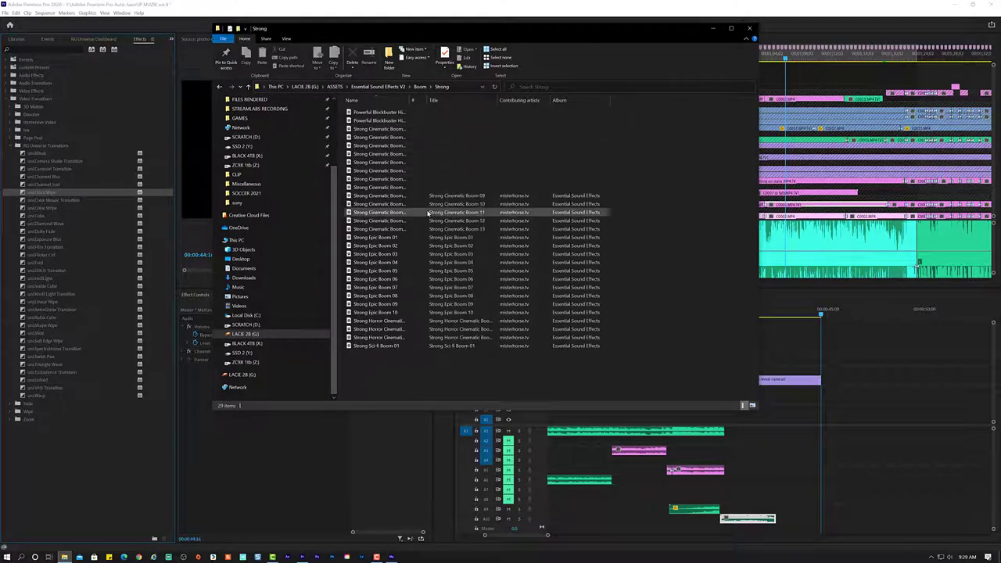
{"action": "double_click", "coordinate": [379, 346]}
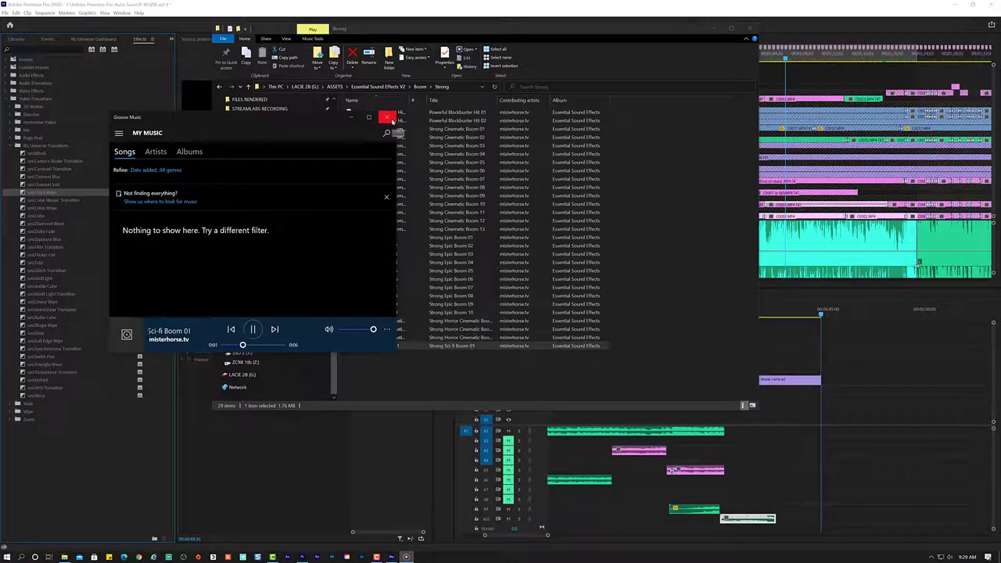
{"action": "left_click", "coordinate": [391, 121]}
{"action": "double_click", "coordinate": [380, 114]}
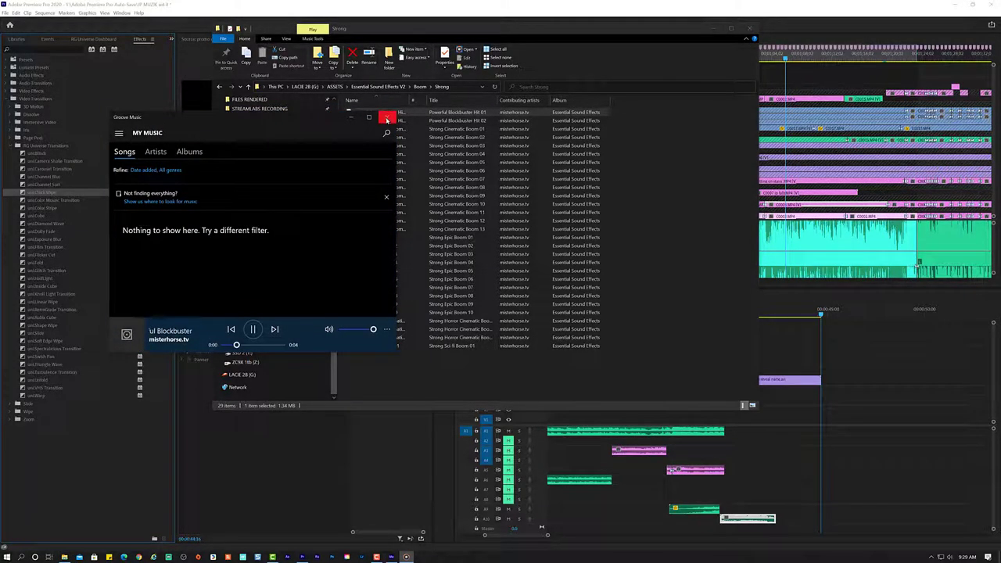
Preview Powerful Blockbuster Hit 02 and Strong Cinematic Boom 02, 03 and 04.
{"action": "left_click", "coordinate": [386, 118]}
{"action": "double_click", "coordinate": [388, 121]}
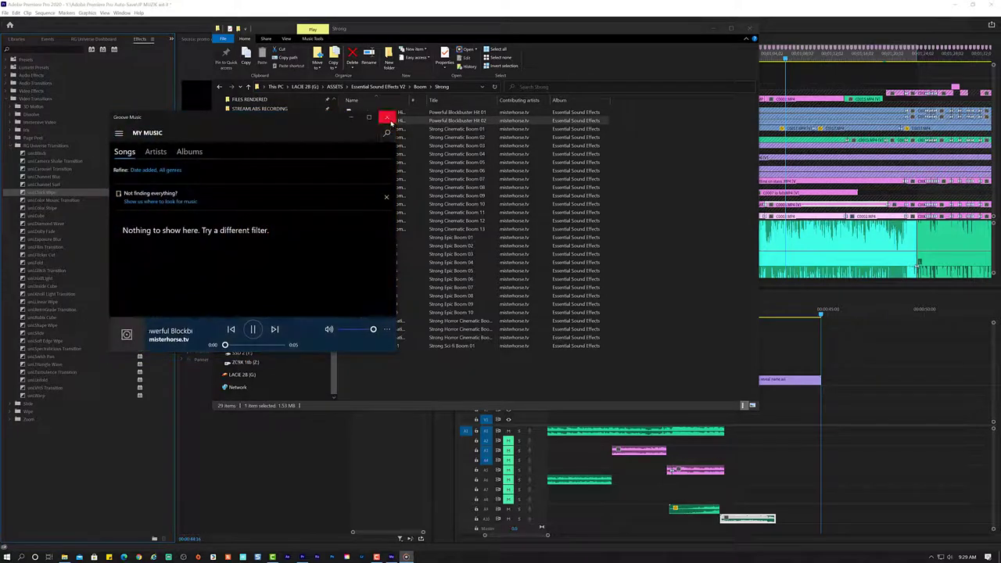
{"action": "left_click", "coordinate": [389, 119]}
{"action": "double_click", "coordinate": [385, 138]}
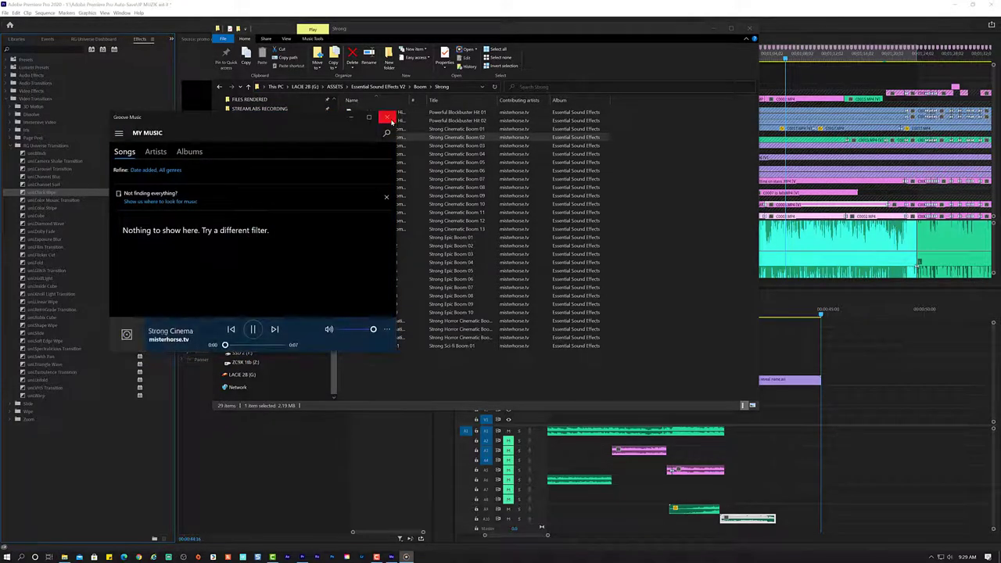
{"action": "left_click", "coordinate": [389, 119]}
{"action": "double_click", "coordinate": [387, 146]}
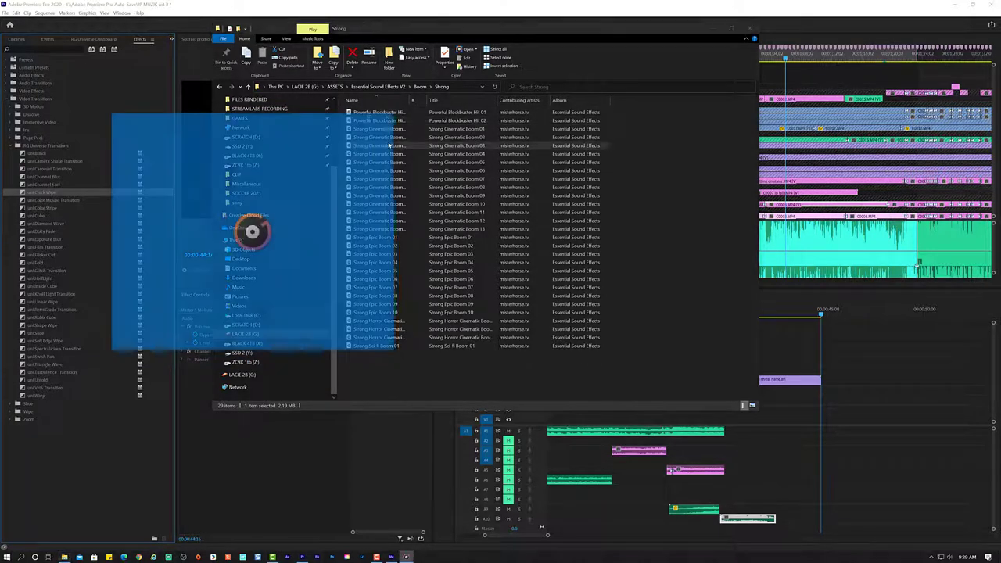
{"action": "left_click", "coordinate": [389, 119]}
{"action": "double_click", "coordinate": [387, 153]}
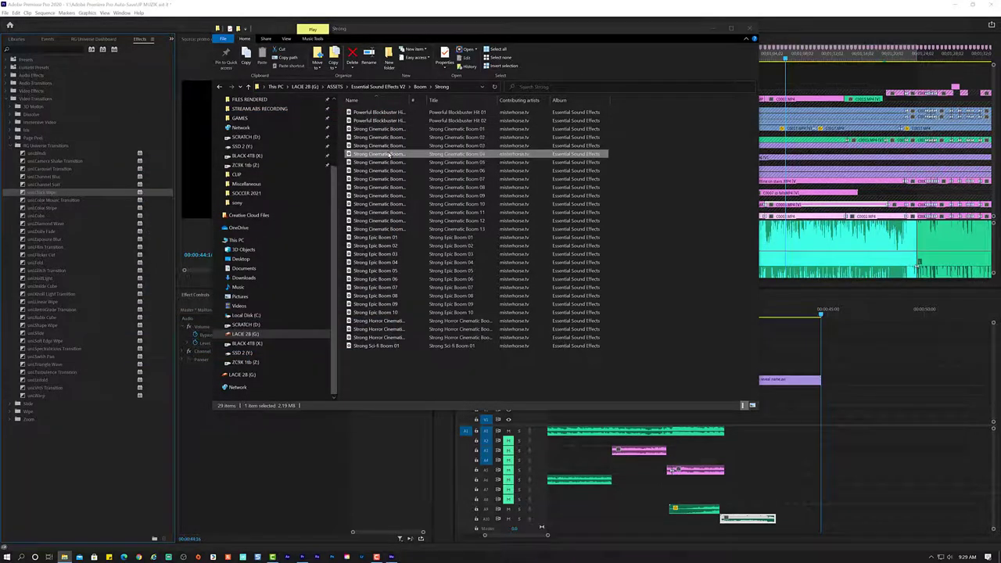
{"action": "left_click", "coordinate": [388, 119]}
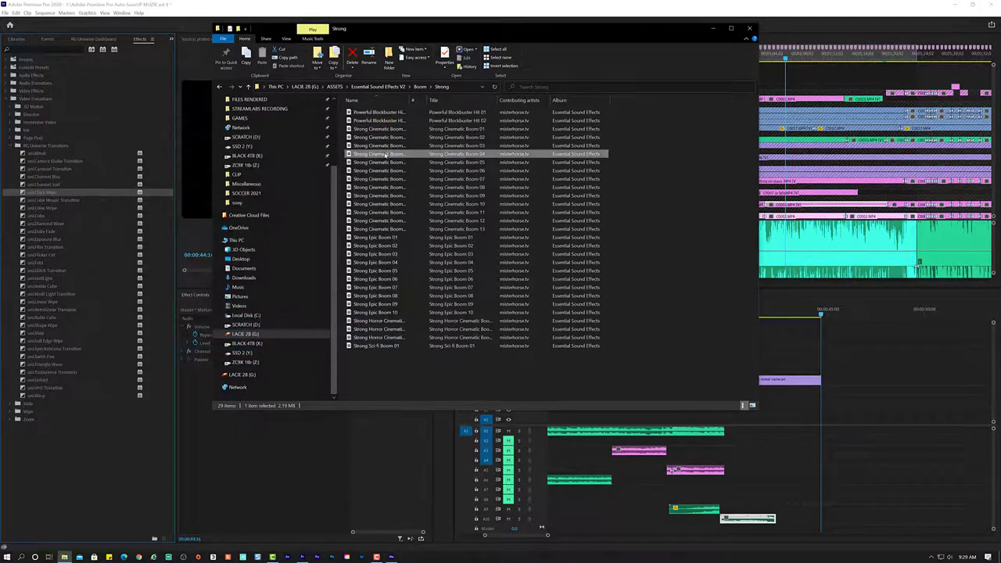
Place Strong Cinematic Boom 04 on the bottom audio track and preview it around 37–38 seconds.
{"action": "left_click_drag", "start_coordinate": [384, 154], "coordinate": [741, 530]}
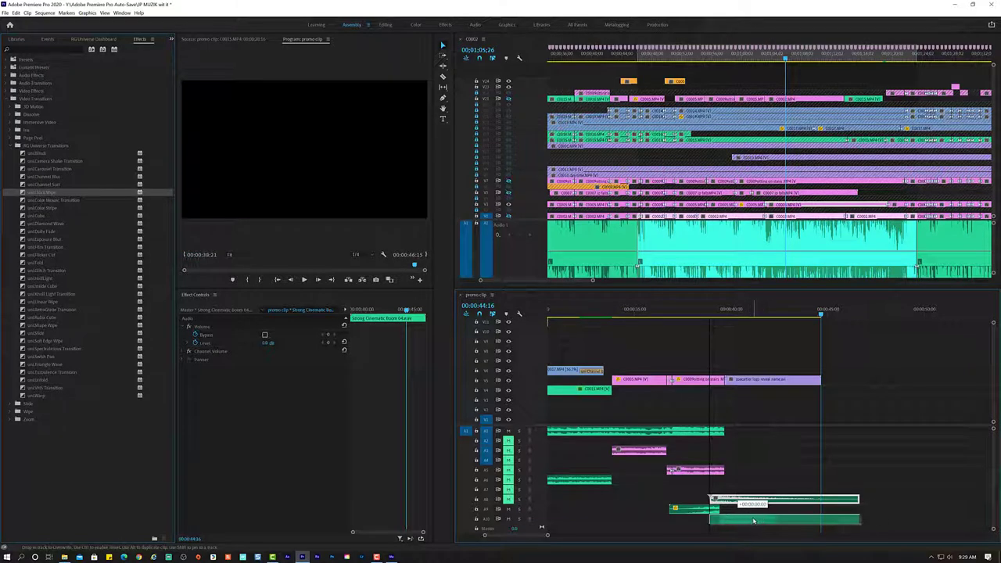
{"action": "left_click_drag", "start_coordinate": [759, 521], "coordinate": [766, 520]}
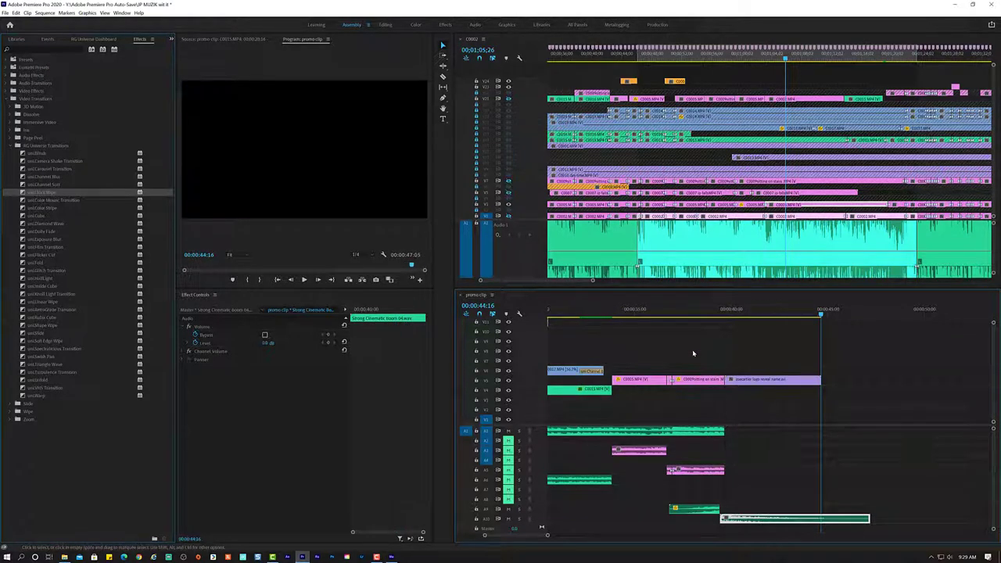
{"action": "left_click", "coordinate": [703, 318]}
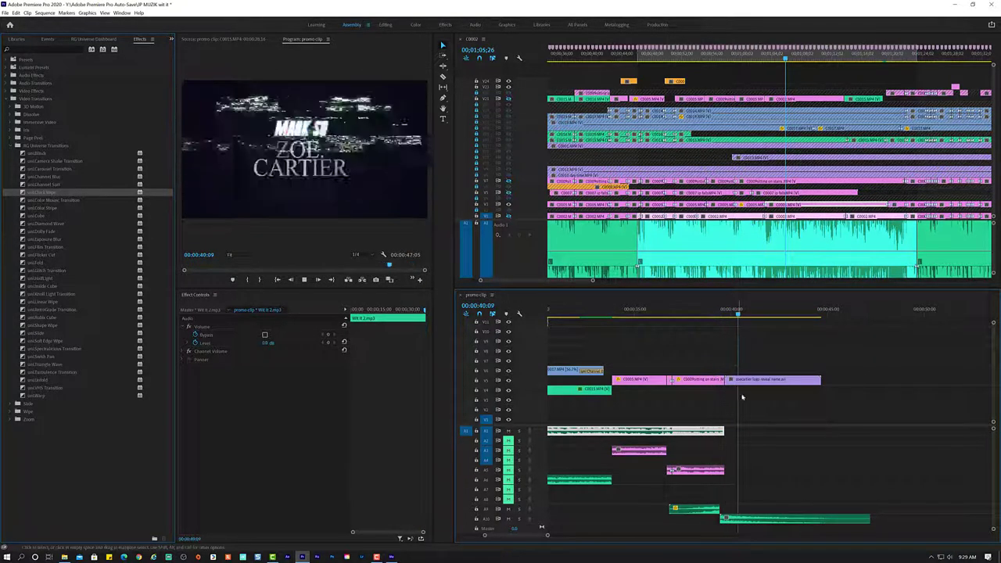
{"action": "left_click", "coordinate": [678, 314]}
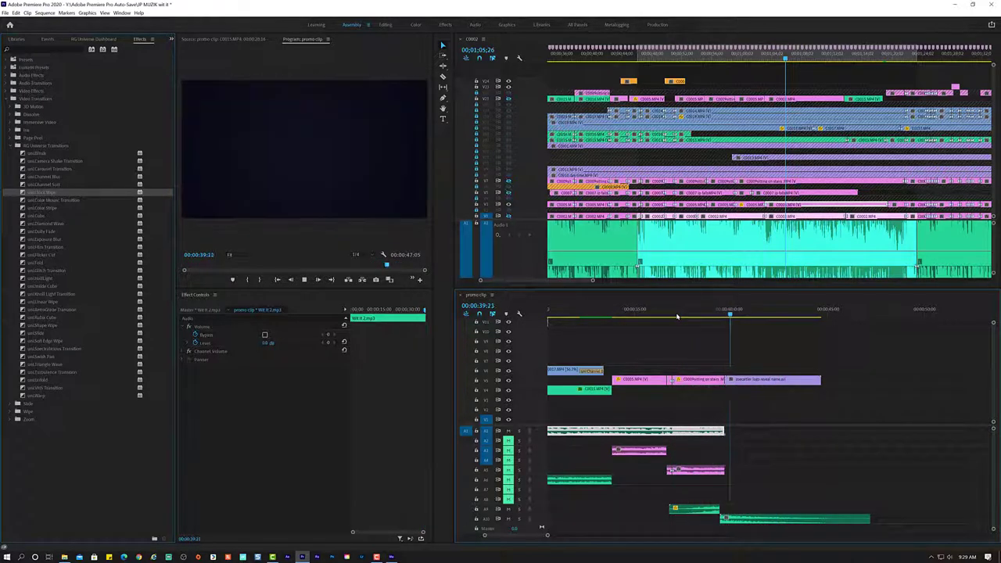
Delete the Strong Cinematic Boom 04 clip and replay the logo reveal.
{"action": "left_click", "coordinate": [863, 518]}
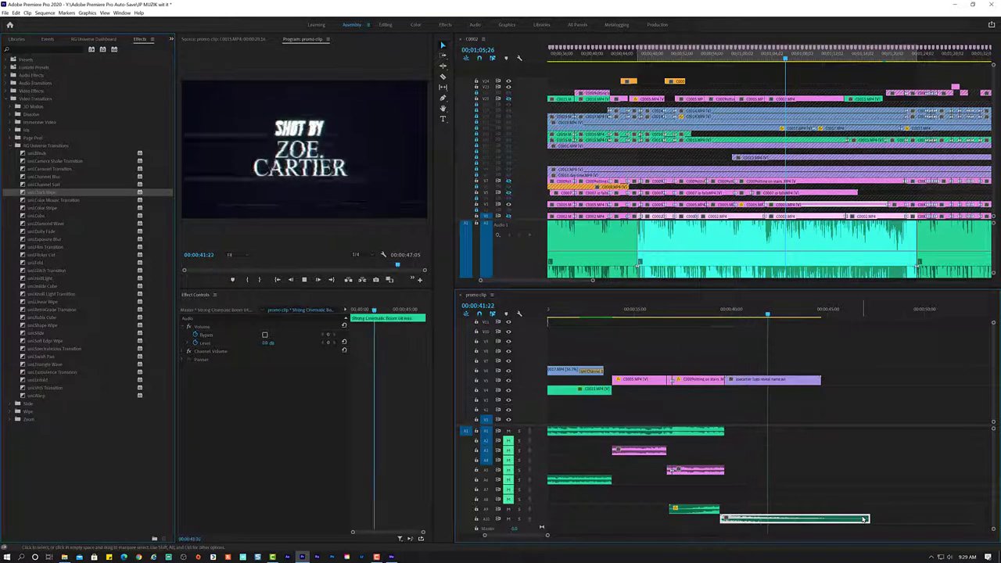
{"action": "key", "text": "Delete"}
{"action": "left_click", "coordinate": [702, 313]}
{"action": "key", "text": "space"}
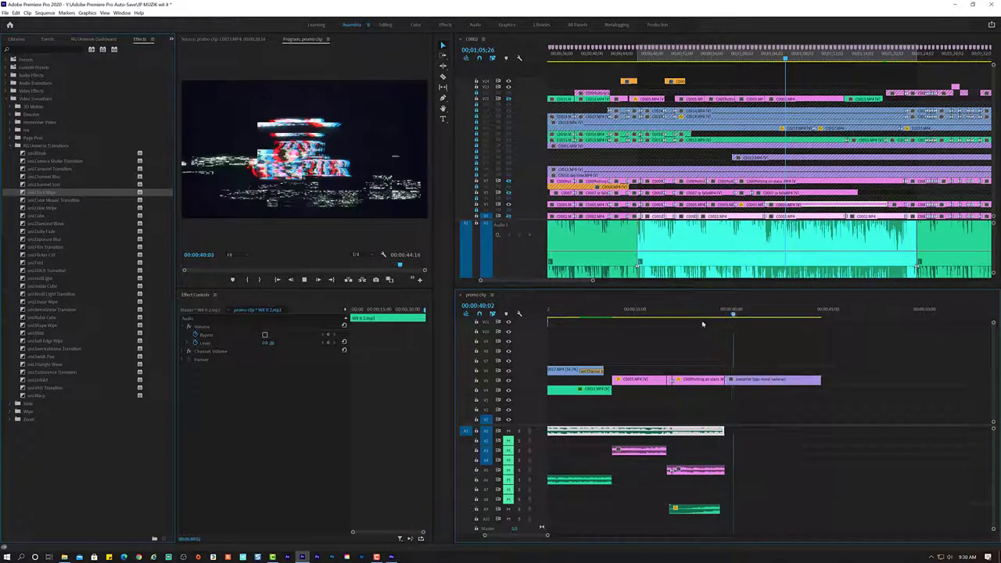
Trim the end of Dramatic Approach 01 on A9 and replay the reveal.
{"action": "left_click_drag", "start_coordinate": [717, 509], "coordinate": [725, 514]}
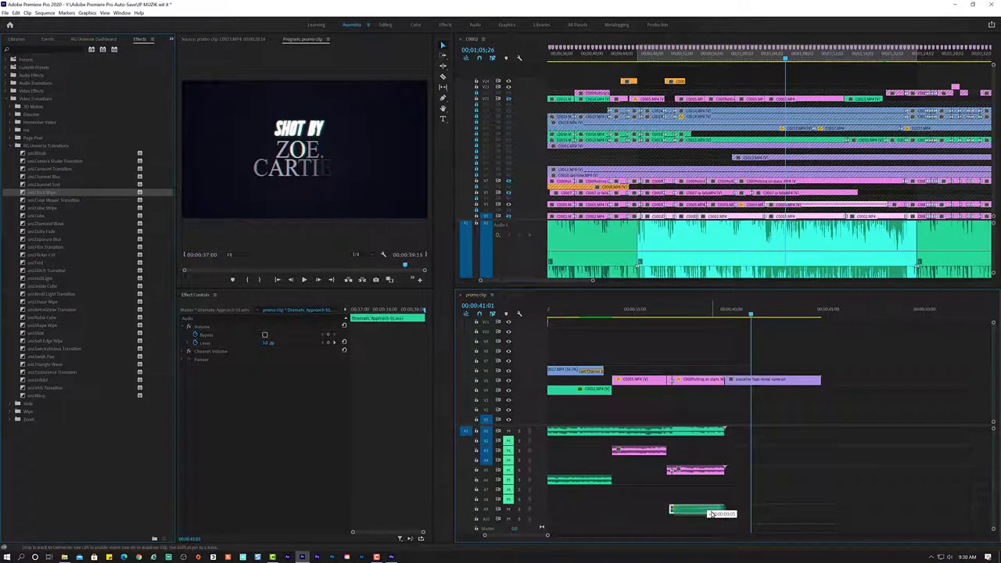
{"action": "left_click", "coordinate": [686, 319]}
{"action": "key", "text": "space"}
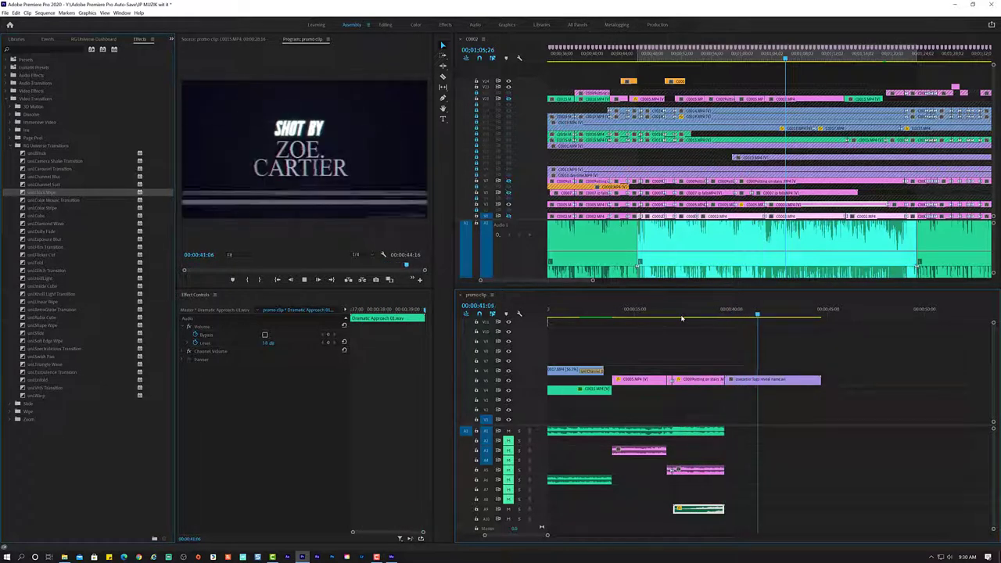
{"action": "key", "text": "space"}
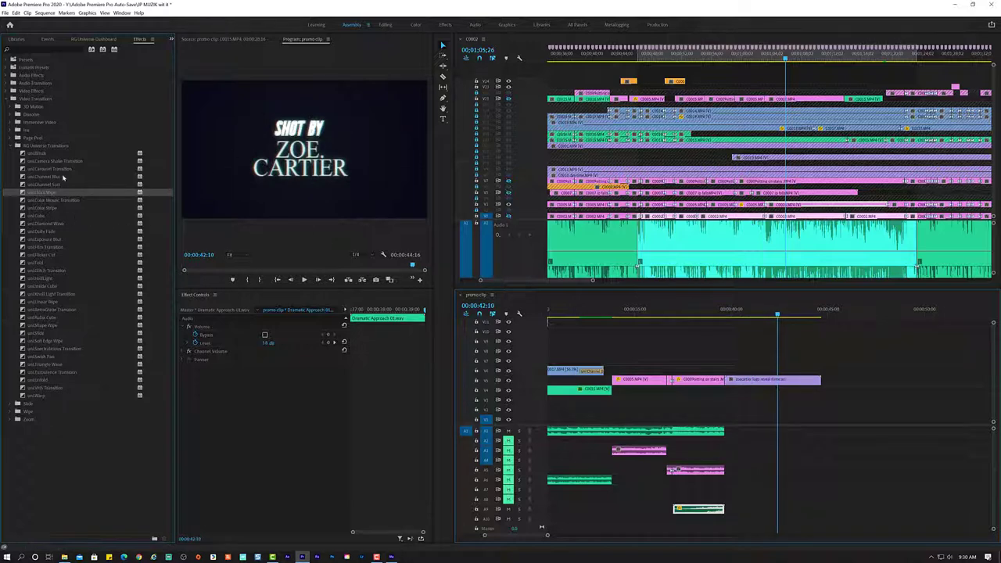
Preview Strong Epic Boom 10 and Strong Horror Cinematic Boom 01 in the Strong boom folder.
{"action": "left_click", "coordinate": [65, 555]}
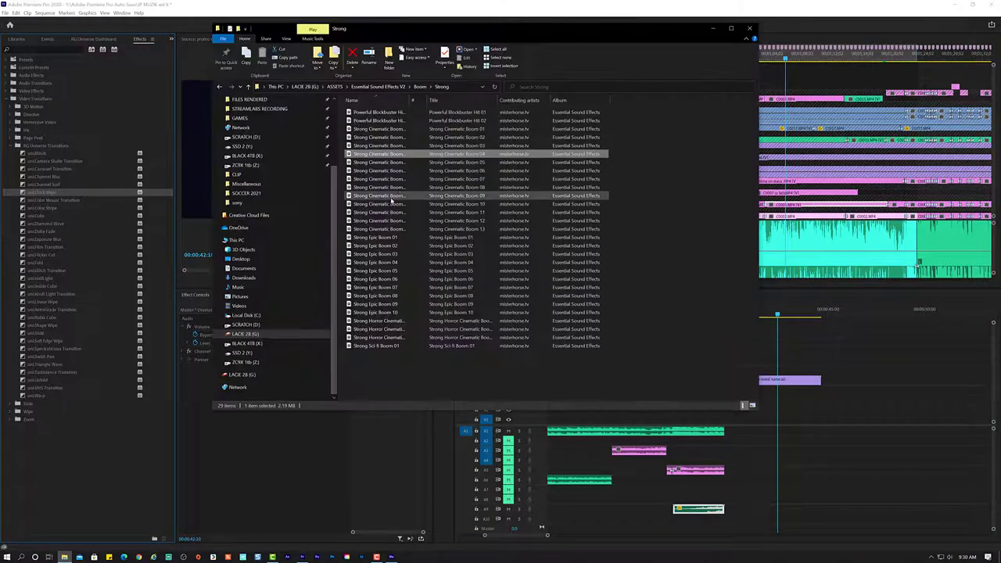
{"action": "double_click", "coordinate": [379, 313]}
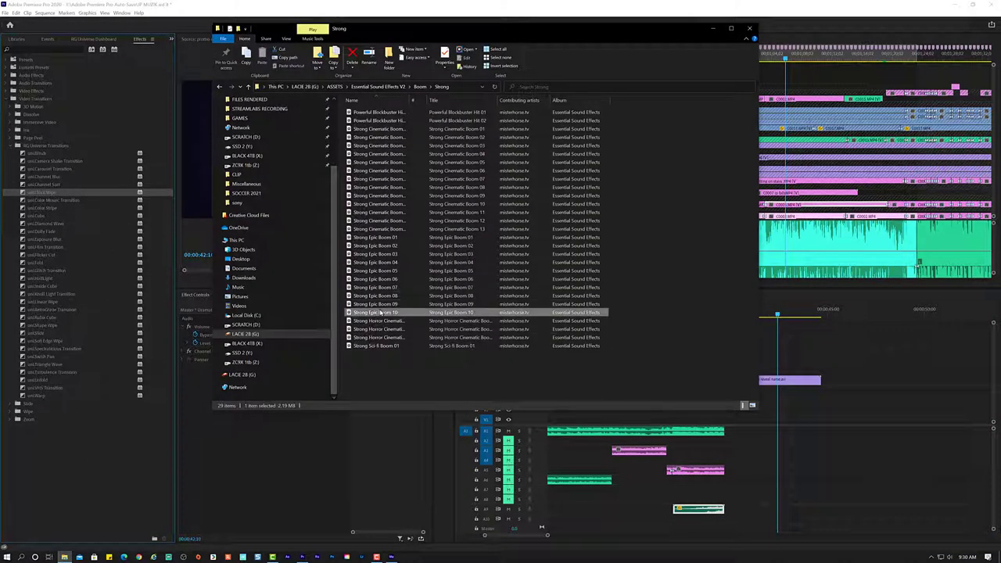
{"action": "left_click", "coordinate": [388, 118]}
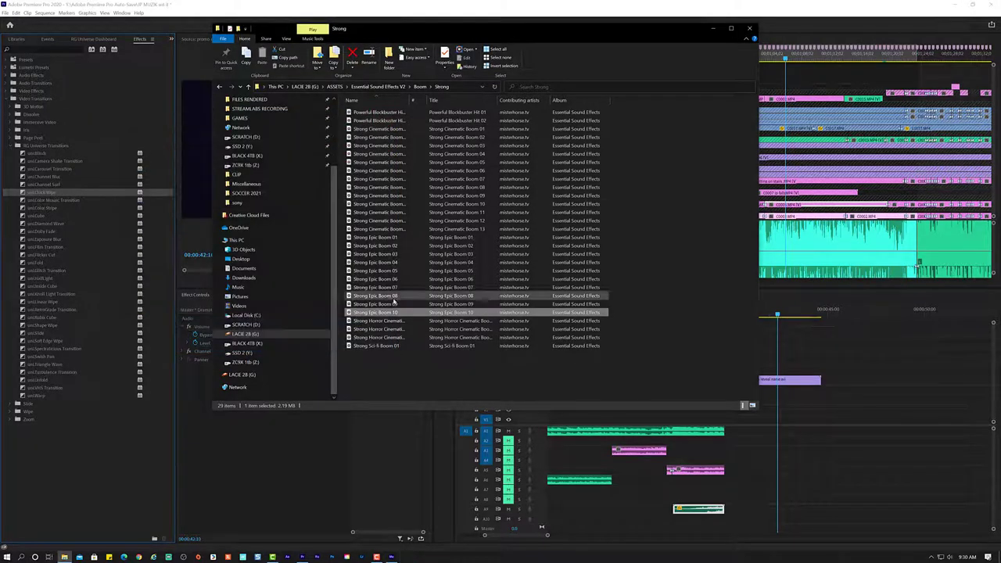
{"action": "key", "text": "Down"}
{"action": "key", "text": "Return"}
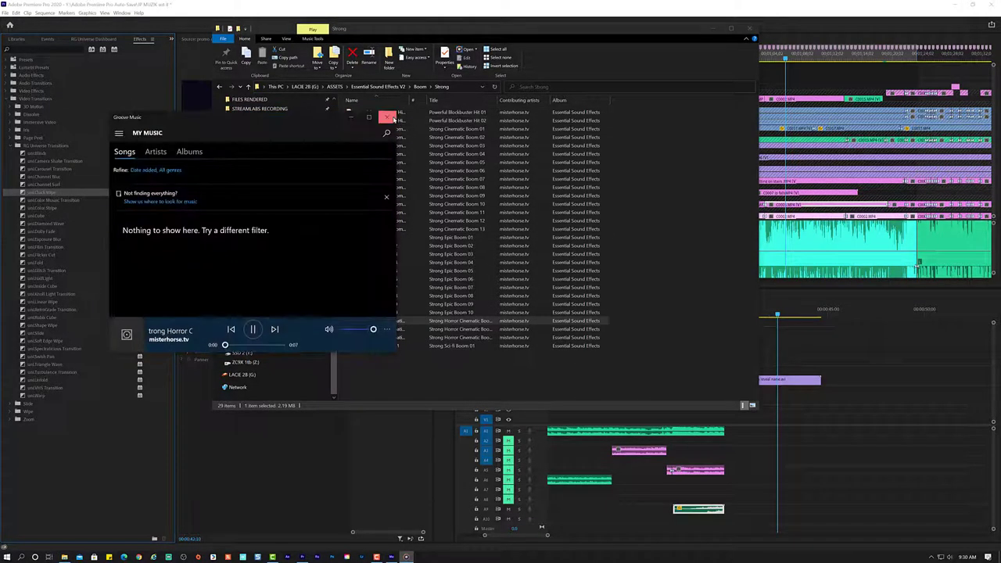
{"action": "left_click", "coordinate": [393, 119]}
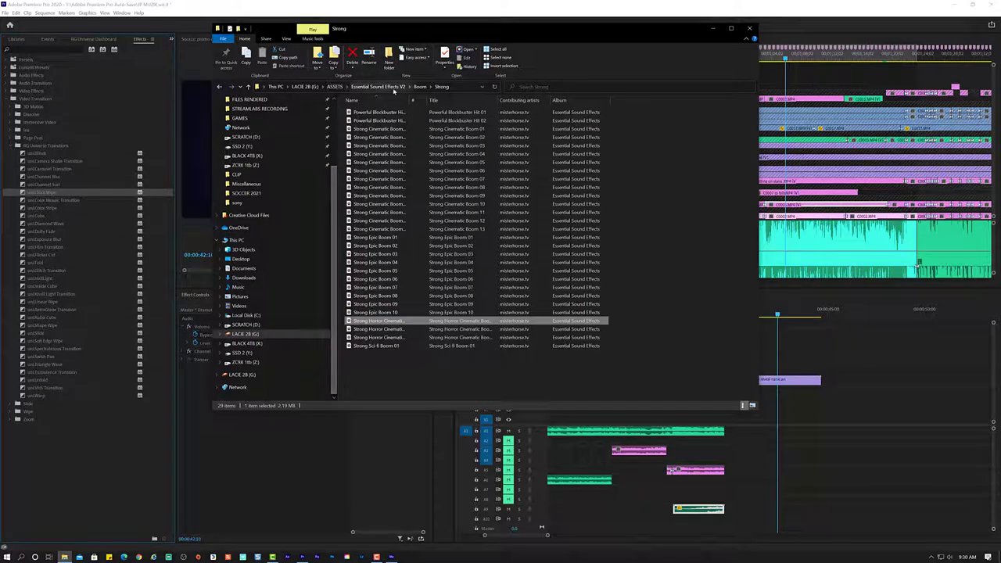
Preview Swoosh Transition 34 from the Transition folder, then return to Essential Sound Effects V2.
{"action": "left_click", "coordinate": [419, 86]}
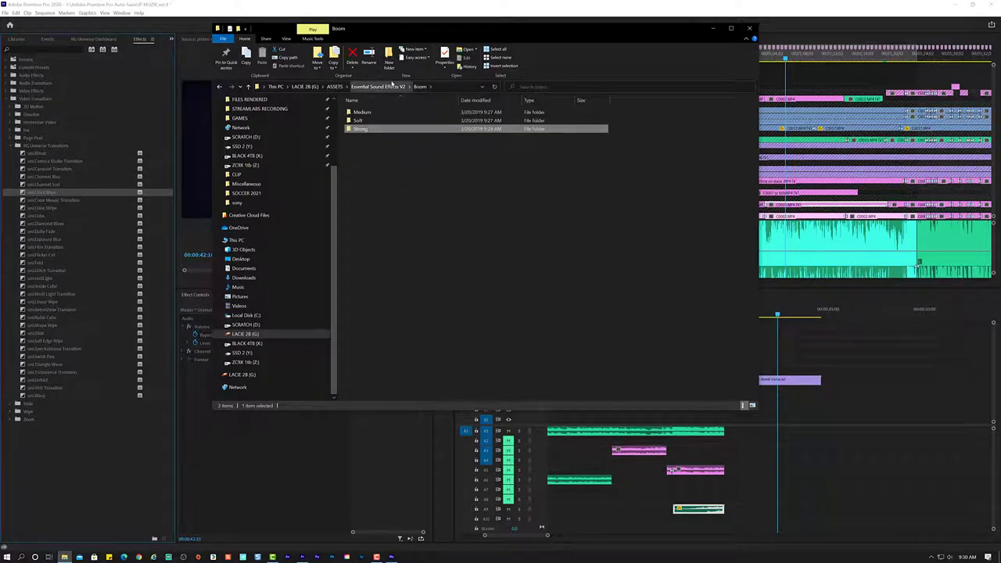
{"action": "left_click", "coordinate": [389, 86]}
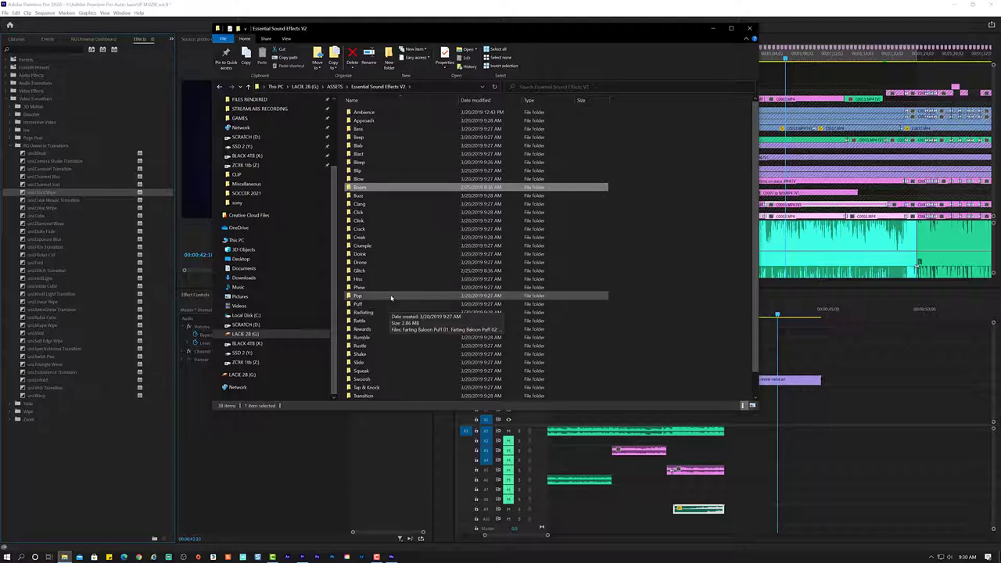
{"action": "left_click", "coordinate": [399, 271]}
{"action": "scroll", "coordinate": [391, 297], "scroll_direction": "down", "scroll_amount": 1}
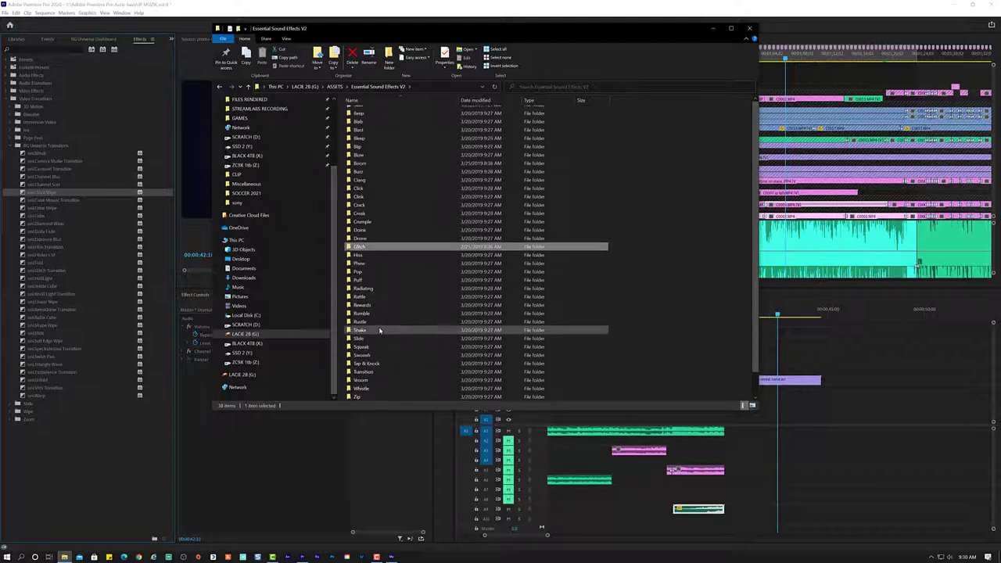
{"action": "double_click", "coordinate": [395, 372]}
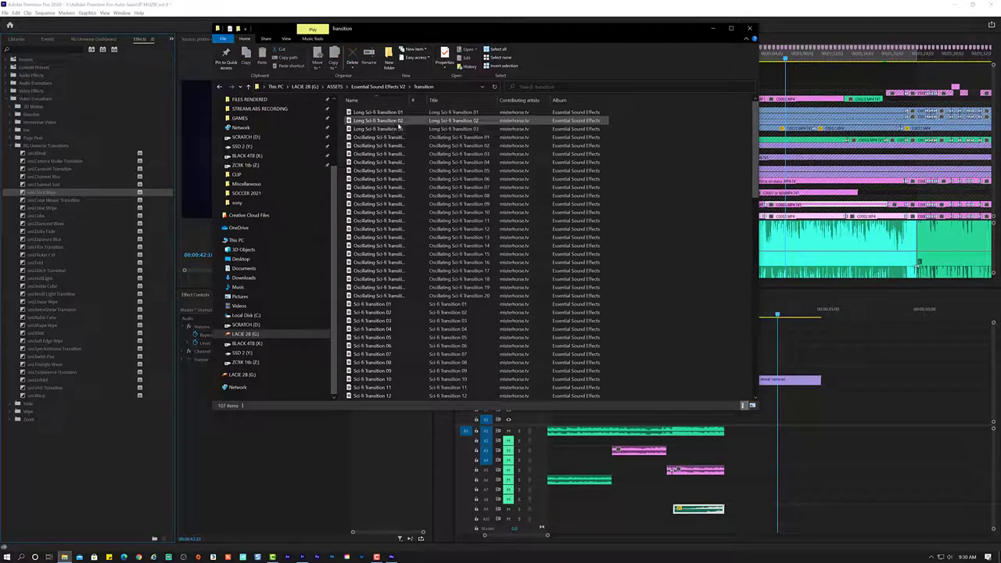
{"action": "scroll", "coordinate": [375, 269], "scroll_direction": "down", "scroll_amount": 10}
{"action": "scroll", "coordinate": [390, 312], "scroll_direction": "down", "scroll_amount": 10}
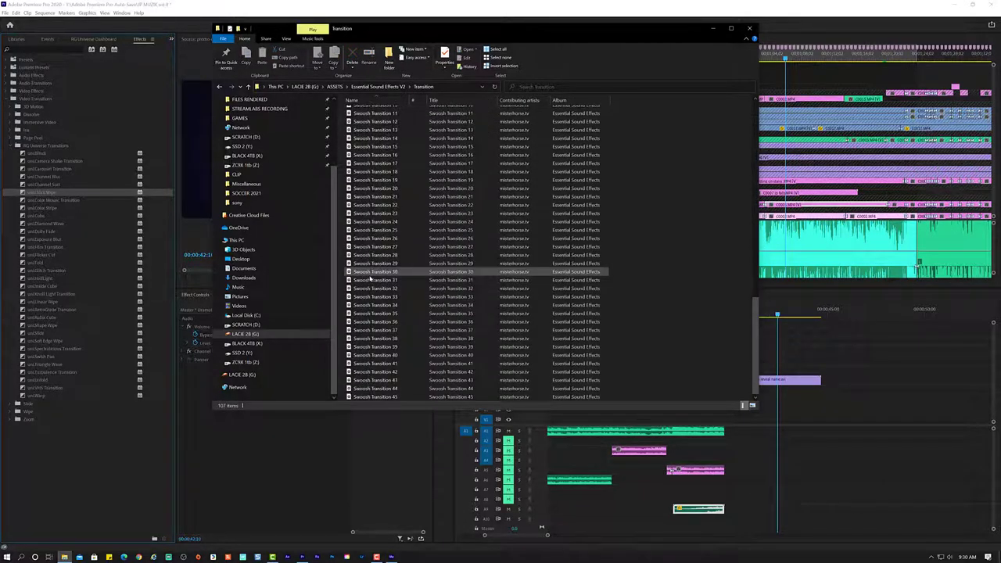
{"action": "double_click", "coordinate": [391, 304]}
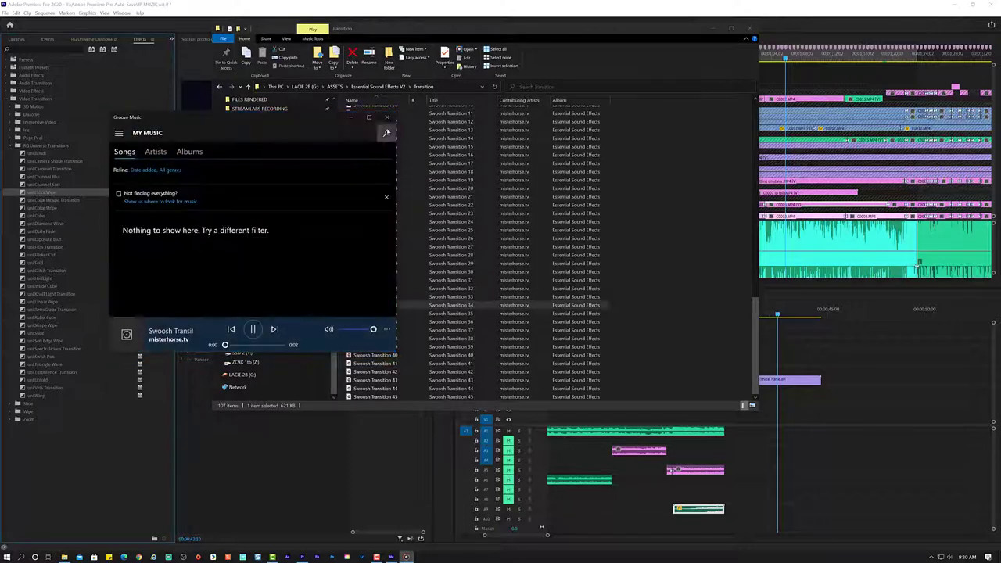
{"action": "left_click", "coordinate": [388, 119]}
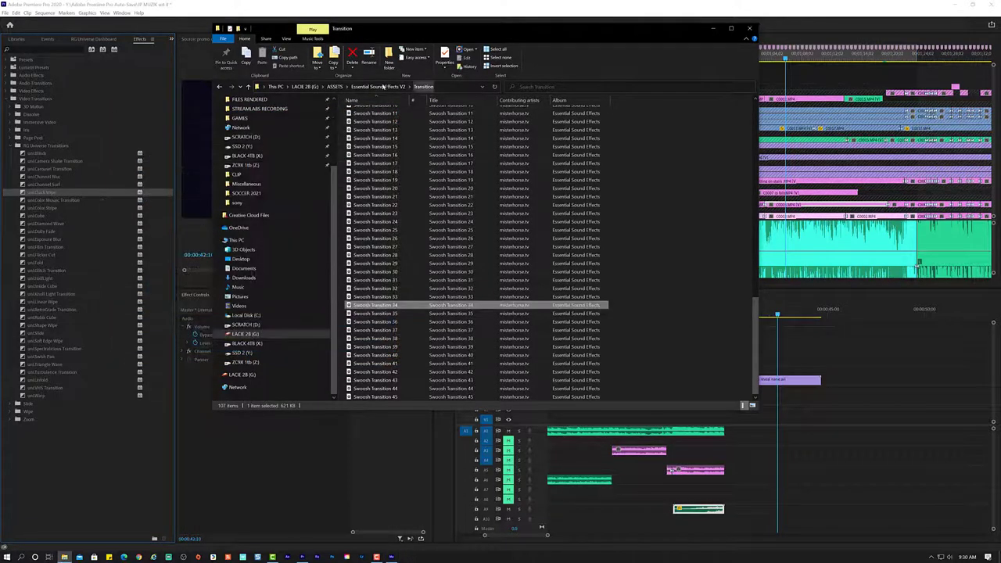
{"action": "left_click", "coordinate": [381, 87]}
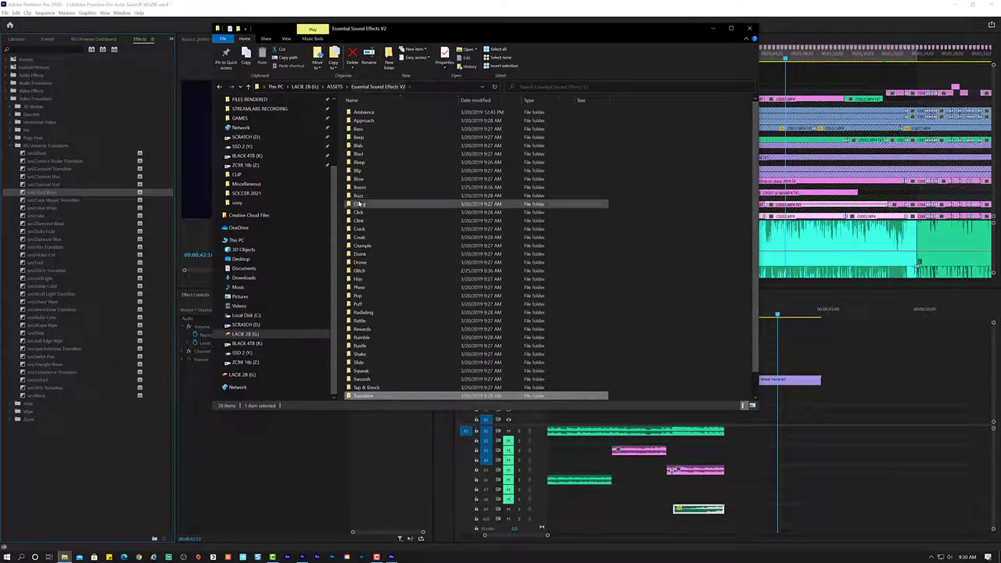
Preview Dark Atmosphere 01, 07, 02 and Bright Atmosphere 04 in Ambience > Atmosphere.
{"action": "double_click", "coordinate": [379, 114]}
{"action": "double_click", "coordinate": [381, 113]}
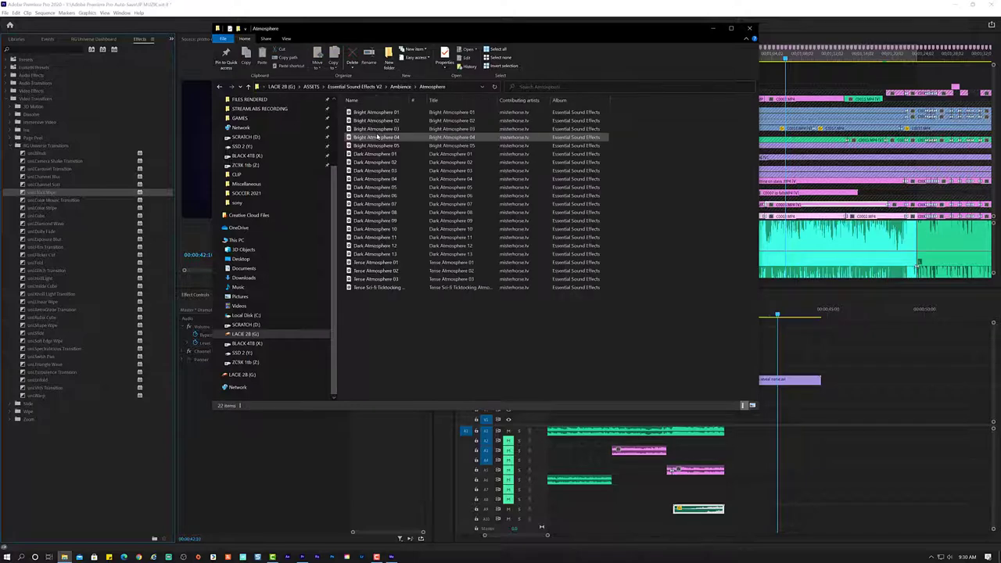
{"action": "double_click", "coordinate": [377, 154]}
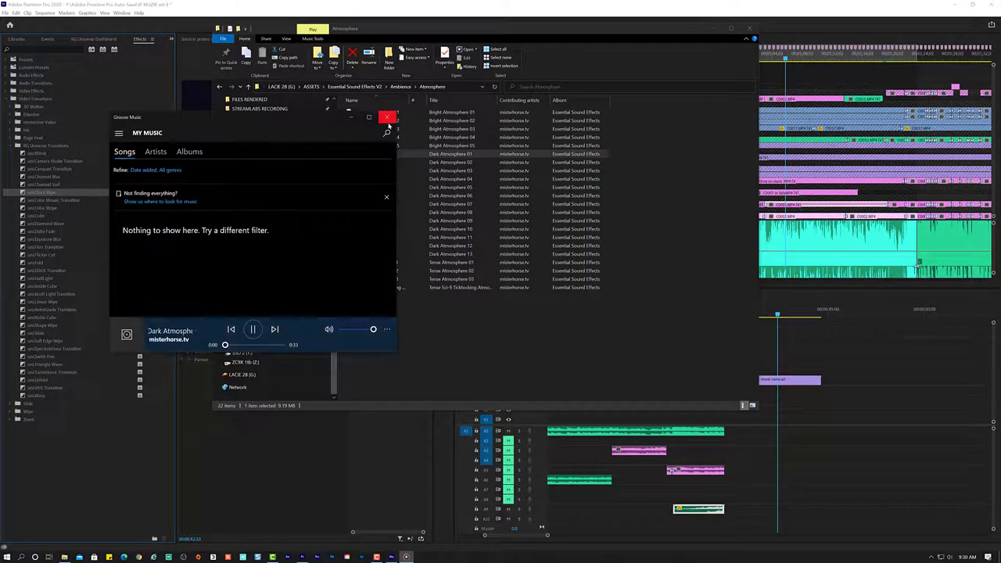
{"action": "left_click", "coordinate": [389, 119]}
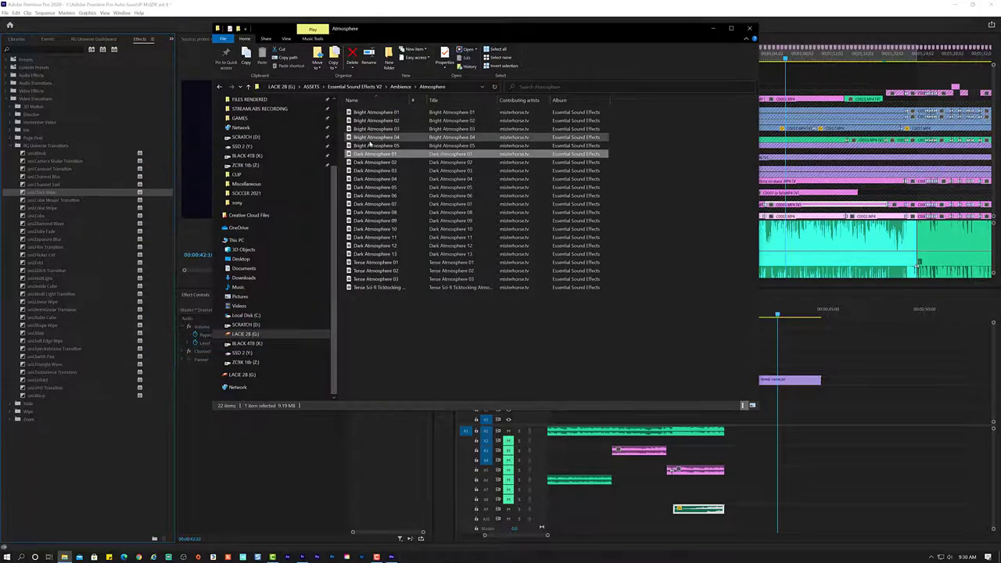
{"action": "left_click", "coordinate": [373, 137]}
{"action": "double_click", "coordinate": [372, 137]}
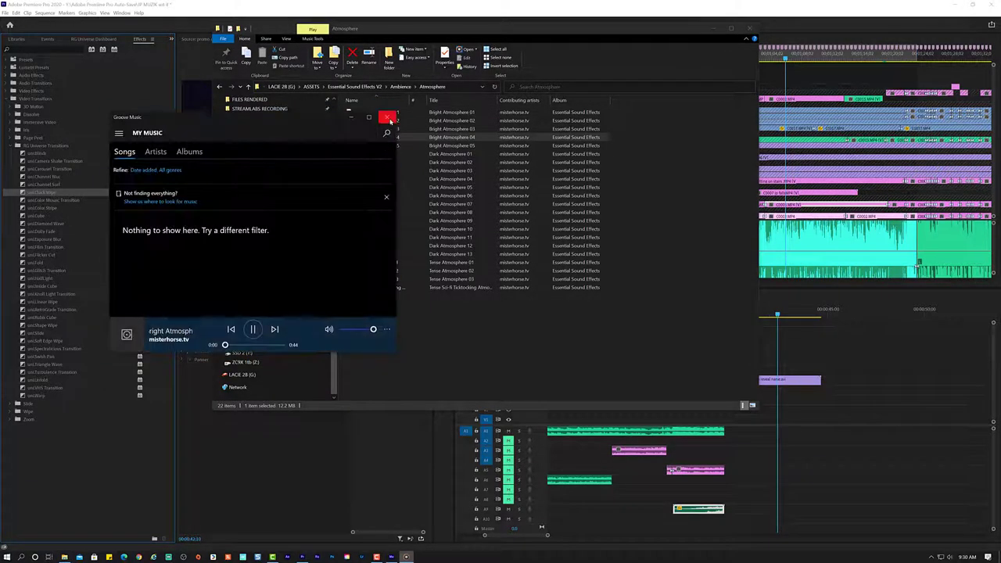
{"action": "left_click", "coordinate": [389, 119]}
{"action": "double_click", "coordinate": [369, 203]}
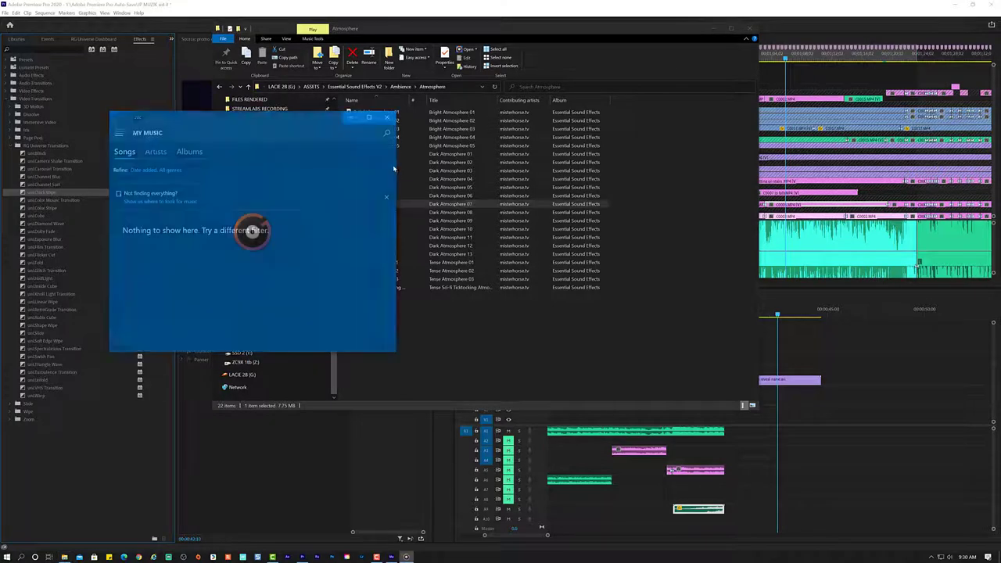
{"action": "left_click", "coordinate": [389, 119]}
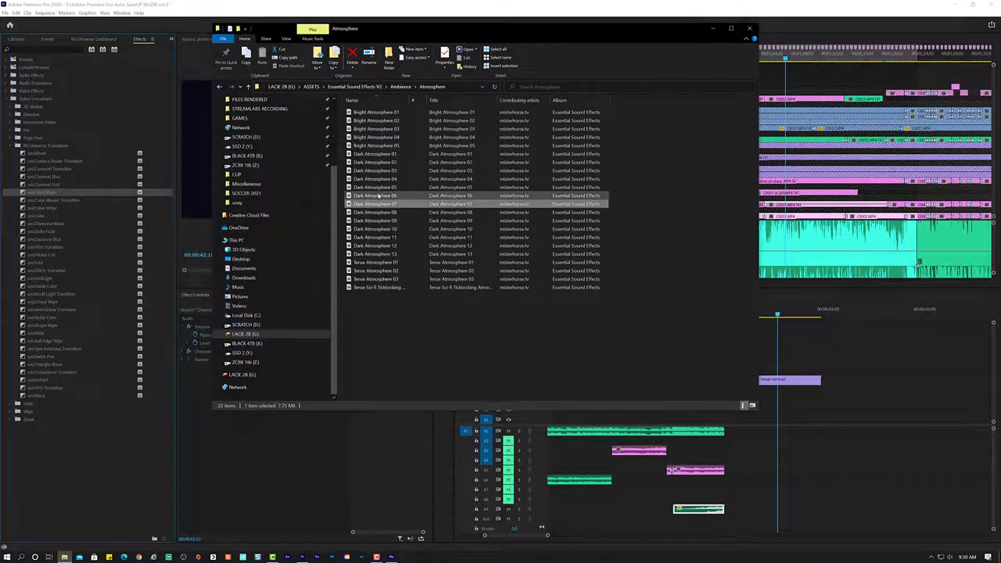
{"action": "left_click", "coordinate": [380, 162]}
{"action": "double_click", "coordinate": [381, 162]}
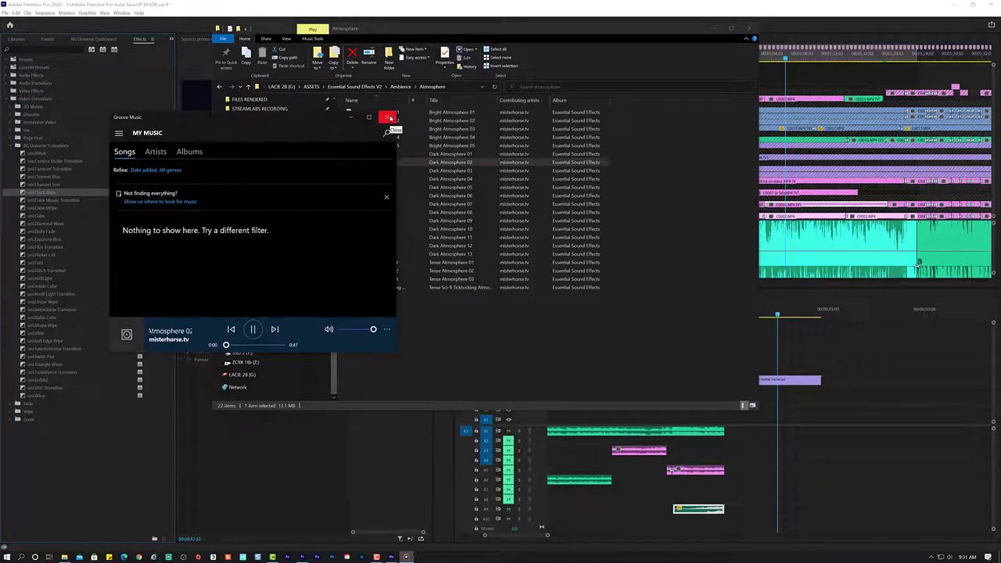
{"action": "left_click", "coordinate": [389, 118]}
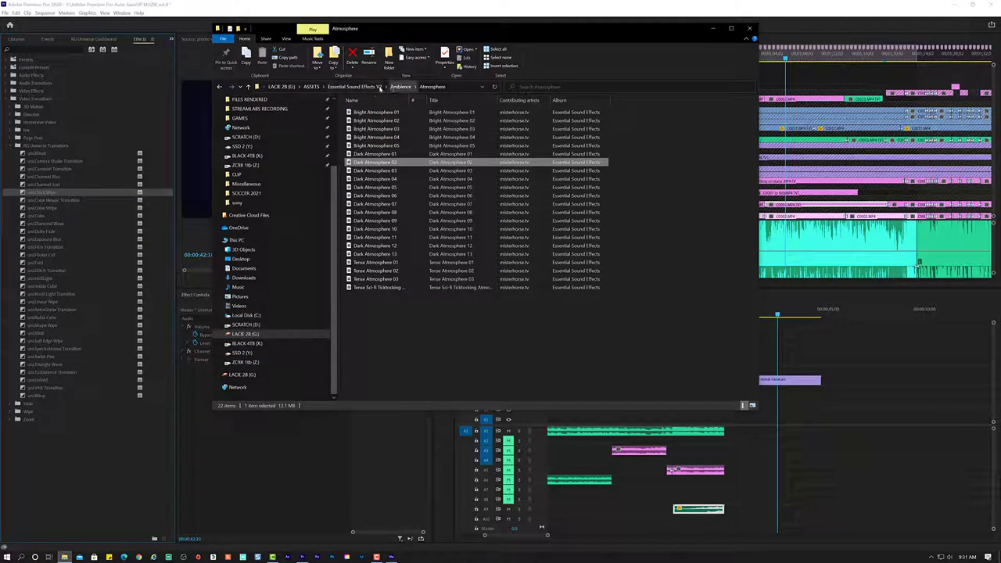
{"action": "left_click", "coordinate": [380, 87]}
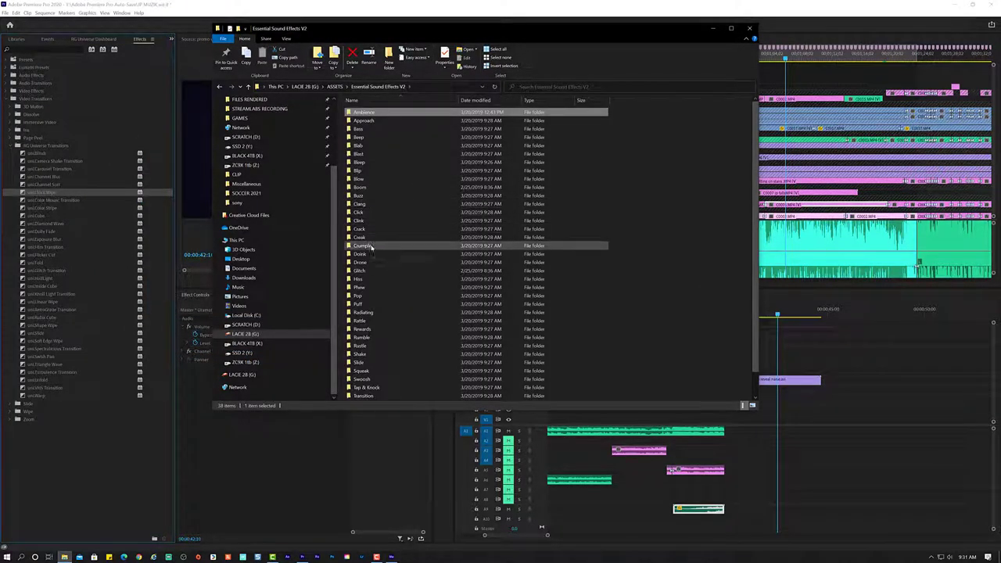
In Glitch > Flapping, preview Digital Flapping Glitch 04, 02 and 01.
{"action": "left_click", "coordinate": [380, 262]}
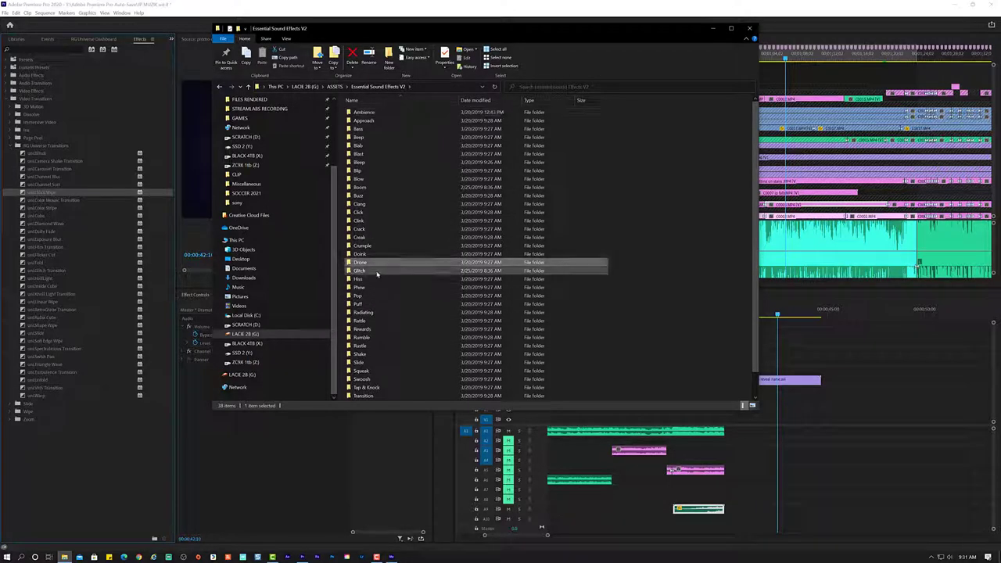
{"action": "double_click", "coordinate": [377, 271]}
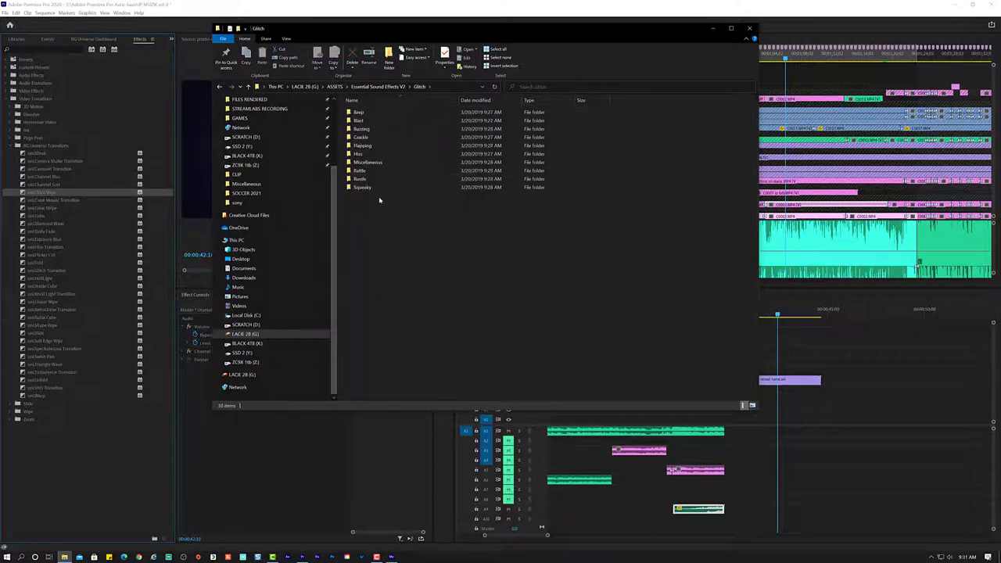
{"action": "double_click", "coordinate": [381, 147]}
{"action": "double_click", "coordinate": [380, 129]}
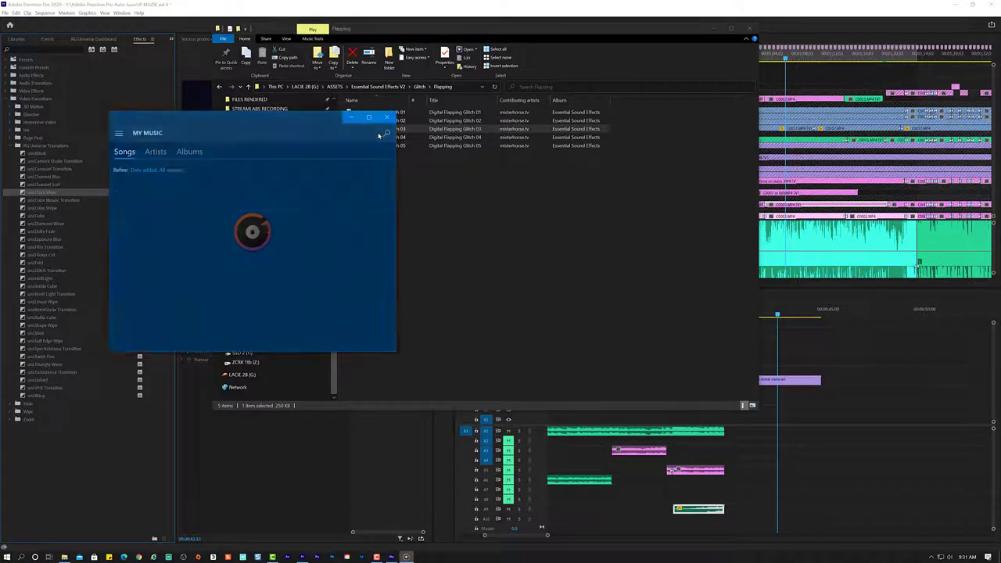
{"action": "left_click", "coordinate": [388, 119]}
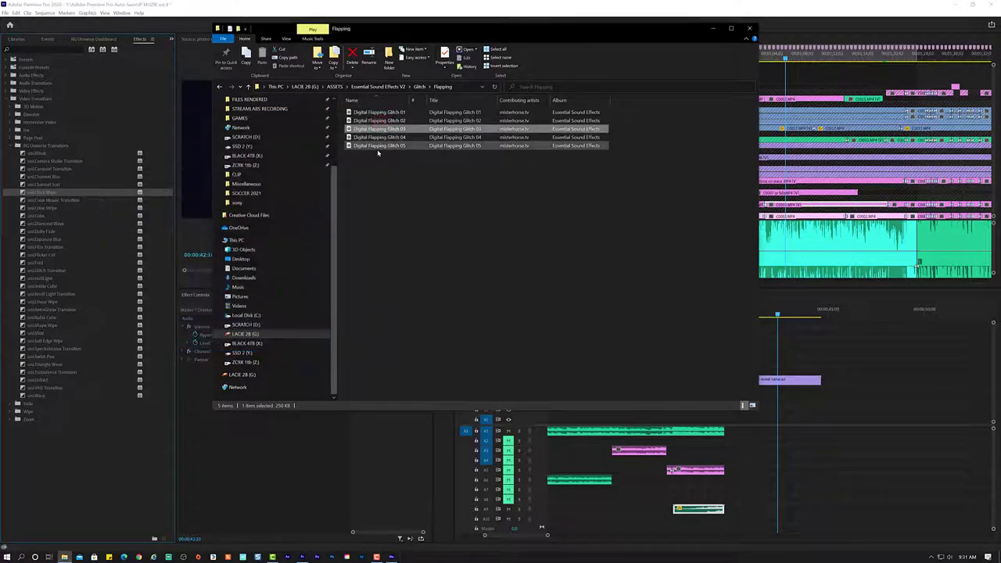
{"action": "double_click", "coordinate": [383, 137]}
{"action": "left_click", "coordinate": [385, 121]}
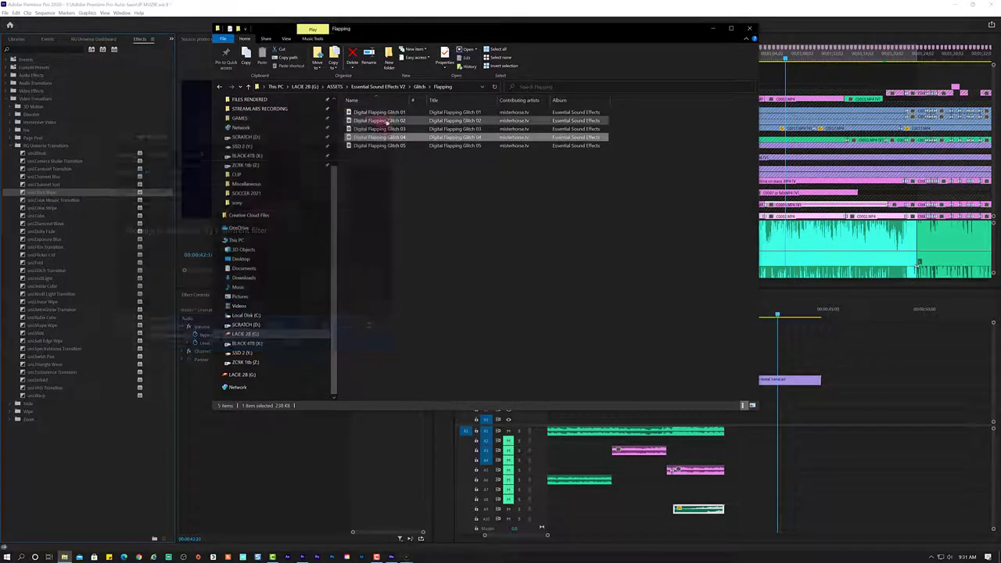
{"action": "double_click", "coordinate": [387, 121]}
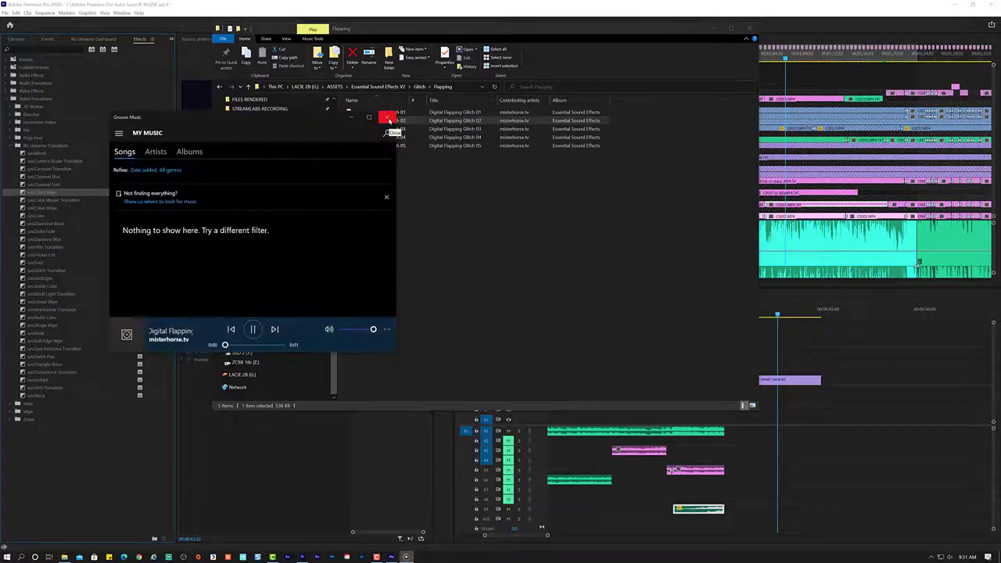
{"action": "left_click", "coordinate": [388, 119]}
{"action": "double_click", "coordinate": [386, 112]}
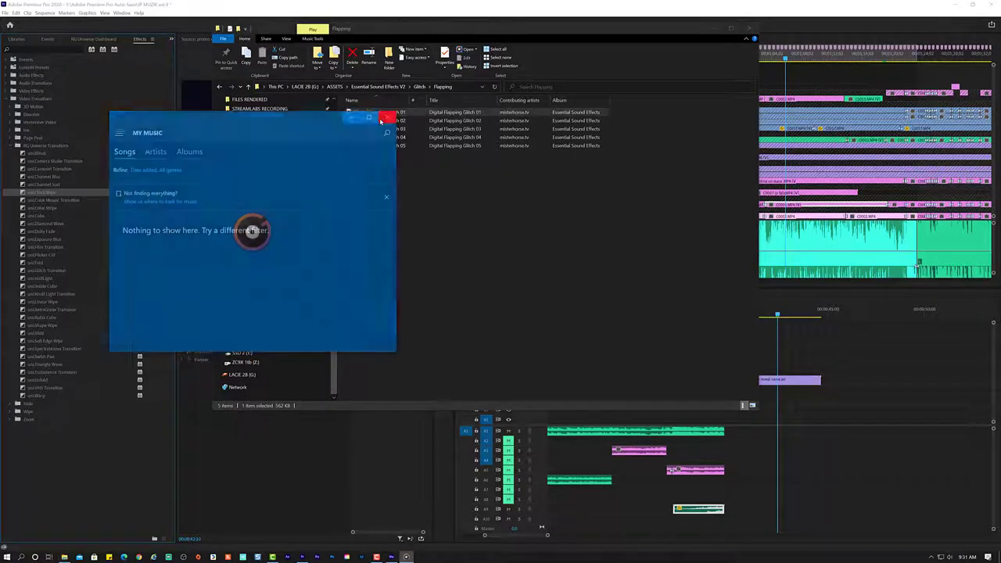
{"action": "left_click", "coordinate": [385, 118]}
Drag Digital Flapping Glitch 02 to the end of the lower audio track and play it back.
{"action": "left_click", "coordinate": [382, 121]}
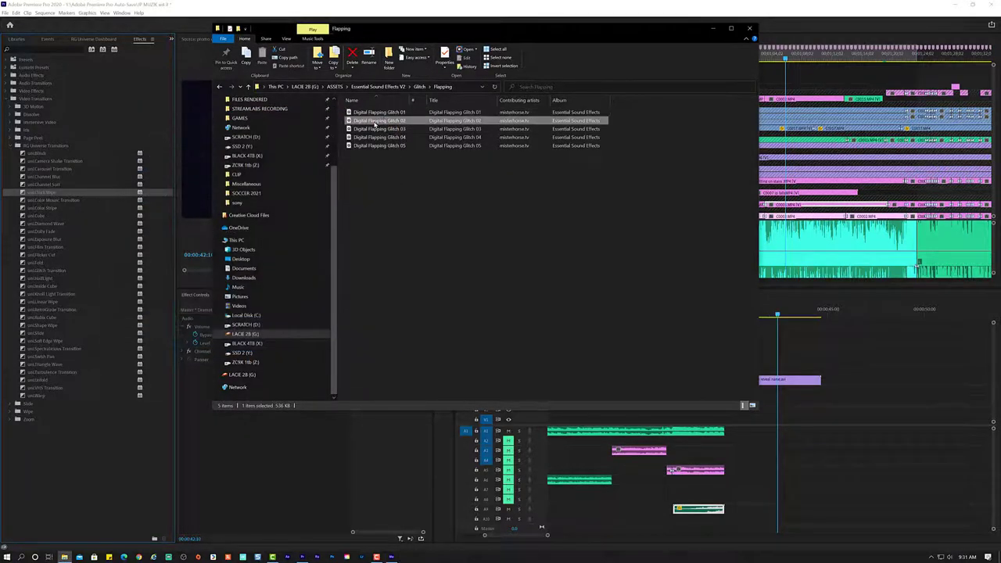
{"action": "left_click_drag", "start_coordinate": [375, 123], "coordinate": [733, 508]}
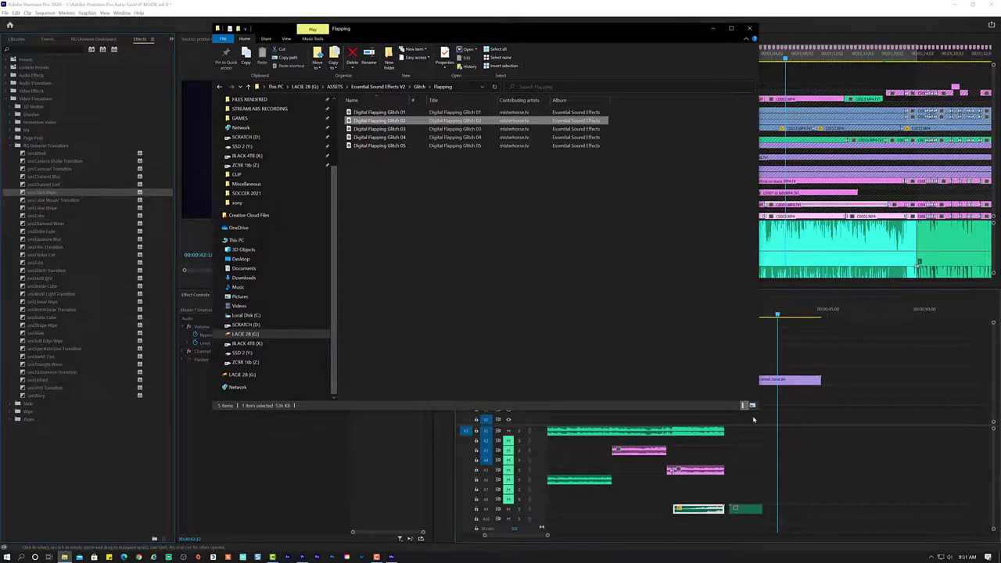
{"action": "left_click", "coordinate": [762, 471]}
{"action": "left_click", "coordinate": [739, 510]}
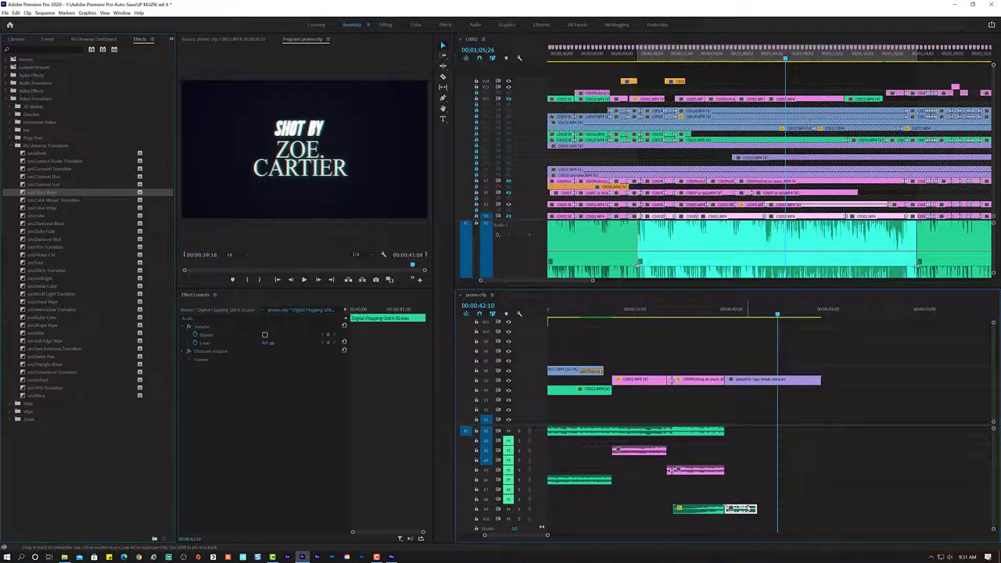
{"action": "left_click", "coordinate": [708, 310]}
{"action": "left_click", "coordinate": [708, 431]}
{"action": "key", "text": "space"}
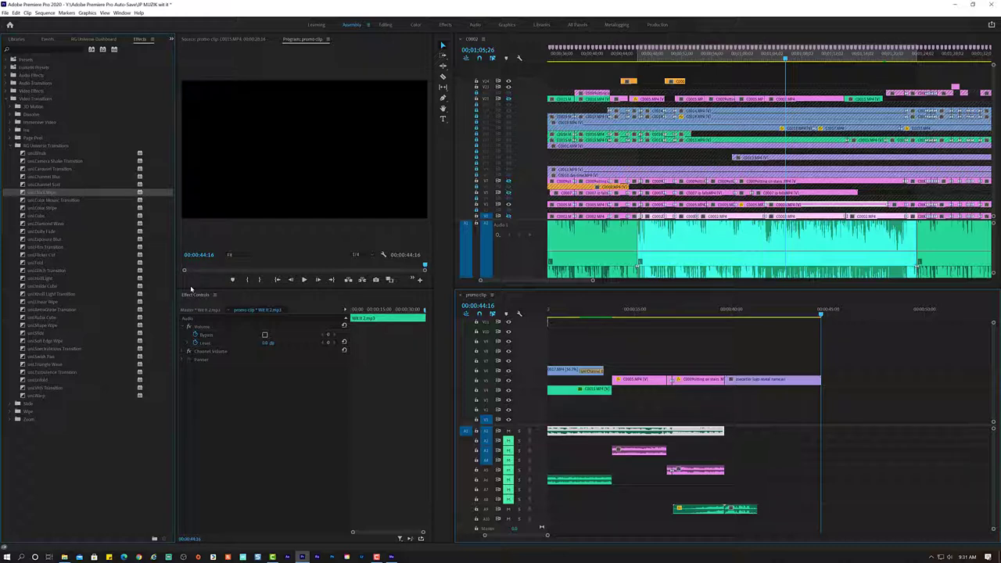
{"action": "left_click", "coordinate": [191, 289]}
{"action": "left_click", "coordinate": [191, 293]}
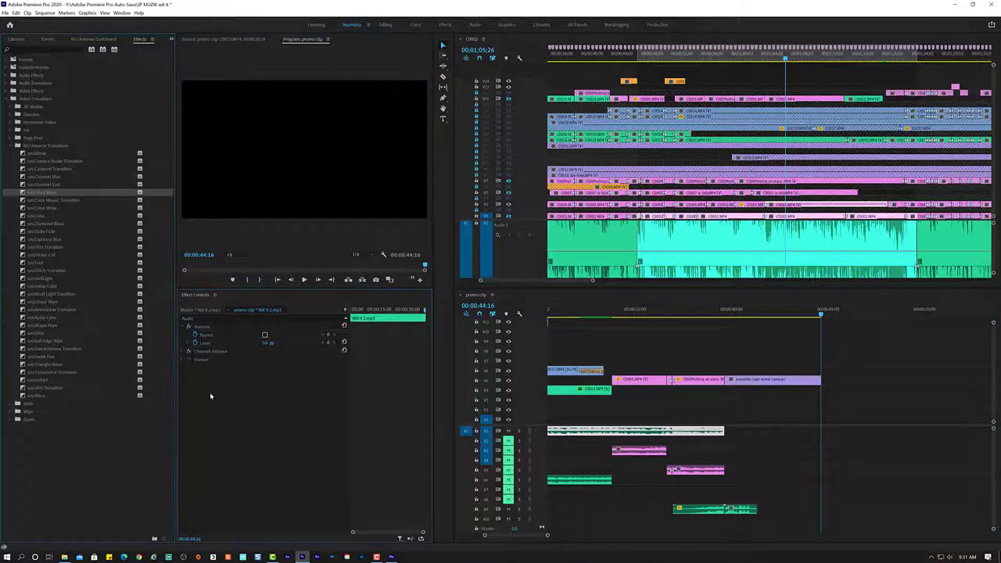
{"action": "key", "text": "alt+Tab"}
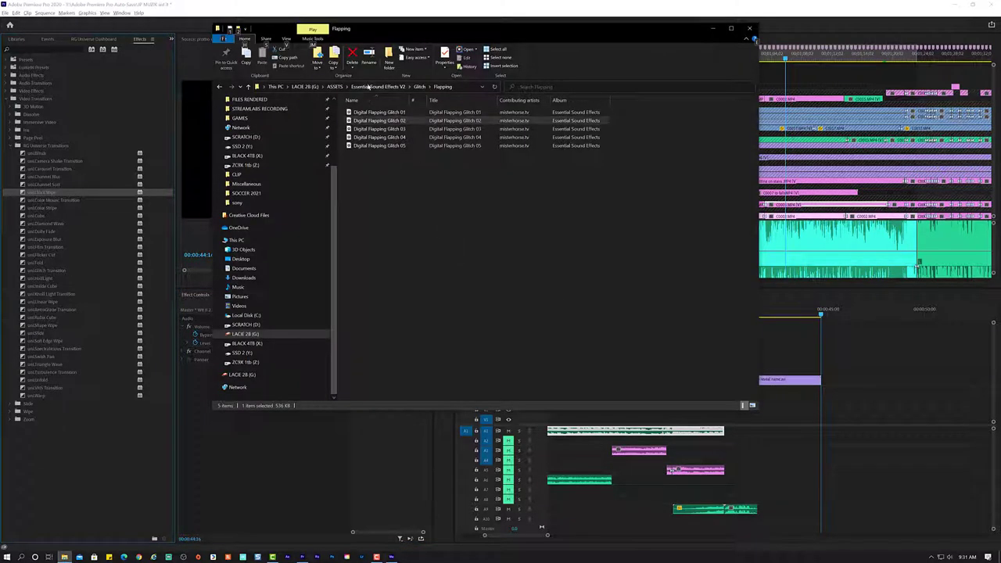
Preview Digital Rustle Glitch 01 and 04 in the Glitch > Rustle folder.
{"action": "left_click", "coordinate": [419, 85]}
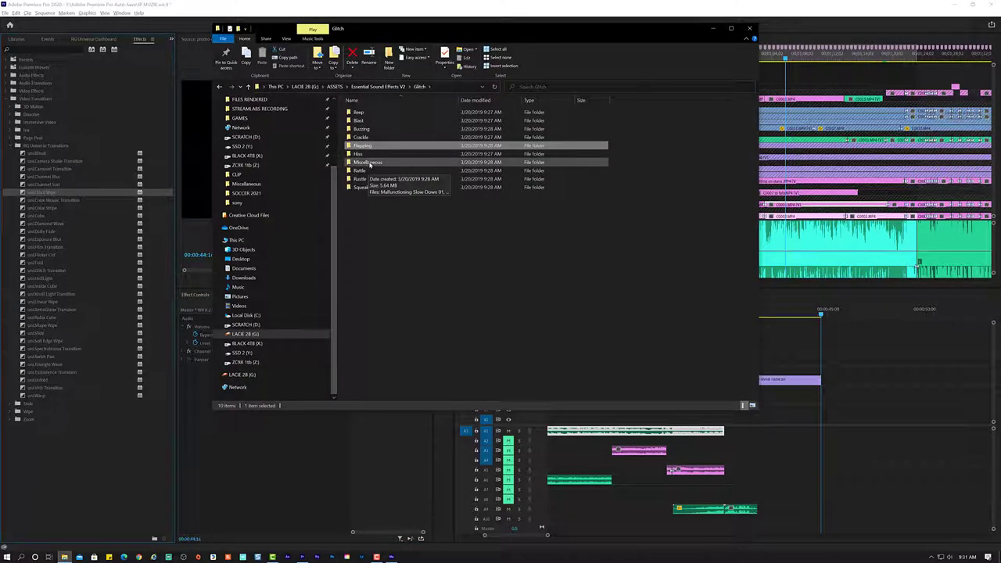
{"action": "left_click", "coordinate": [369, 179]}
{"action": "double_click", "coordinate": [369, 179]}
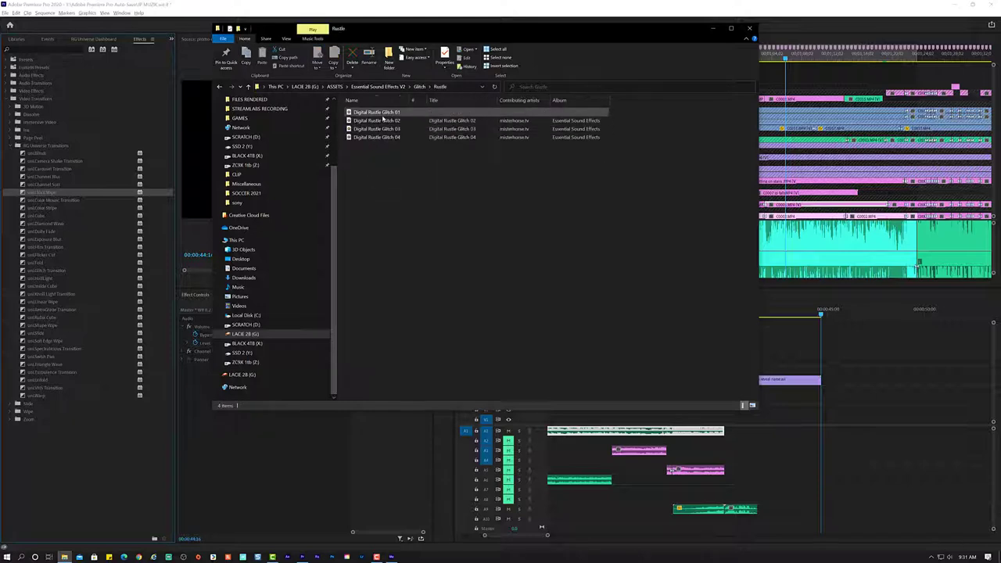
{"action": "double_click", "coordinate": [368, 112]}
{"action": "left_click", "coordinate": [390, 119]}
{"action": "key", "text": "Down"}
{"action": "key", "text": "Down"}
{"action": "key", "text": "Down"}
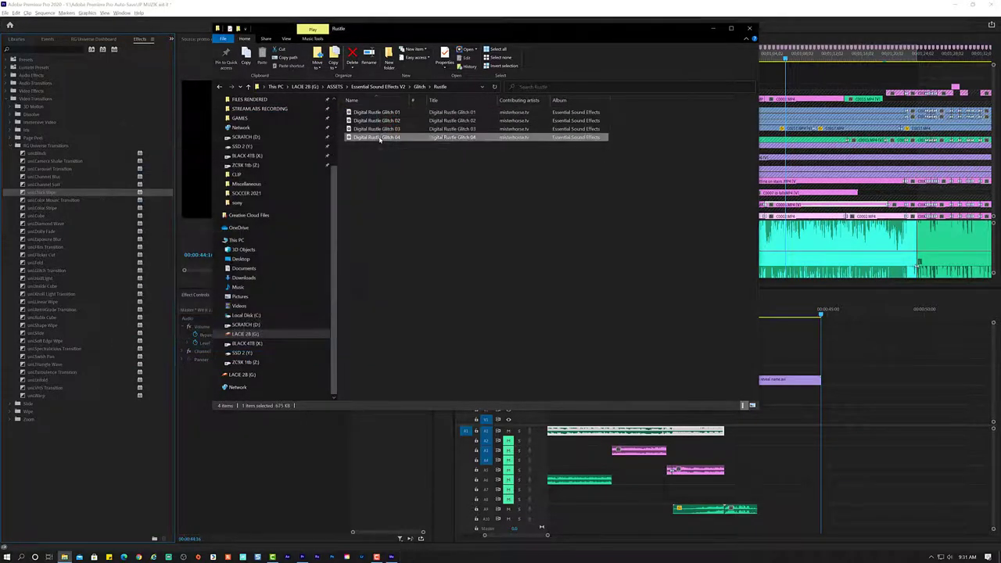
{"action": "key", "text": "Return"}
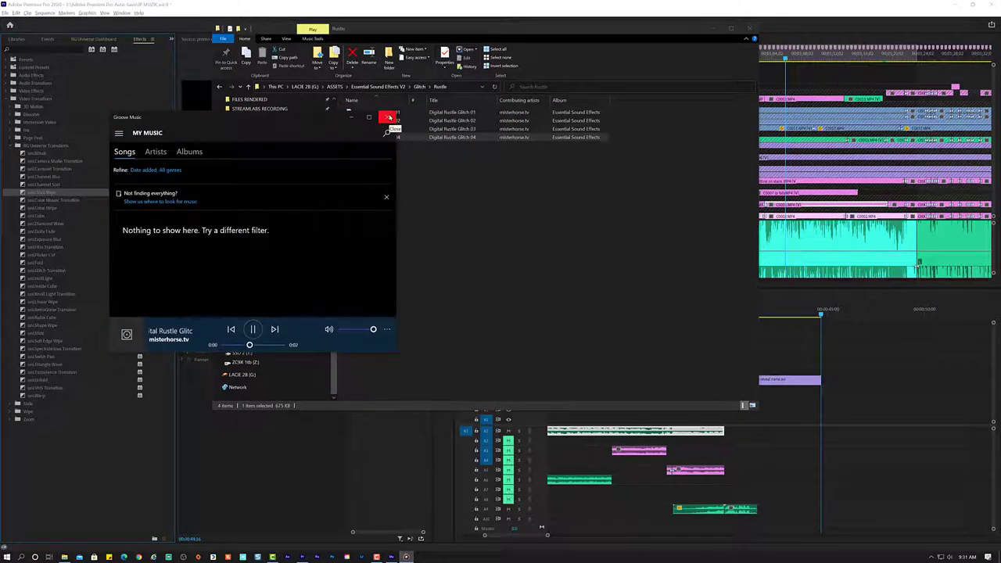
{"action": "left_click", "coordinate": [391, 117]}
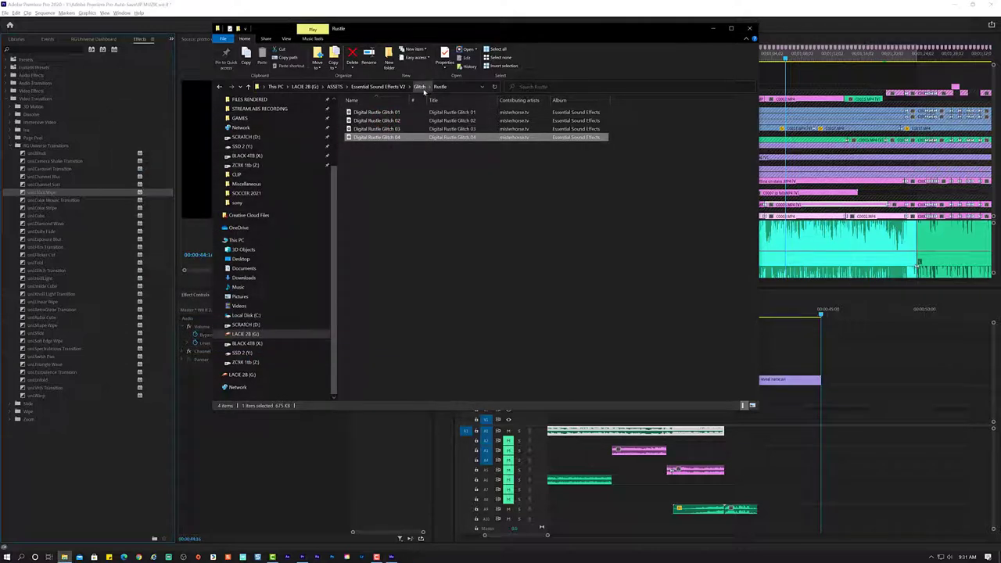
Preview Beepy Glitch 01 and several Beeping Digital Glitch sounds, including 02, in the Beep folder.
{"action": "left_click", "coordinate": [419, 87]}
{"action": "double_click", "coordinate": [383, 112]}
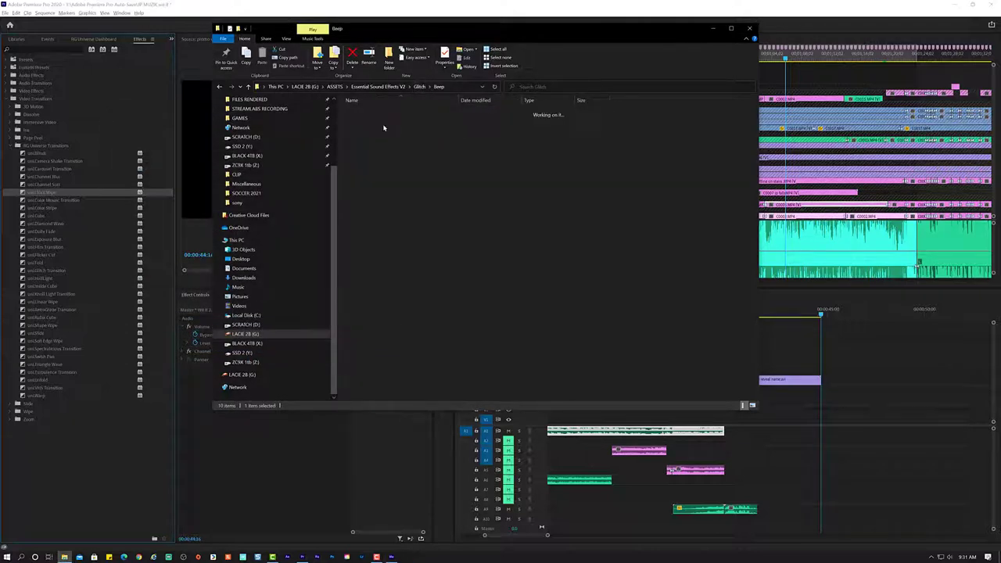
{"action": "double_click", "coordinate": [385, 136]}
{"action": "left_click", "coordinate": [390, 118]}
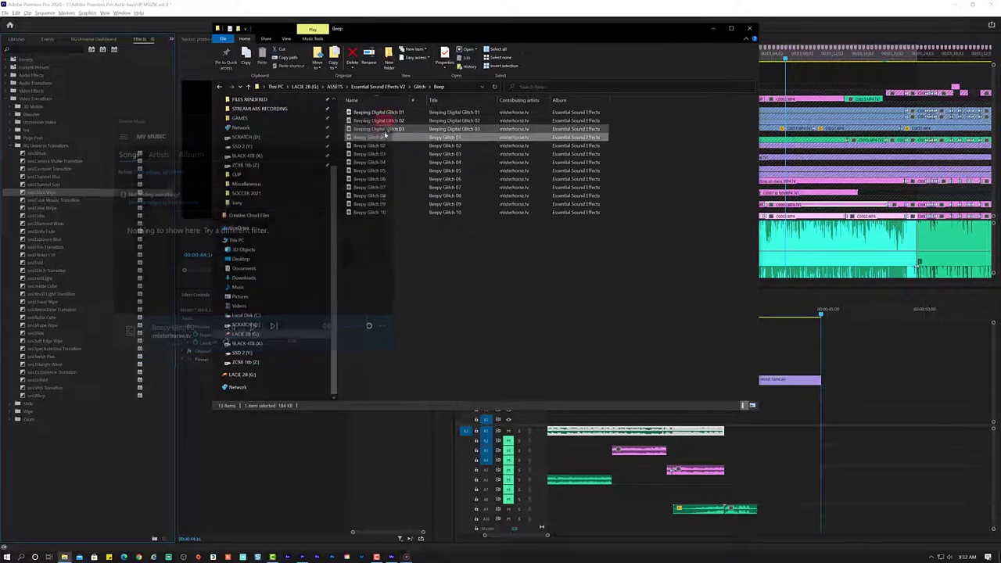
{"action": "double_click", "coordinate": [383, 129]}
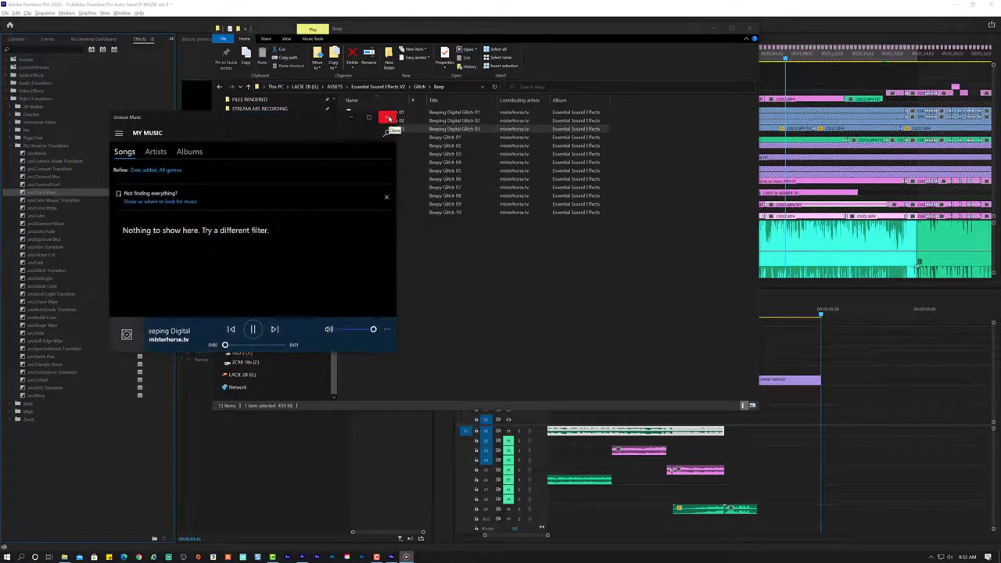
{"action": "left_click", "coordinate": [390, 117]}
{"action": "double_click", "coordinate": [383, 114]}
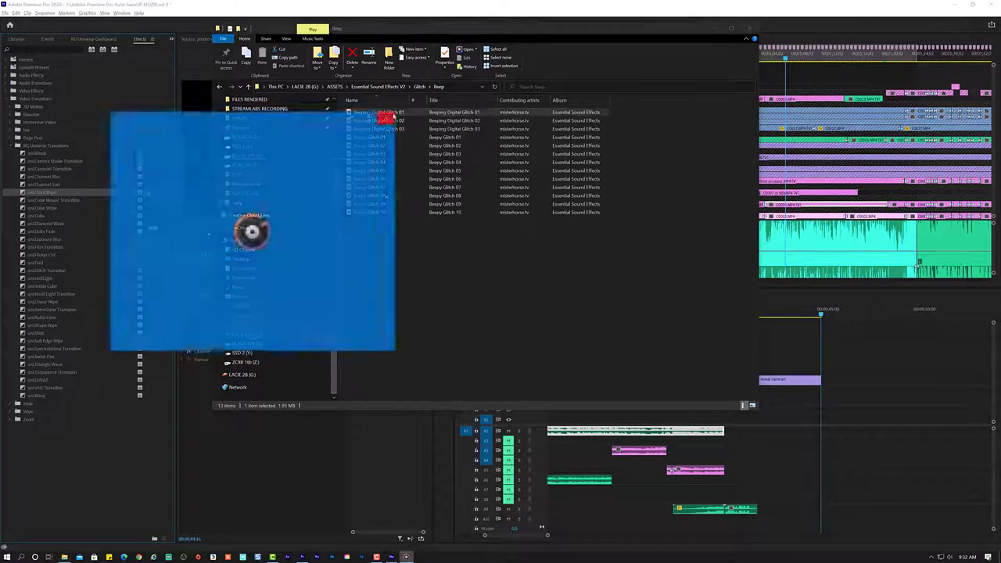
{"action": "left_click", "coordinate": [387, 117]}
{"action": "double_click", "coordinate": [386, 120]}
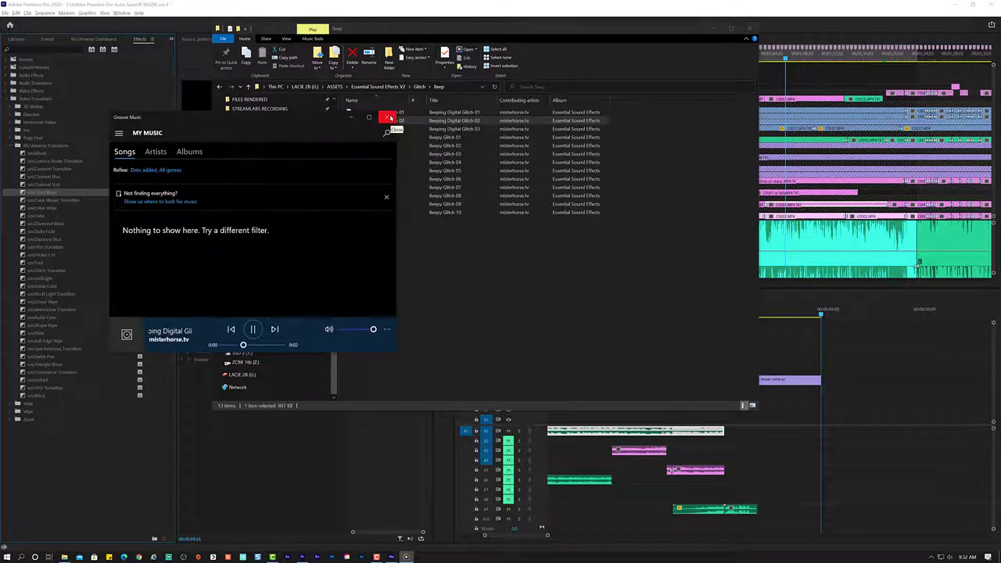
{"action": "left_click", "coordinate": [390, 117]}
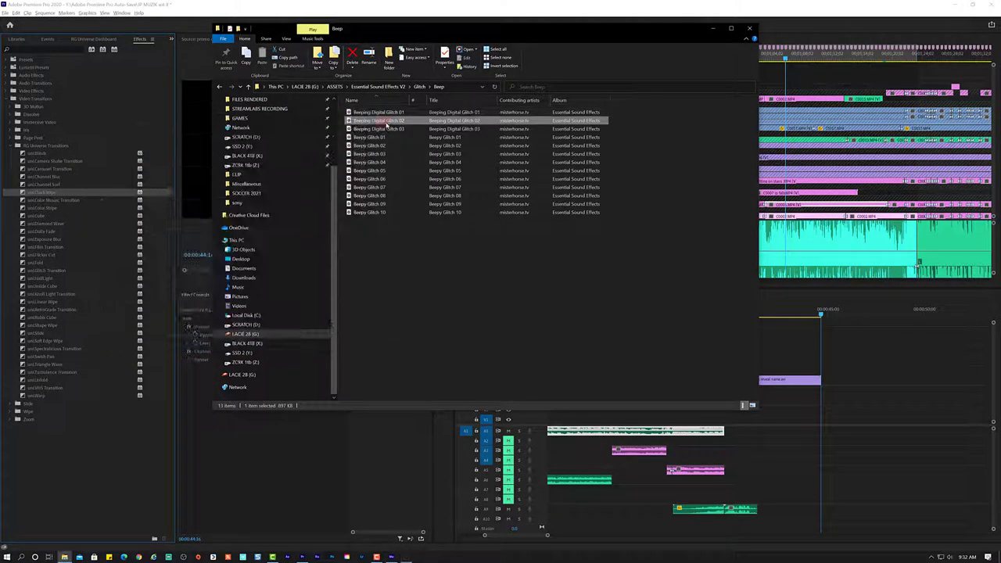
Preview Beepy Glitch 06 and drag it onto the promo clip's bottom audio track.
{"action": "left_click", "coordinate": [372, 179]}
{"action": "double_click", "coordinate": [372, 179]}
{"action": "left_click", "coordinate": [390, 125]}
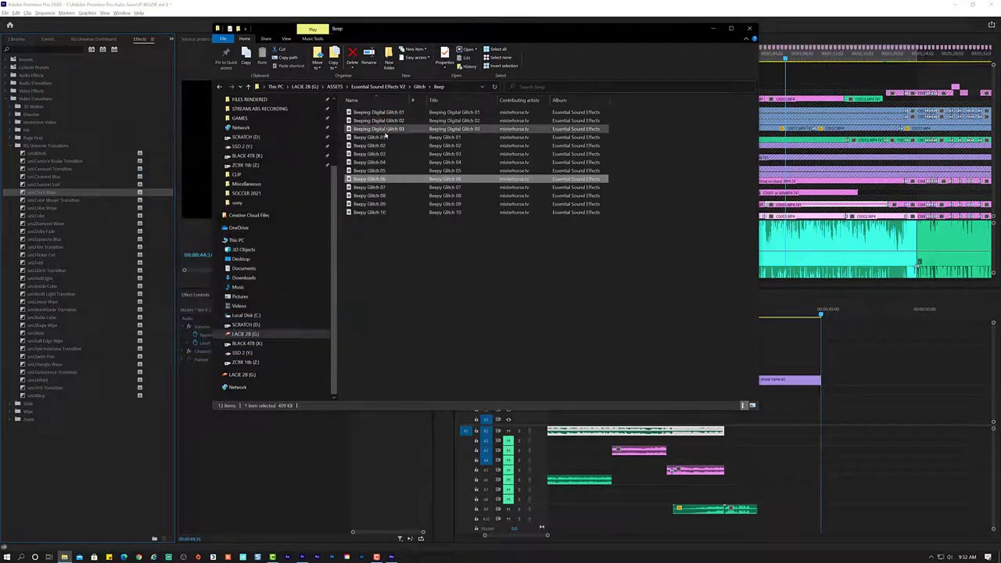
{"action": "left_click_drag", "start_coordinate": [379, 179], "coordinate": [767, 514]}
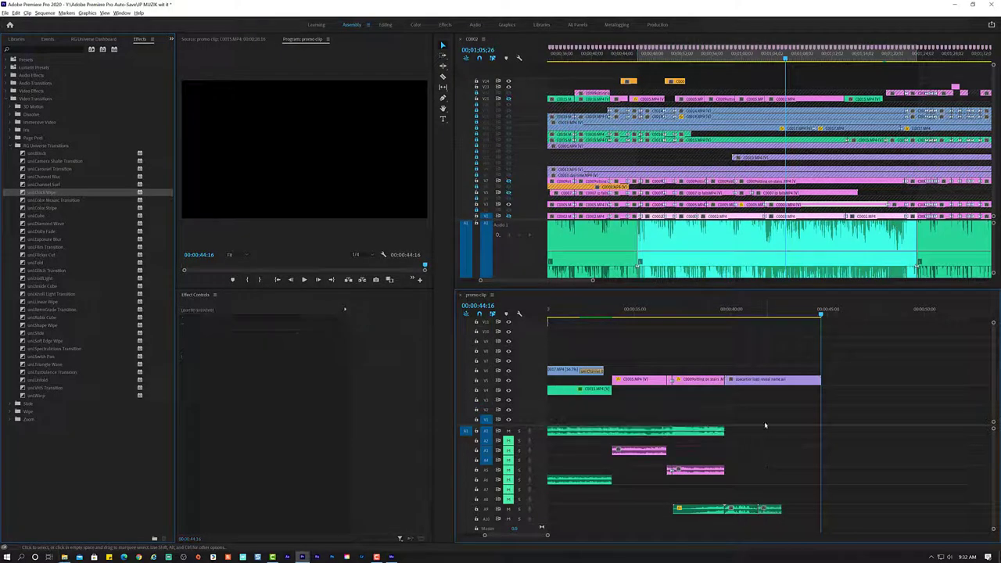
Move the Beepy Glitch 06.wav clip up one audio track near the logo's end.
{"action": "left_click", "coordinate": [710, 313]}
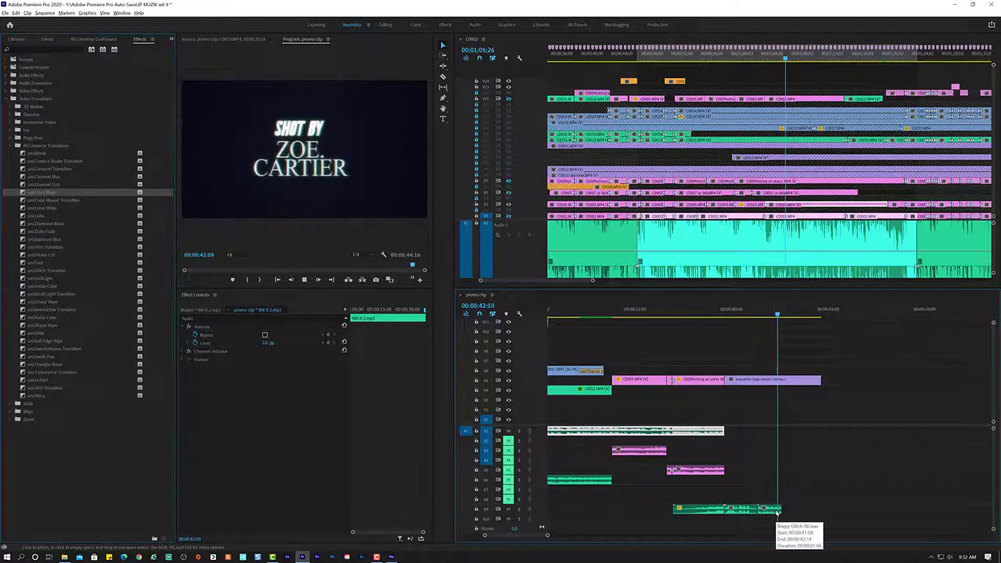
{"action": "left_click", "coordinate": [786, 512]}
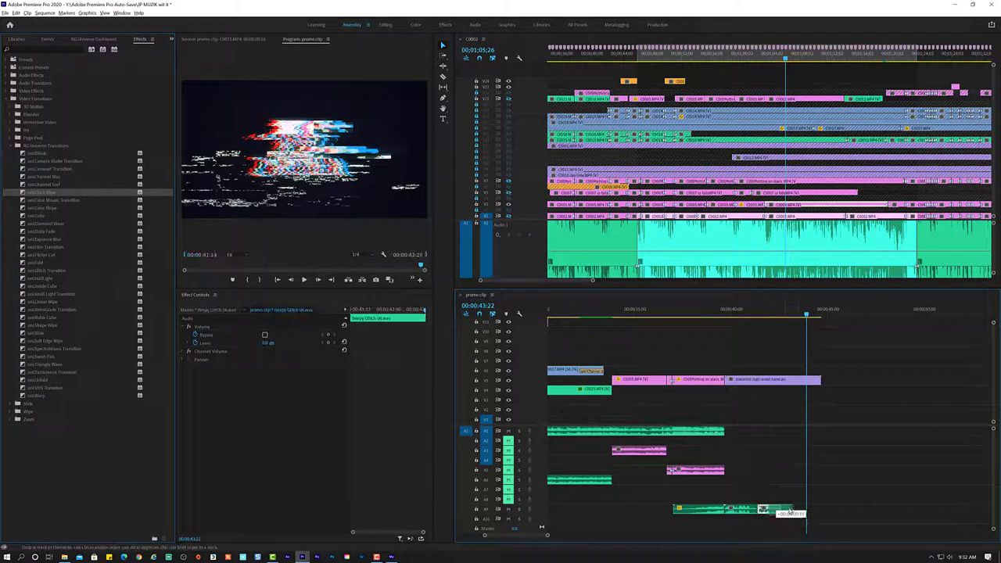
{"action": "left_click_drag", "start_coordinate": [811, 506], "coordinate": [812, 507]}
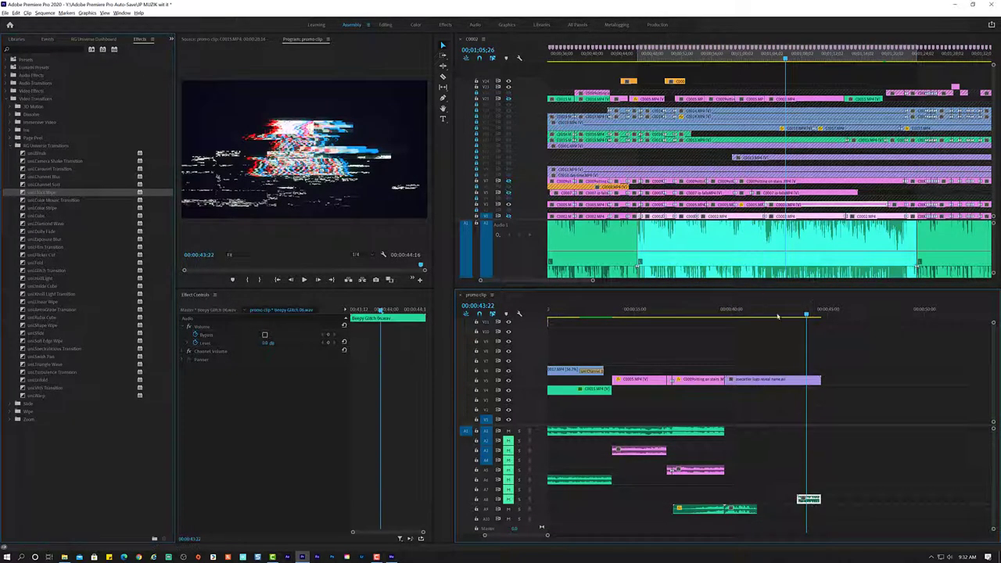
Replay the logo reveal from about 00:00:42 to check the glitch sound sync at 00:00:44:02.
{"action": "left_click", "coordinate": [785, 314]}
{"action": "key", "text": "space"}
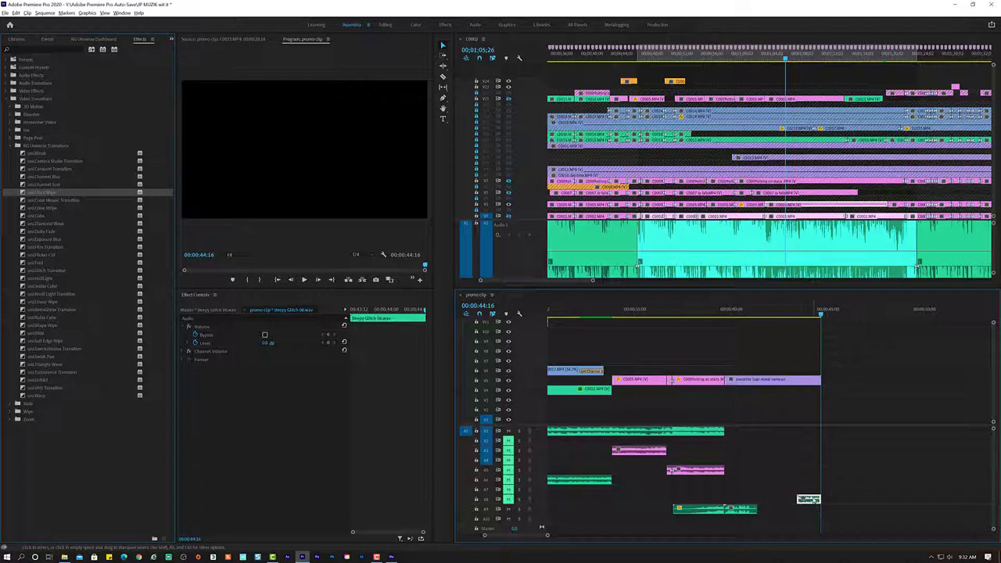
{"action": "left_click", "coordinate": [789, 315]}
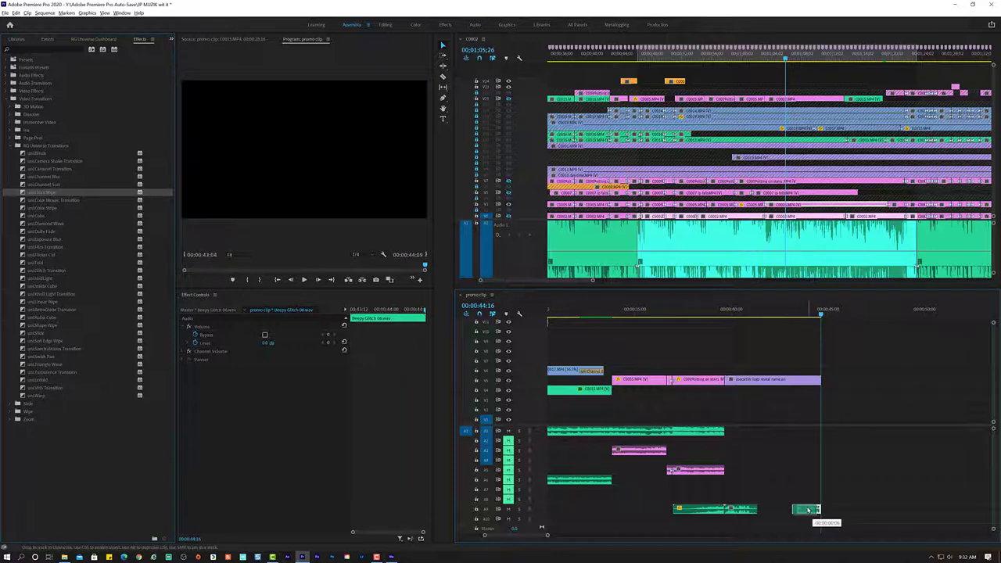
{"action": "left_click", "coordinate": [775, 314]}
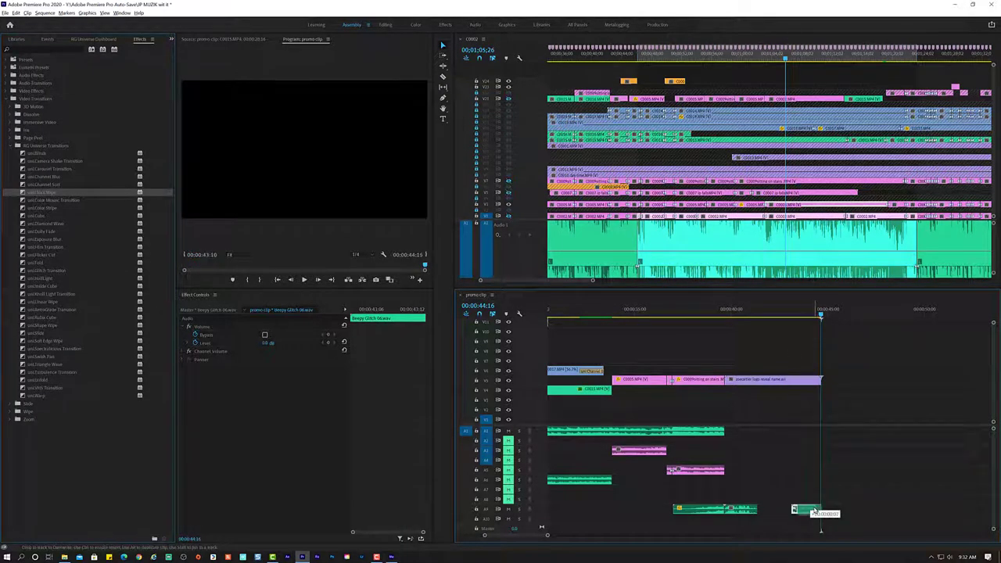
{"action": "left_click", "coordinate": [776, 313]}
{"action": "key", "text": "space"}
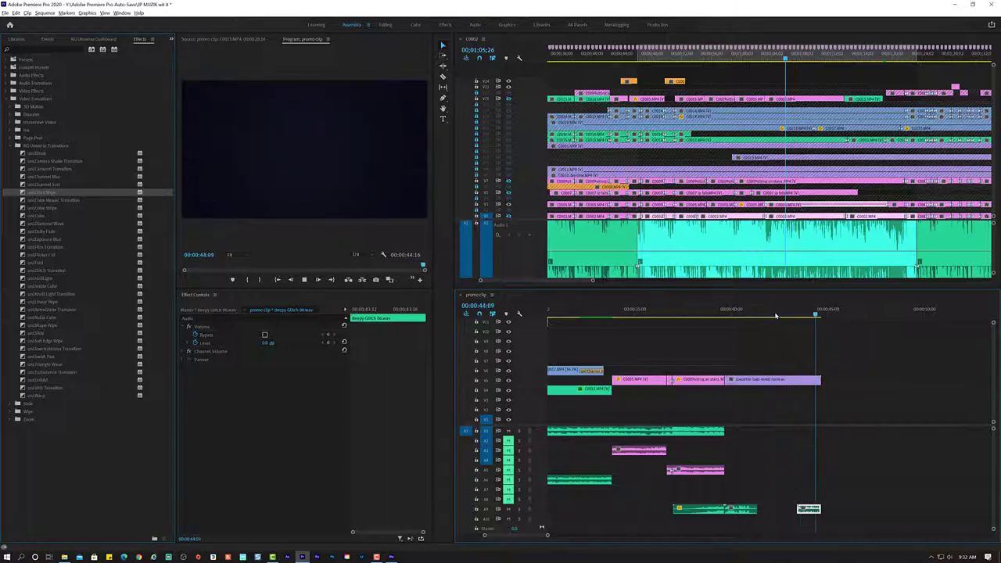
{"action": "left_click", "coordinate": [819, 316]}
{"action": "left_click_drag", "start_coordinate": [810, 318], "coordinate": [809, 318]}
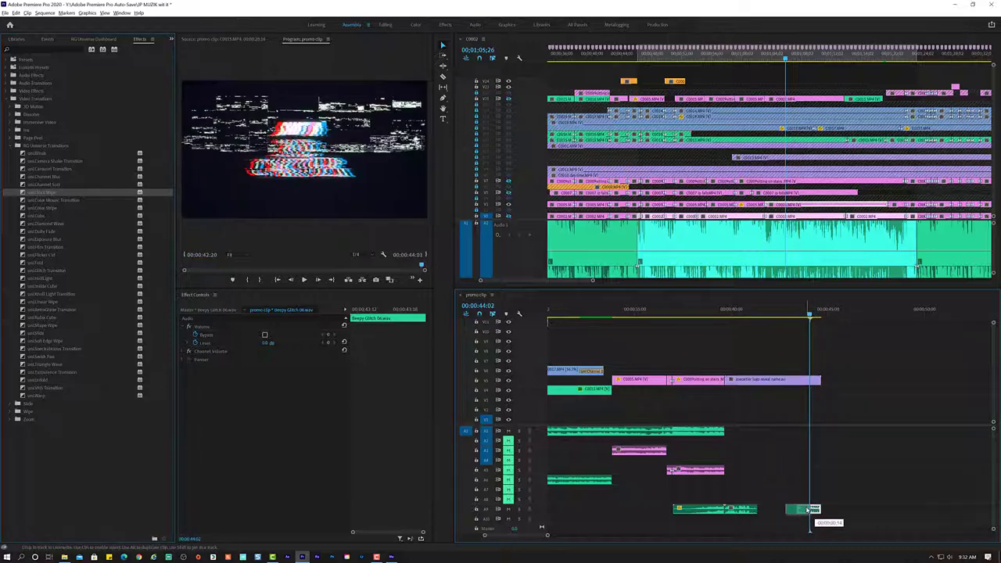
{"action": "left_click", "coordinate": [774, 315]}
{"action": "key", "text": "space"}
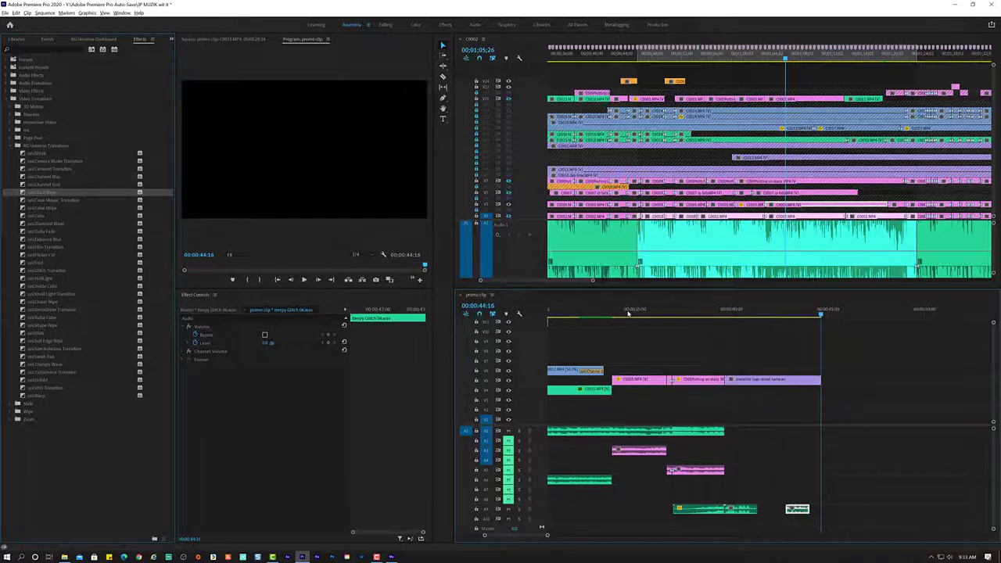
{"action": "mouse_move", "coordinate": [640, 303]}
{"action": "left_mouse_down"}
{"action": "mouse_move", "coordinate": [526, 313]}
{"action": "mouse_move", "coordinate": [838, 362]}
{"action": "left_mouse_up"}
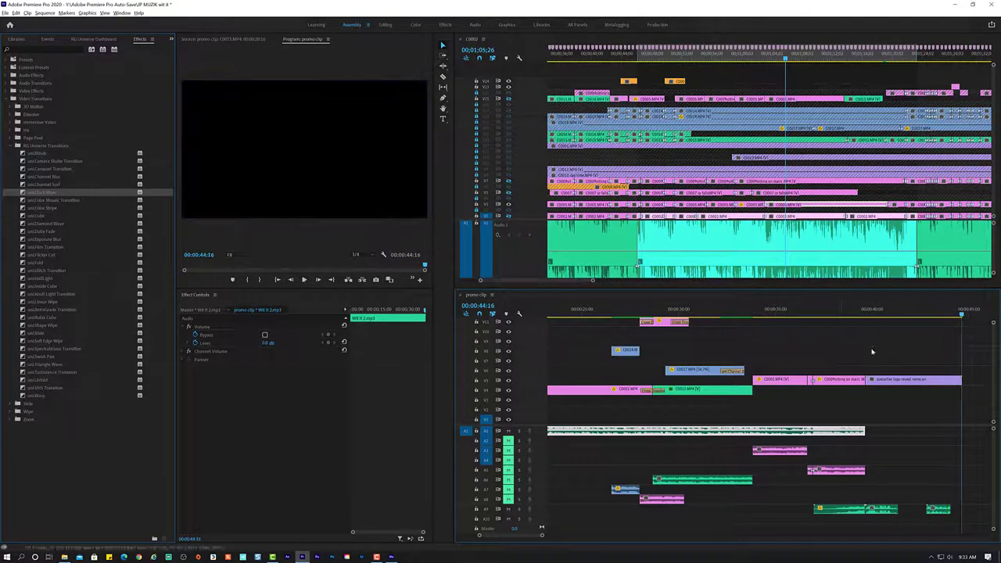
Select the Beepy Glitch clip, browse uniGlitch Light, select Wit It 2 and play.
{"action": "left_click", "coordinate": [938, 510]}
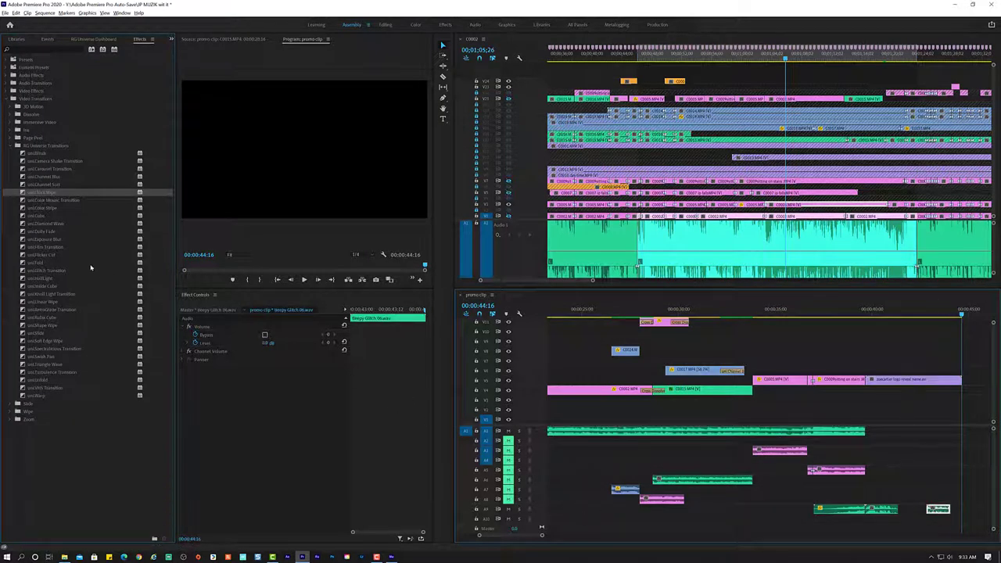
{"action": "left_click", "coordinate": [46, 279]}
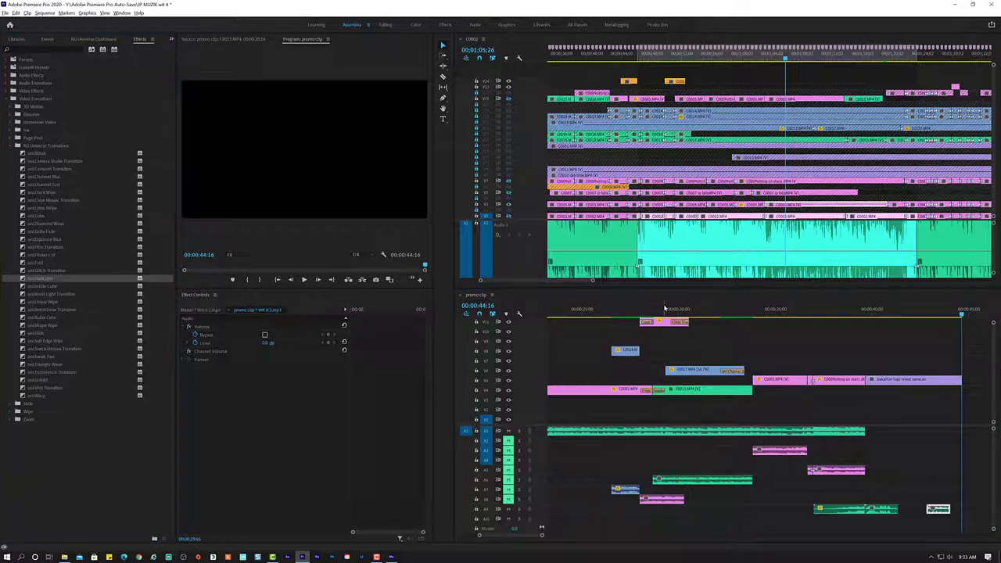
{"action": "left_click", "coordinate": [633, 431]}
{"action": "key", "text": "space"}
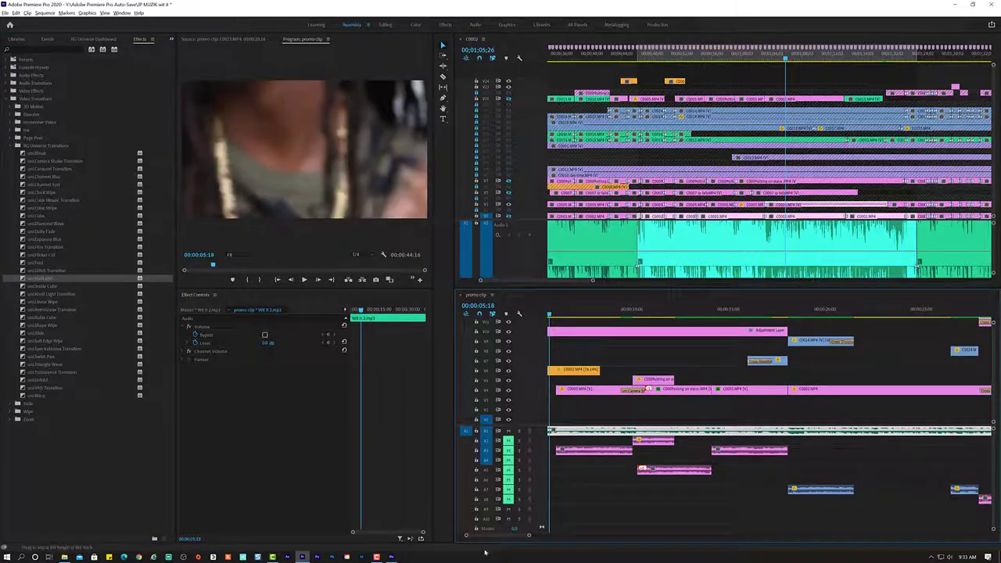
Zoom out to the whole sequence, replay the ending from 00:00:39, and return to start.
{"action": "left_click_drag", "start_coordinate": [528, 535], "coordinate": [599, 536]}
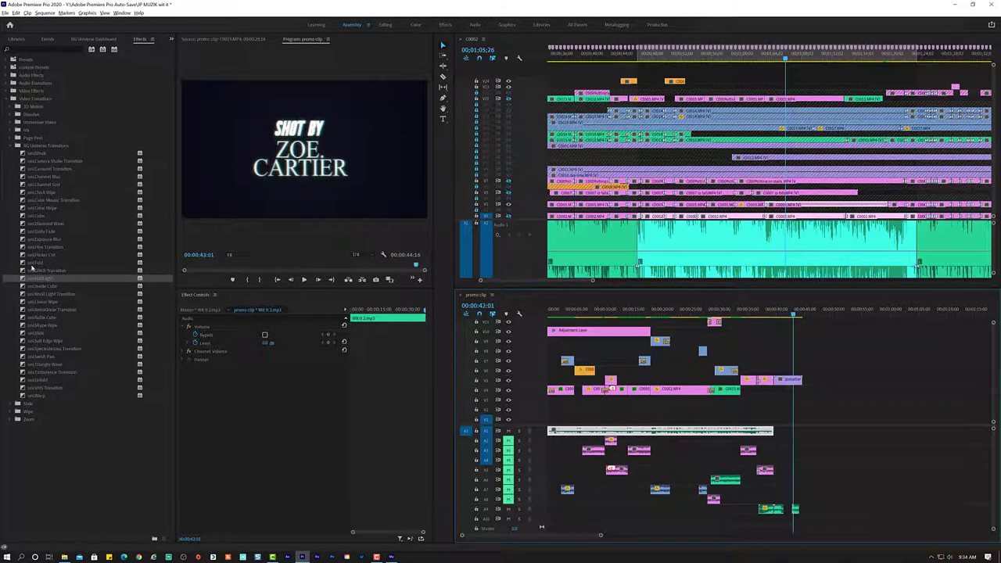
{"action": "left_click", "coordinate": [47, 186]}
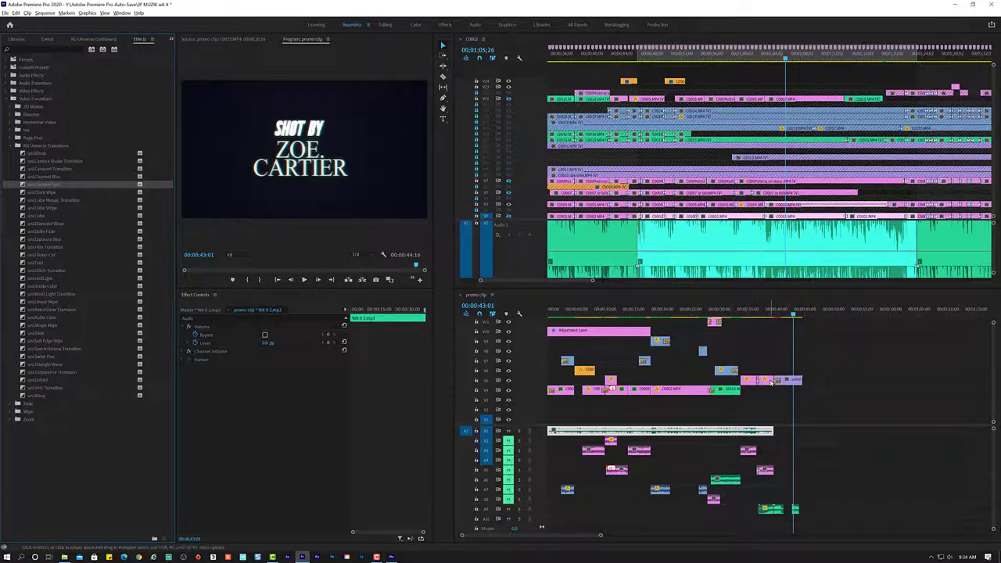
{"action": "left_click", "coordinate": [772, 313]}
{"action": "key", "text": "space"}
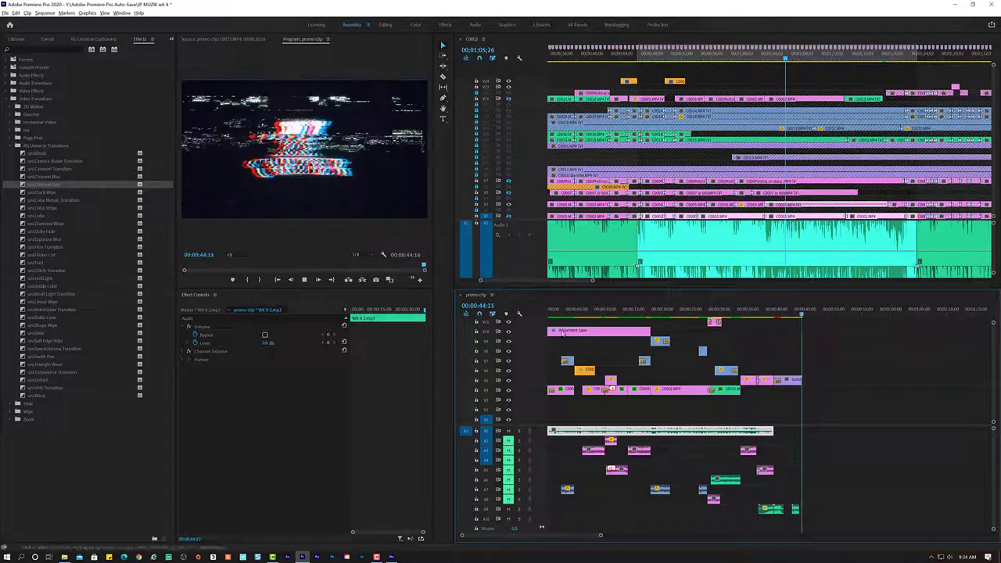
{"action": "key", "text": "Home"}
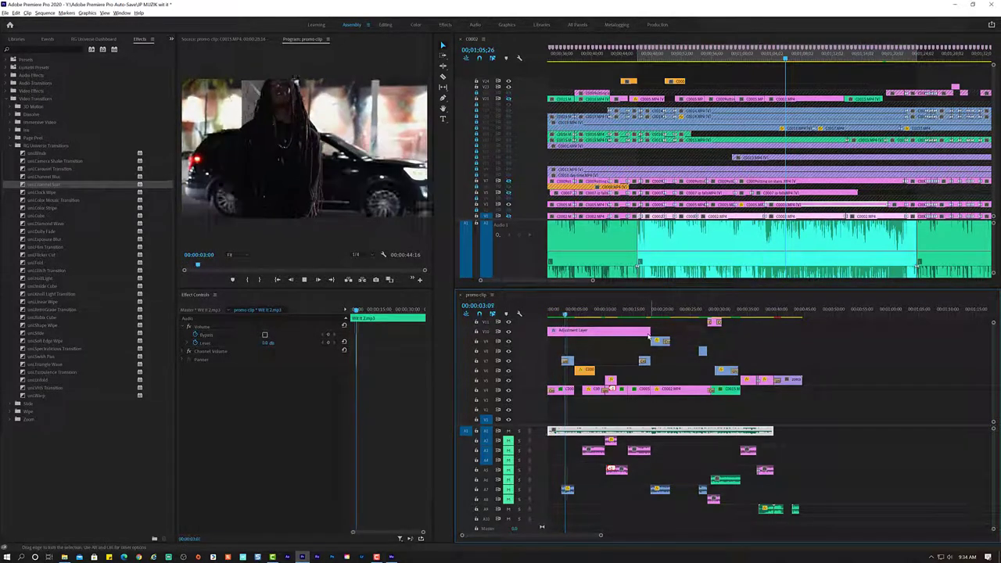
Alt-drag a copy of the Adjustment Layer onto V12 and delete the extra copy on V10.
{"action": "left_click", "coordinate": [644, 335]}
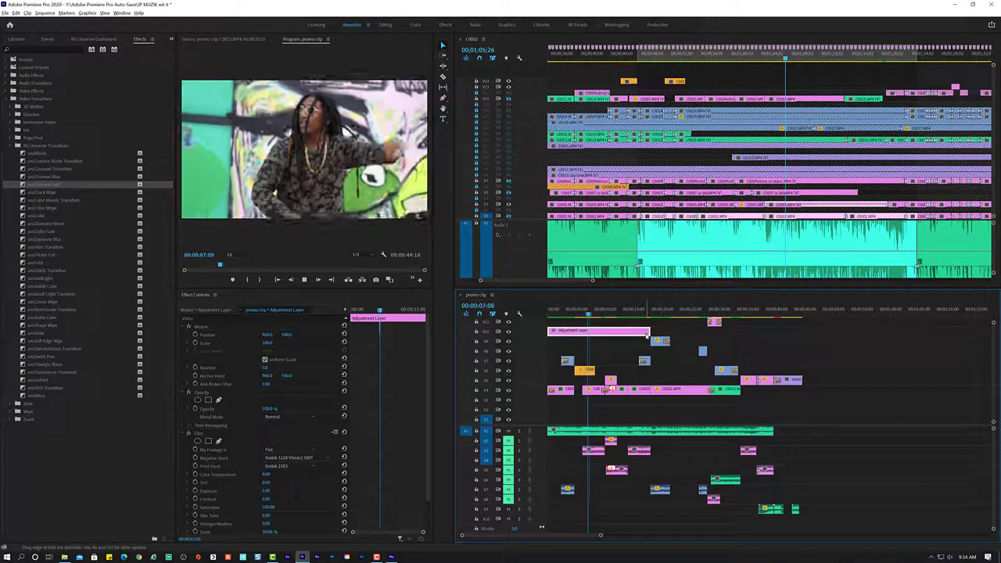
{"action": "mouse_move", "coordinate": [647, 335]}
{"action": "left_mouse_down"}
{"action": "mouse_move", "coordinate": [660, 326]}
{"action": "mouse_move", "coordinate": [772, 337]}
{"action": "left_mouse_up"}
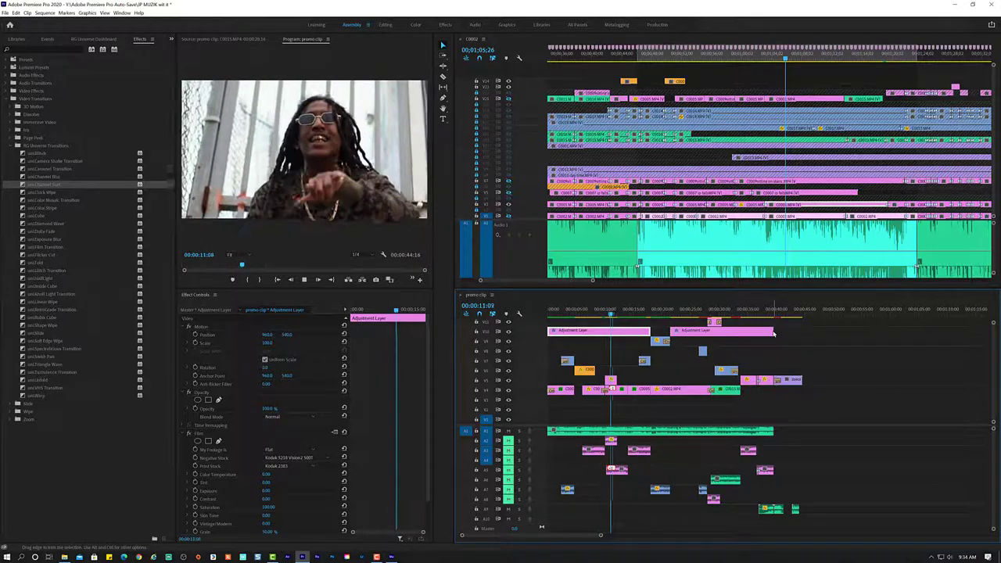
{"action": "scroll", "coordinate": [775, 350], "scroll_direction": "down", "scroll_amount": 2}
{"action": "scroll", "coordinate": [775, 349], "scroll_direction": "up", "scroll_amount": 2}
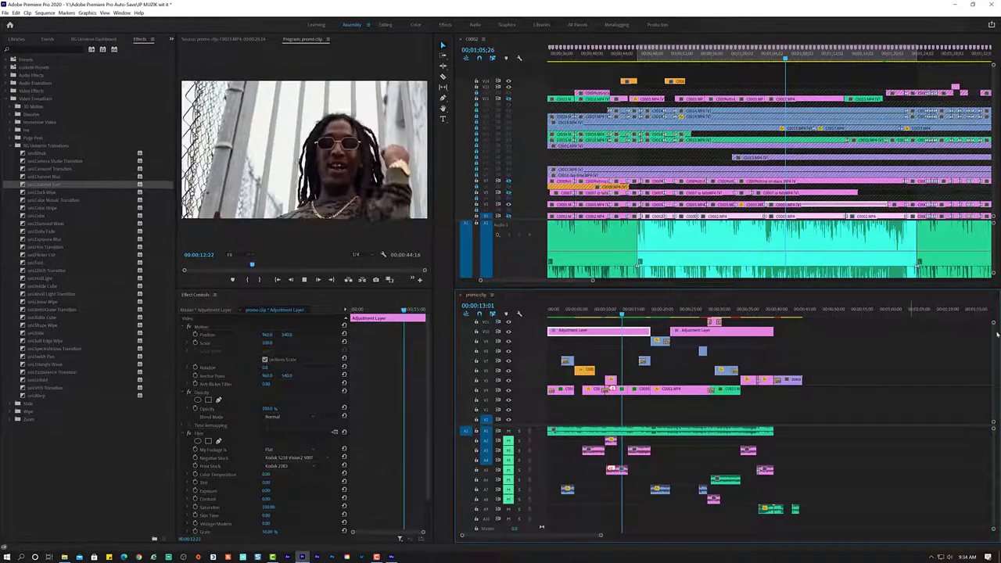
{"action": "scroll", "coordinate": [993, 345], "scroll_direction": "up", "scroll_amount": 2}
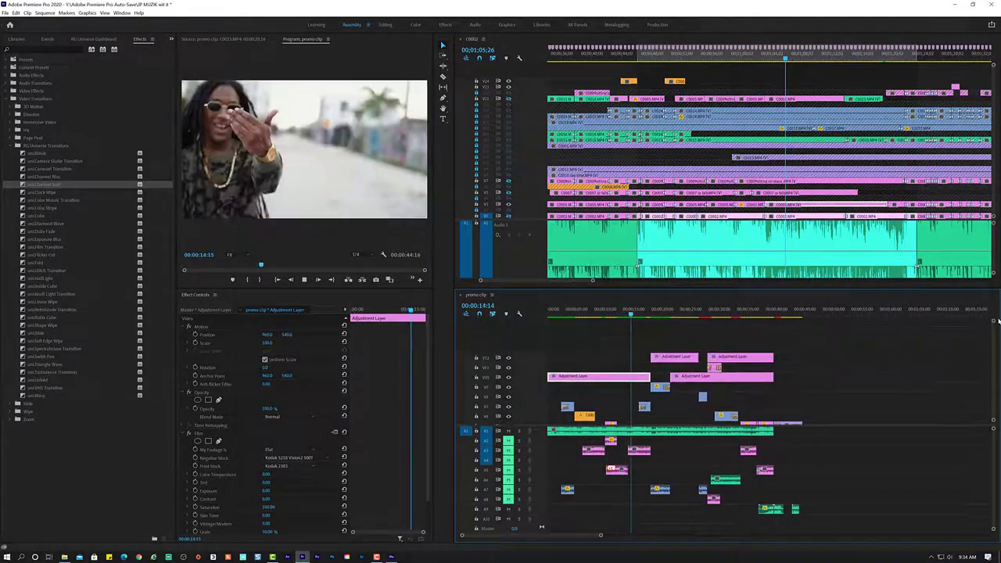
{"action": "left_click", "coordinate": [751, 377]}
{"action": "key", "text": "Delete"}
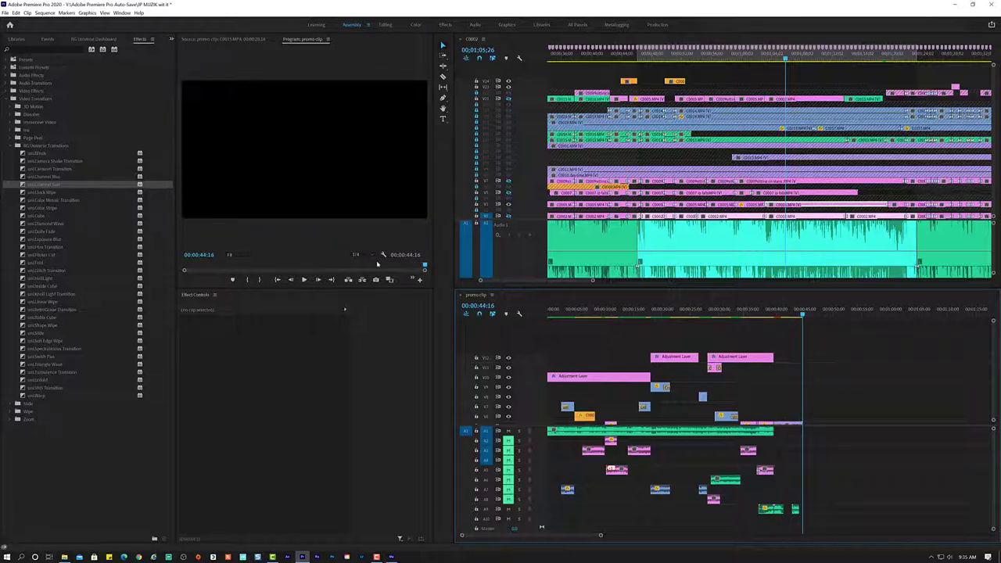
Render the sequence previews, set playback resolution to Full, and return to the start.
{"action": "key", "text": "Return"}
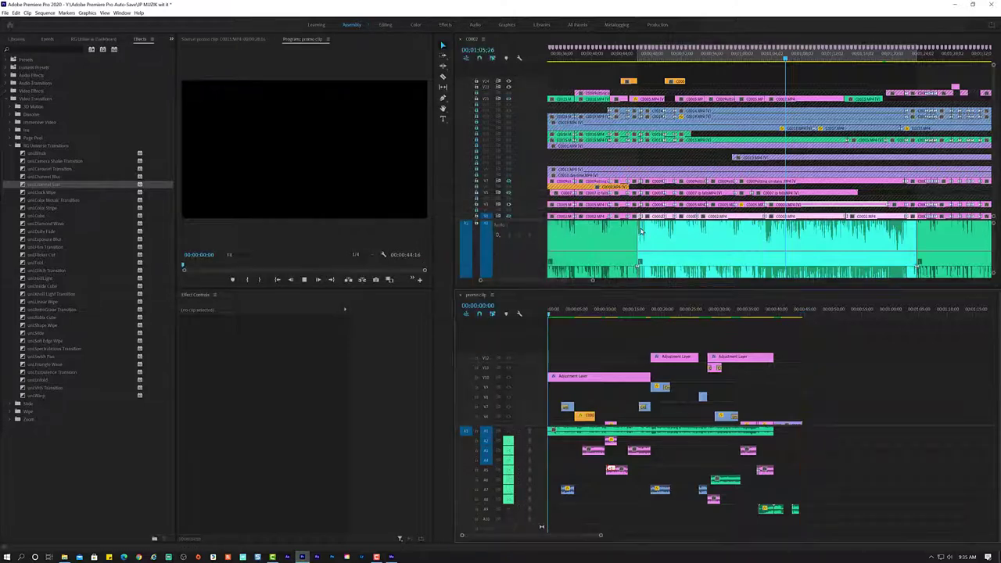
{"action": "left_click", "coordinate": [363, 258]}
{"action": "left_click", "coordinate": [365, 262]}
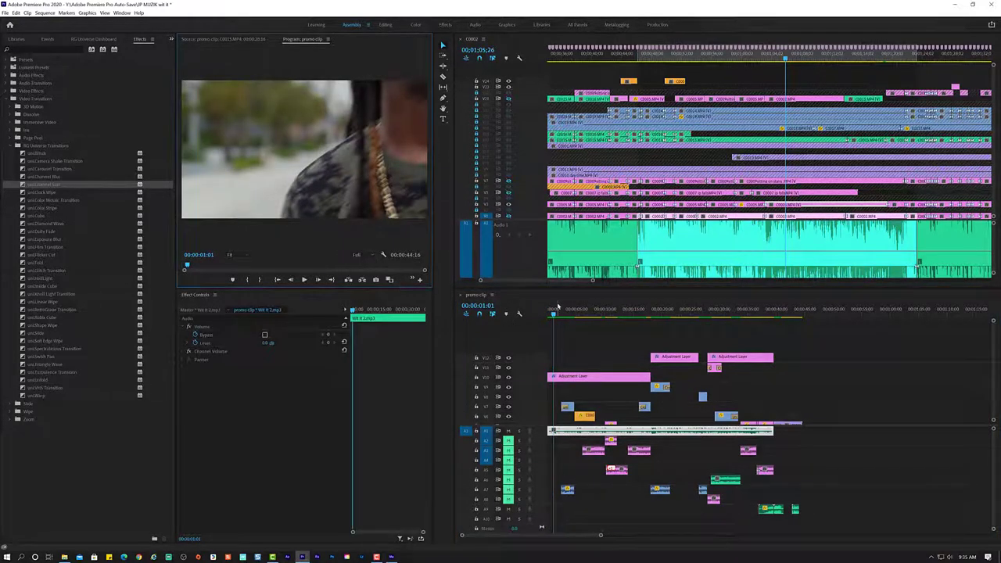
{"action": "left_click_drag", "start_coordinate": [552, 313], "coordinate": [548, 316]}
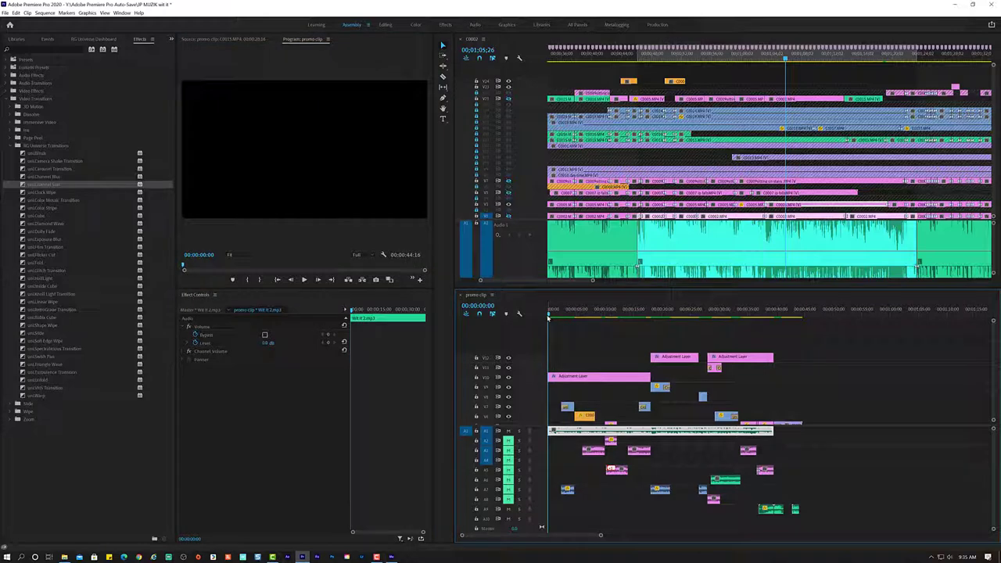
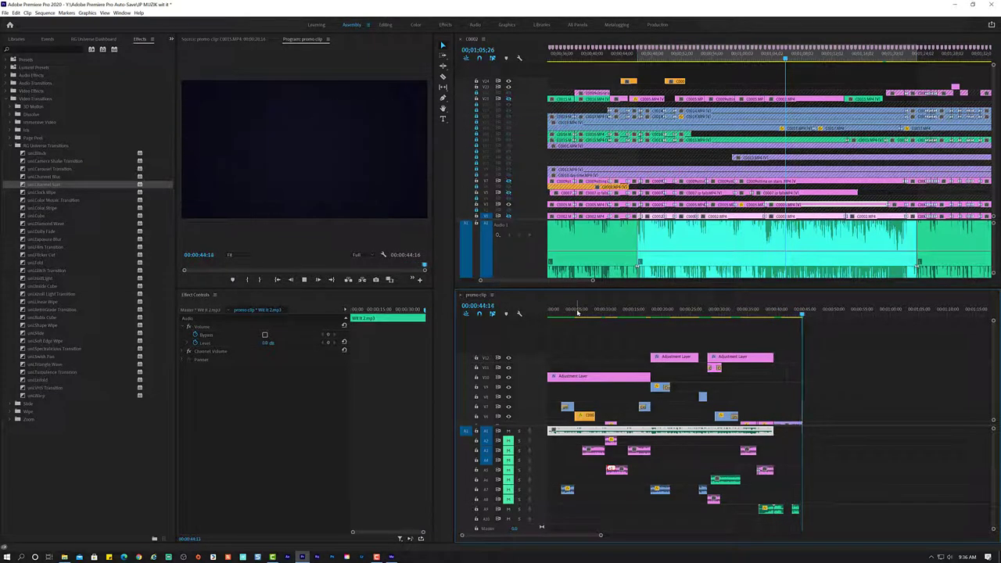
Play the promo sequence from its start, stop near 00:00:04:17, then bring up the Start menu.
{"action": "key", "text": "Home"}
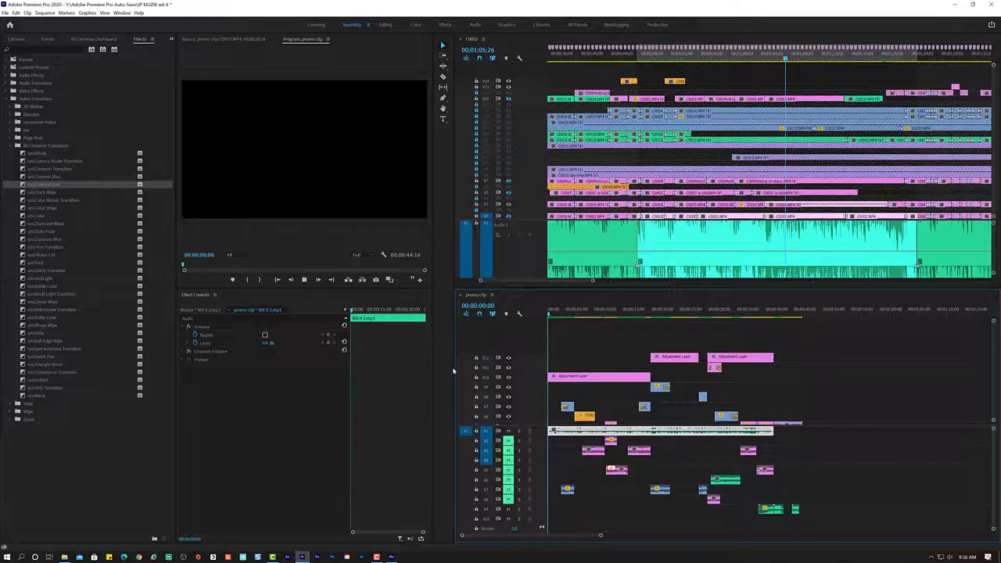
{"action": "key", "text": "space"}
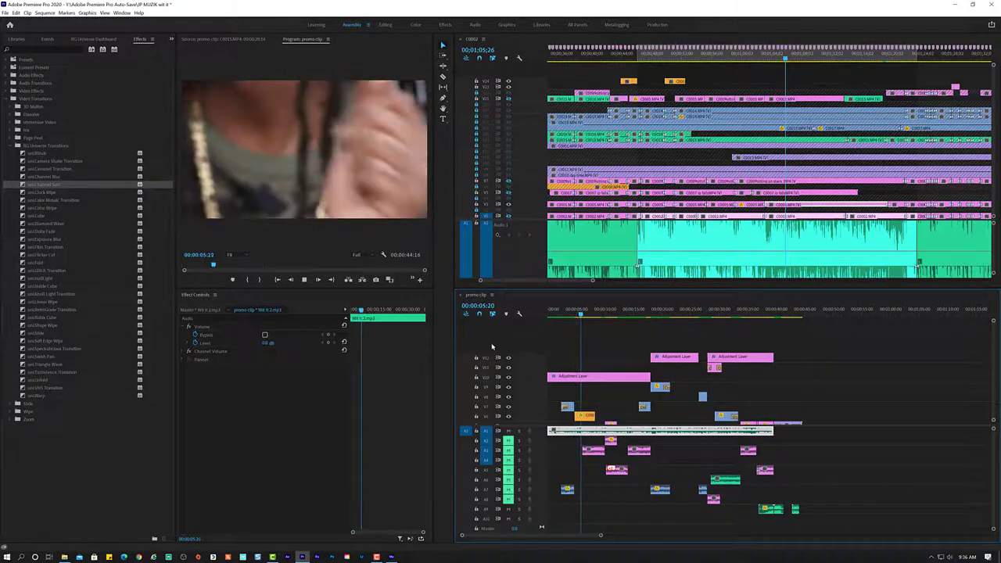
{"action": "left_click", "coordinate": [582, 312]}
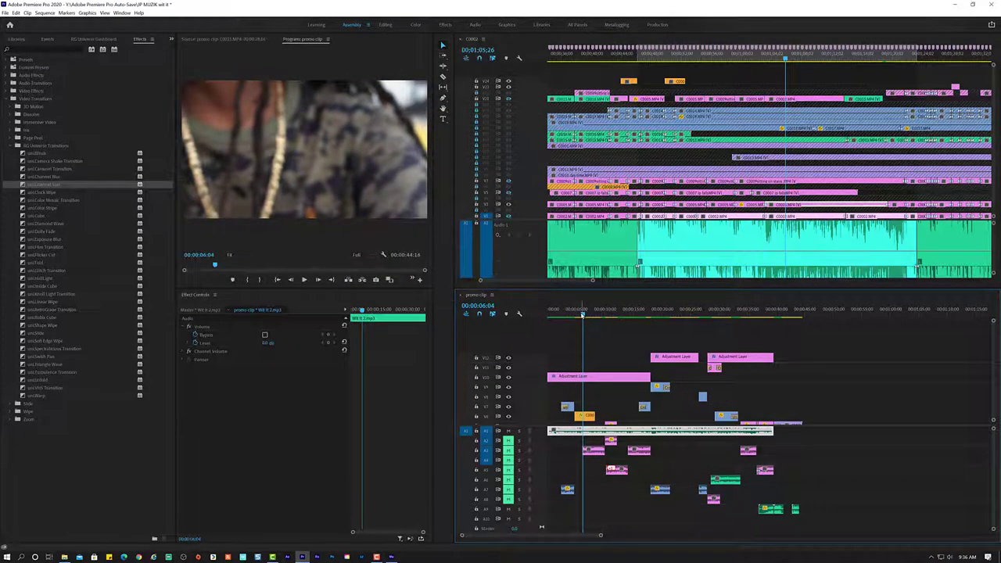
{"action": "left_click_drag", "start_coordinate": [582, 312], "coordinate": [574, 314]}
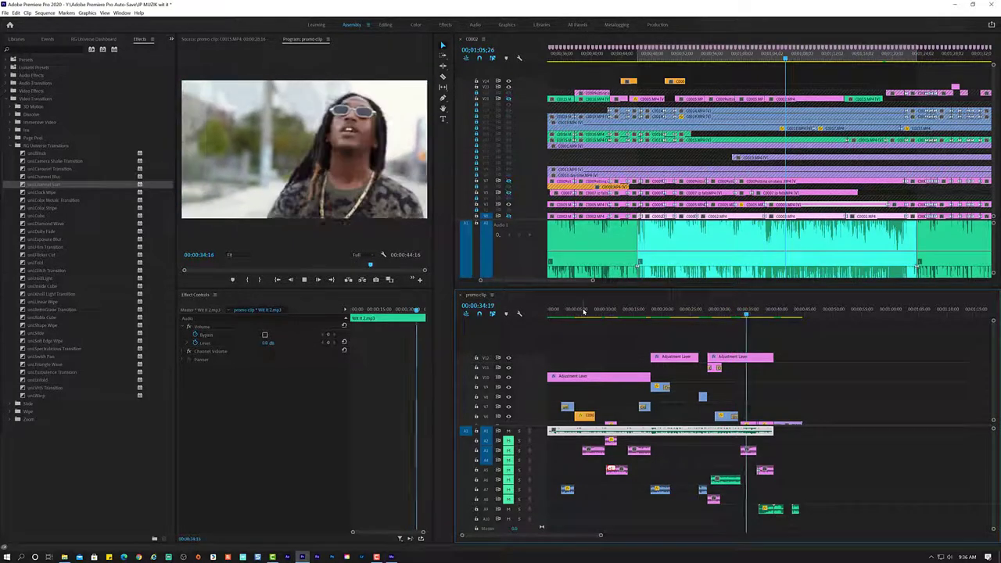
{"action": "key", "text": "super"}
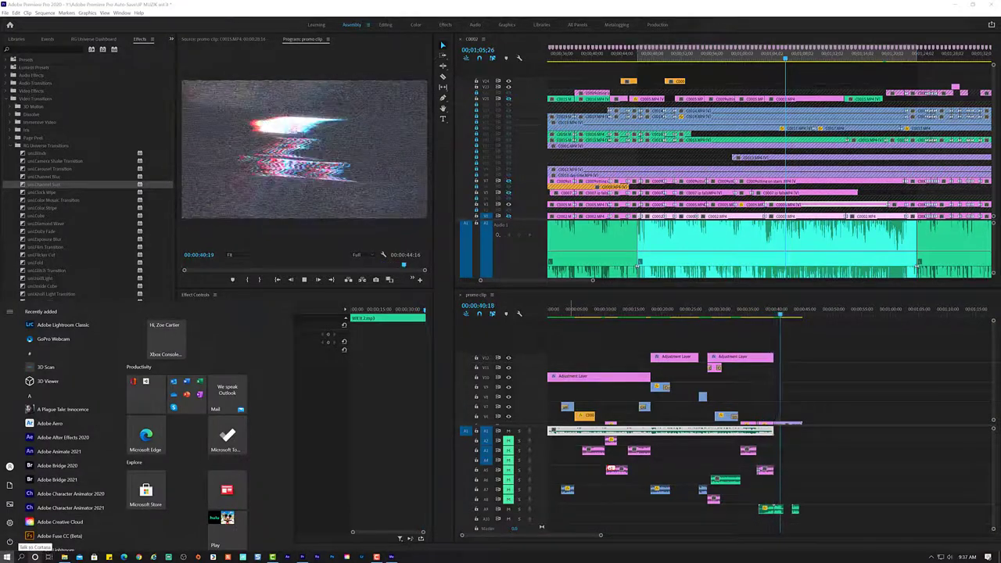
Search Windows for 'black bar', replace it with 'letterbox', then switch to File Explorer.
{"action": "left_click", "coordinate": [22, 557]}
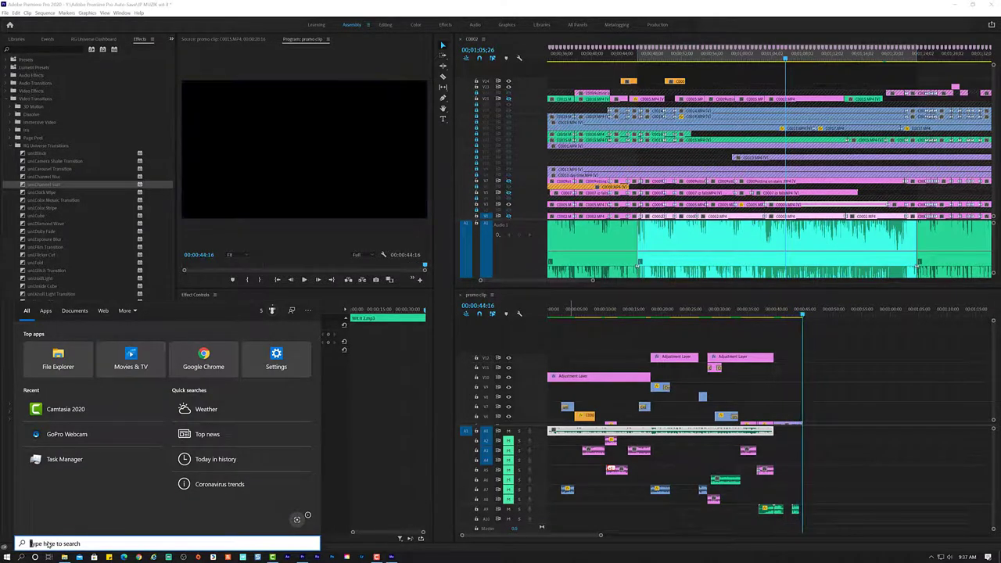
{"action": "type", "text": "b"}
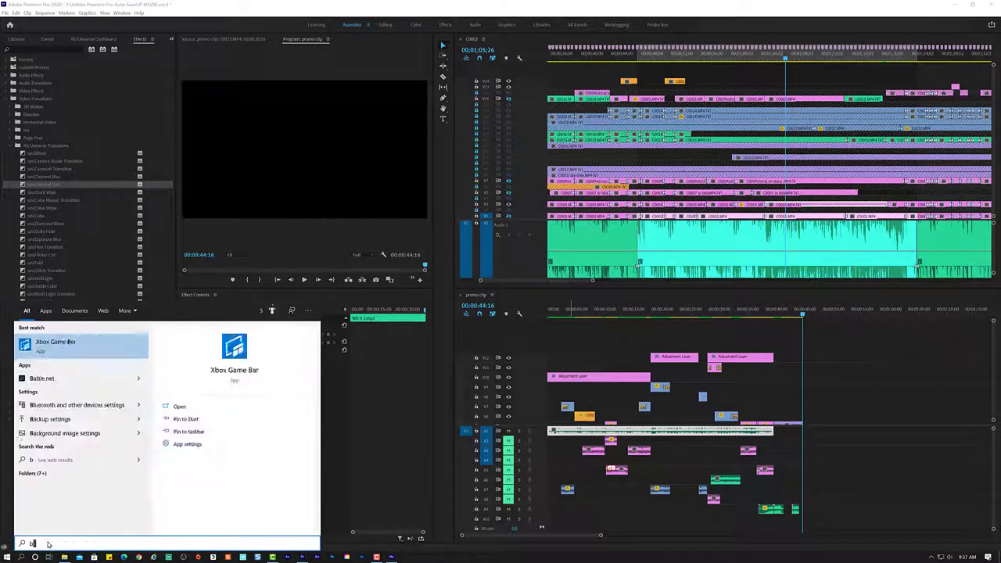
{"action": "type", "text": "lack"}
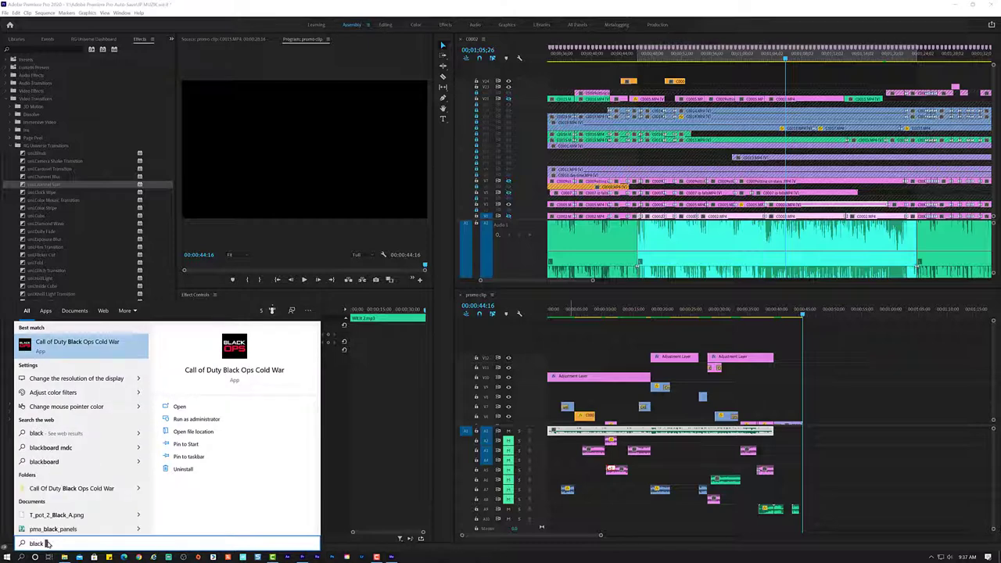
{"action": "type", "text": " bar"}
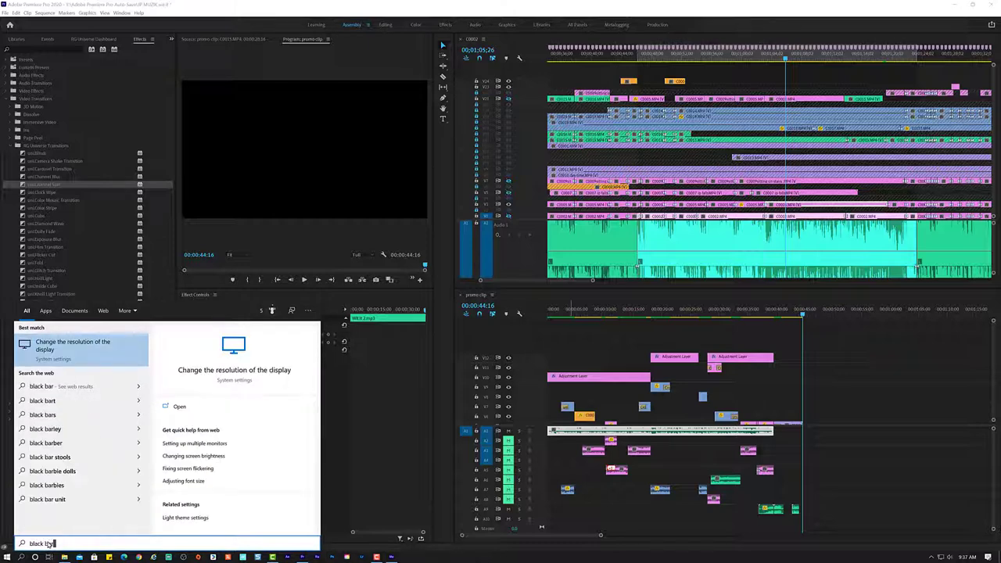
{"action": "key", "text": "BackSpace"}
{"action": "key", "text": "BackSpace"}
{"action": "key", "text": "BackSpace"}
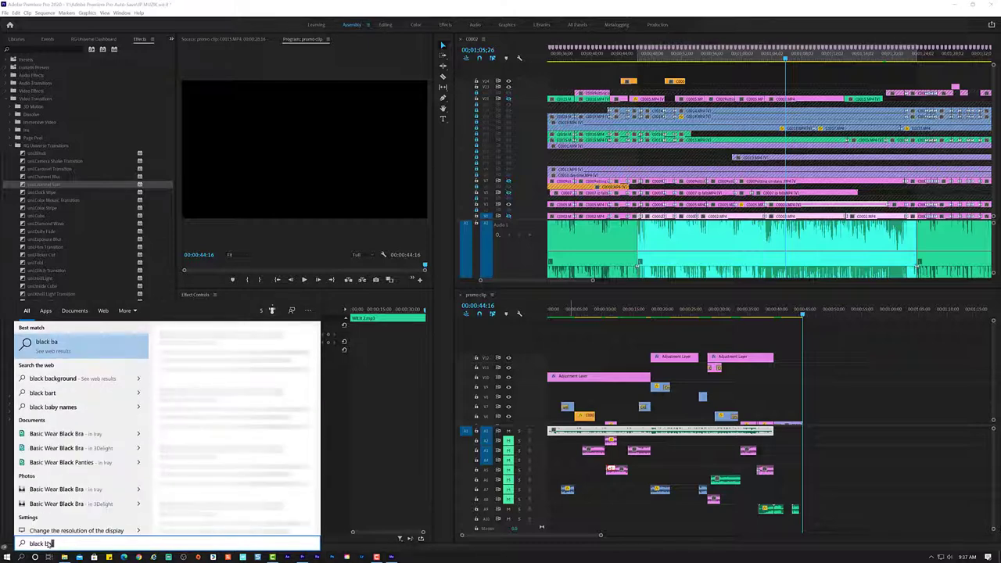
{"action": "key", "text": "BackSpace"}
{"action": "key", "text": "BackSpace"}
{"action": "key", "text": "BackSpace"}
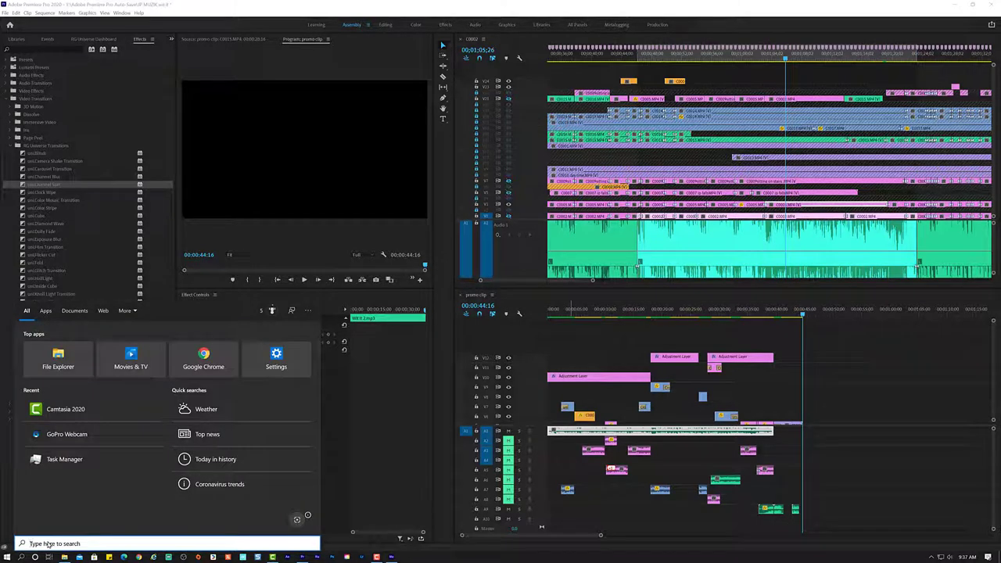
{"action": "type", "text": "letter"}
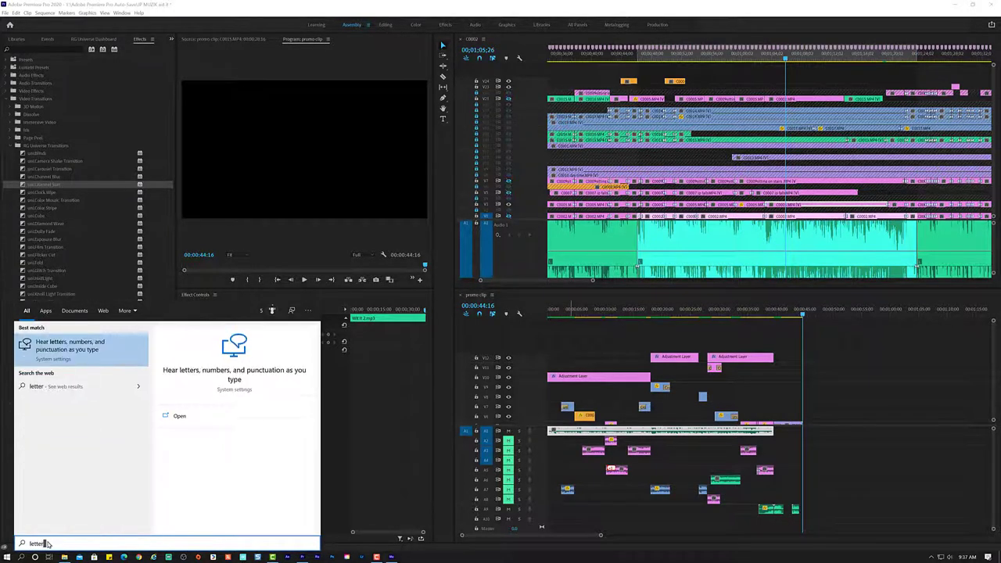
{"action": "type", "text": "box"}
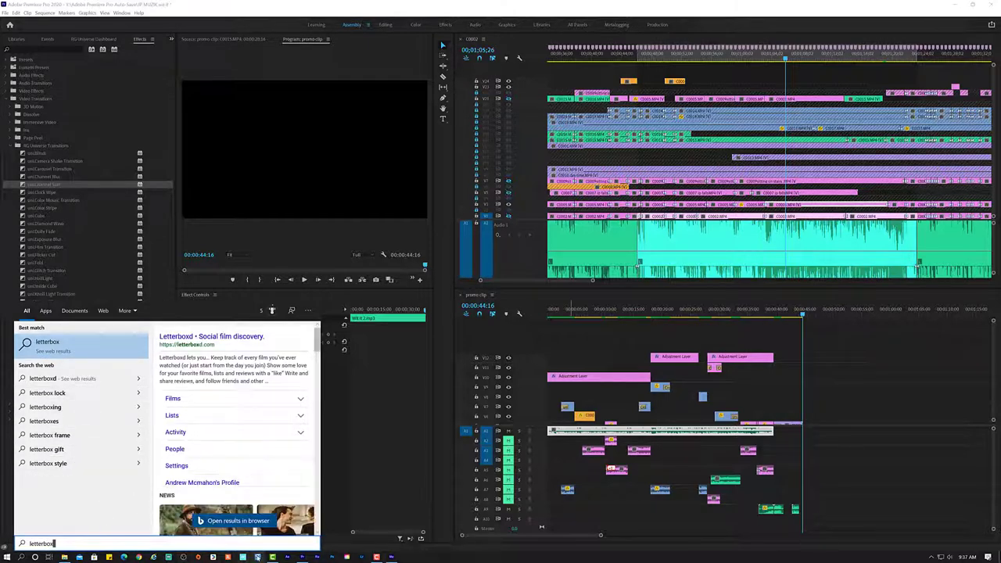
{"action": "left_click", "coordinate": [67, 556]}
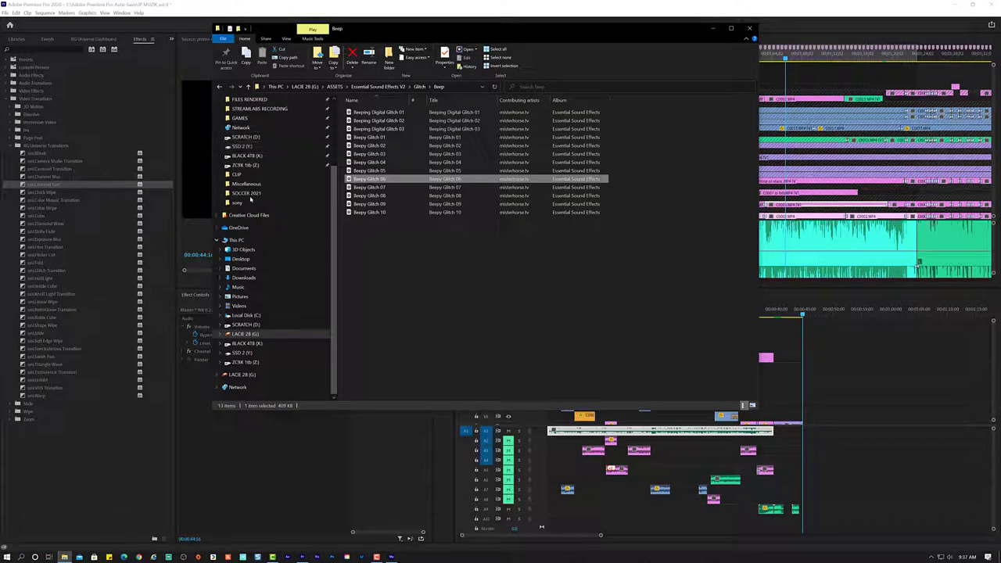
Browse into ASSETS › FILM ASSETS on LACIE 2B (G:), then return to the drive.
{"action": "left_click", "coordinate": [245, 334]}
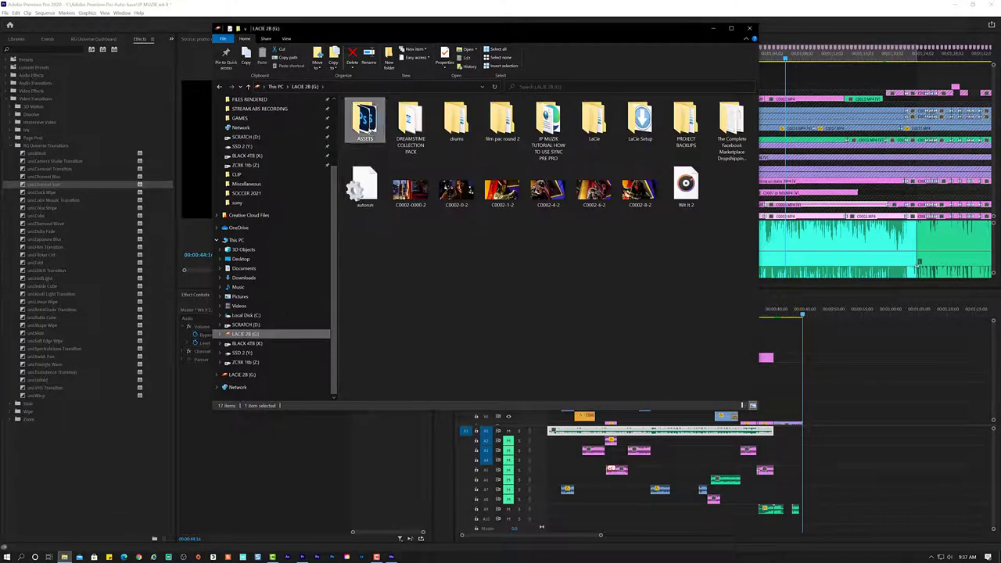
{"action": "double_click", "coordinate": [368, 123]}
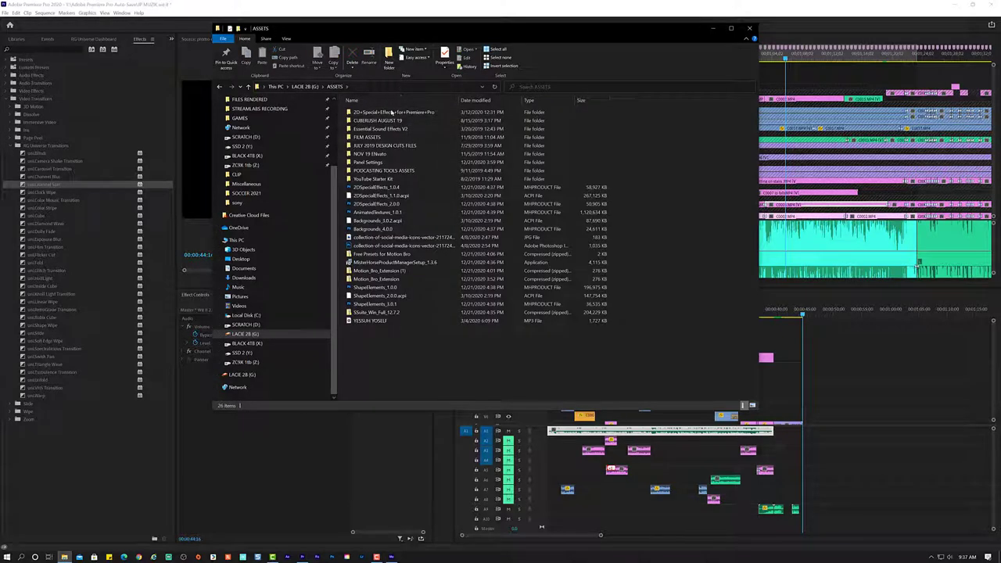
{"action": "double_click", "coordinate": [397, 139]}
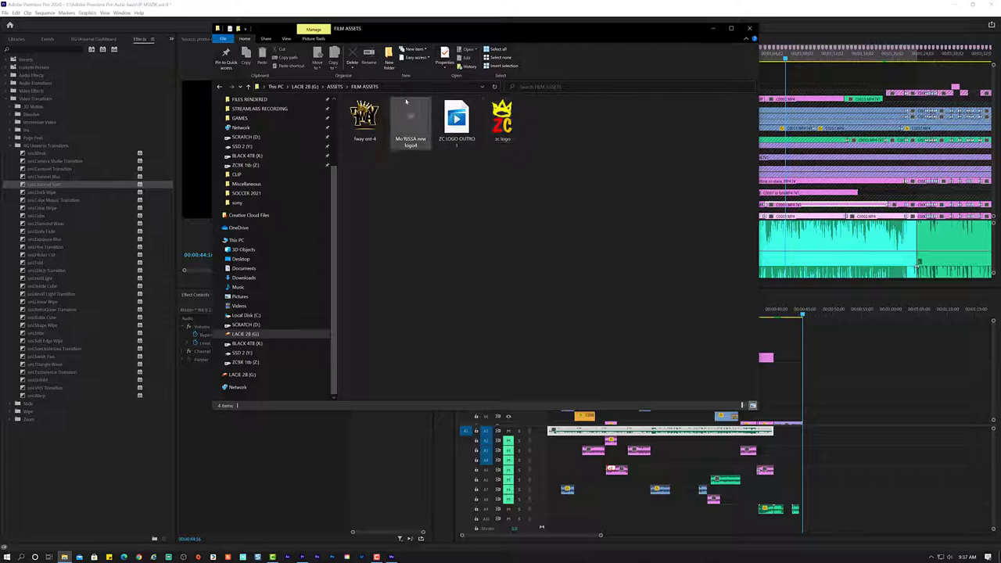
{"action": "left_click", "coordinate": [393, 87]}
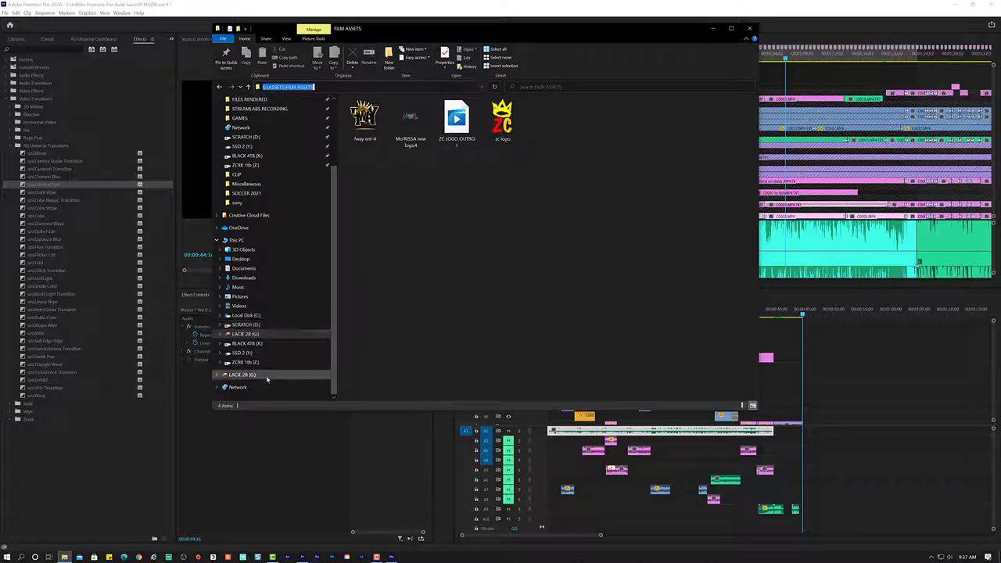
{"action": "left_click", "coordinate": [266, 376]}
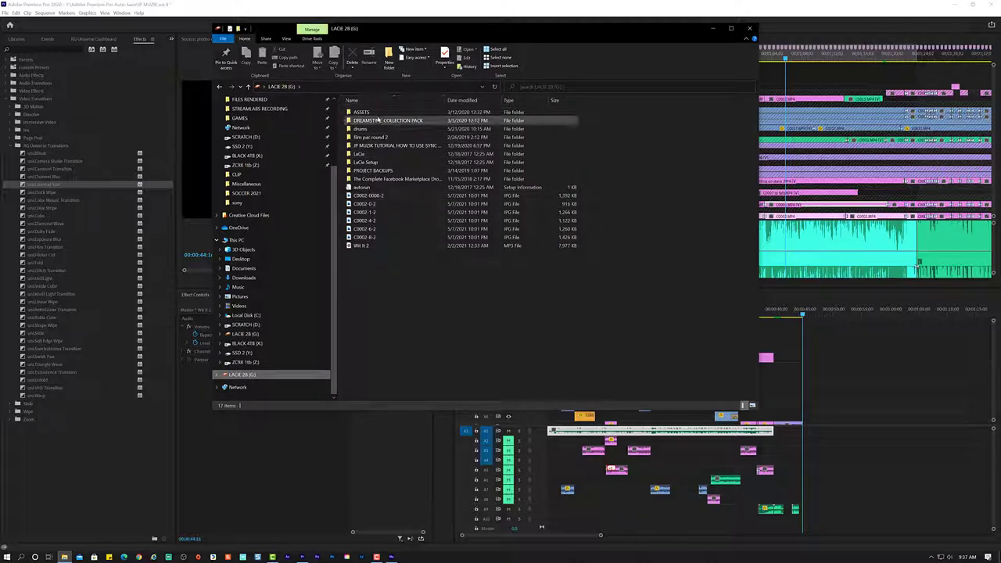
Look through the DREAMSTIME COLLECTION PACK folder, then go back up to the drive's top level.
{"action": "double_click", "coordinate": [378, 120]}
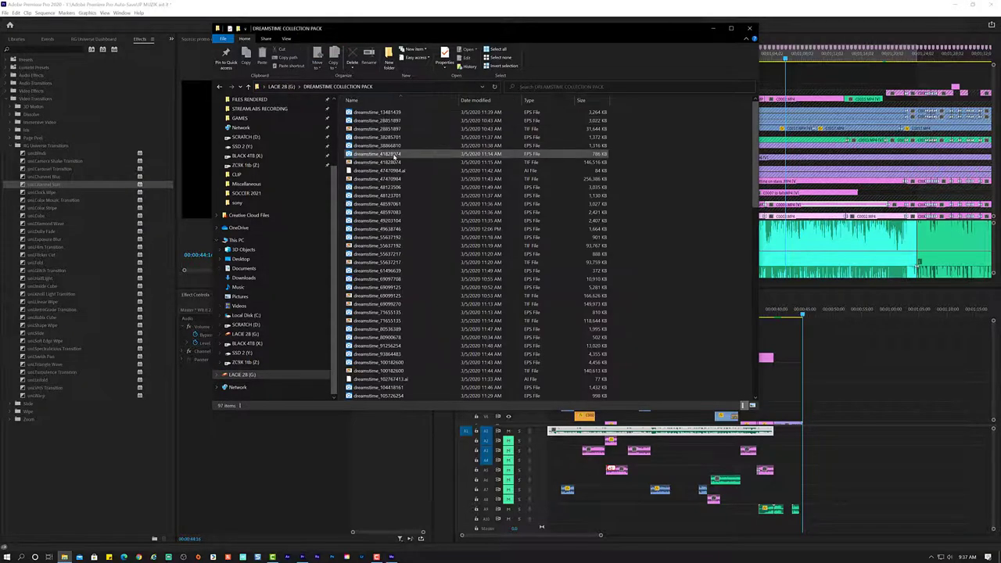
{"action": "scroll", "coordinate": [381, 155], "scroll_direction": "down", "scroll_amount": 12}
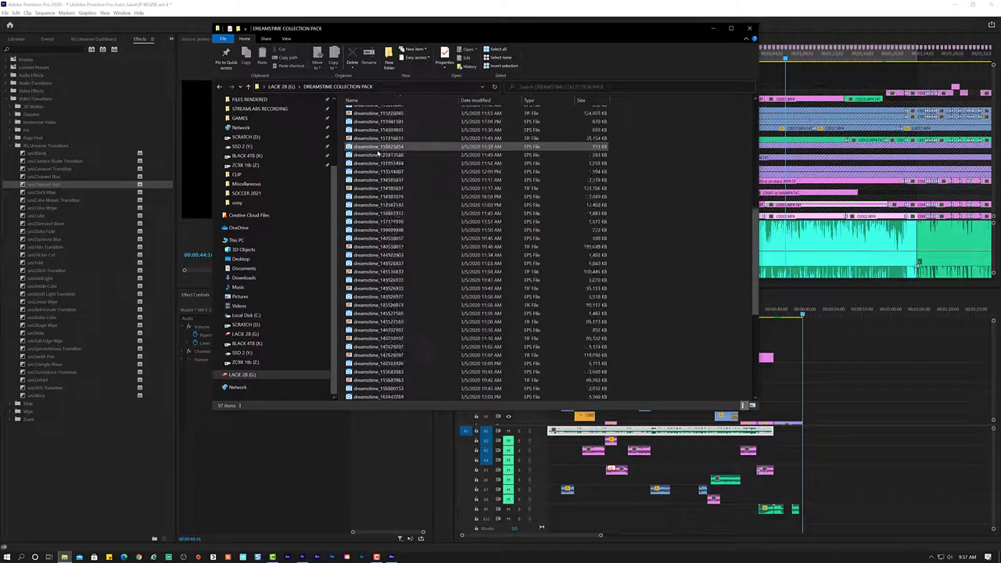
{"action": "scroll", "coordinate": [378, 154], "scroll_direction": "down", "scroll_amount": 6}
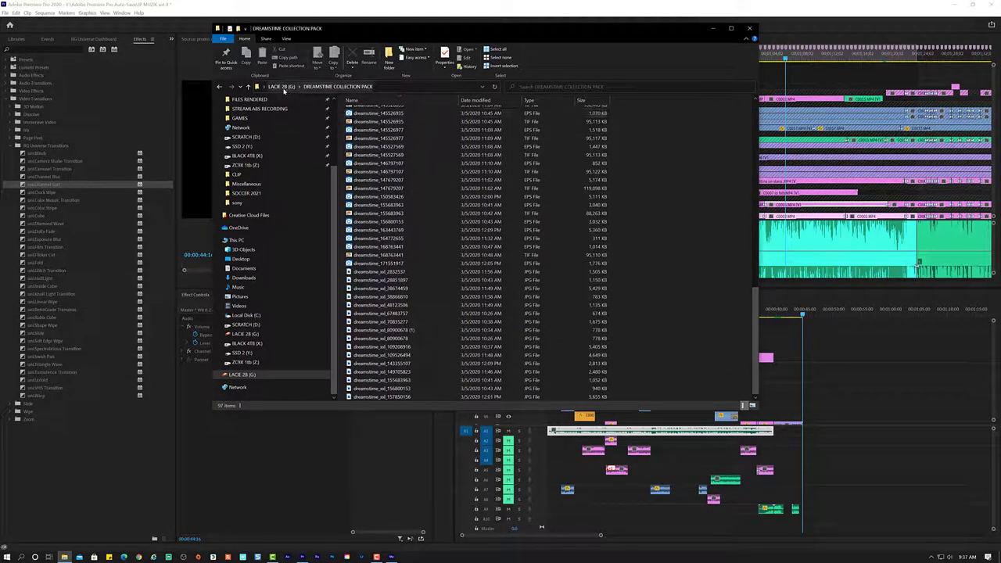
{"action": "left_click", "coordinate": [282, 87]}
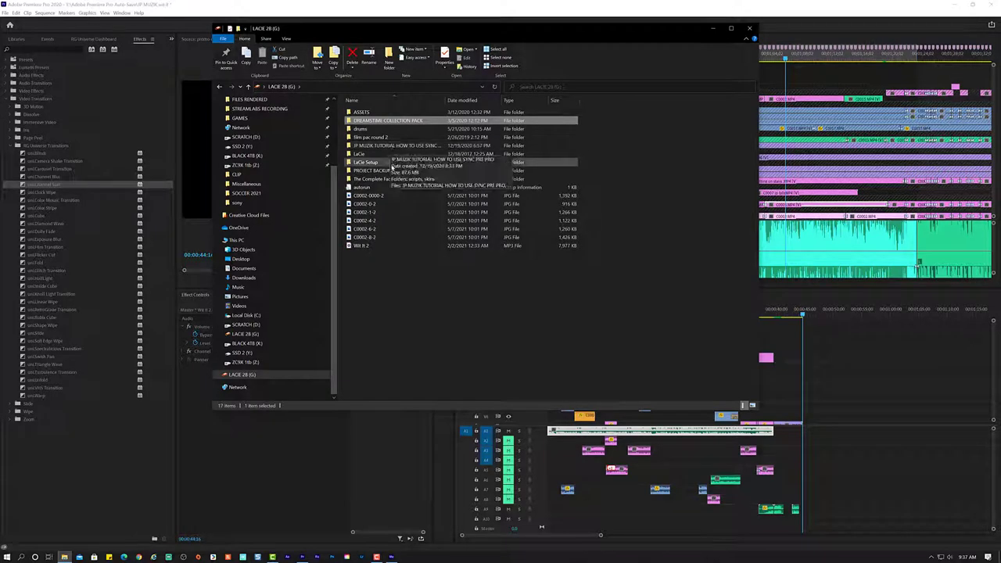
{"action": "left_click", "coordinate": [368, 324]}
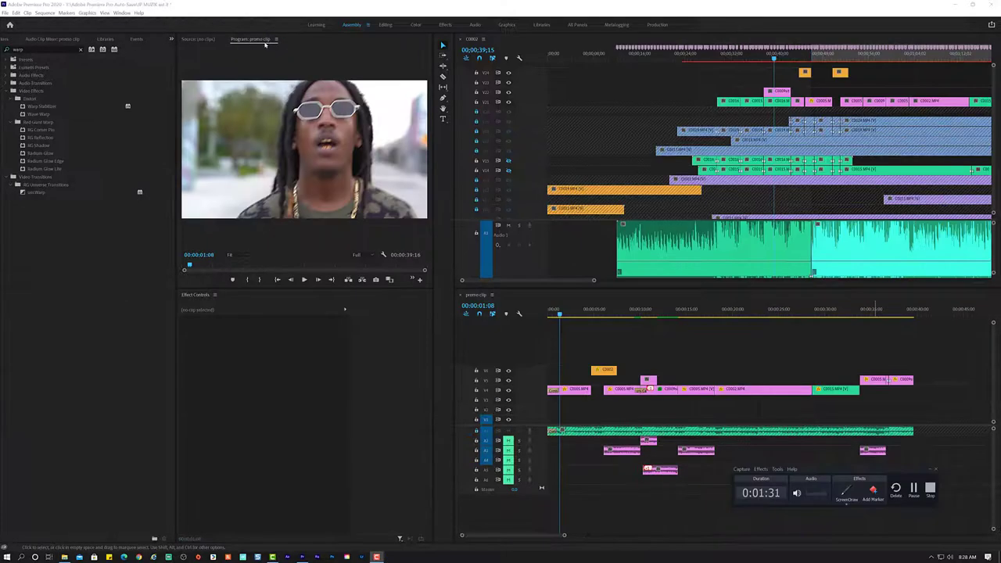
Close File Explorer and switch Premiere's left pane from Effects to the Project panel.
{"action": "scroll", "coordinate": [232, 203], "scroll_direction": "up", "scroll_amount": 2}
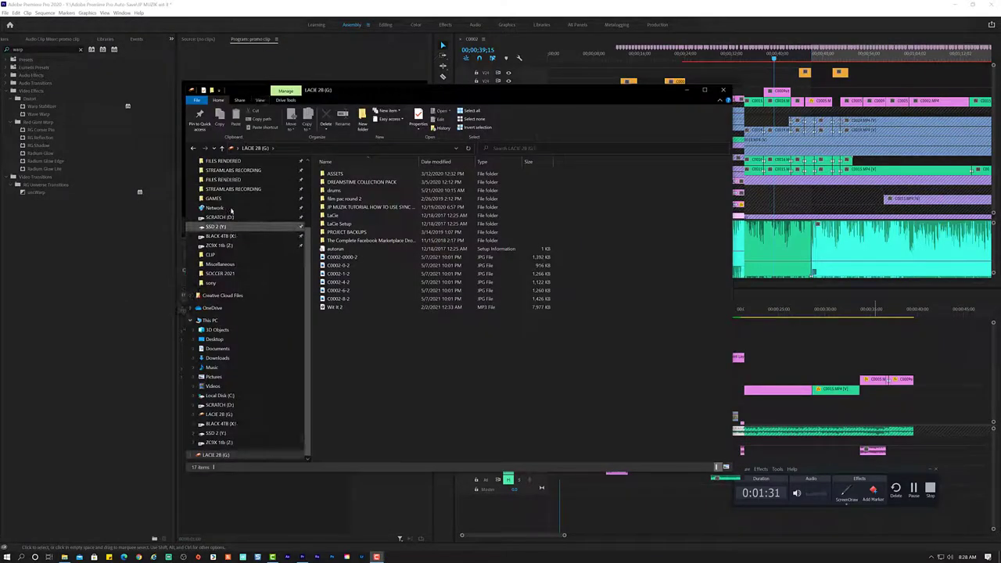
{"action": "scroll", "coordinate": [232, 178], "scroll_direction": "up", "scroll_amount": 3}
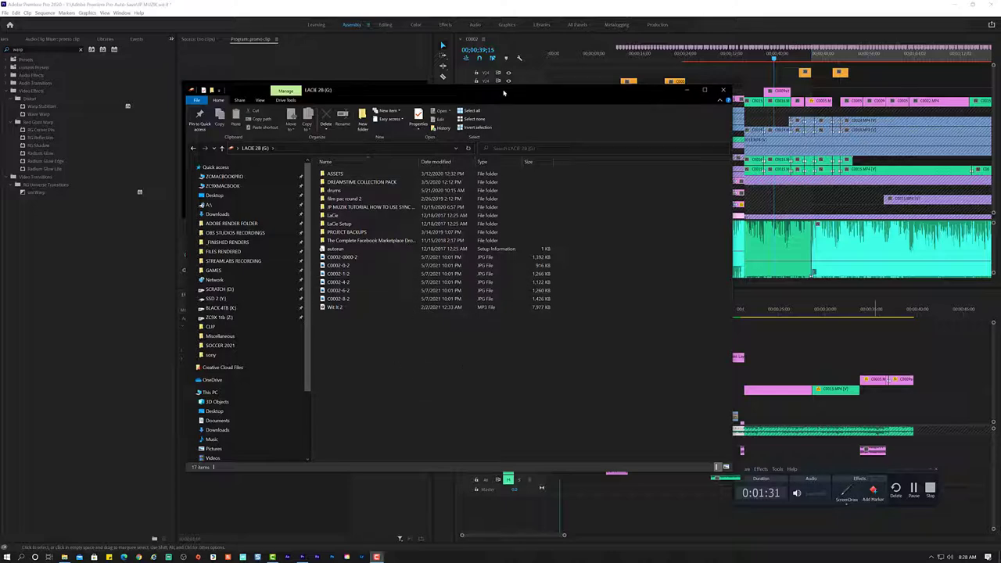
{"action": "key", "text": "alt+Tab"}
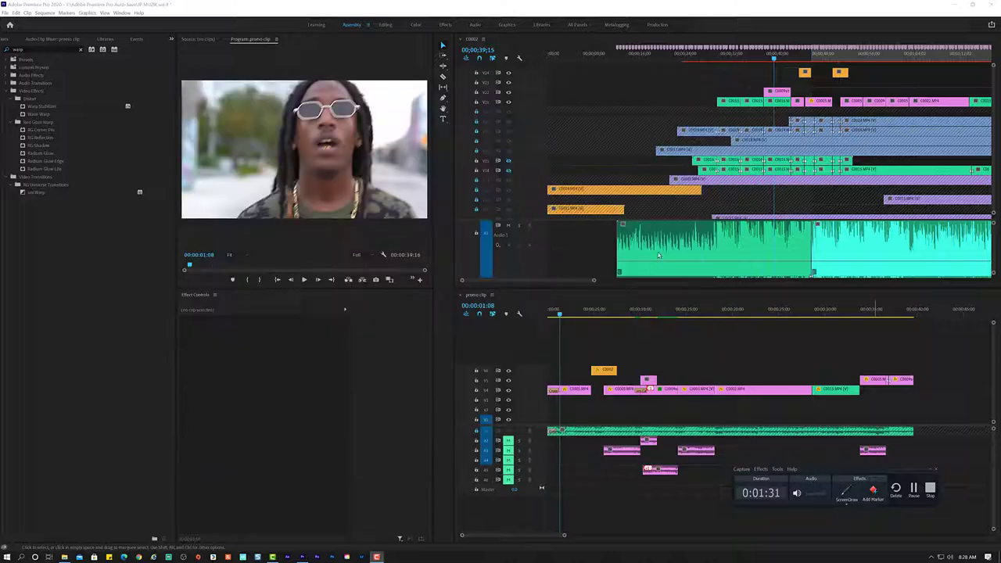
{"action": "key", "text": "alt+Tab"}
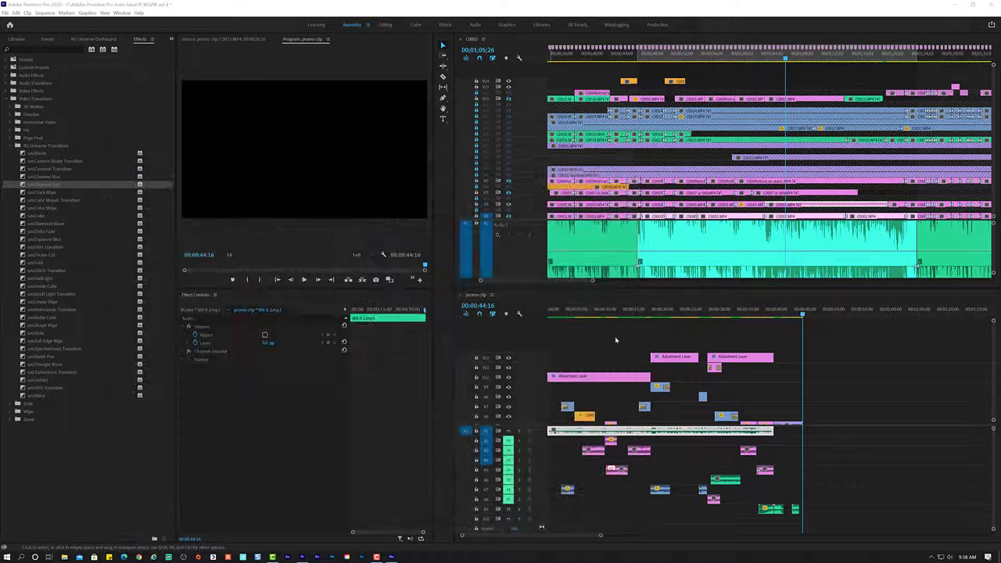
{"action": "left_click", "coordinate": [615, 340]}
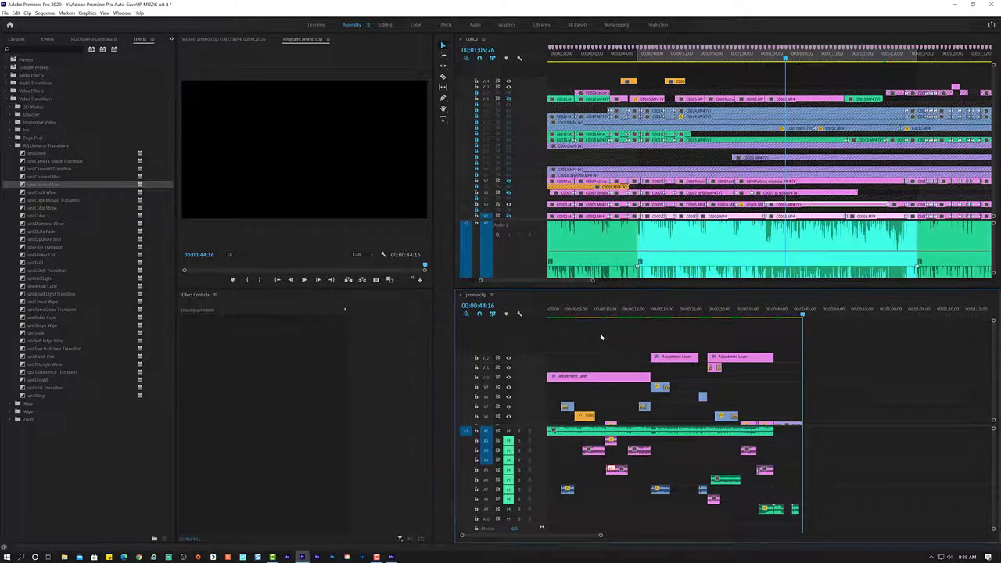
{"action": "left_click", "coordinate": [171, 39]}
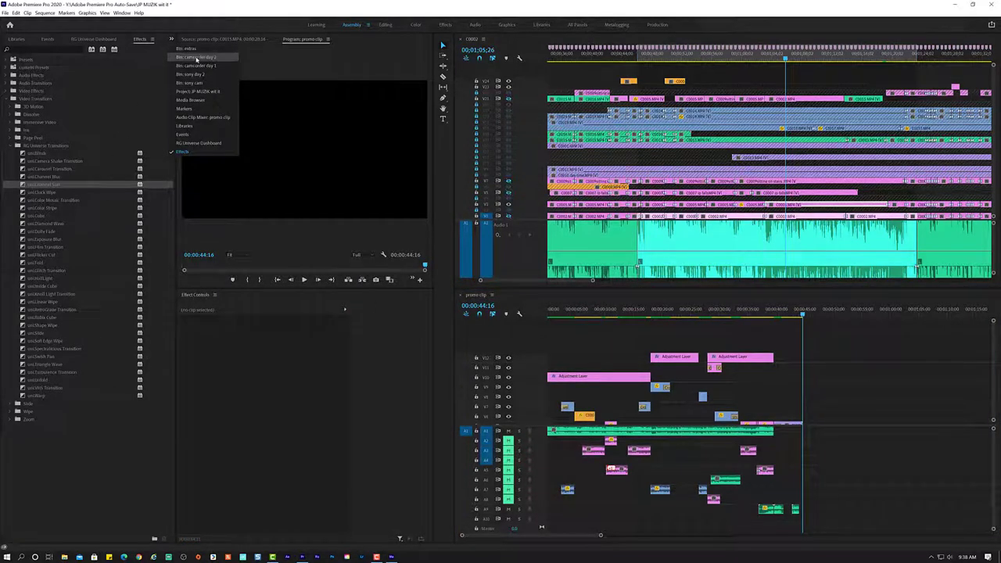
{"action": "left_click", "coordinate": [217, 92]}
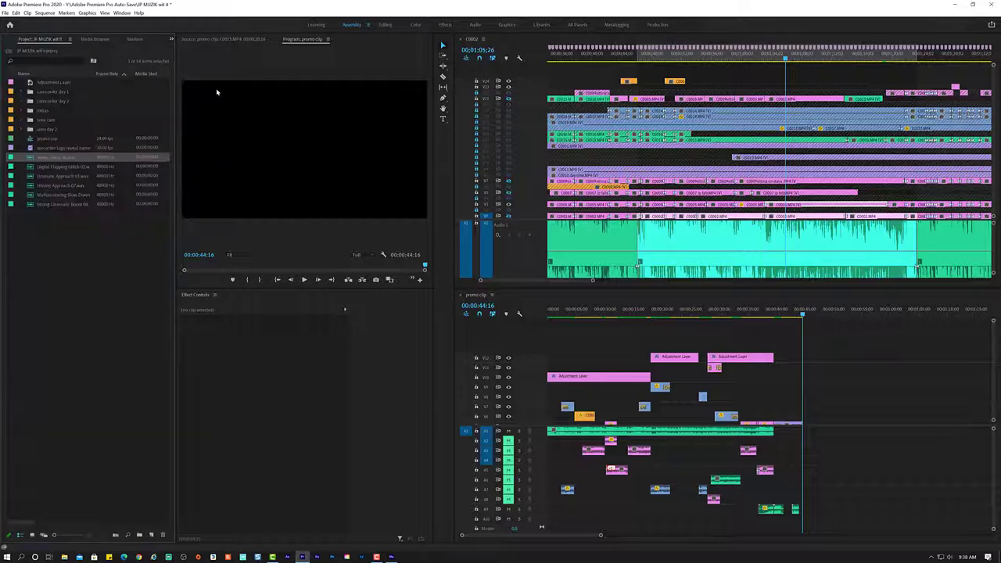
Create a new Black Video item in the Project panel with its default settings.
{"action": "right_click", "coordinate": [90, 259]}
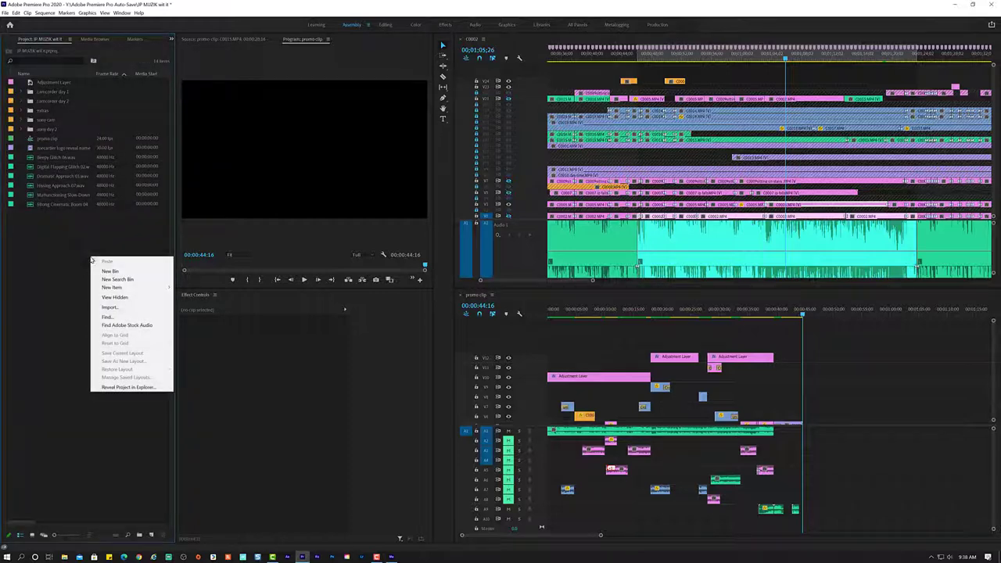
{"action": "mouse_move", "coordinate": [147, 288]}
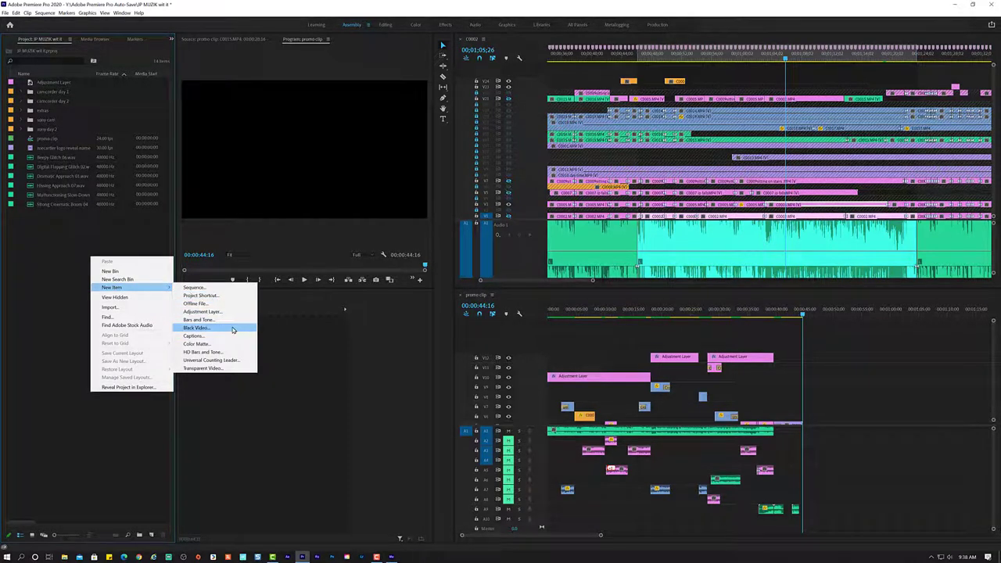
{"action": "left_click", "coordinate": [232, 328]}
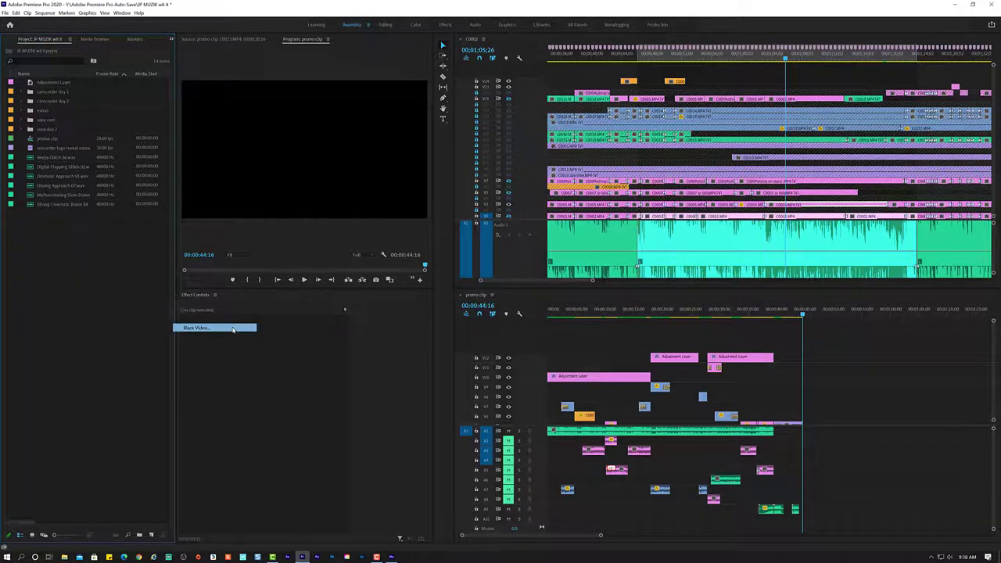
{"action": "left_click", "coordinate": [513, 307]}
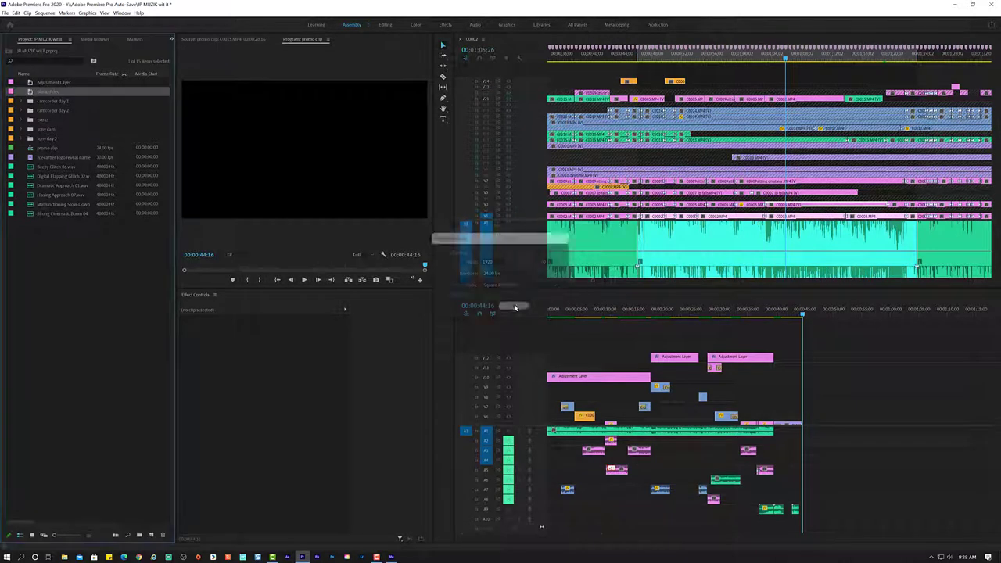
Place the Black Video at the start of the promo sequence's top video track.
{"action": "left_click_drag", "start_coordinate": [68, 96], "coordinate": [571, 349]}
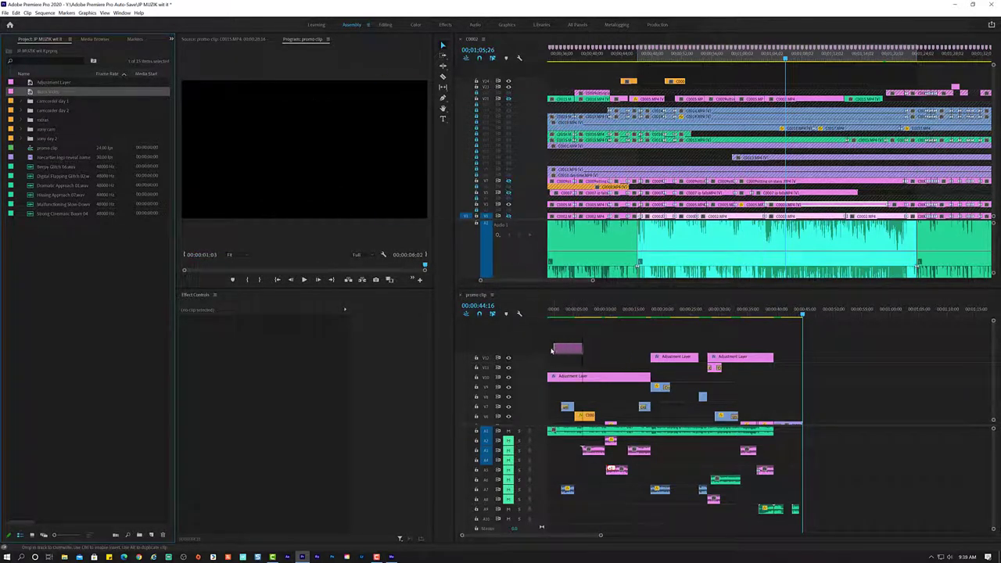
{"action": "left_click_drag", "start_coordinate": [571, 348], "coordinate": [556, 350]}
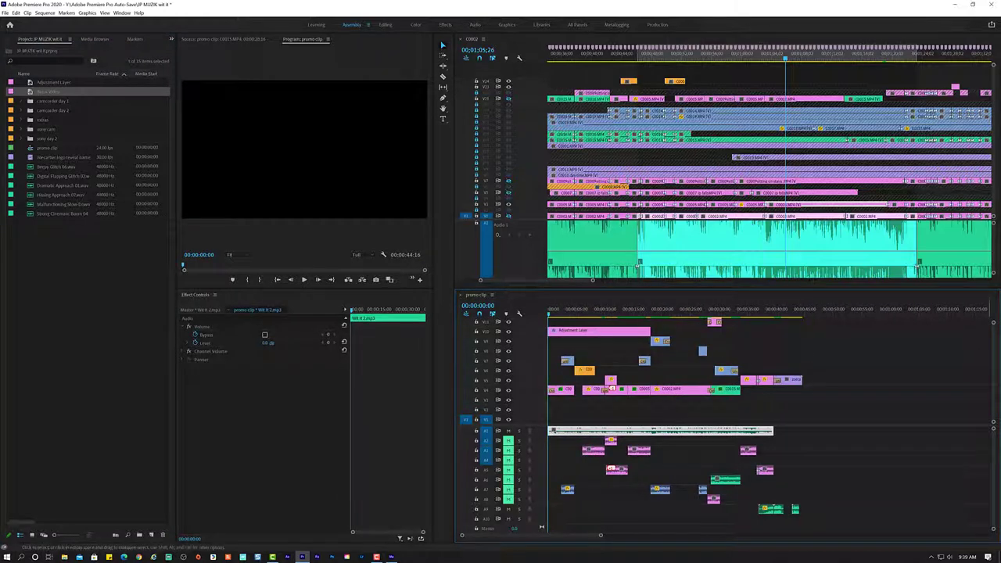
{"action": "scroll", "coordinate": [586, 374], "scroll_direction": "up", "scroll_amount": 3}
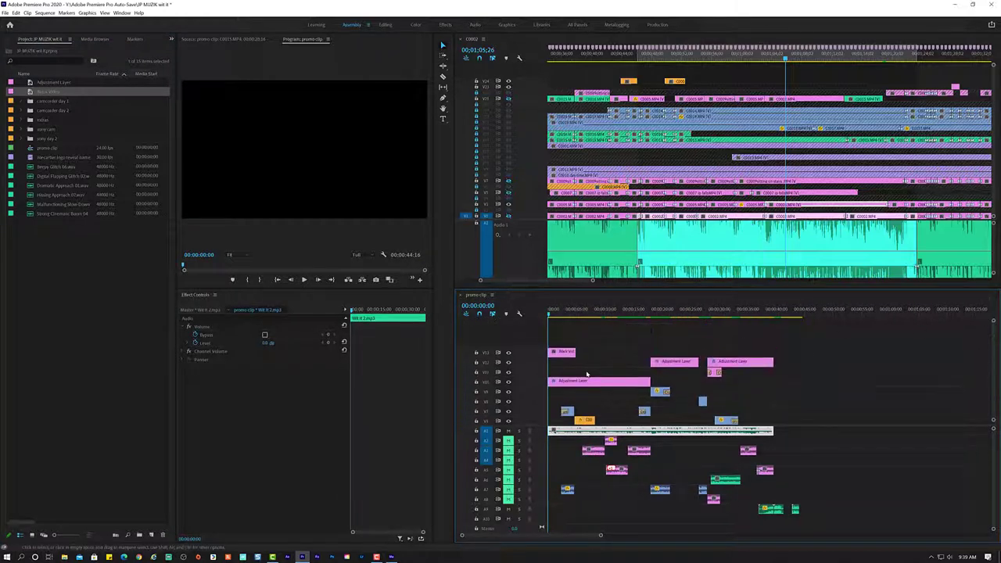
Try Subtract, Normal and Divide blend modes on the Black Video clip, previewing briefly.
{"action": "right_click", "coordinate": [562, 351]}
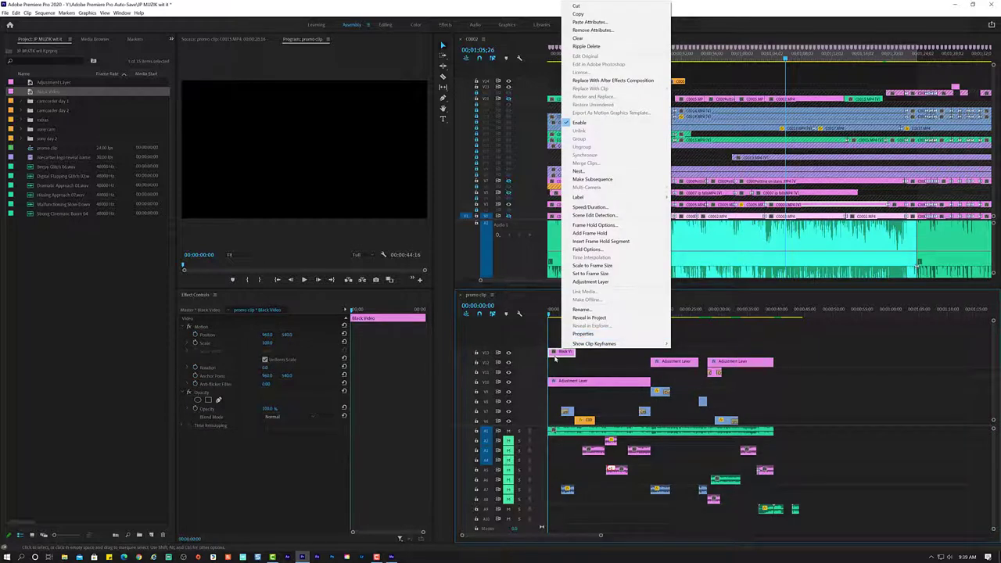
{"action": "left_click", "coordinate": [555, 357]}
{"action": "left_click", "coordinate": [271, 416]}
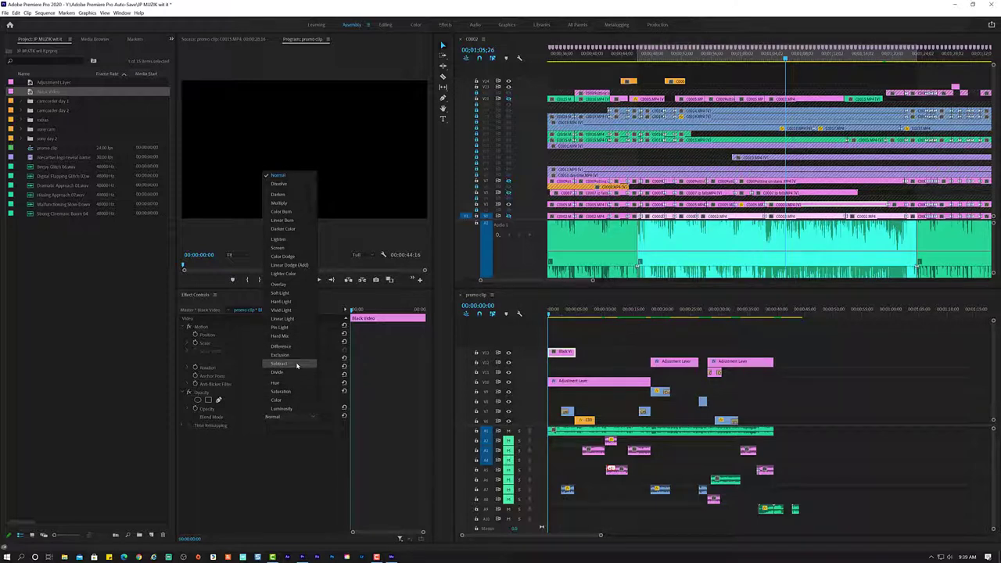
{"action": "left_click", "coordinate": [296, 364]}
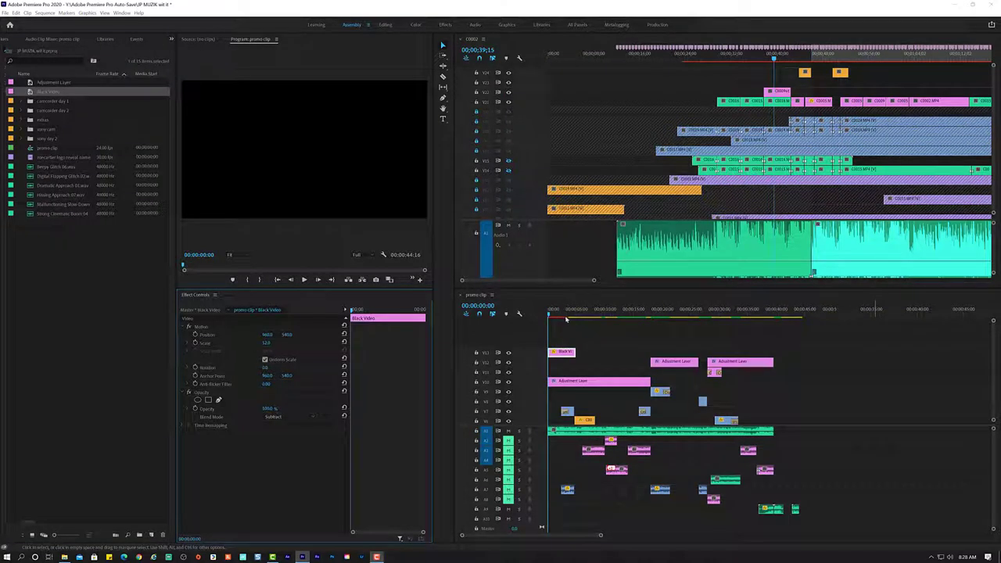
{"action": "left_click", "coordinate": [561, 312]}
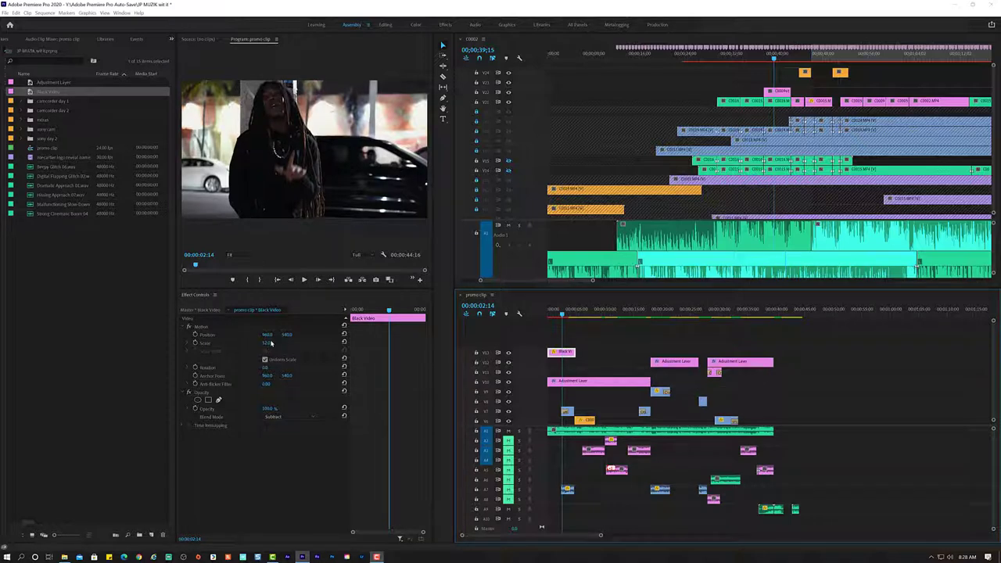
{"action": "left_click", "coordinate": [283, 418]}
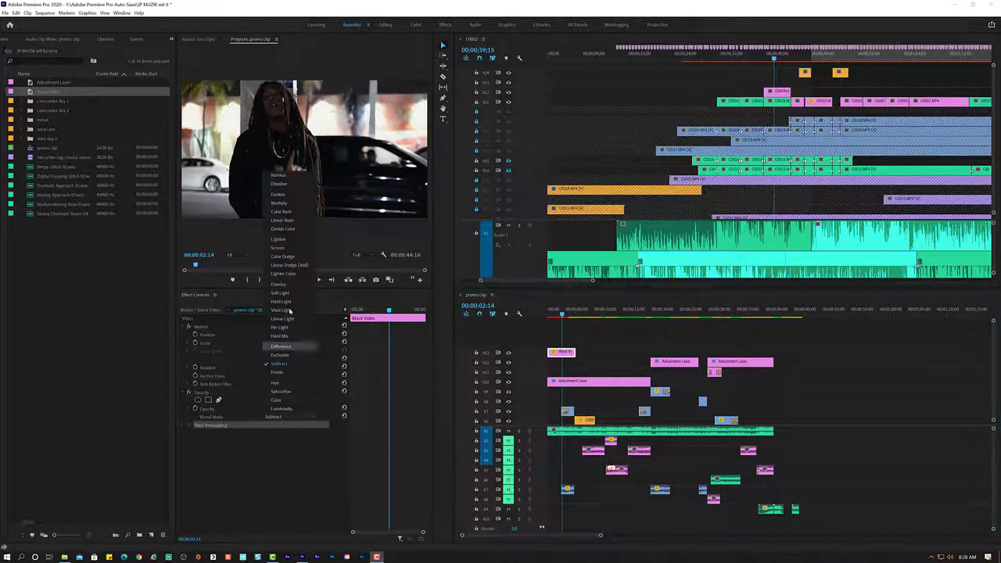
{"action": "left_click", "coordinate": [289, 178]}
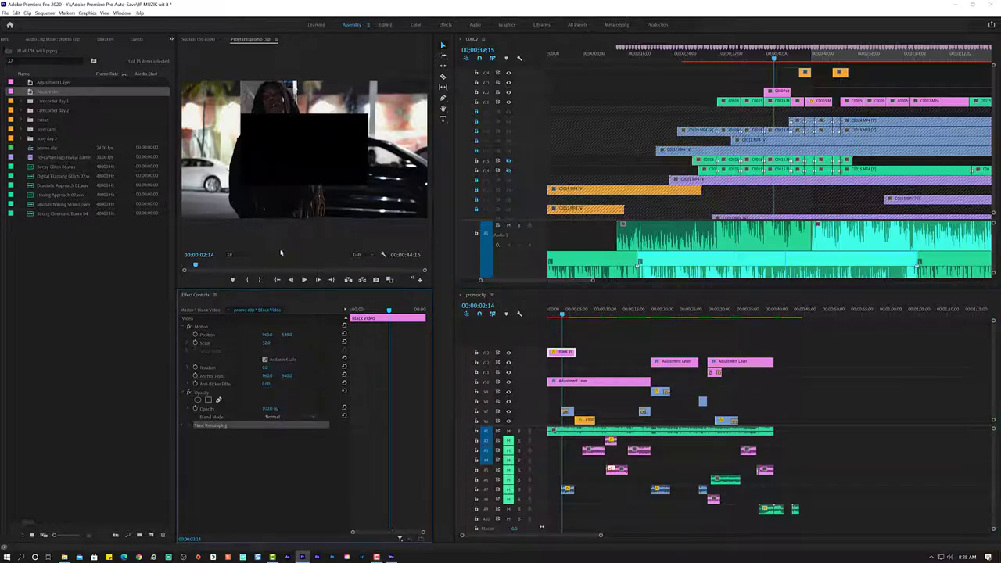
{"action": "left_click", "coordinate": [295, 418]}
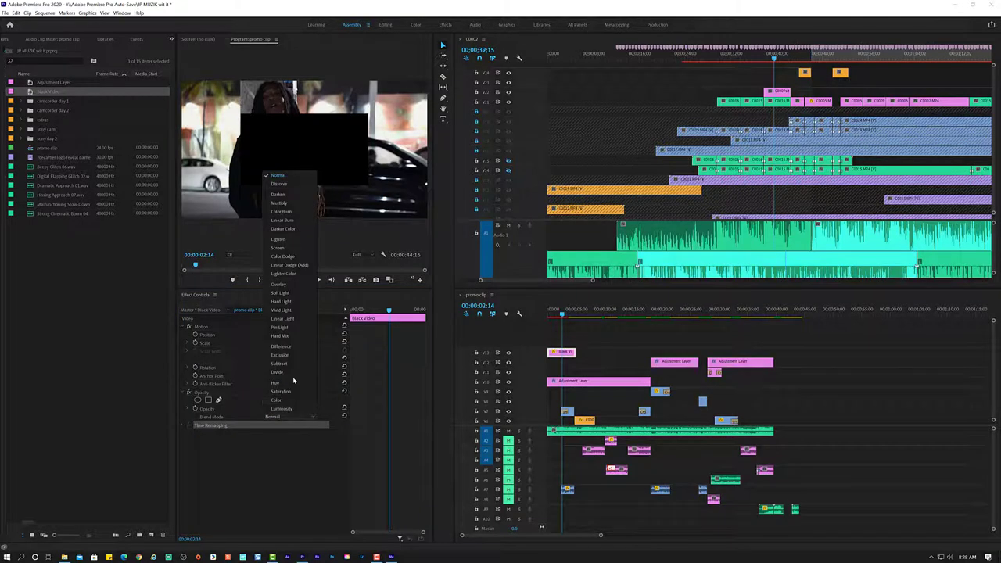
{"action": "left_click", "coordinate": [296, 372]}
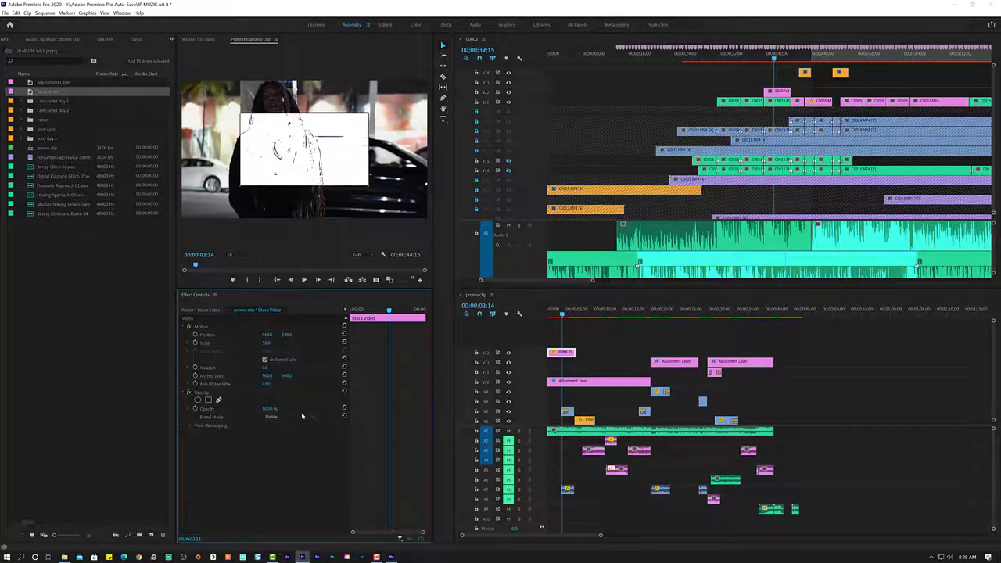
Cycle through Exclusion, Difference, Divide and Subtract blend modes, settling on Hard Mix.
{"action": "left_click", "coordinate": [298, 417]}
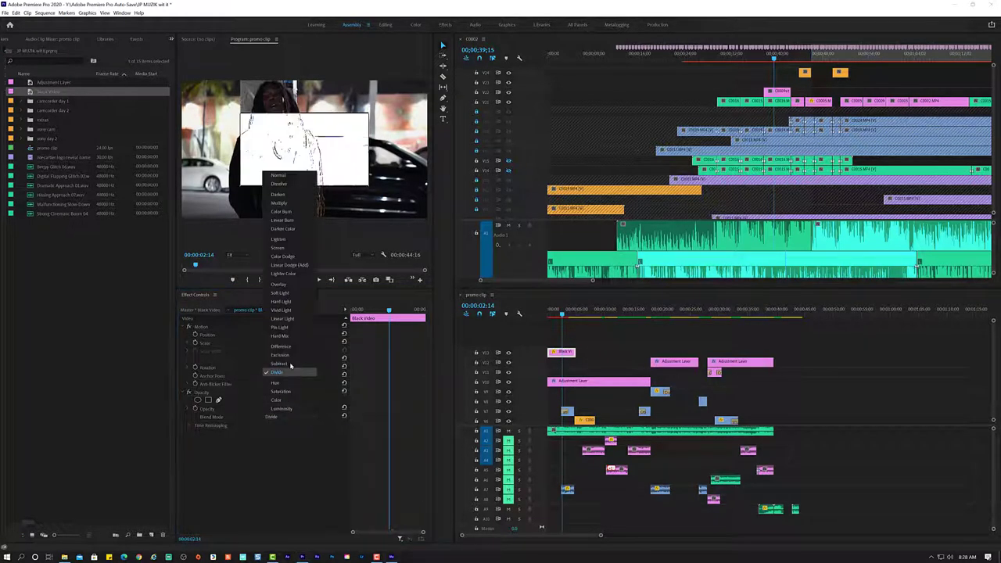
{"action": "left_click", "coordinate": [295, 354]}
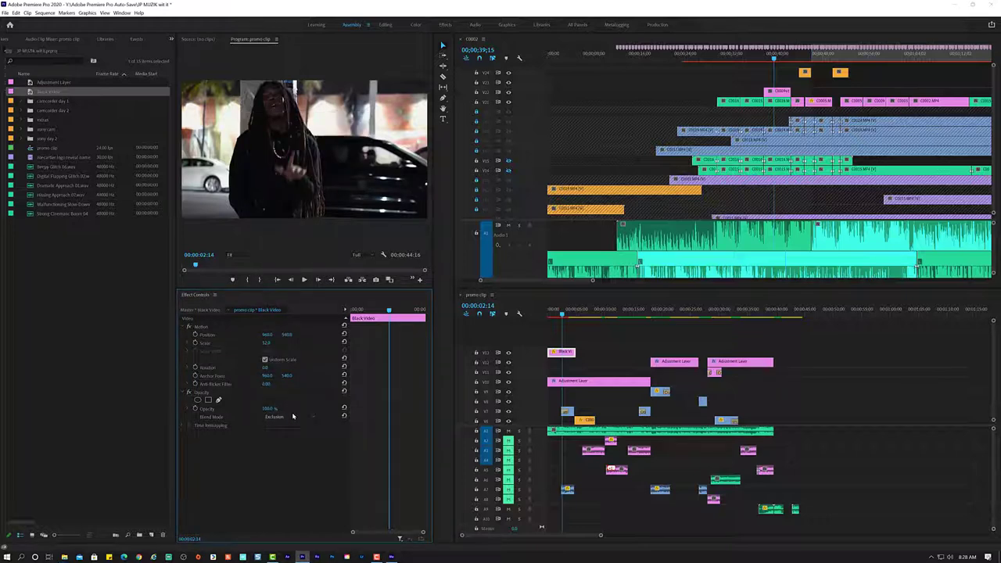
{"action": "left_click", "coordinate": [300, 416]}
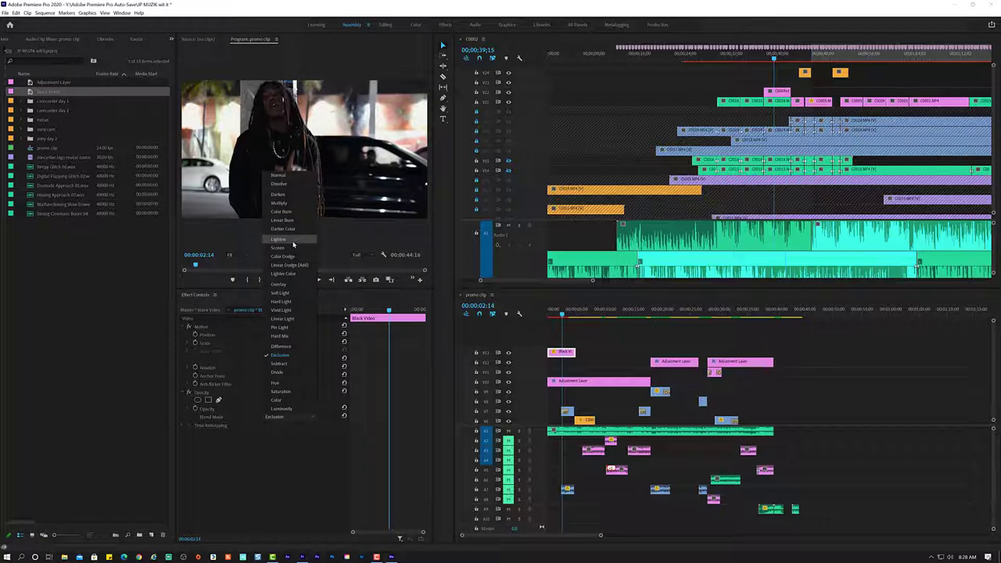
{"action": "left_click", "coordinate": [289, 346]}
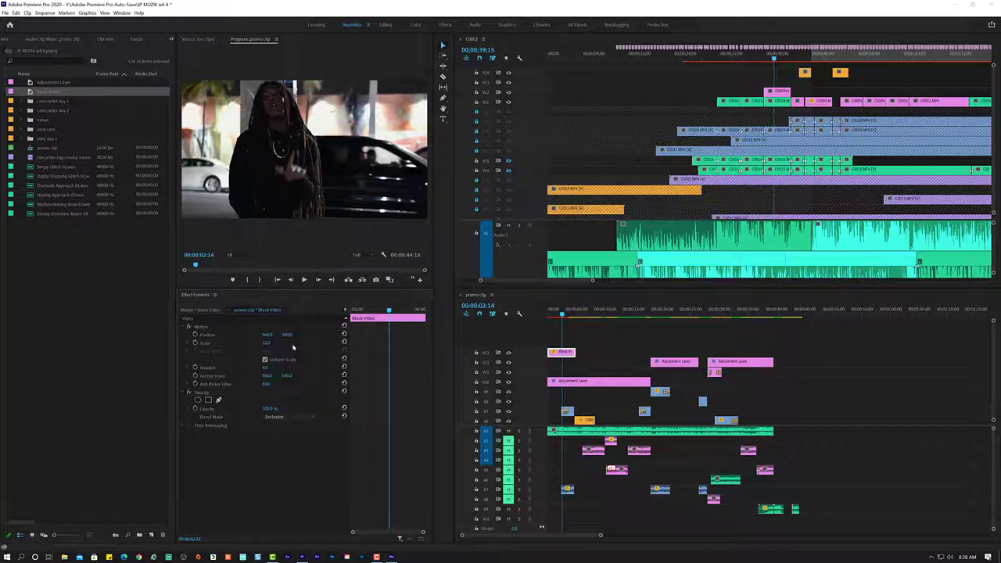
{"action": "left_click", "coordinate": [294, 416]}
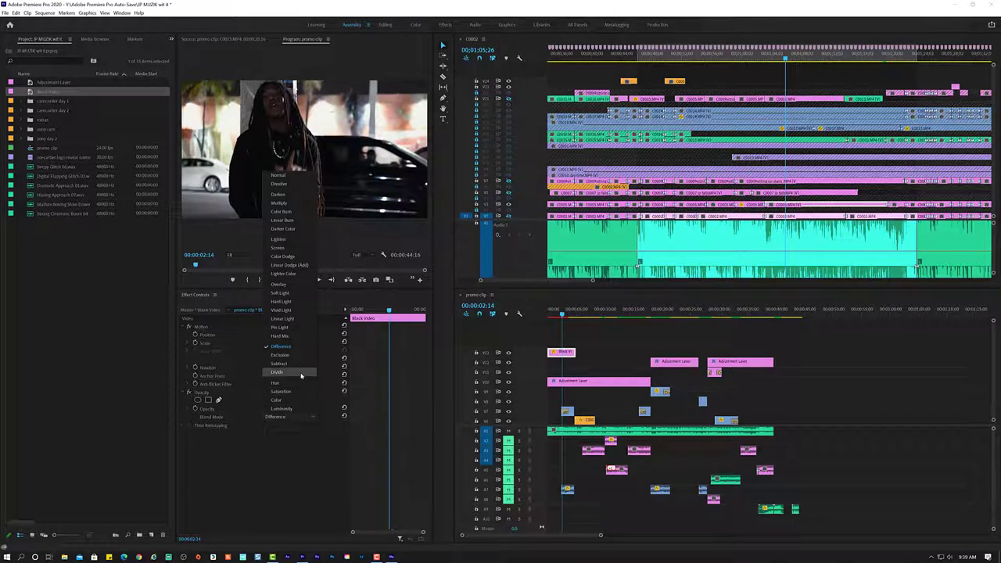
{"action": "left_click", "coordinate": [301, 374]}
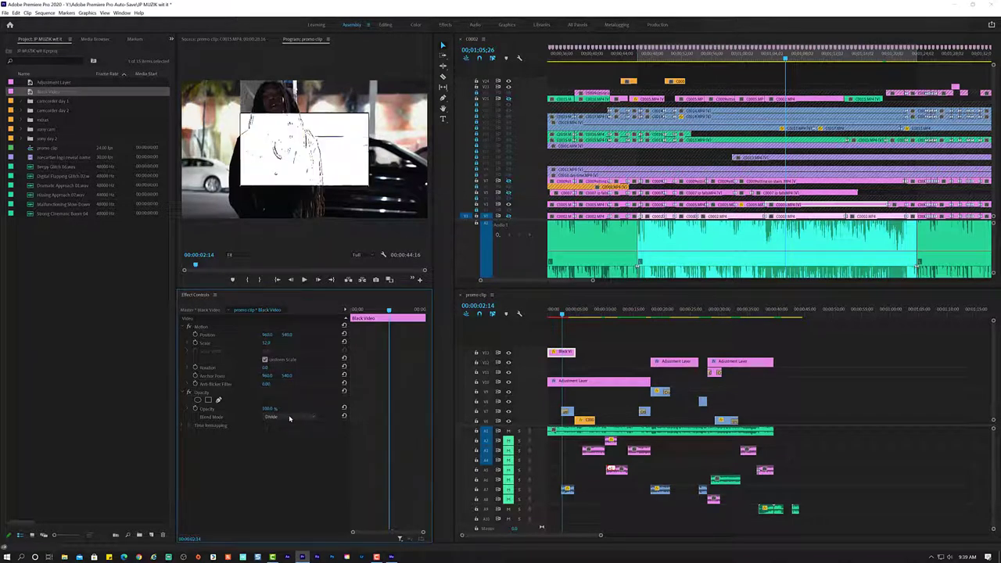
{"action": "left_click", "coordinate": [289, 417]}
{"action": "left_click", "coordinate": [290, 366]}
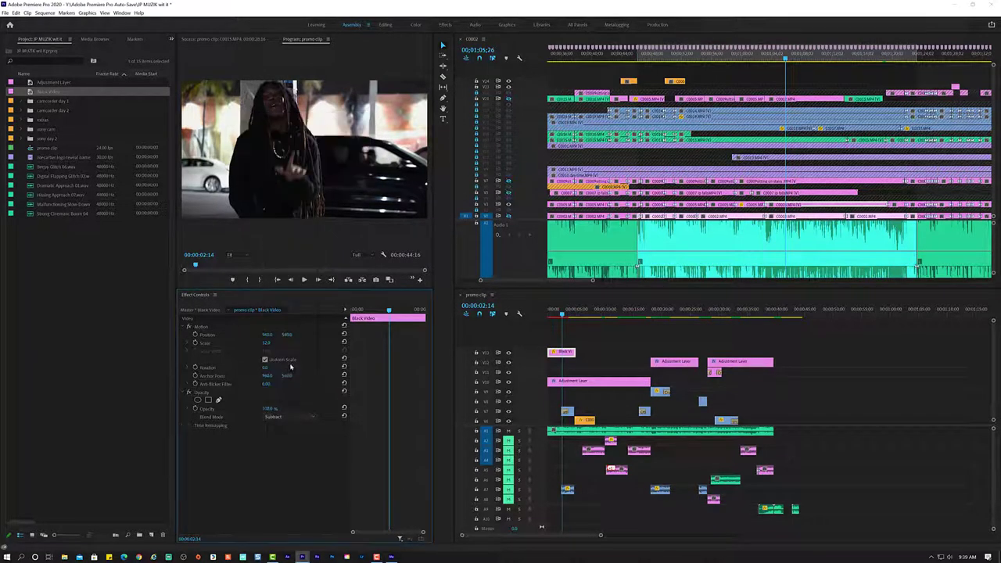
{"action": "left_click", "coordinate": [290, 417]}
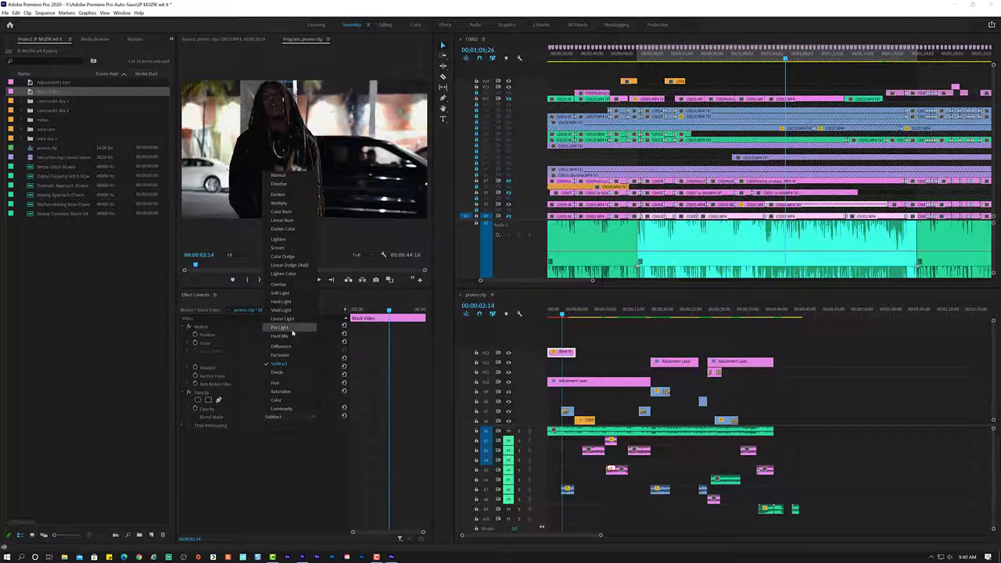
{"action": "left_click", "coordinate": [293, 335]}
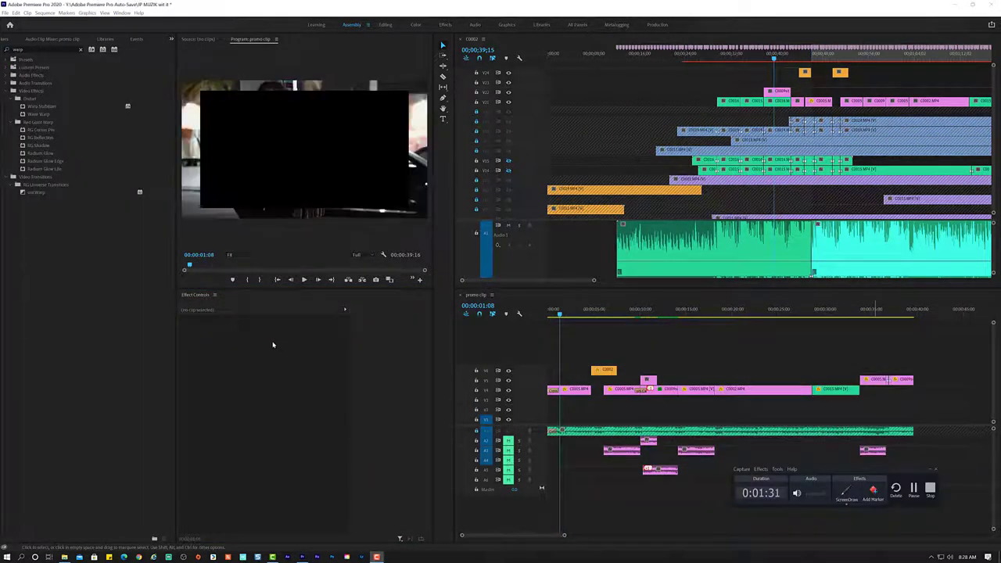
Drag and scale the Black Video in the Program monitor into a thin bar along the frame top.
{"action": "left_click", "coordinate": [197, 326]}
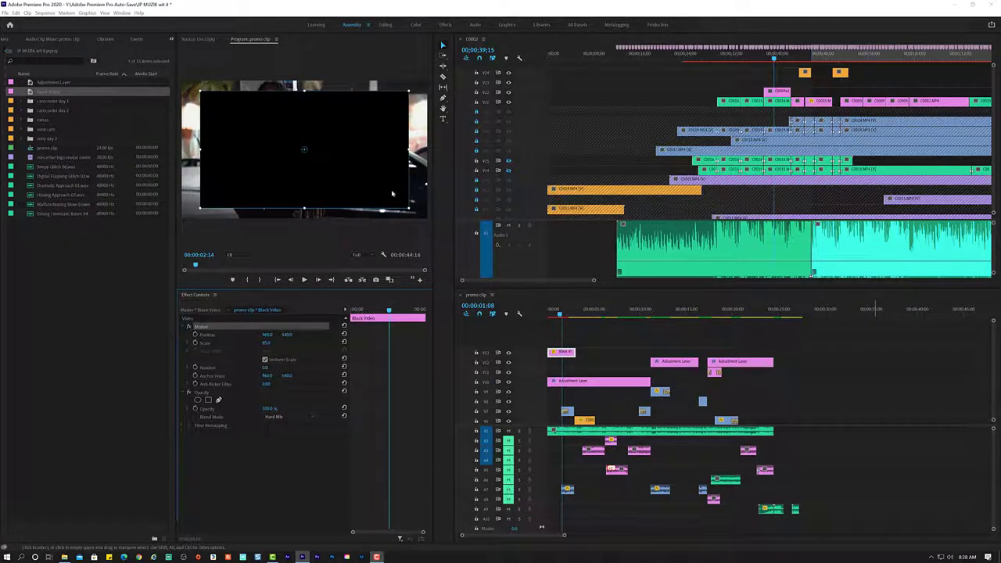
{"action": "left_click", "coordinate": [408, 209]}
{"action": "left_click_drag", "start_coordinate": [408, 209], "coordinate": [404, 201]}
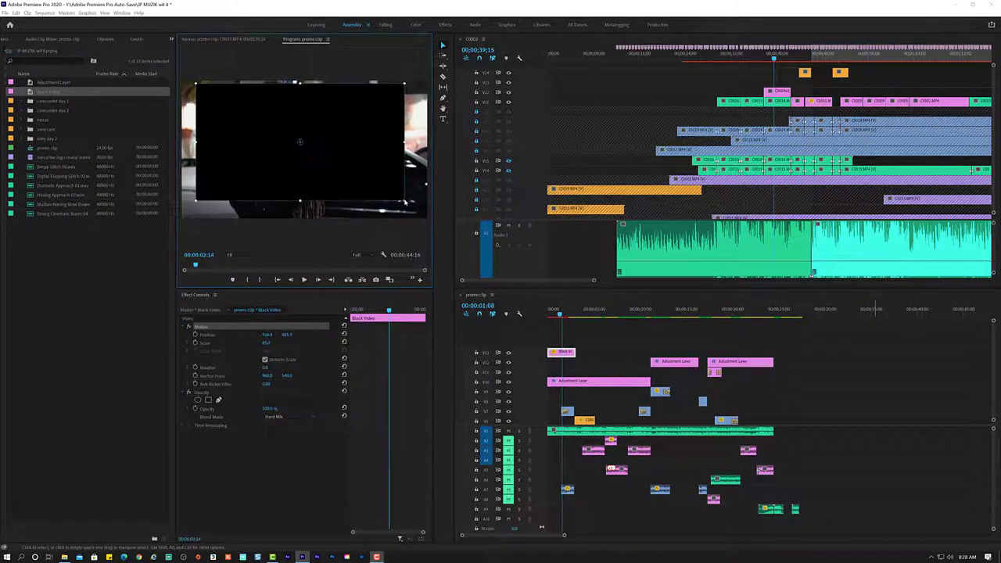
{"action": "left_click_drag", "start_coordinate": [300, 197], "coordinate": [397, 114]}
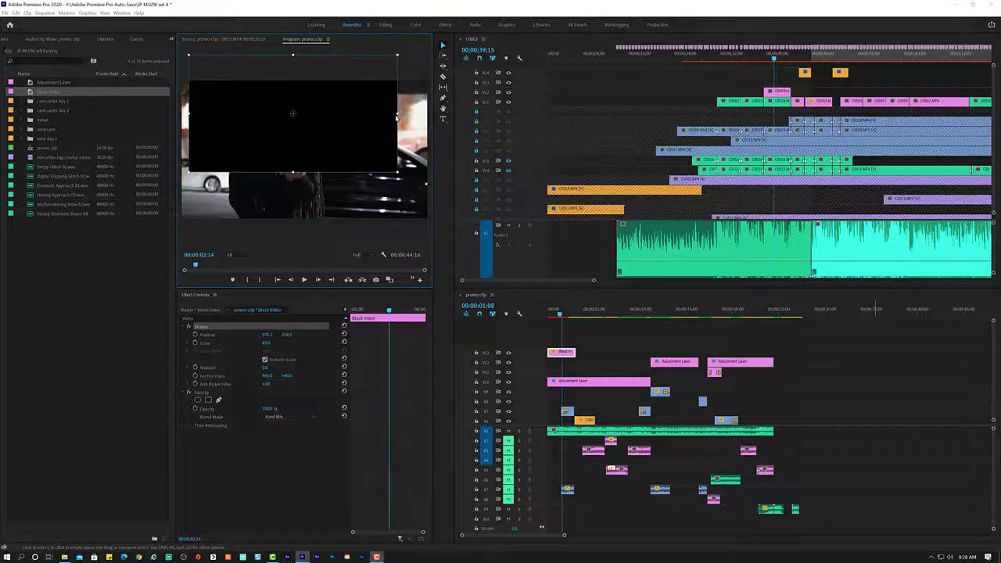
{"action": "mouse_move", "coordinate": [292, 172]}
{"action": "left_mouse_down"}
{"action": "mouse_move", "coordinate": [303, 205]}
{"action": "mouse_move", "coordinate": [293, 186]}
{"action": "mouse_move", "coordinate": [333, 87]}
{"action": "left_mouse_up"}
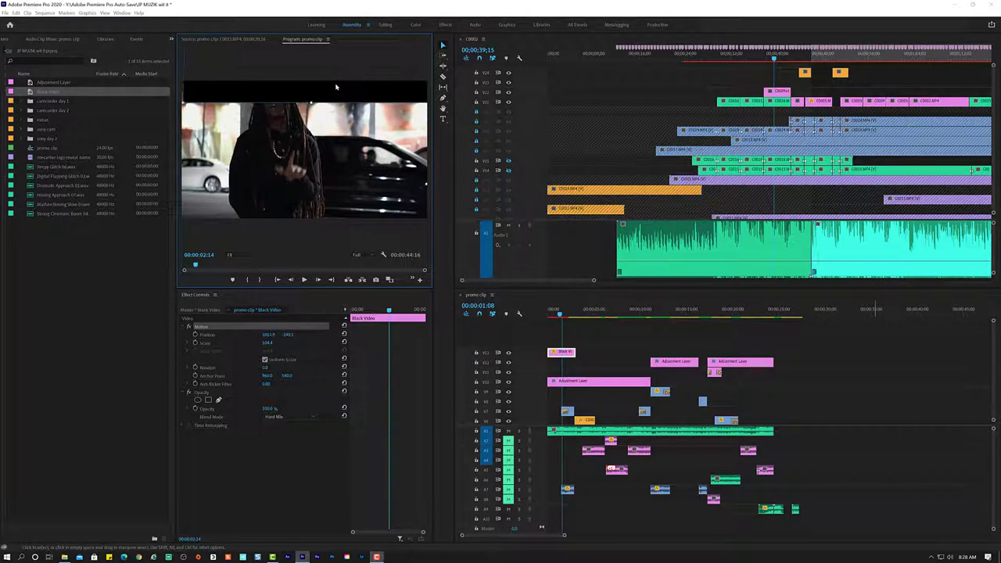
{"action": "left_click_drag", "start_coordinate": [332, 86], "coordinate": [333, 74]}
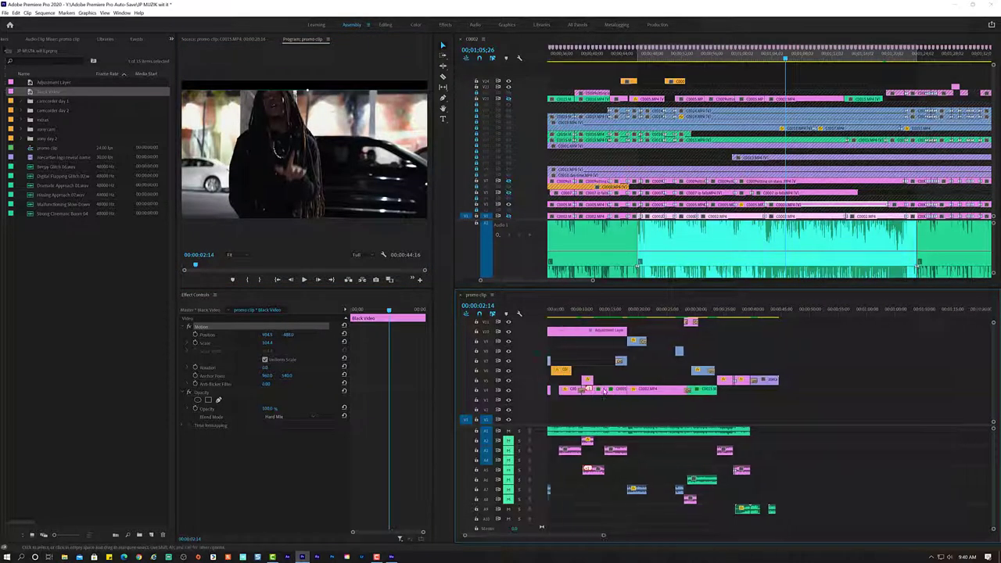
Reposition the black bars in the Program monitor, undoing a misplaced downward move.
{"action": "scroll", "coordinate": [601, 390], "scroll_direction": "up", "scroll_amount": 2}
{"action": "scroll", "coordinate": [601, 391], "scroll_direction": "up", "scroll_amount": 1}
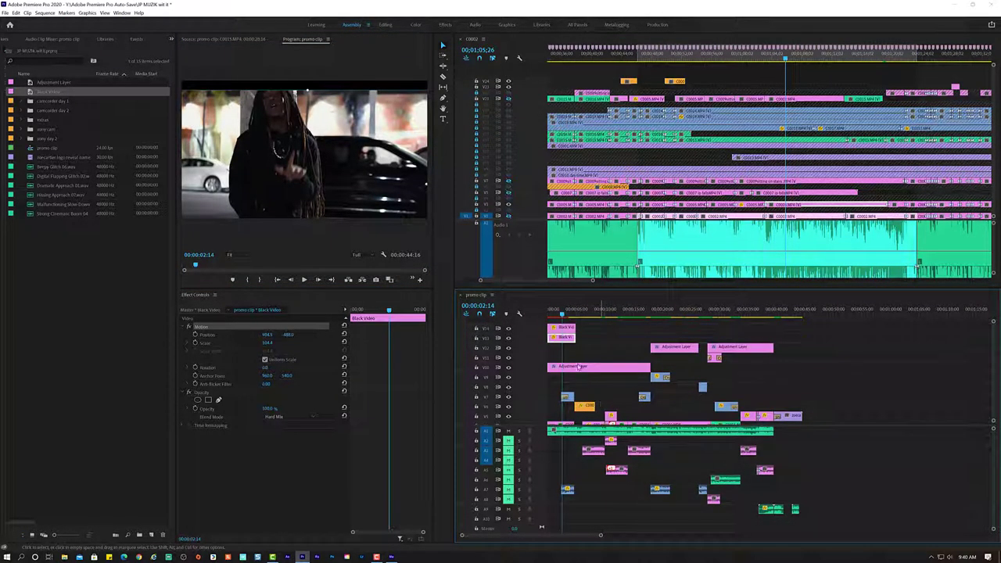
{"action": "left_click_drag", "start_coordinate": [291, 91], "coordinate": [297, 213]}
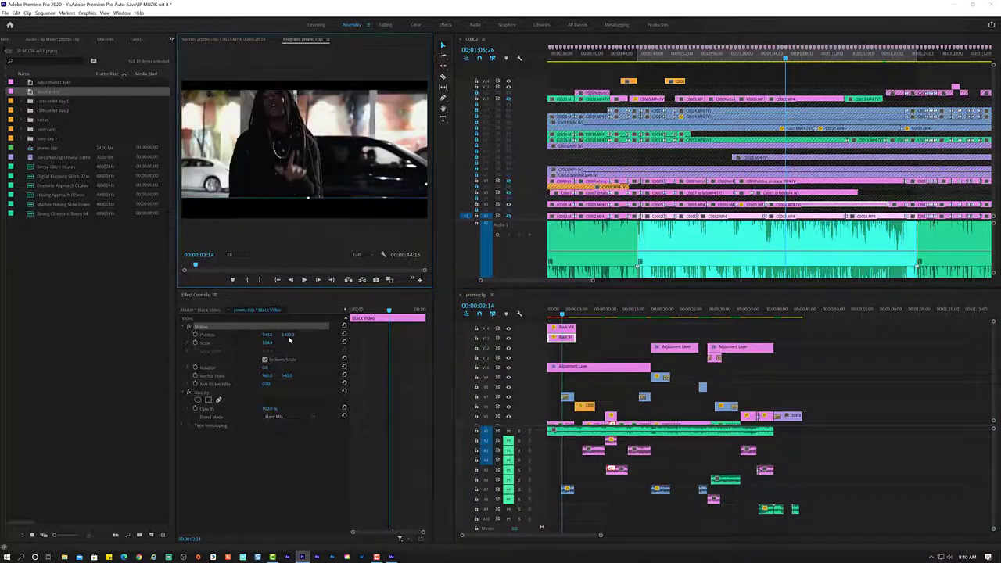
{"action": "key", "text": "ctrl+z"}
{"action": "left_click_drag", "start_coordinate": [304, 91], "coordinate": [306, 108]}
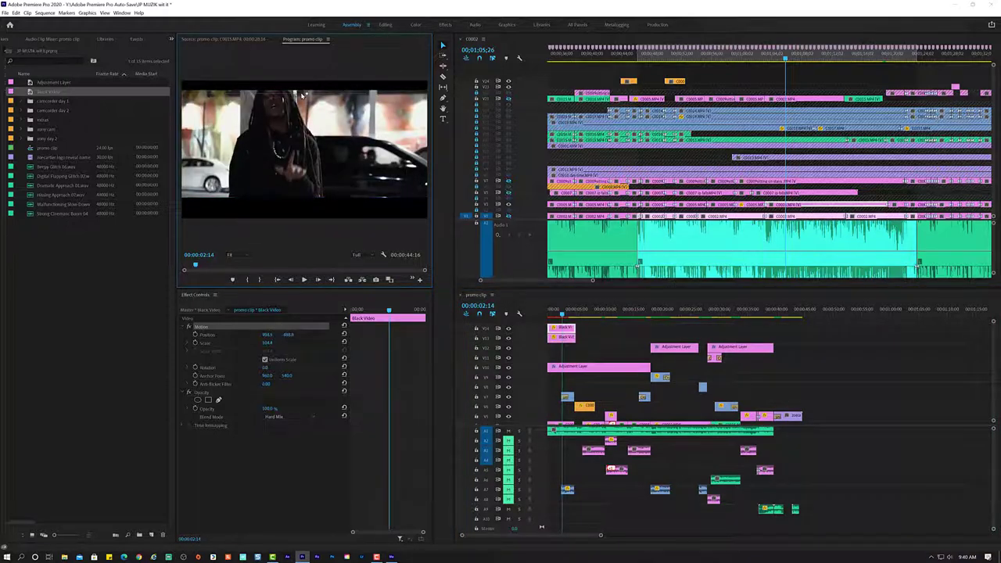
{"action": "left_click", "coordinate": [333, 143]}
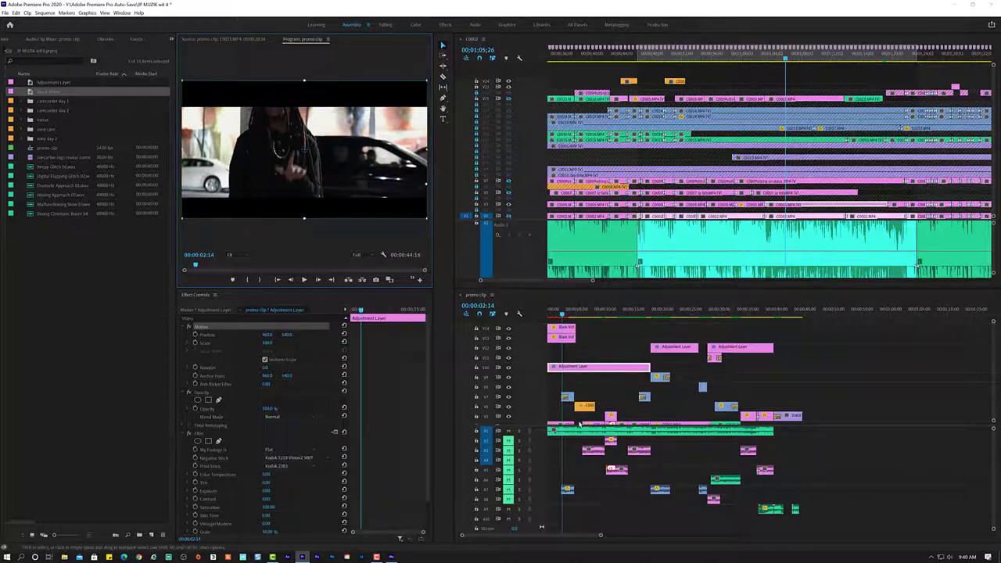
{"action": "scroll", "coordinate": [582, 397], "scroll_direction": "left", "scroll_amount": 2}
{"action": "left_click_drag", "start_coordinate": [293, 96], "coordinate": [294, 101]}
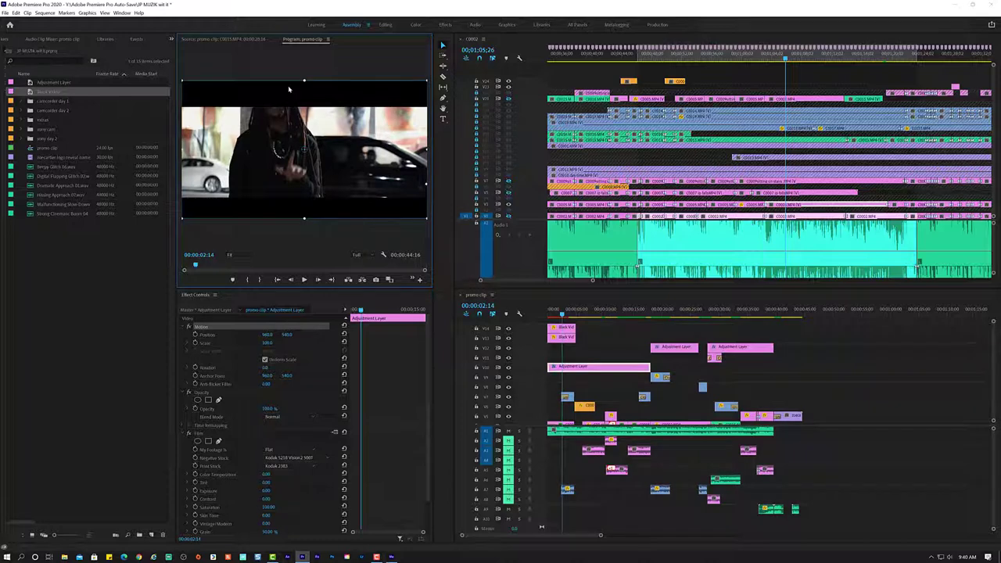
Preview the letterboxed opening seconds, replaying from 00:00:03:08.
{"action": "left_click", "coordinate": [297, 264]}
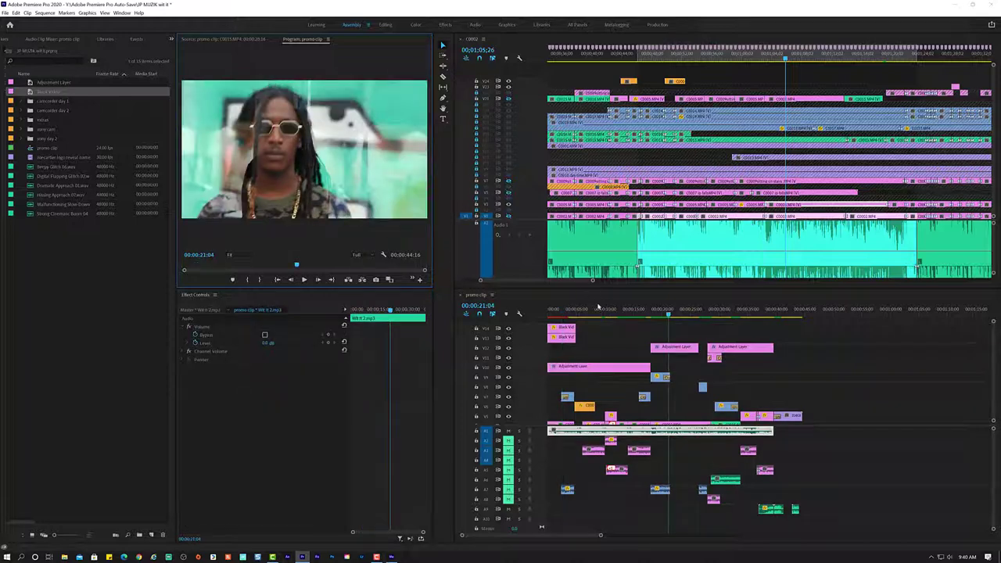
{"action": "key", "text": "Home"}
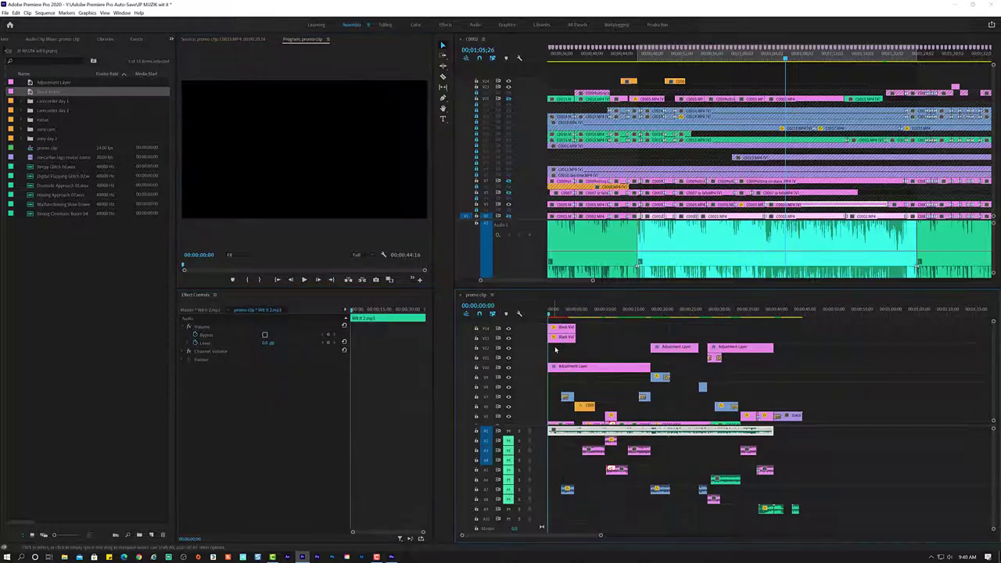
{"action": "left_click", "coordinate": [560, 338]}
{"action": "left_click", "coordinate": [557, 312]}
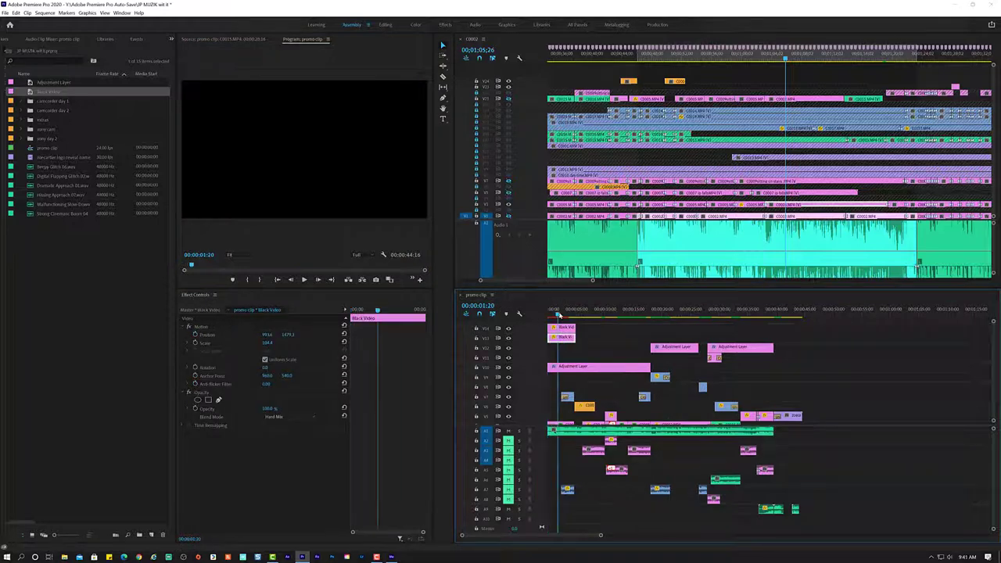
{"action": "left_click", "coordinate": [328, 207]}
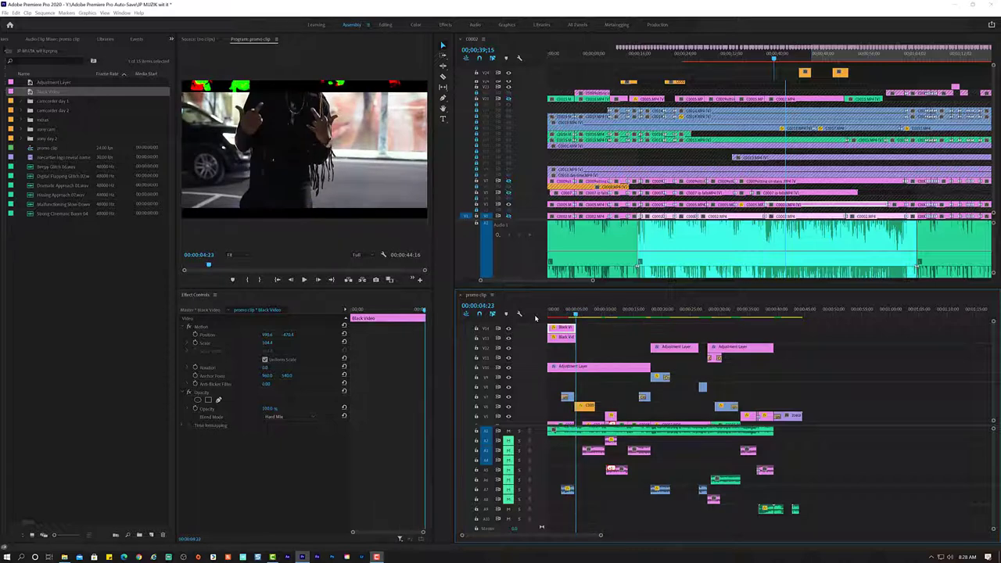
{"action": "key", "text": "space"}
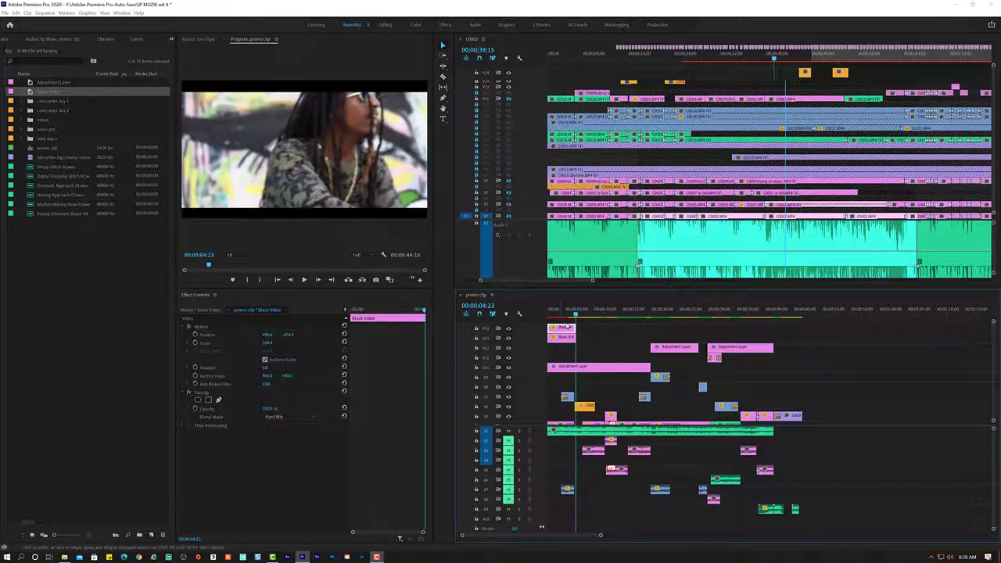
{"action": "left_click", "coordinate": [566, 311]}
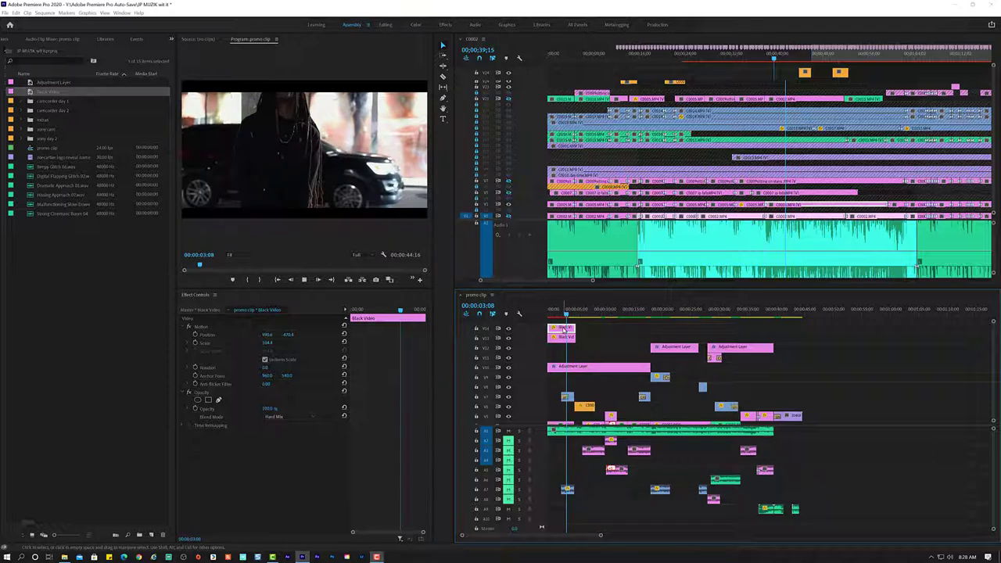
{"action": "key", "text": "space"}
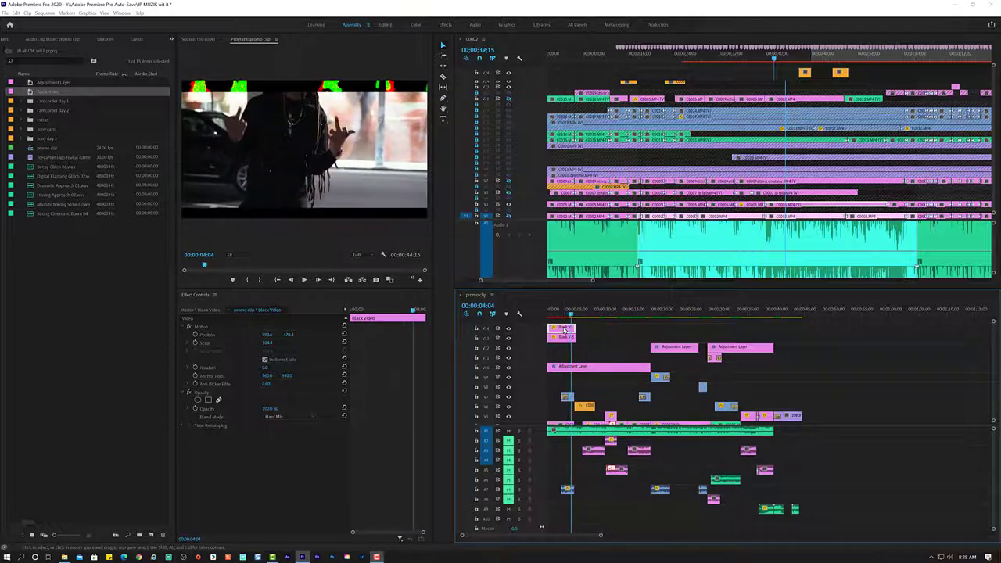
Set both Black Video clips to Normal blend and extend the lower one to about 00:00:44.
{"action": "left_click", "coordinate": [287, 417]}
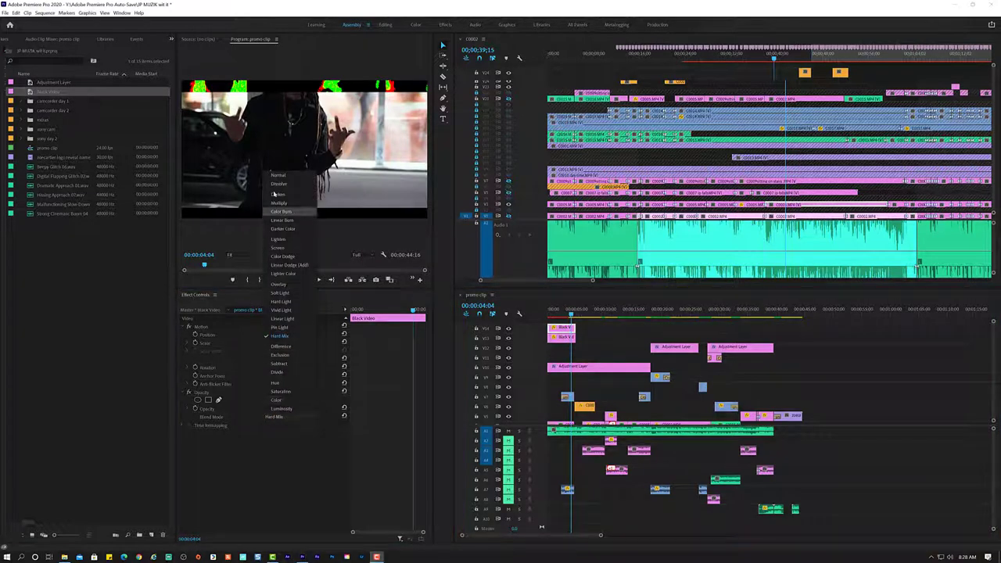
{"action": "left_click", "coordinate": [278, 175]}
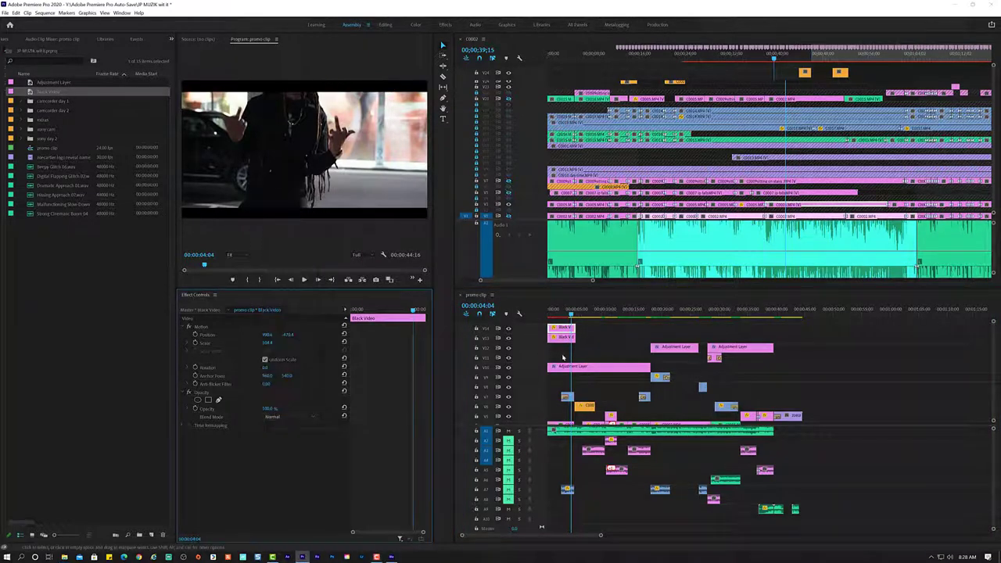
{"action": "left_click", "coordinate": [572, 338]}
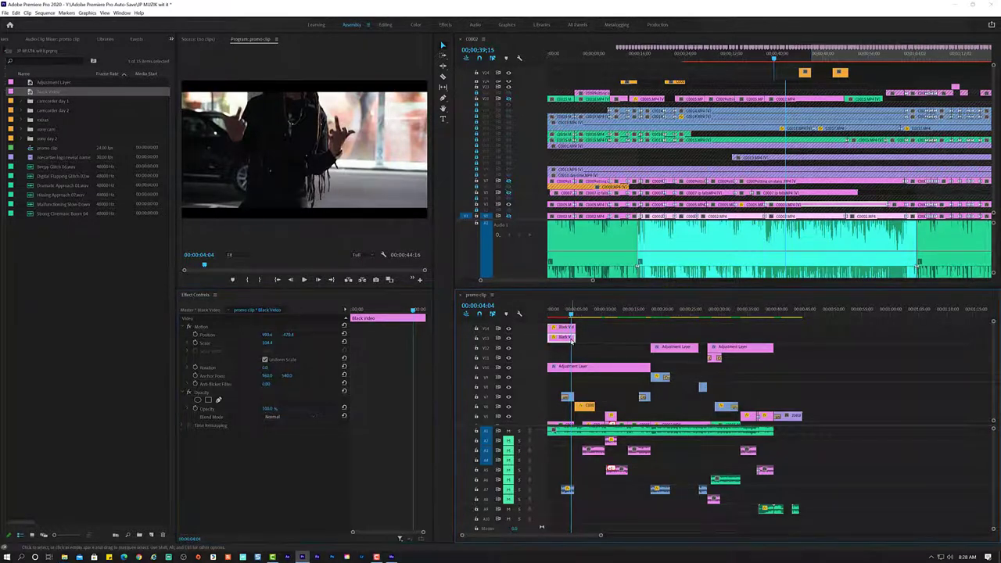
{"action": "left_click", "coordinate": [288, 416]}
{"action": "left_click", "coordinate": [290, 176]}
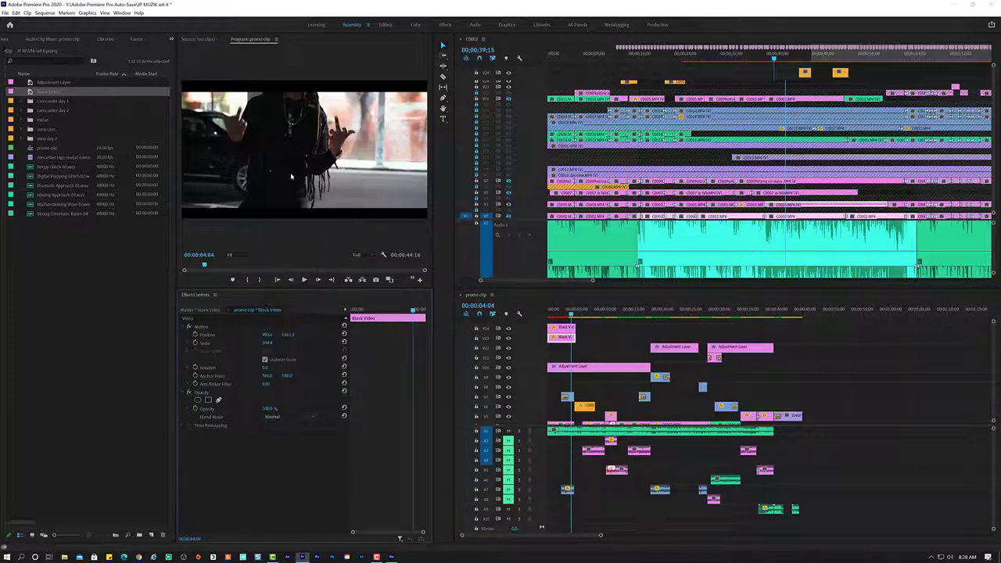
{"action": "mouse_move", "coordinate": [578, 340]}
{"action": "left_mouse_down"}
{"action": "mouse_move", "coordinate": [819, 337]}
{"action": "mouse_move", "coordinate": [801, 338]}
{"action": "left_mouse_up"}
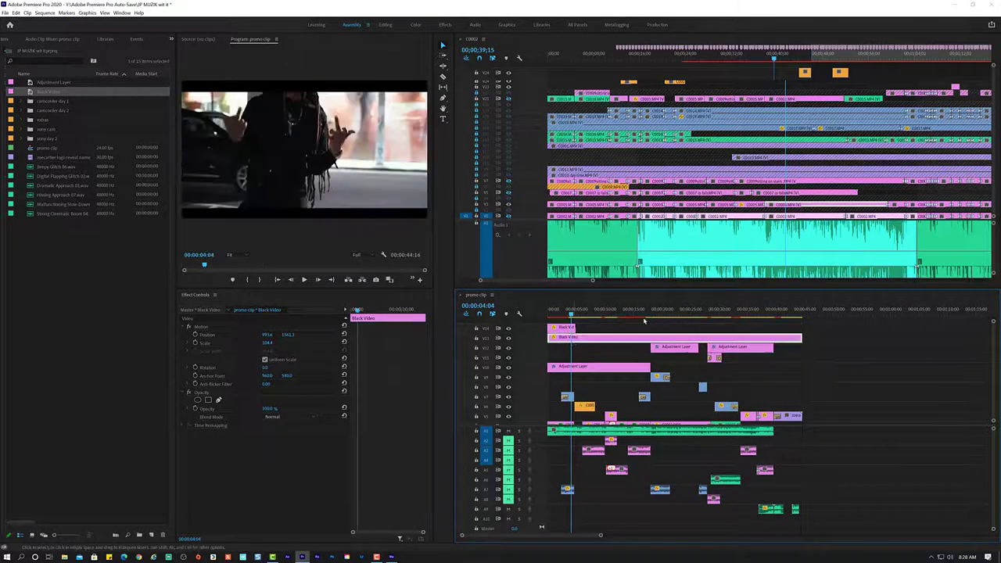
{"action": "left_click_drag", "start_coordinate": [576, 329], "coordinate": [801, 320]}
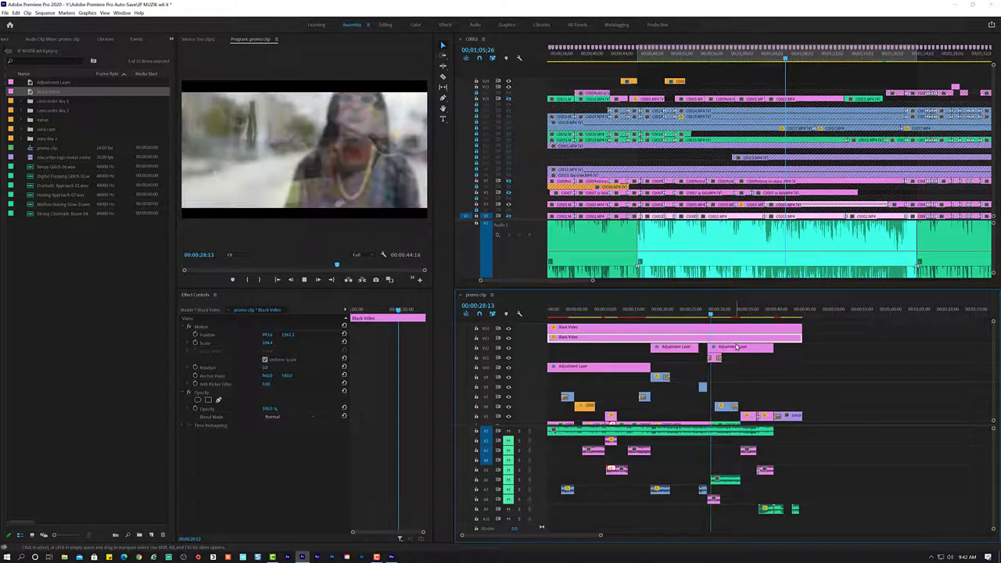
{"action": "key", "text": "space"}
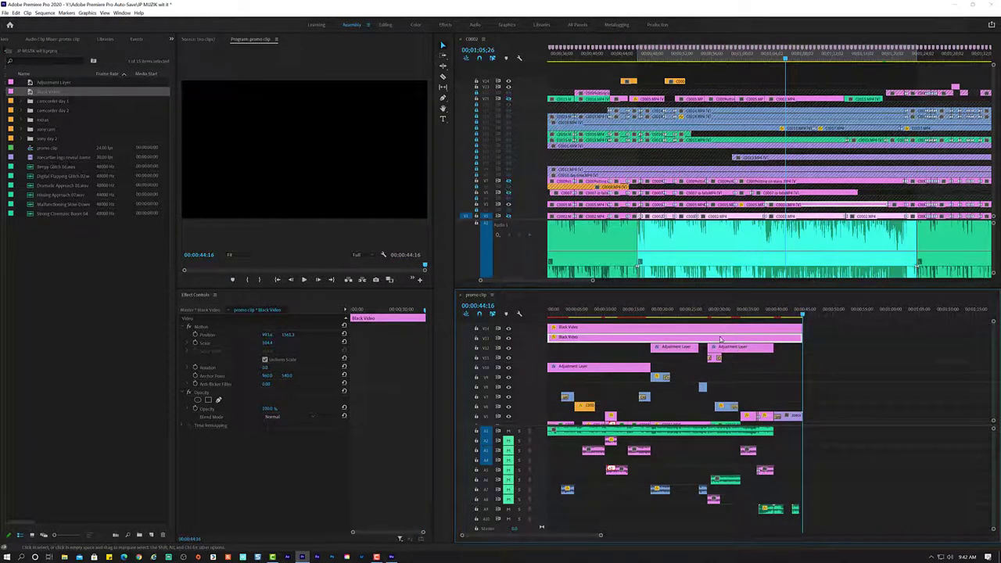
{"action": "key", "text": "Home"}
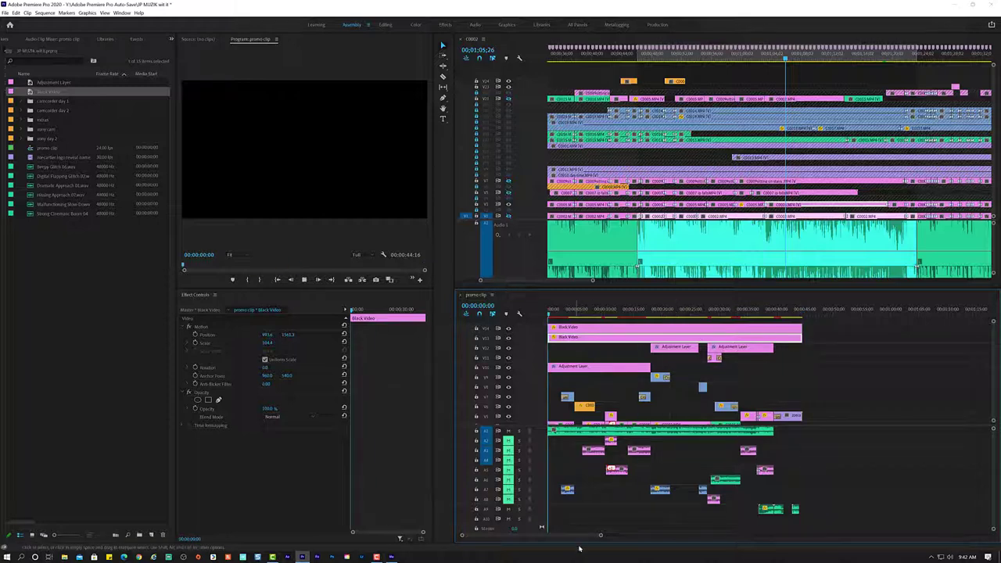
{"action": "key", "text": "space"}
{"action": "left_click_drag", "start_coordinate": [601, 538], "coordinate": [596, 536]}
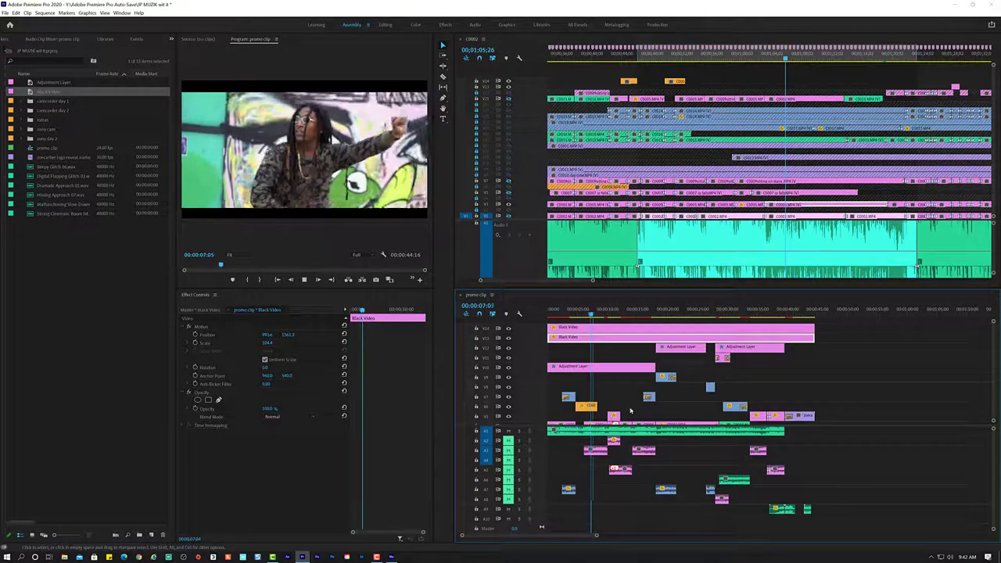
Reduce the C0002 clip's scale from 171.7 to 150.3 and replay from about four seconds.
{"action": "key", "text": "space"}
{"action": "left_click", "coordinate": [587, 407]}
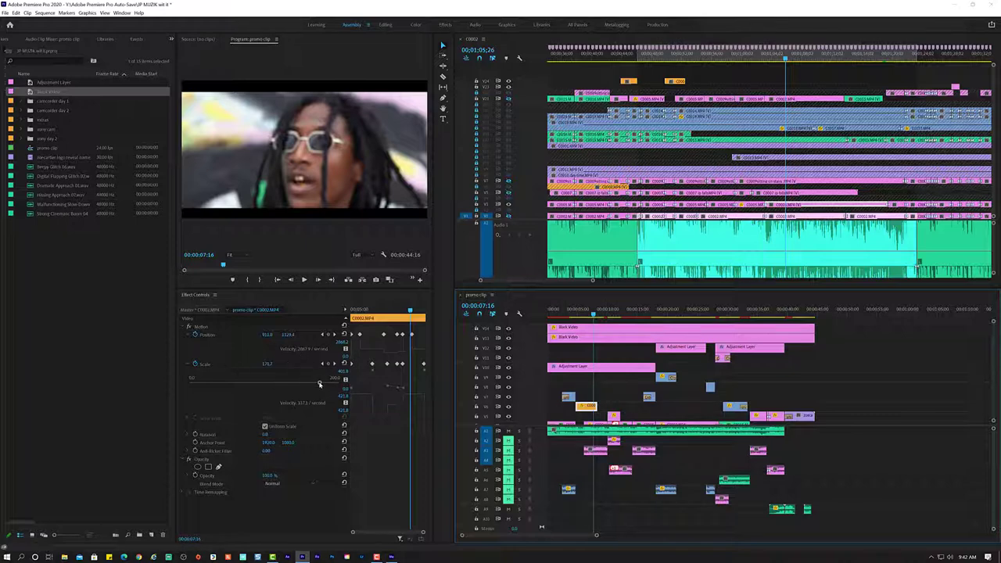
{"action": "mouse_move", "coordinate": [319, 384]}
{"action": "left_mouse_down"}
{"action": "mouse_move", "coordinate": [245, 383]}
{"action": "mouse_move", "coordinate": [275, 379]}
{"action": "left_mouse_up"}
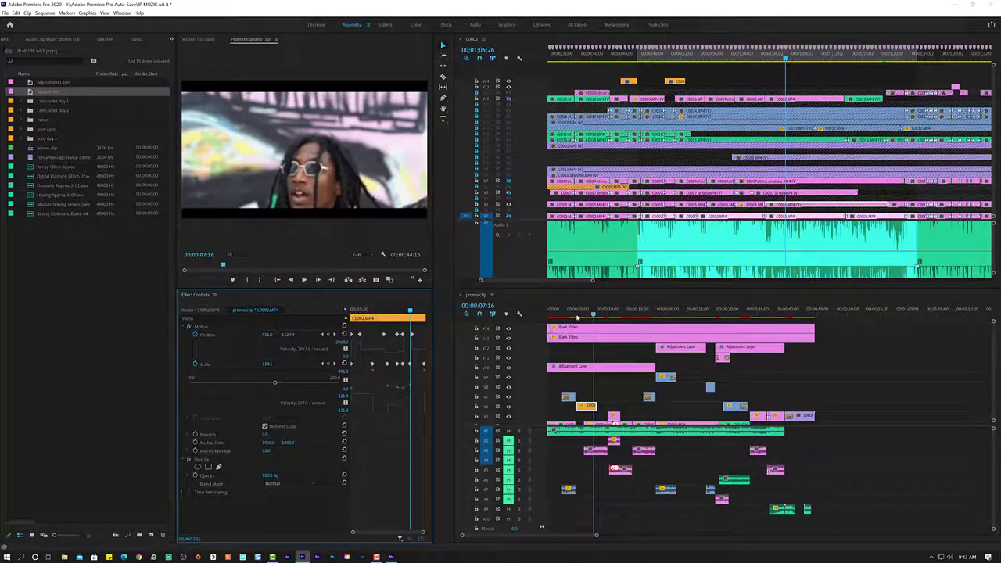
{"action": "left_click", "coordinate": [576, 316]}
{"action": "key", "text": "space"}
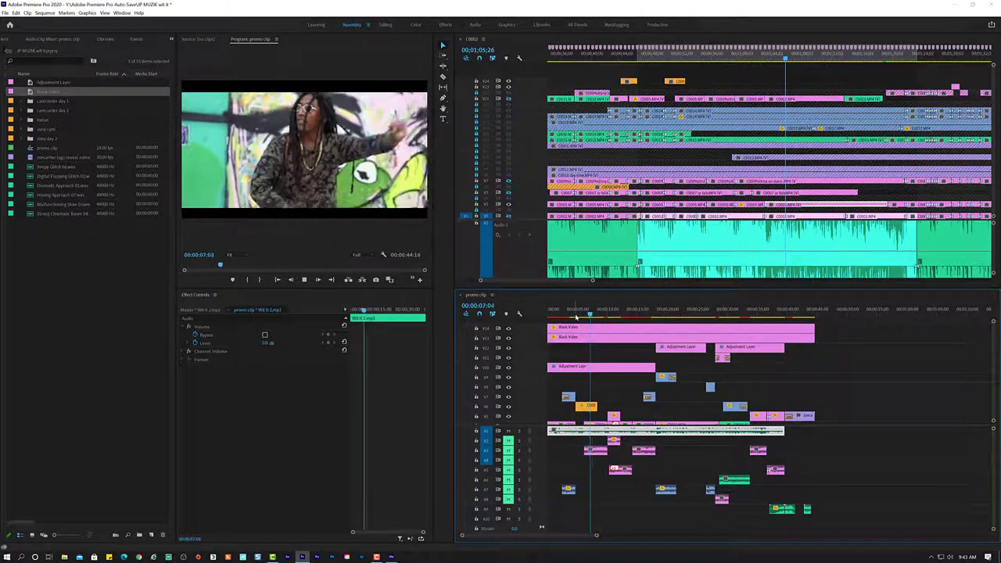
{"action": "key", "text": "space"}
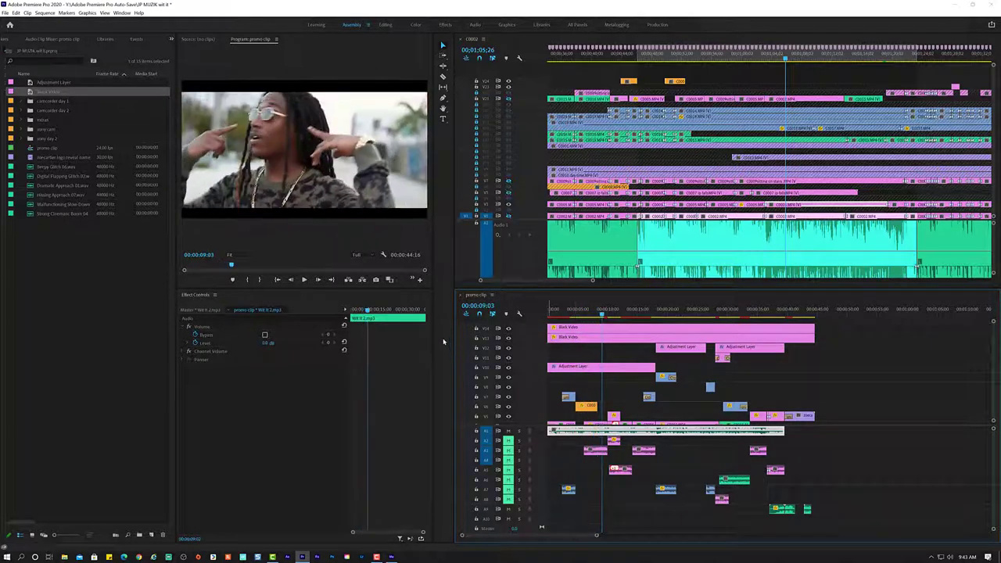
Raise the C0002 clip's scale from 50.0 to 78.5 and review the zoom from 00:00:04:17.
{"action": "left_click", "coordinate": [589, 311]}
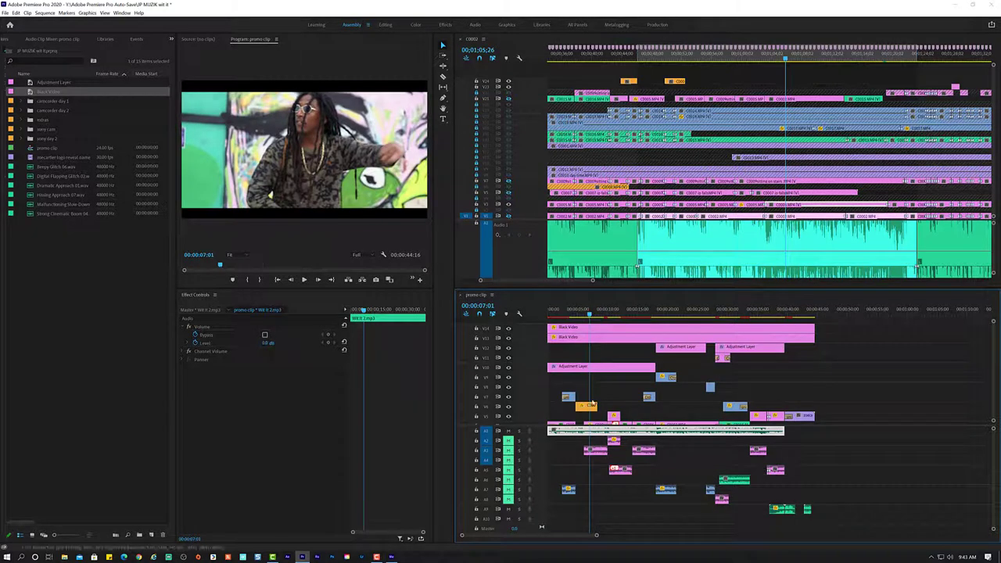
{"action": "left_click", "coordinate": [590, 406]}
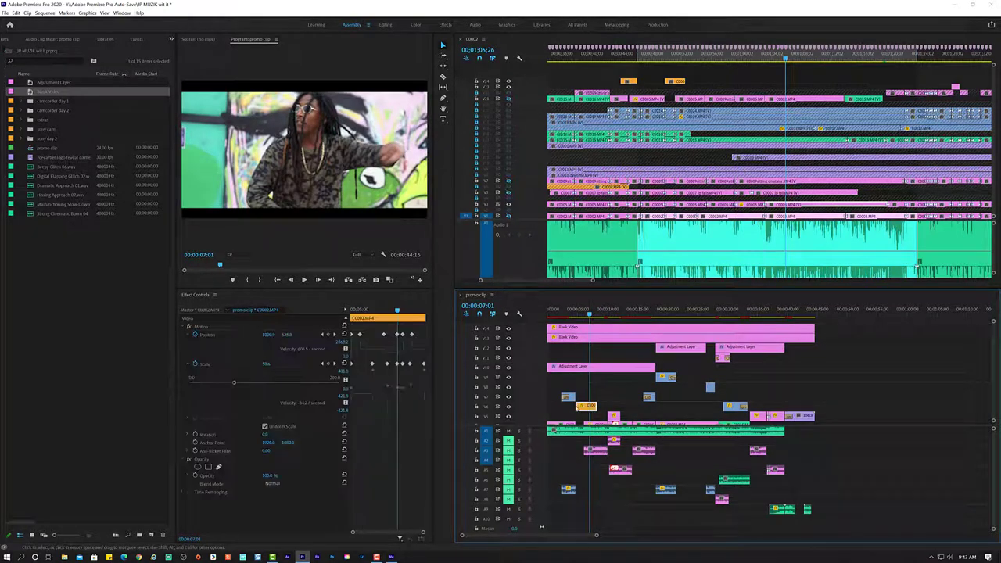
{"action": "left_click", "coordinate": [246, 383]}
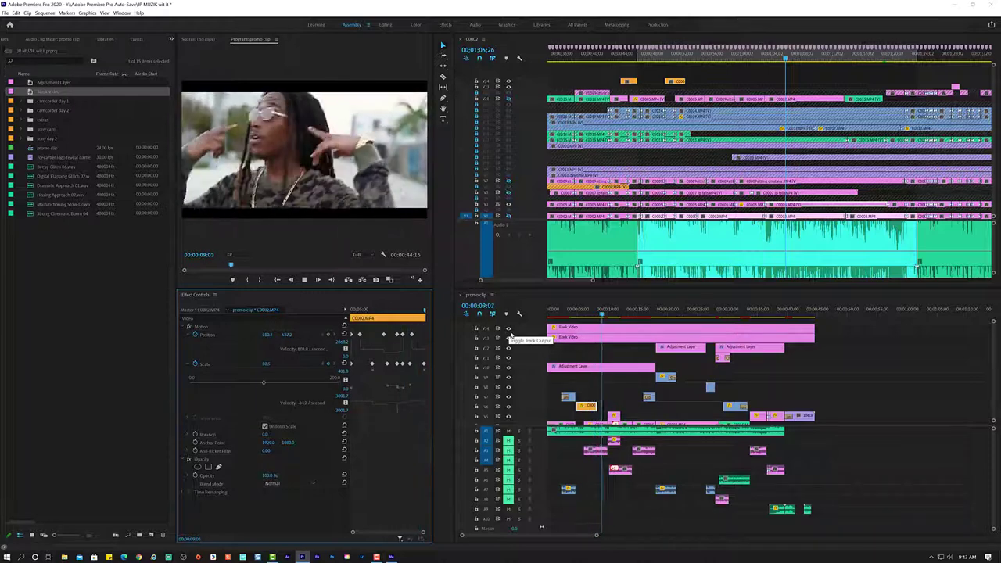
{"action": "left_click", "coordinate": [583, 383]}
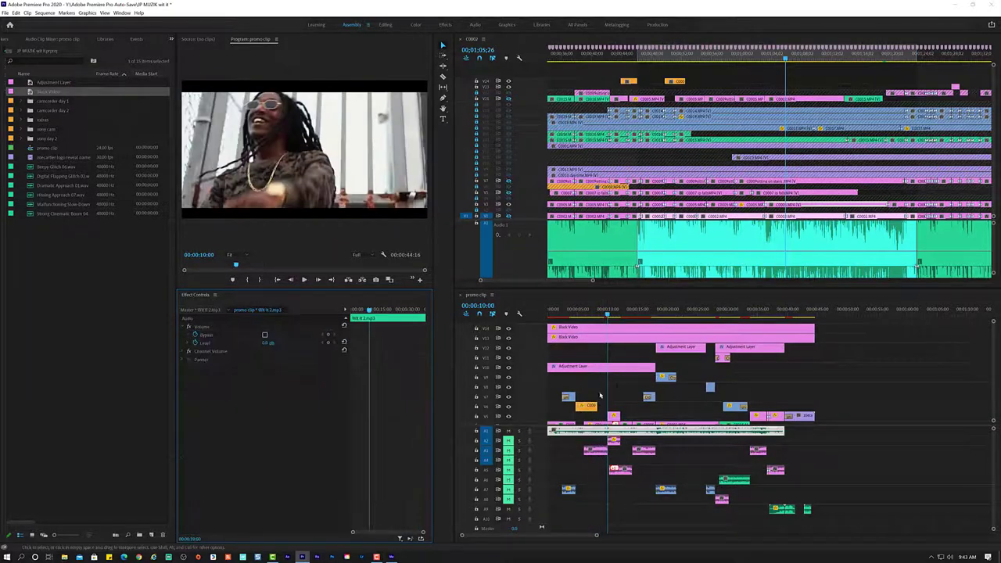
{"action": "left_click", "coordinate": [588, 313]}
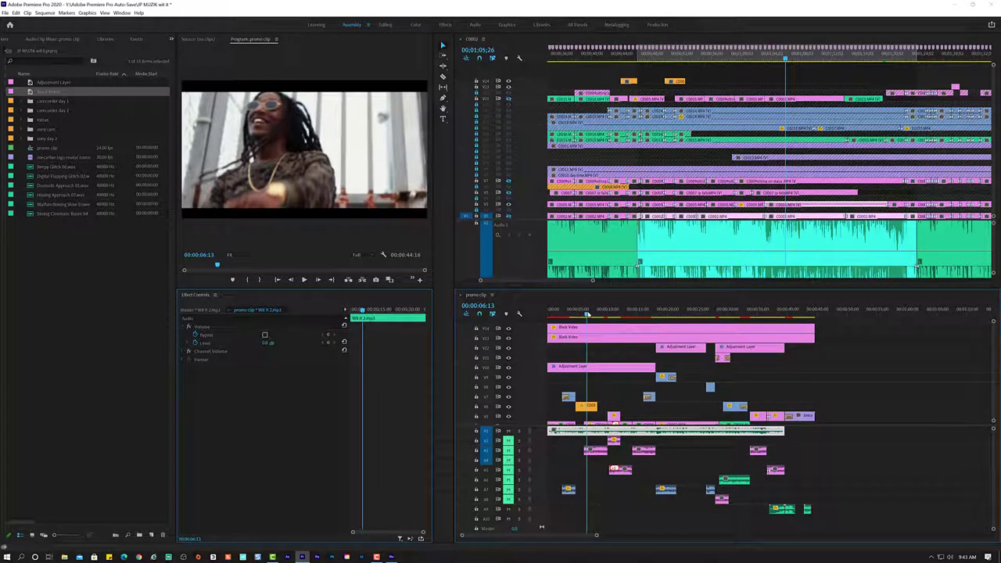
{"action": "left_click", "coordinate": [577, 317]}
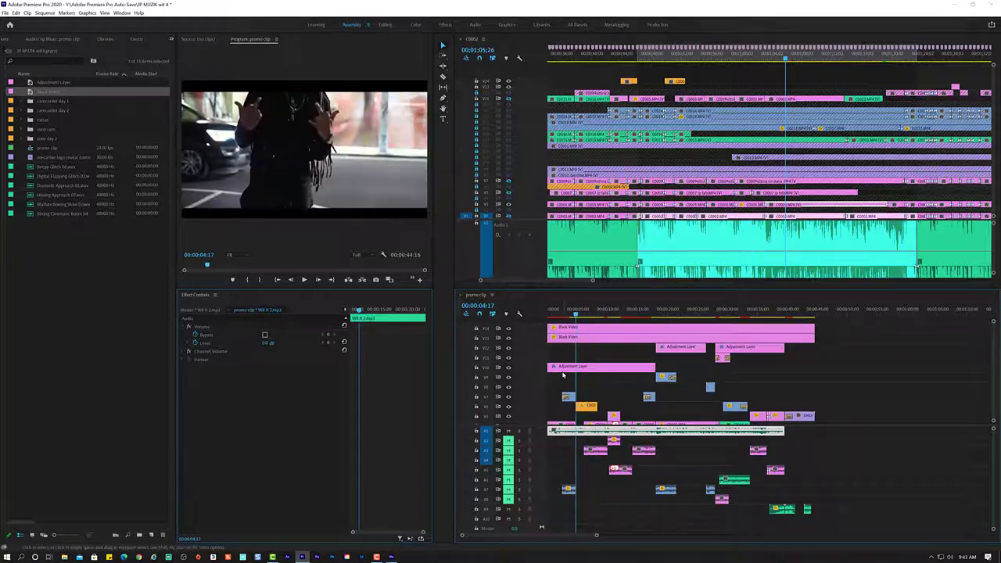
{"action": "key", "text": "space"}
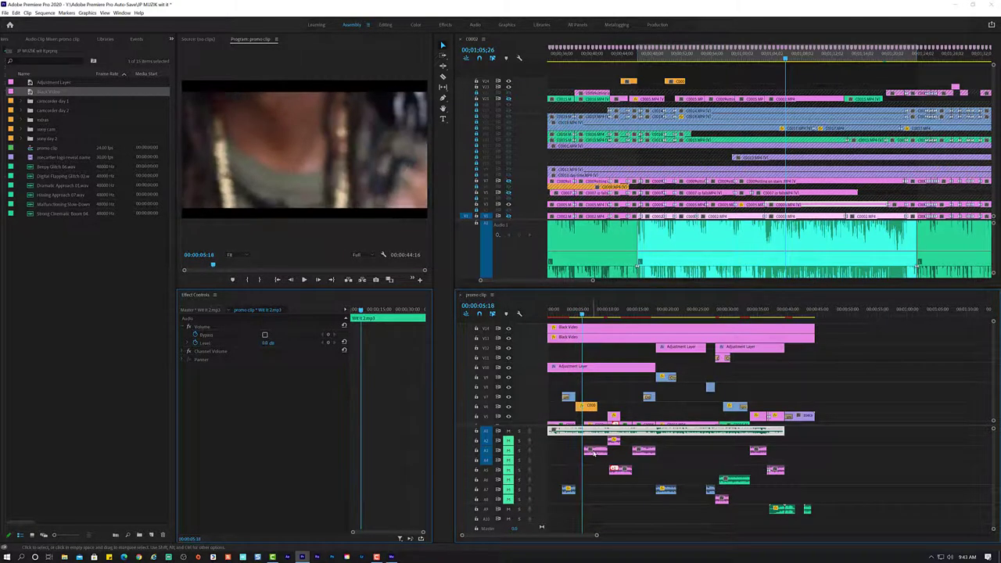
{"action": "left_click", "coordinate": [589, 405]}
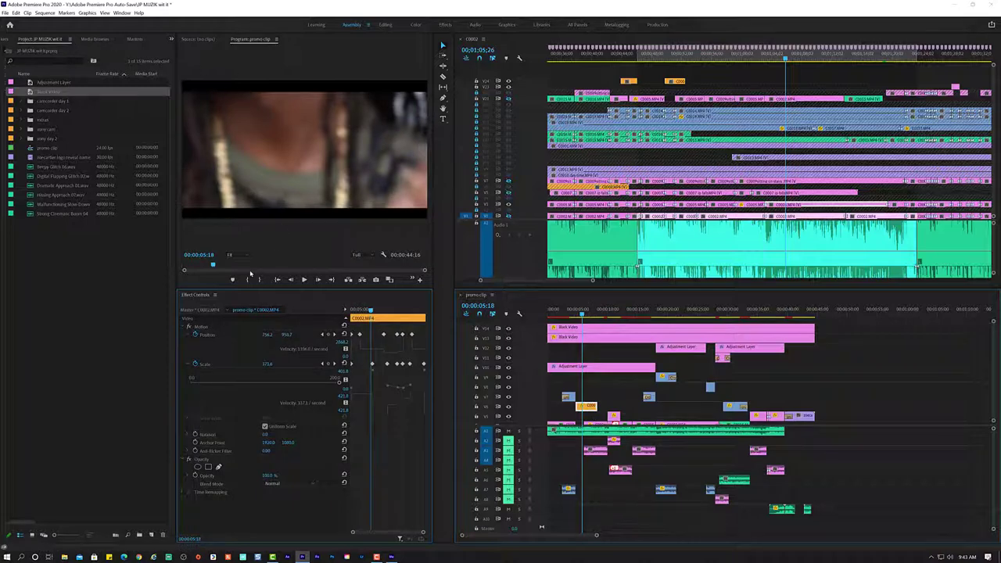
Drag uniVHS from Video Effects > RG Universe Stylize onto the orange C0002 clip on V6.
{"action": "left_click", "coordinate": [171, 39]}
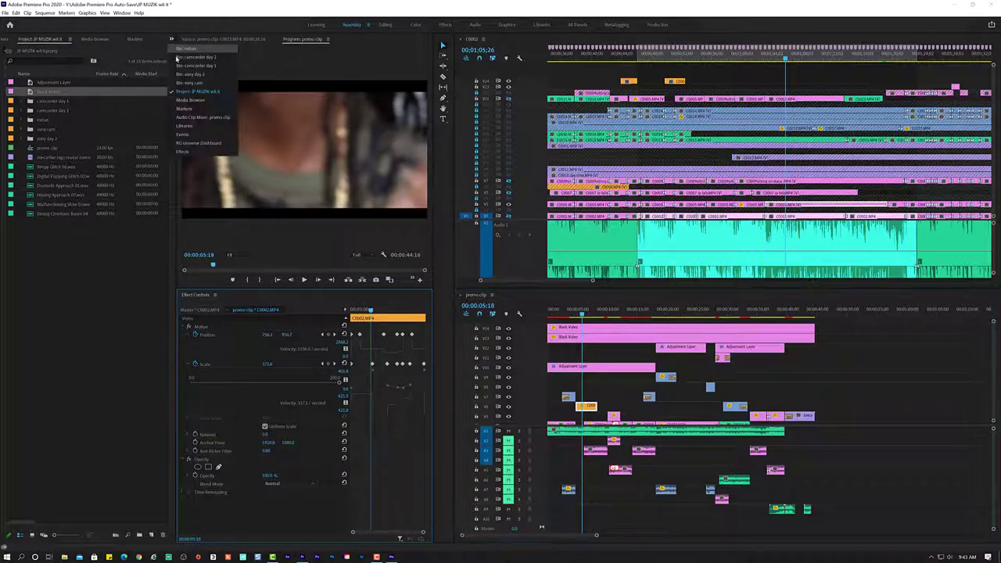
{"action": "left_click", "coordinate": [206, 154]}
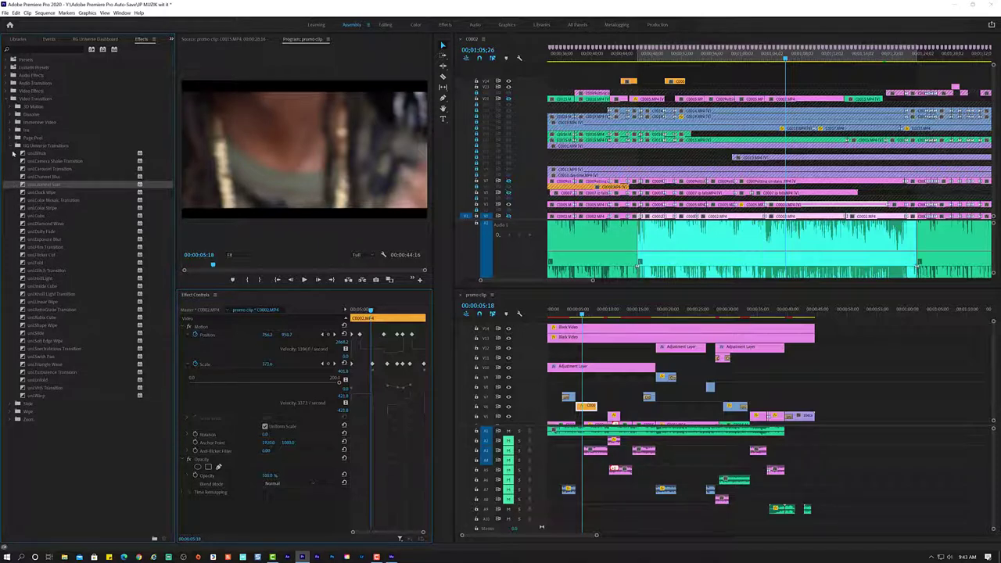
{"action": "left_click", "coordinate": [50, 50]}
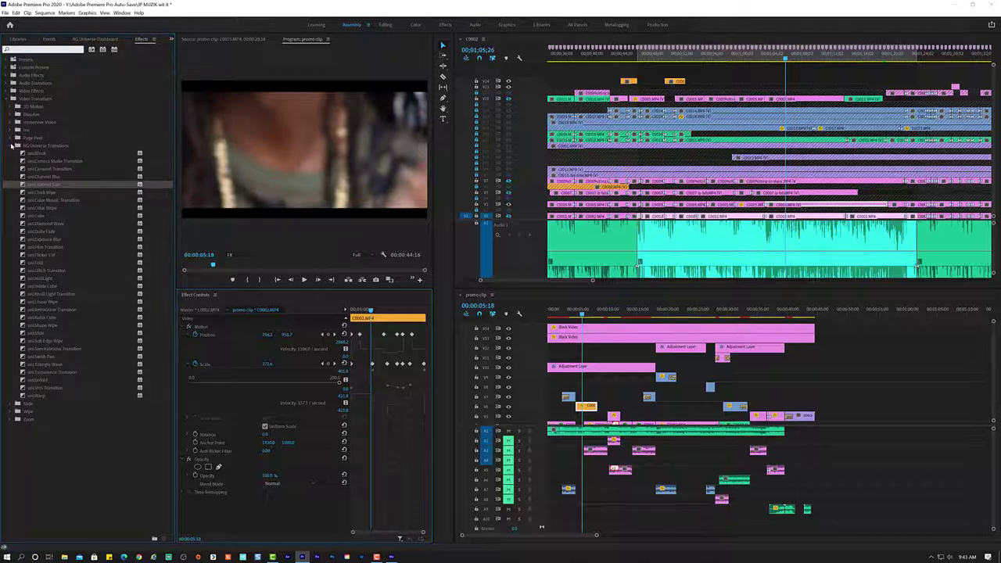
{"action": "left_click", "coordinate": [12, 145]}
{"action": "left_click", "coordinate": [12, 91]}
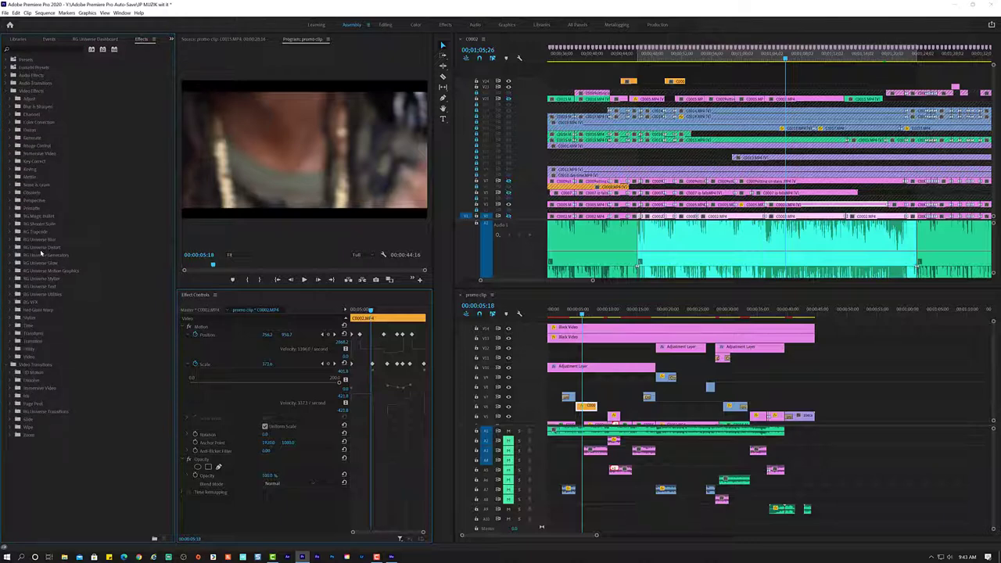
{"action": "left_click", "coordinate": [11, 281]}
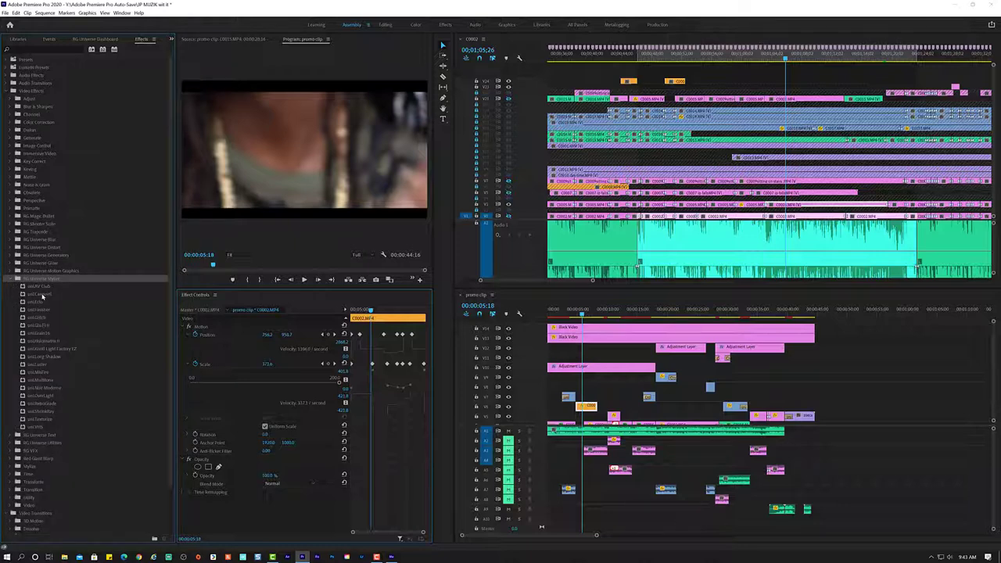
{"action": "left_click", "coordinate": [49, 420]}
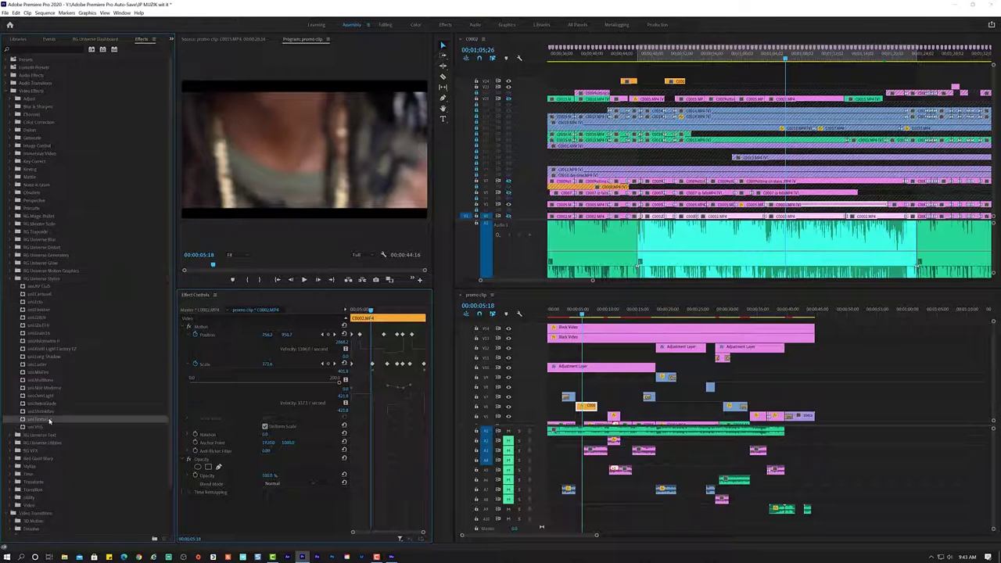
{"action": "left_click", "coordinate": [35, 427]}
{"action": "left_click_drag", "start_coordinate": [35, 429], "coordinate": [588, 406]}
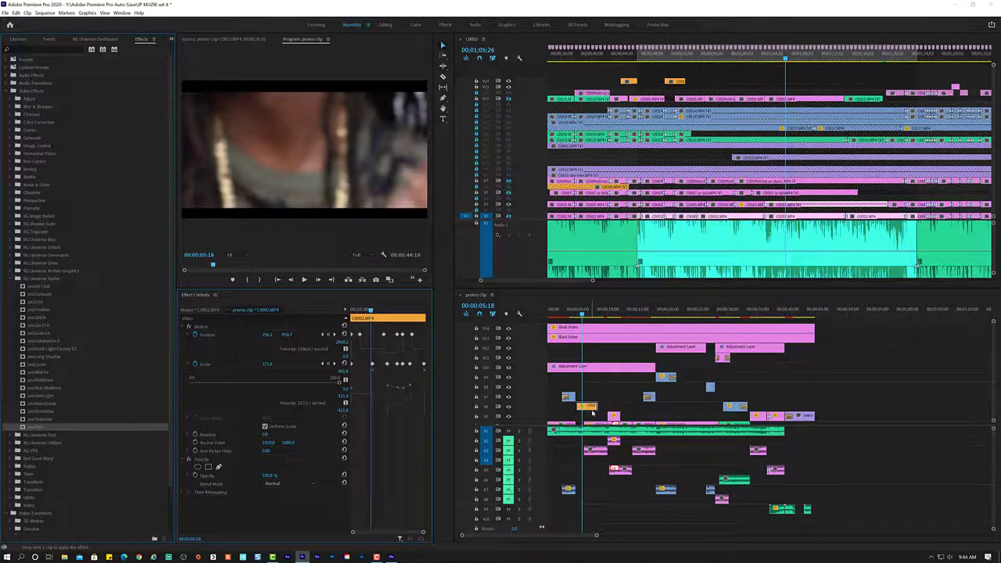
{"action": "left_click_drag", "start_coordinate": [592, 413], "coordinate": [587, 407]}
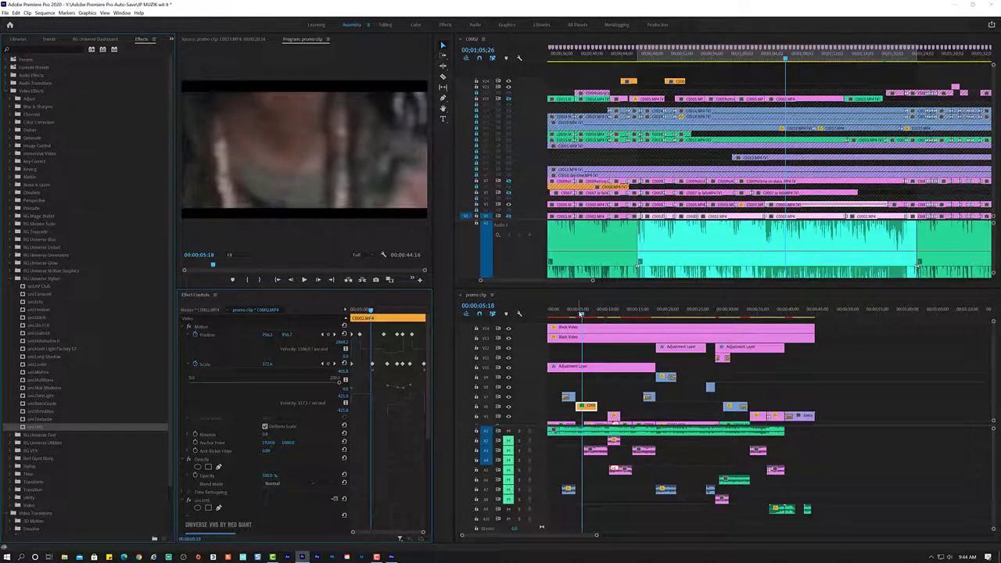
{"action": "left_click_drag", "start_coordinate": [581, 313], "coordinate": [571, 318]}
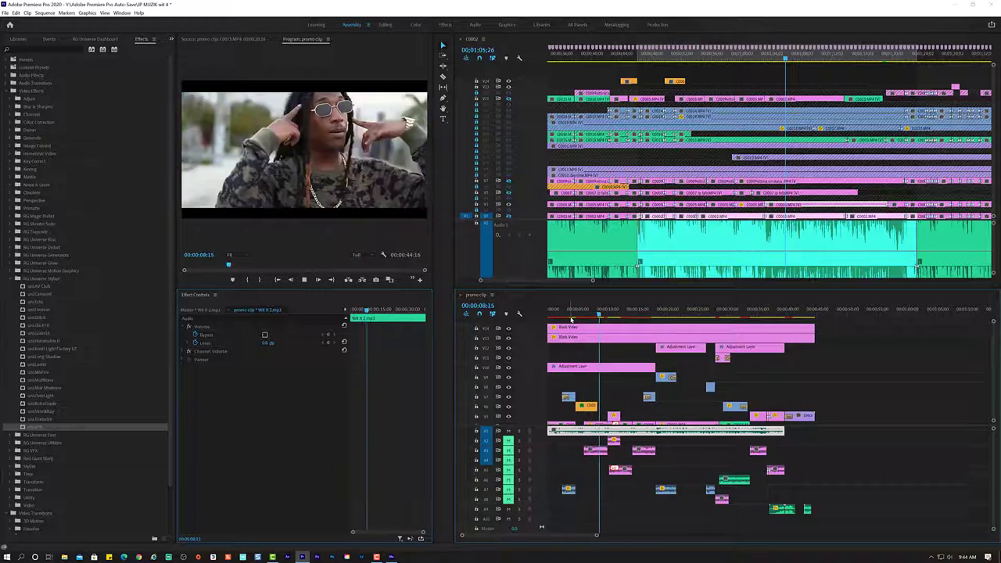
Stop playback at 00:00:09:13 and select the orange C0002 clip to check its effects.
{"action": "key", "text": "space"}
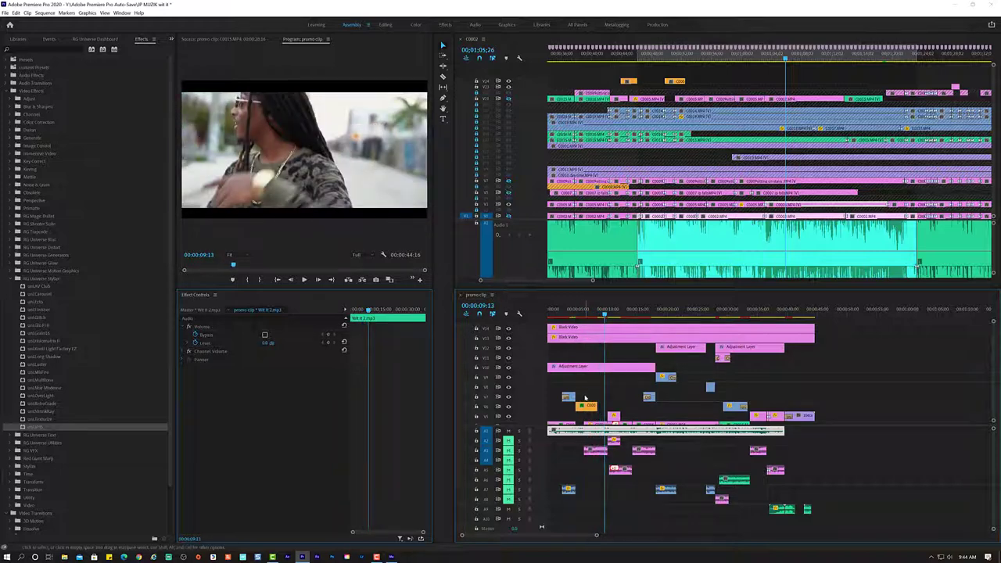
{"action": "left_click", "coordinate": [588, 405]}
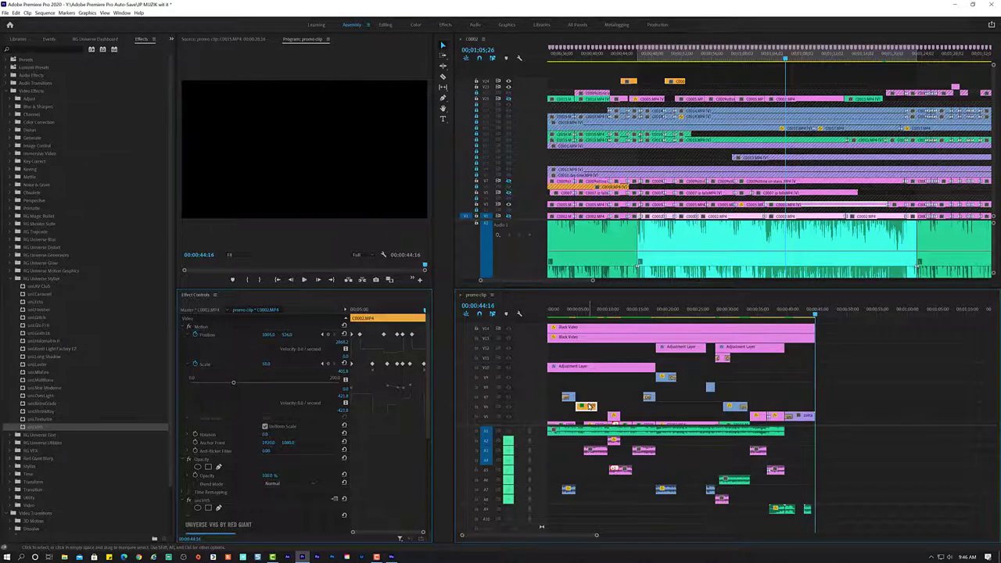
Select the audio clips and return the promo sequence playhead to 00:00:00:00.
{"action": "left_click", "coordinate": [821, 513]}
{"action": "left_click", "coordinate": [806, 509]}
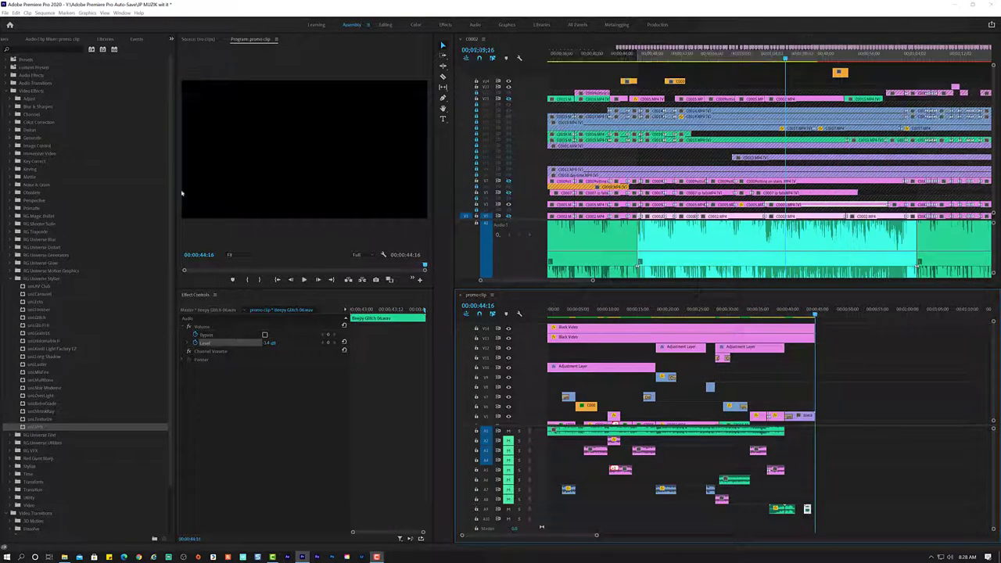
{"action": "left_click", "coordinate": [633, 312]}
{"action": "left_click_drag", "start_coordinate": [632, 312], "coordinate": [521, 282]}
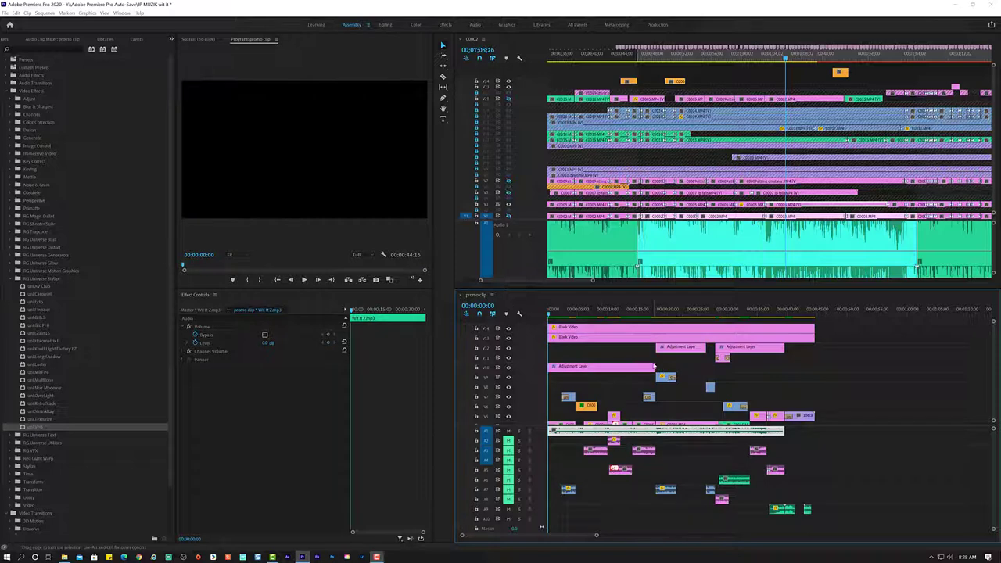
{"action": "key", "text": "f"}
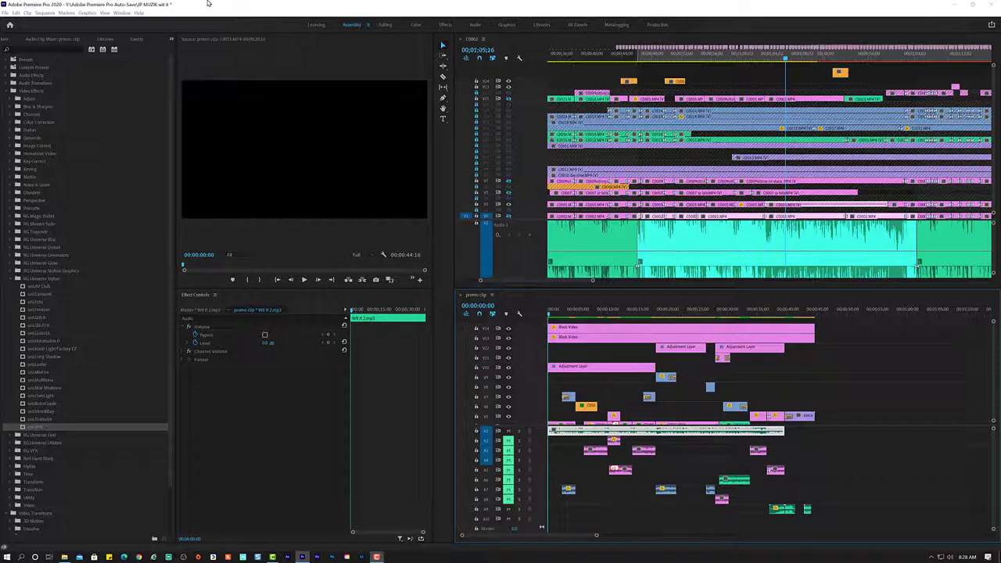
Open the Export Settings dialog through File > Export > Media.
{"action": "left_click", "coordinate": [5, 13]}
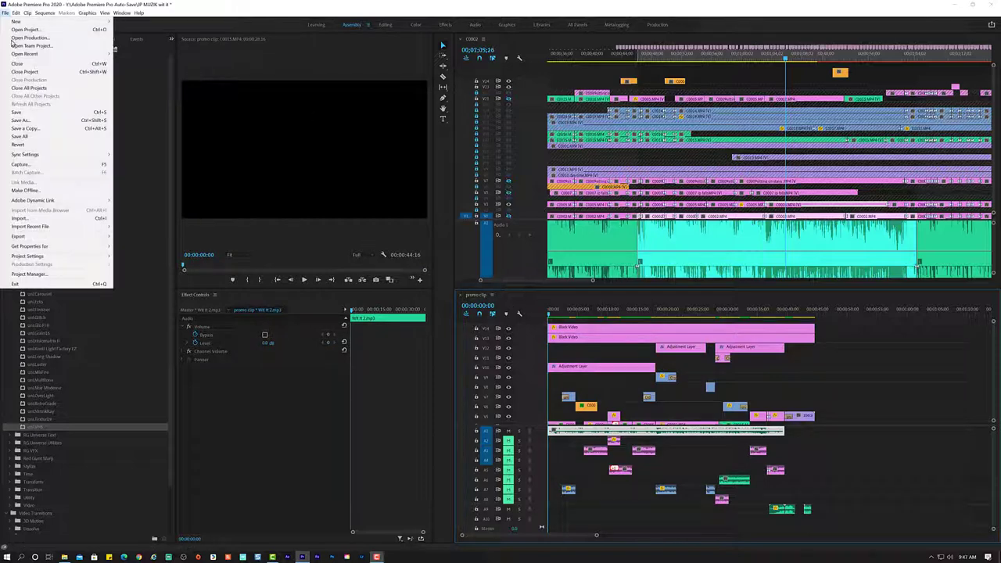
{"action": "mouse_move", "coordinate": [47, 207]}
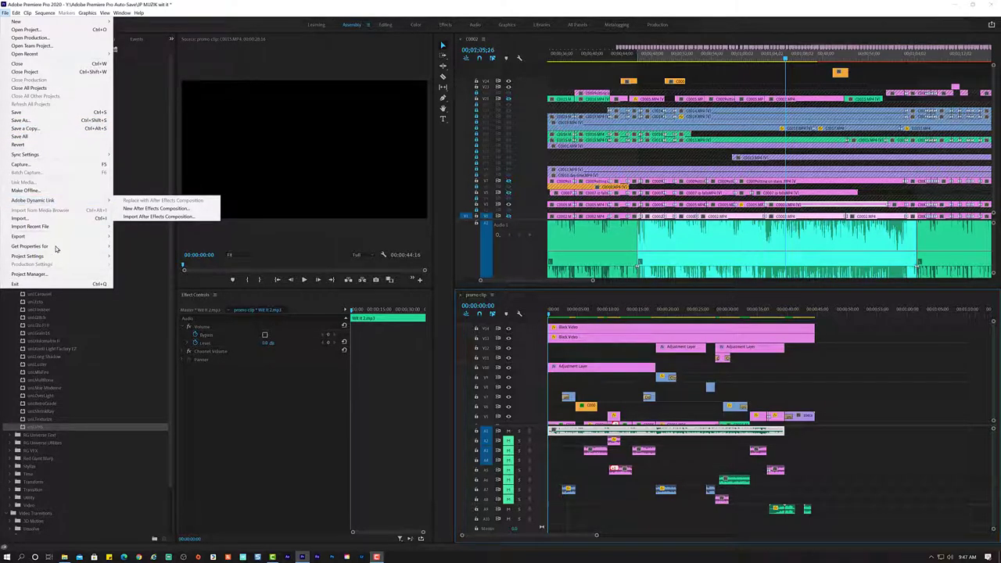
{"action": "mouse_move", "coordinate": [55, 236]}
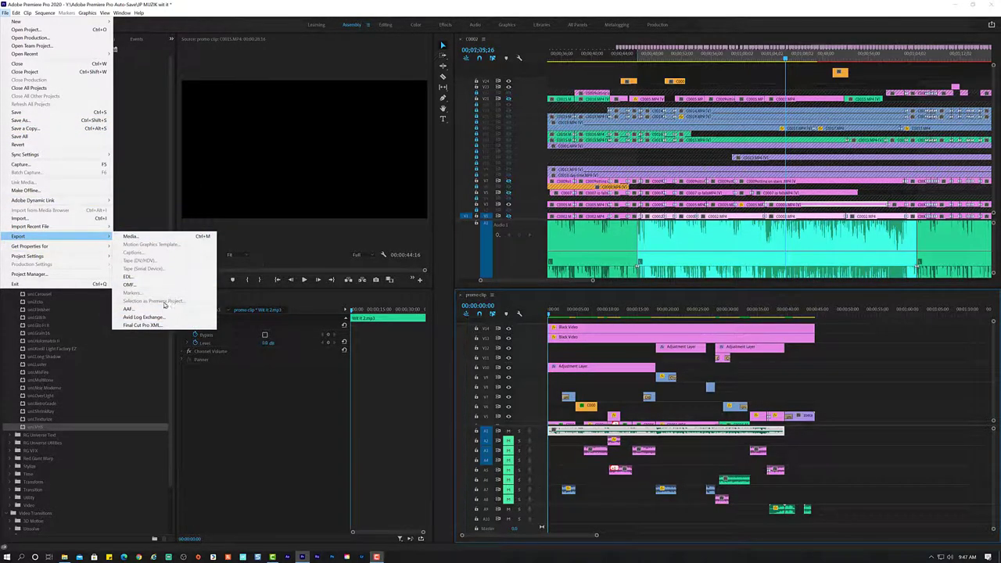
{"action": "left_click", "coordinate": [171, 237]}
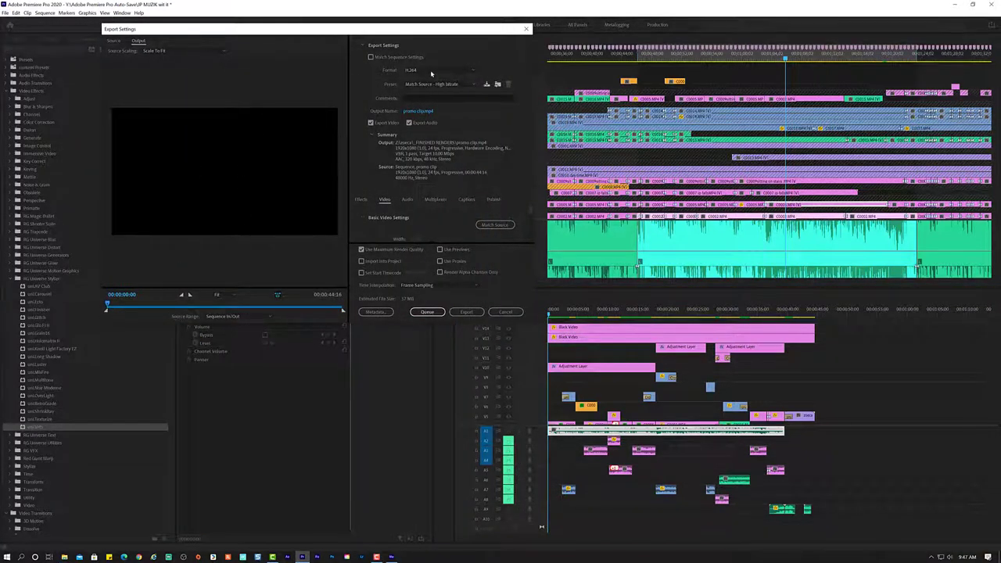
Enable Render at Maximum Depth in the Video settings and start the H.264 export.
{"action": "scroll", "coordinate": [450, 224], "scroll_direction": "down", "scroll_amount": 5}
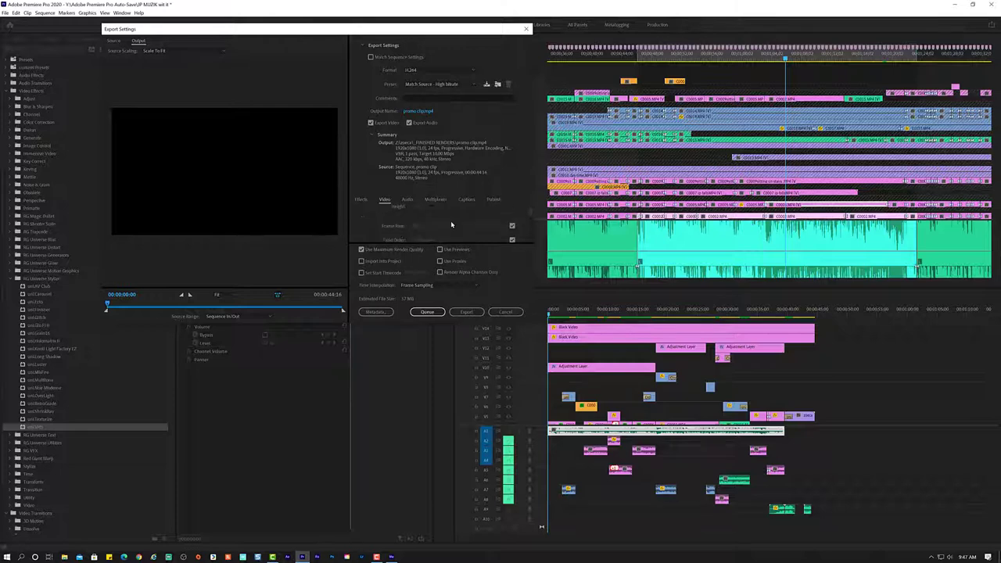
{"action": "left_click", "coordinate": [366, 222]}
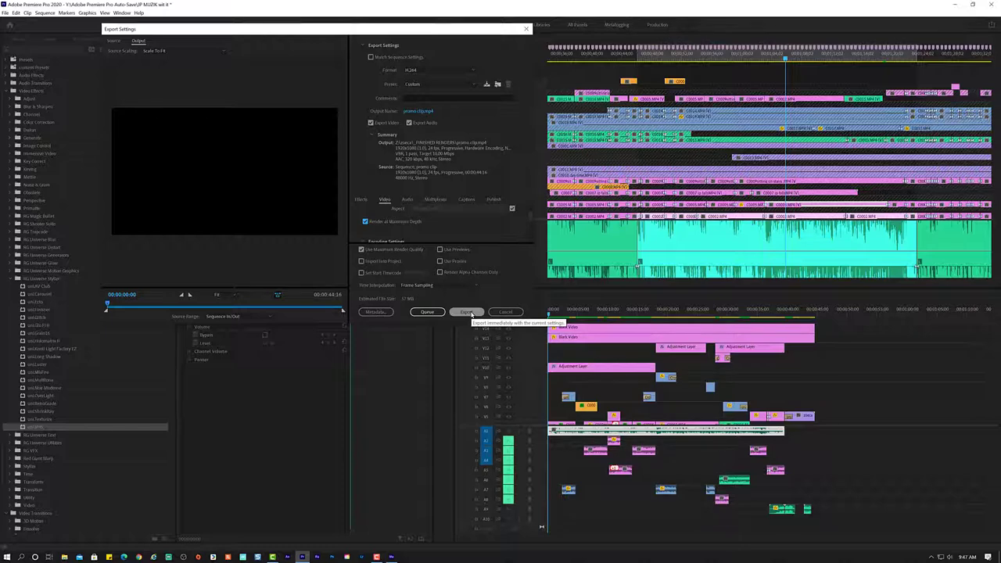
{"action": "left_click", "coordinate": [467, 312]}
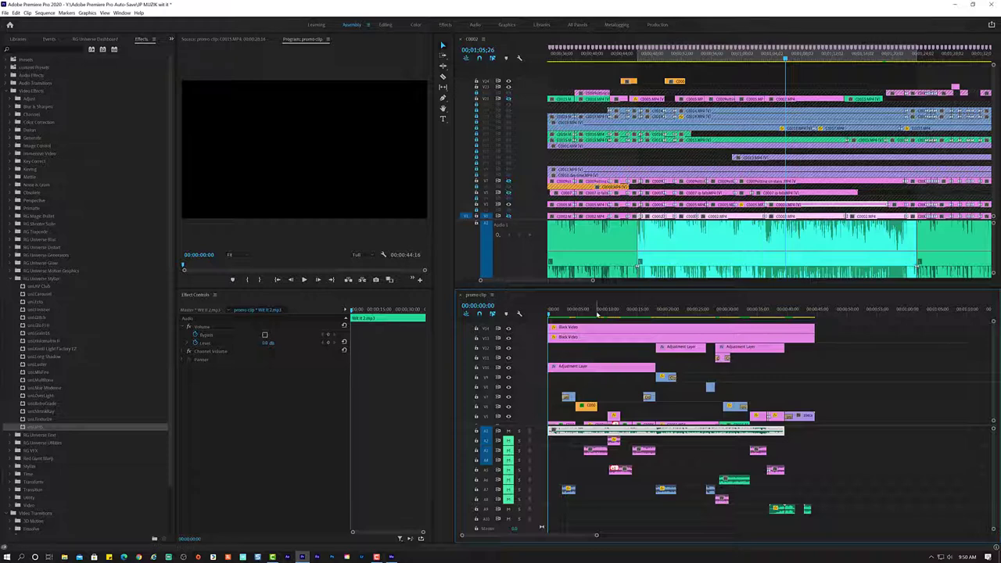
Minimize Media Encoder and select the wit it promo video in File Explorer's _FINISHED RENDERS folder.
{"action": "left_click", "coordinate": [65, 557]}
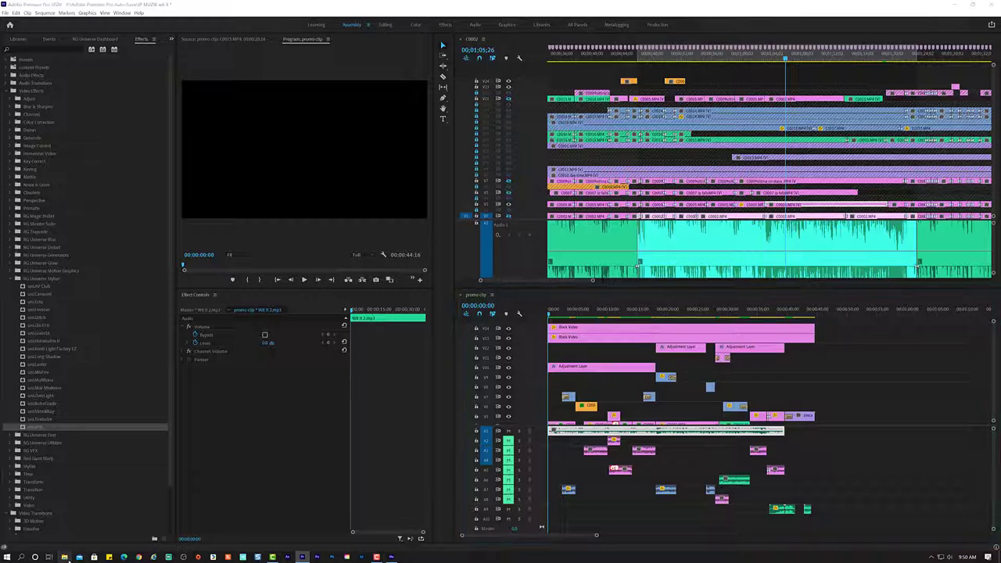
{"action": "left_click", "coordinate": [390, 557]}
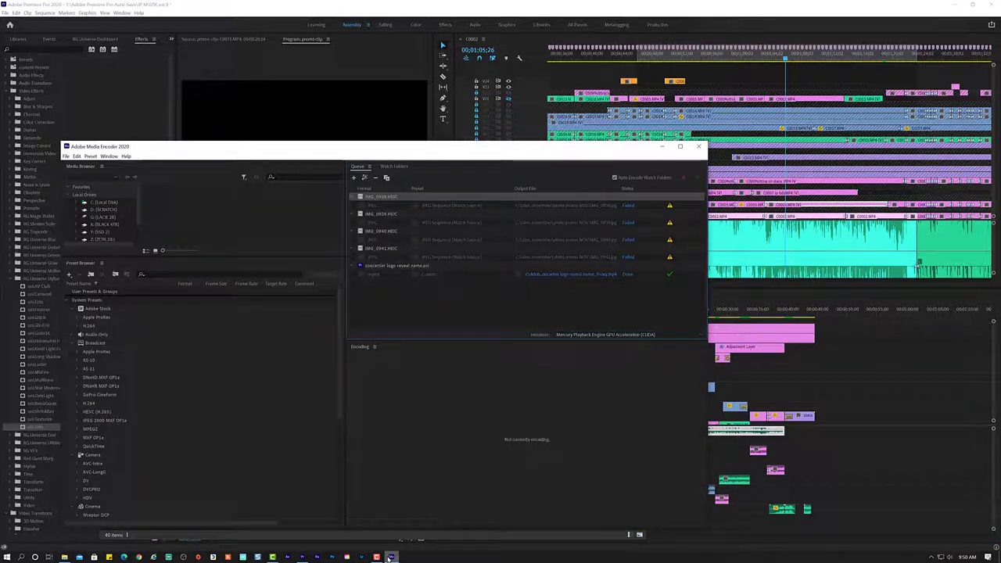
{"action": "left_click", "coordinate": [390, 557]}
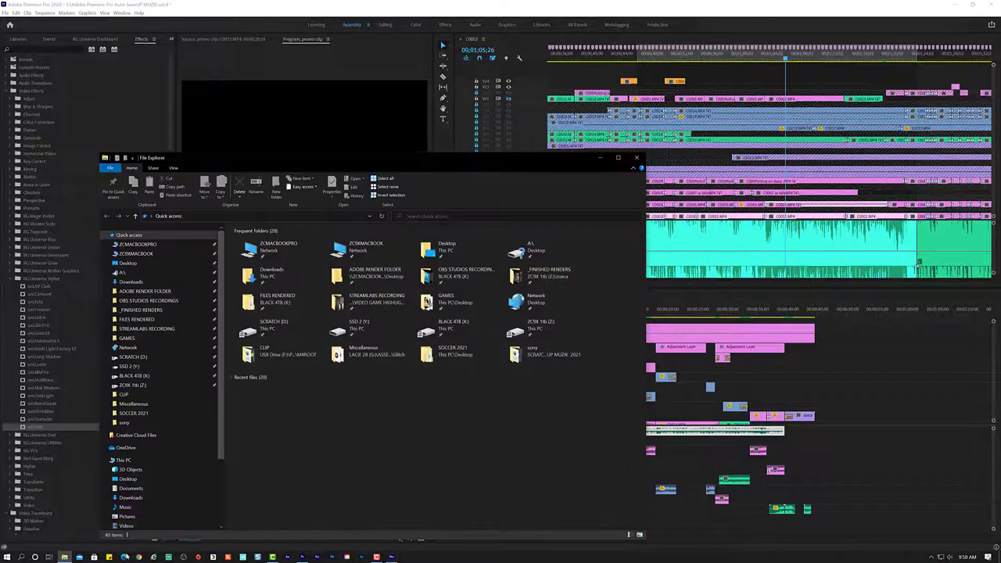
{"action": "mouse_move", "coordinate": [66, 557]}
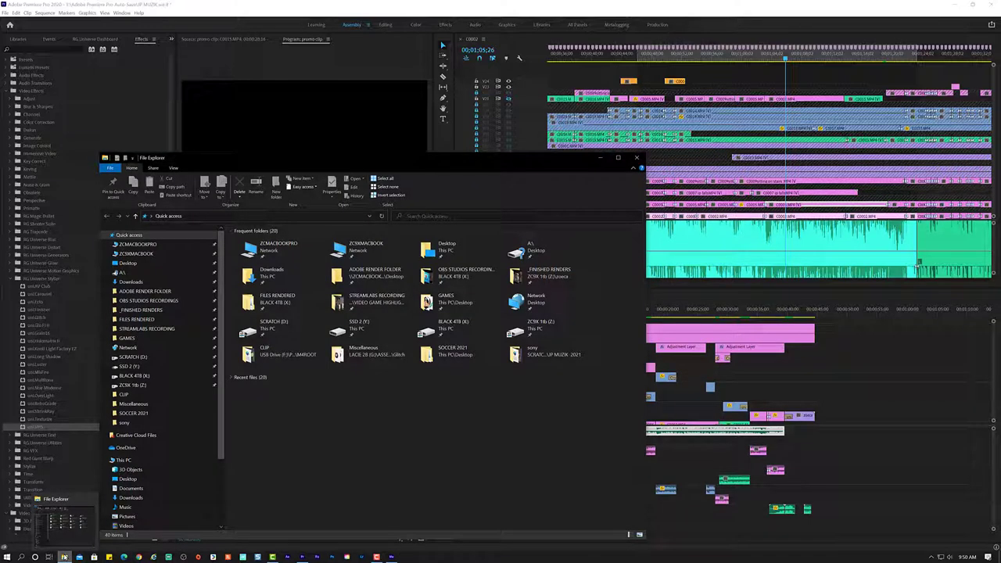
{"action": "left_click", "coordinate": [65, 557]}
{"action": "left_click", "coordinate": [65, 556]}
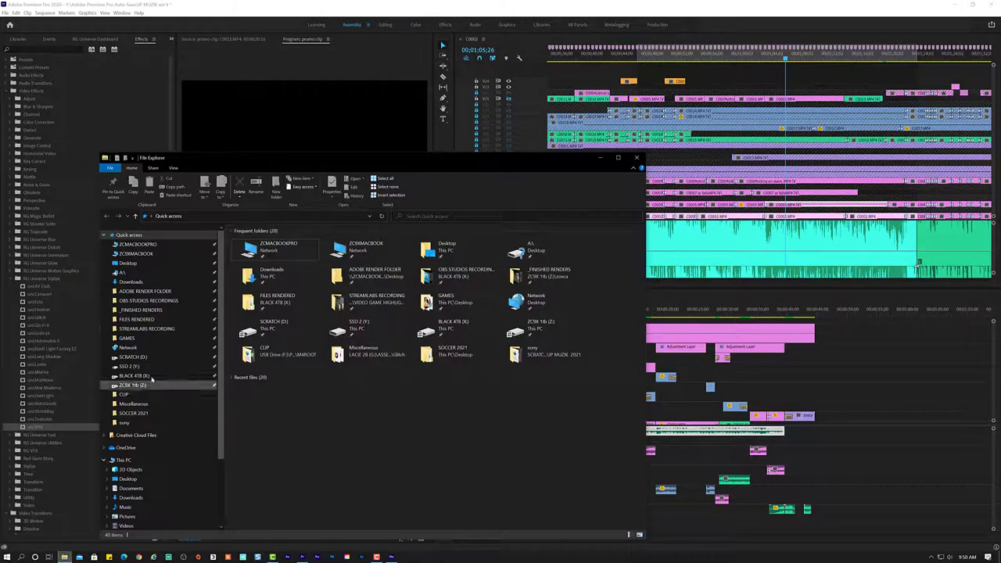
{"action": "left_click", "coordinate": [143, 310]}
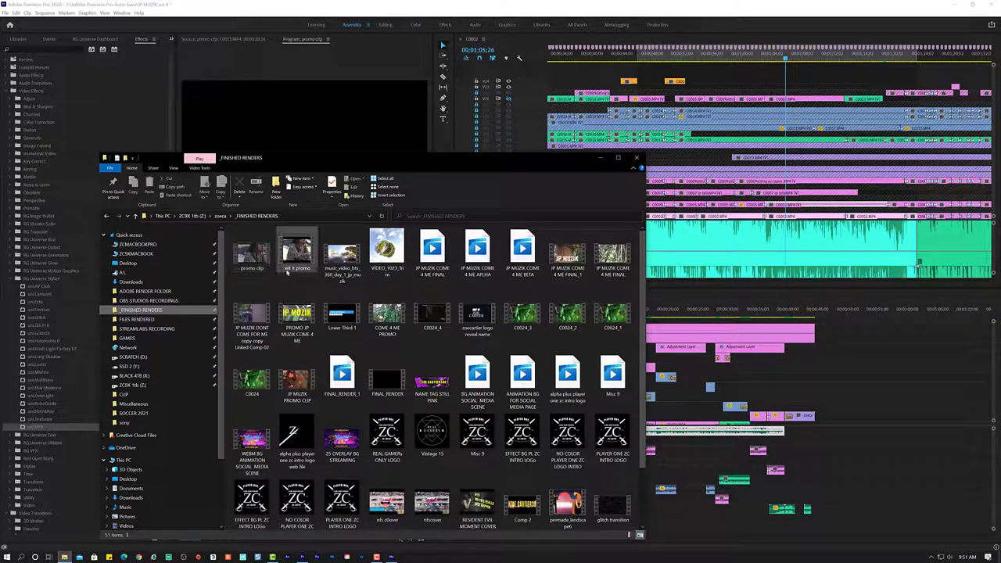
{"action": "left_click", "coordinate": [290, 250]}
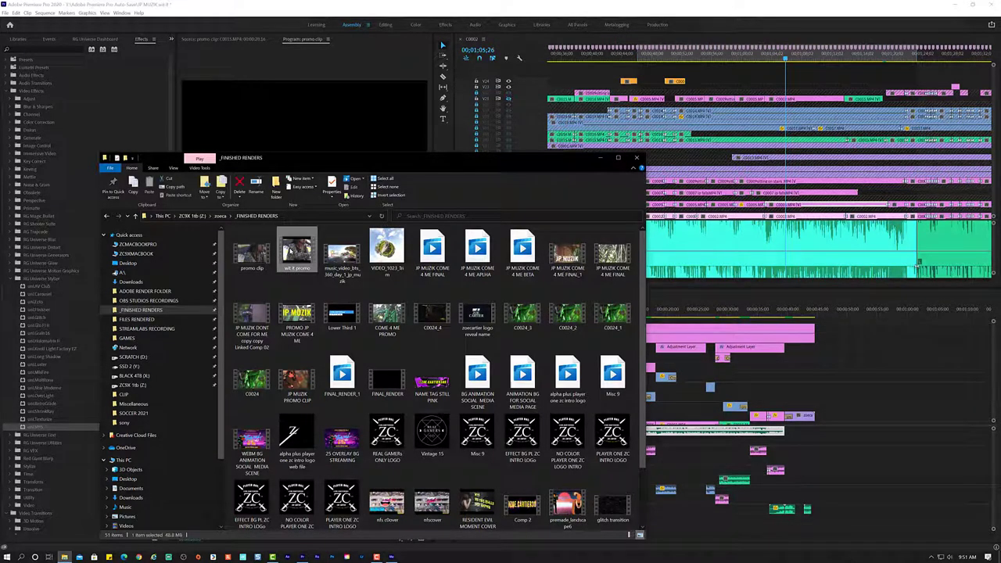
{"action": "double_click", "coordinate": [263, 261]}
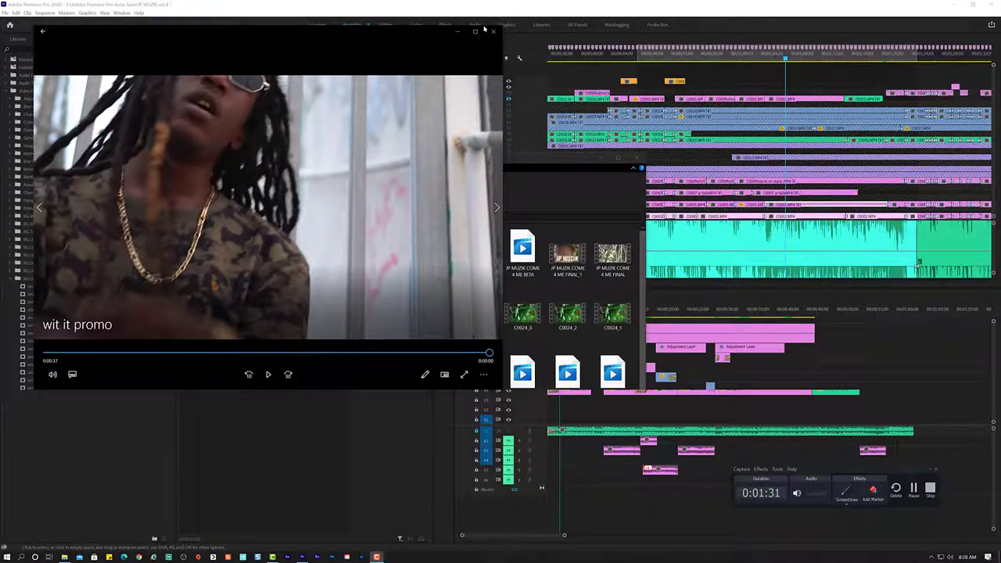
{"action": "left_click", "coordinate": [494, 36]}
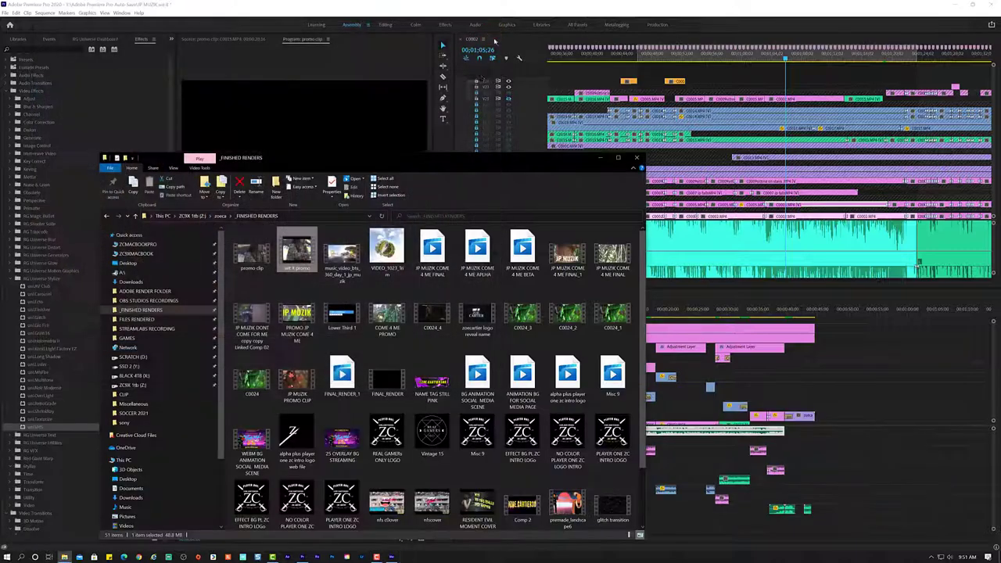
Clear the selection, drag the promo render thumbnail toward Premiere, and right-click a nav-pane folder.
{"action": "left_click", "coordinate": [297, 286]}
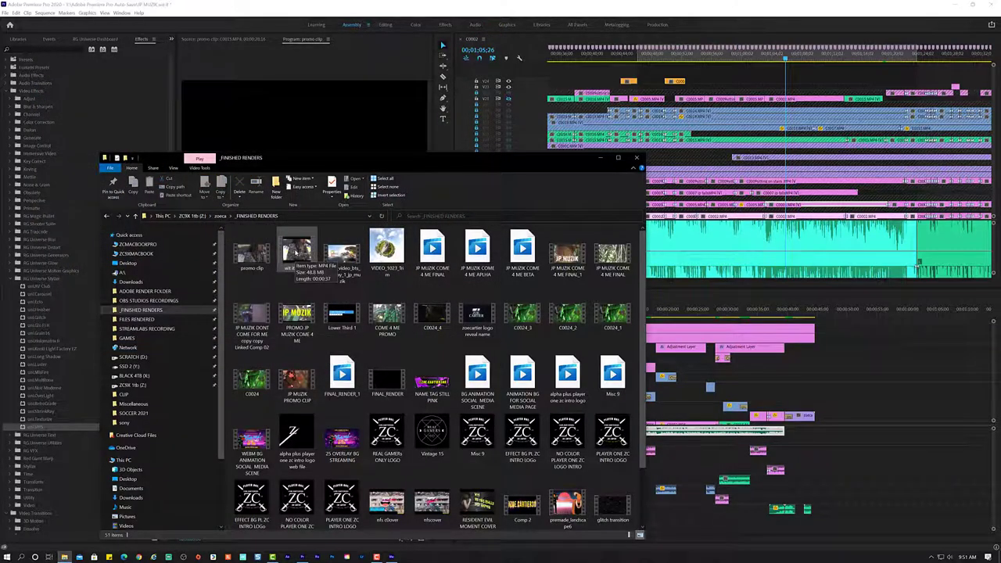
{"action": "left_click_drag", "start_coordinate": [254, 252], "coordinate": [263, 258]}
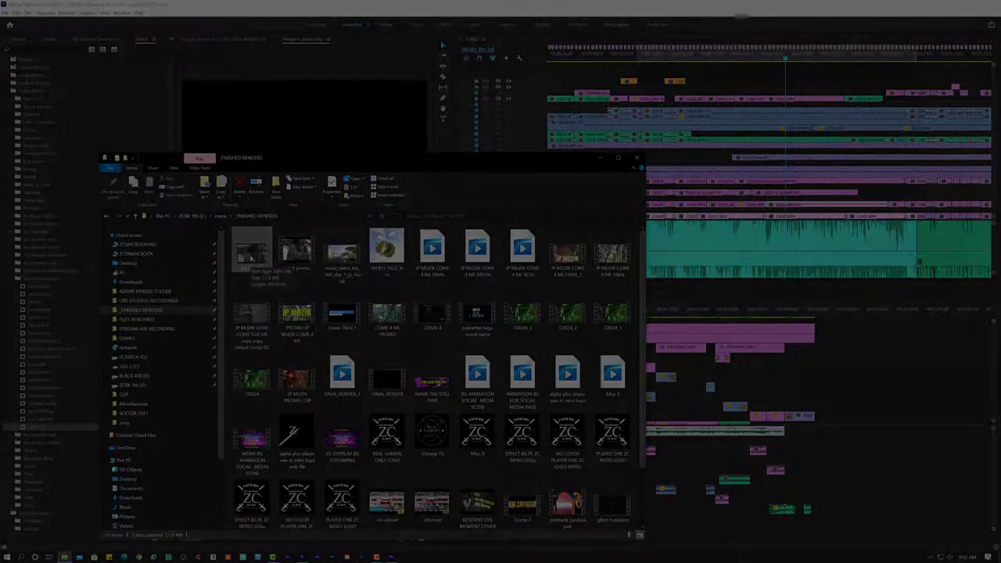
{"action": "right_click", "coordinate": [146, 256]}
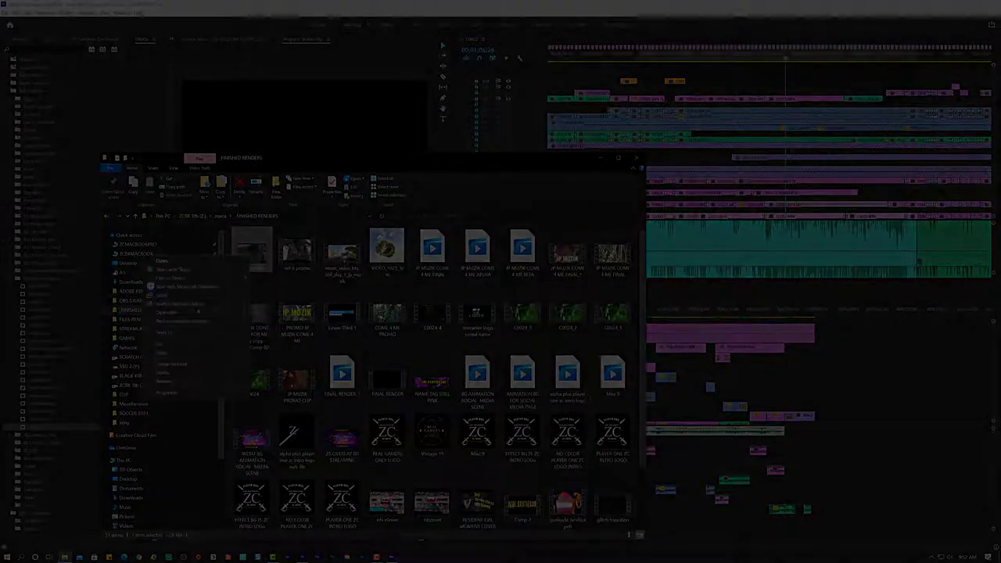